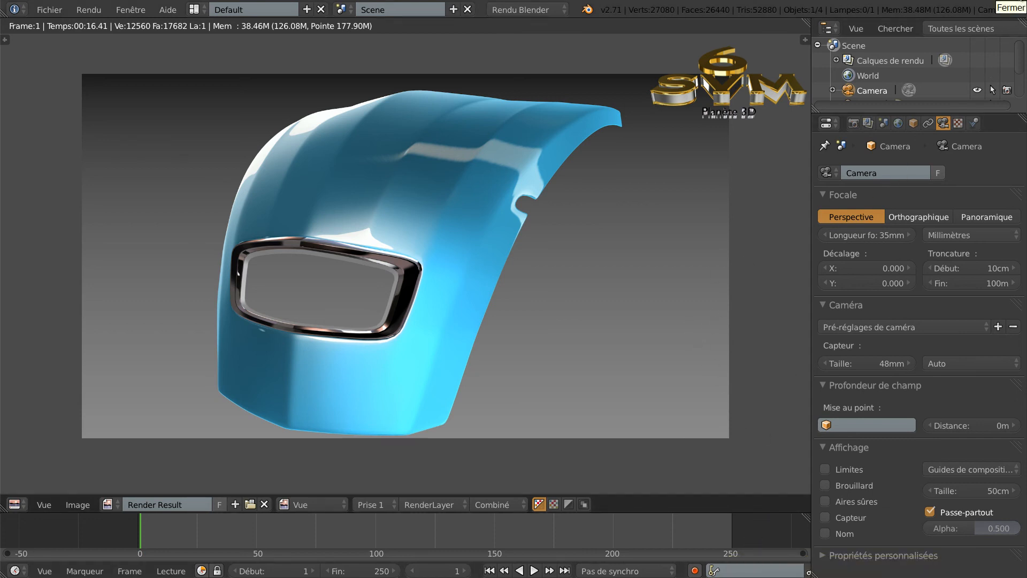
Close the render result and view the car hood model from the front
click(1021, 2)
click(486, 333)
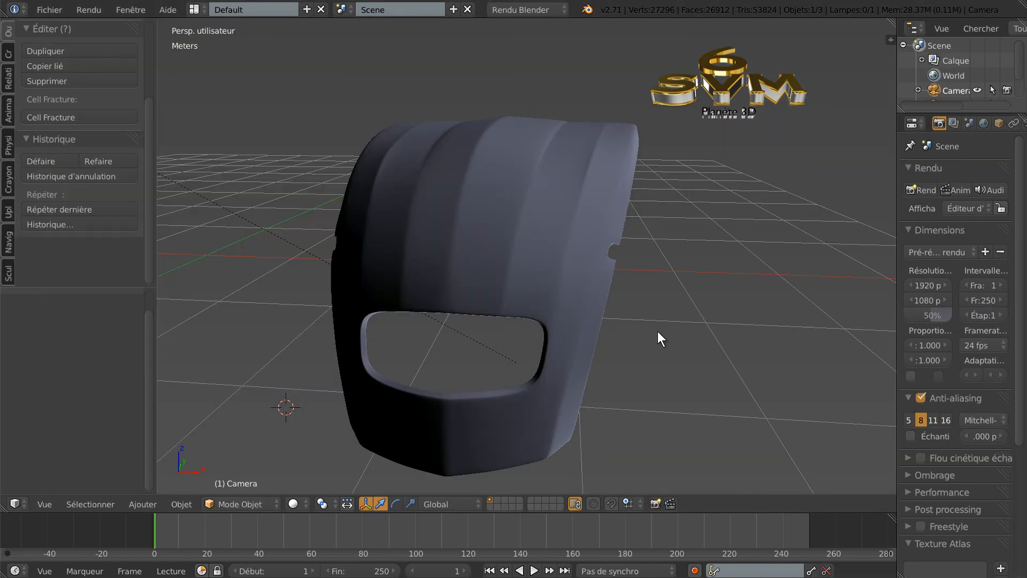
middle_drag(630, 358, 638, 349)
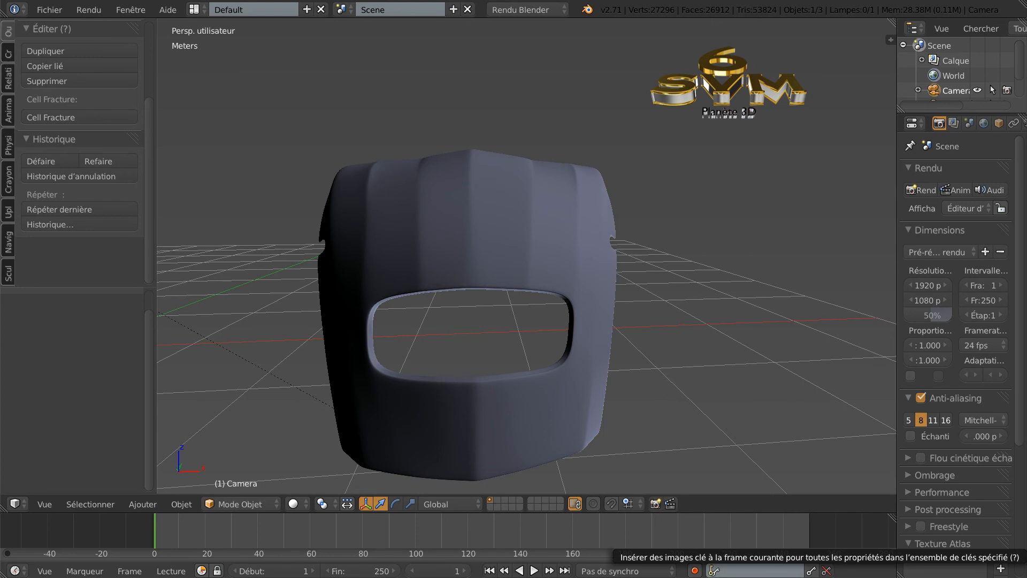
Compare the reference photos calandre-2cv-verte.jpg and calandre 2 with the hood's grille opening, ending back in Blender
key(alt+Tab)
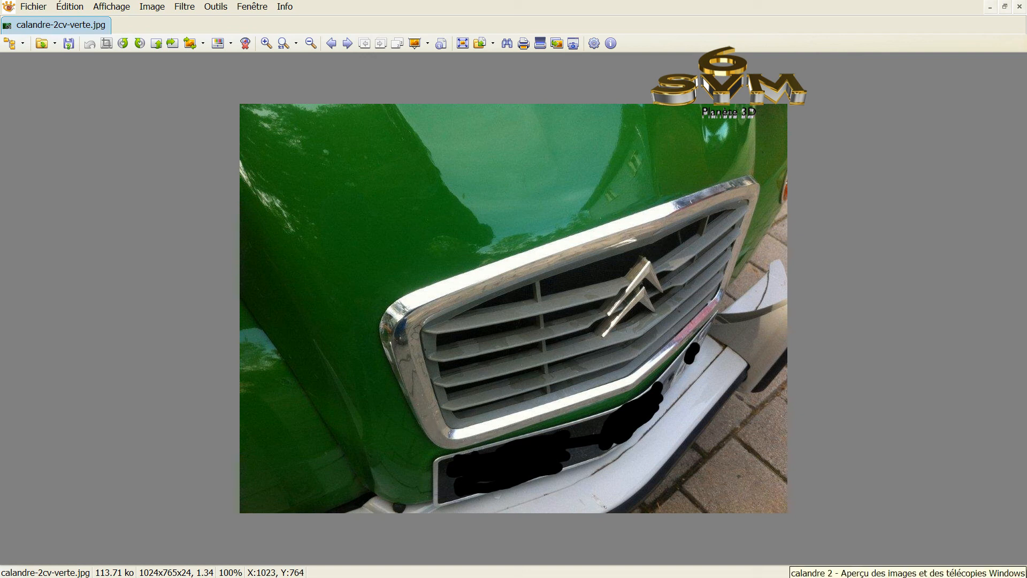
click(908, 577)
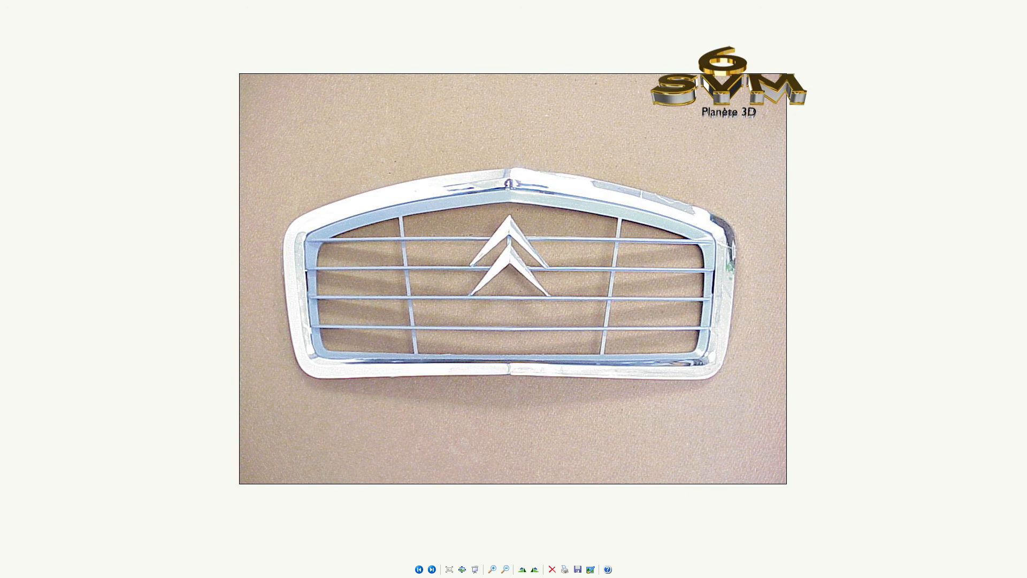
click(809, 577)
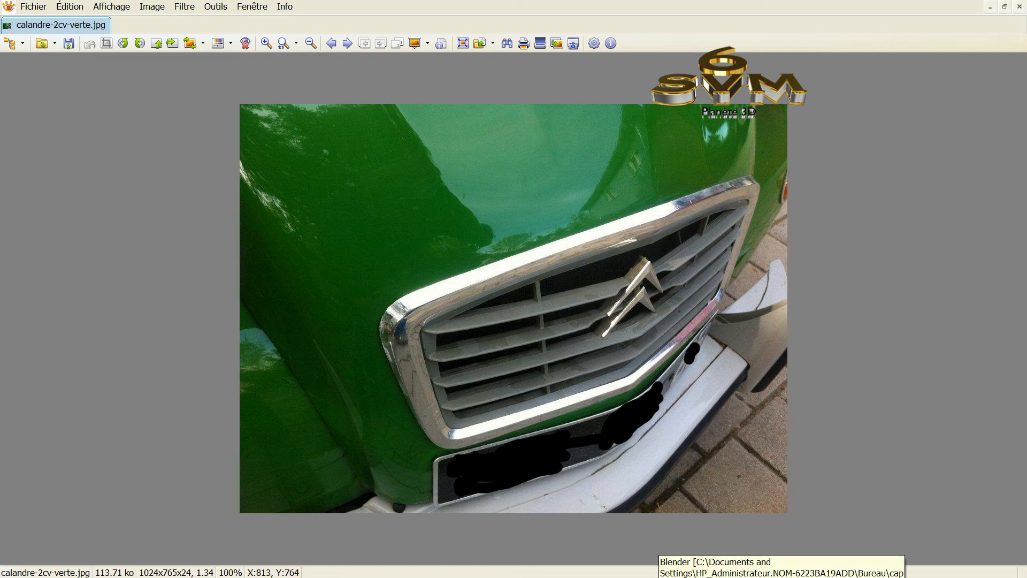
click(660, 577)
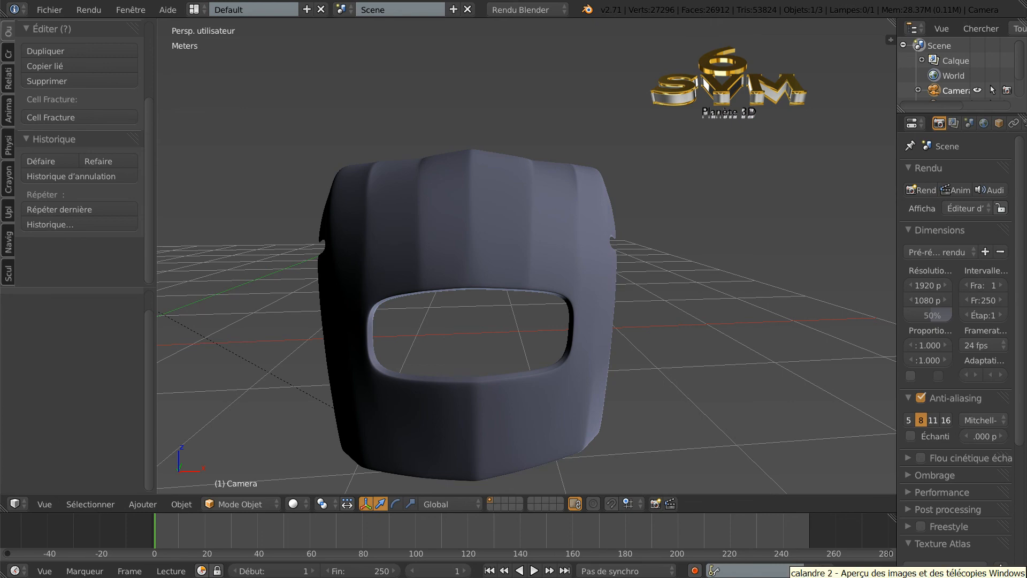
click(824, 577)
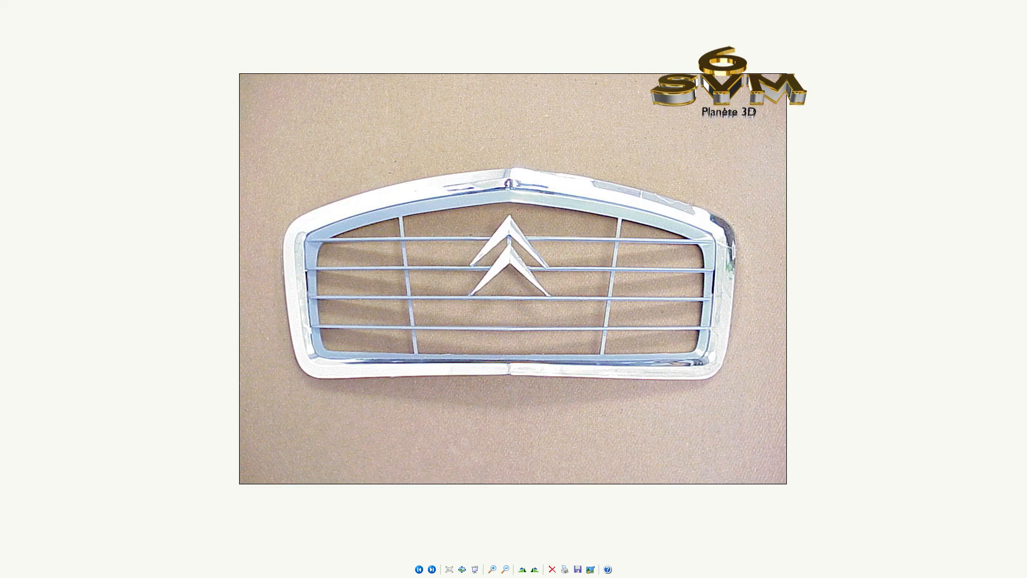
key(alt+Tab)
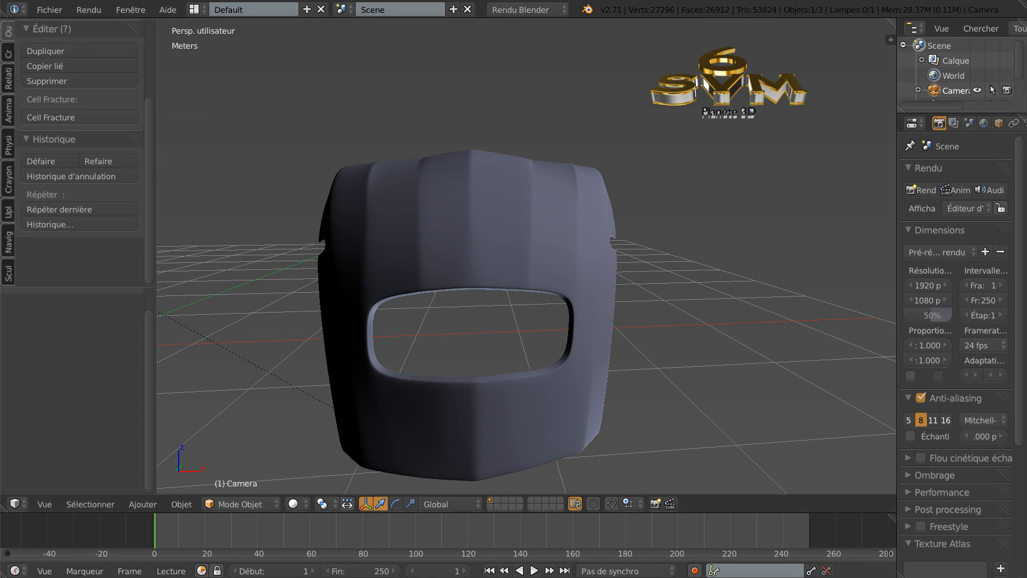
key(alt+Tab)
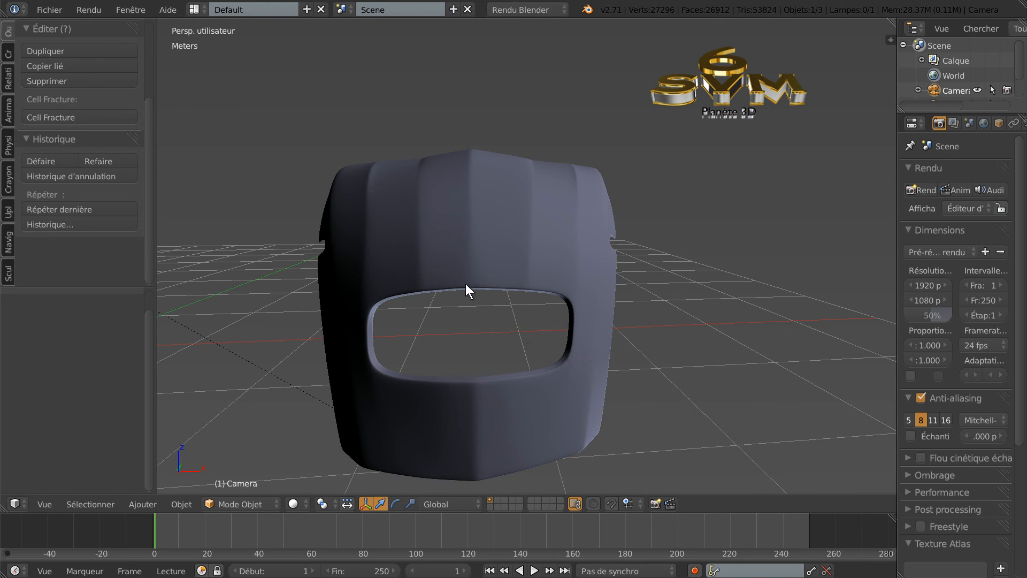
Inspect the hood's grille opening, set the front orthographic view and put the capot AV mesh in Edit Mode
middle_drag(490, 305, 529, 365)
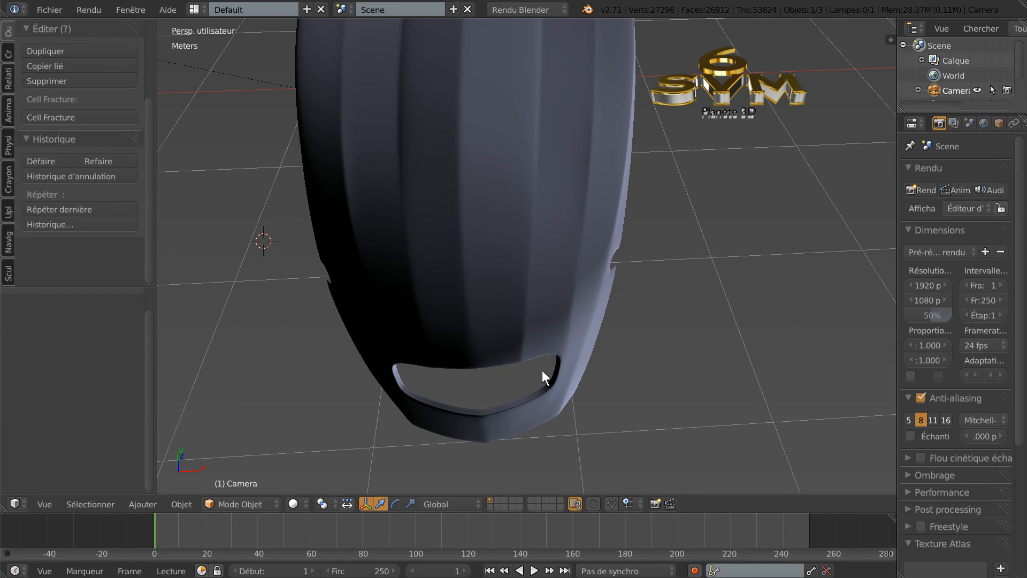
key(KP_5)
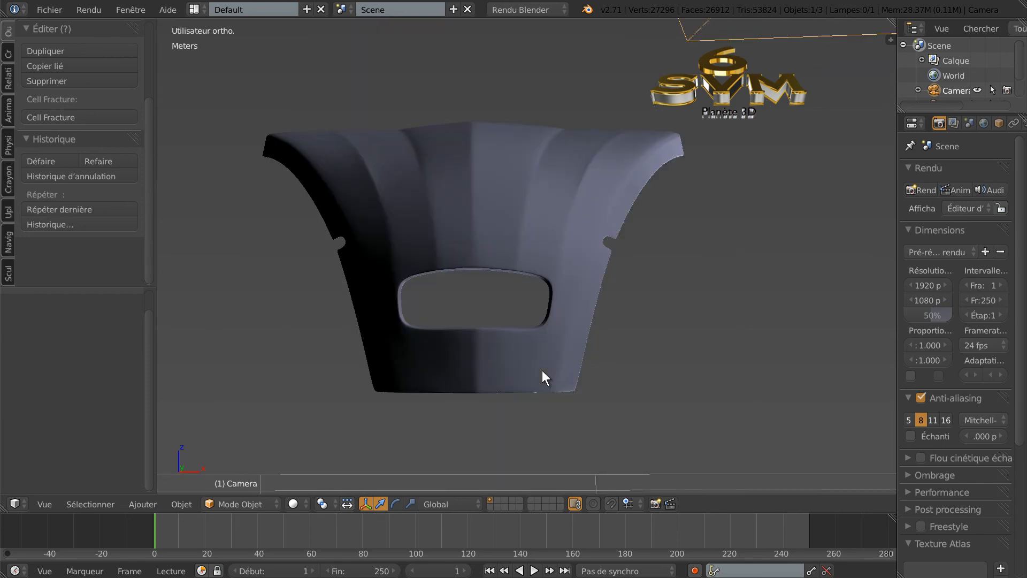
middle_drag(463, 343, 476, 361)
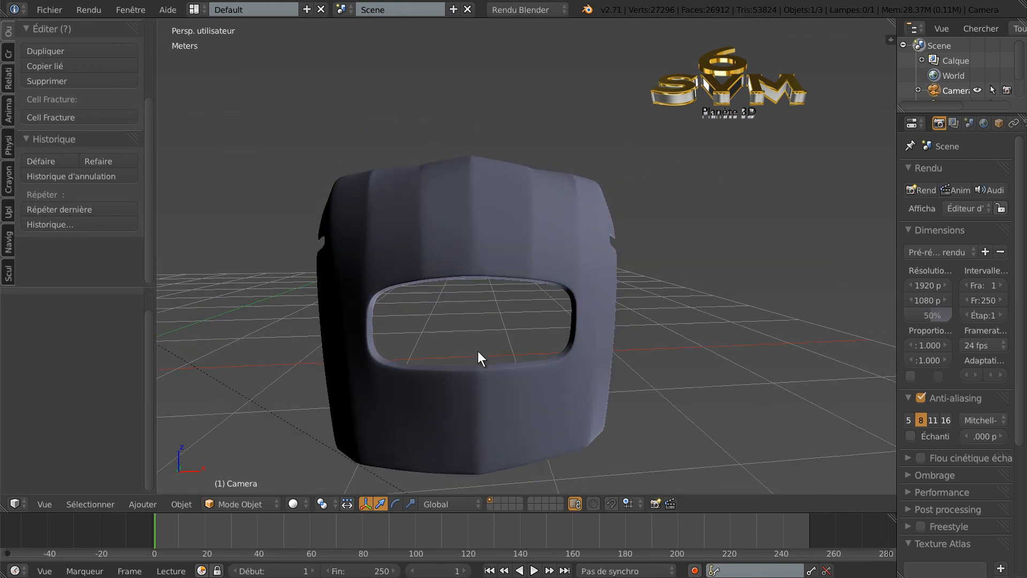
key(KP_1)
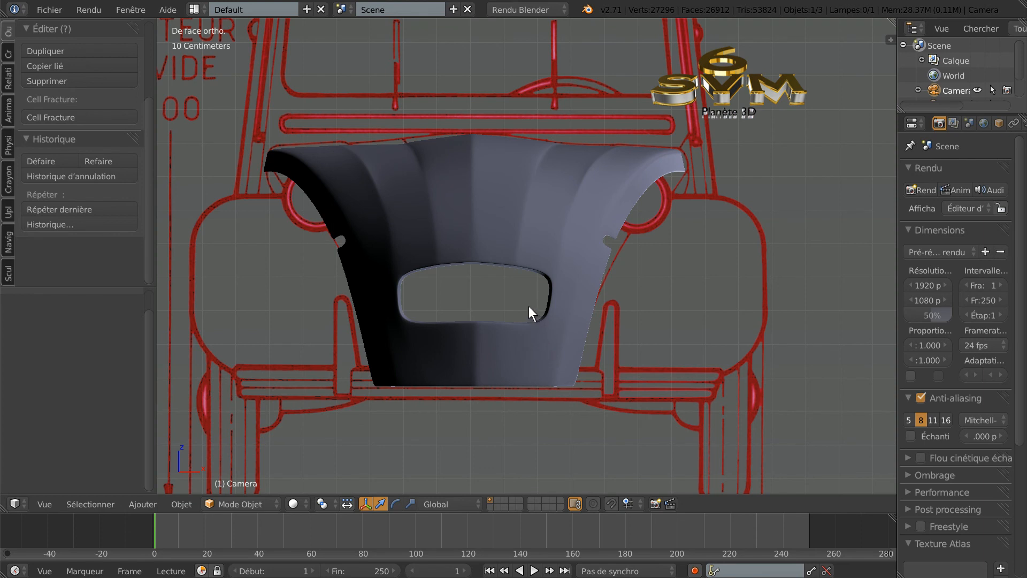
right_click(513, 235)
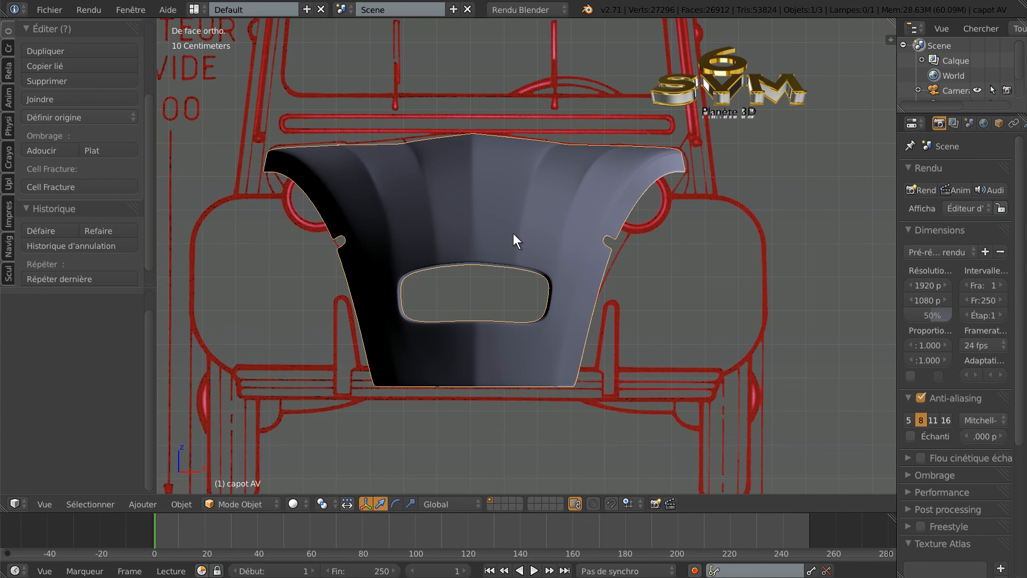
key(Tab)
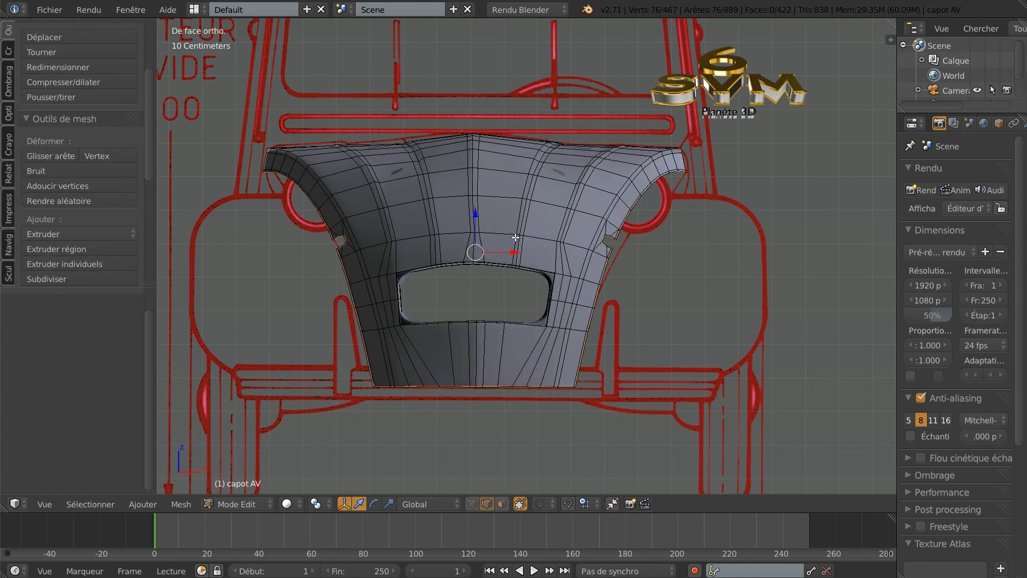
Straighten the hood's vertical centre edge loop above the grille opening with LoopTools Flatten
shift+middle_drag(522, 253, 536, 292)
scroll(542, 284, up, 4)
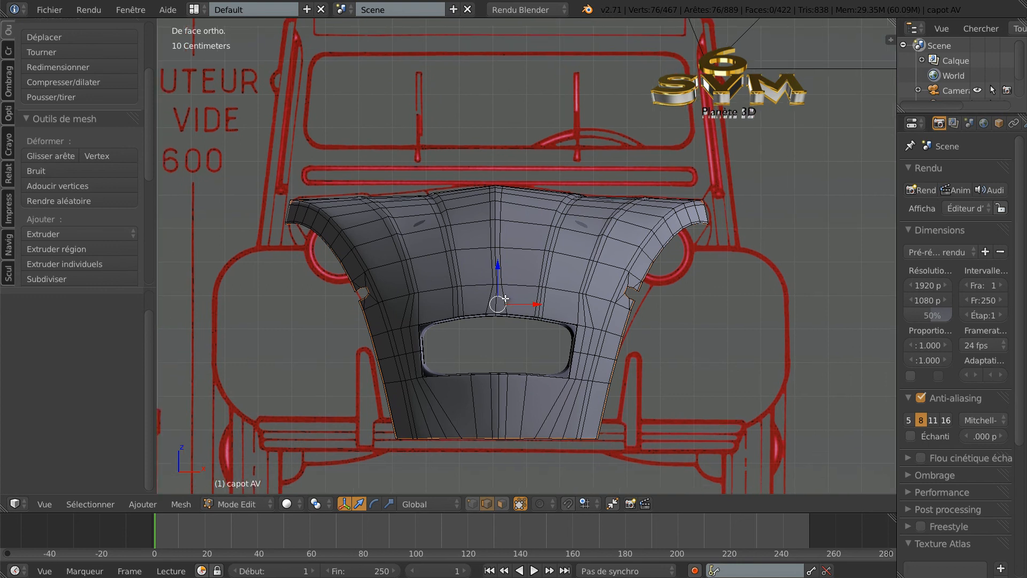
scroll(503, 300, up, 2)
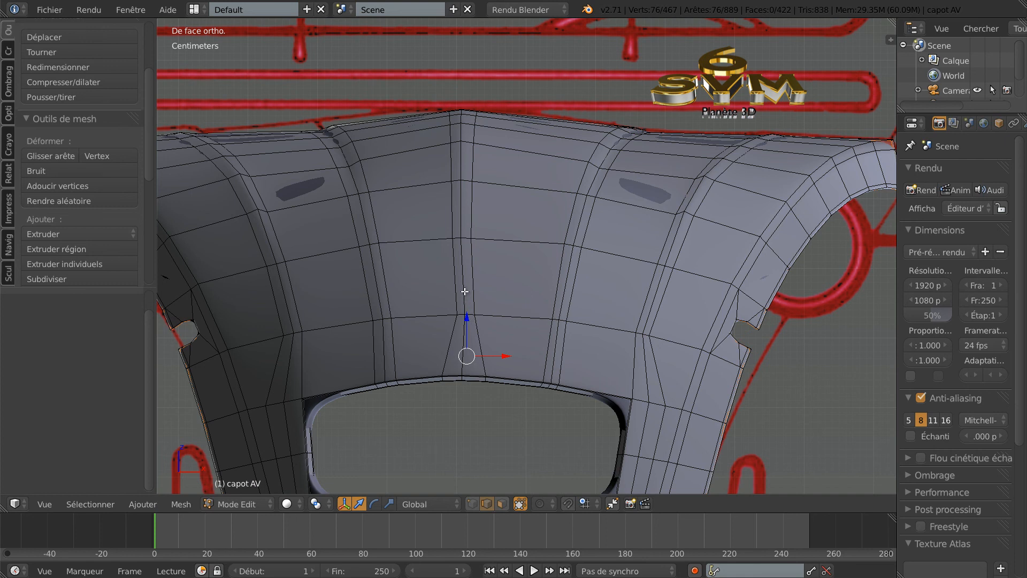
right_click(465, 292)
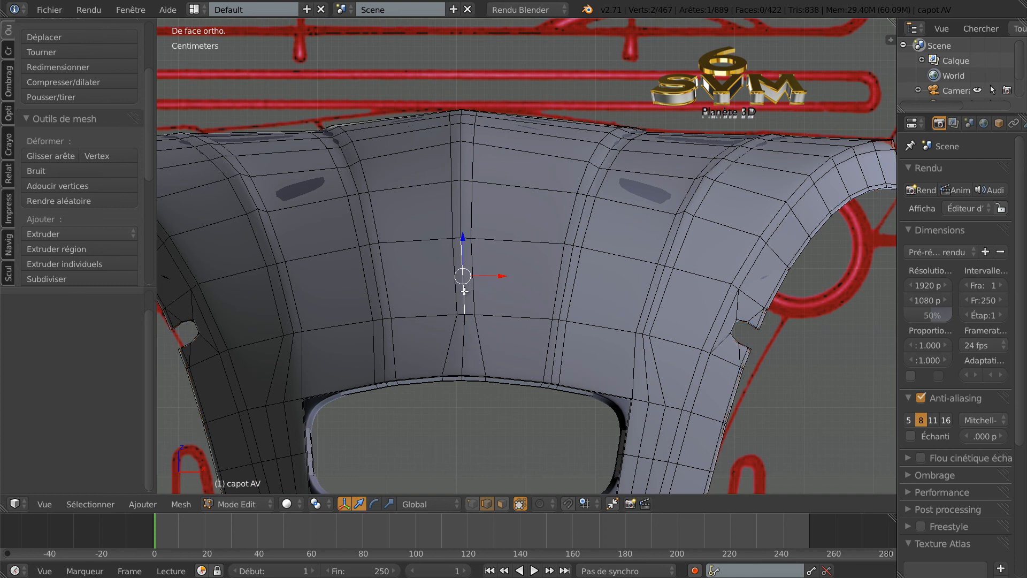
alt+right_click(465, 292)
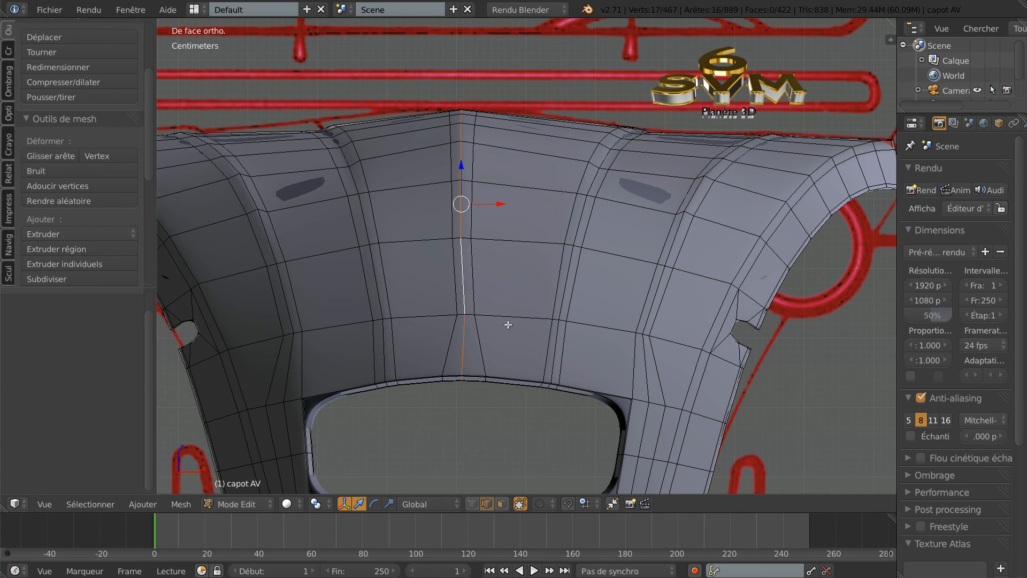
key(w)
mouse_move(555, 193)
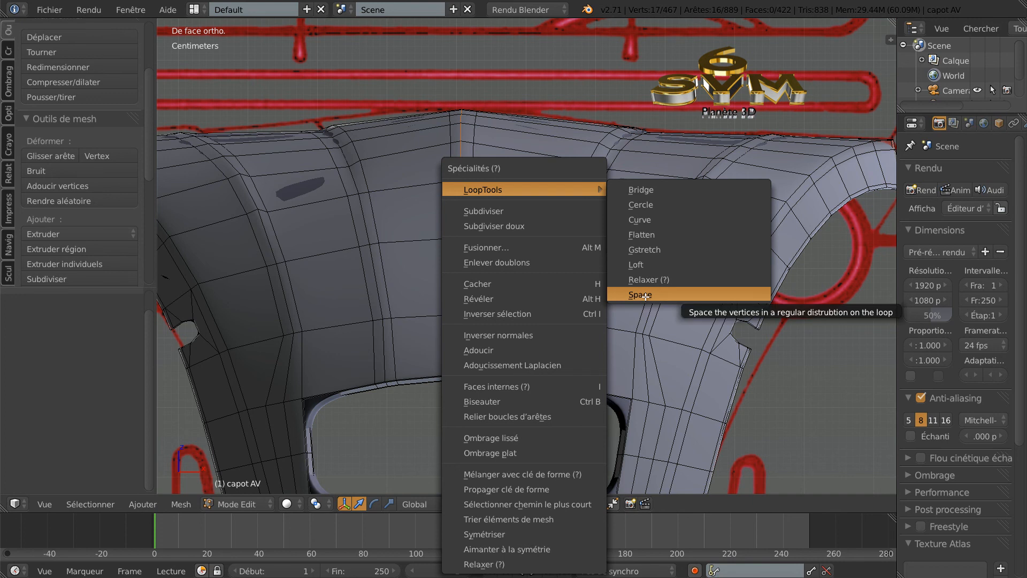
click(650, 238)
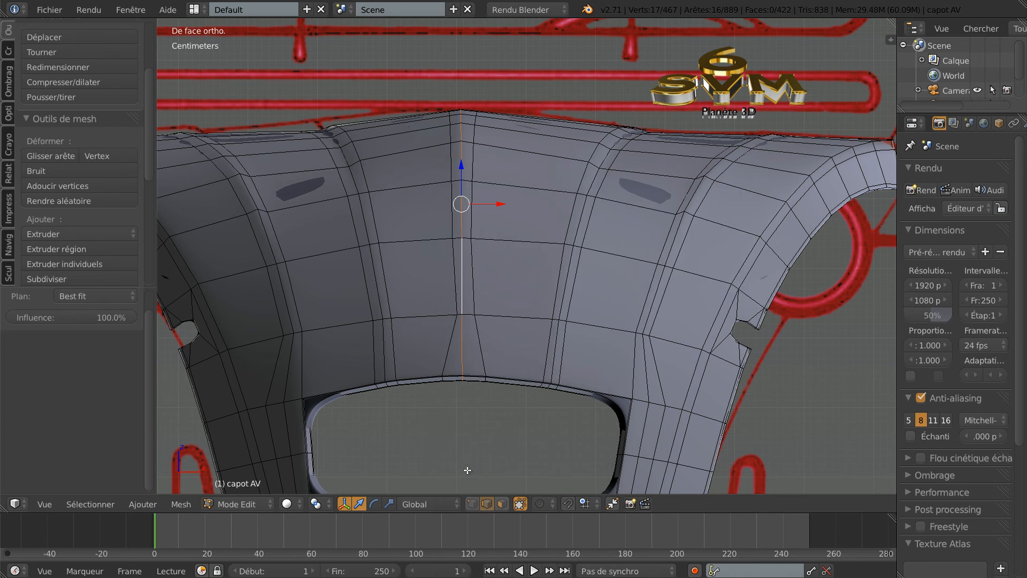
In vertex selection mode, slide the vertex just left of the centre line above the opening outward by a factor of about 0.13
click(470, 503)
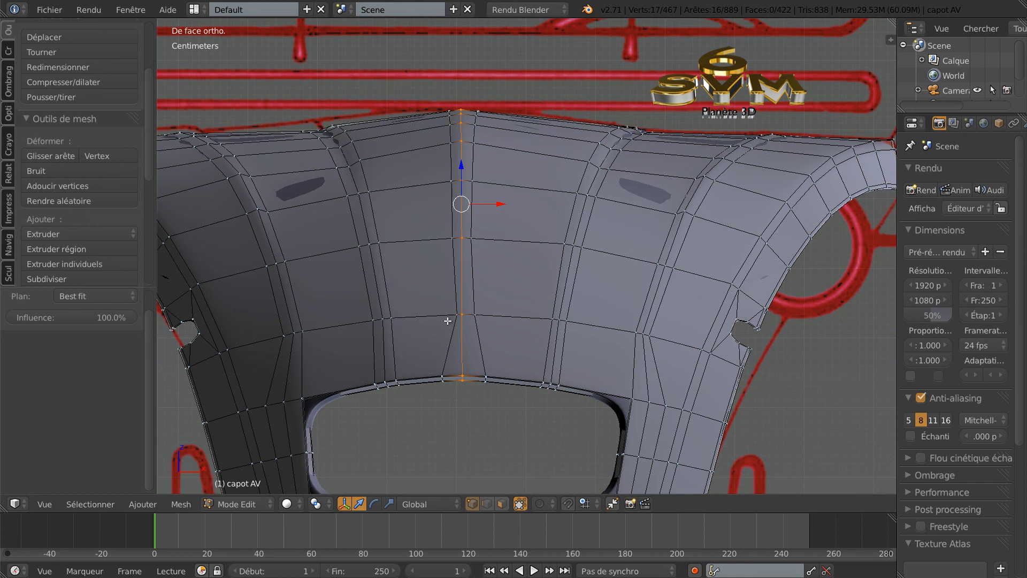
right_click(431, 334)
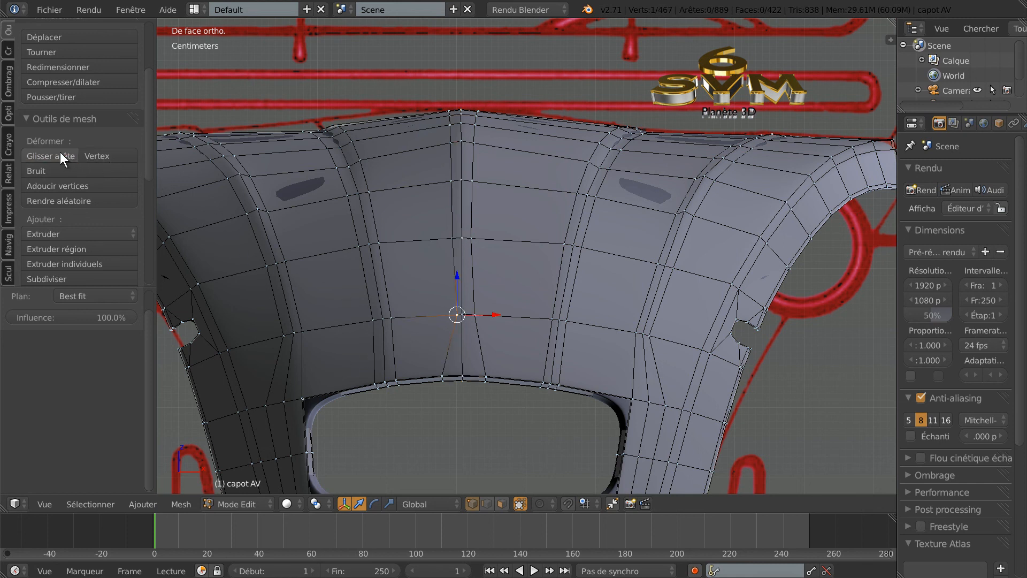
click(112, 155)
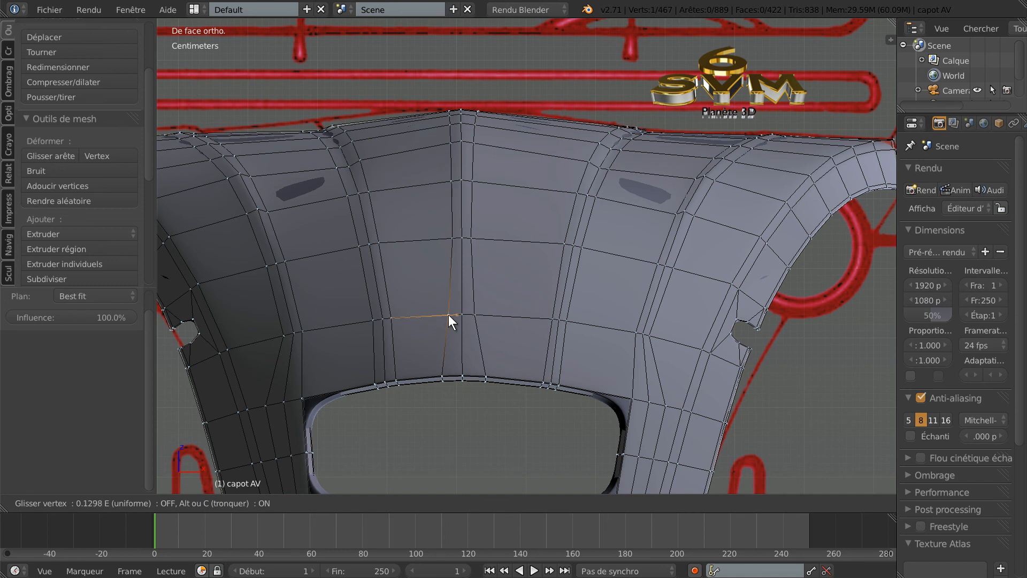
click(448, 315)
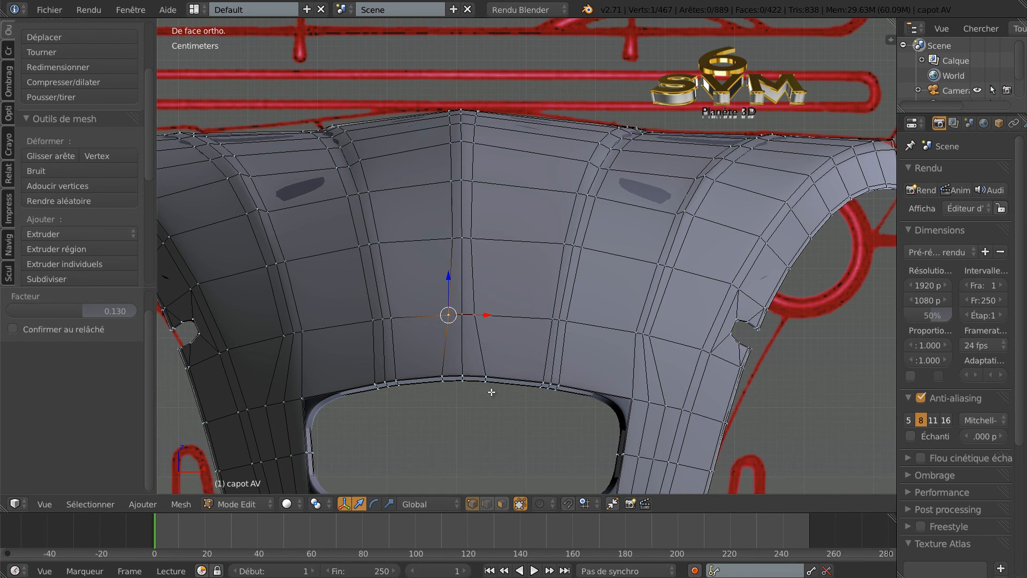
In wireframe display, slide the vertices just right of centre on the opening's upper edge inward by a factor of about 0.11
click(286, 504)
click(307, 472)
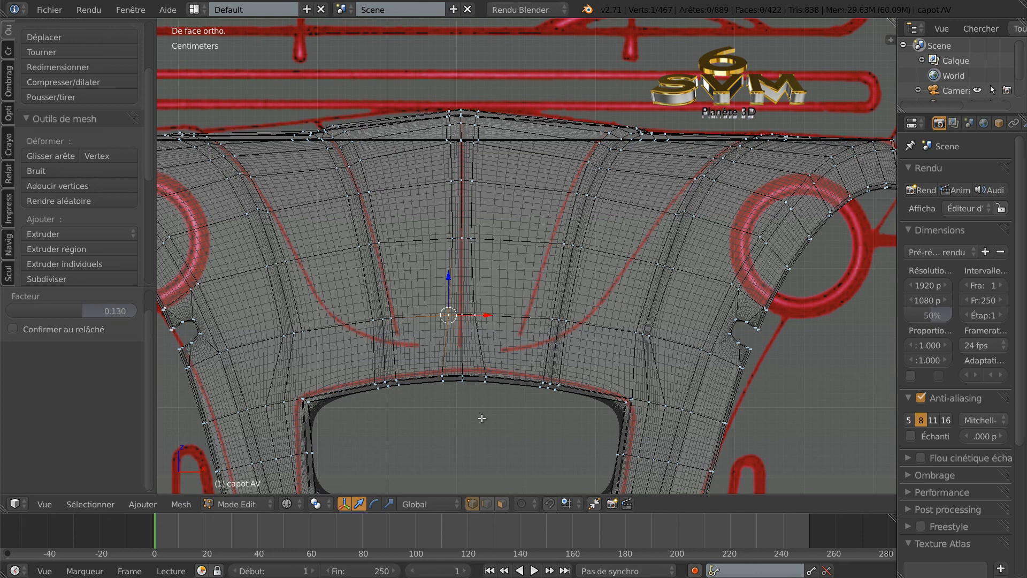
key(a)
key(a)
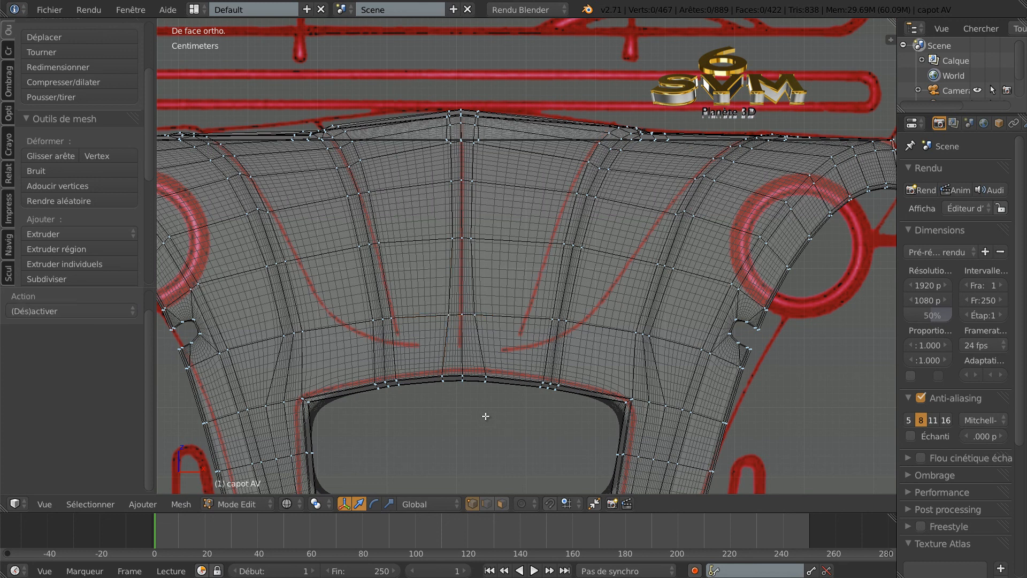
key(a)
key(c)
click(489, 389)
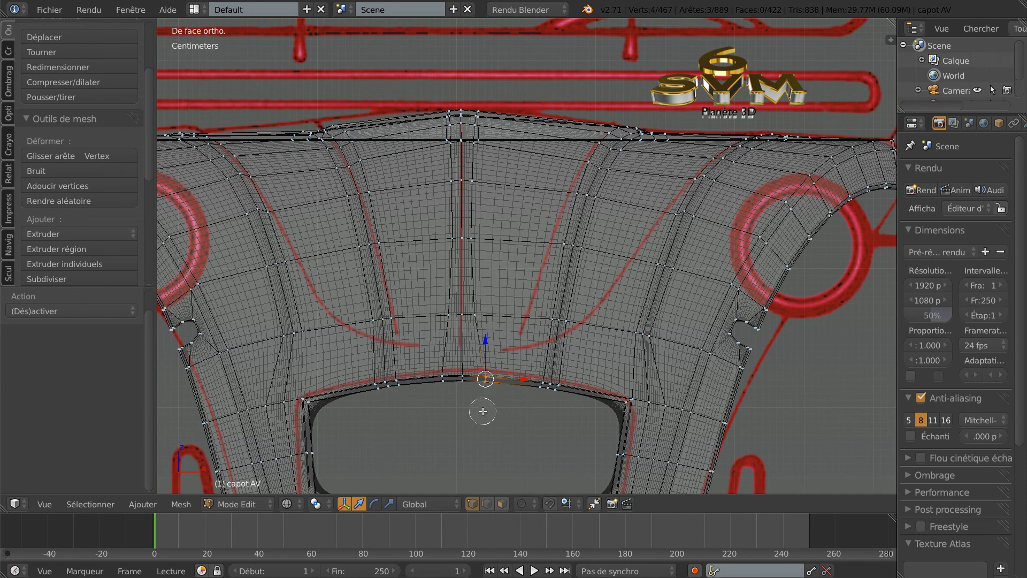
key(Escape)
click(117, 153)
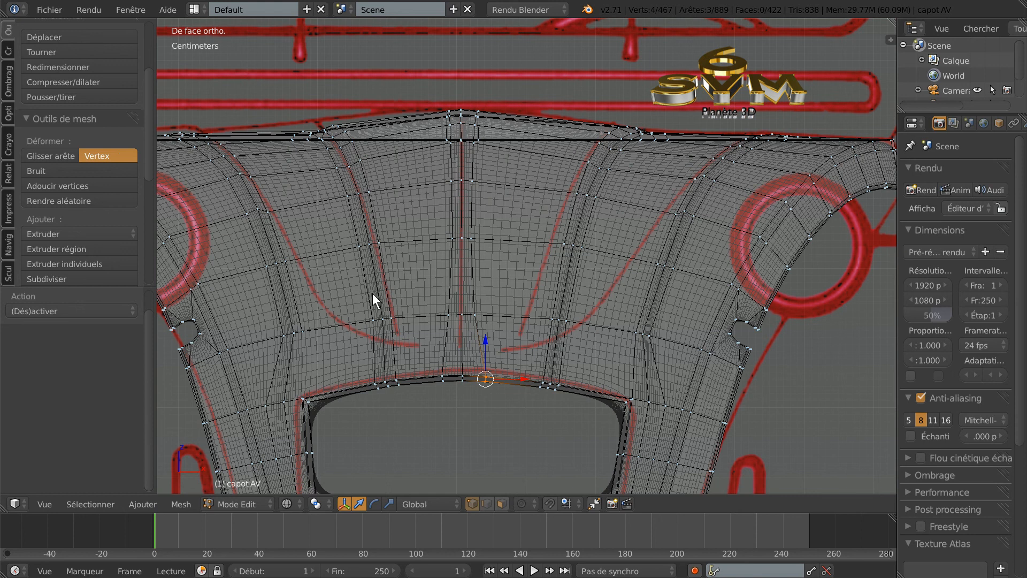
click(483, 377)
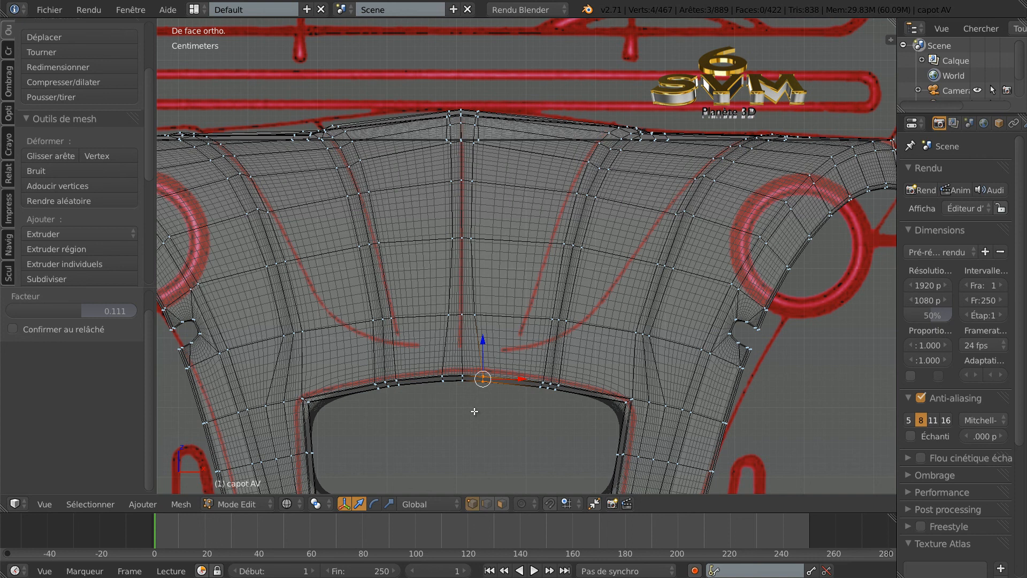
key(a)
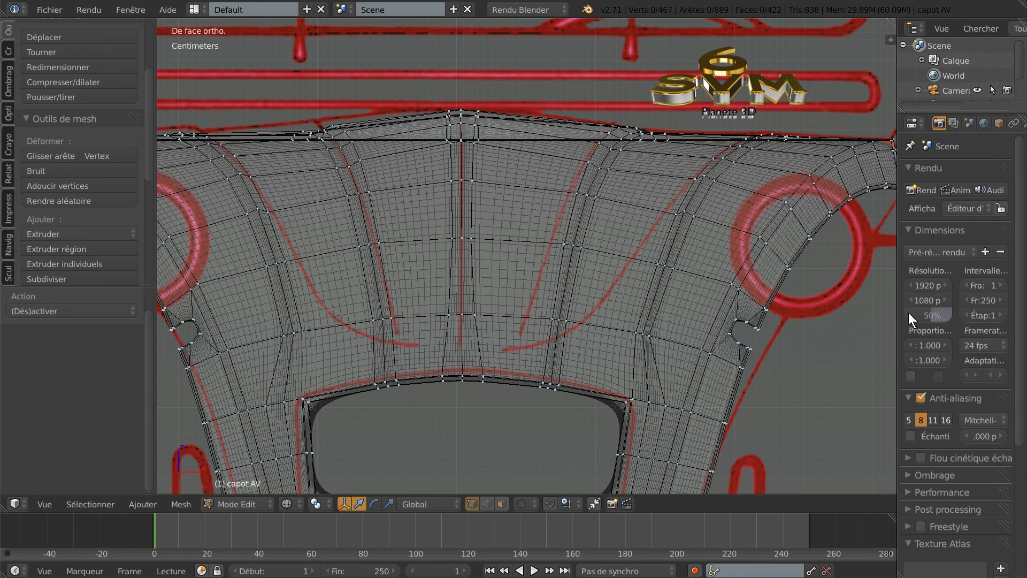
Set the hood's Subdivision Surface viewport level to 0 and widen the 3D view
scroll(980, 125, down, 2)
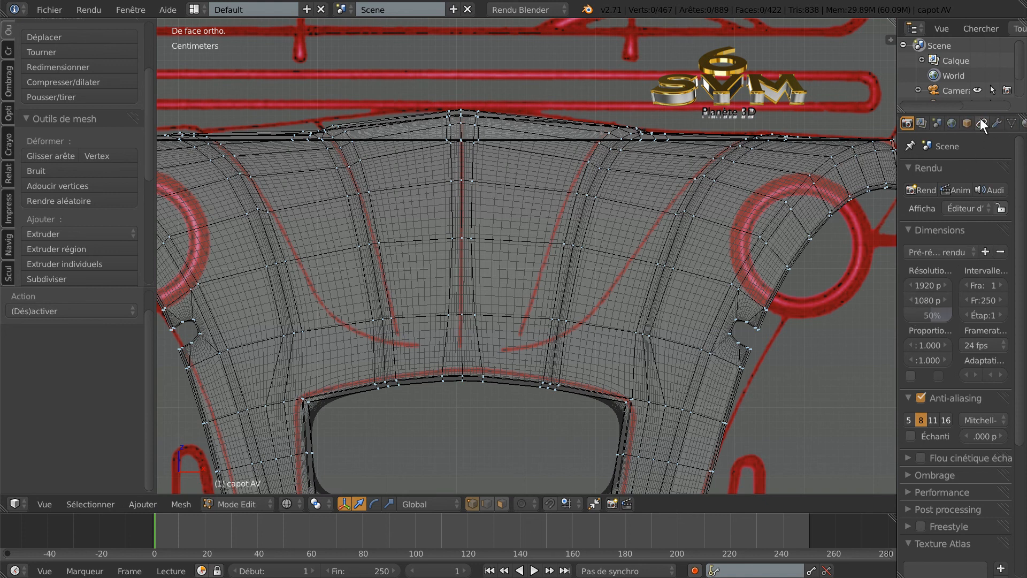
click(994, 123)
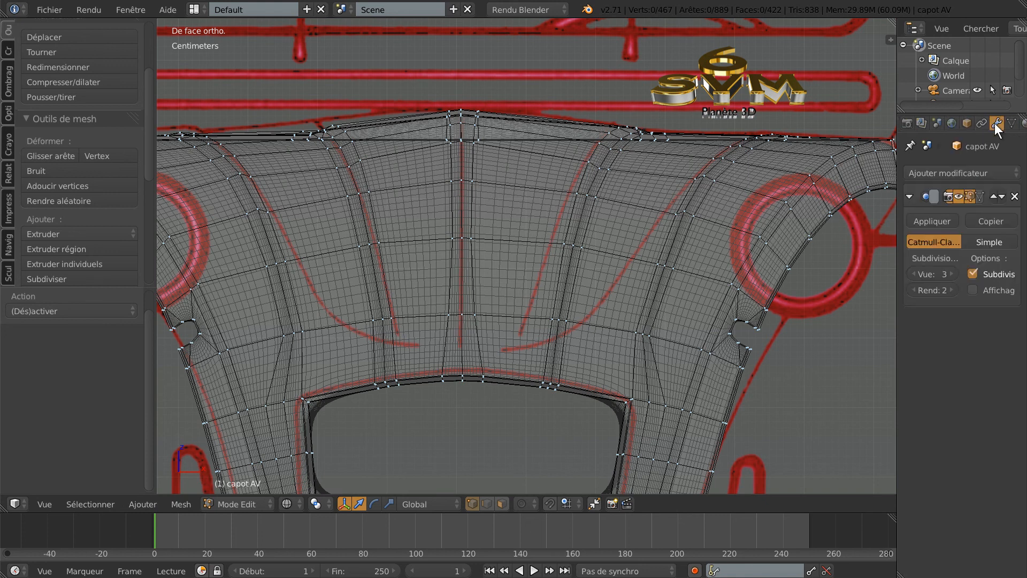
click(912, 272)
click(912, 273)
click(913, 273)
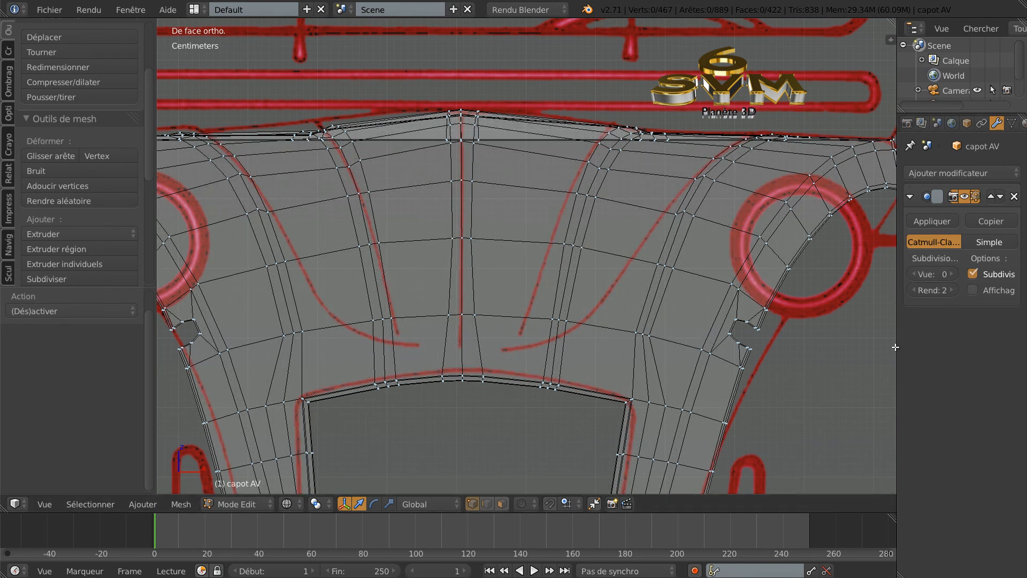
drag(896, 347, 978, 351)
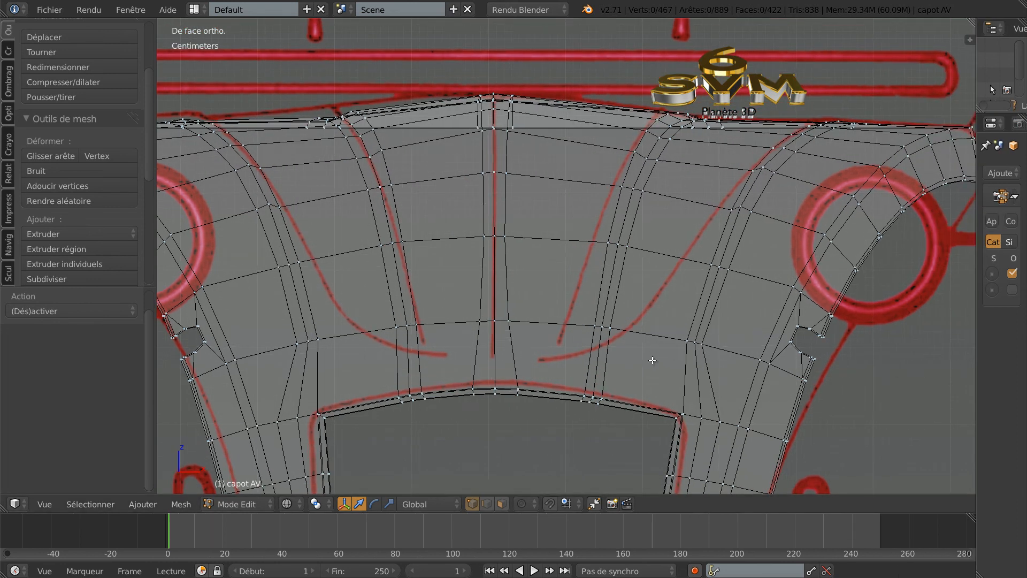
Move the centre vertices of the grille opening's upper edge about -1.347 cm along Y
scroll(652, 360, down, 4)
key(z)
middle_drag(658, 322, 612, 286)
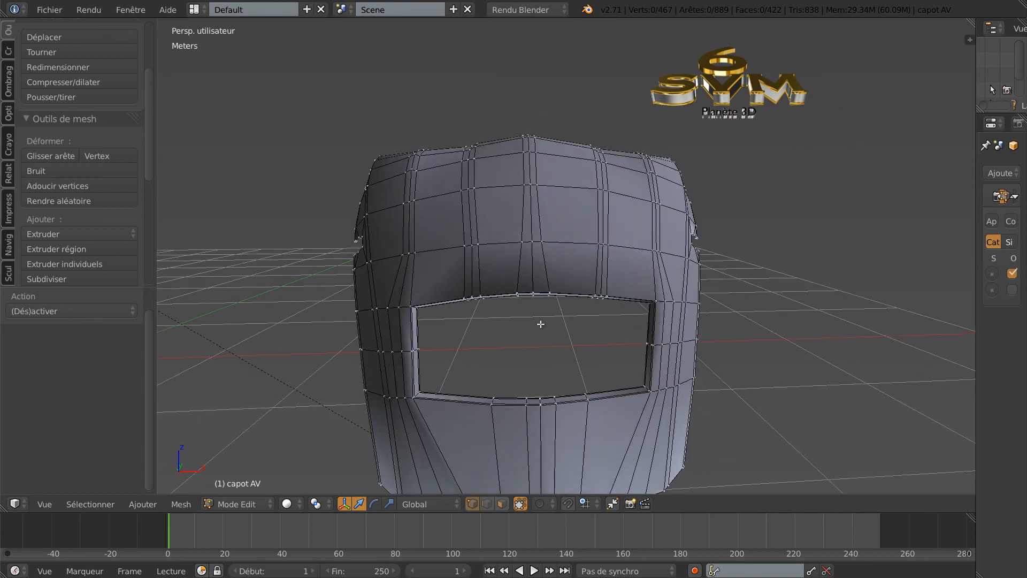
key(z)
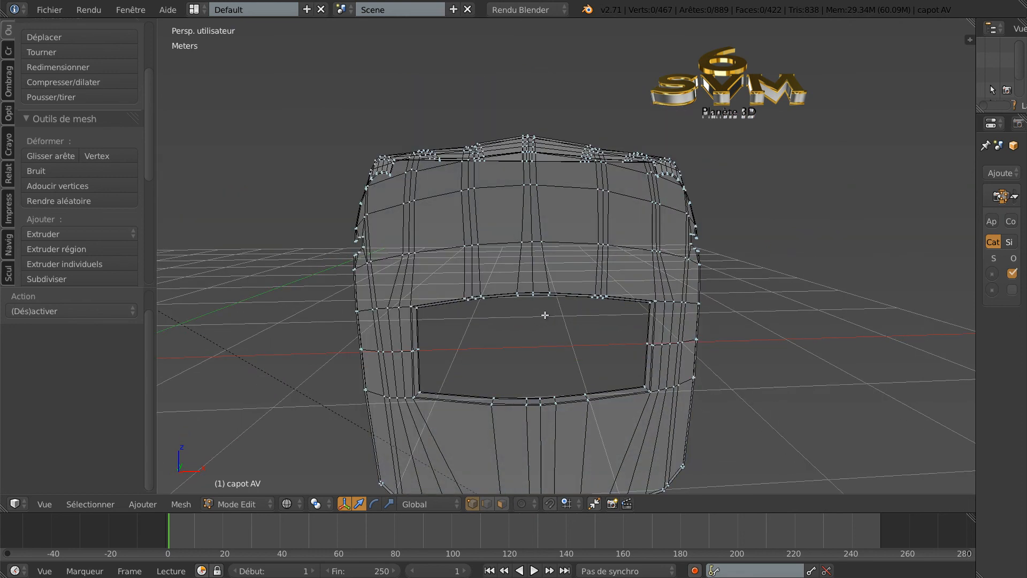
key(c)
click(534, 297)
right_click(535, 313)
middle_drag(535, 313, 578, 401)
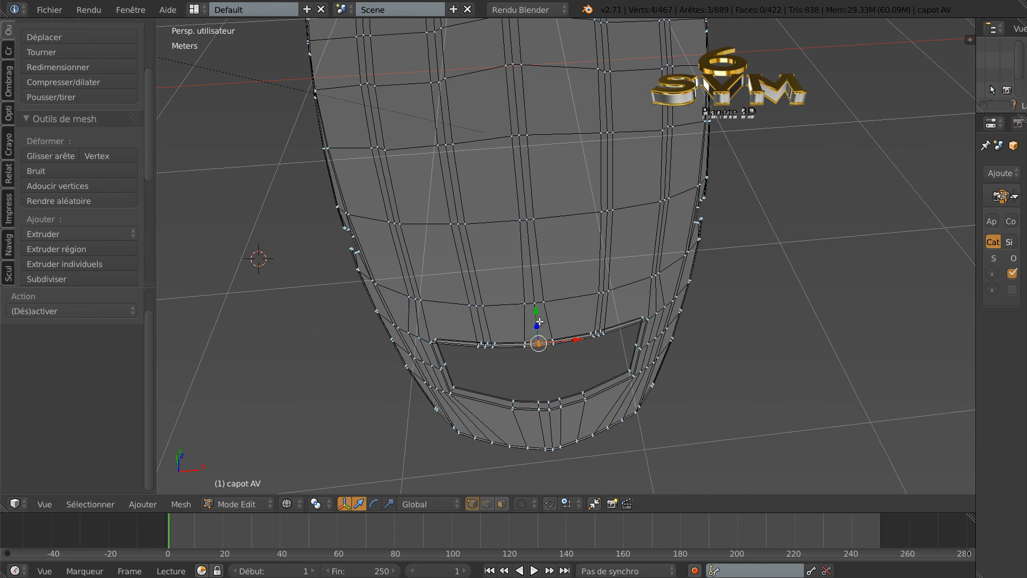
drag(536, 310, 538, 317)
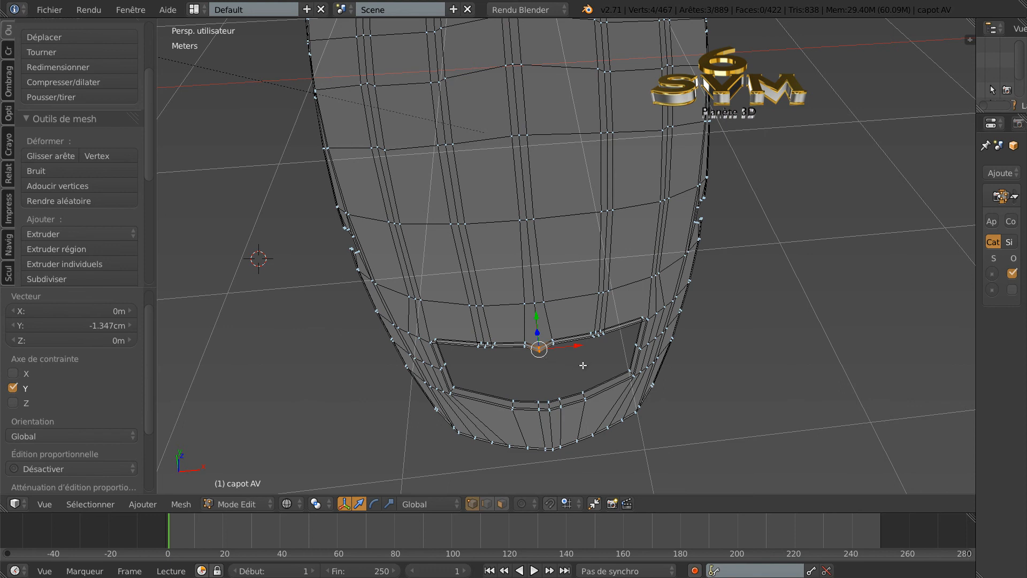
Select the vertices on both sides of the centre on the opening's upper edge and move them about -7.5 mm along Y
key(a)
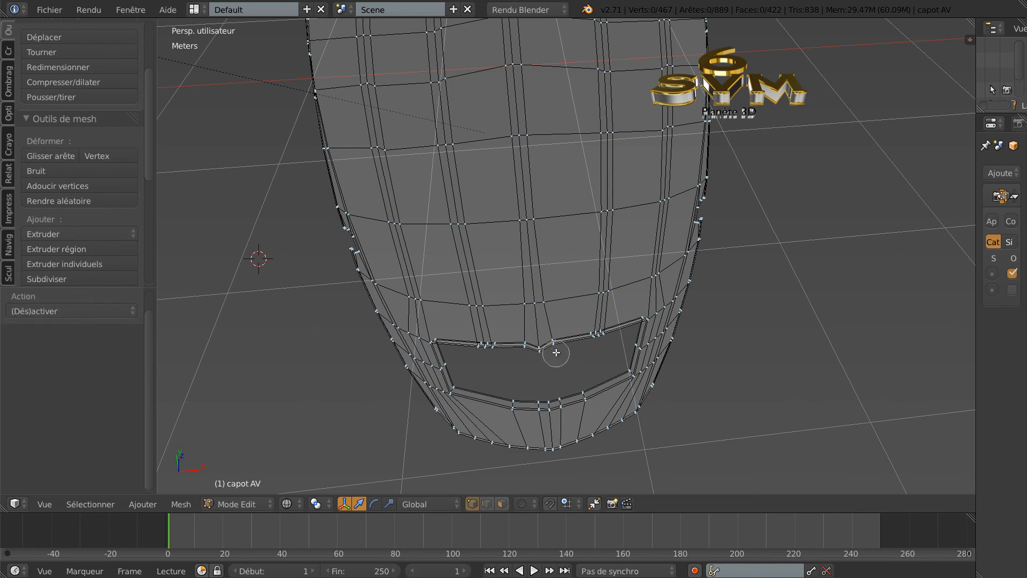
alt+right_click(554, 342)
alt+shift+right_click(514, 346)
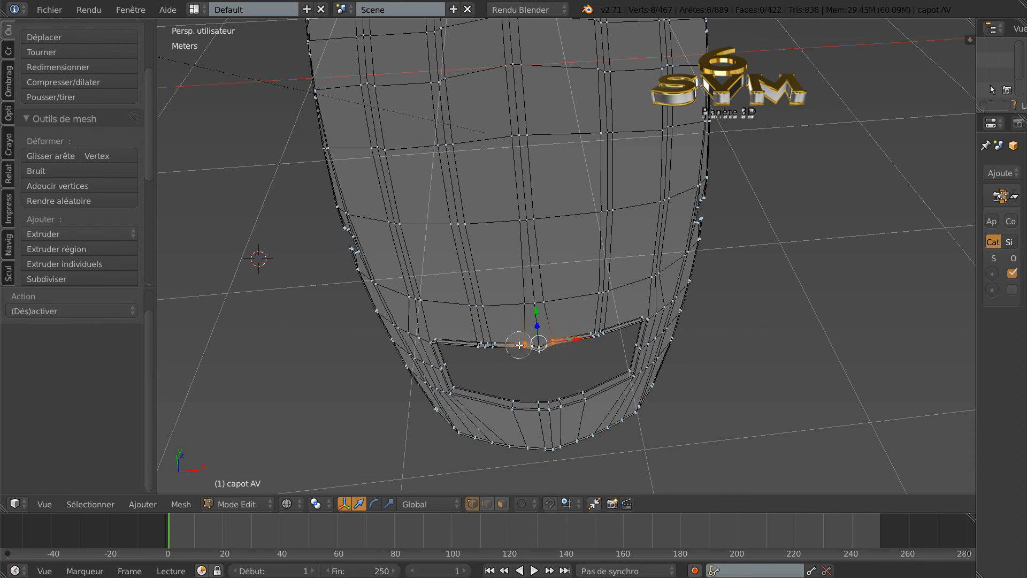
drag(535, 308, 537, 309)
middle_drag(537, 309, 608, 386)
middle_drag(645, 342, 630, 283)
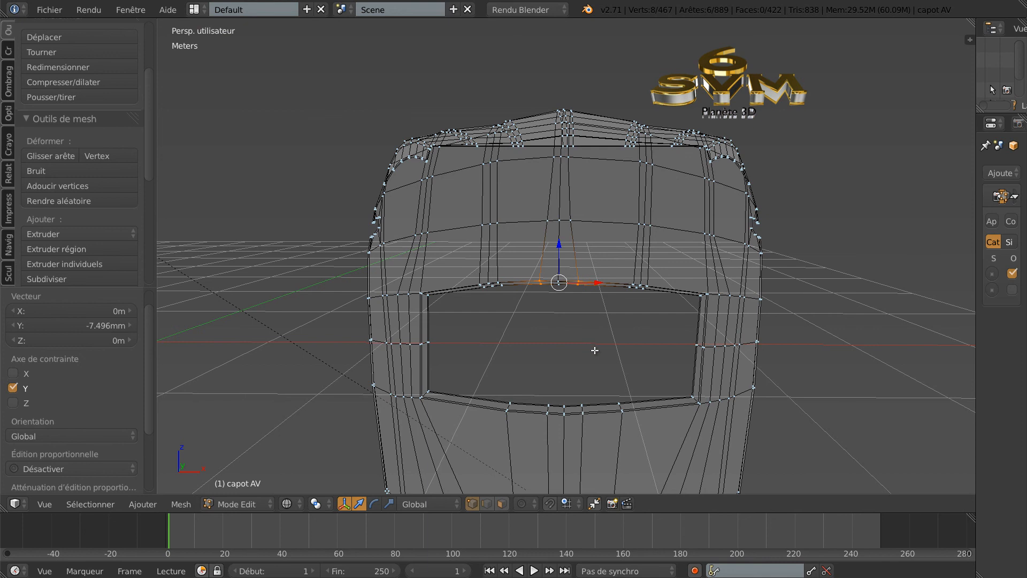
Check the hood's wireframe in Object Mode and examine the grille photo "calandre 2" in the Windows image viewer, returning to Blender
key(Tab)
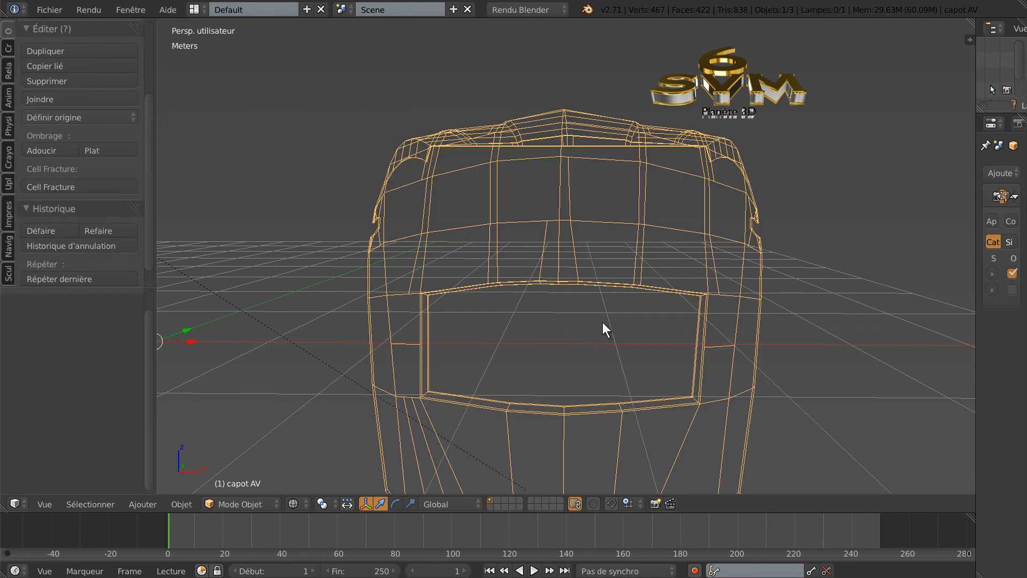
key(Tab)
mouse_move(619, 332)
middle_down()
mouse_move(623, 371)
mouse_move(625, 325)
middle_up()
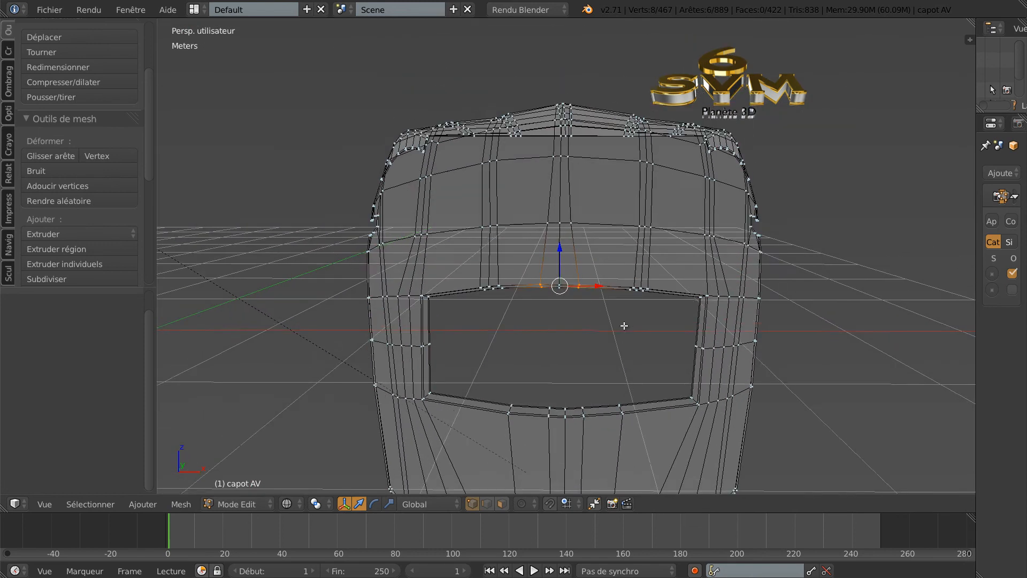
scroll(624, 332, down, 3)
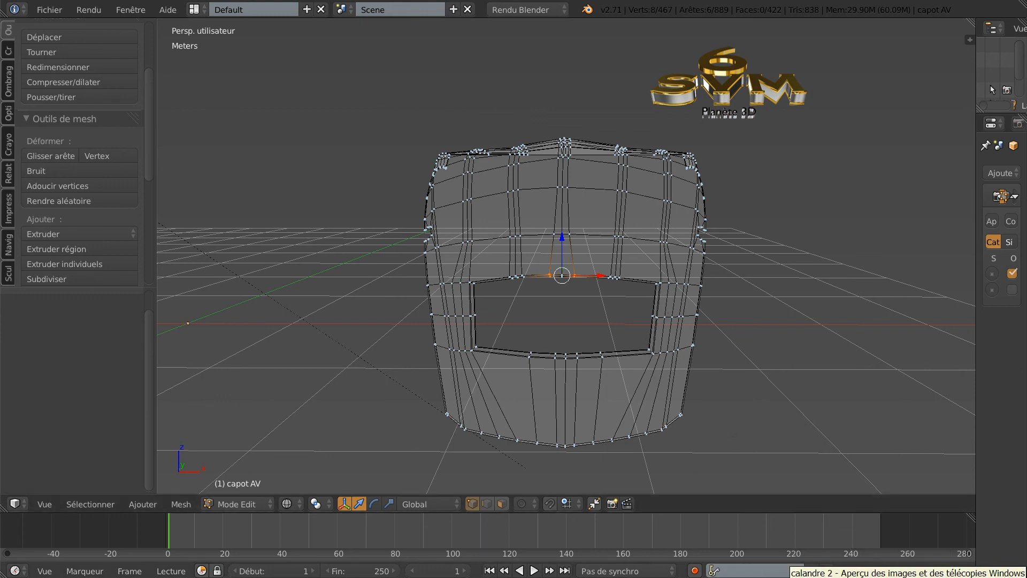
click(921, 577)
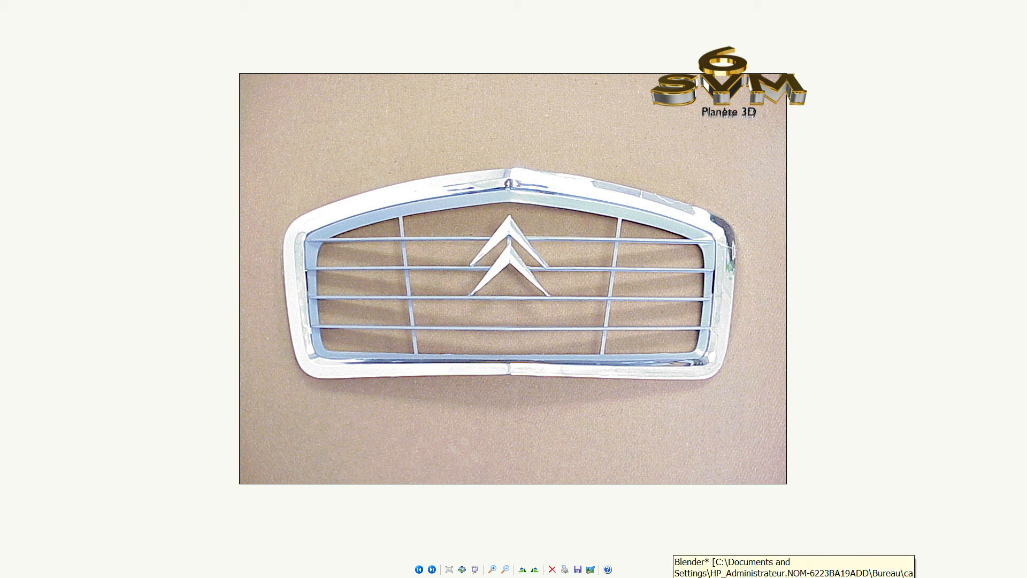
click(674, 577)
Select only the two lower corners of the grille opening and scale them inward along X by about 0.948
middle_drag(702, 418, 713, 402)
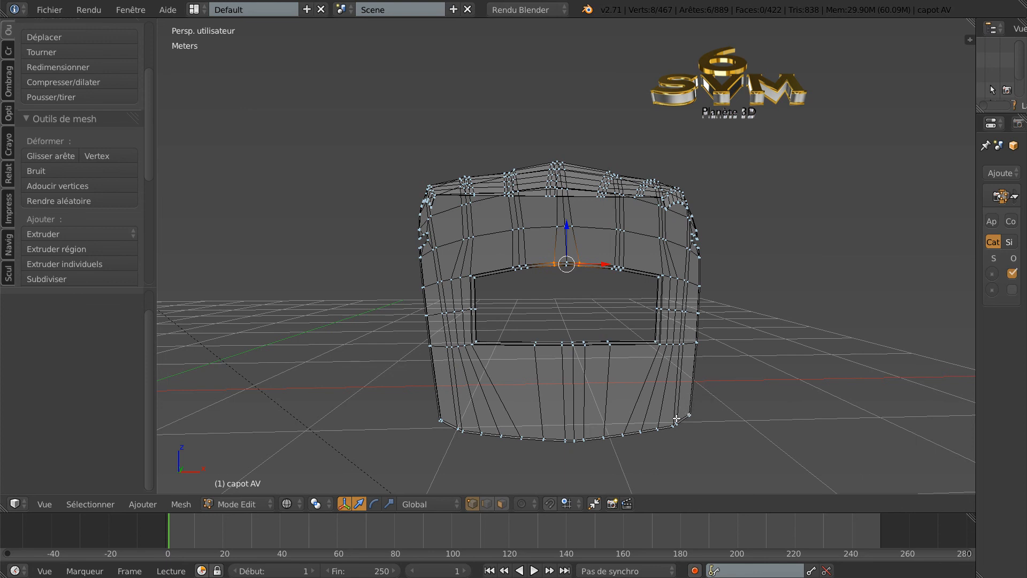
key(c)
click(650, 344)
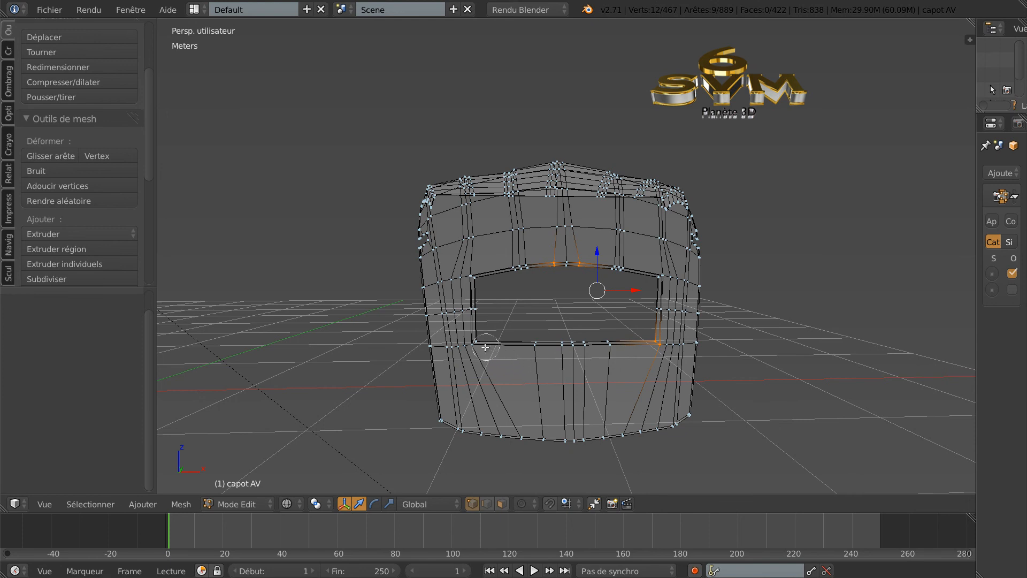
click(479, 345)
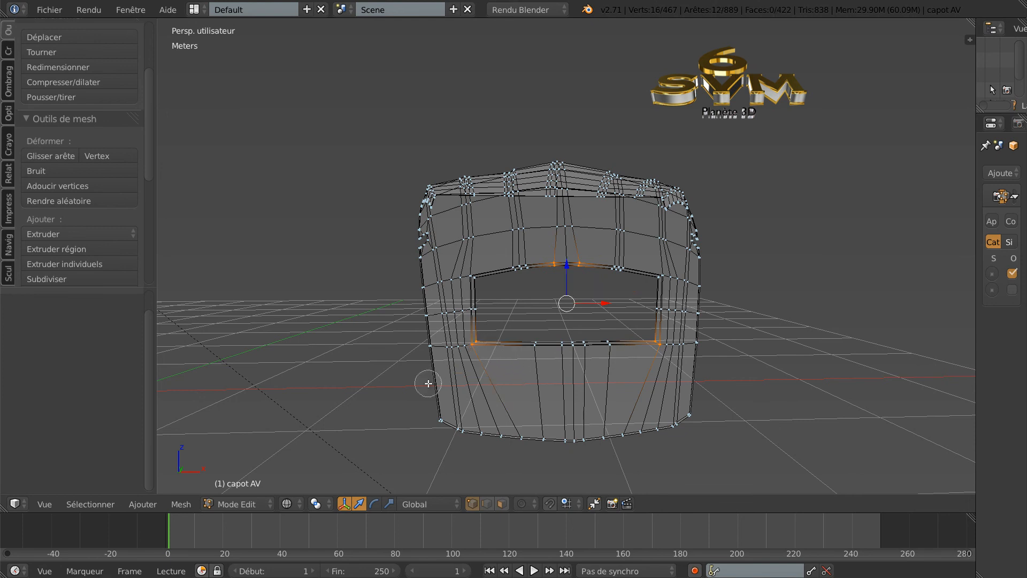
mouse_move(625, 266)
middle_down()
mouse_move(568, 264)
mouse_move(578, 266)
middle_up()
right_click(566, 289)
middle_drag(577, 306, 557, 429)
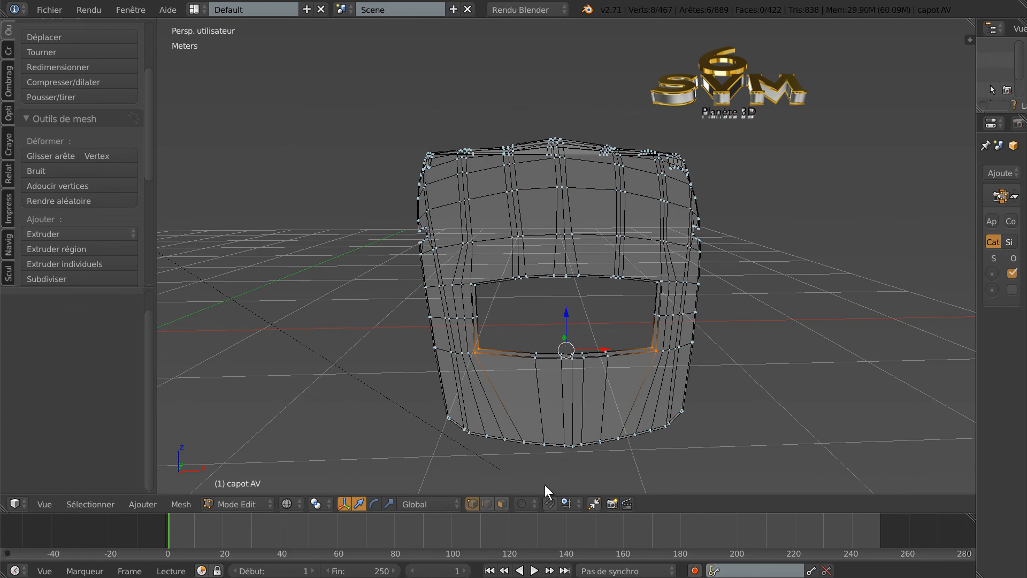
click(389, 503)
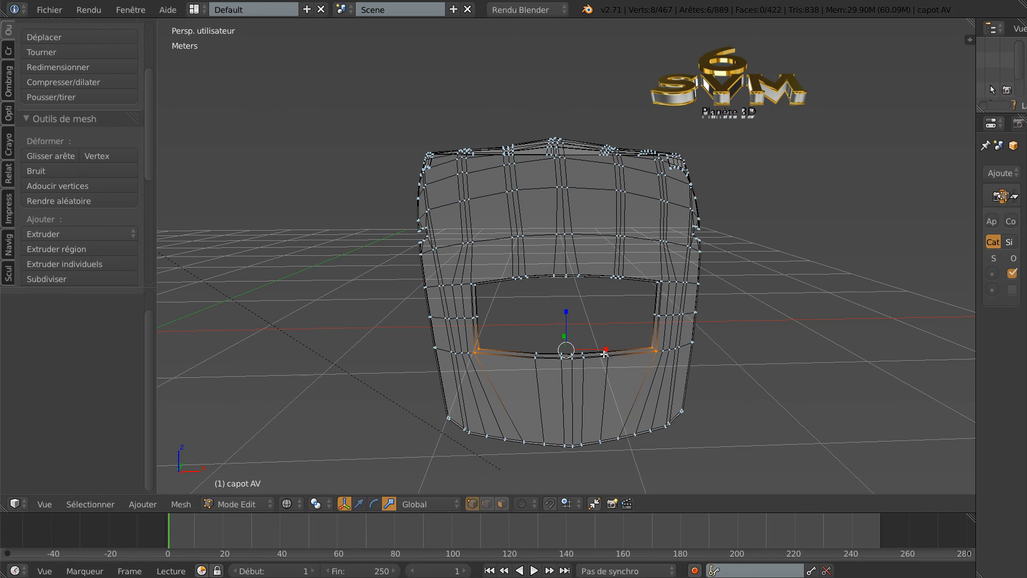
drag(606, 350, 603, 355)
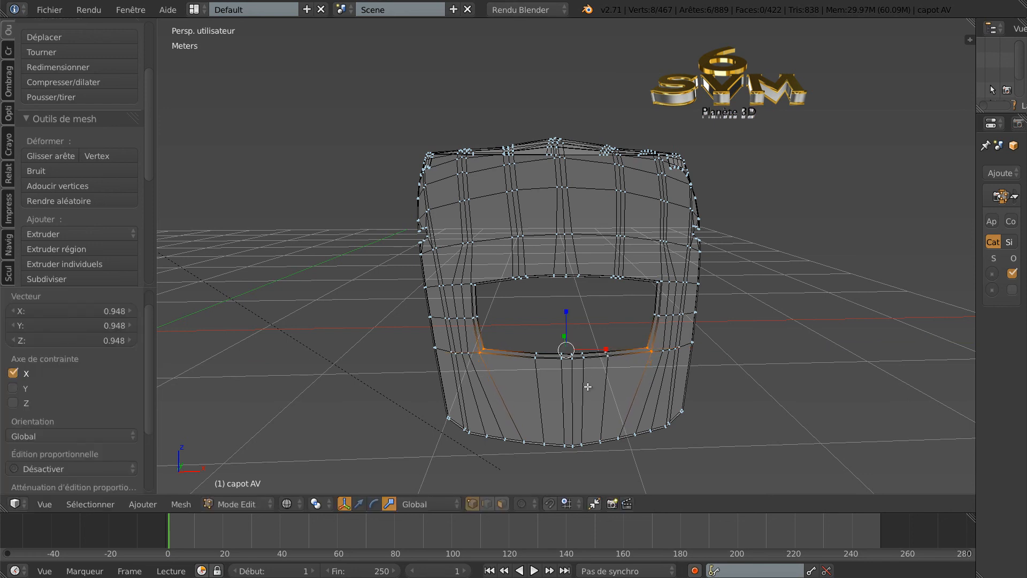
mouse_move(759, 395)
middle_down()
mouse_move(757, 383)
mouse_move(764, 414)
mouse_move(728, 405)
mouse_move(764, 390)
mouse_move(747, 394)
middle_up()
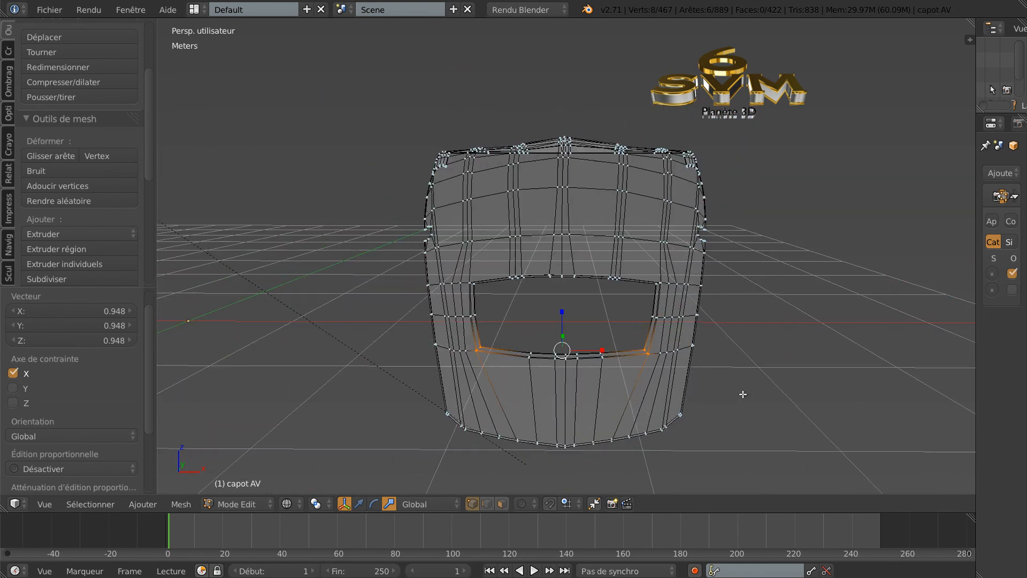
Widen the properties area, set the hood's Subdivision Surface viewport level to 4, and switch to solid display
drag(977, 355, 861, 359)
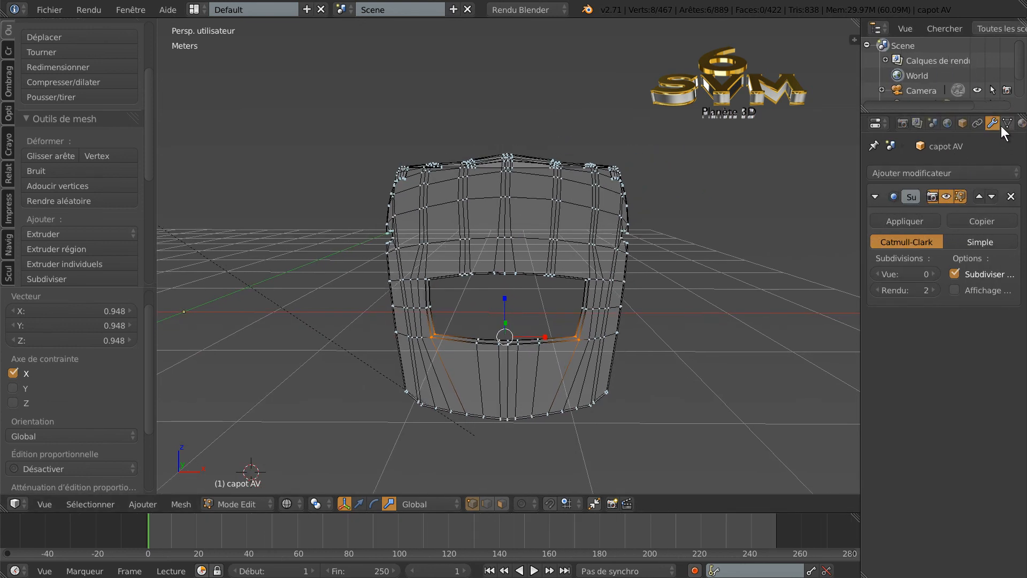
click(933, 273)
click(933, 273)
click(932, 273)
key(ctrl+4)
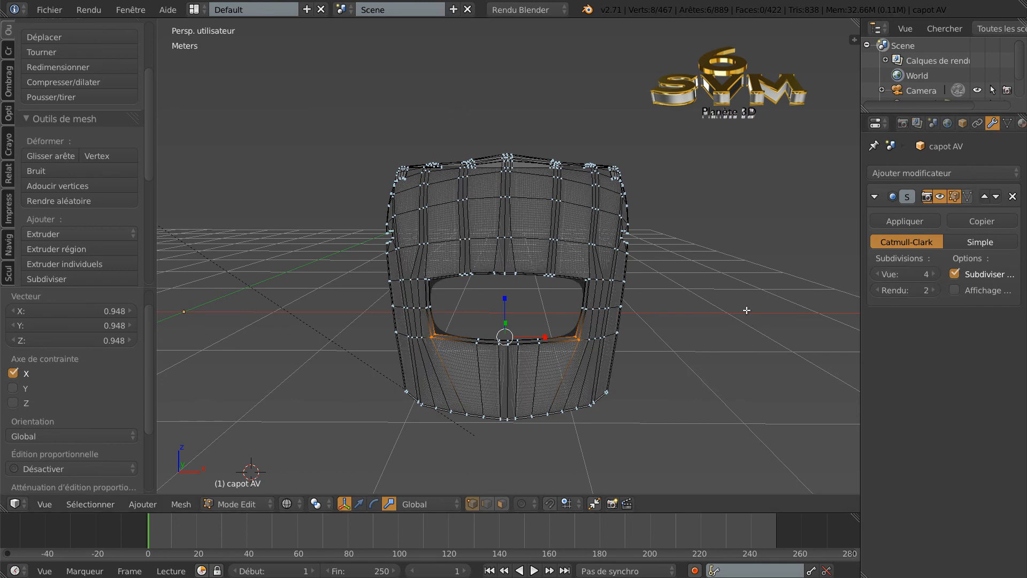
key(z)
mouse_move(738, 319)
middle_down()
mouse_move(736, 341)
mouse_move(740, 301)
mouse_move(741, 311)
middle_up()
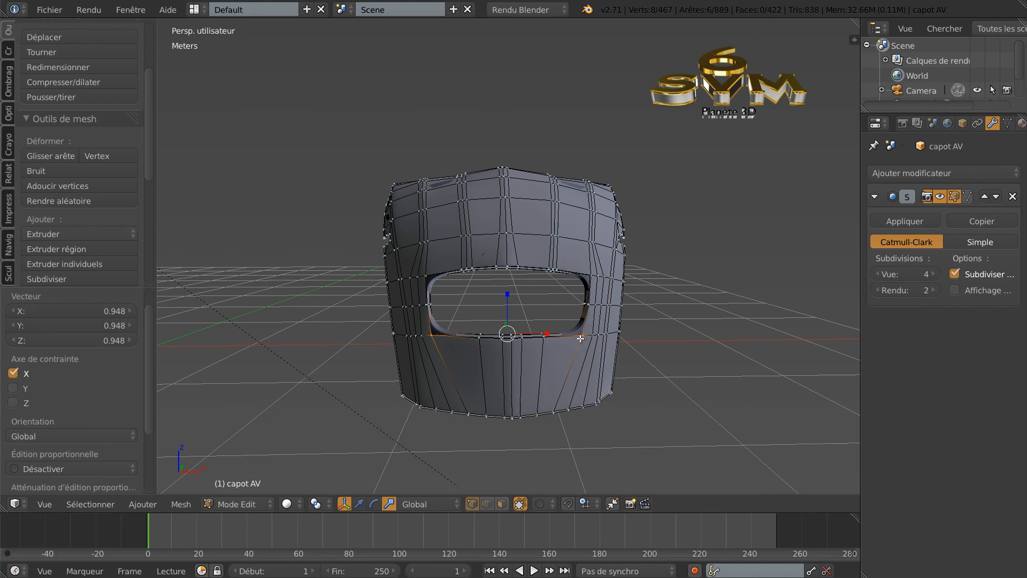
mouse_move(581, 338)
middle_down()
mouse_move(580, 353)
mouse_move(583, 332)
middle_up()
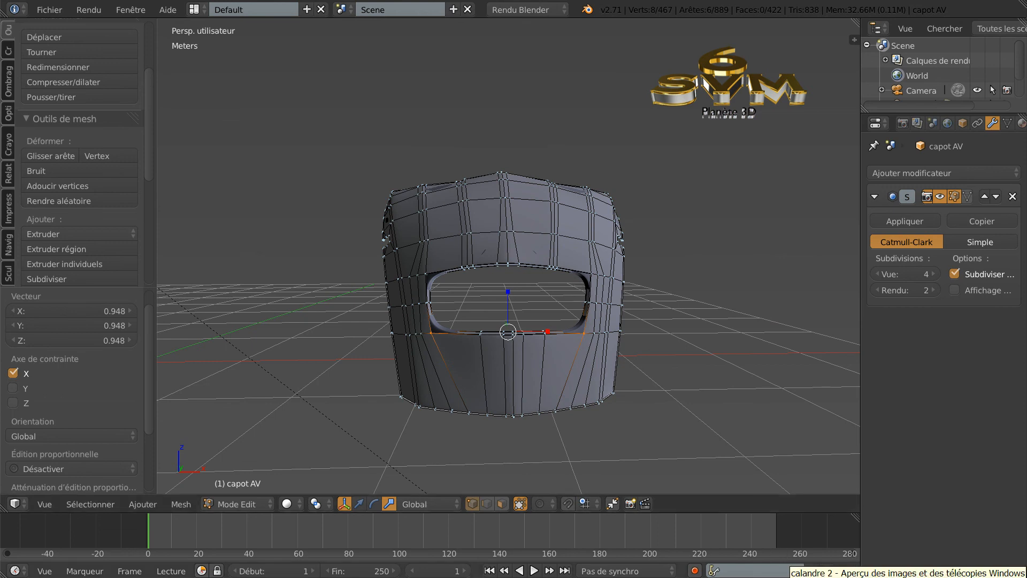
Consult the grille reference photo and add one centred loop cut across the upper part of each side of the opening
click(918, 577)
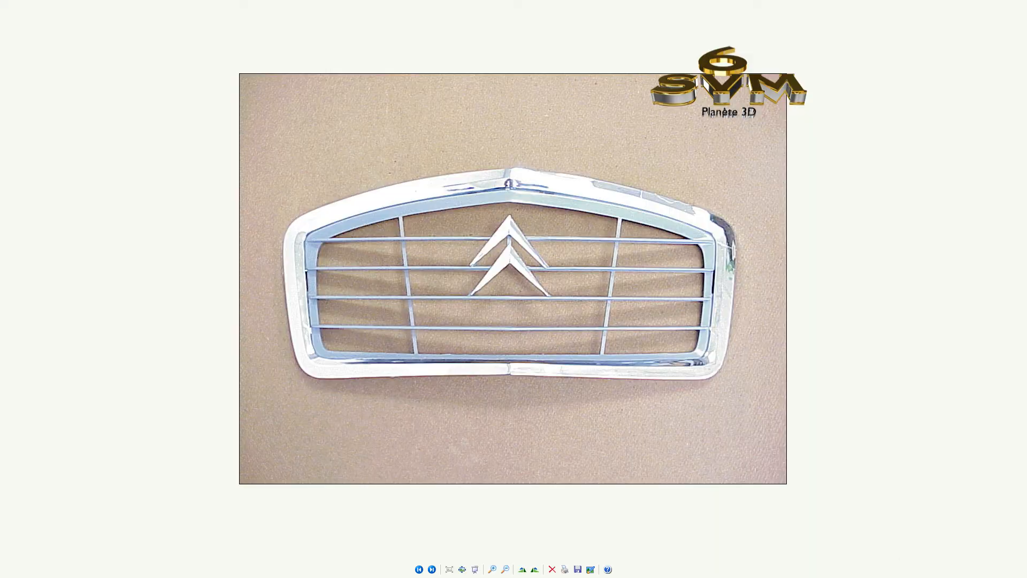
click(631, 577)
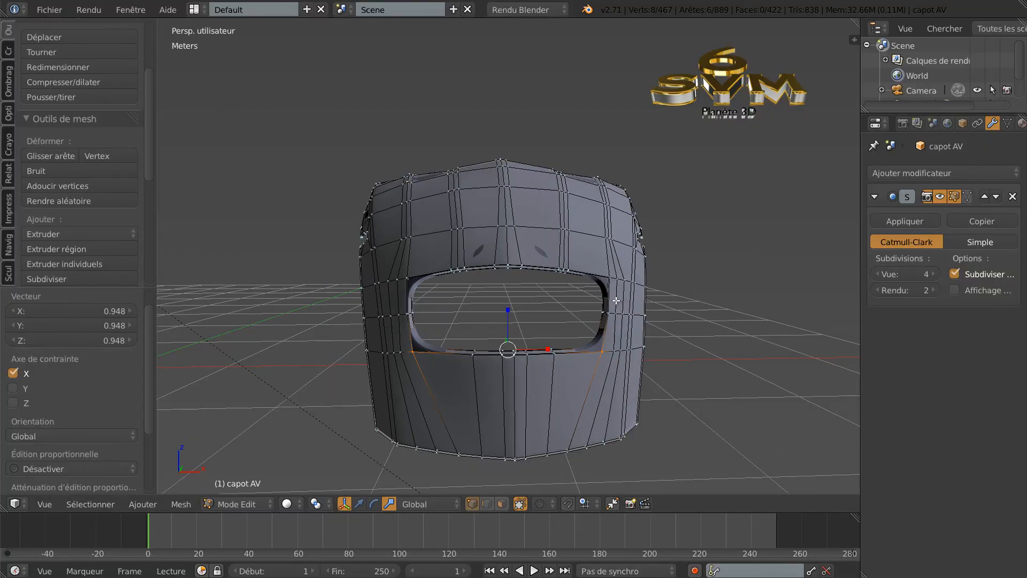
key(ctrl+r)
click(615, 300)
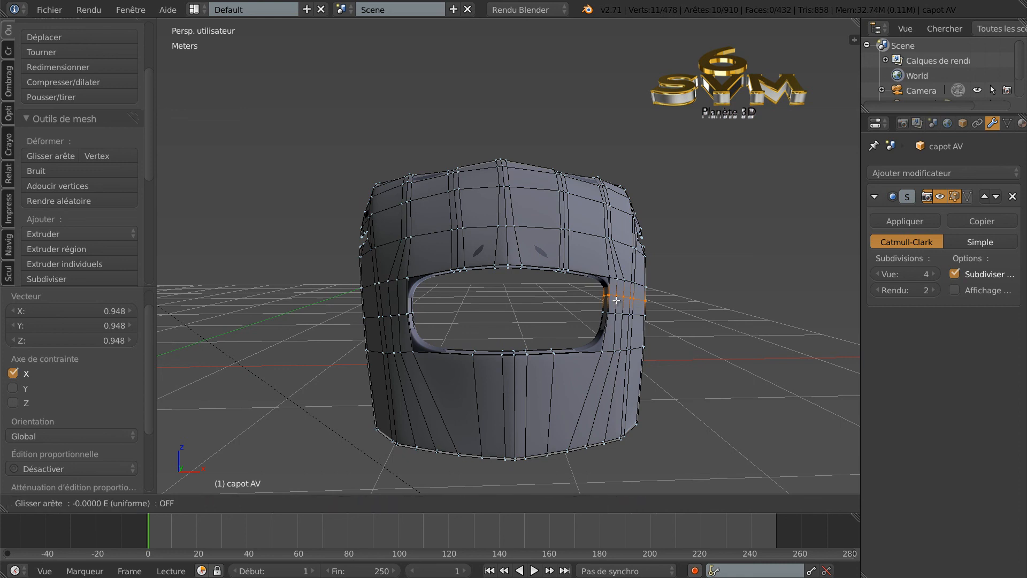
right_click(616, 301)
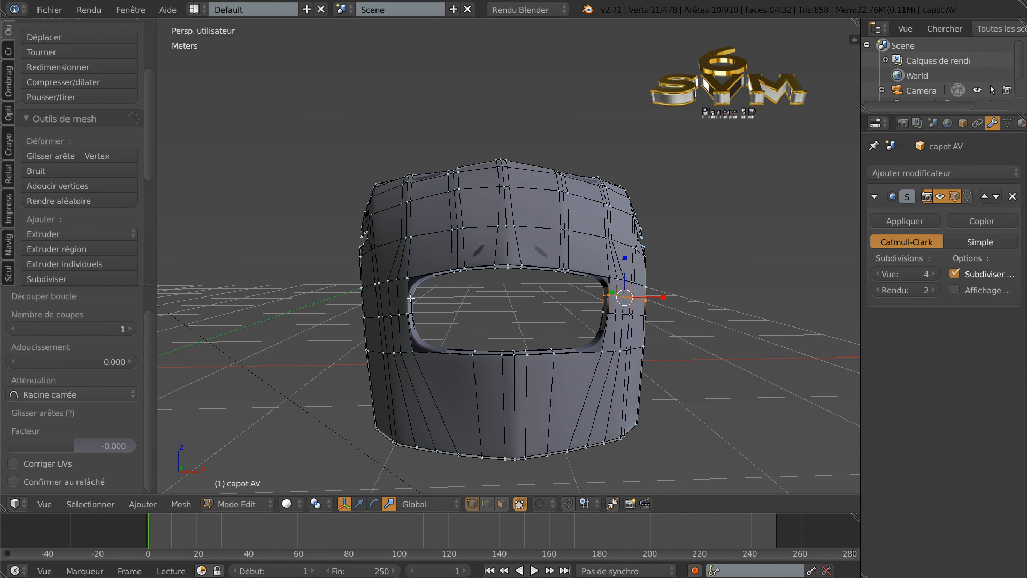
key(ctrl+r)
click(410, 298)
right_click(410, 298)
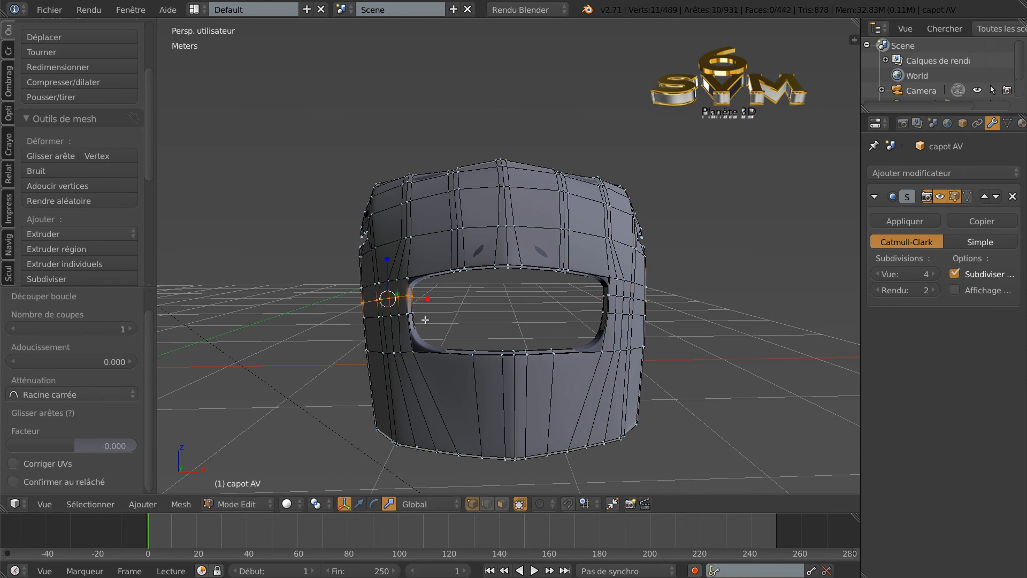
Compare the shape of the hood's opening with the grille outline in the reference photo
middle_drag(452, 377, 459, 374)
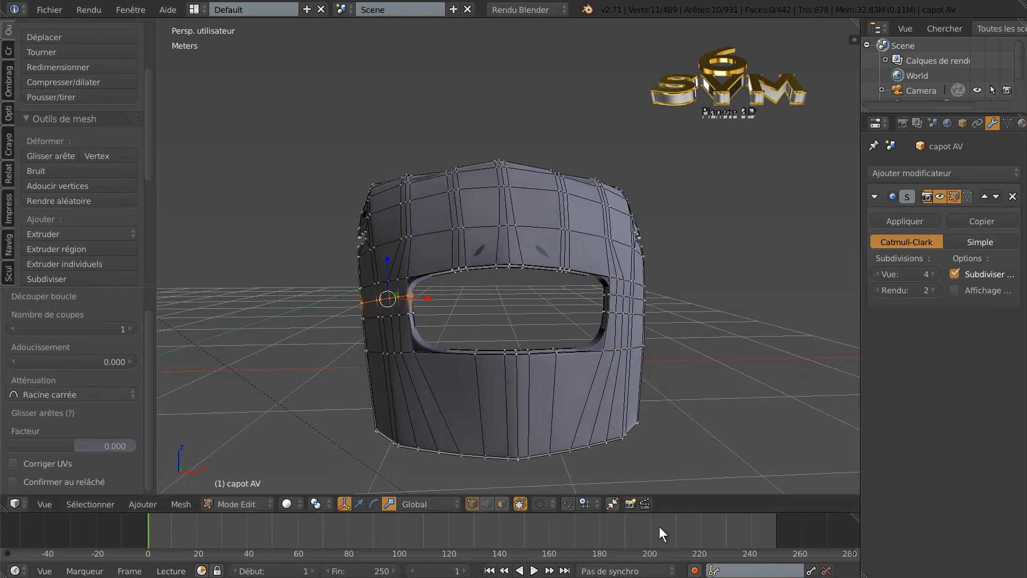
click(910, 577)
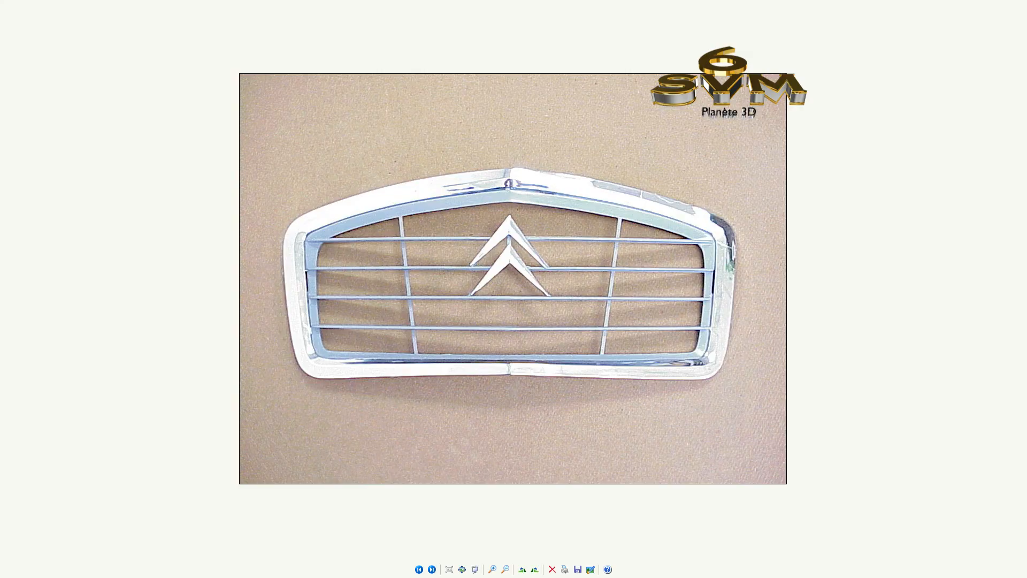
key(alt+Tab)
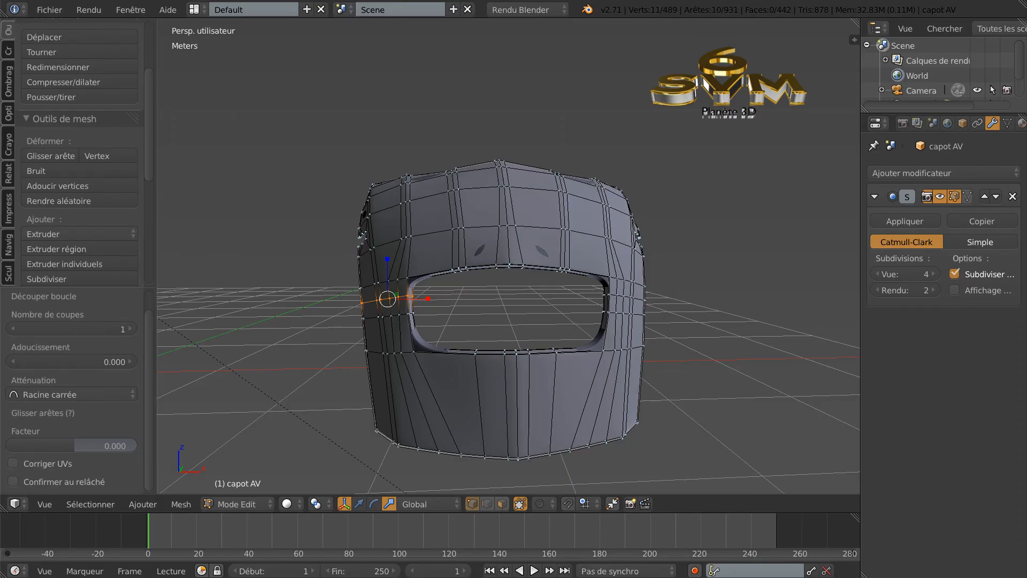
key(alt+Tab)
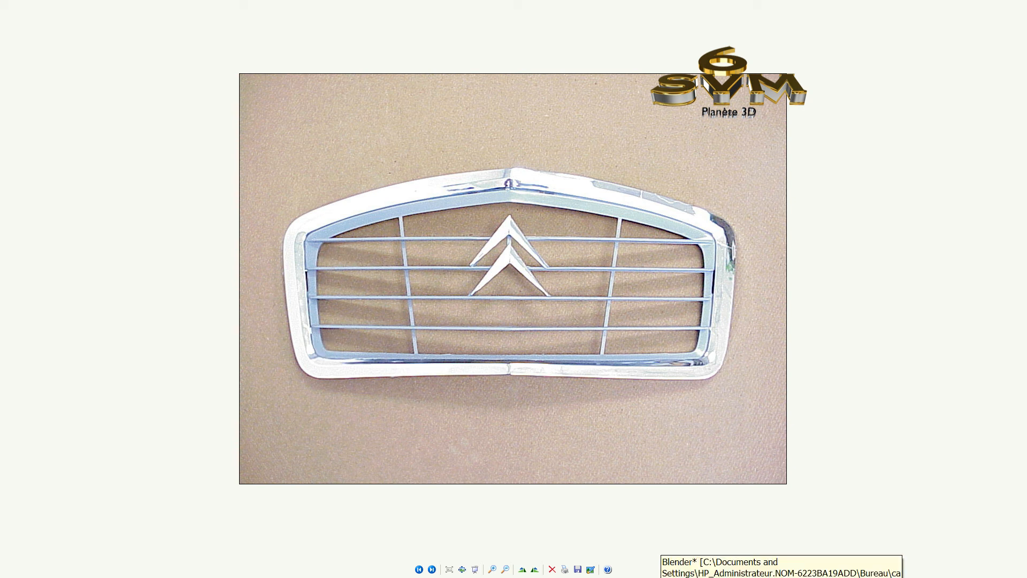
click(792, 574)
Edge-slide the upper loop on each side of the grille opening downward, factor 0.333 on the left and -0.271 on the right
scroll(496, 360, up, 2)
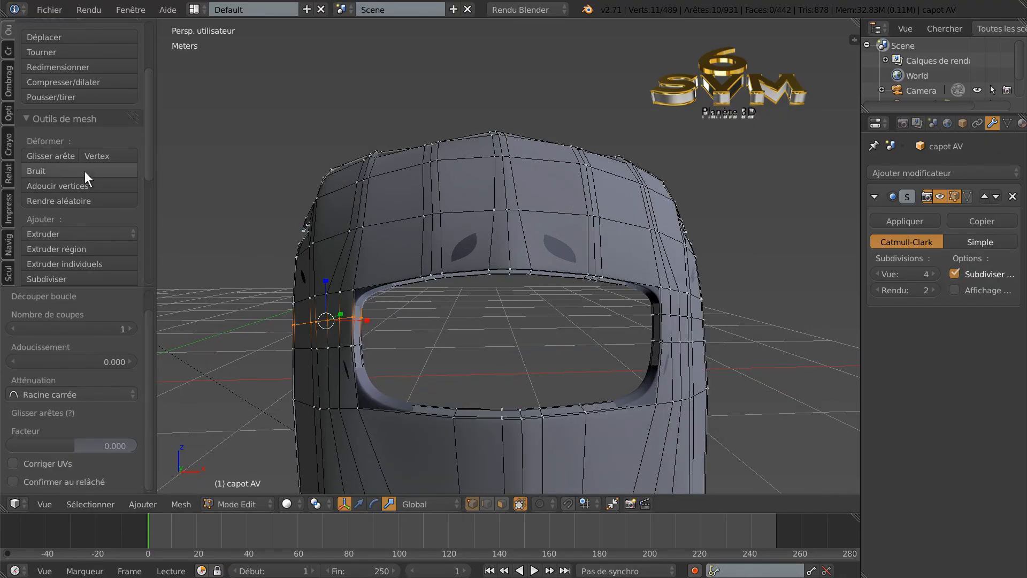
click(62, 155)
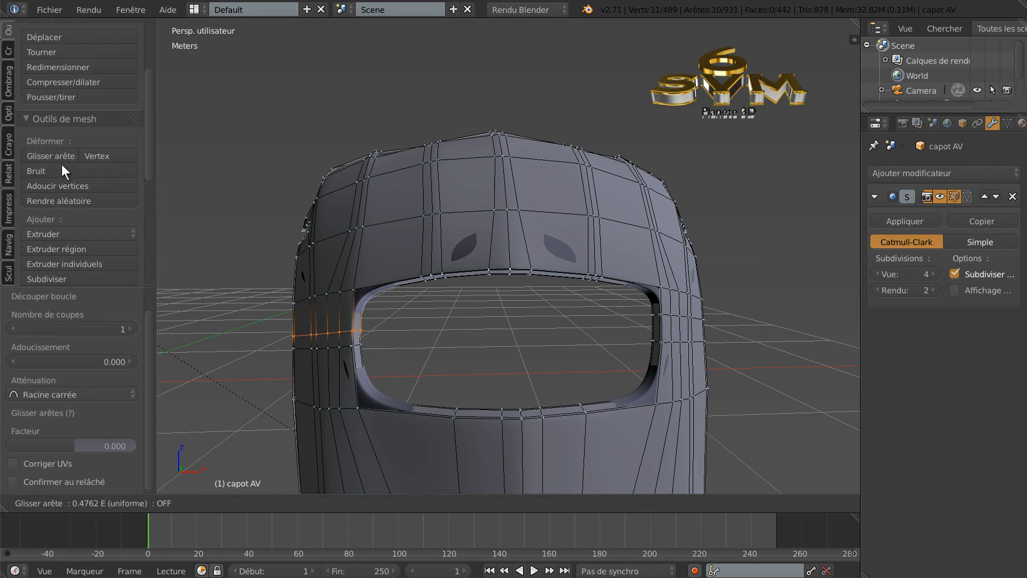
click(62, 163)
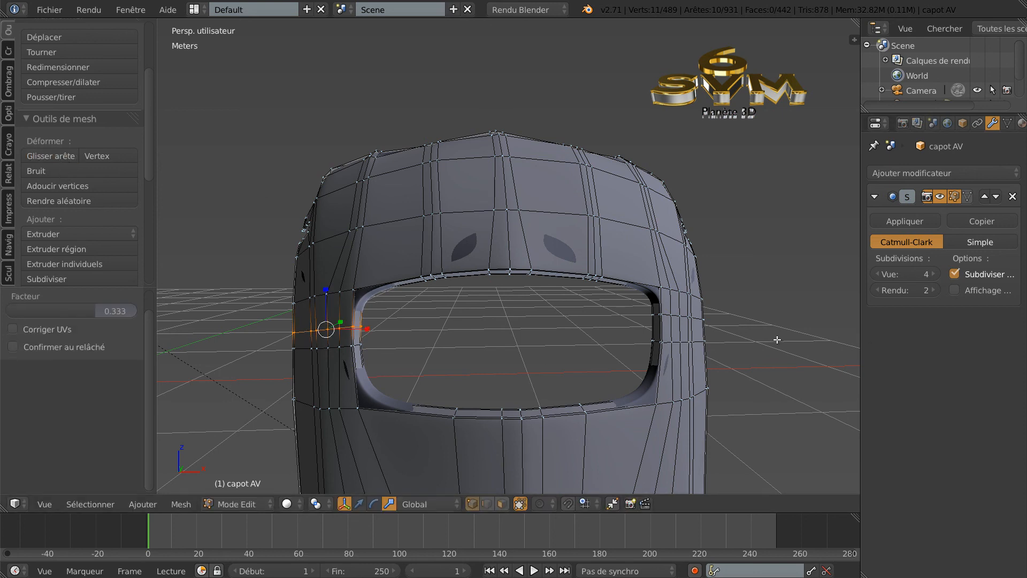
alt+right_click(675, 315)
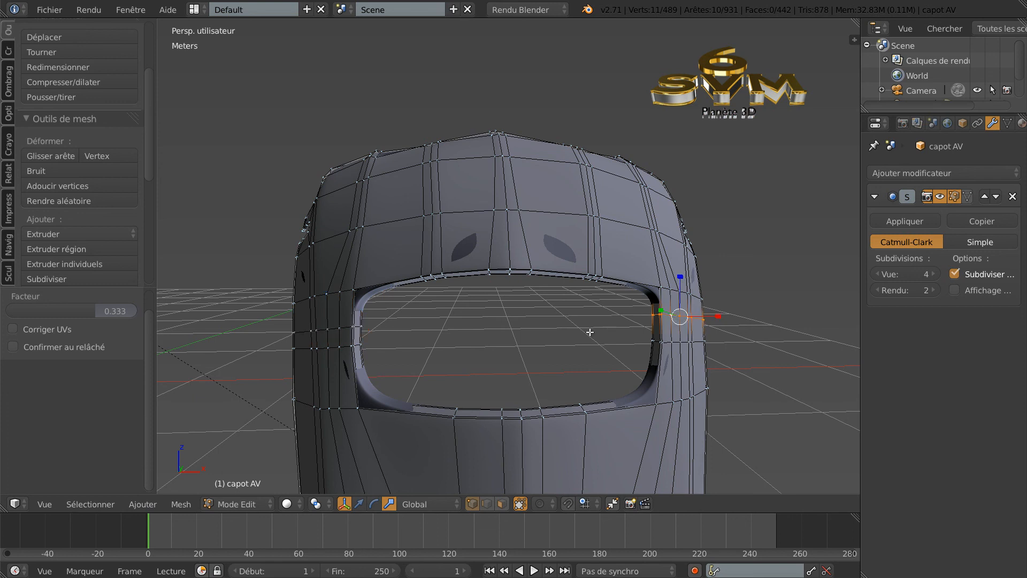
click(49, 155)
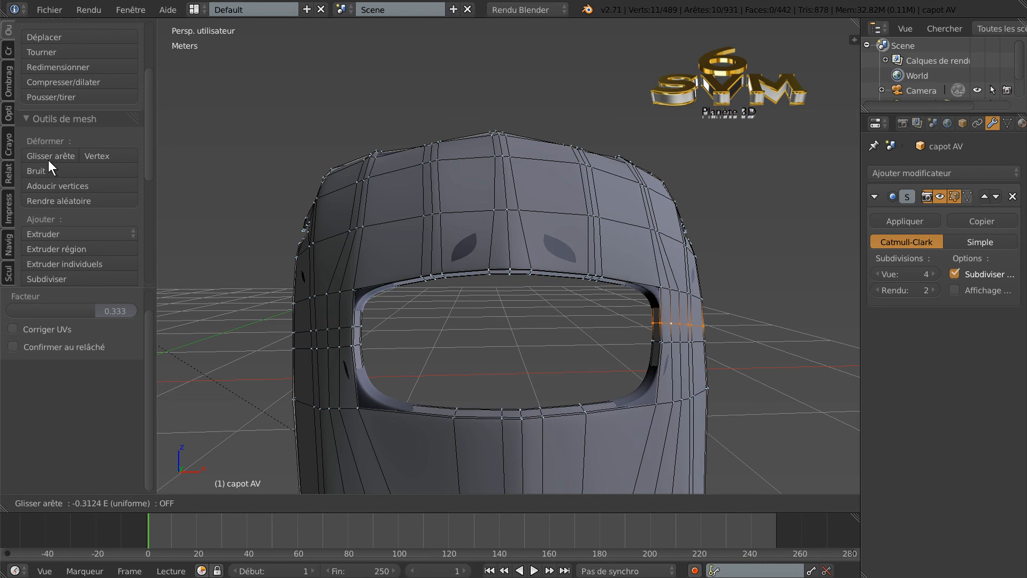
click(48, 159)
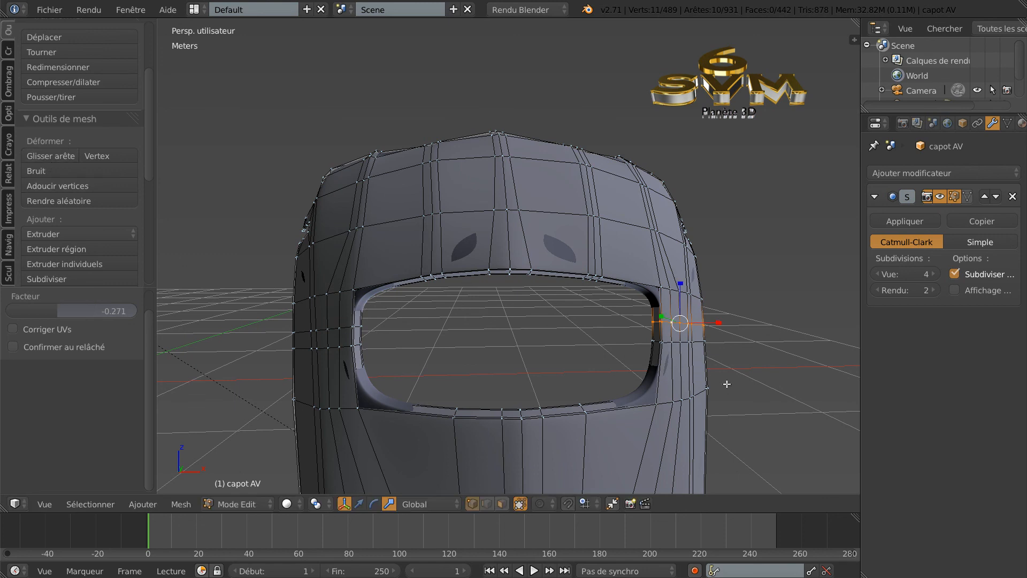
Add a loop cut near each lower corner of the opening, slid downward with factor 0.434 on the right and -0.373 on the left
key(ctrl+r)
click(660, 370)
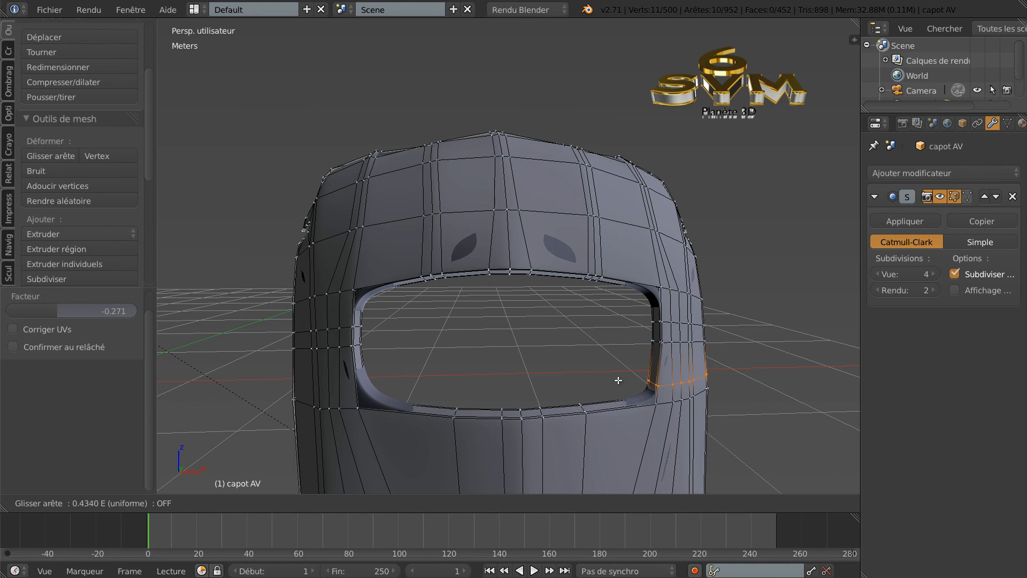
click(618, 380)
key(ctrl+r)
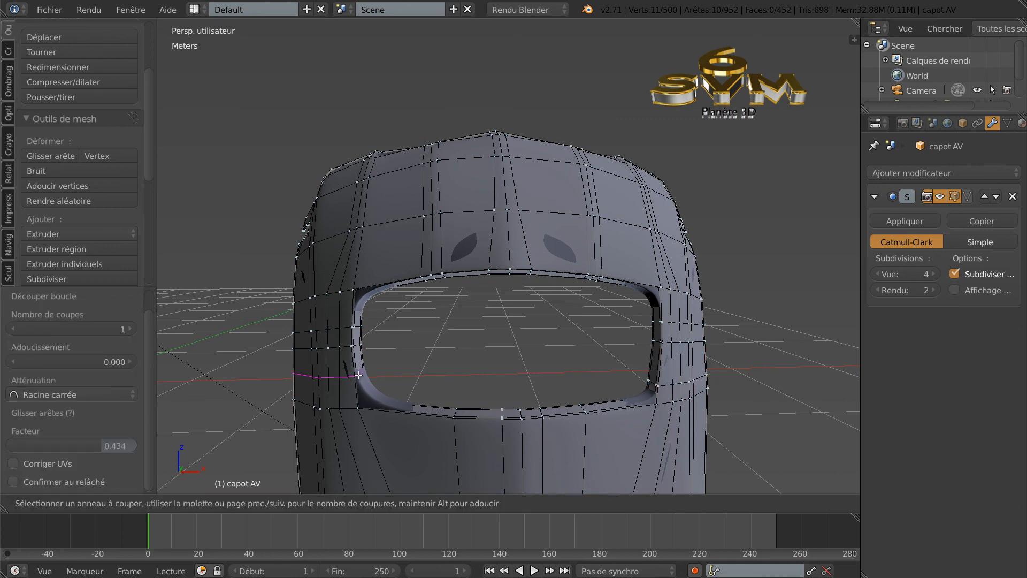
click(358, 374)
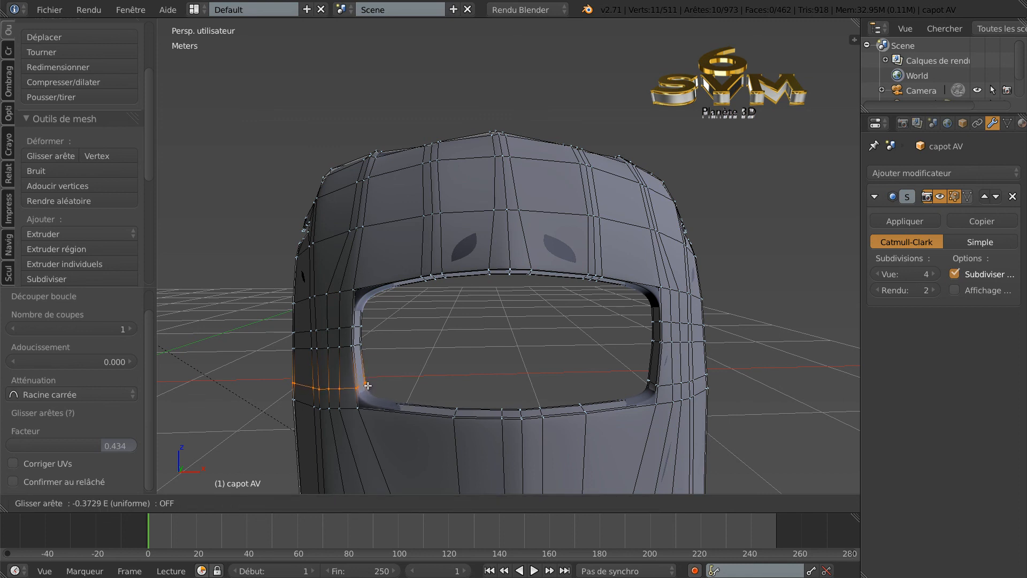
click(368, 385)
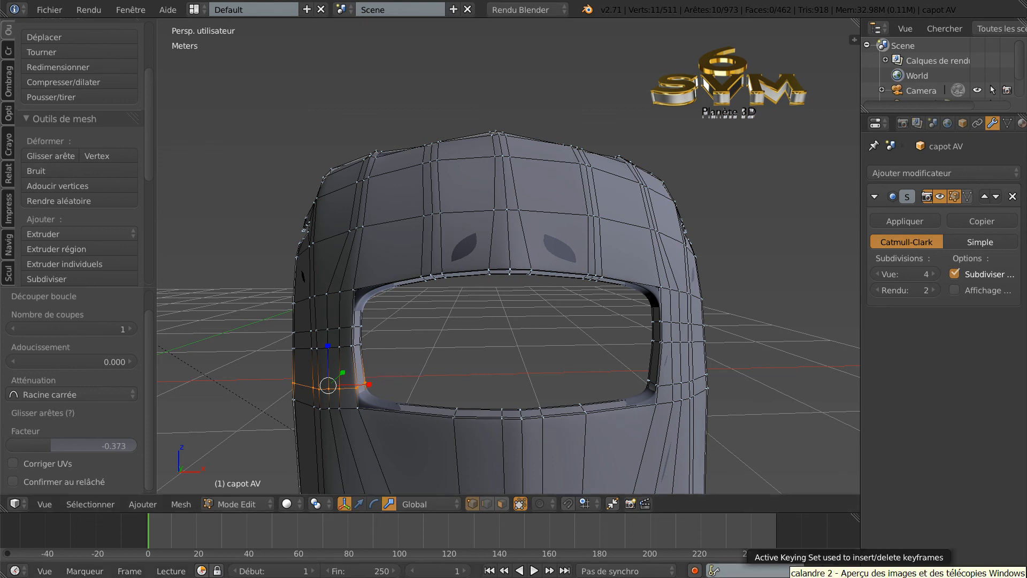
Consult the grille reference photo and edge-slide the upper side loops upward, factor 0.234 on the left and -0.128 on the right
click(856, 577)
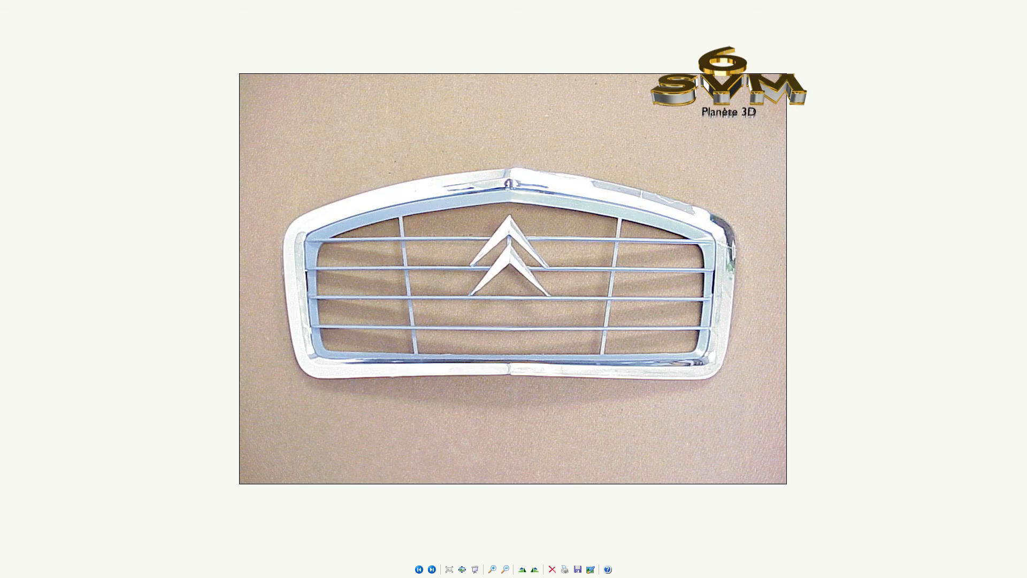
key(alt+Tab)
key(alt+Tab)
key(alt+Tab)
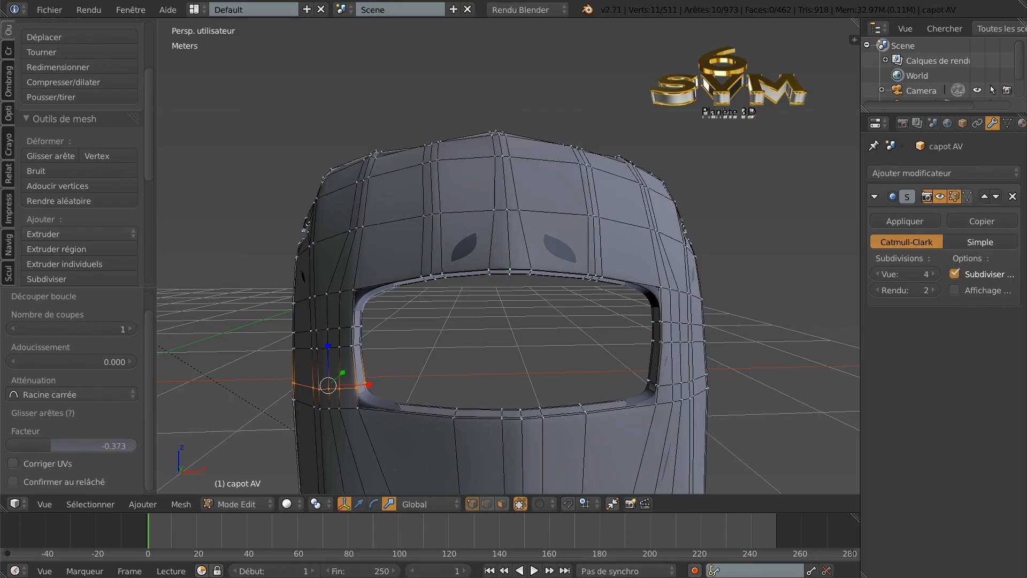
key(alt+Tab)
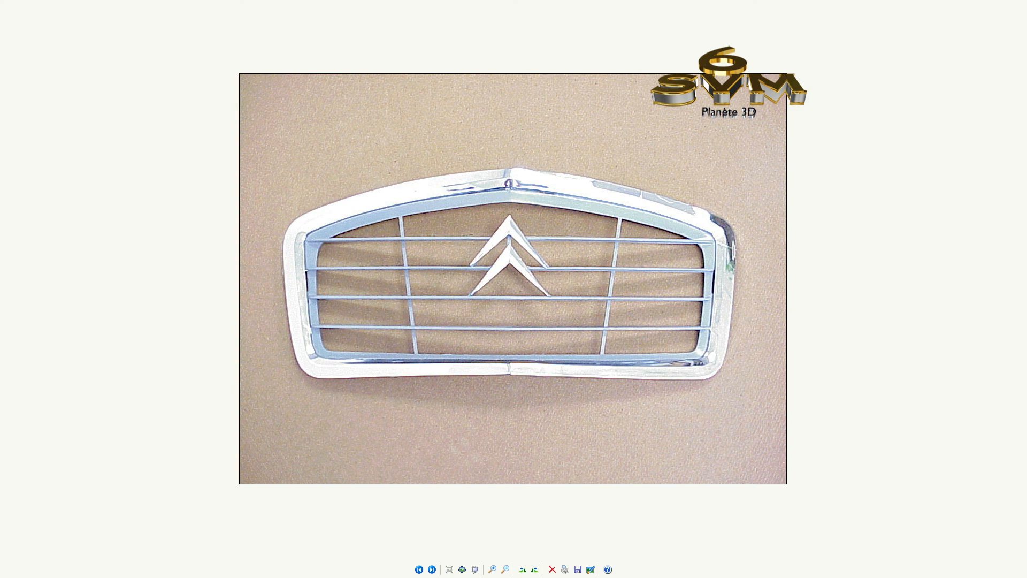
key(alt+Tab)
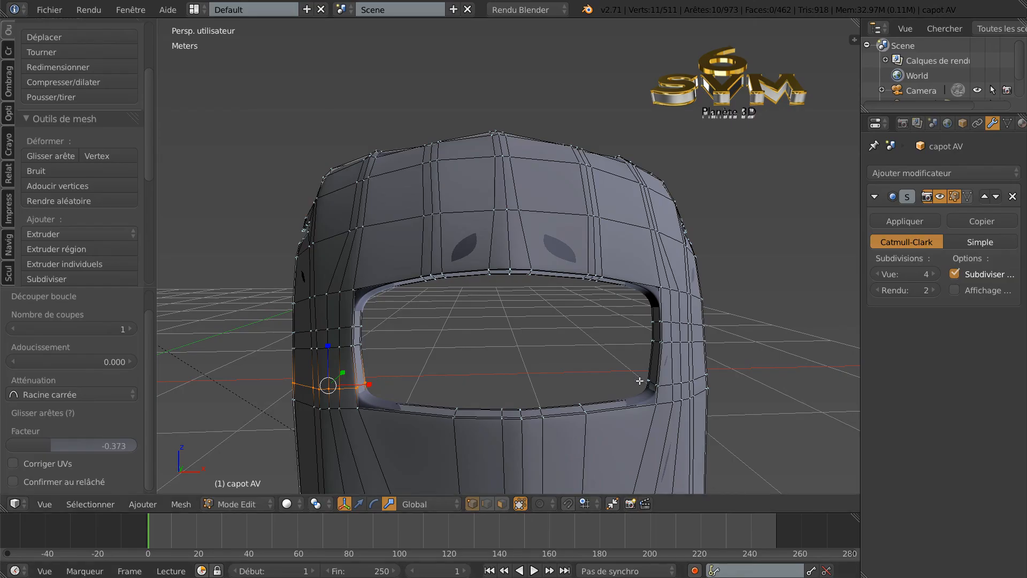
alt+right_click(329, 327)
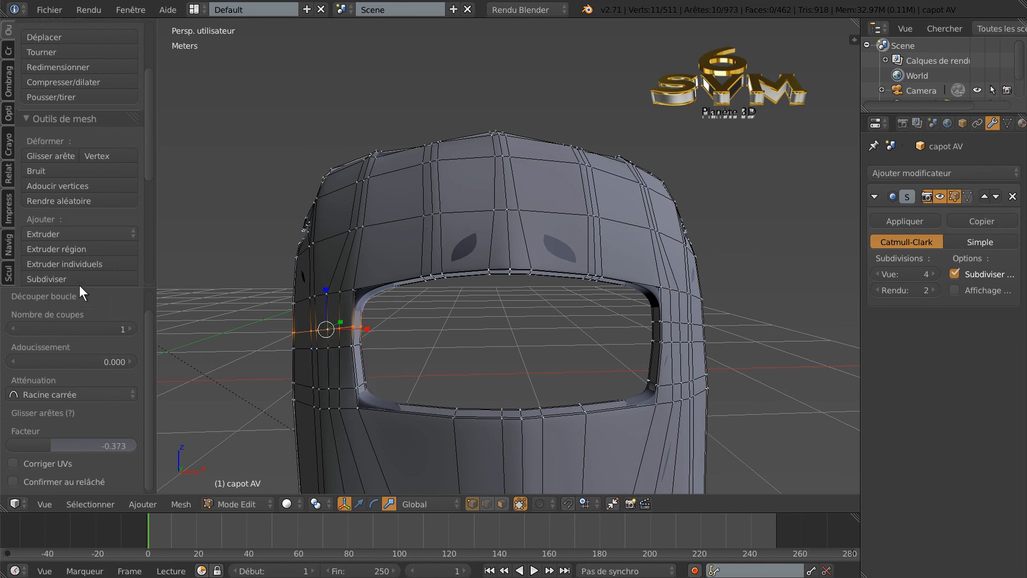
click(50, 157)
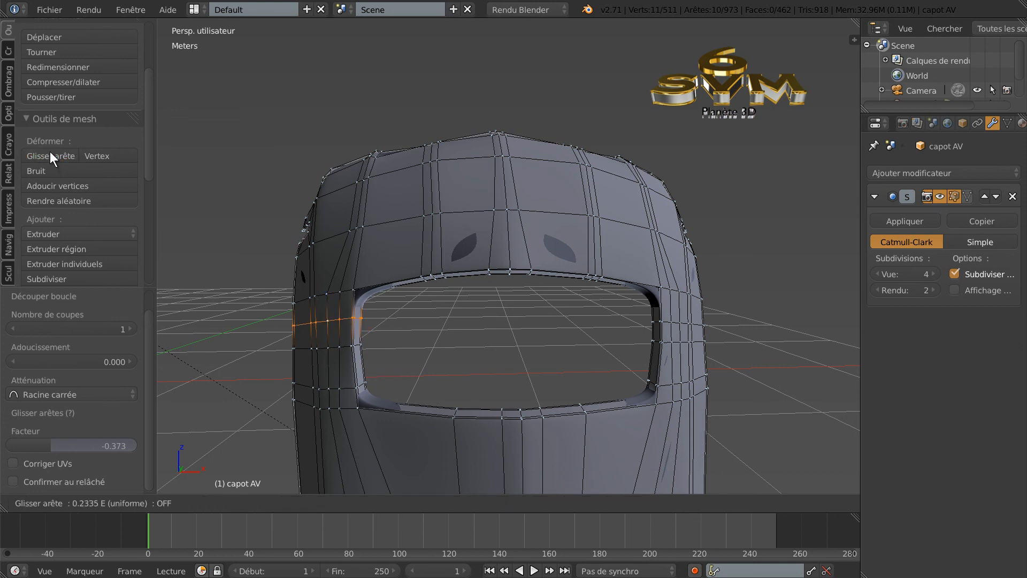
click(49, 151)
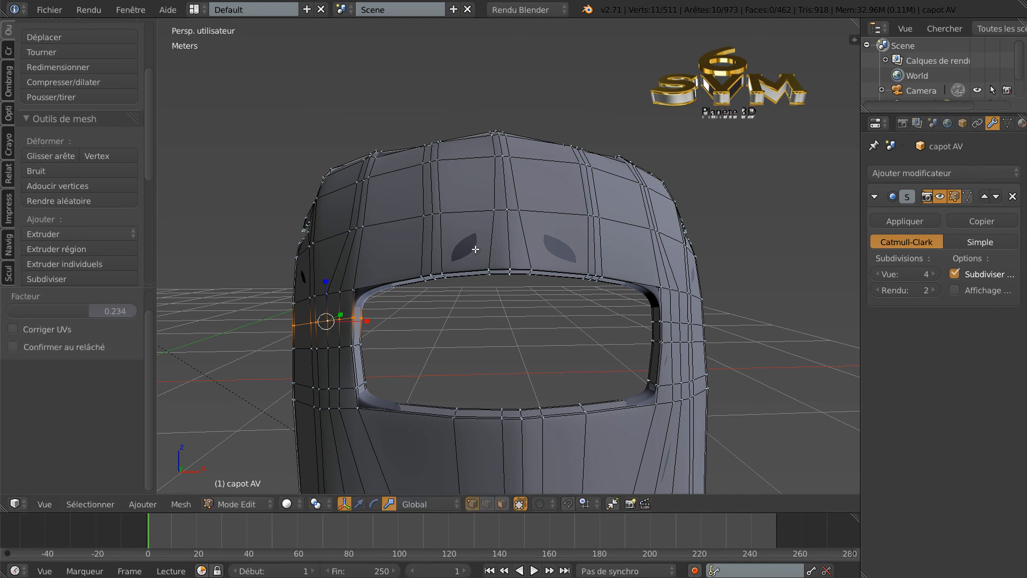
alt+right_click(672, 324)
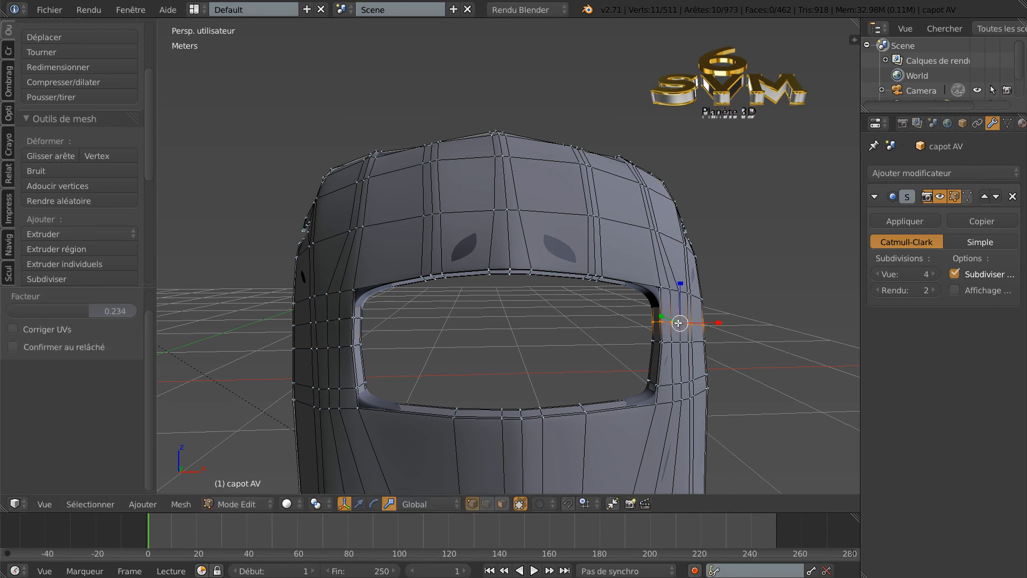
click(55, 157)
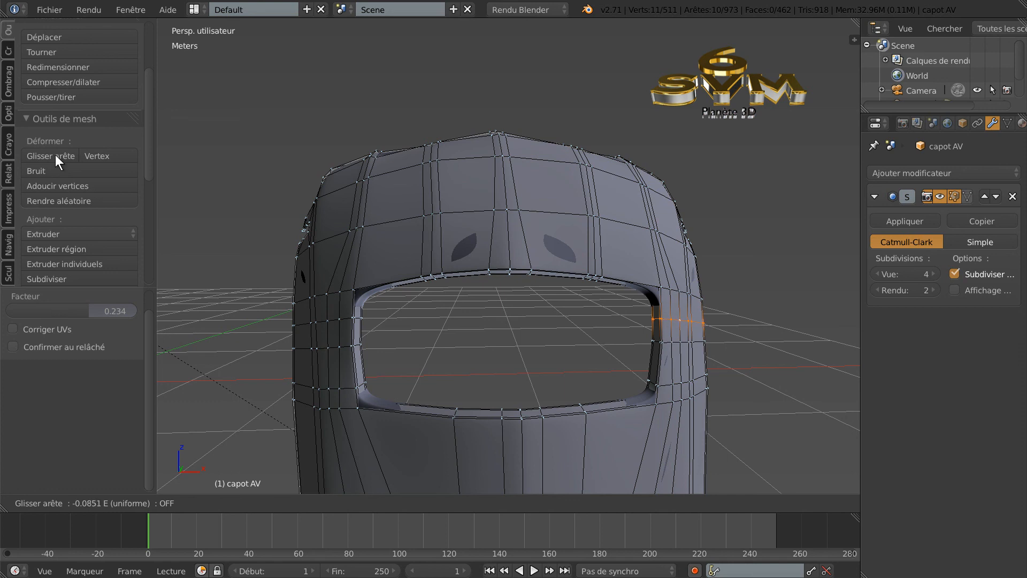
click(56, 154)
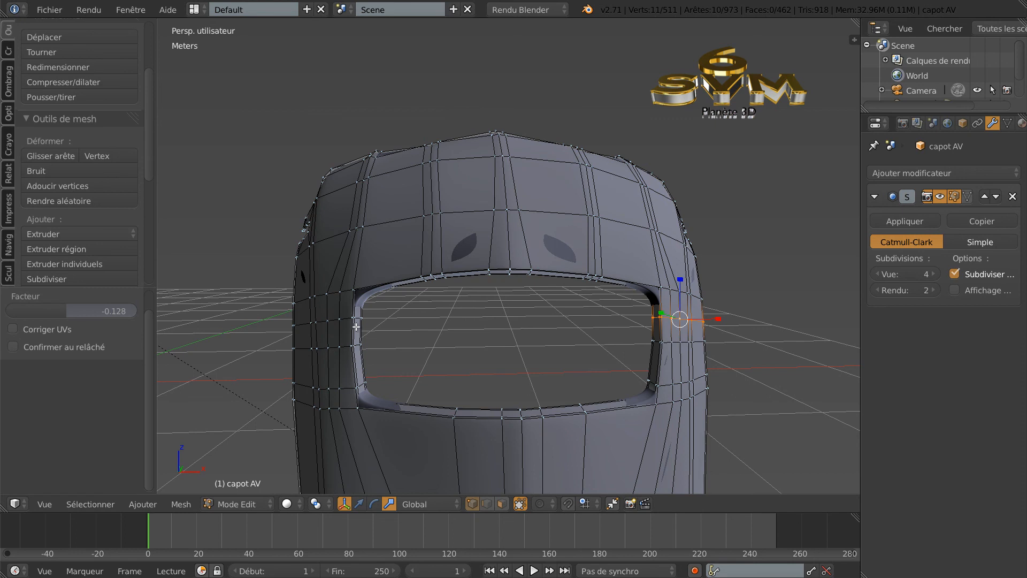
In wireframe display, select only the upper side loops' vertices along the opening's rim and scale them outward along X by 1.013
key(z)
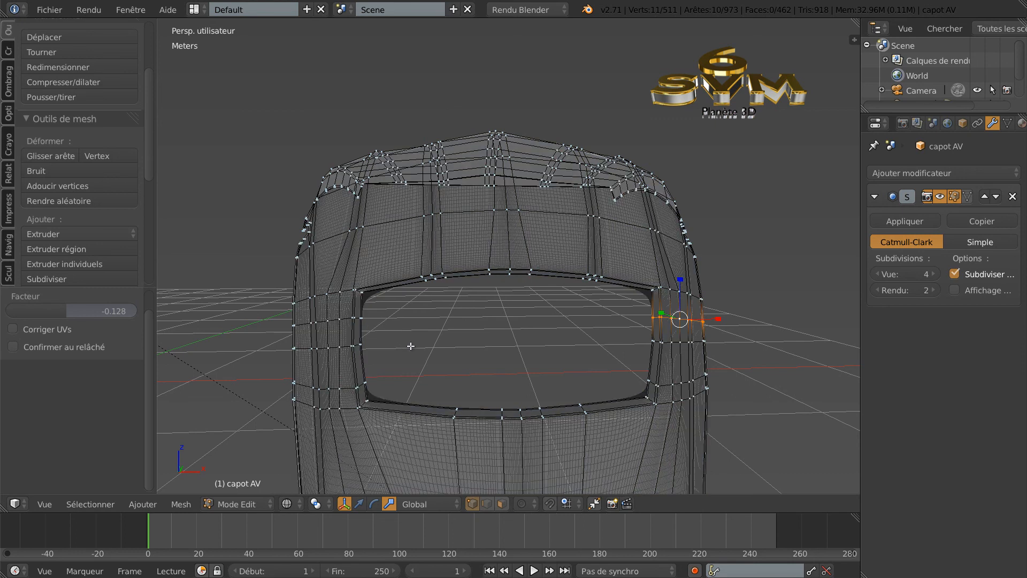
key(c)
click(362, 321)
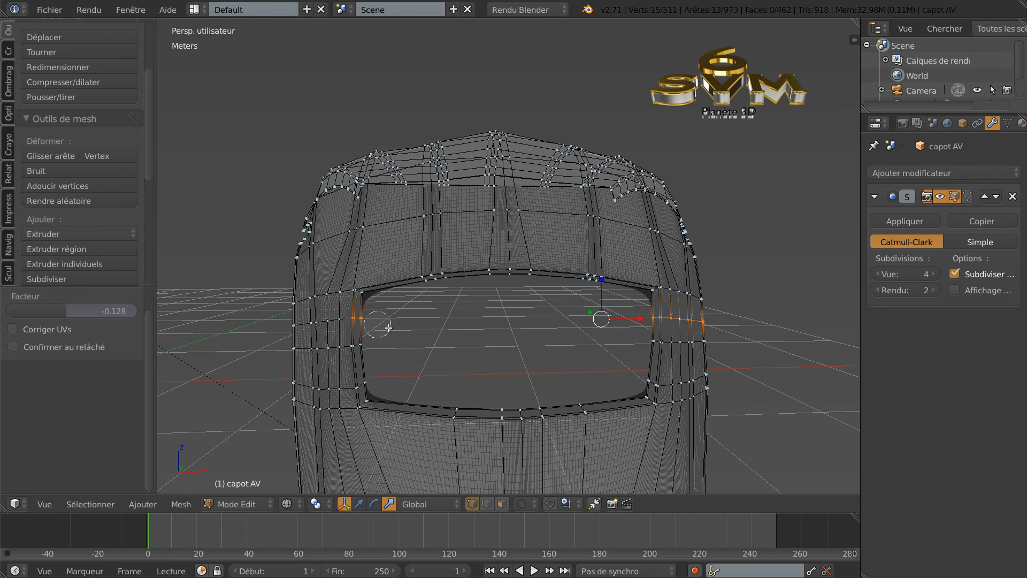
right_click(593, 340)
key(a)
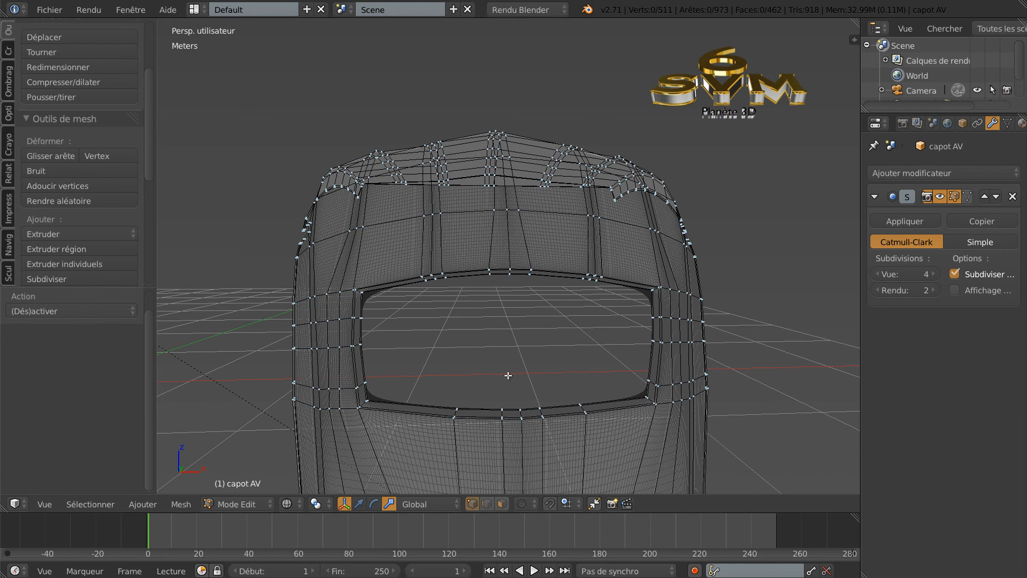
key(c)
click(360, 318)
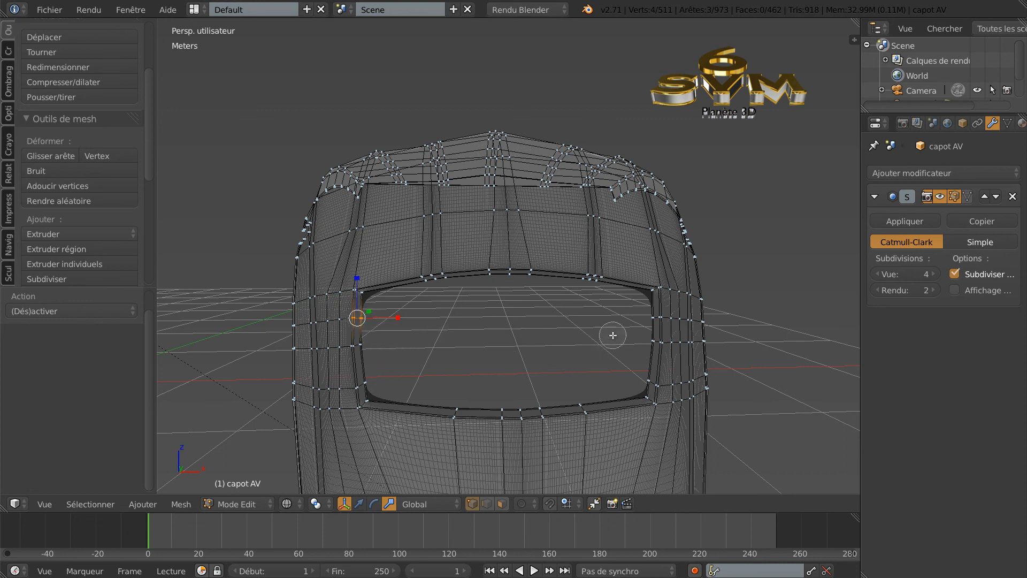
click(652, 320)
right_click(618, 323)
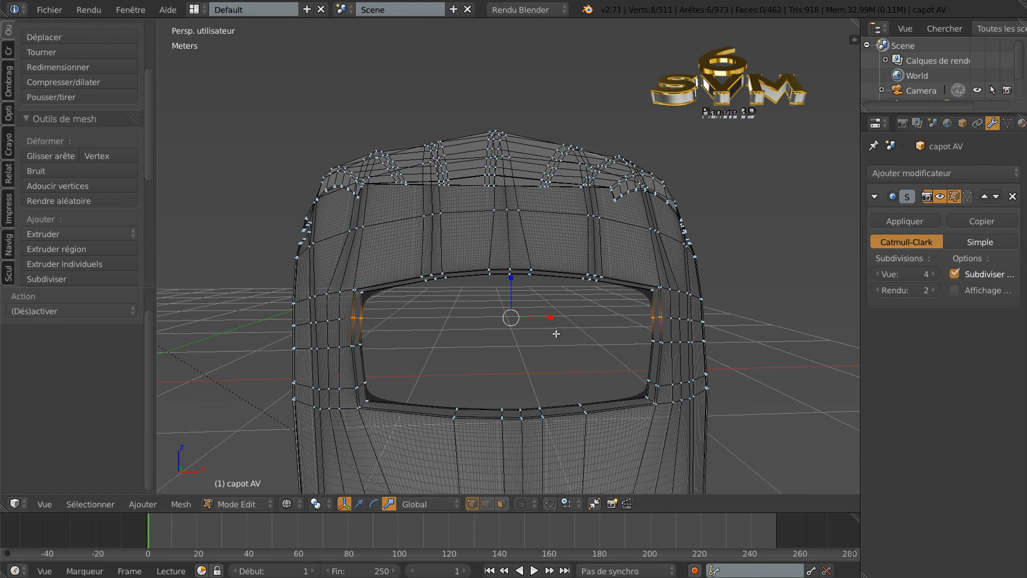
key(s)
key(x)
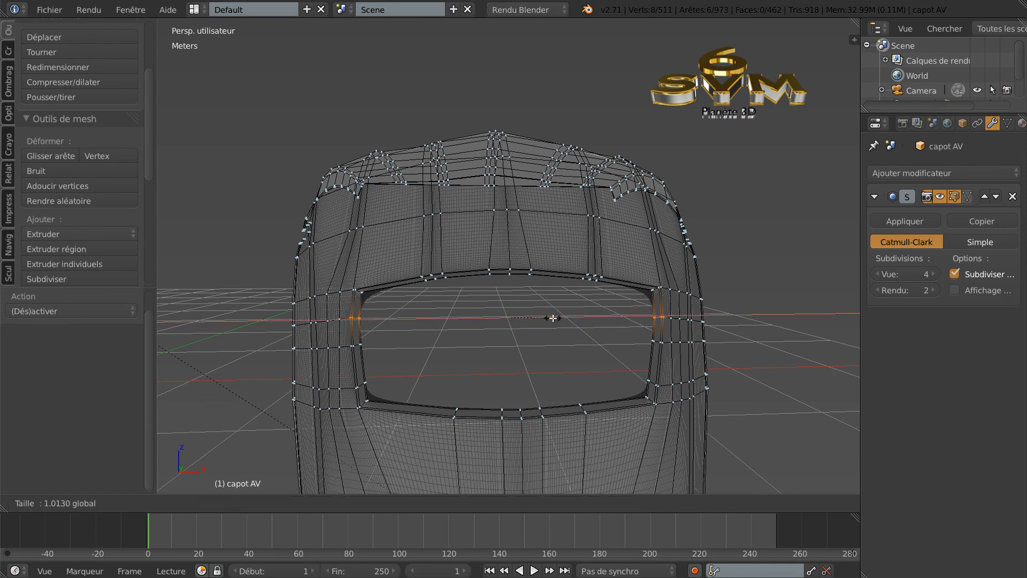
click(553, 318)
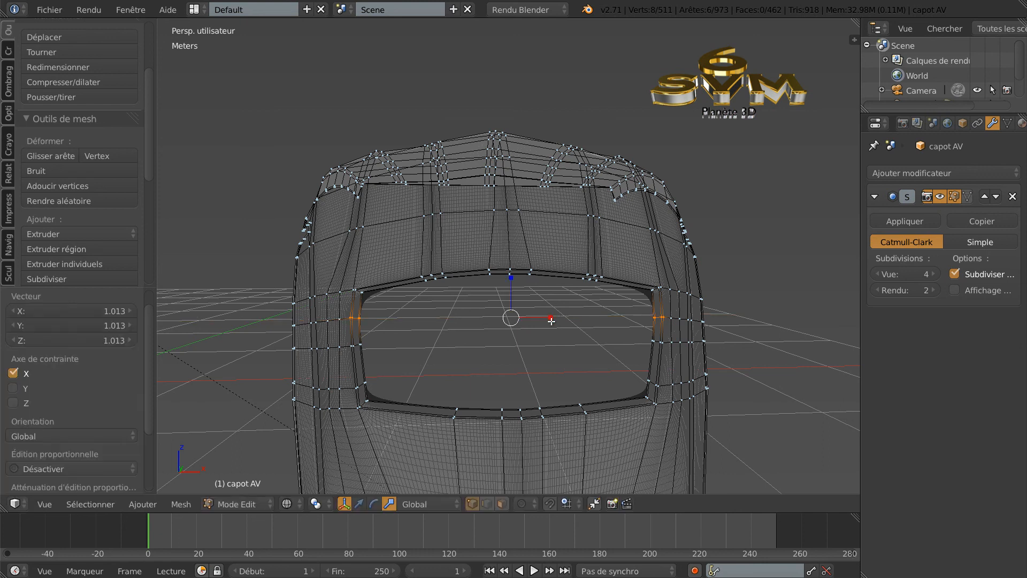
Select only the rim vertices at mid-height on both sides, scale them along X by 1.013, and check the outline in Object Mode
key(a)
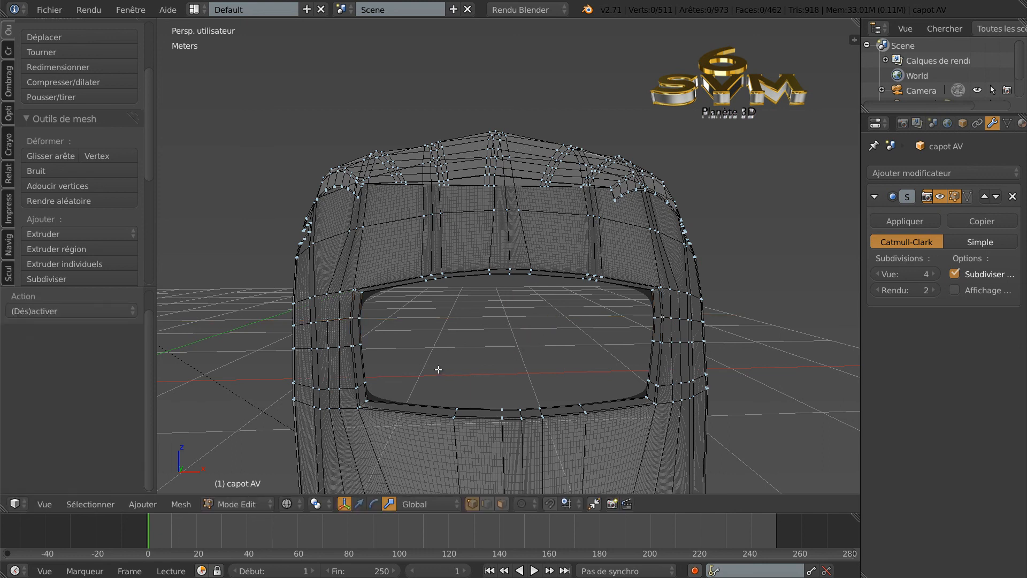
key(c)
click(355, 347)
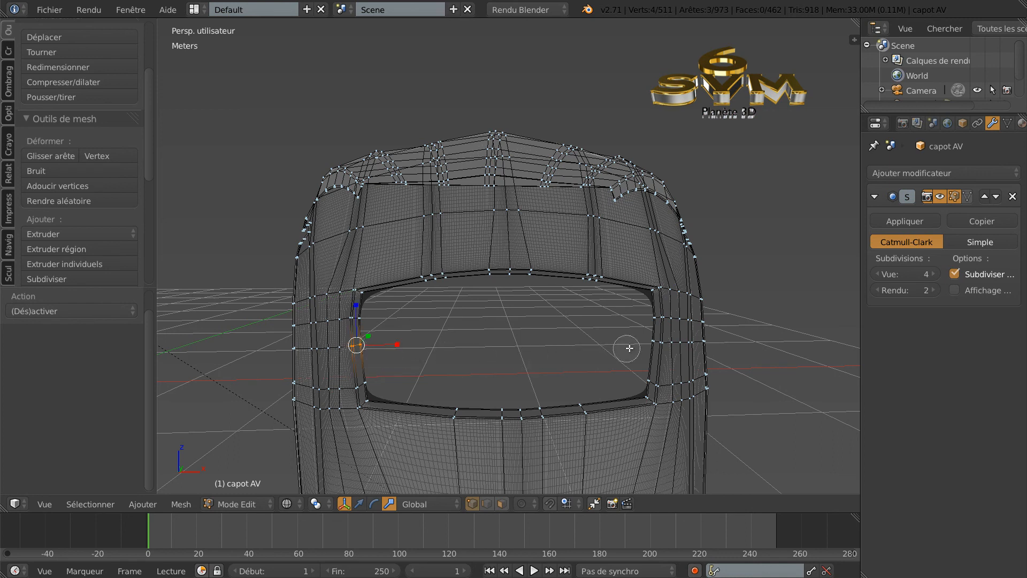
click(655, 343)
right_click(583, 361)
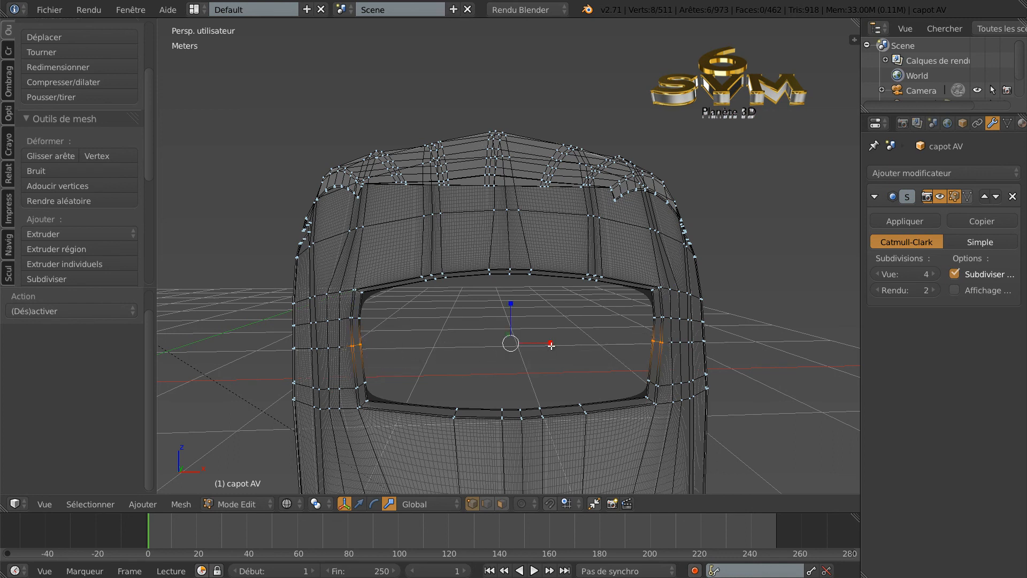
drag(553, 345, 553, 347)
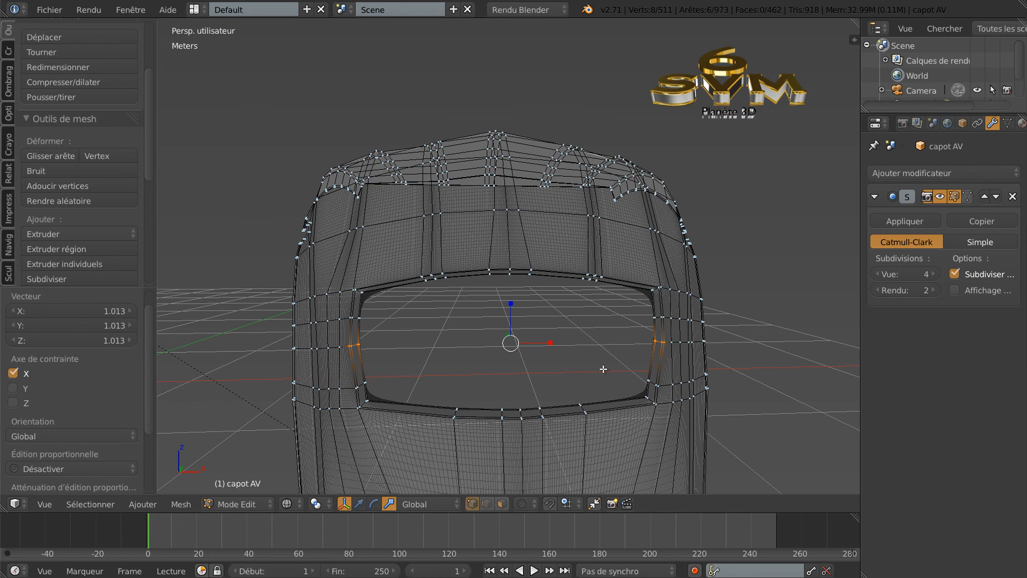
key(Tab)
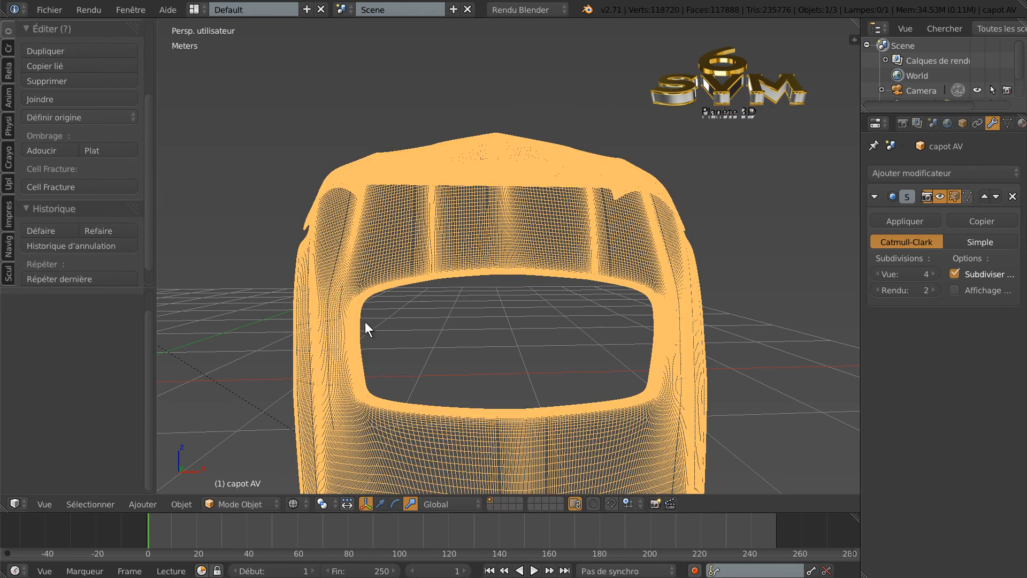
key(Tab)
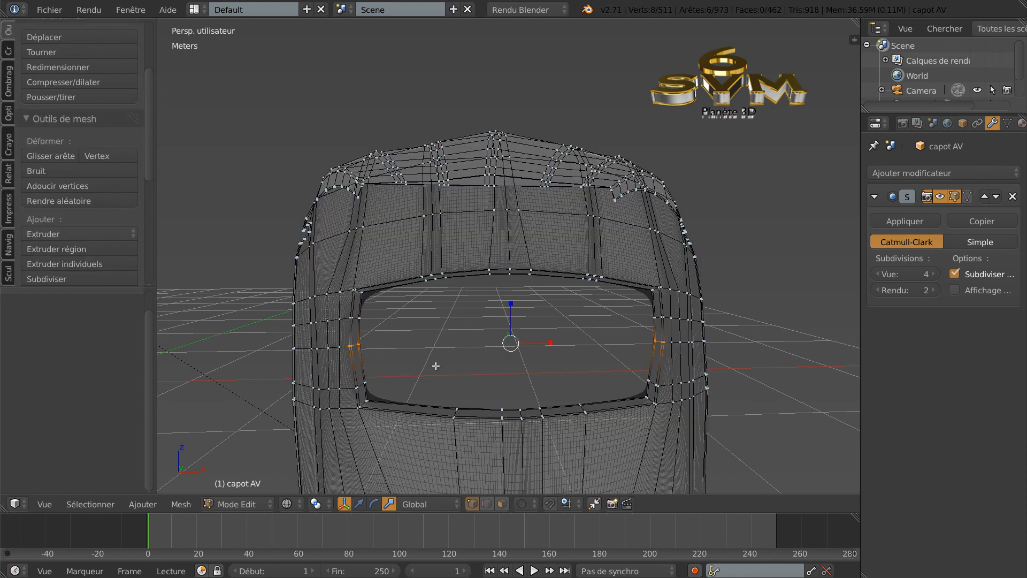
Add one centred loop cut with factor 0 across each side of the opening, between the mid-height and lower loops
key(ctrl+r)
click(359, 368)
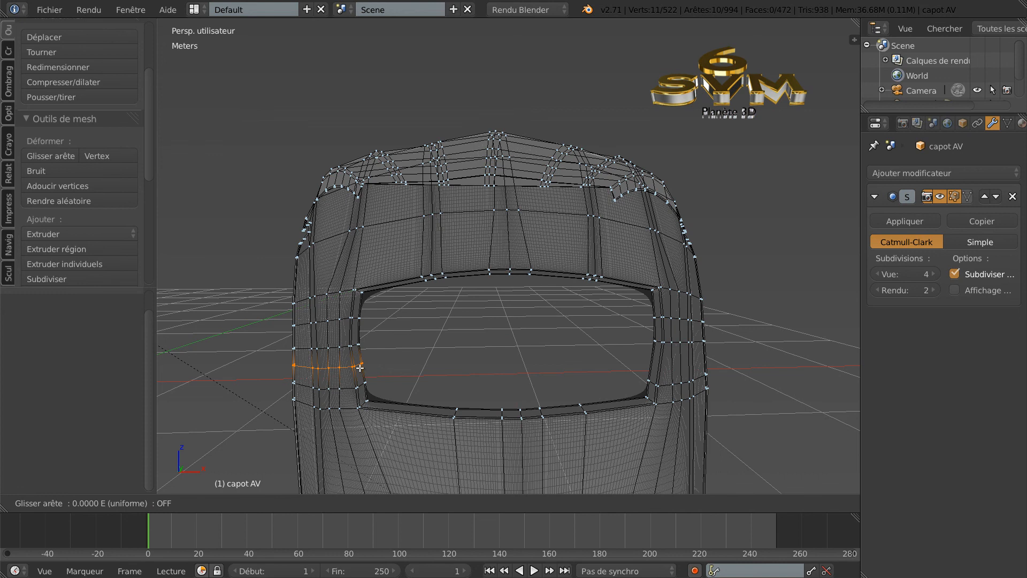
right_click(360, 368)
key(ctrl+r)
click(653, 363)
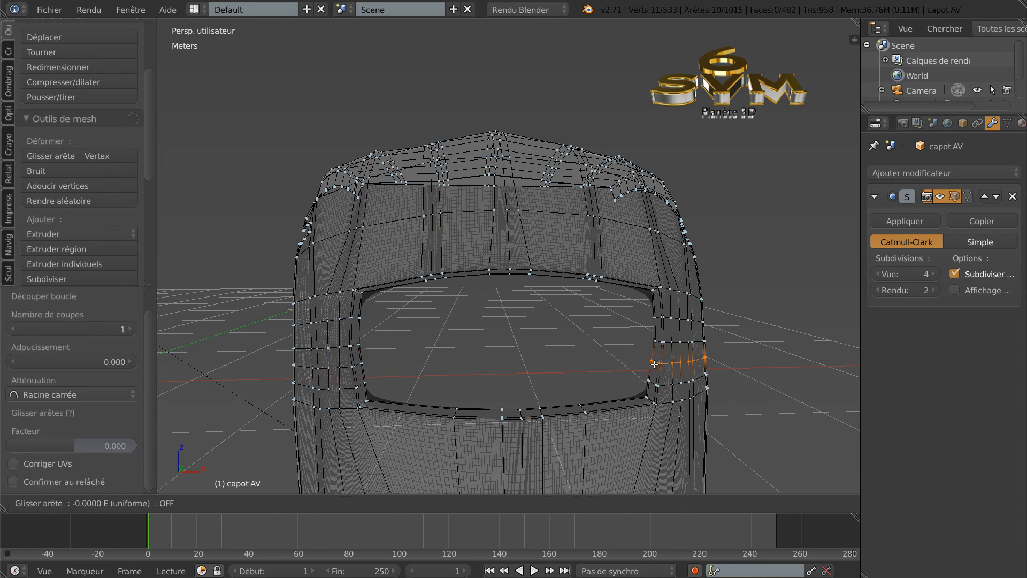
right_click(639, 369)
Select only the new side loops' vertices along the opening's rim and scale them outward along X by 1.013
key(c)
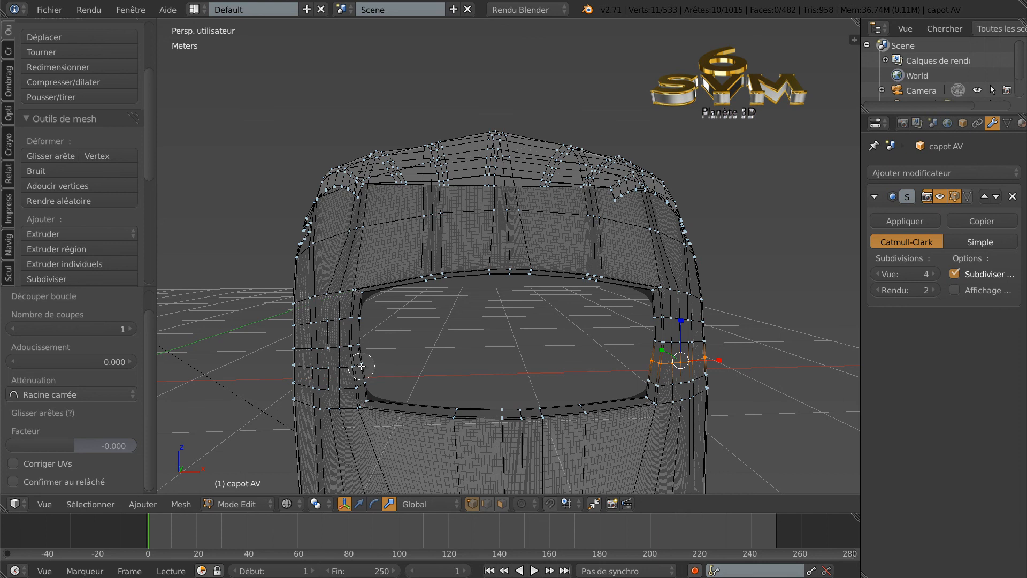
click(361, 366)
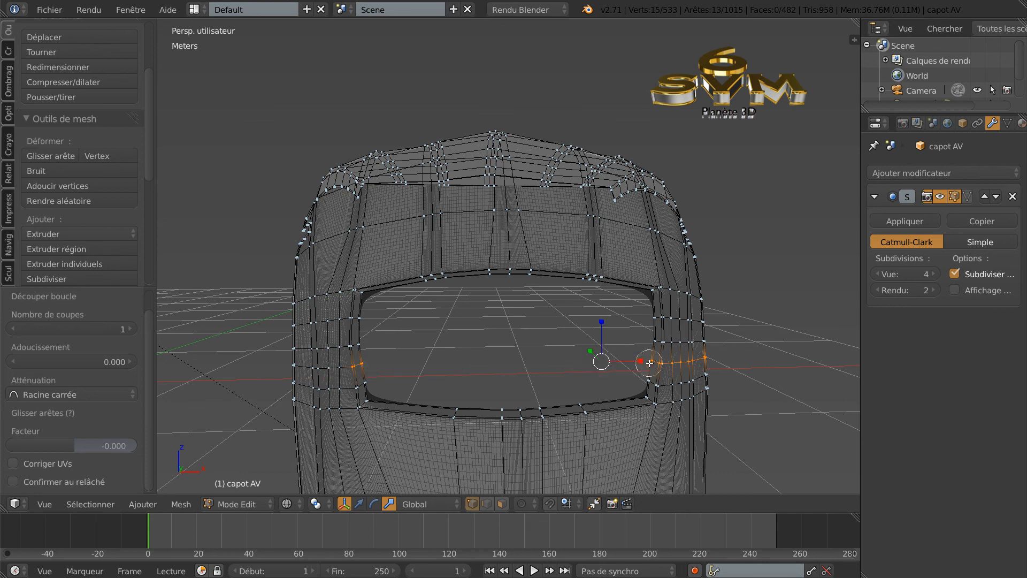
right_click(570, 363)
key(a)
key(a)
key(a)
key(c)
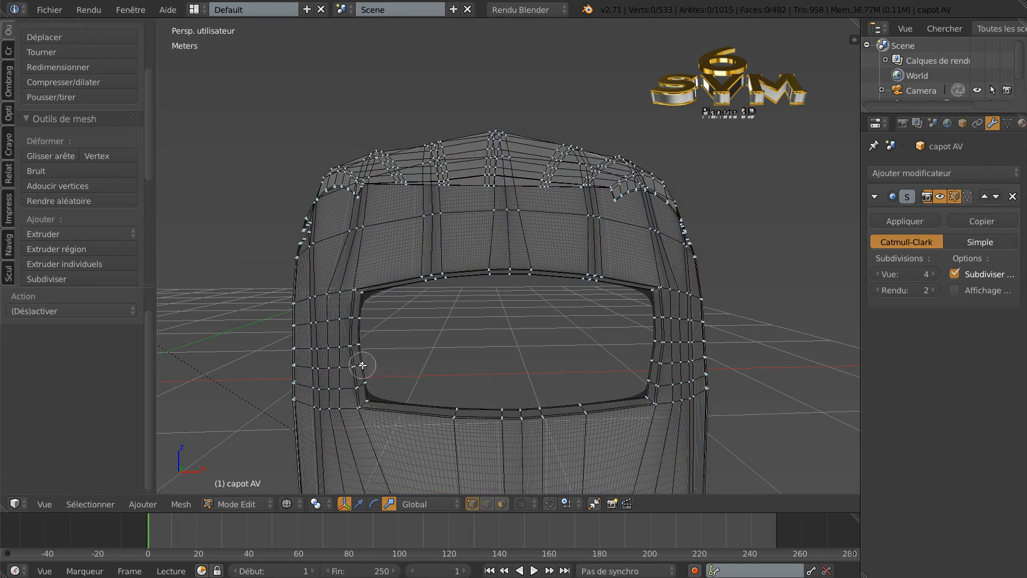
click(362, 366)
click(650, 360)
right_click(620, 361)
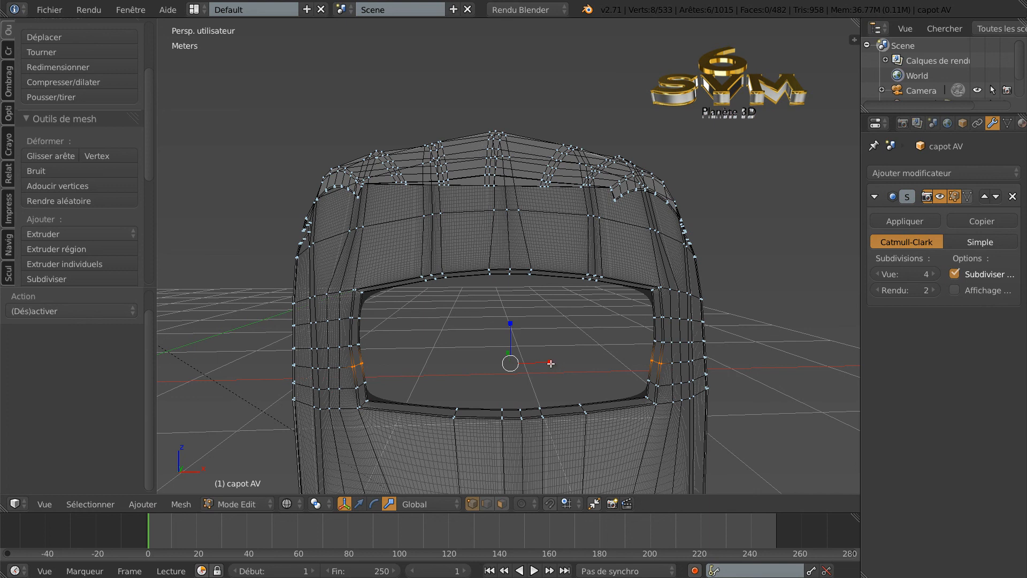
drag(552, 363, 551, 363)
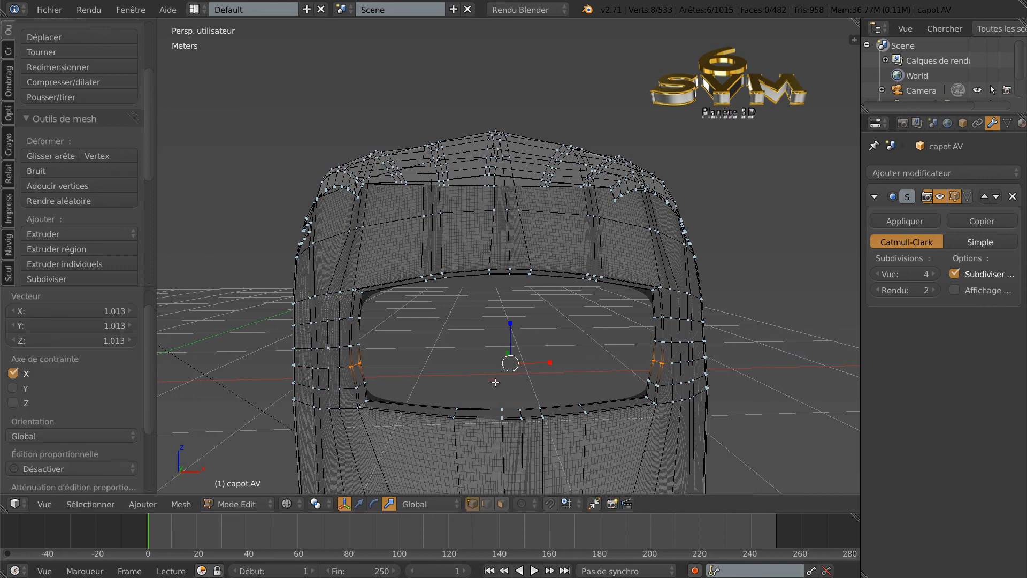
Select only the rim vertices just above both lower corners and scale them along X by 1.026, followed by 0.989
key(a)
key(c)
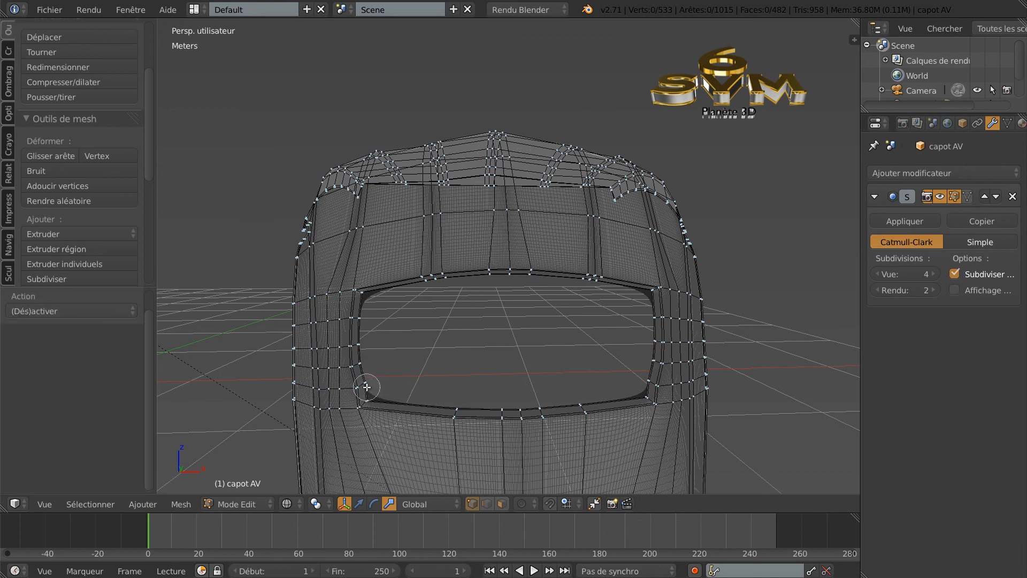
click(365, 384)
click(654, 383)
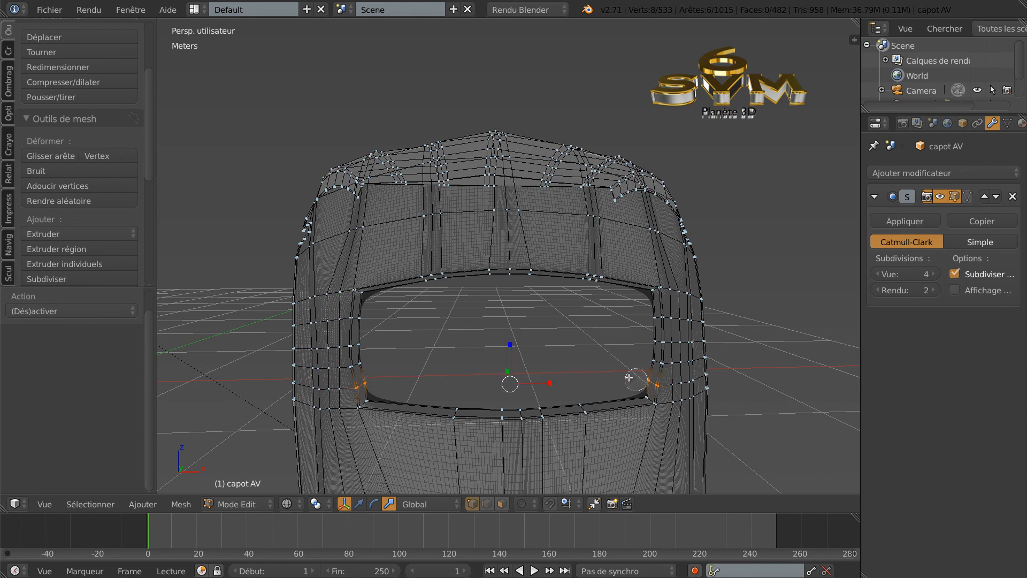
key(Escape)
key(s)
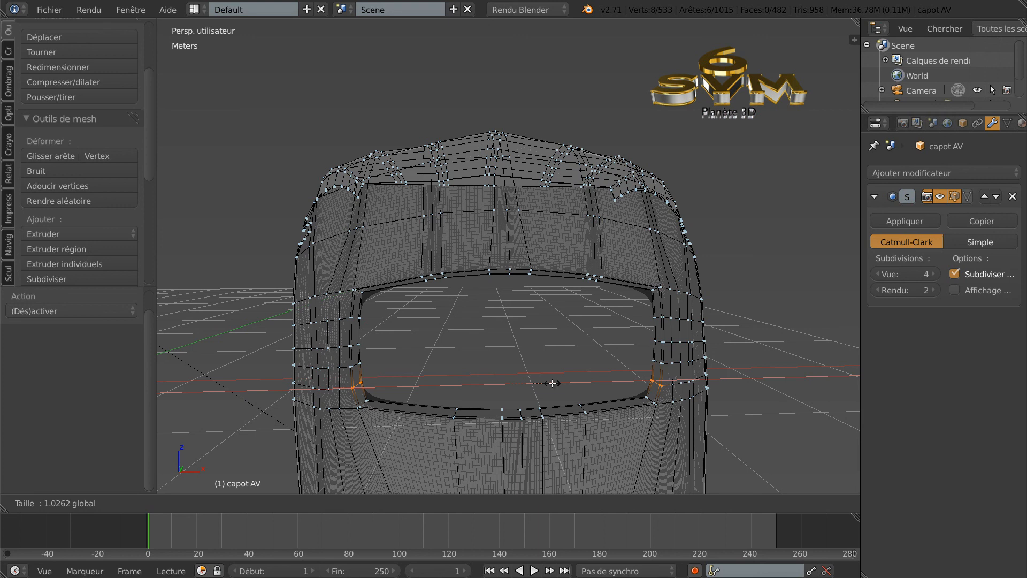
click(552, 382)
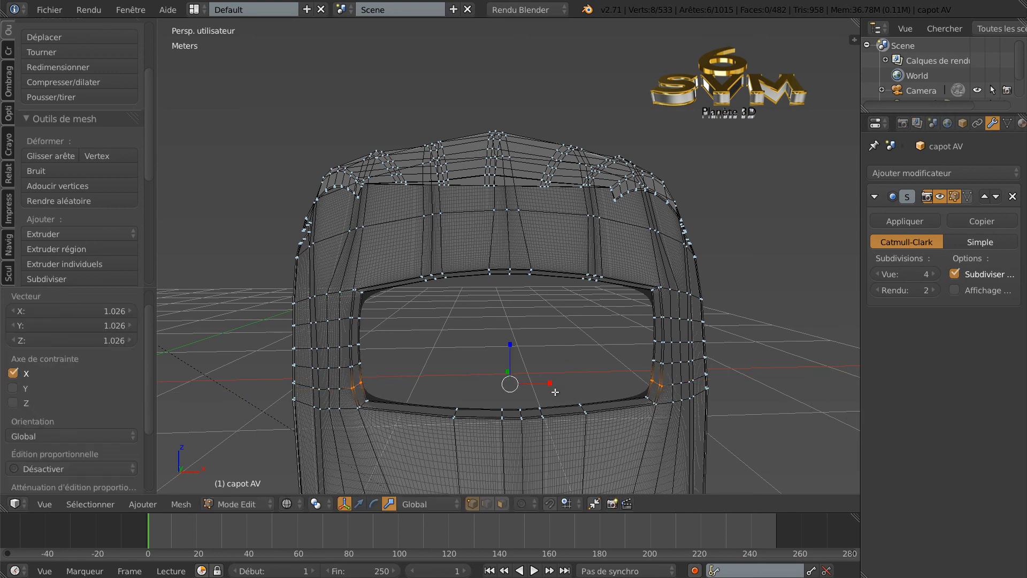
click(552, 384)
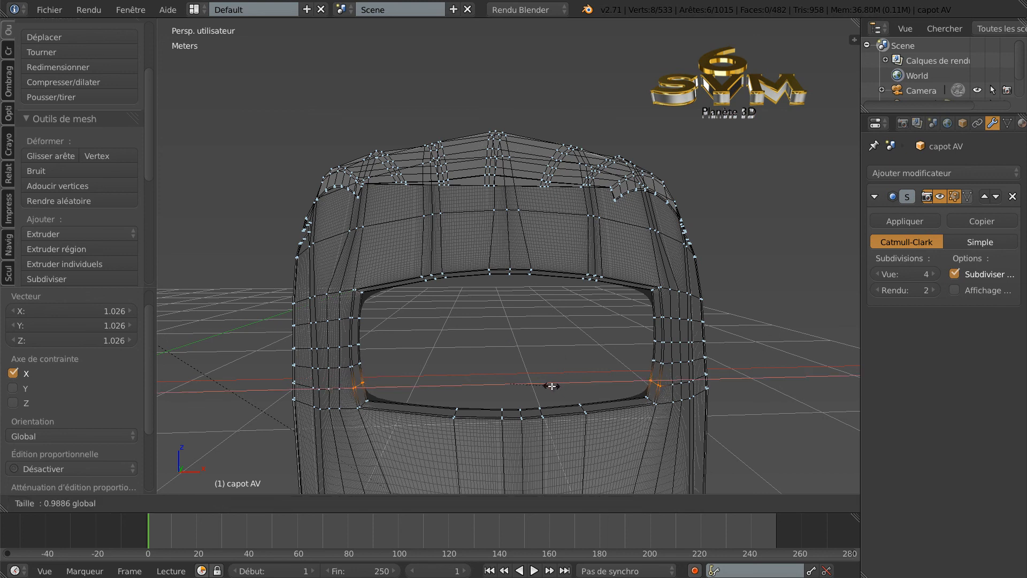
click(551, 386)
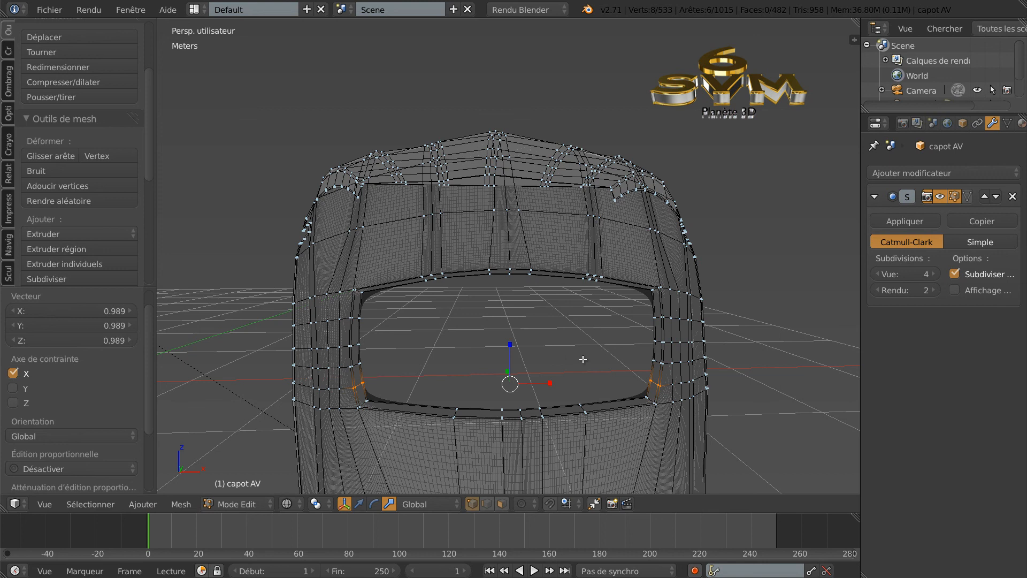
Inspect the hood in Object Mode with solid display and compare its opening with the grille photo calandre-2cv-verte.jpg in XnView
key(Tab)
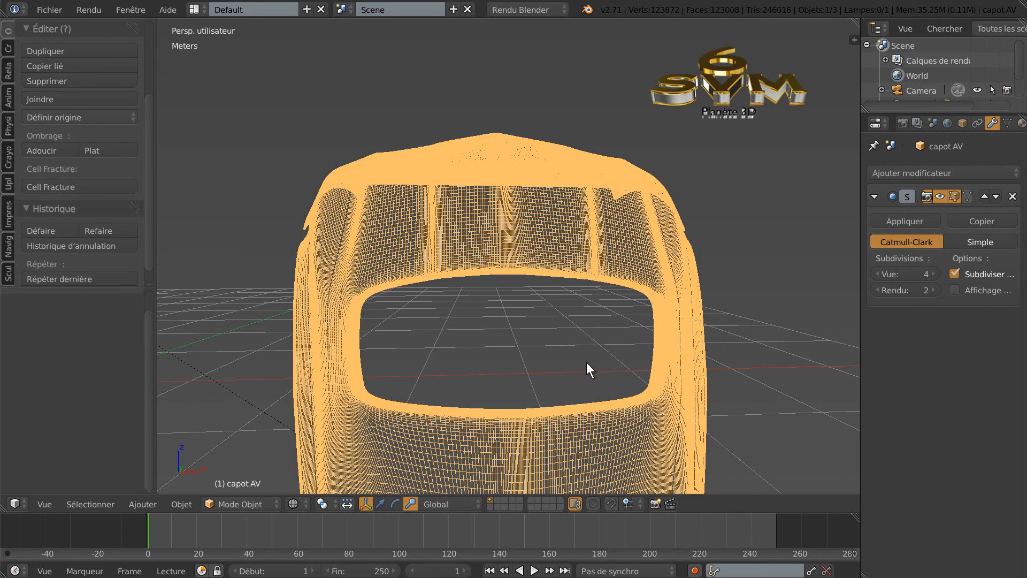
key(Tab)
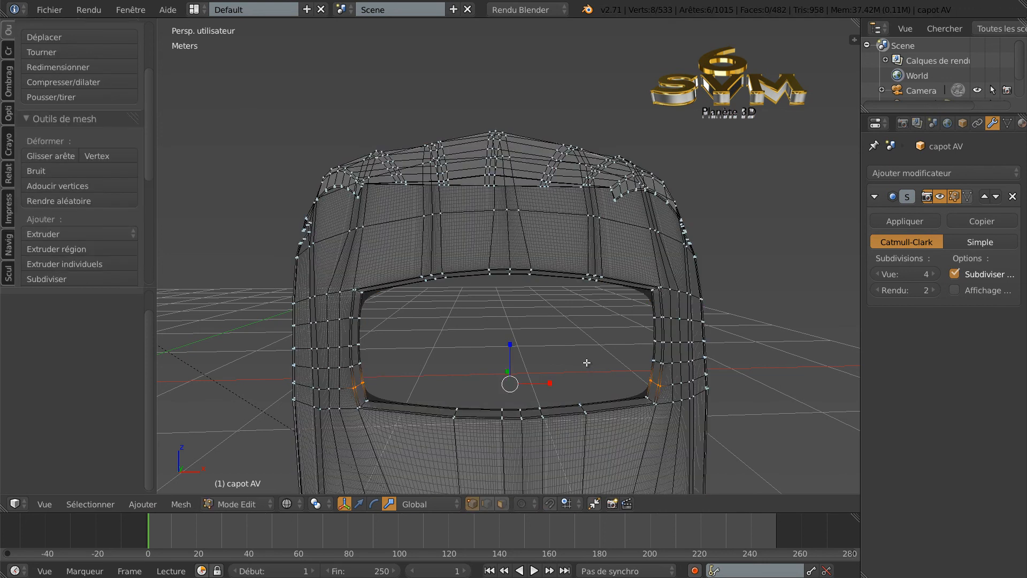
key(Tab)
key(z)
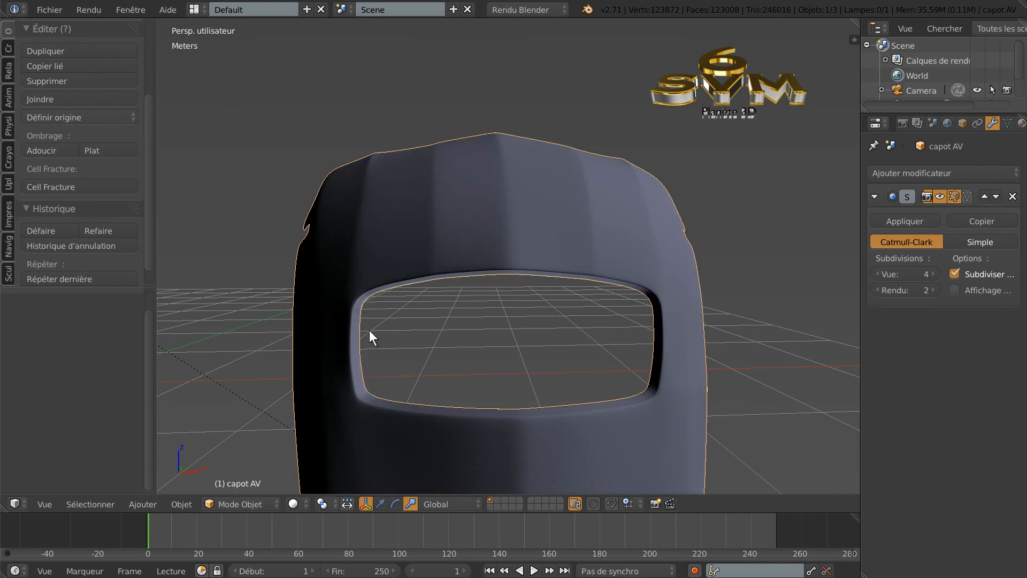
middle_drag(568, 335, 525, 322)
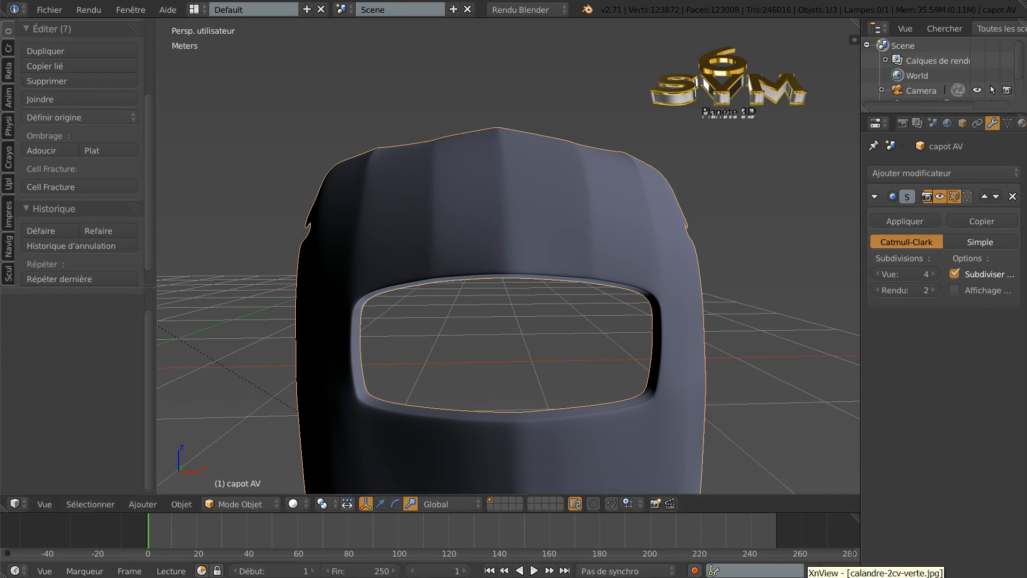
click(930, 577)
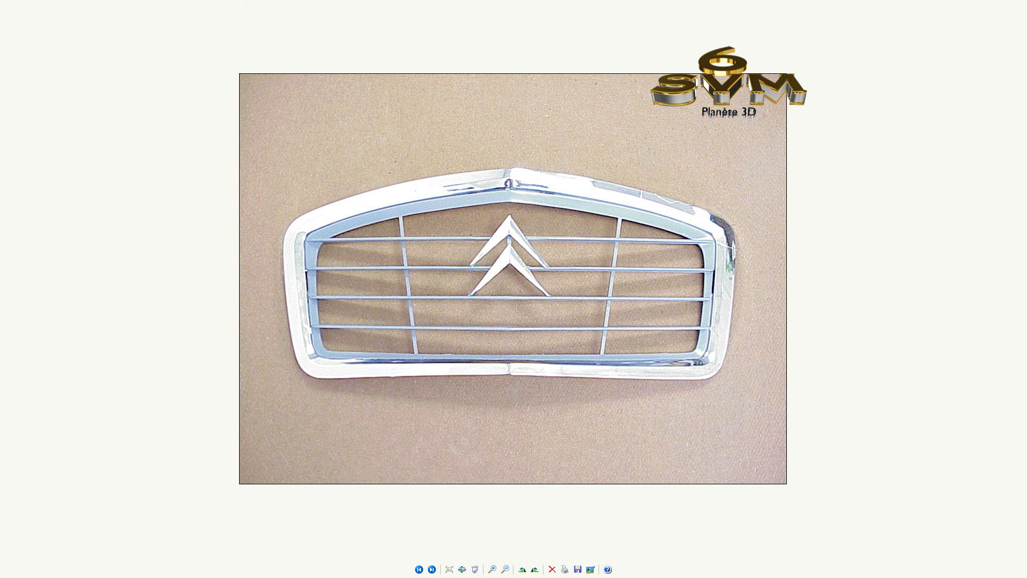
click(931, 577)
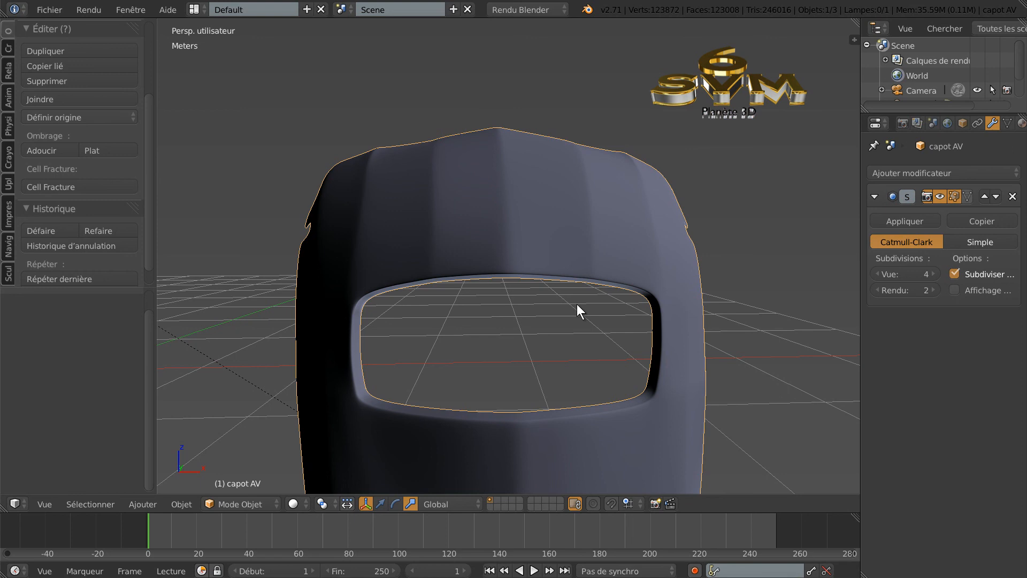
click(931, 577)
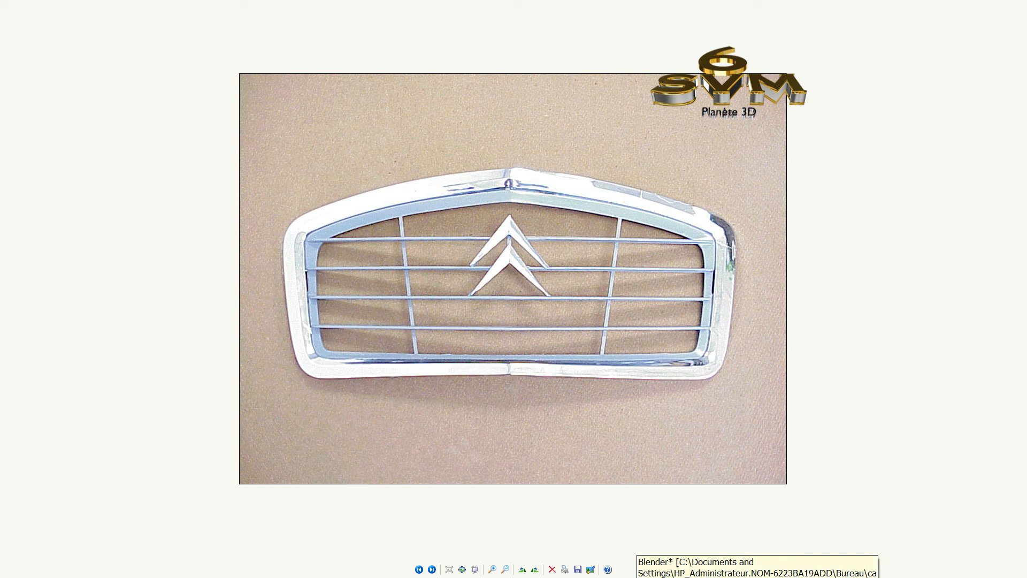
click(640, 577)
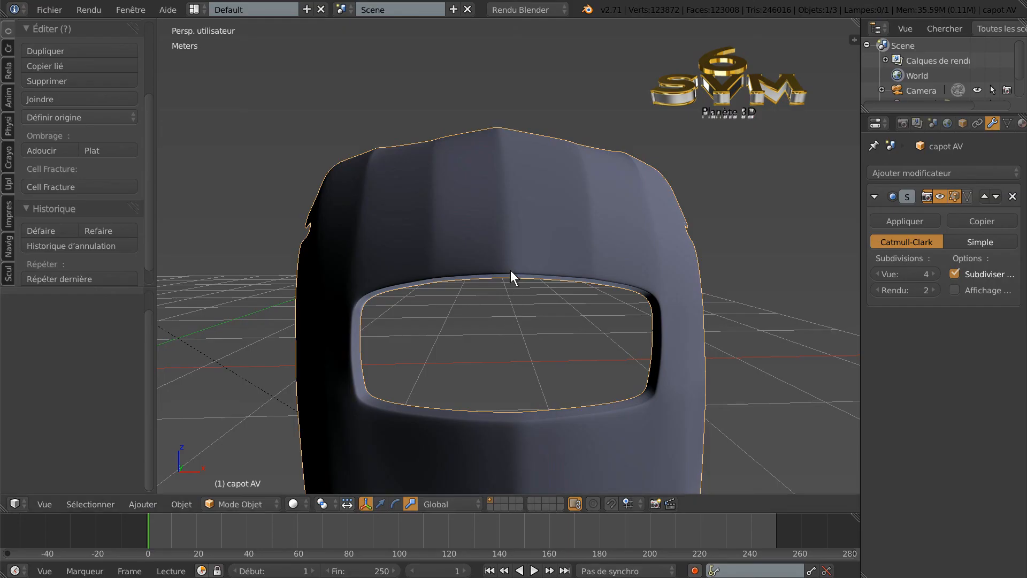
In wireframe Edit Mode, select only the centre vertices of the opening's upper rim and raise them 1.197 cm along Z
key(Tab)
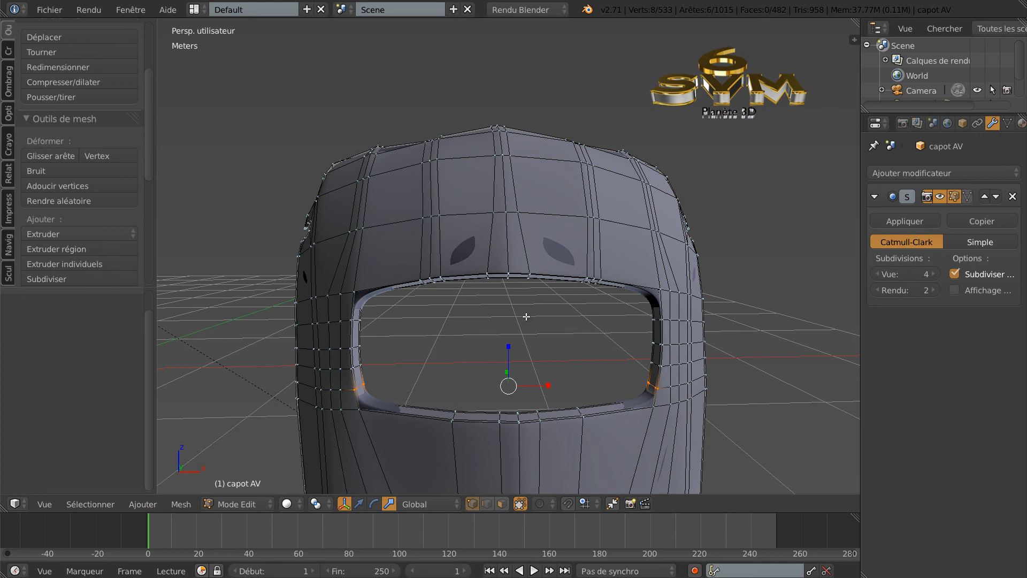
key(z)
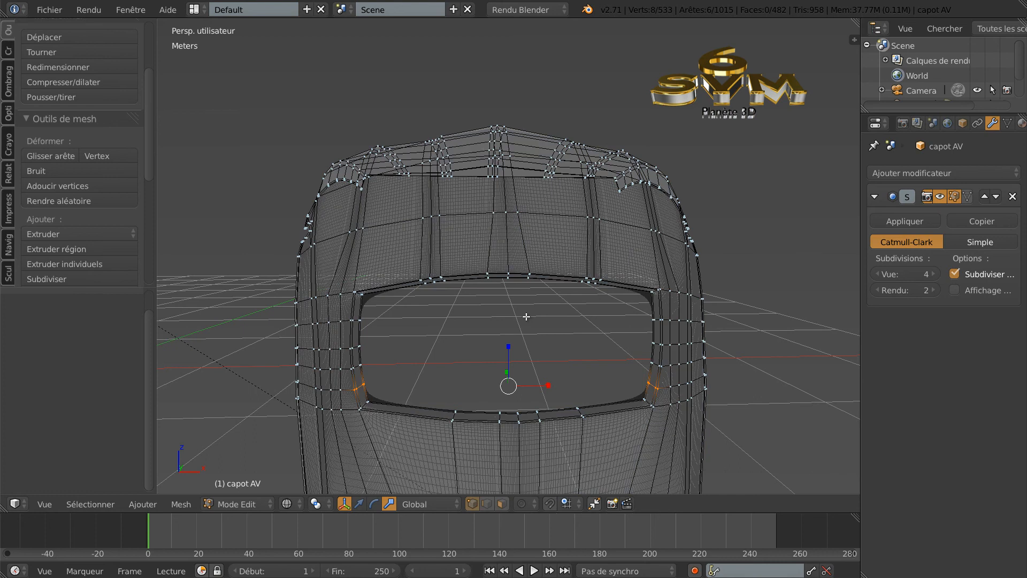
shift+right_click(510, 280)
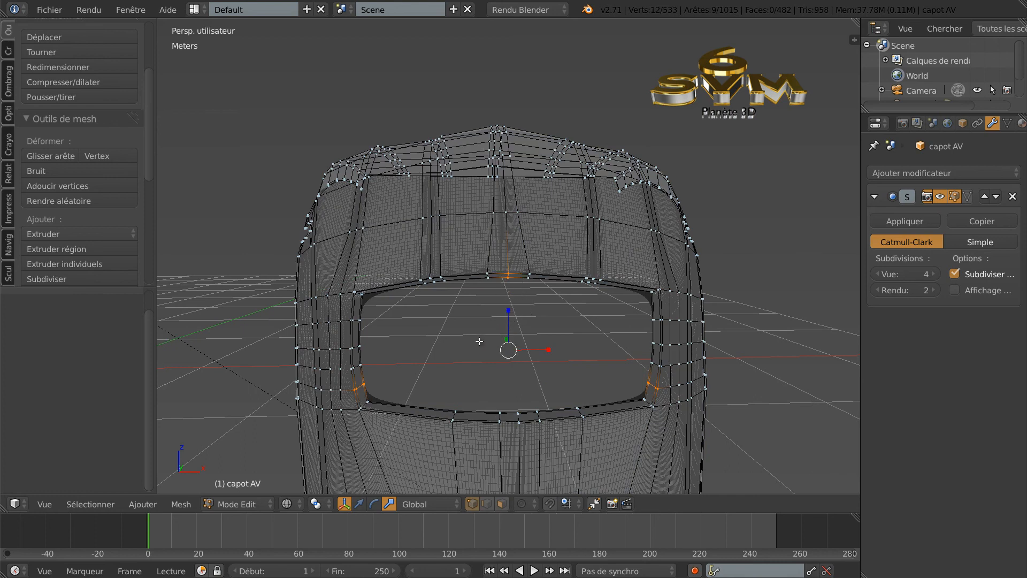
key(a)
key(a)
key(a)
key(a)
key(a)
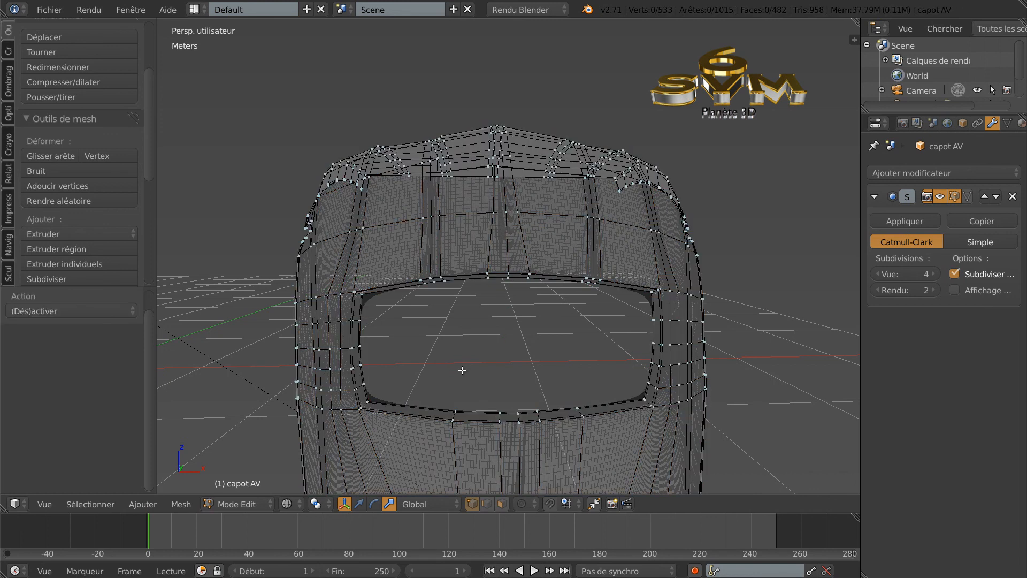
alt+right_click(508, 277)
click(359, 503)
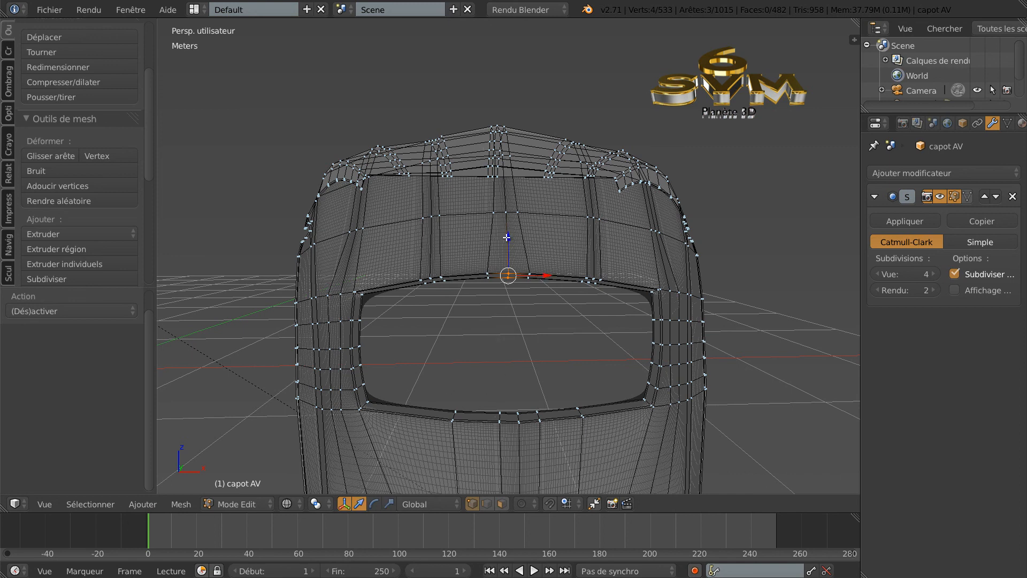
drag(507, 238, 511, 230)
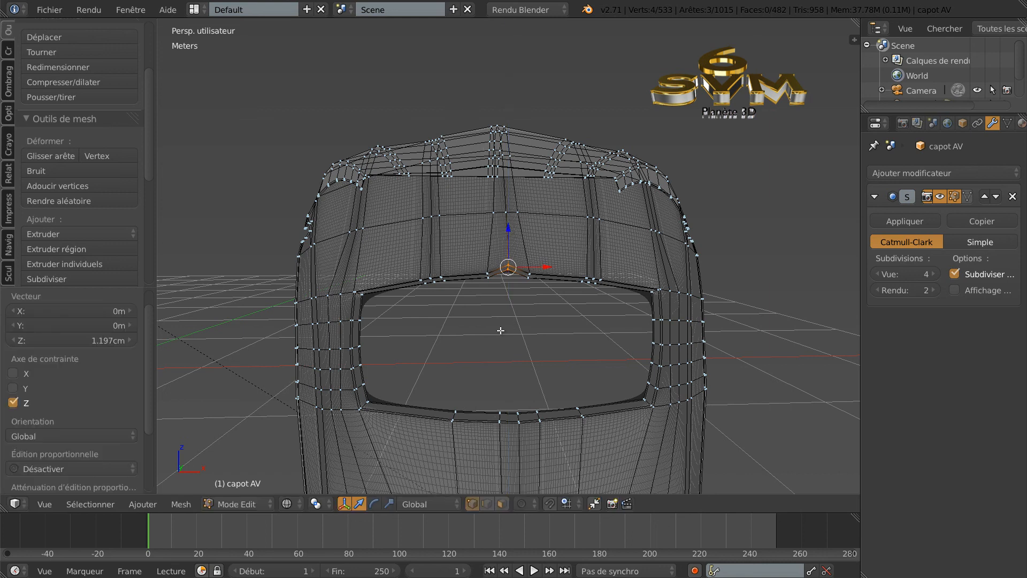
Select only the upper rim vertices immediately on either side of the centre and raise them 8.339 mm along Z
key(a)
key(c)
click(487, 275)
click(530, 283)
right_click(526, 307)
drag(509, 238, 514, 232)
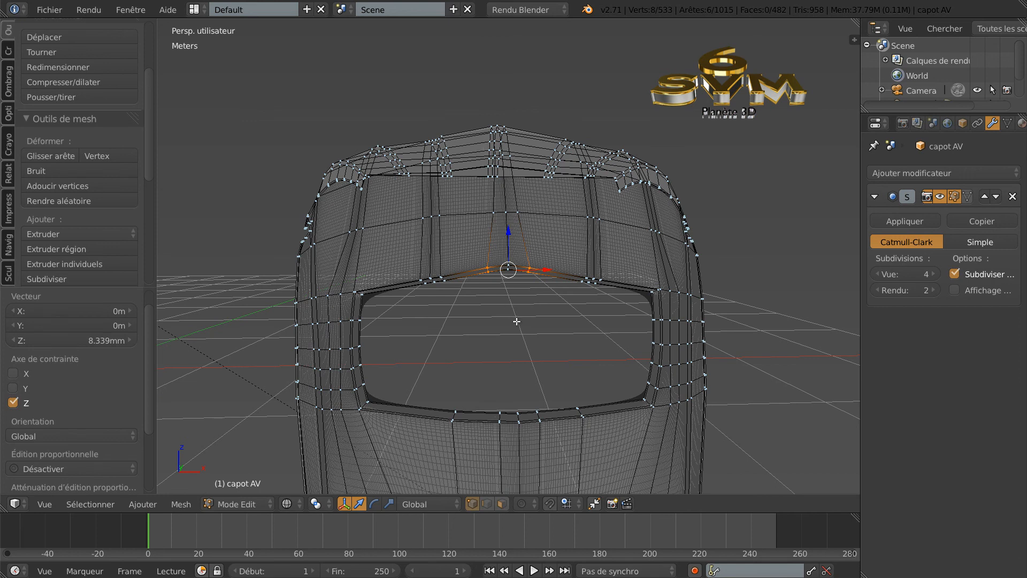
Select only the two vertex groups midway along each half of the upper rim and raise them 3.942 mm along Z
key(a)
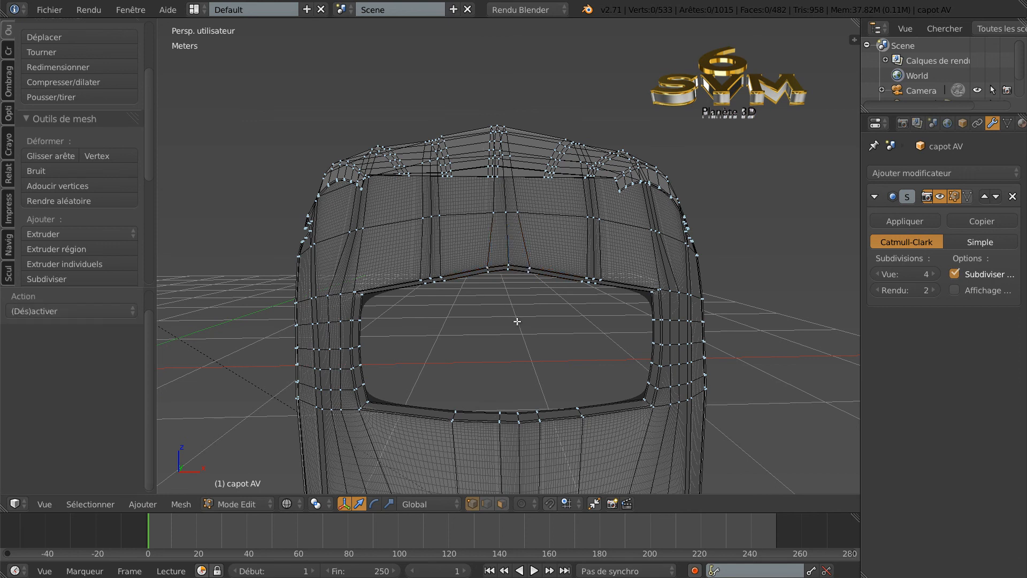
key(c)
click(431, 281)
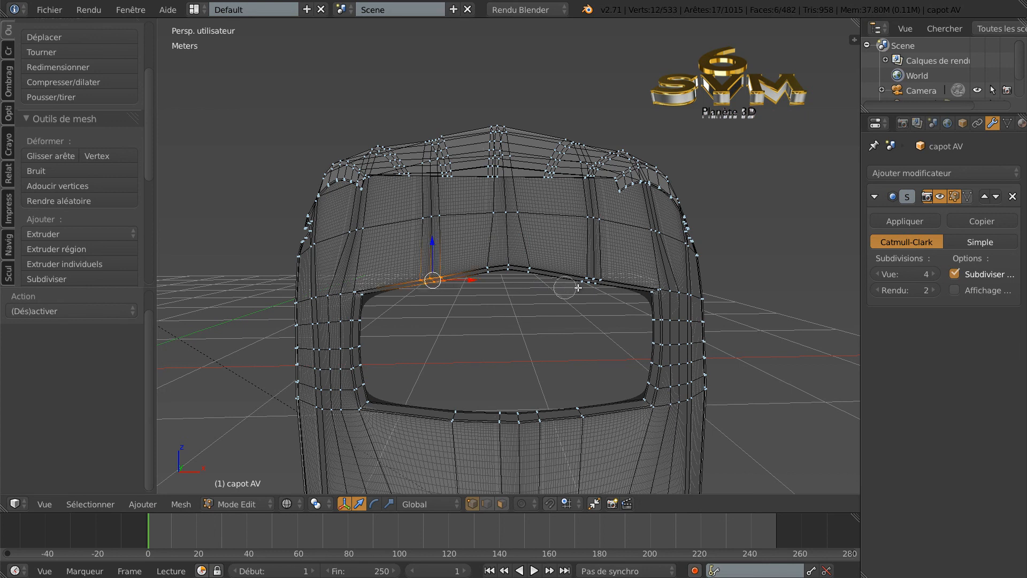
click(593, 281)
key(Escape)
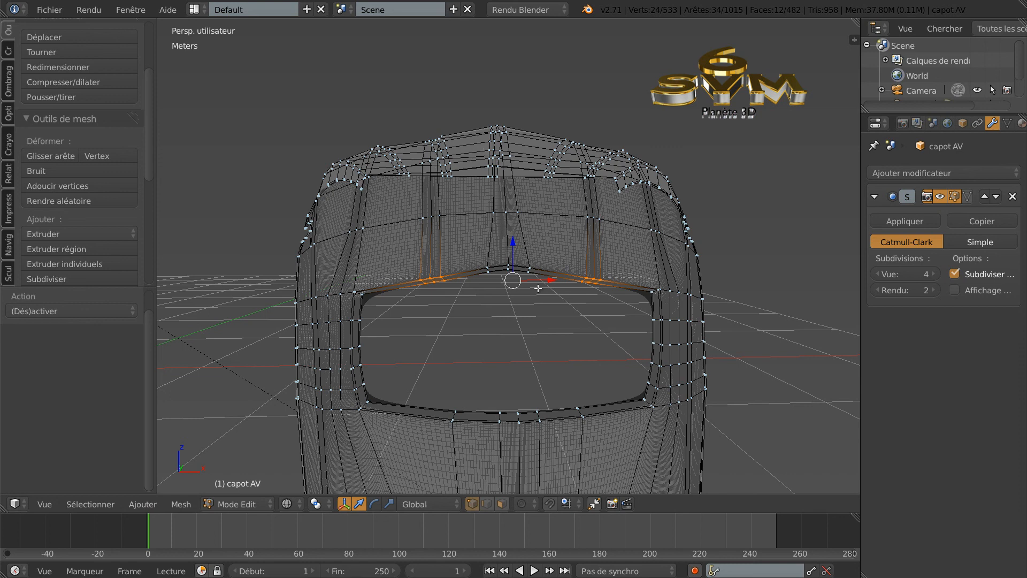
key(g)
key(z)
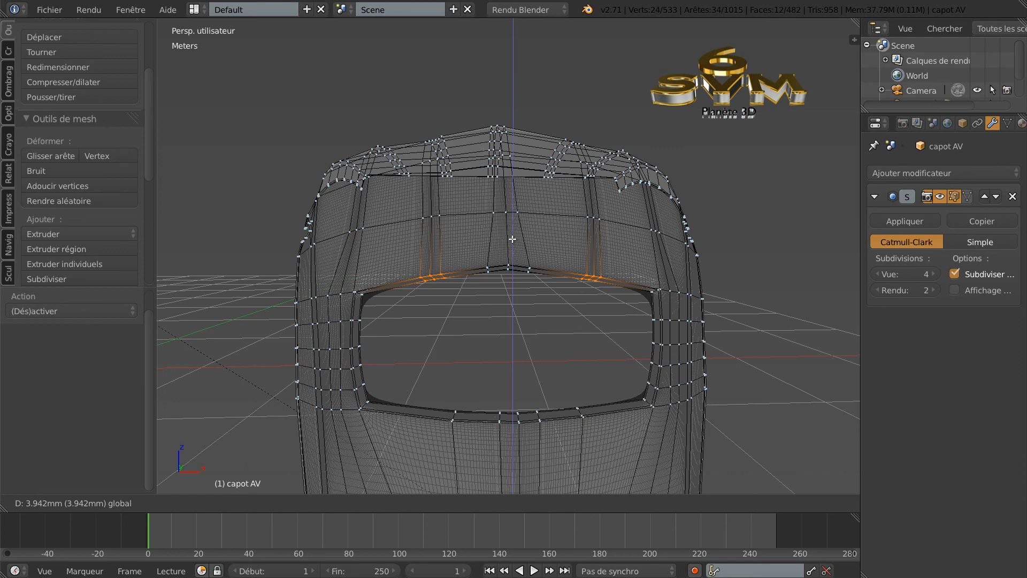
click(512, 240)
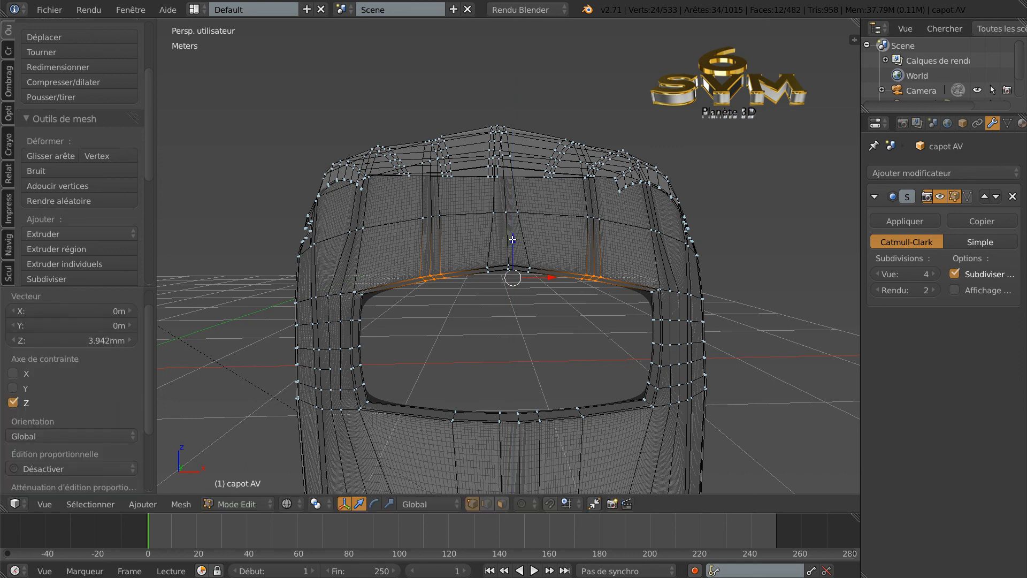
Select only the upper rim vertices on either side of the centre and raise them 1.515 mm along Z, checking the shape in Object Mode
key(a)
click(529, 274)
click(485, 273)
right_click(492, 301)
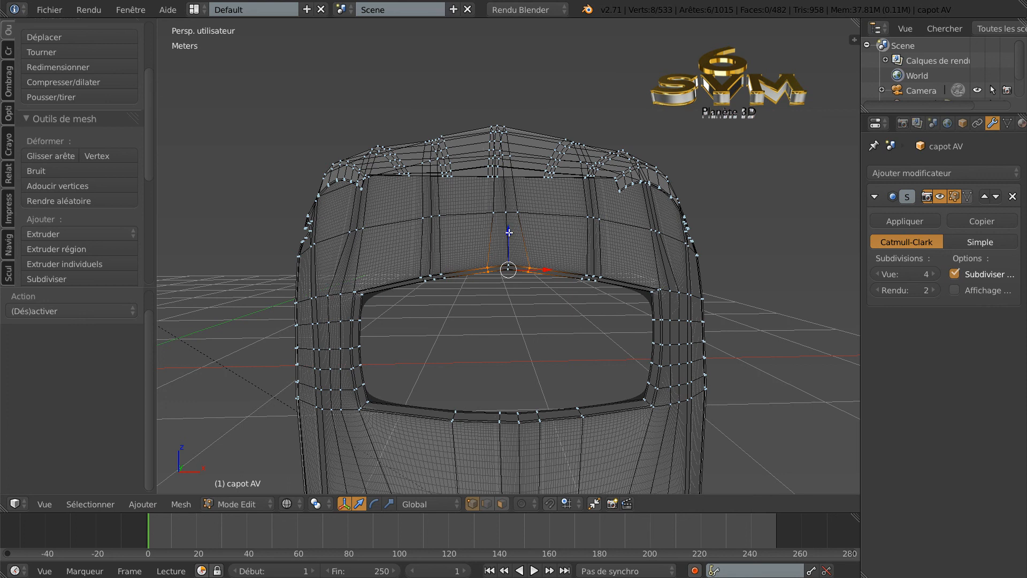
drag(509, 232, 509, 233)
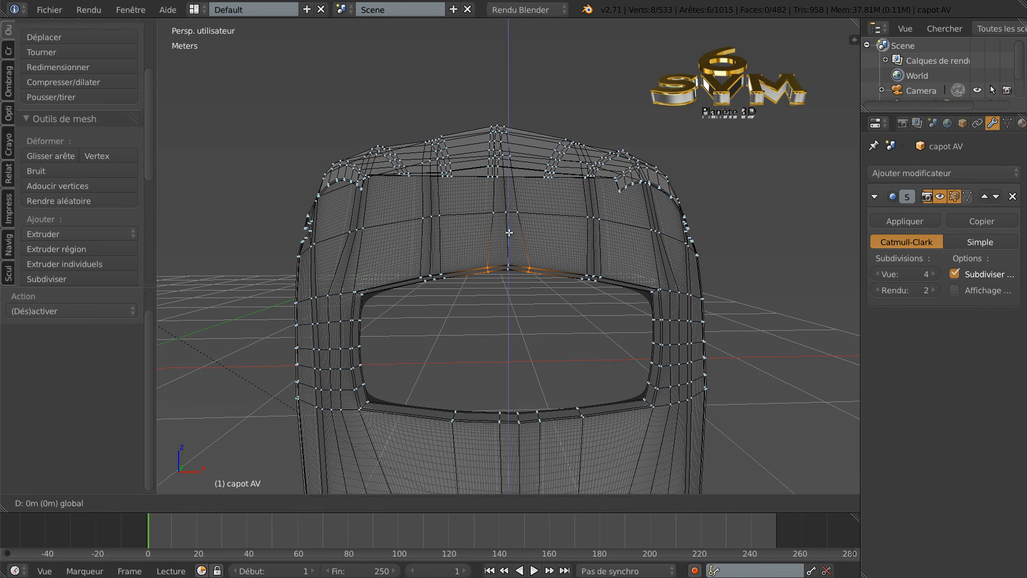
drag(509, 232, 510, 233)
drag(509, 232, 509, 231)
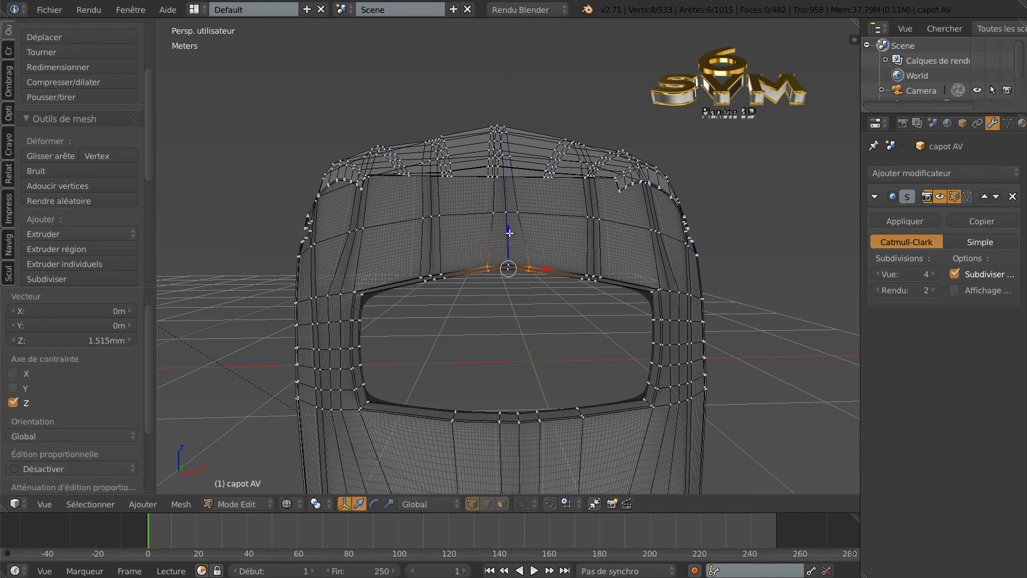
key(Tab)
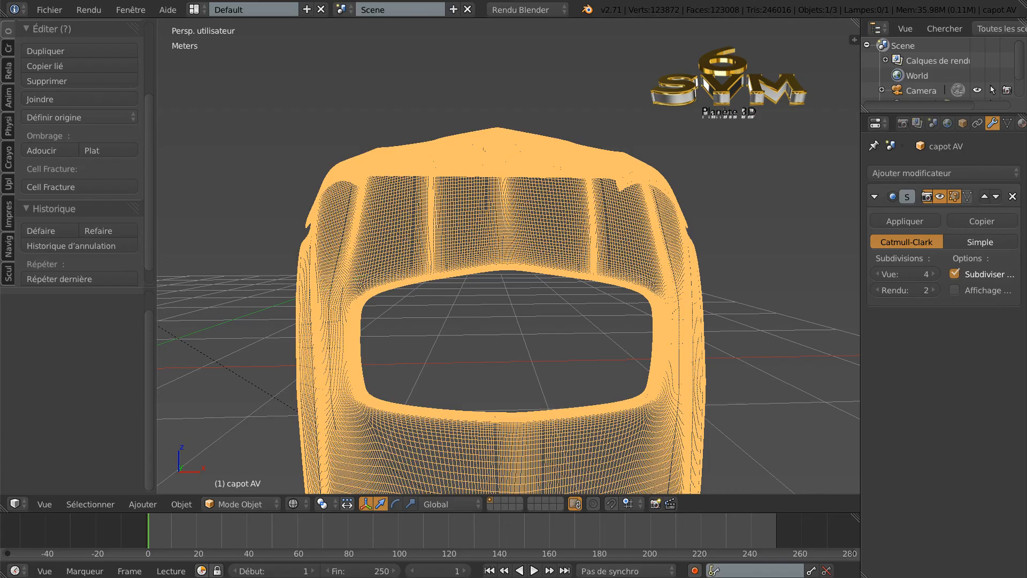
key(Tab)
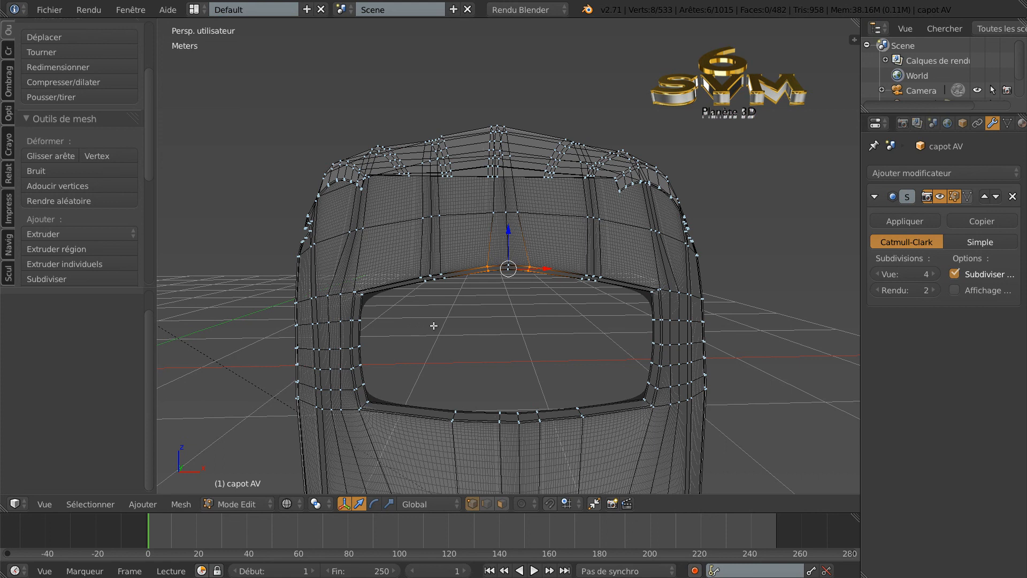
Select only the vertices at the opening's two upper corners and lower them 6.72 mm along Z, checking the shape in Object Mode
key(a)
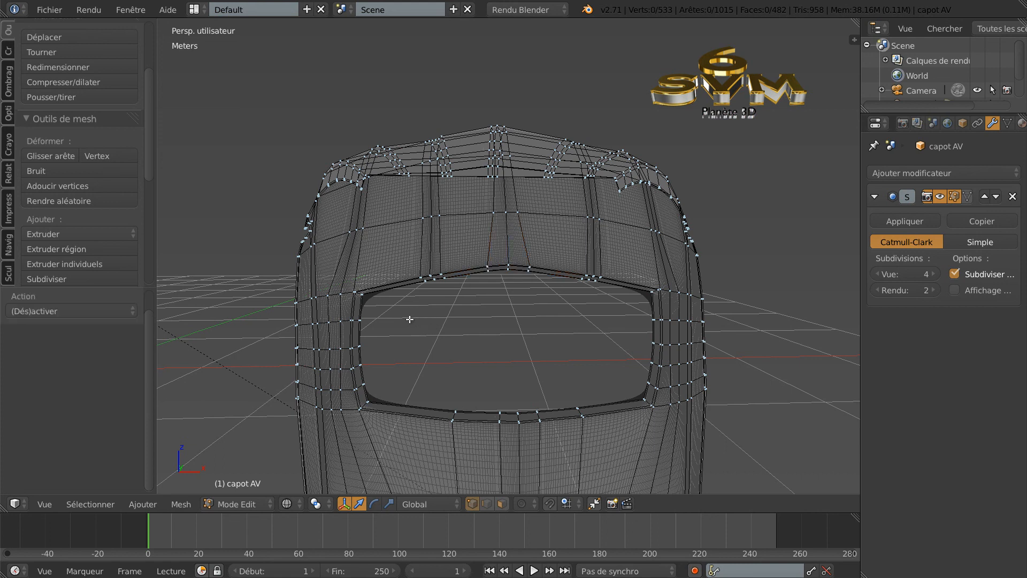
key(x)
key(c)
click(362, 293)
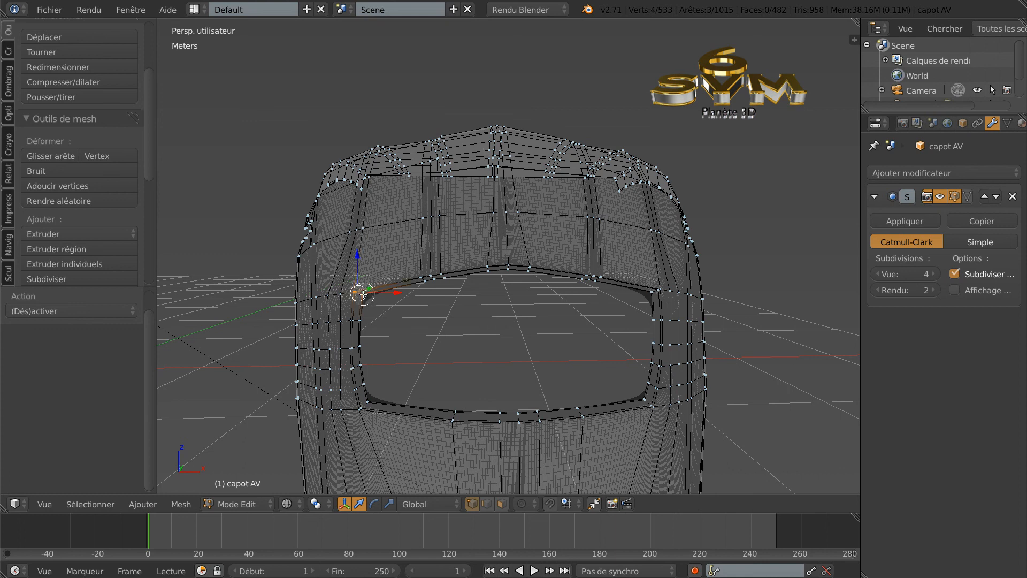
click(651, 295)
key(Escape)
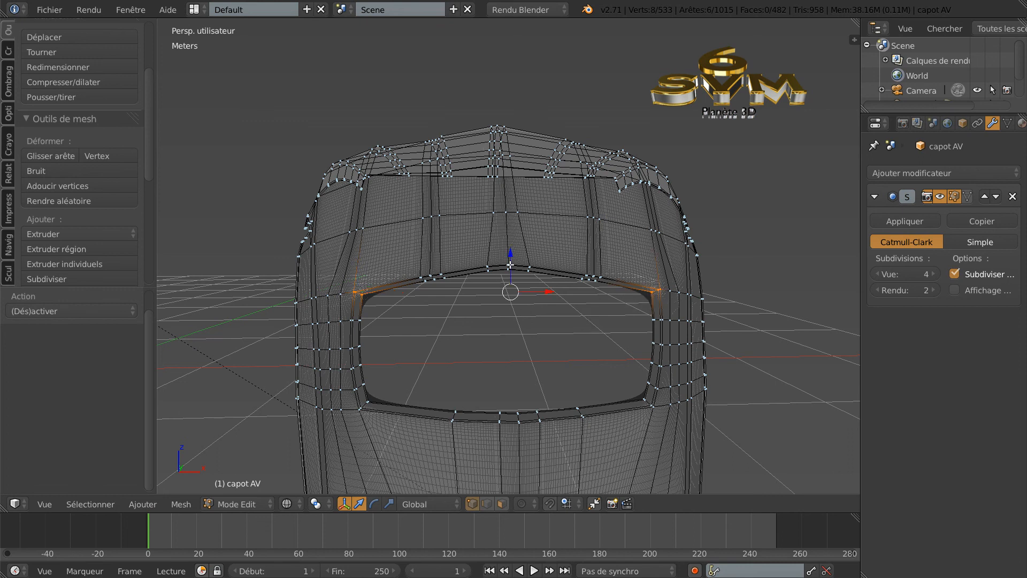
drag(510, 253, 511, 258)
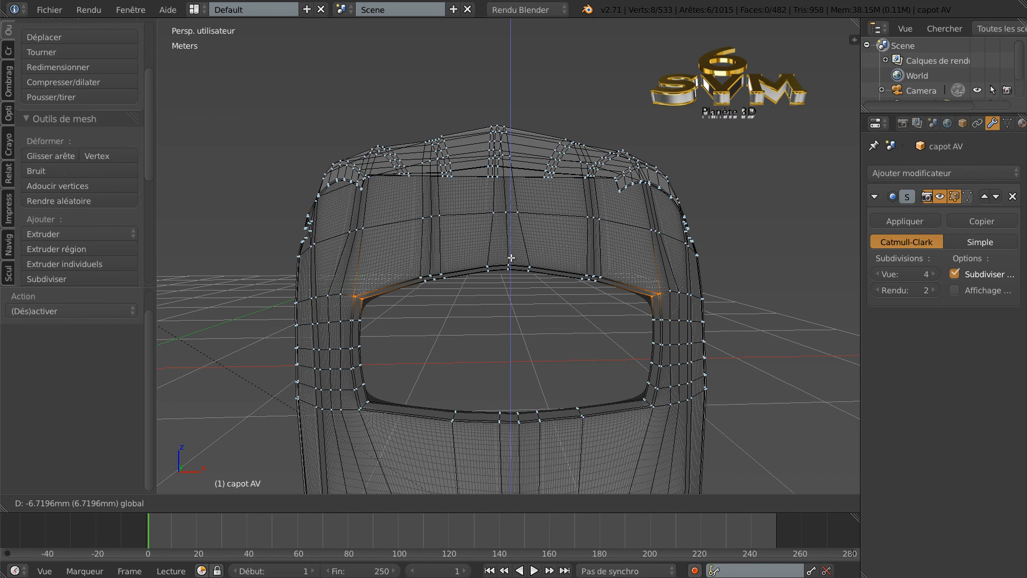
click(511, 258)
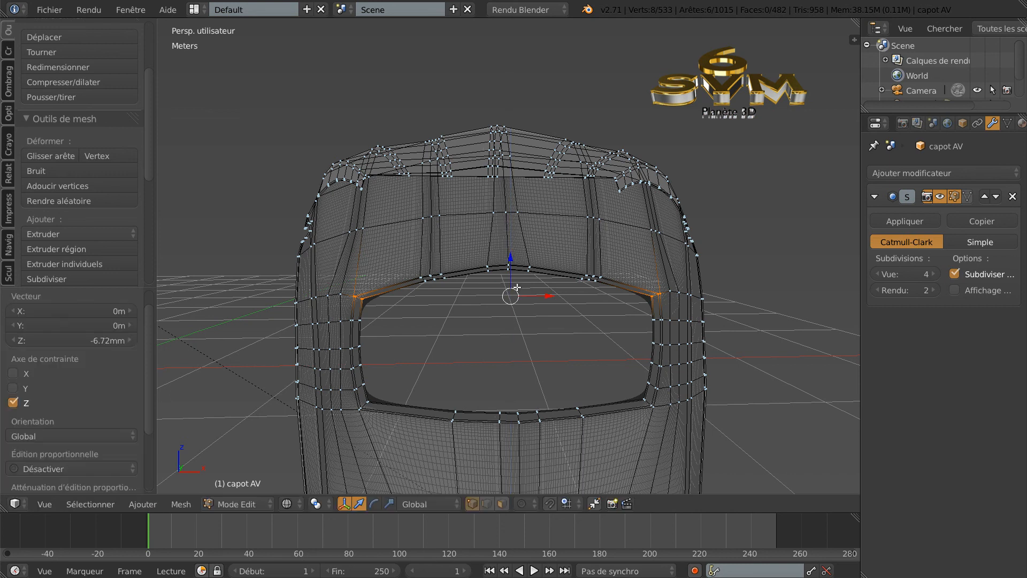
key(Tab)
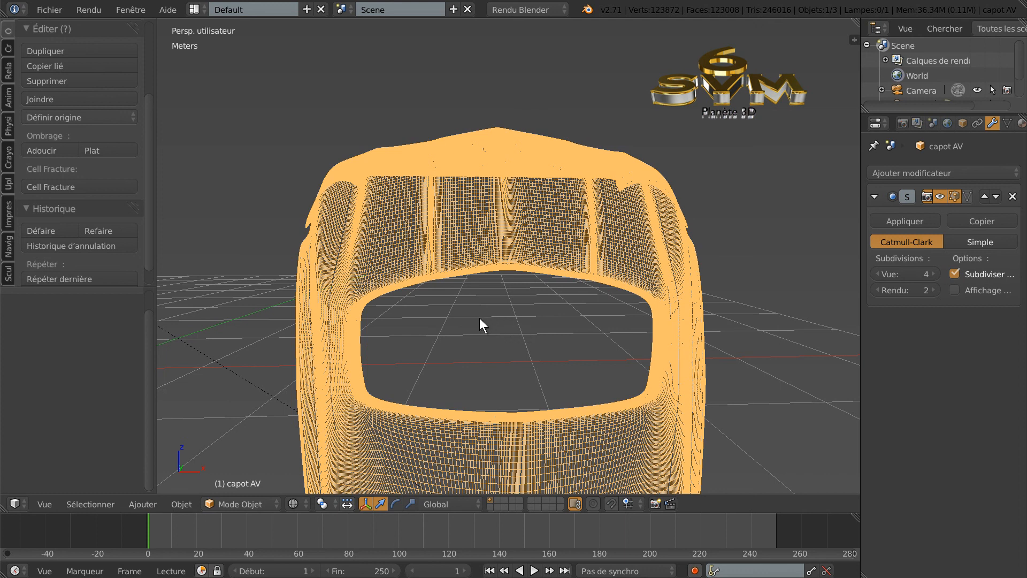
key(Tab)
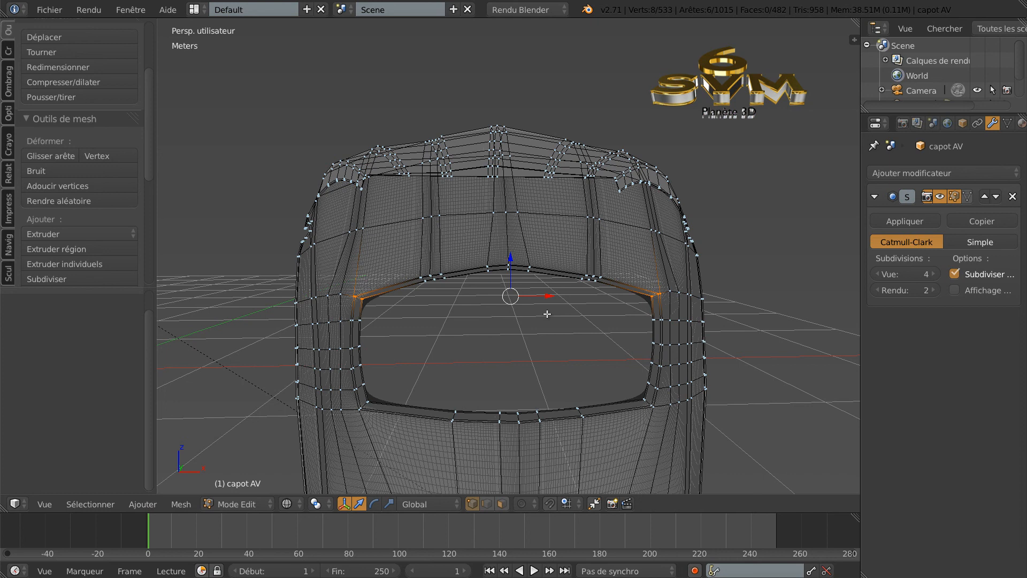
Select only the upper rim's centre vertices and their neighbours on both sides, and lower them slightly along Z
key(a)
key(c)
click(488, 270)
click(513, 268)
click(524, 269)
right_click(518, 306)
drag(508, 227, 510, 232)
key(Tab)
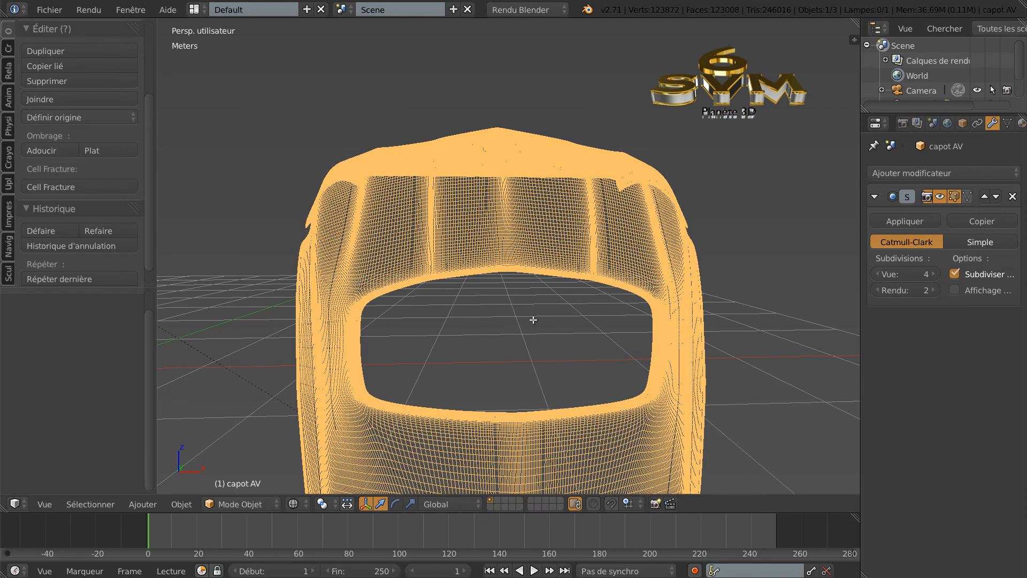
key(Tab)
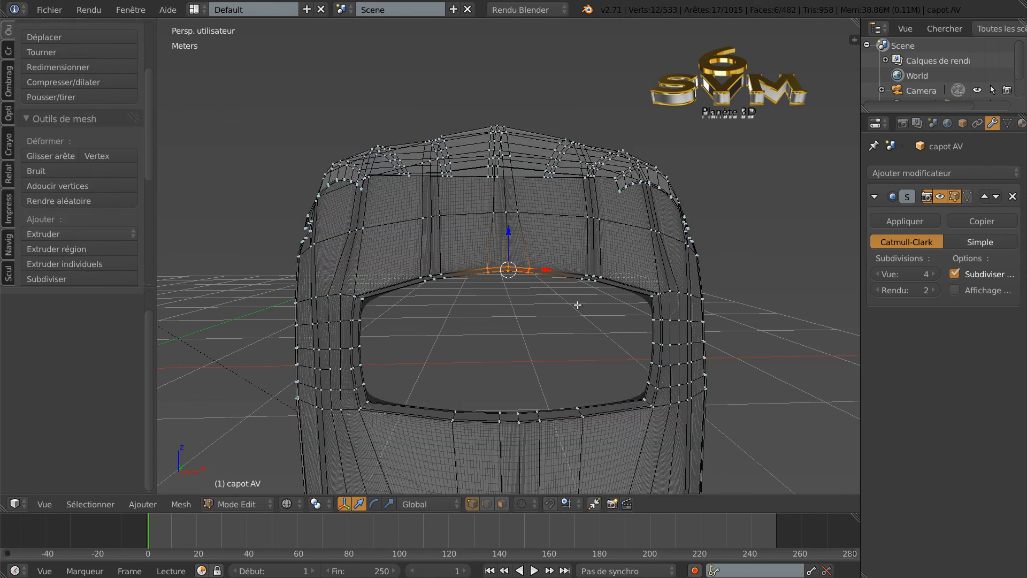
key(Tab)
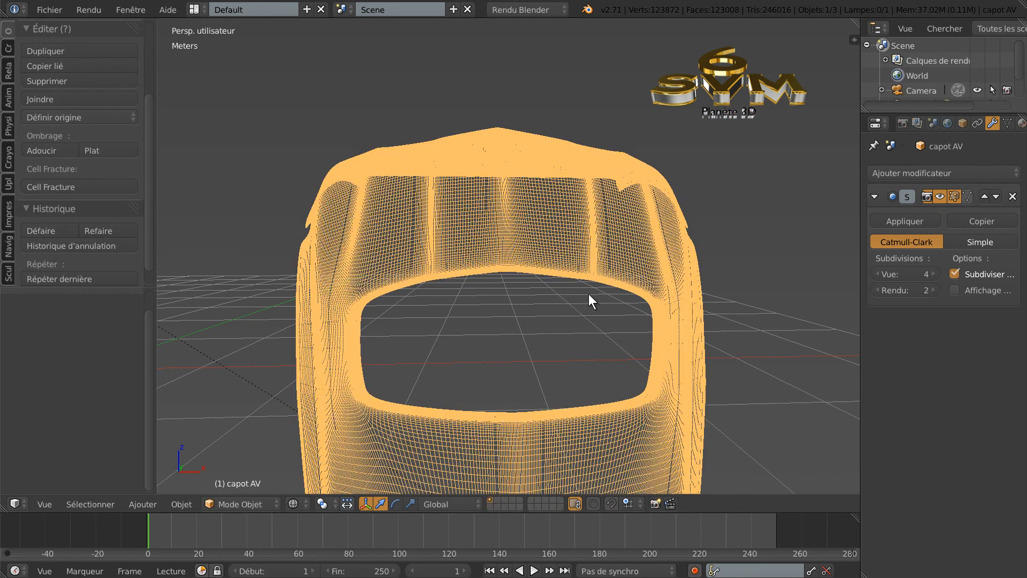
key(Tab)
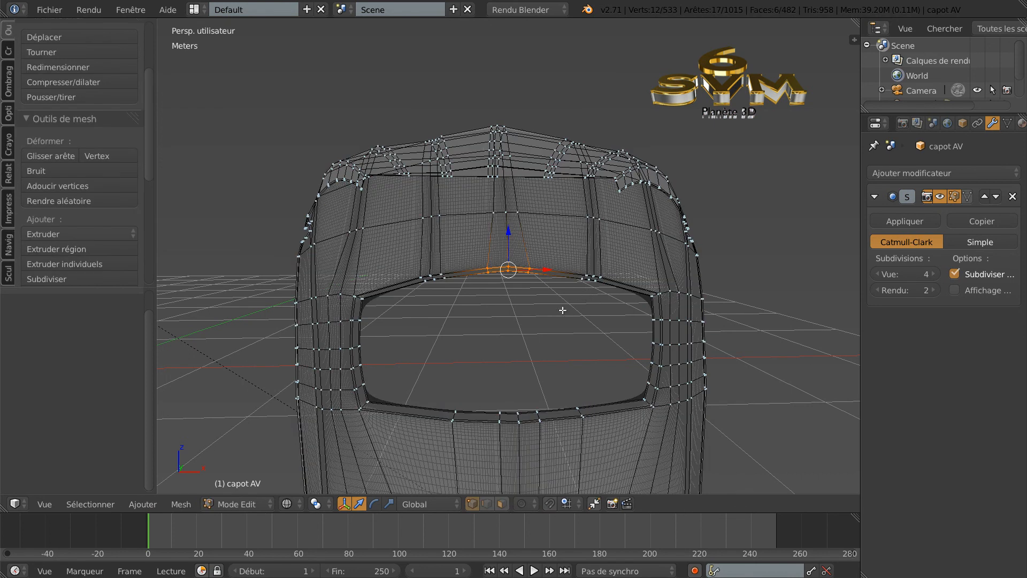
key(s)
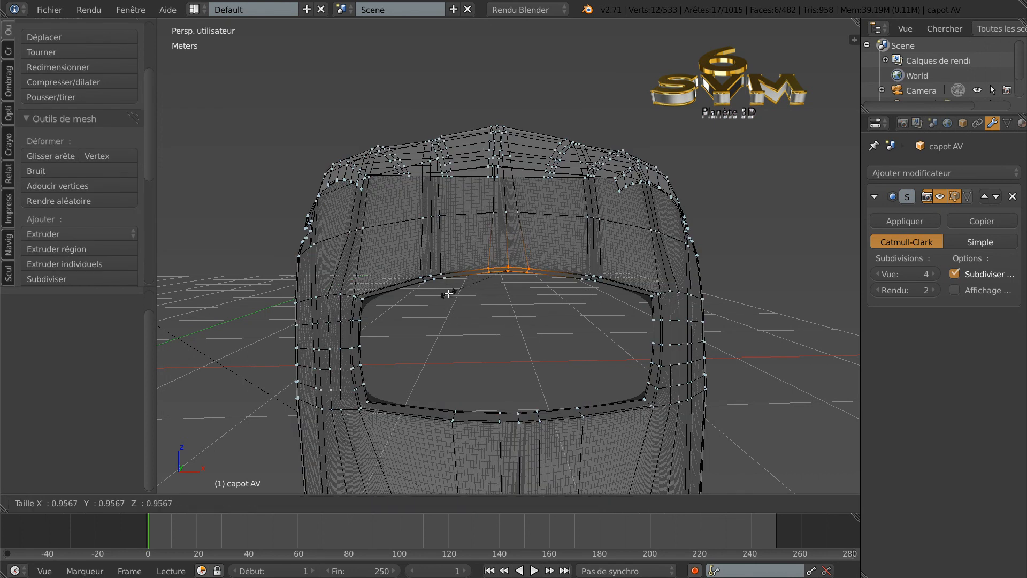
click(449, 294)
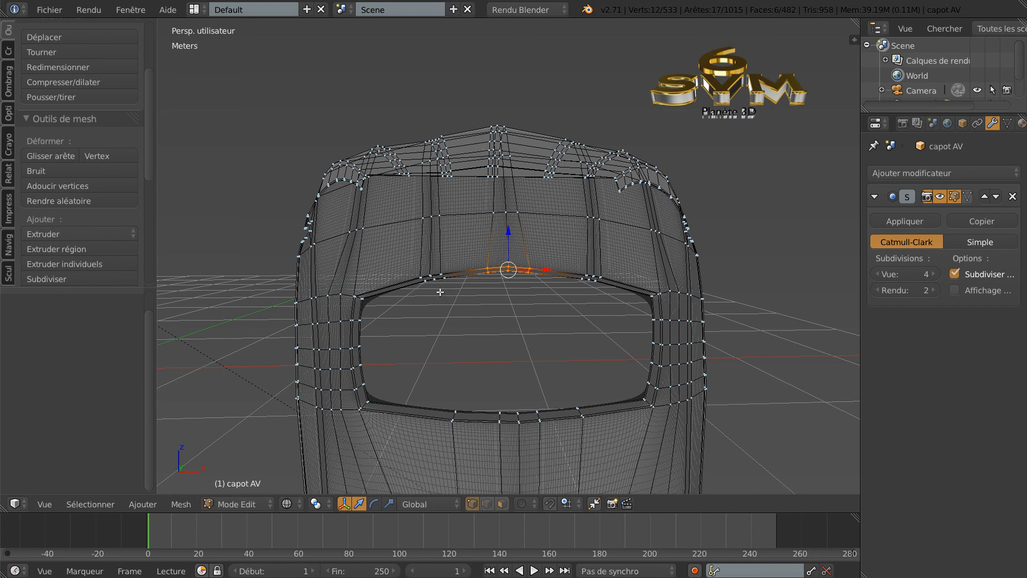
Select only the two vertex groups midway along each half of the upper rim and raise them 1.576 mm along Z
key(a)
right_click(430, 278)
ctrl+right_click(589, 276)
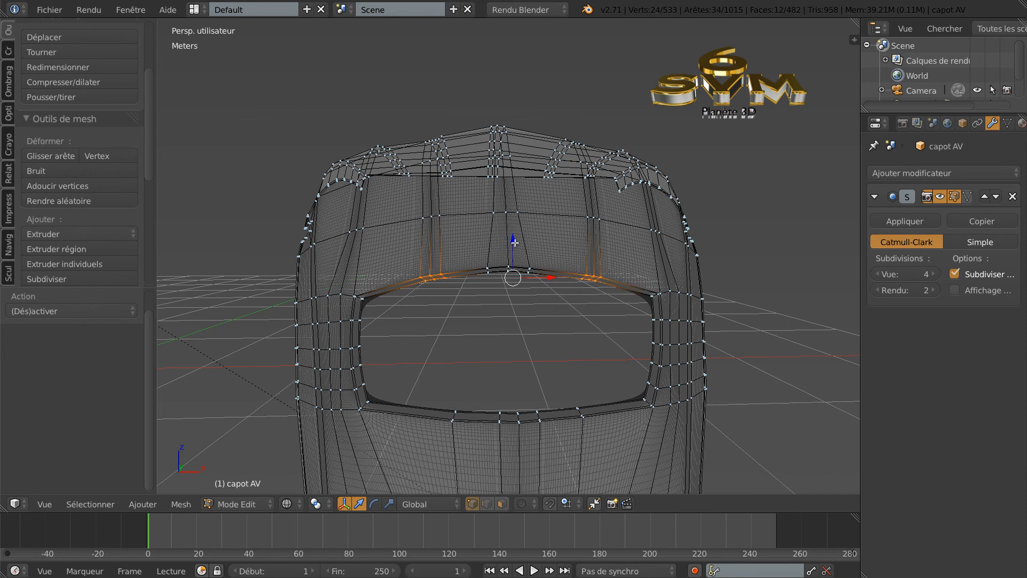
drag(513, 240, 513, 239)
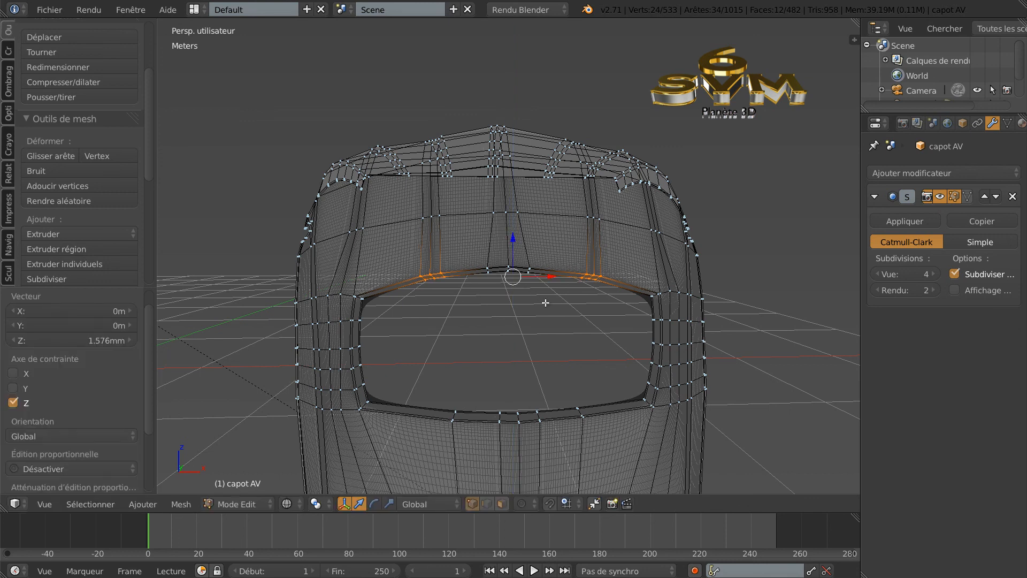
Select only the upper rim's centre vertices and their neighbours on both sides, and raise them 2.262 mm along Z
key(a)
key(c)
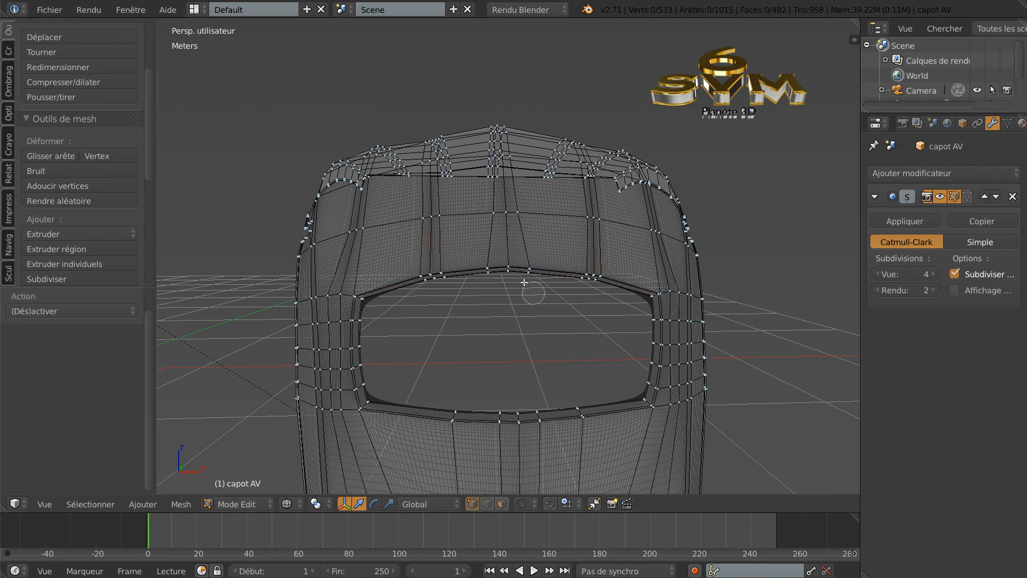
click(526, 270)
click(503, 271)
click(495, 270)
right_click(512, 314)
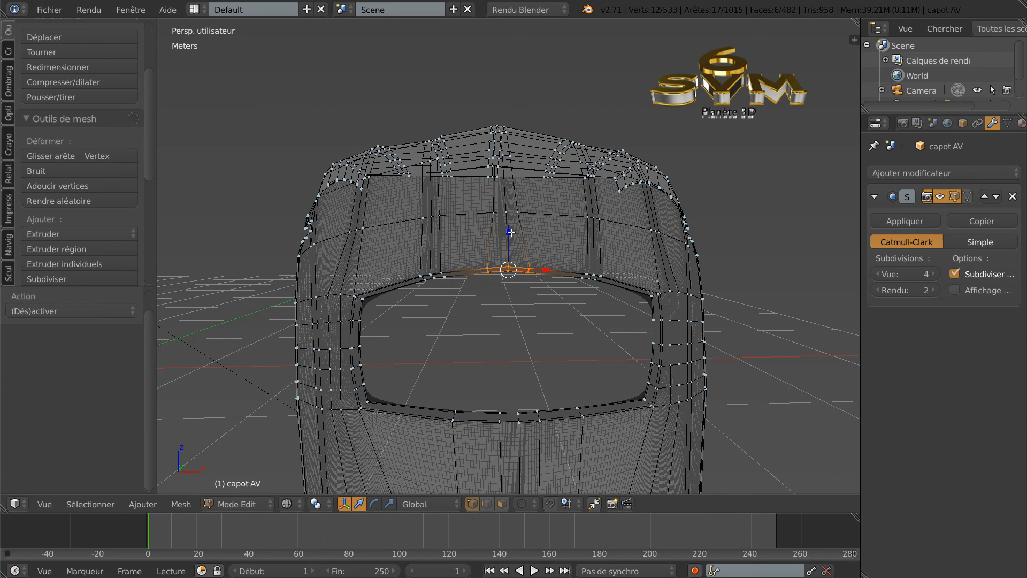
drag(511, 232, 510, 231)
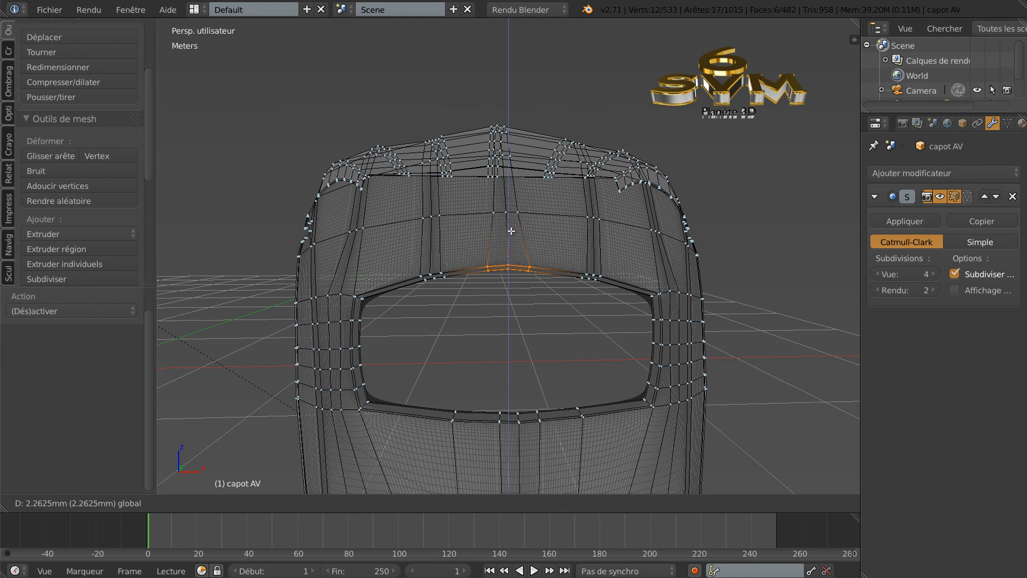
drag(511, 231, 511, 230)
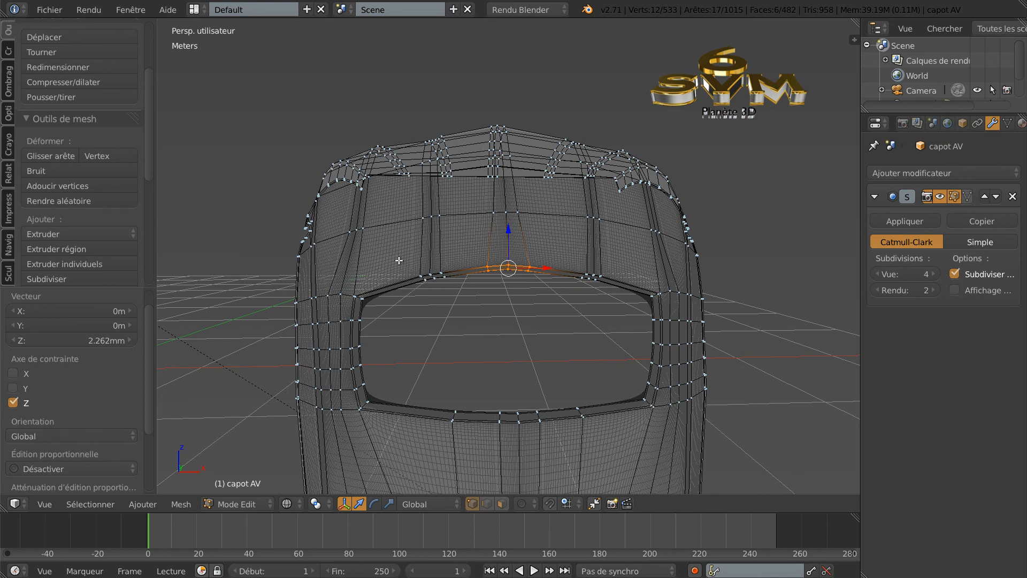
Select only the vertices at the very centre of the upper rim and finely adjust the peak's height along Z
key(Tab)
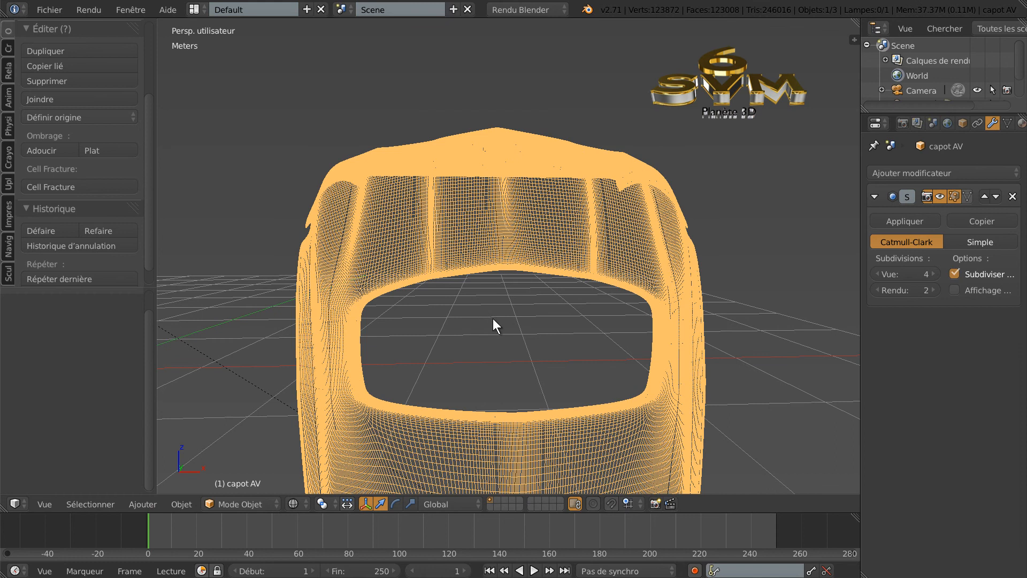
scroll(501, 320, down, 2)
middle_drag(505, 319, 523, 307)
key(Tab)
scroll(563, 310, up, 2)
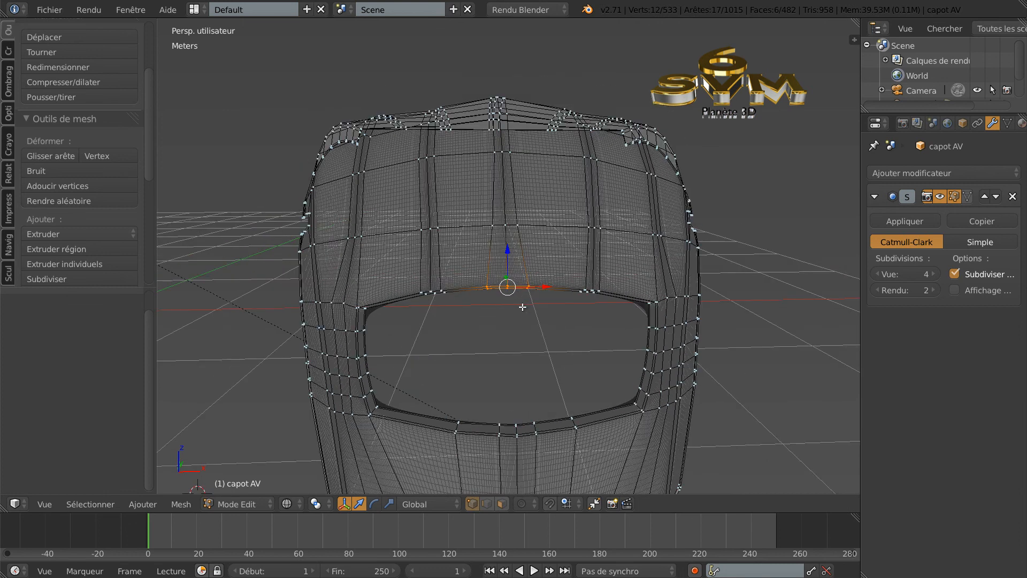
key(a)
click(508, 295)
click(508, 289)
right_click(508, 315)
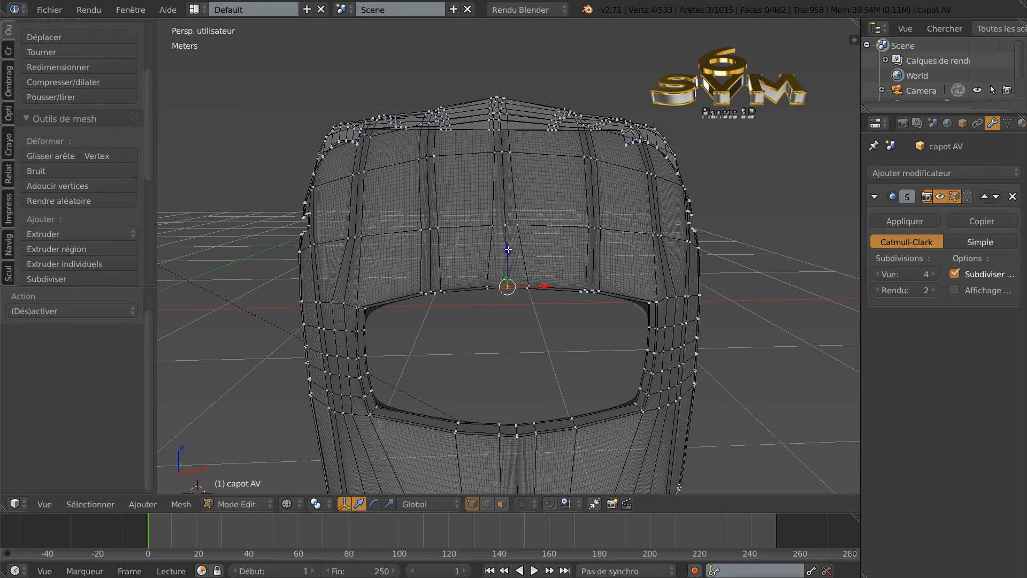
click(509, 249)
drag(510, 248, 508, 250)
Deselect all vertices, switch to solid display and examine the hood opening from several angles in Object Mode
key(Tab)
mouse_move(537, 322)
middle_down()
mouse_move(534, 341)
mouse_move(554, 344)
mouse_move(537, 333)
middle_up()
key(Tab)
key(z)
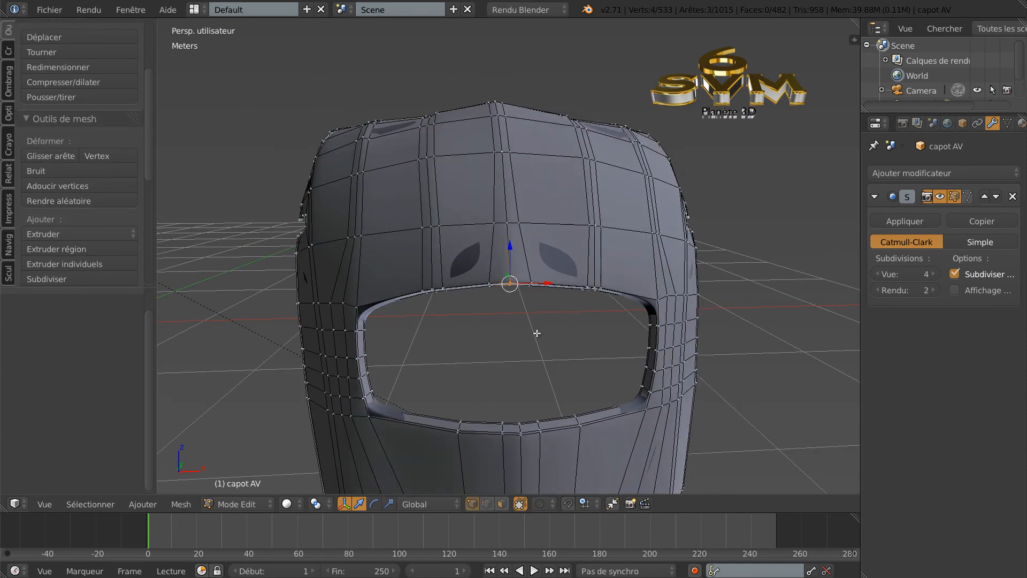
key(a)
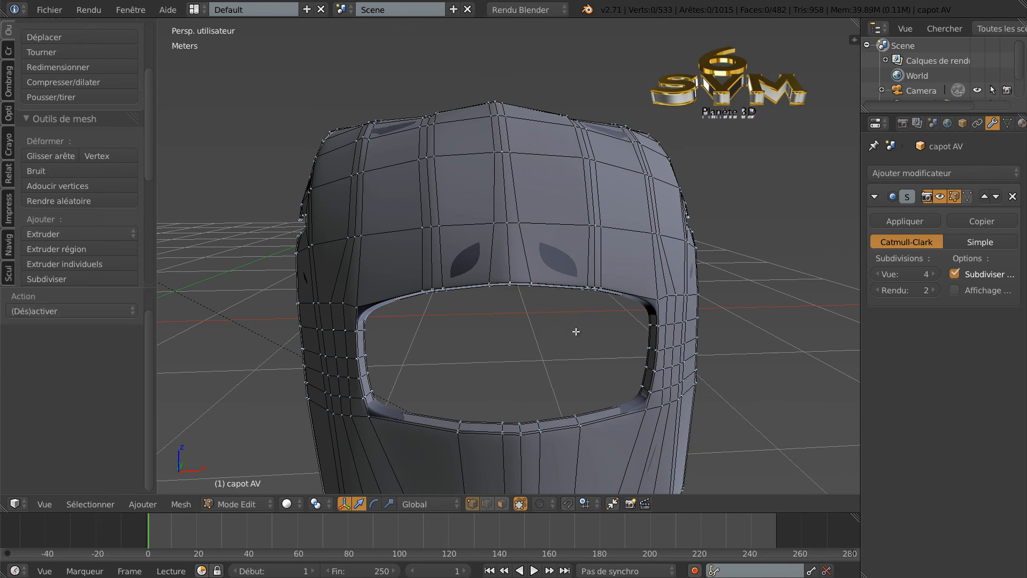
key(Tab)
scroll(576, 327, down, 2)
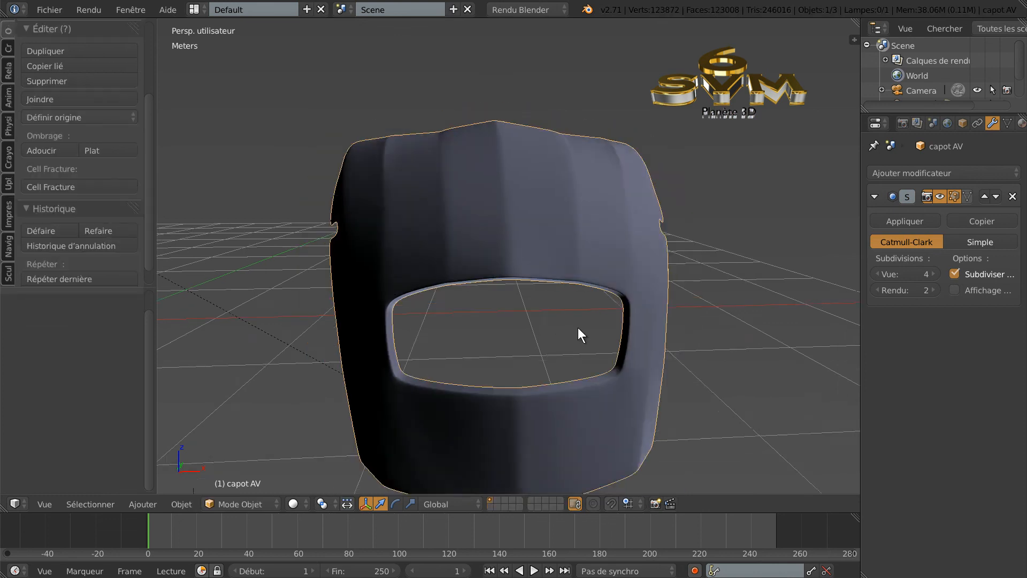
middle_drag(570, 325, 594, 375)
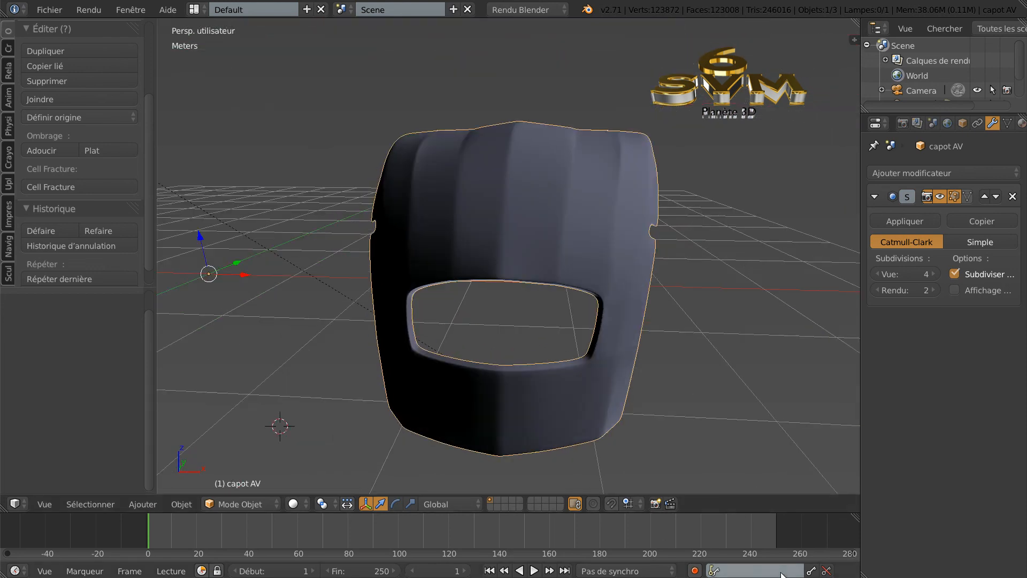
middle_drag(547, 320, 560, 298)
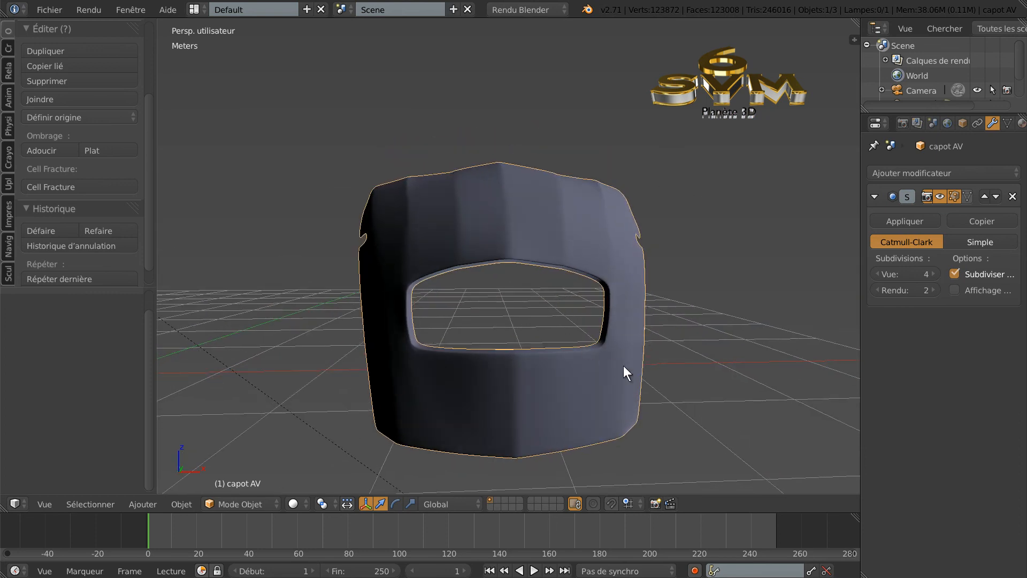
Switch to the grille photo in XnView and compare its outline with the hood opening
click(834, 576)
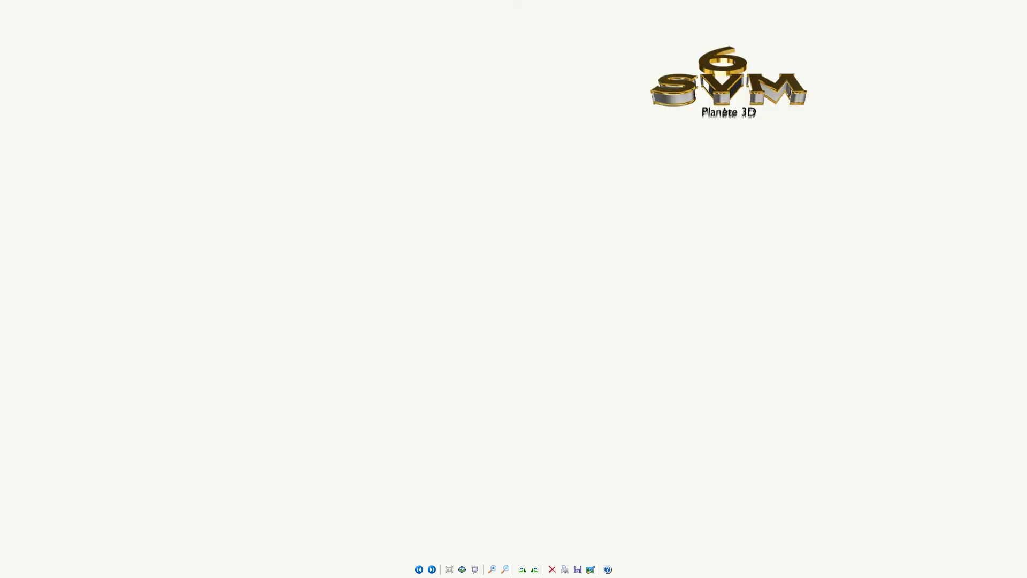
key(alt+Tab)
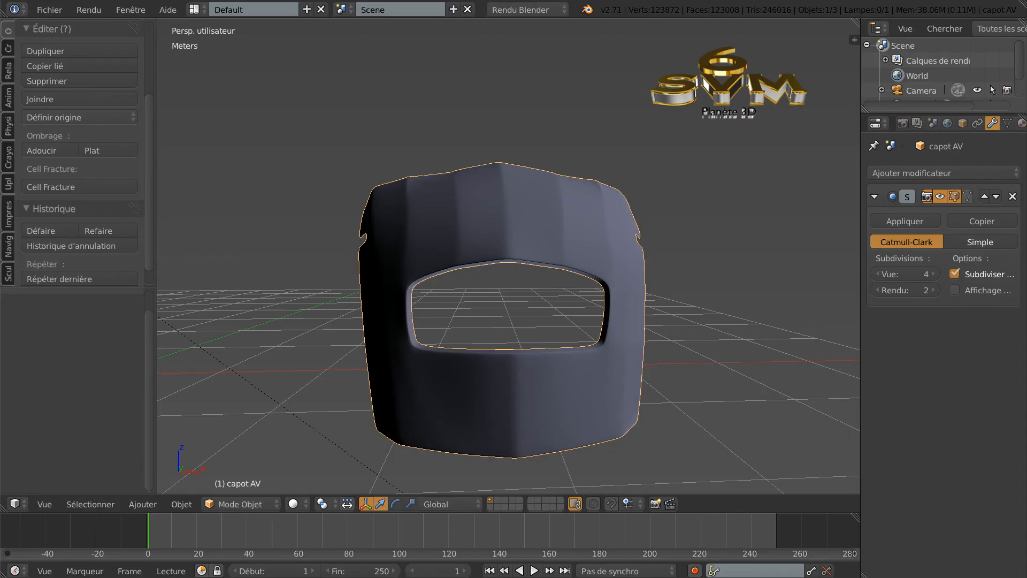
key(alt+Tab)
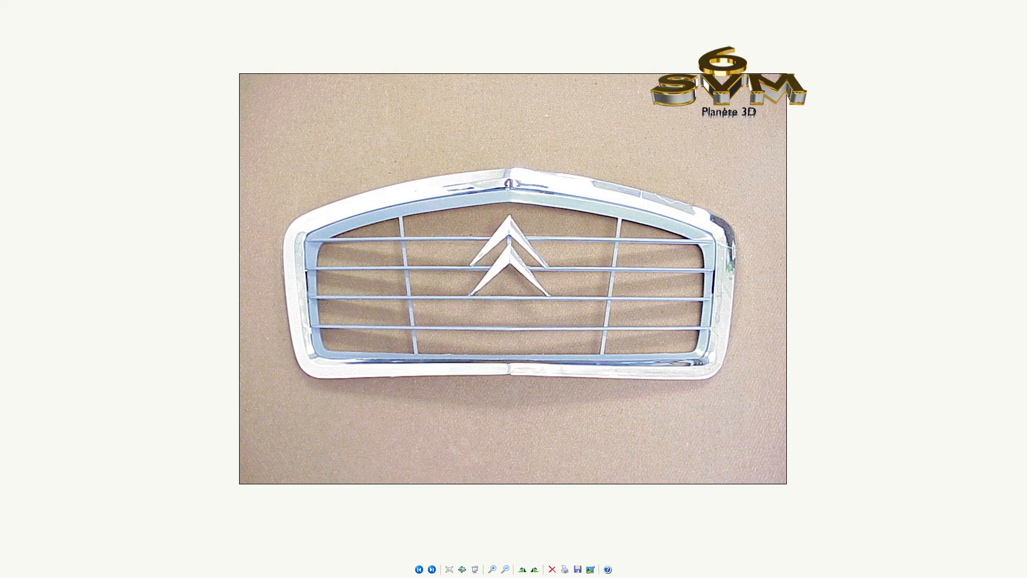
Switch back to Blender and examine the hood's grille opening from above and from the side in Edit and Object Mode
key(alt+Tab)
key(Tab)
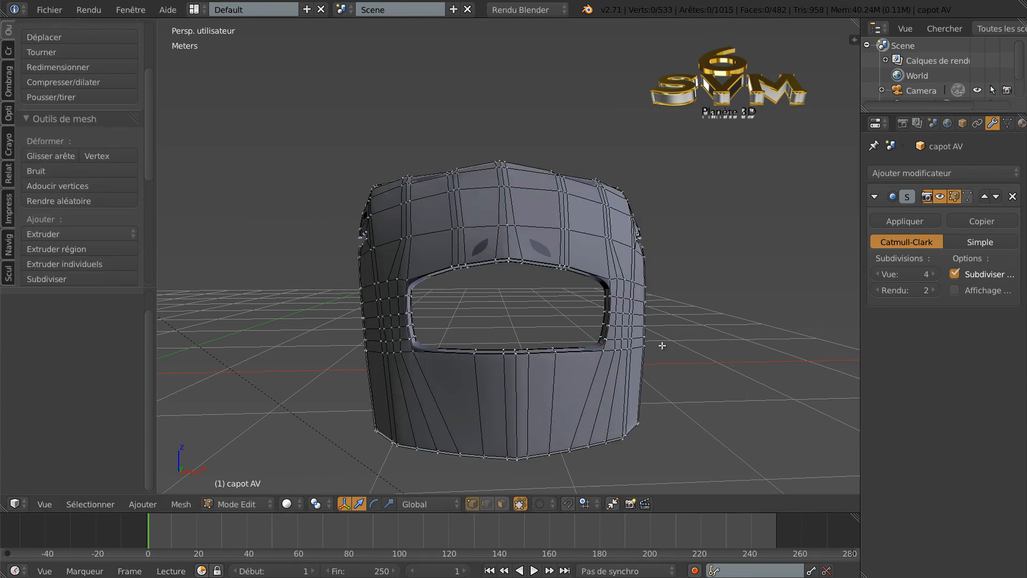
middle_drag(661, 343, 660, 408)
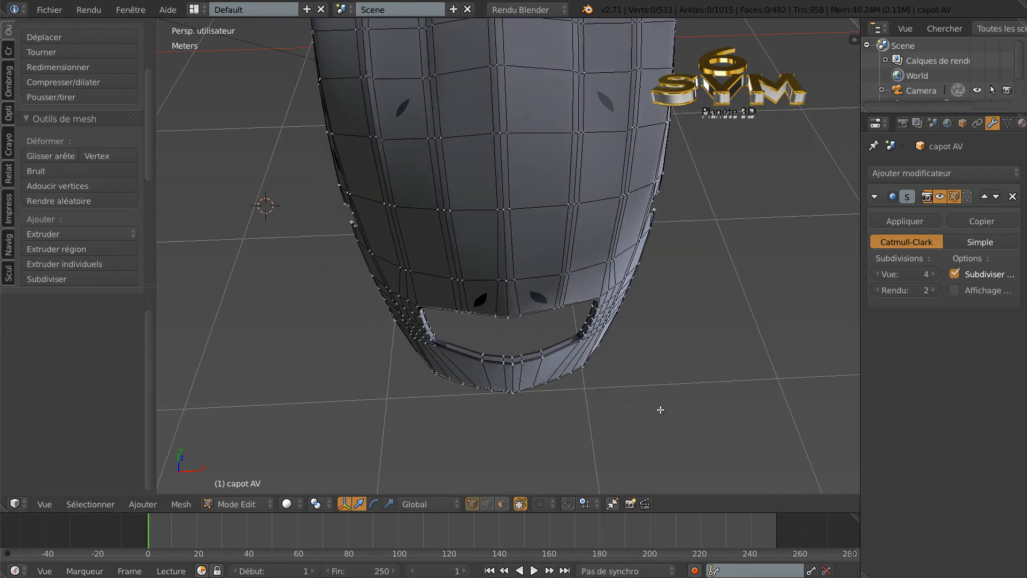
scroll(619, 367, up, 2)
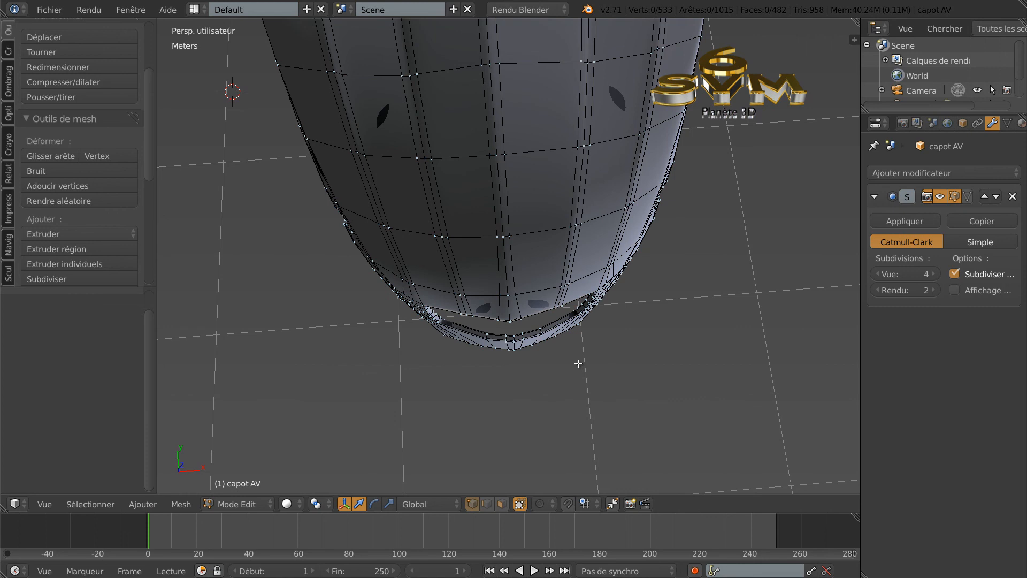
scroll(572, 367, up, 1)
scroll(573, 367, up, 1)
middle_drag(568, 381, 651, 291)
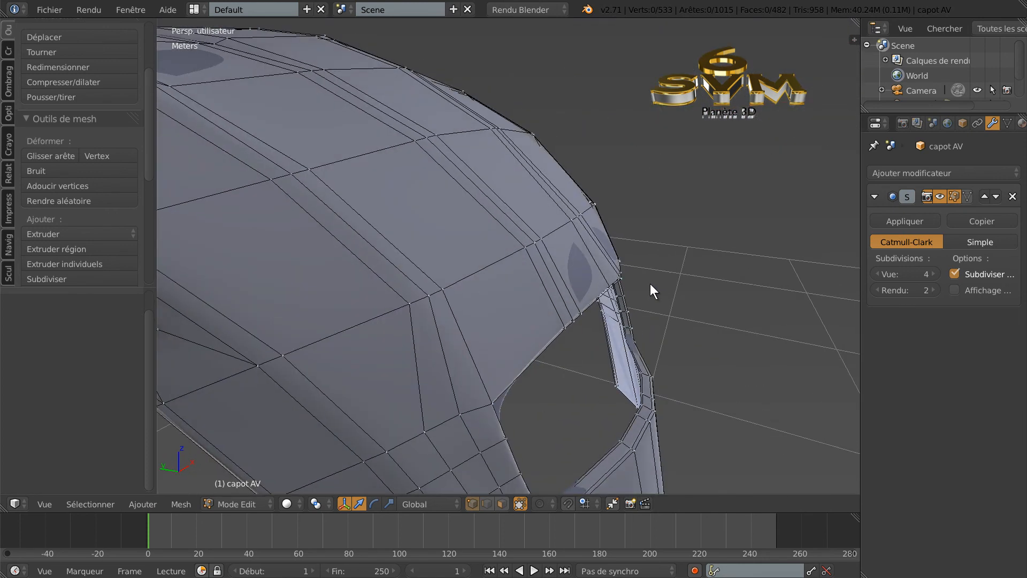
key(Tab)
middle_drag(663, 339, 596, 330)
key(Tab)
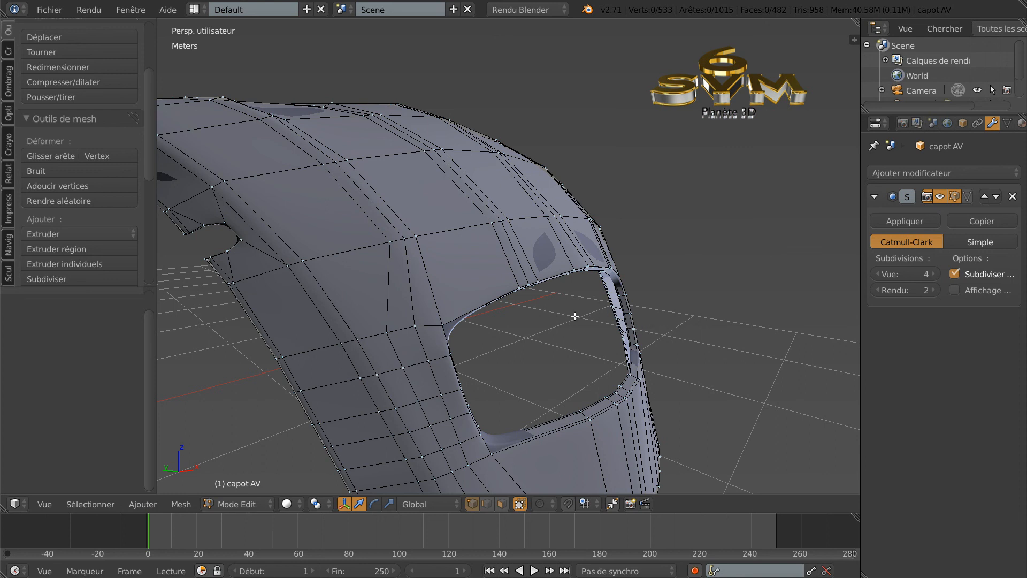
Select the hood's outer edge loops along the upper, side and lower edges of the grille opening
alt+right_click(480, 301)
alt+shift+right_click(451, 369)
alt+shift+right_click(575, 433)
middle_drag(739, 342, 630, 336)
alt+shift+right_click(615, 353)
middle_drag(535, 369, 600, 386)
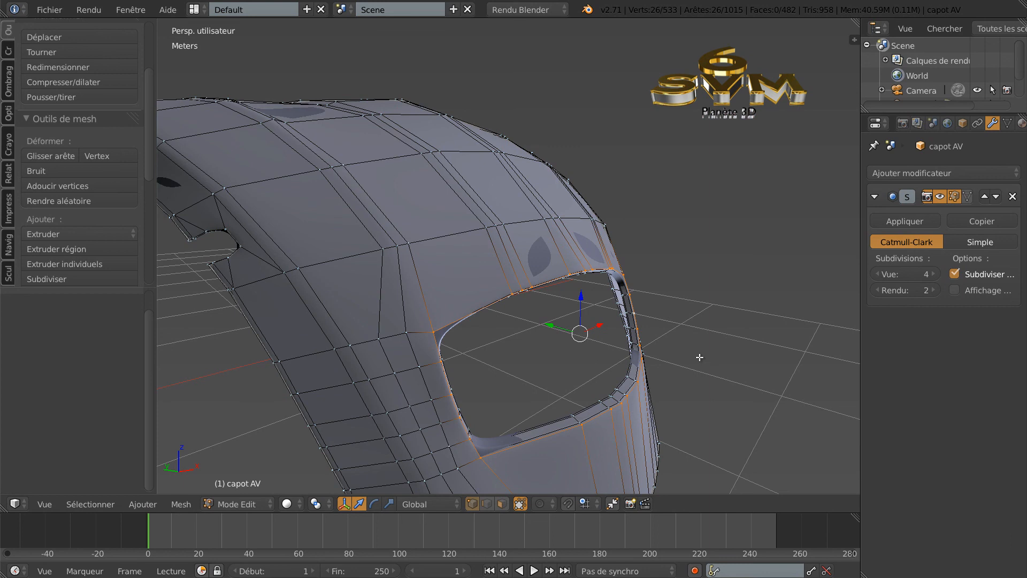
Duplicate the selected rim loop with a slight offset of X 0.584 mm, Y -0.599 mm, and separate the copy into its own object
key(shift+d)
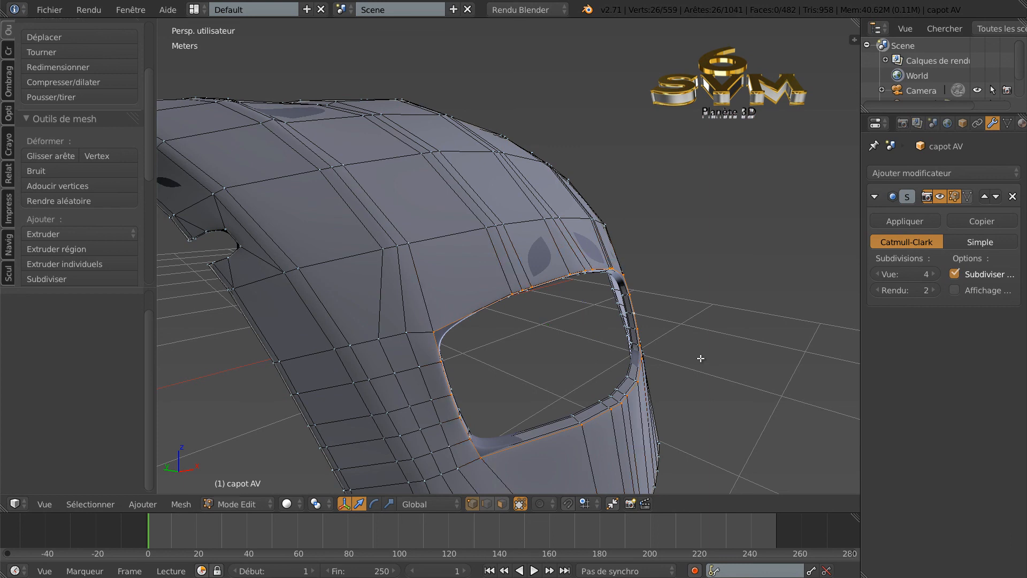
click(701, 358)
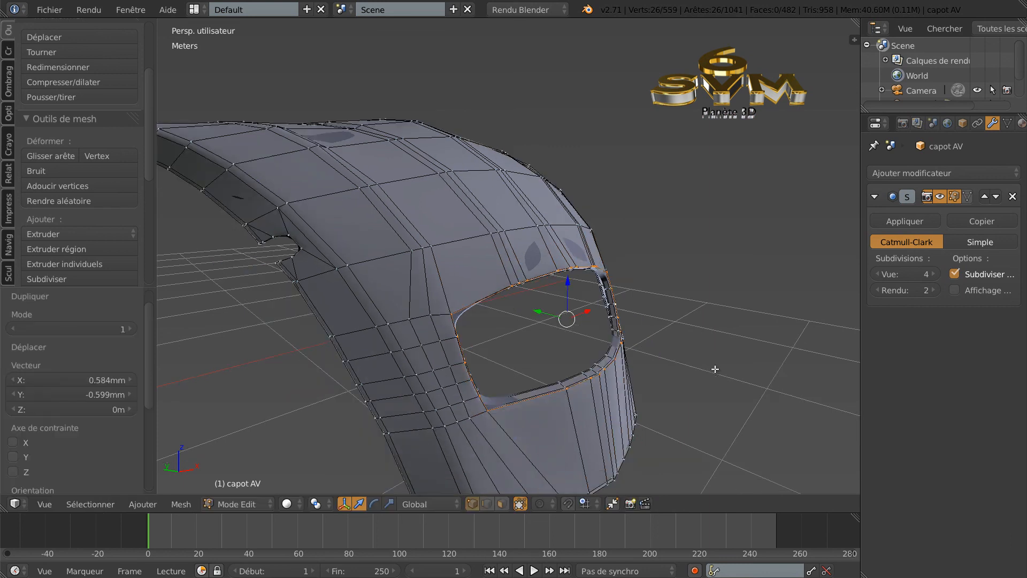
middle_drag(712, 359, 642, 364)
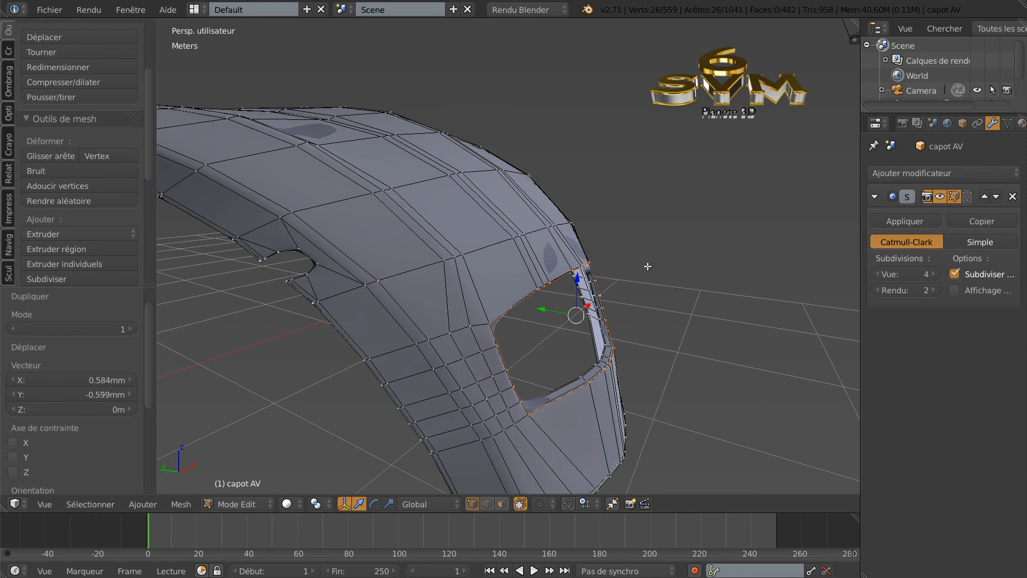
key(p)
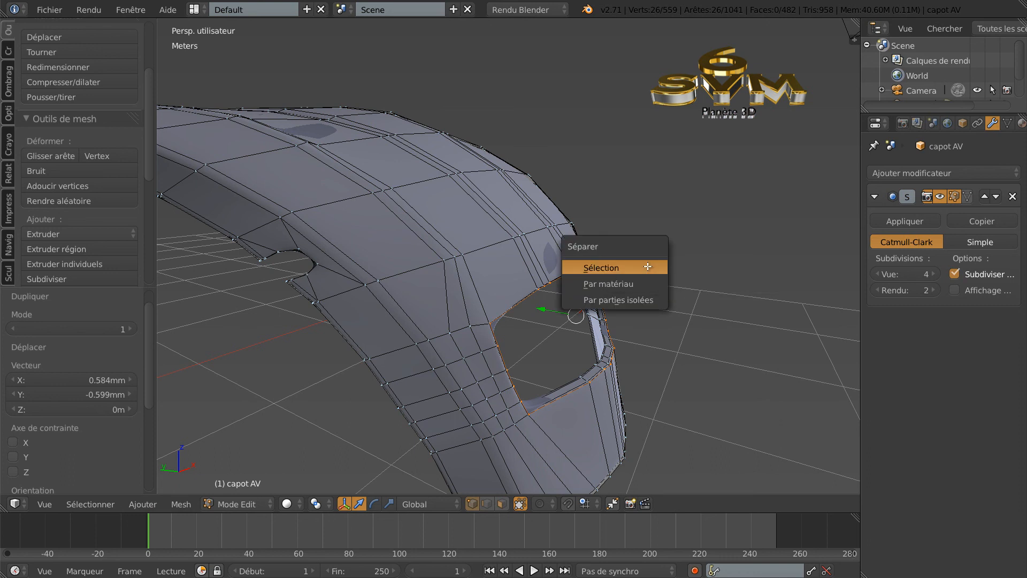
click(648, 266)
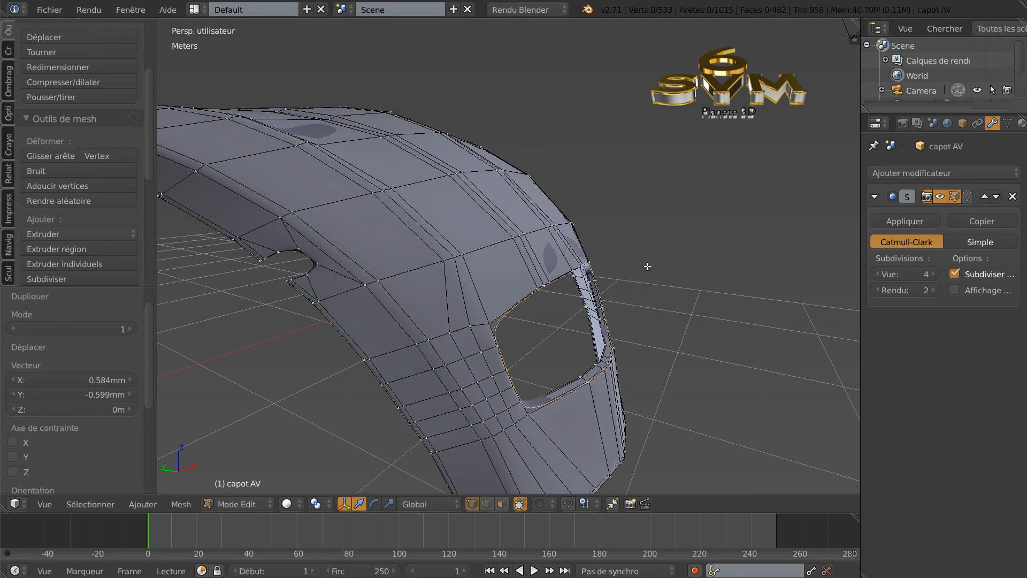
Switch to Object Mode and temporarily hide the hood to check the separated rim outline, restoring the hood's visibility
click(232, 502)
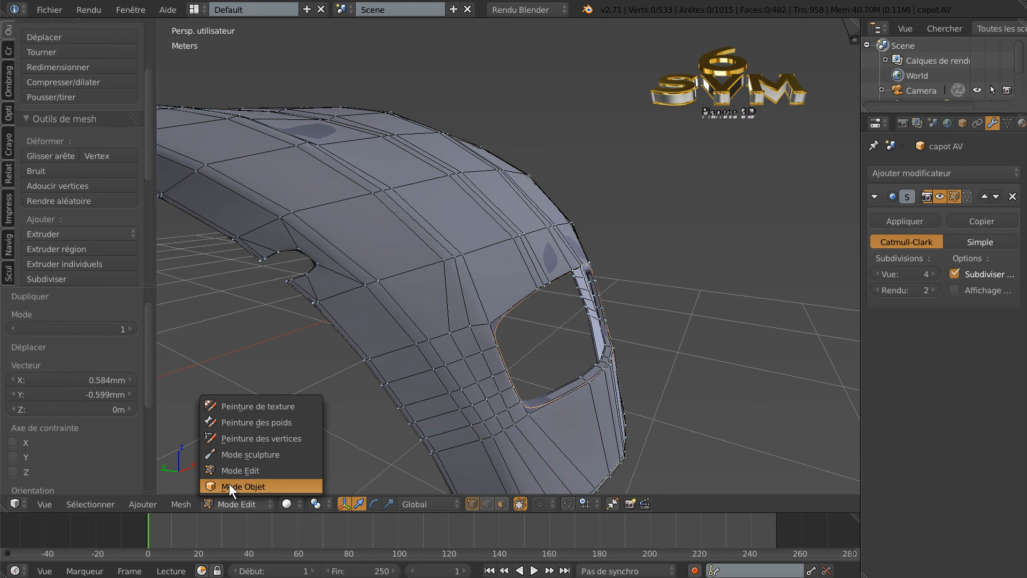
click(229, 485)
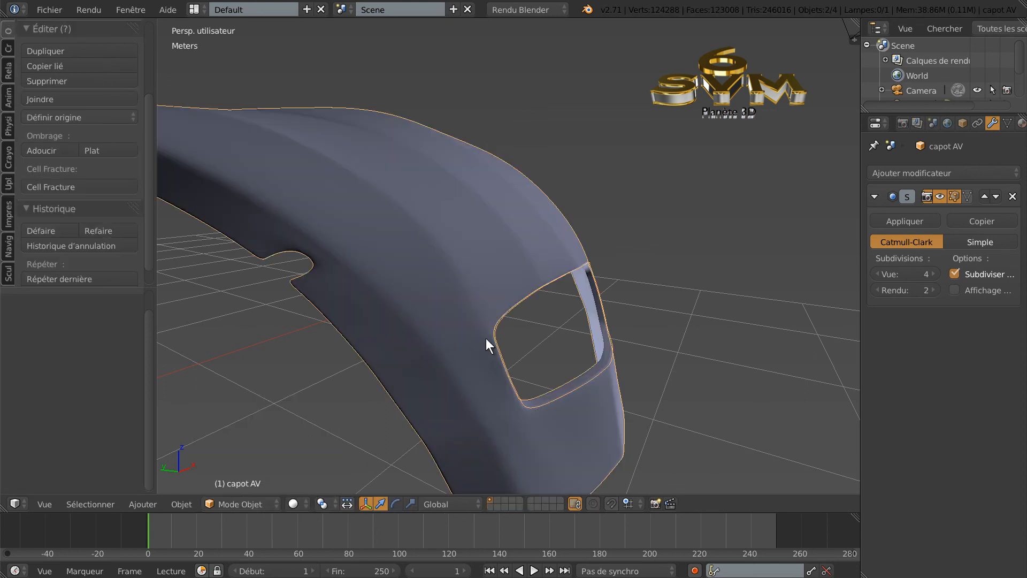
right_click(486, 268)
right_click(557, 396)
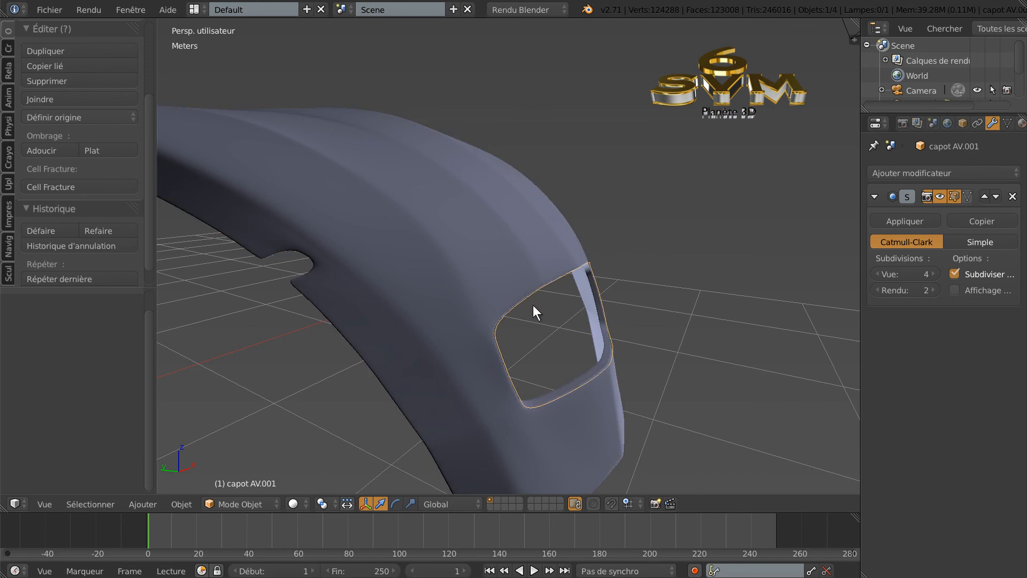
right_click(465, 234)
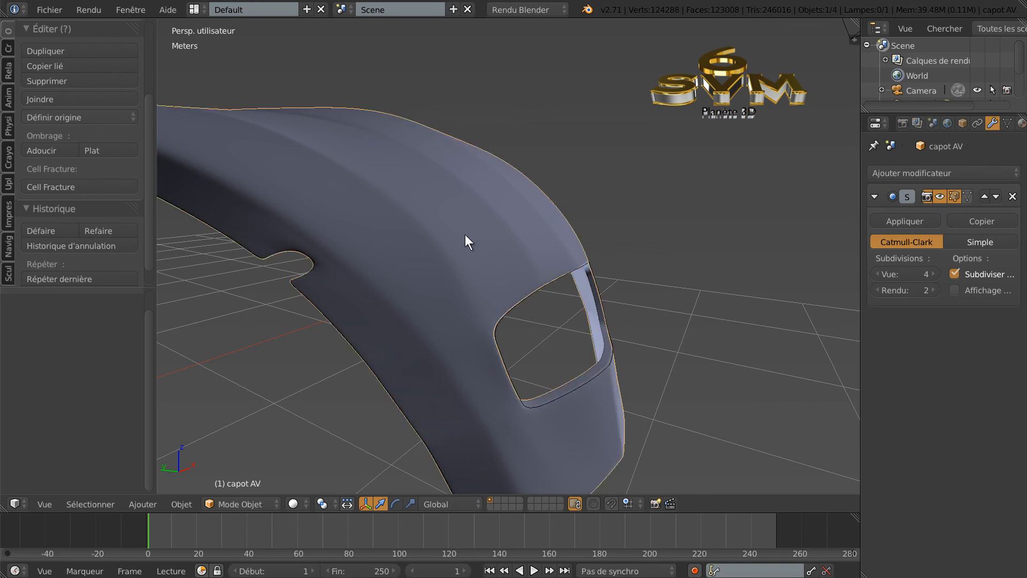
key(h)
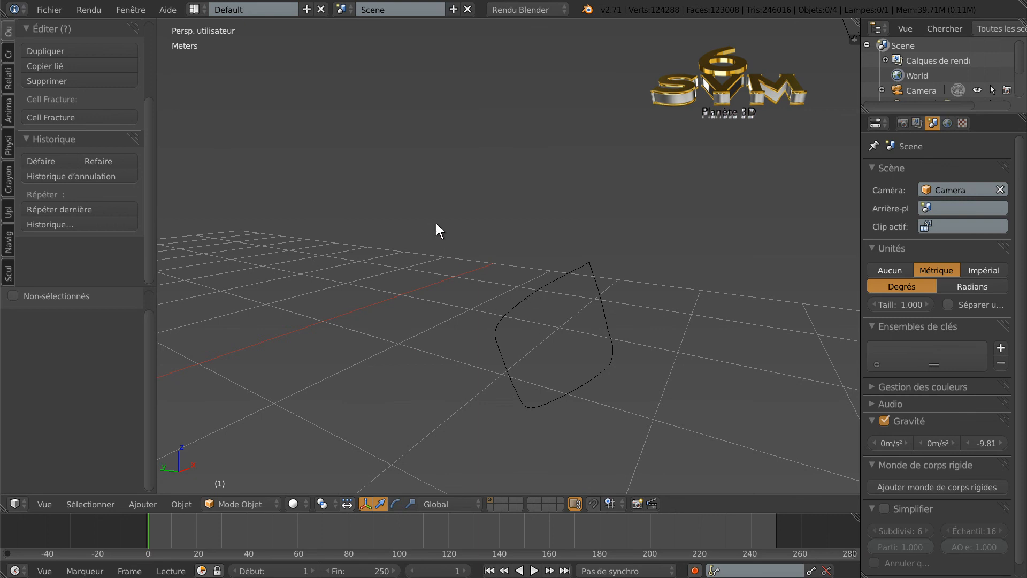
key(alt+h)
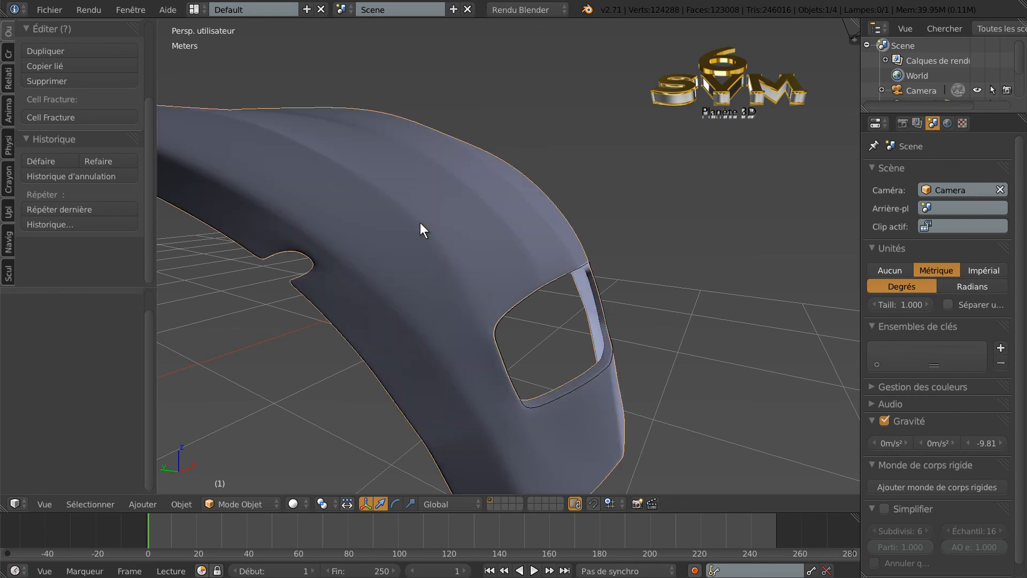
middle_drag(626, 326, 608, 371)
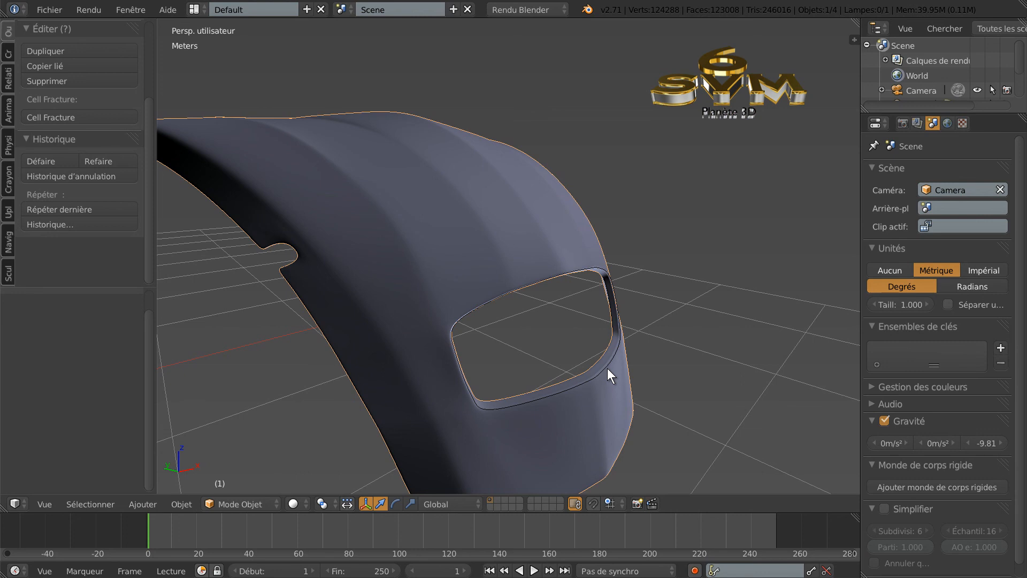
Select the separated rim outline around the grille opening and enter Edit Mode on it
right_click(608, 368)
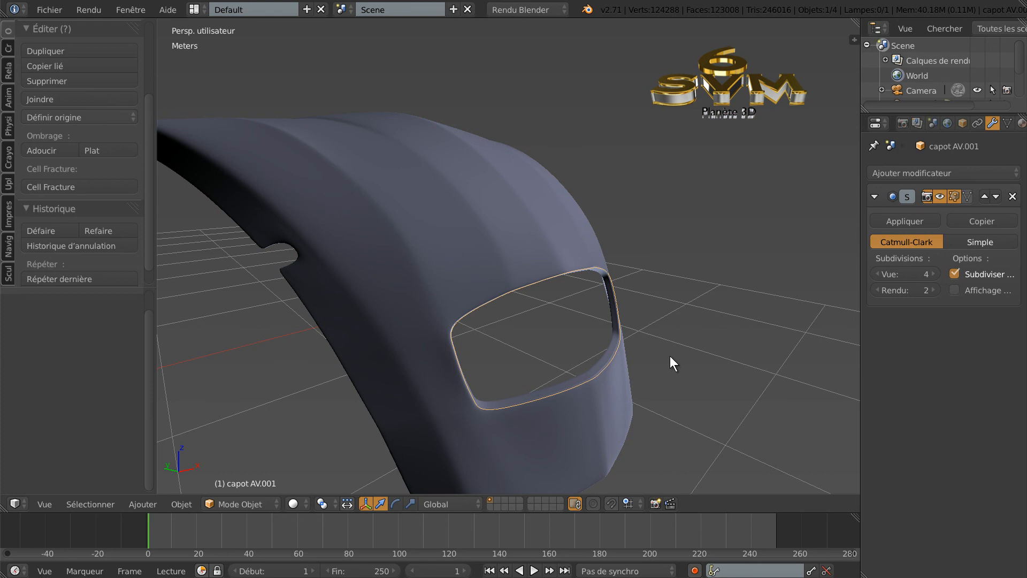
key(Tab)
middle_drag(690, 360, 689, 377)
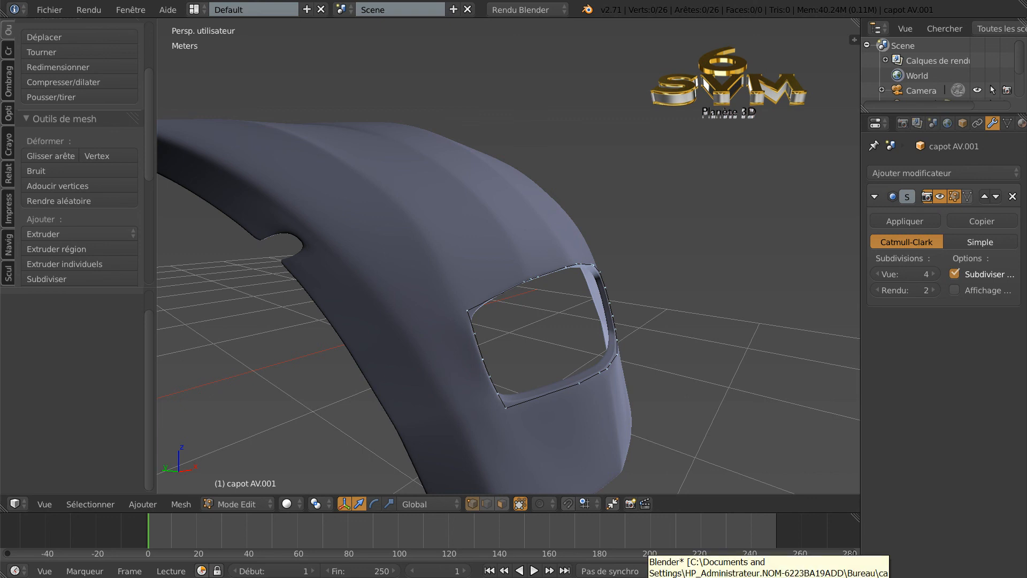
Switch to the photo calandre-2cv-verte.jpg in XnView to study the grille's chrome surround, returning to Blender to view the rim outline
click(853, 572)
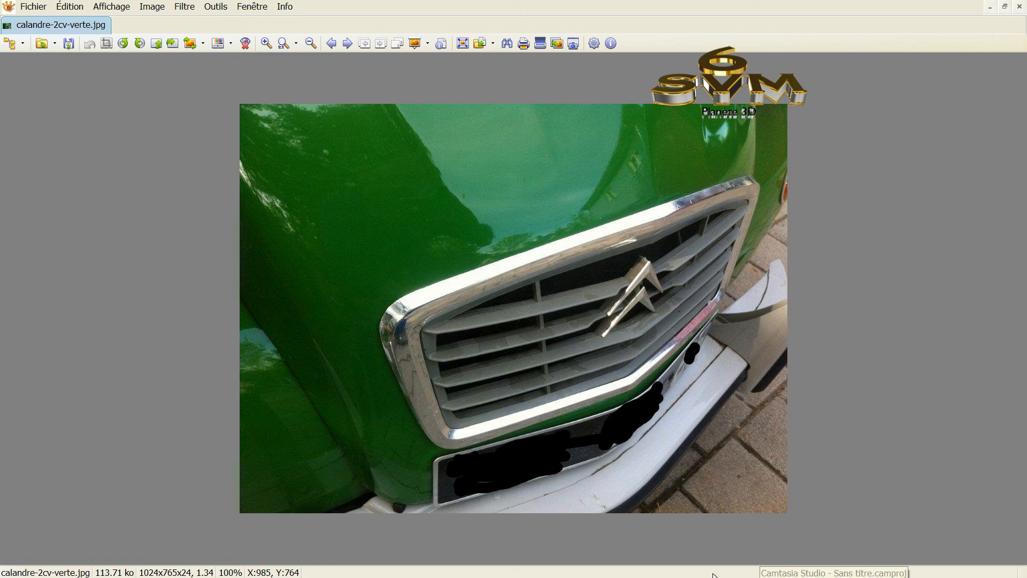
click(642, 575)
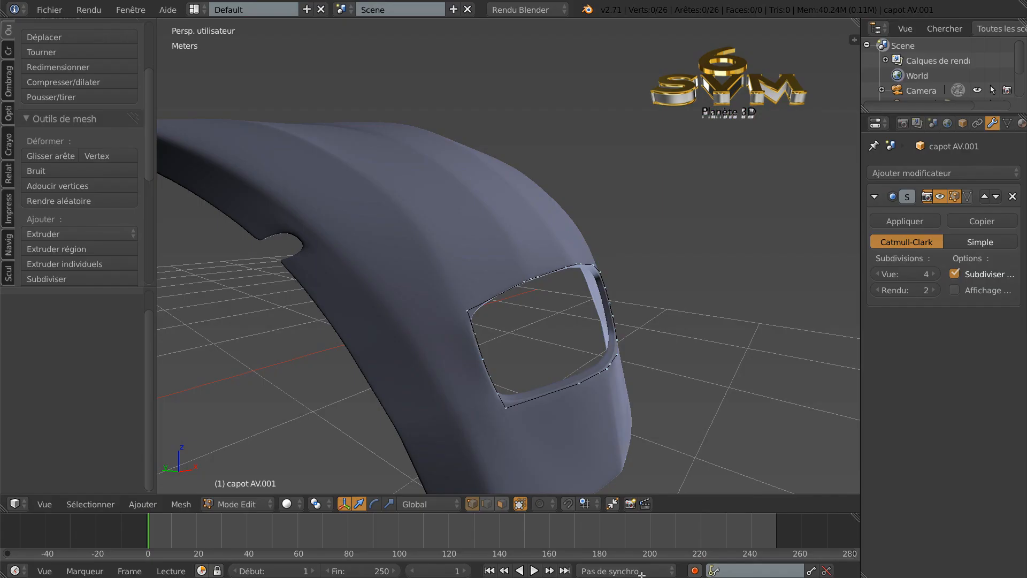
middle_drag(671, 416, 585, 391)
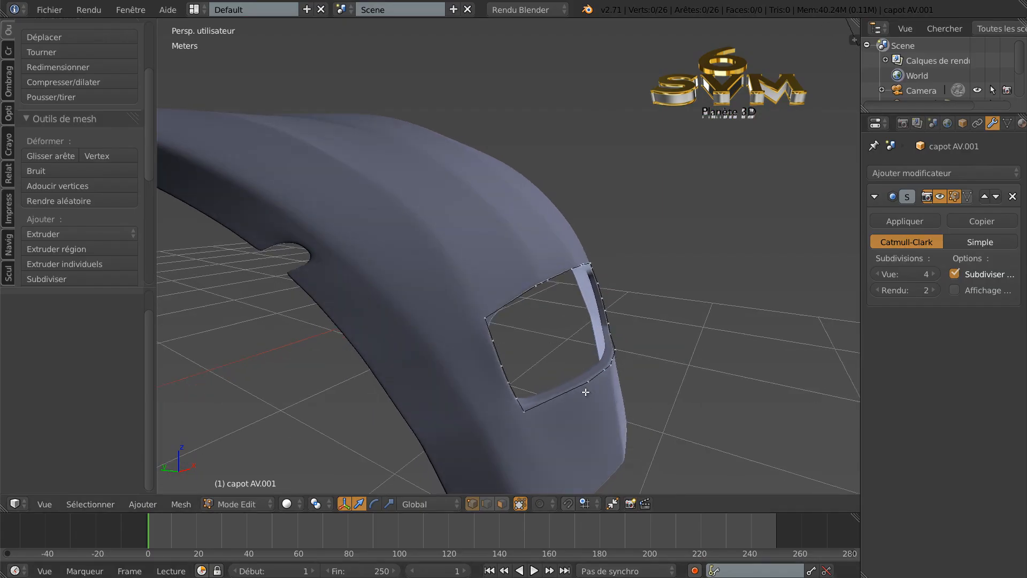
Select all vertices of the rim outline, extrude them in place and move the new edge -9.859 mm along Y
key(shift+q)
key(a)
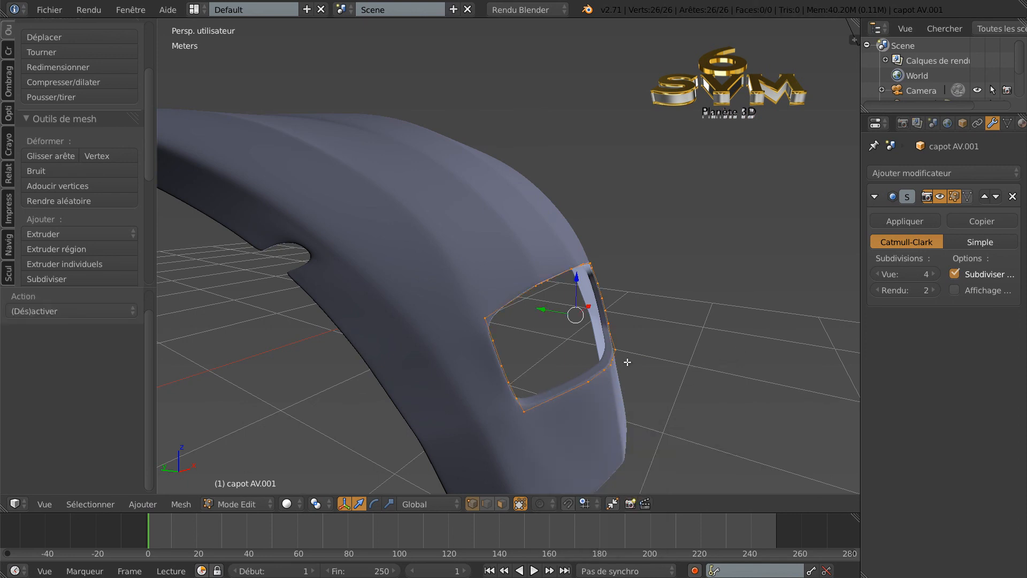
key(e)
right_click(589, 415)
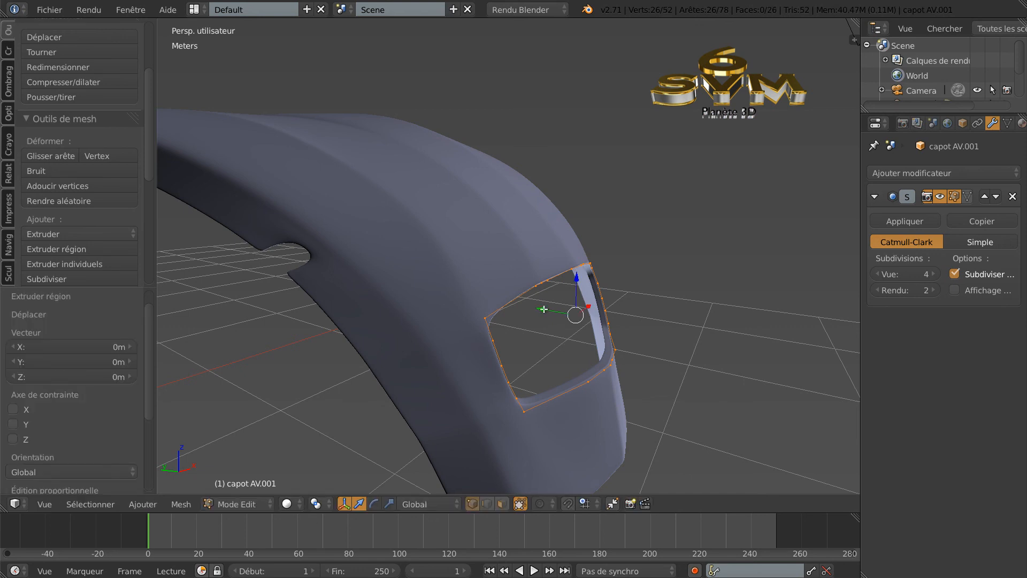
key(g)
key(y)
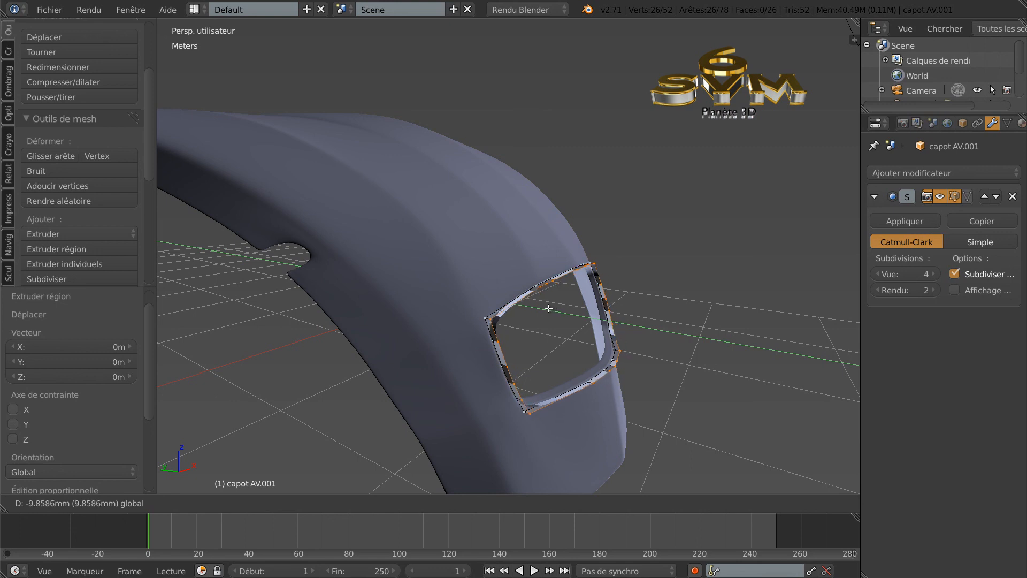
click(549, 309)
middle_drag(629, 332, 661, 328)
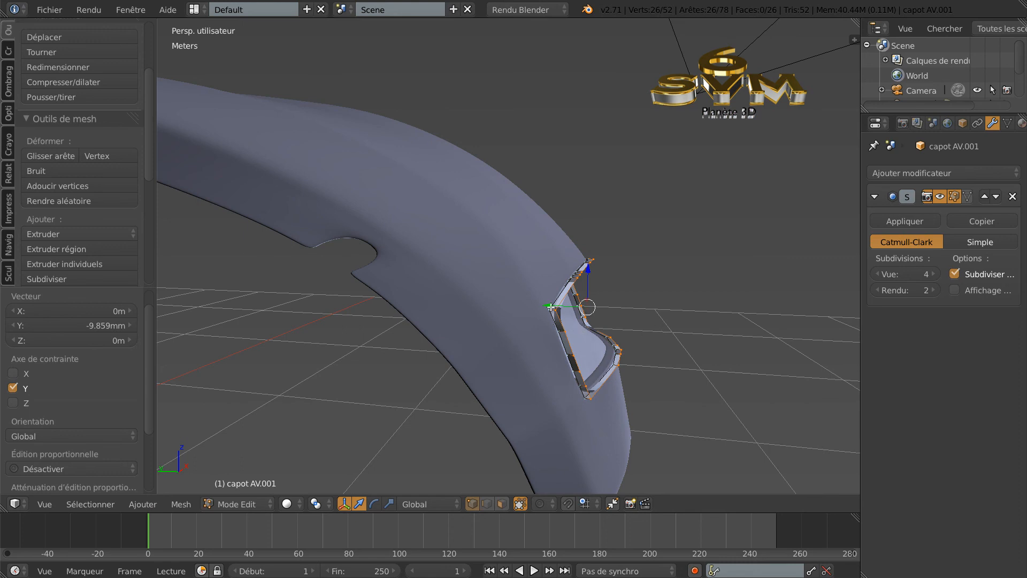
Shift the extruded rim edge 4.422 mm along Y and rotate it 6.811° about the X axis
drag(550, 306, 550, 306)
click(374, 503)
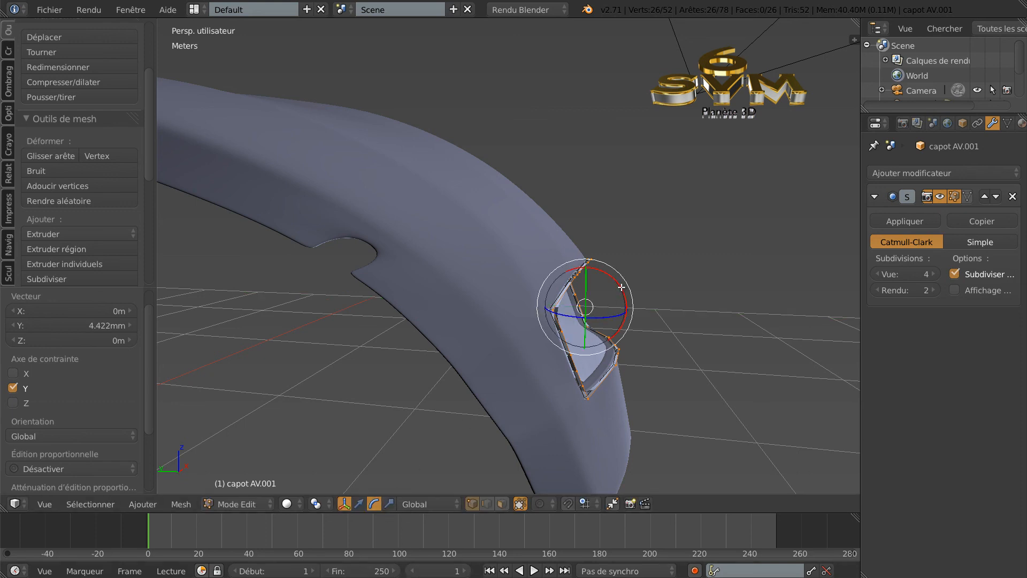
drag(621, 287, 635, 287)
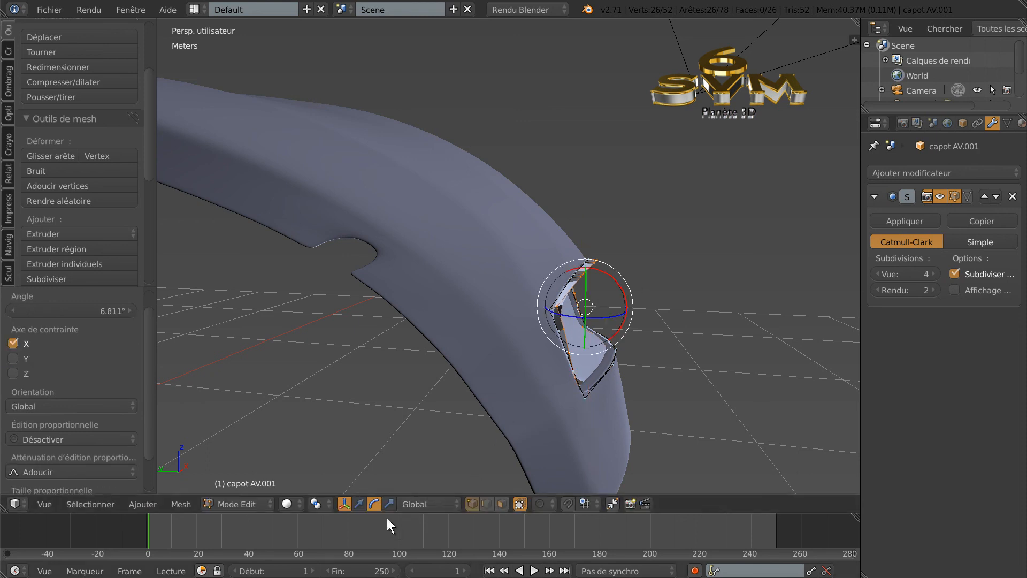
Move the extruded rim edge -1.319 cm along Y and rotate it -2.298° about the X axis
click(360, 504)
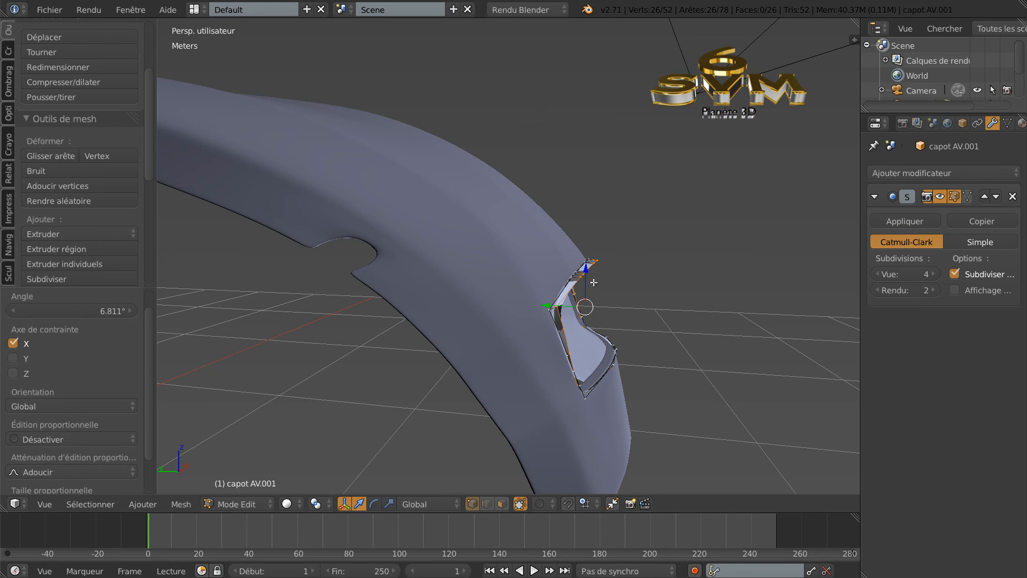
drag(551, 306, 554, 303)
middle_drag(672, 290, 676, 275)
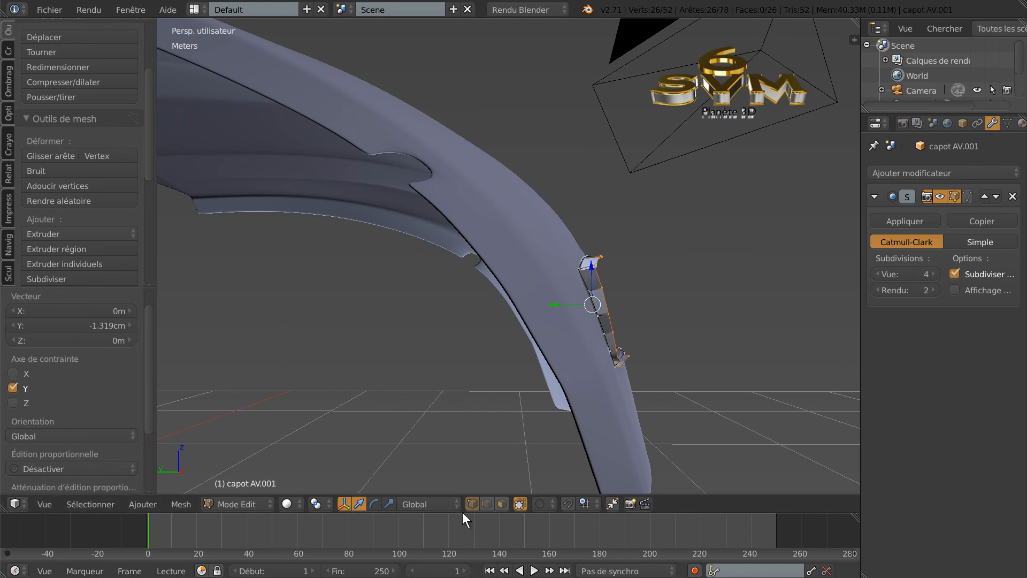
click(374, 503)
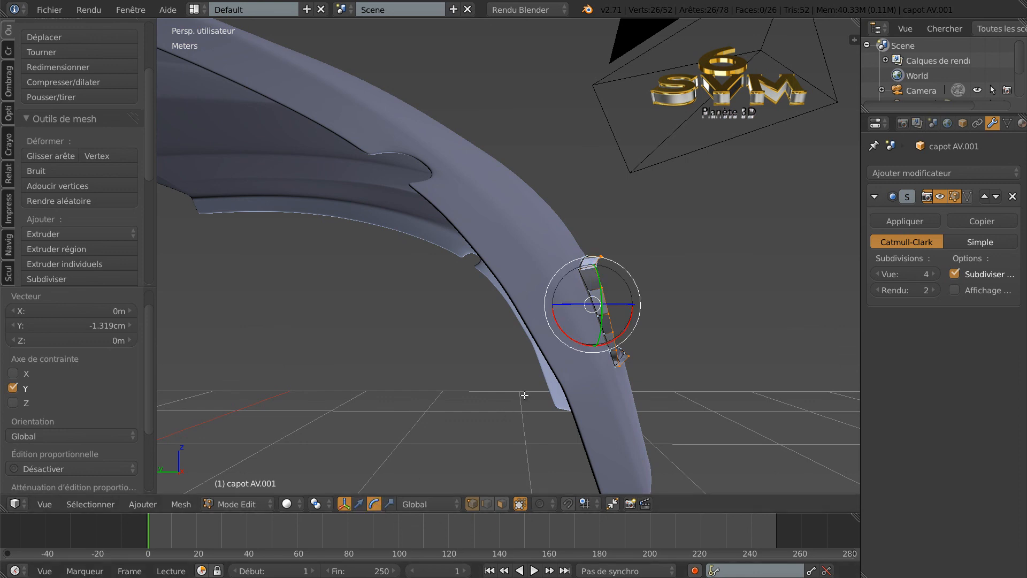
drag(629, 325, 629, 326)
Shift the extruded rim edge 6.894 mm along Y and select all vertices of the grille surround
click(360, 504)
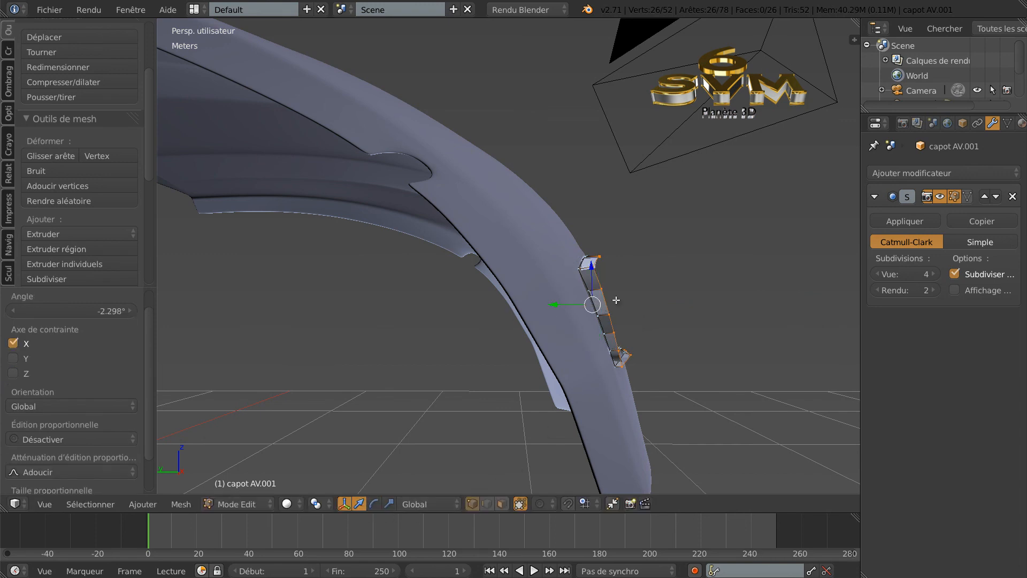
drag(556, 307, 553, 310)
middle_drag(716, 295, 676, 358)
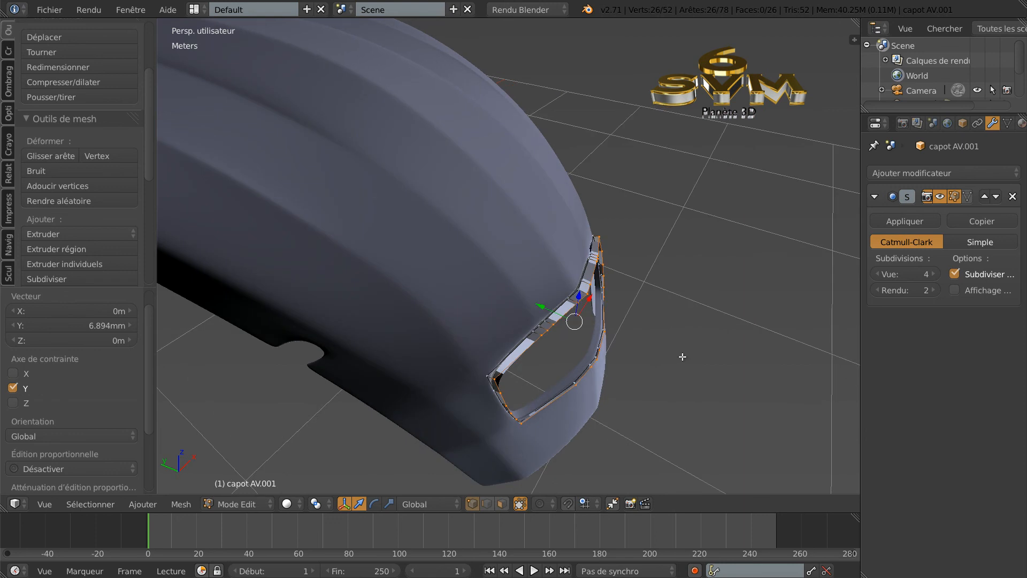
key(a)
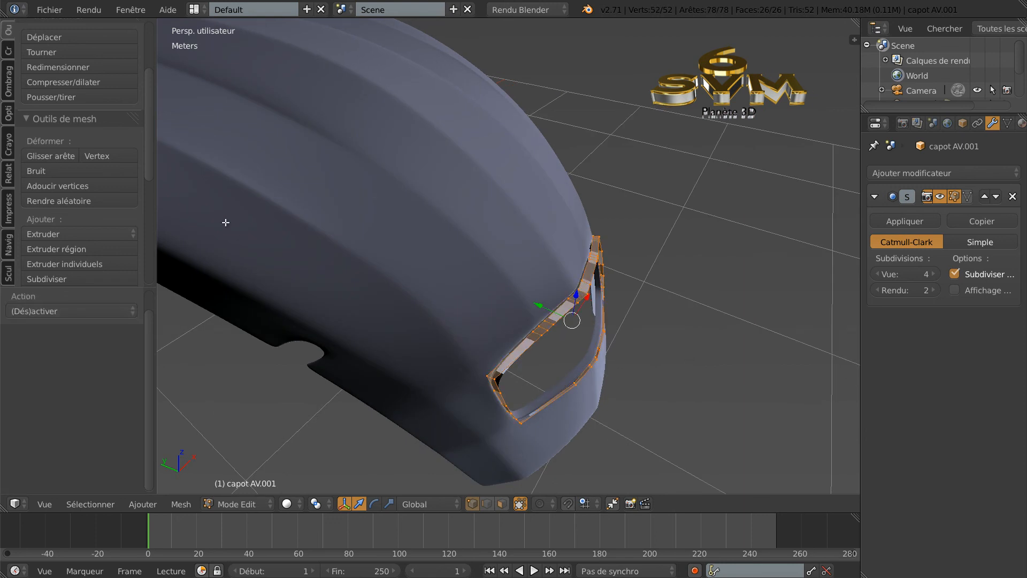
Recalculate the normals of the grille surround mesh and check the surround in Object Mode
click(10, 85)
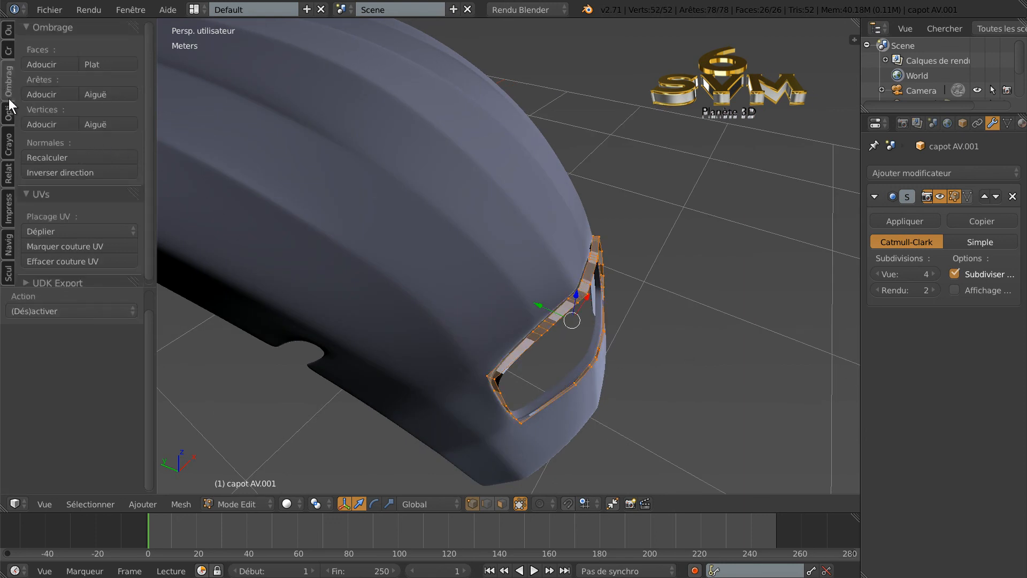
click(50, 157)
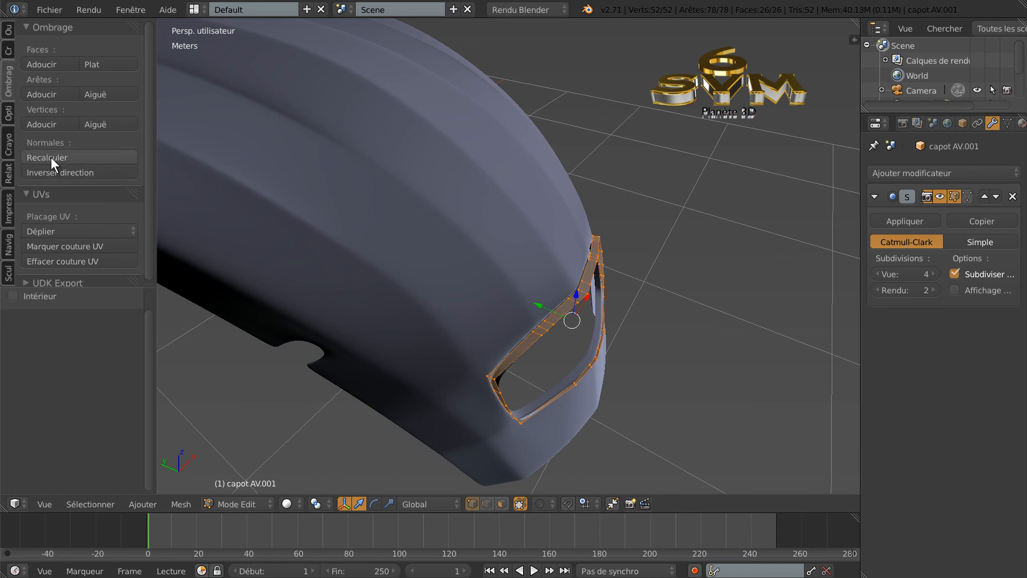
middle_drag(716, 365, 727, 303)
middle_drag(673, 370, 619, 402)
middle_drag(666, 435, 611, 455)
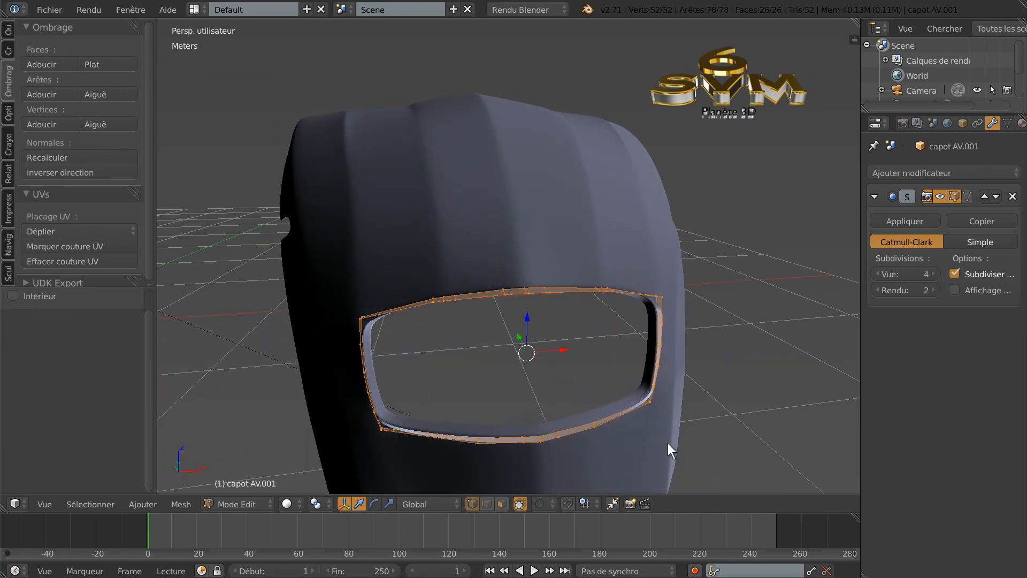
key(Tab)
middle_drag(691, 432, 676, 431)
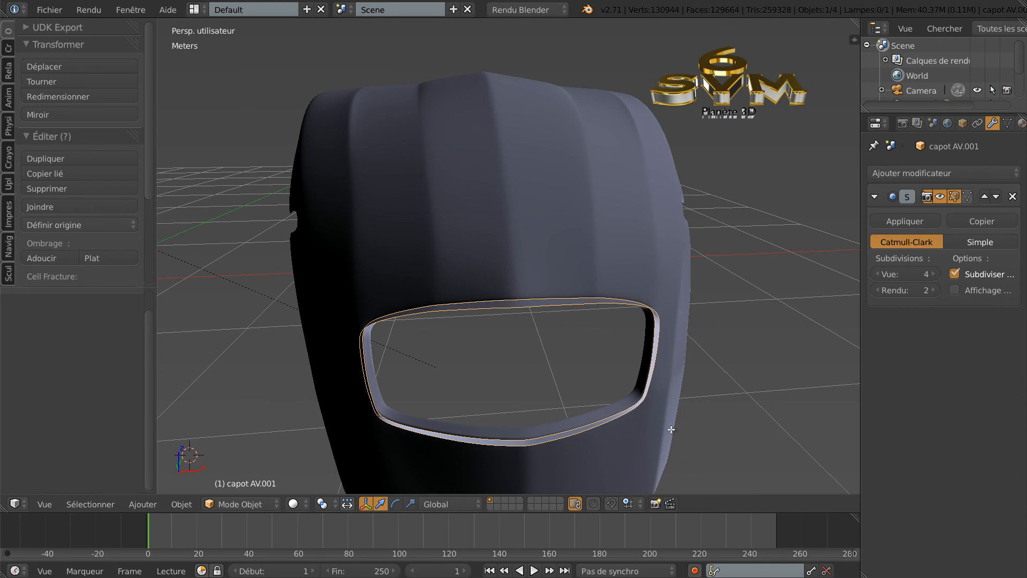
Select the vertices along the surround's bottom outer edge in Edit Mode and move them along Z
key(Tab)
shift+right_click(586, 440)
shift+right_click(544, 446)
shift+right_click(524, 448)
shift+right_click(514, 449)
shift+right_click(467, 451)
shift+right_click(378, 431)
middle_drag(476, 374, 490, 336)
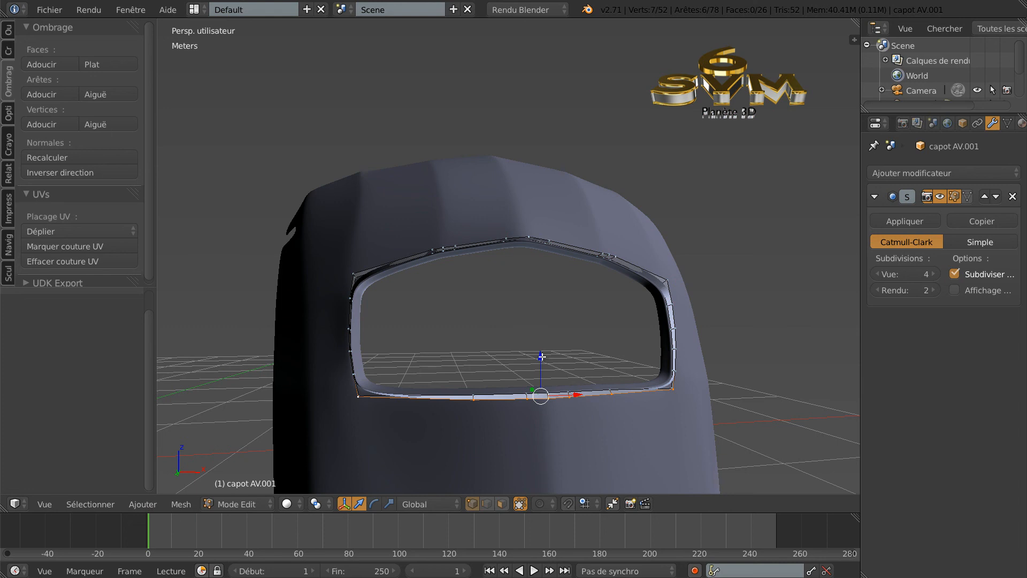
key(g)
key(z)
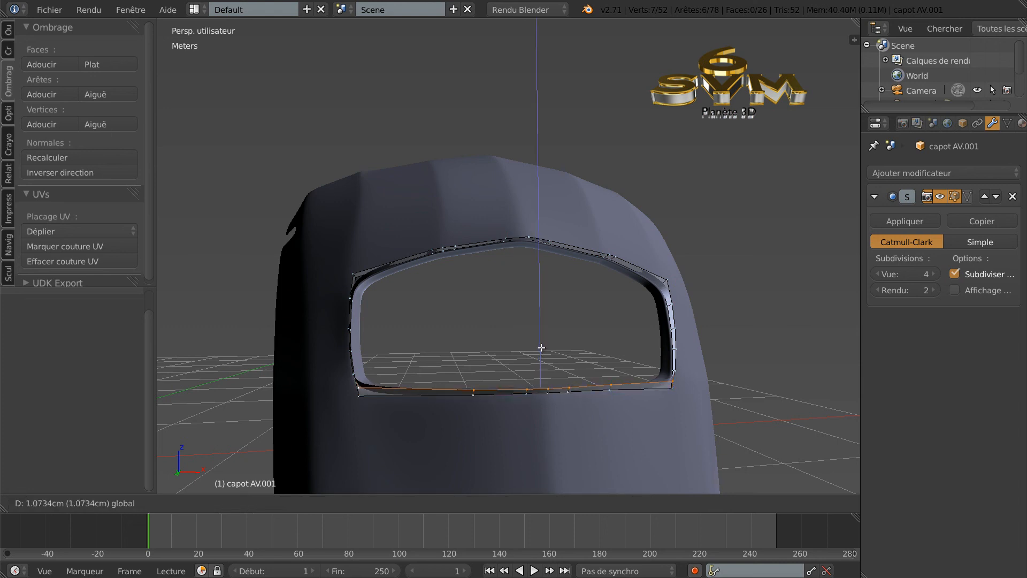
click(554, 345)
middle_drag(598, 344, 655, 338)
drag(639, 332, 639, 333)
Select all vertices along the upper edge of the surround's top bar, corner to corner, and relax them with LoopTools
middle_drag(665, 314, 589, 383)
middle_drag(541, 358, 542, 368)
right_click(376, 318)
key(g)
right_click(372, 312)
shift+right_click(426, 320)
shift+right_click(433, 329)
shift+right_click(444, 331)
shift+right_click(483, 336)
shift+right_click(500, 338)
shift+right_click(523, 334)
shift+right_click(575, 331)
shift+right_click(583, 330)
shift+right_click(589, 329)
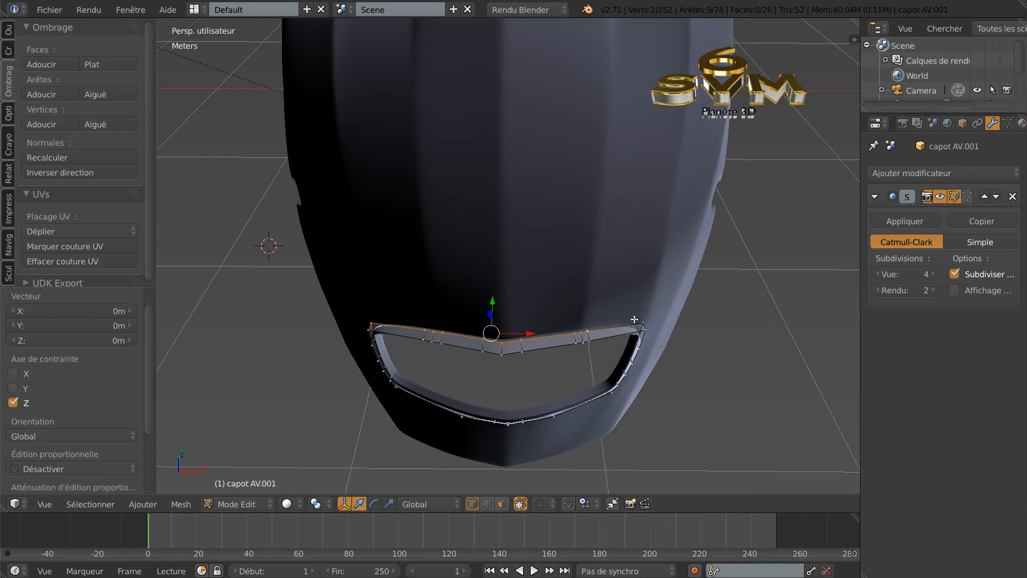
shift+right_click(640, 321)
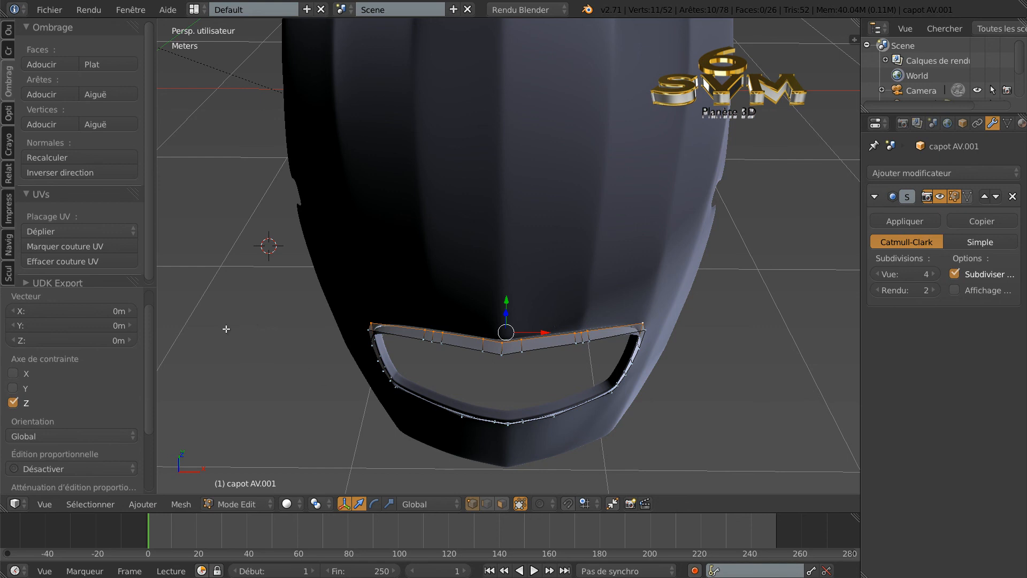
key(w)
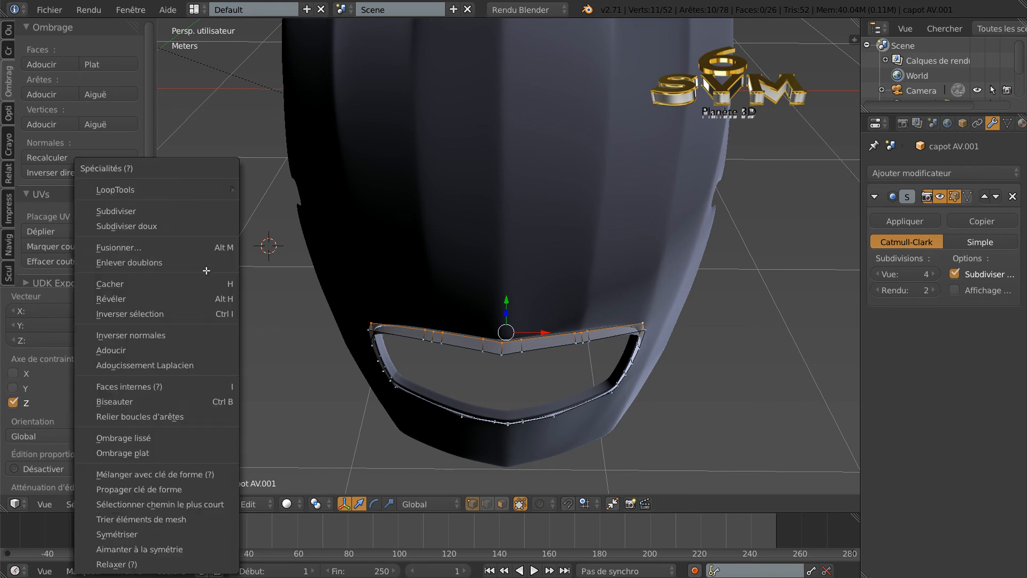
mouse_move(176, 191)
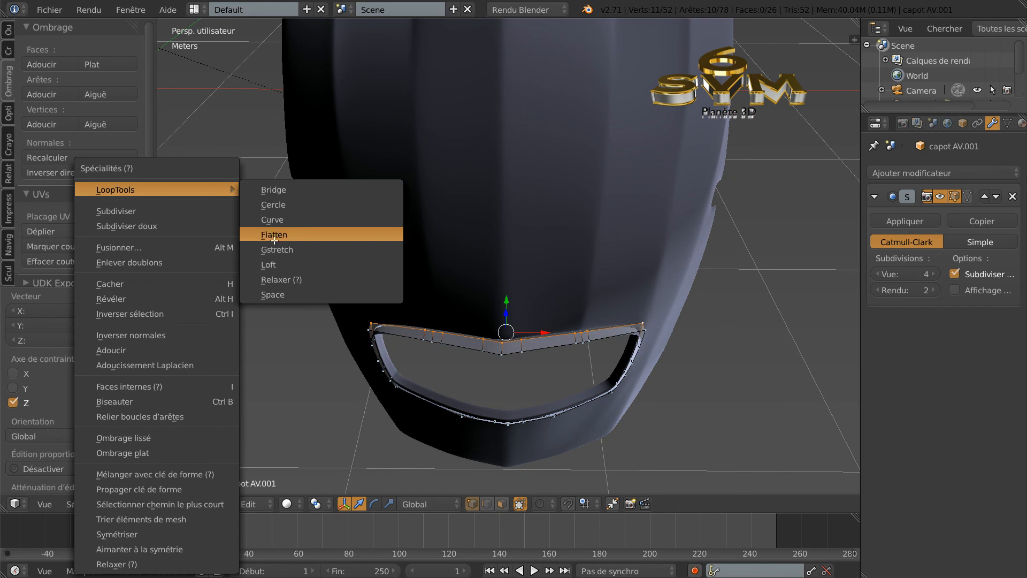
click(273, 280)
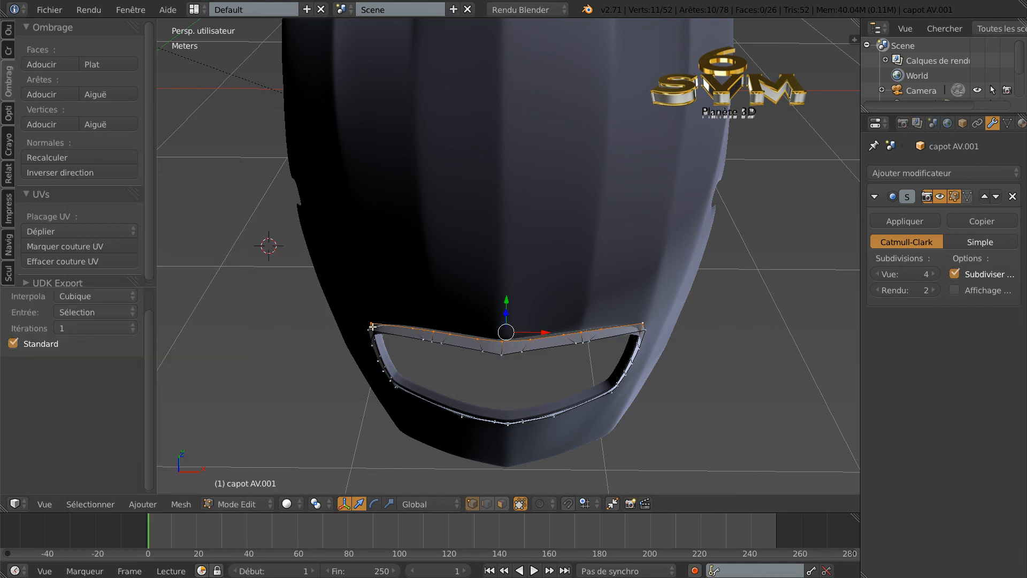
Select all vertices along the lower edge of the surround's top bar, corner to corner, and relax them with LoopTools
middle_drag(485, 320, 512, 333)
right_click(418, 377)
shift+right_click(471, 347)
shift+right_click(494, 343)
shift+right_click(515, 337)
shift+right_click(546, 317)
shift+right_click(574, 318)
shift+right_click(588, 306)
shift+right_click(540, 315)
middle_drag(592, 345, 561, 365)
shift+right_click(581, 340)
shift+right_click(594, 337)
shift+right_click(602, 338)
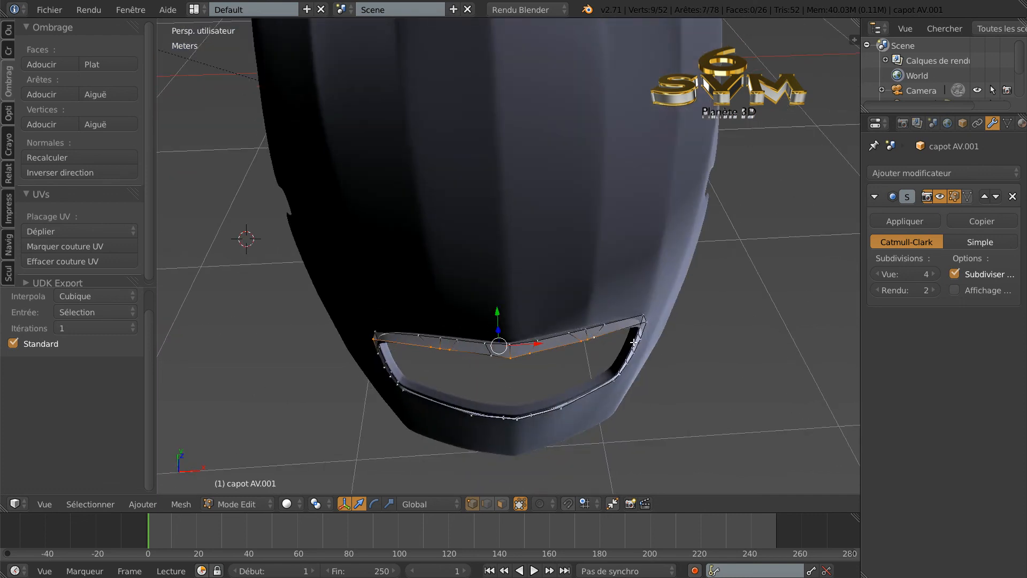
shift+right_click(645, 322)
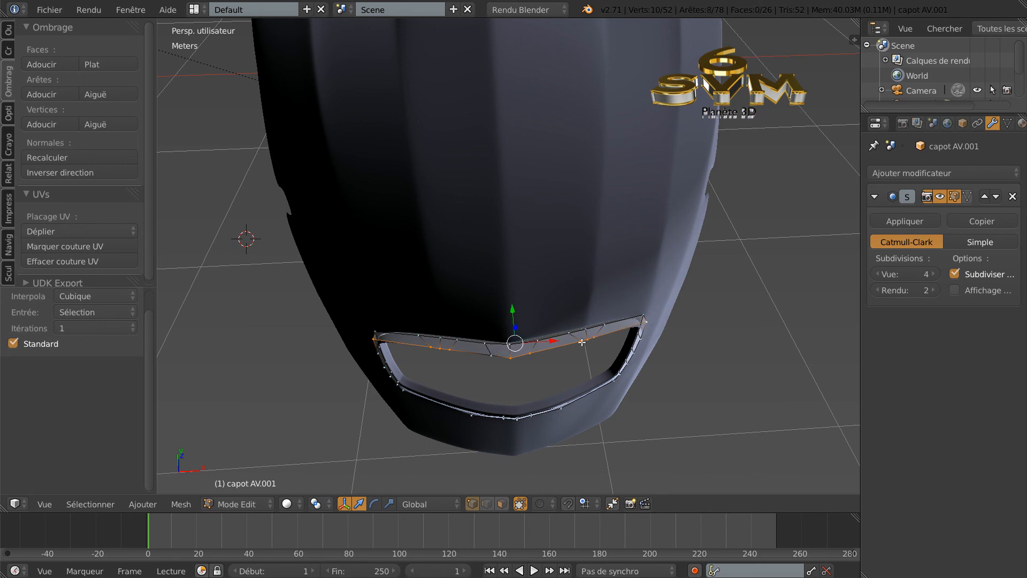
shift+right_click(490, 353)
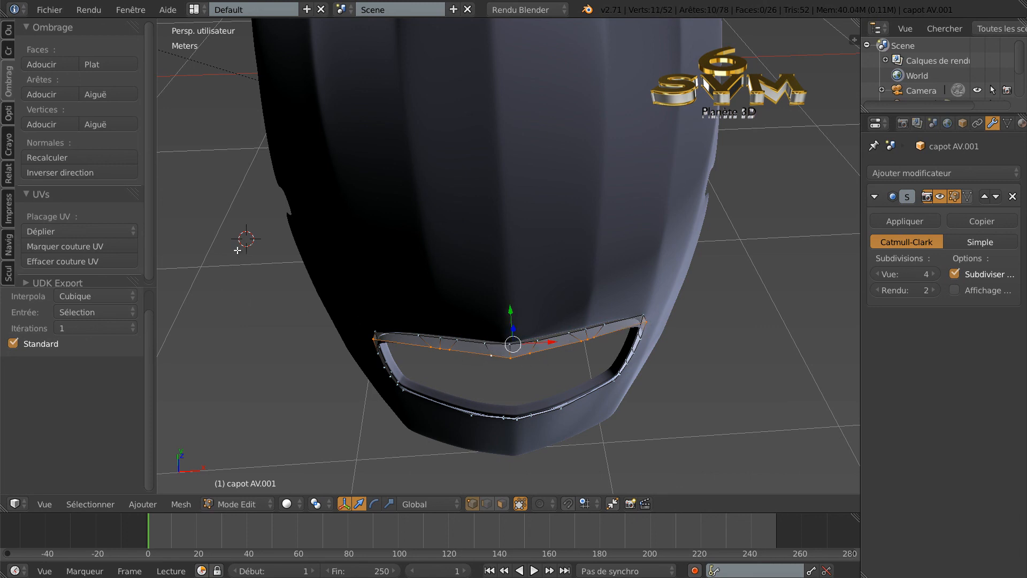
key(w)
mouse_move(204, 191)
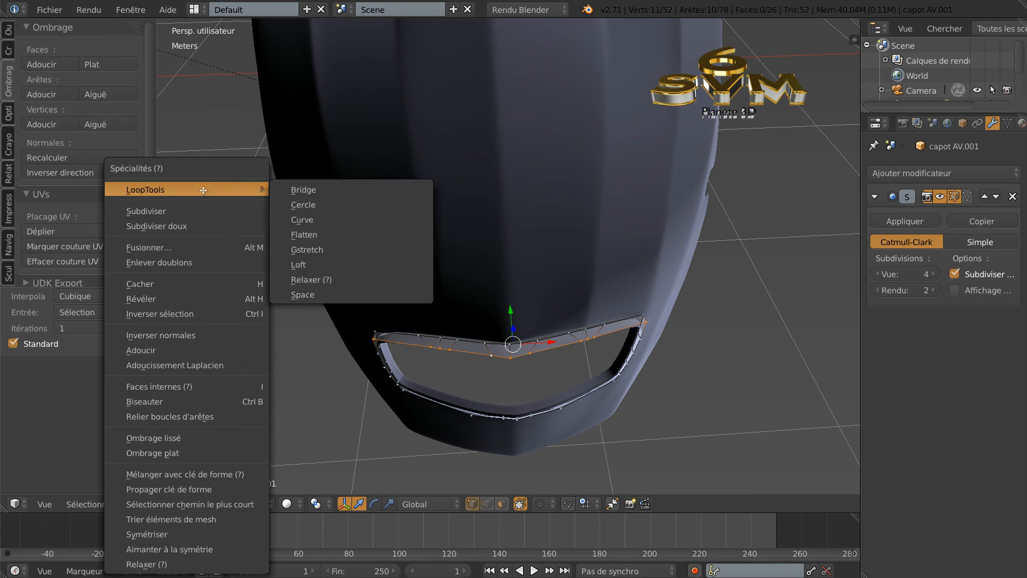
click(311, 279)
middle_drag(374, 339, 366, 244)
middle_drag(401, 289, 435, 272)
right_click(413, 238)
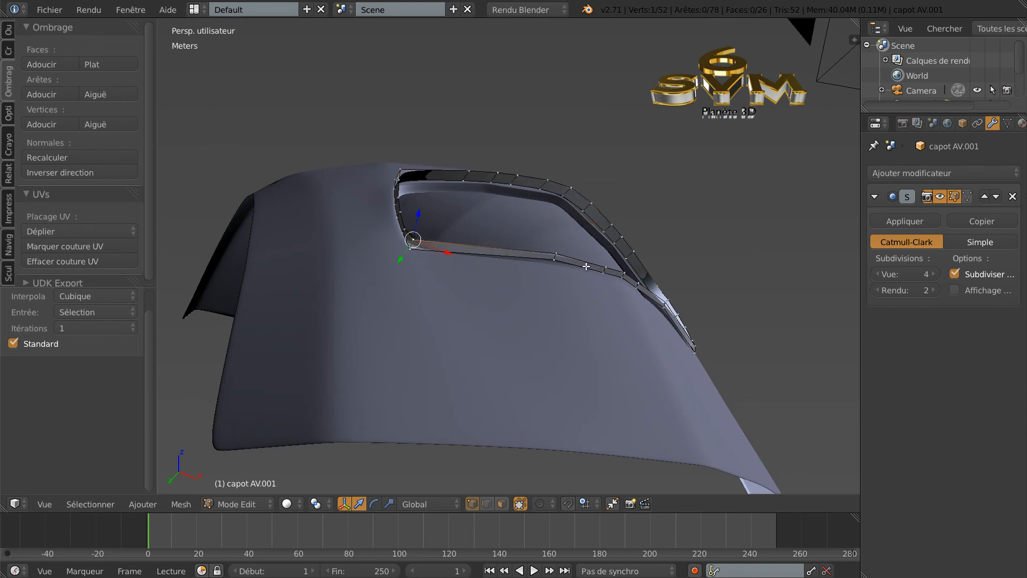
shift+right_click(557, 252)
shift+right_click(605, 263)
middle_drag(605, 262, 609, 261)
Select the vertices along the outer edge of the surround's bottom bar, corner to corner, and relax them with LoopTools
right_click(367, 261)
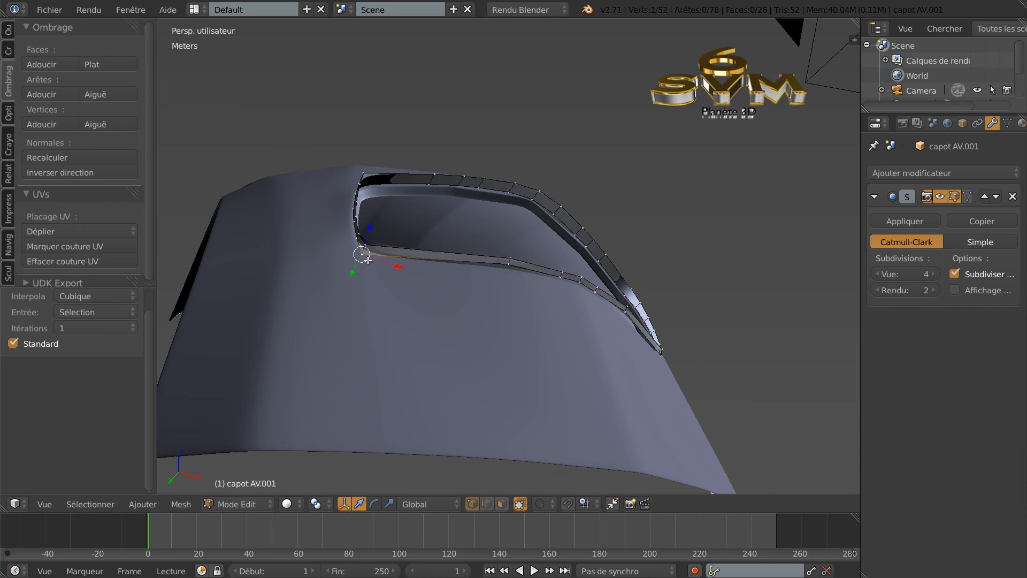
shift+right_click(509, 269)
shift+right_click(563, 283)
shift+right_click(581, 278)
shift+right_click(596, 289)
mouse_move(617, 318)
middle_down()
mouse_move(569, 318)
mouse_move(621, 354)
mouse_move(616, 326)
middle_up()
shift+right_click(561, 297)
shift+right_click(649, 326)
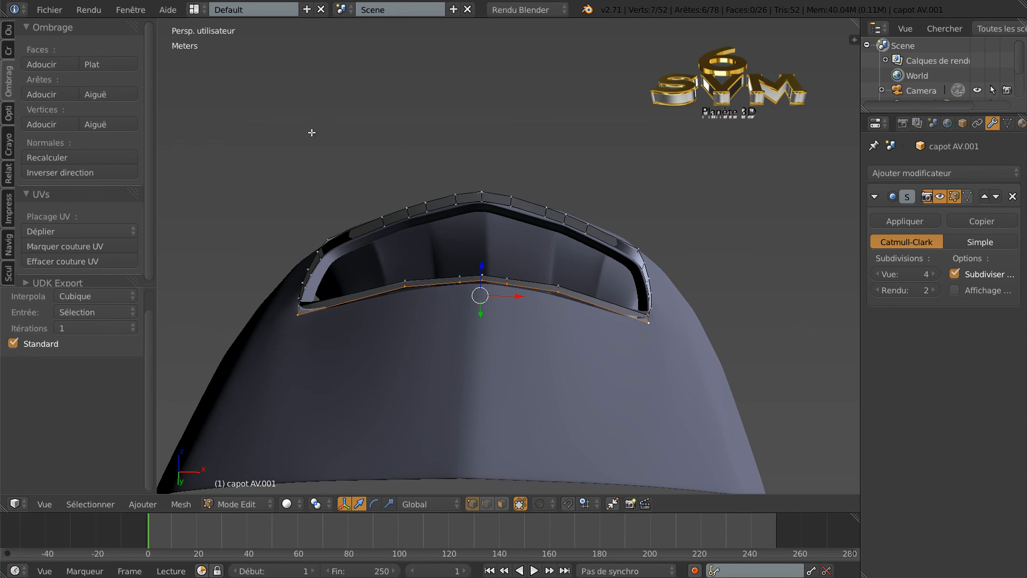
key(w)
mouse_move(306, 133)
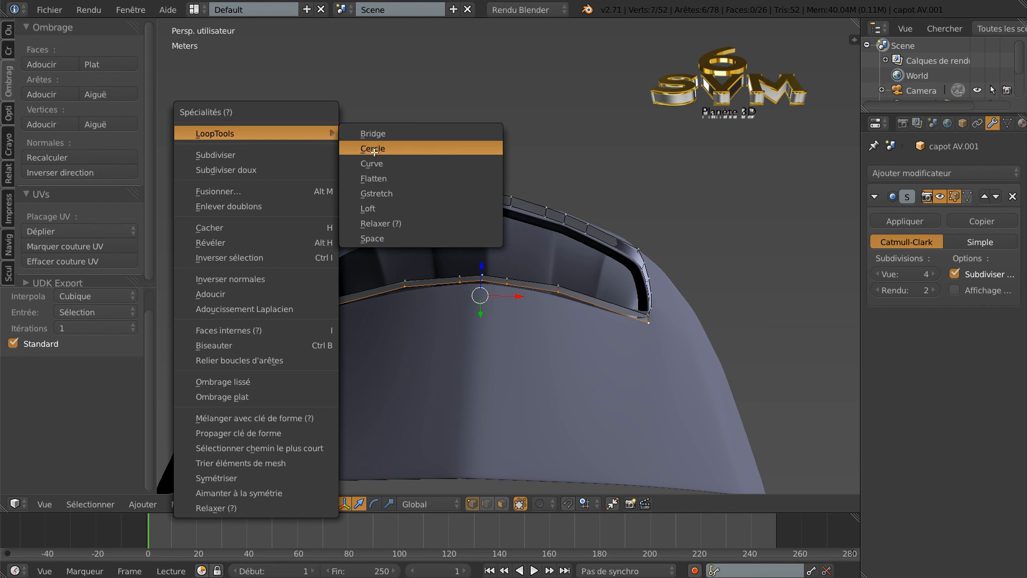
click(377, 225)
Select the vertices along the inner edge of the surround's bottom bar, corner to corner, and relax them with LoopTools
middle_drag(402, 275, 429, 281)
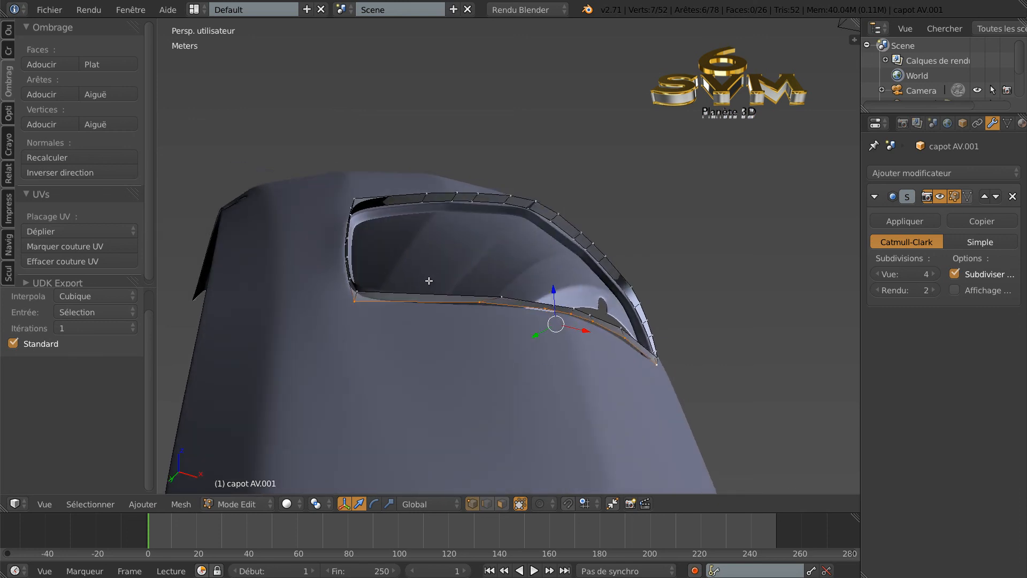
right_click(364, 294)
shift+right_click(502, 296)
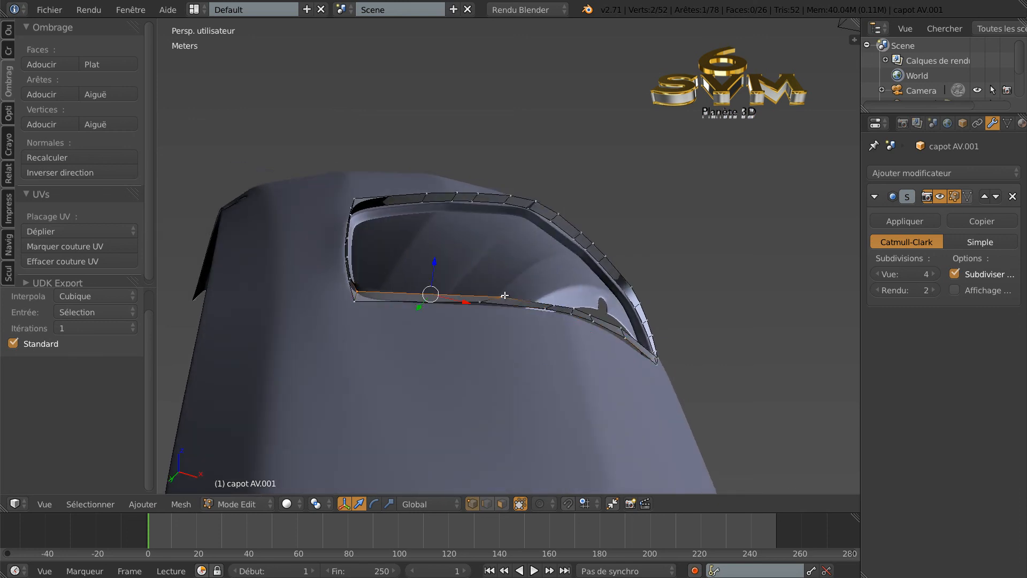
middle_drag(537, 287, 464, 268)
shift+right_click(420, 293)
shift+right_click(449, 291)
shift+right_click(473, 294)
shift+right_click(522, 302)
shift+right_click(602, 330)
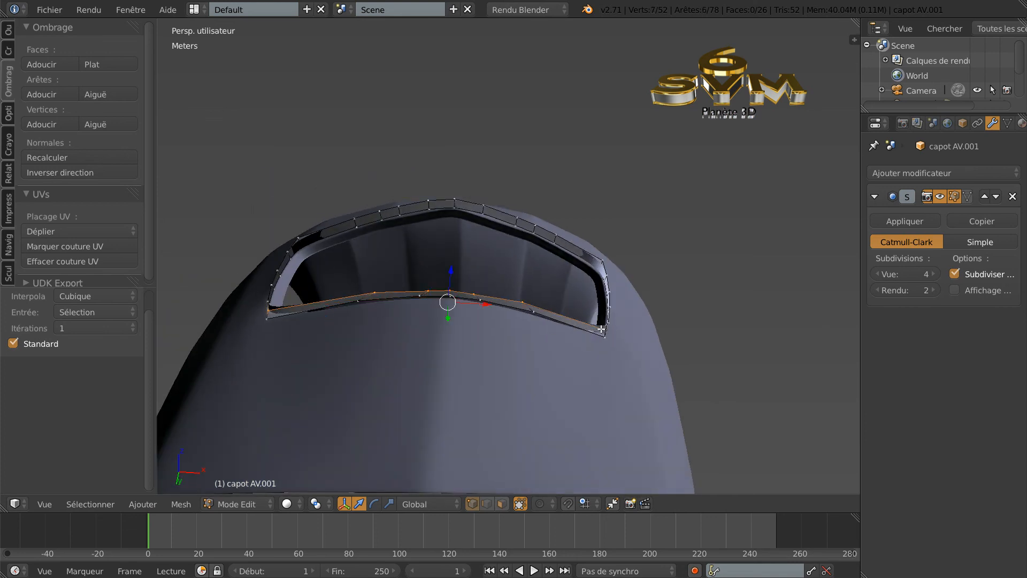
middle_drag(570, 305, 455, 292)
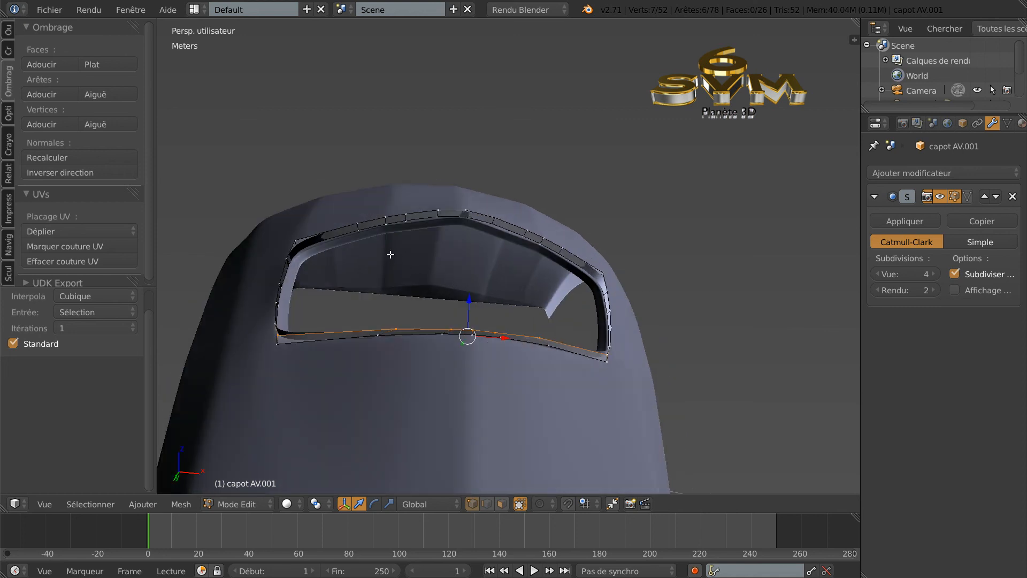
key(w)
mouse_move(377, 191)
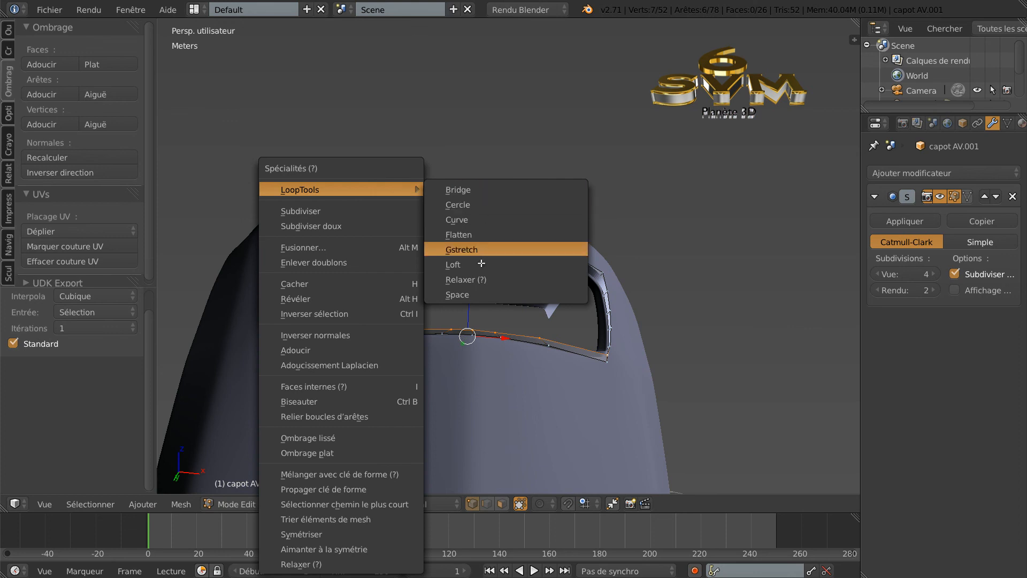
click(465, 279)
Set the viewport subdivision level of the surround's Subdivision Surface modifier to 0
middle_drag(541, 289, 528, 264)
middle_drag(541, 223, 643, 276)
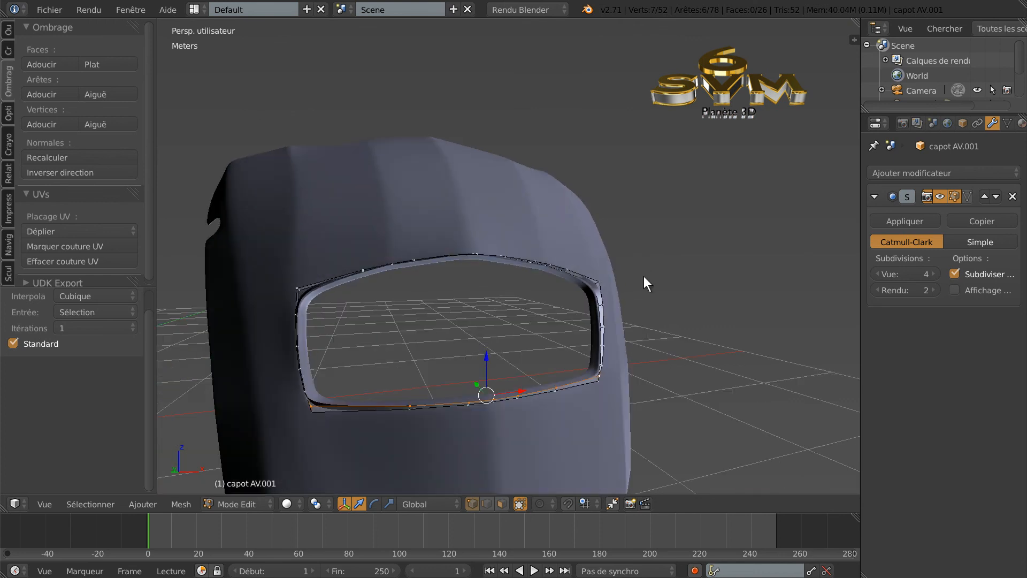
click(877, 271)
click(876, 271)
click(876, 272)
click(877, 274)
Select the outer-edge vertices on the surround's +X side, from top to bottom corner, and relax them with LoopTools
middle_drag(779, 286, 700, 286)
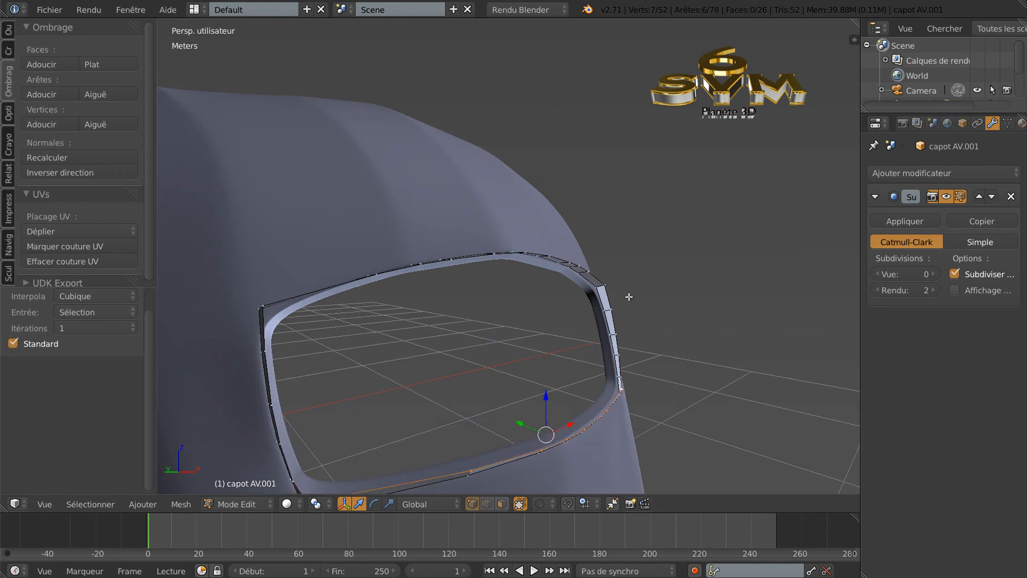
right_click(596, 288)
shift+right_click(604, 309)
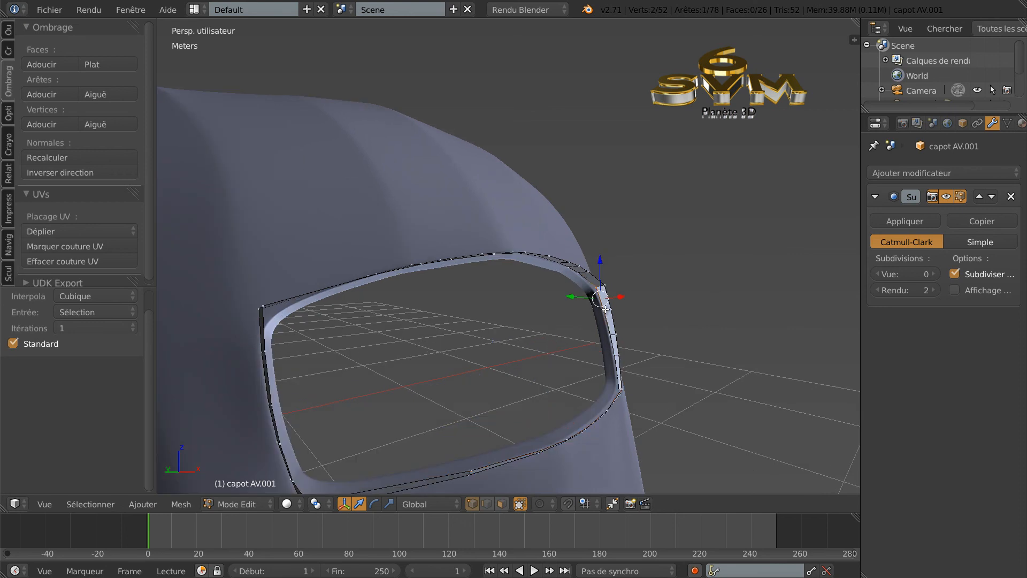
shift+right_click(609, 344)
shift+right_click(617, 381)
shift+right_click(615, 377)
middle_drag(683, 365, 573, 329)
shift+right_click(522, 372)
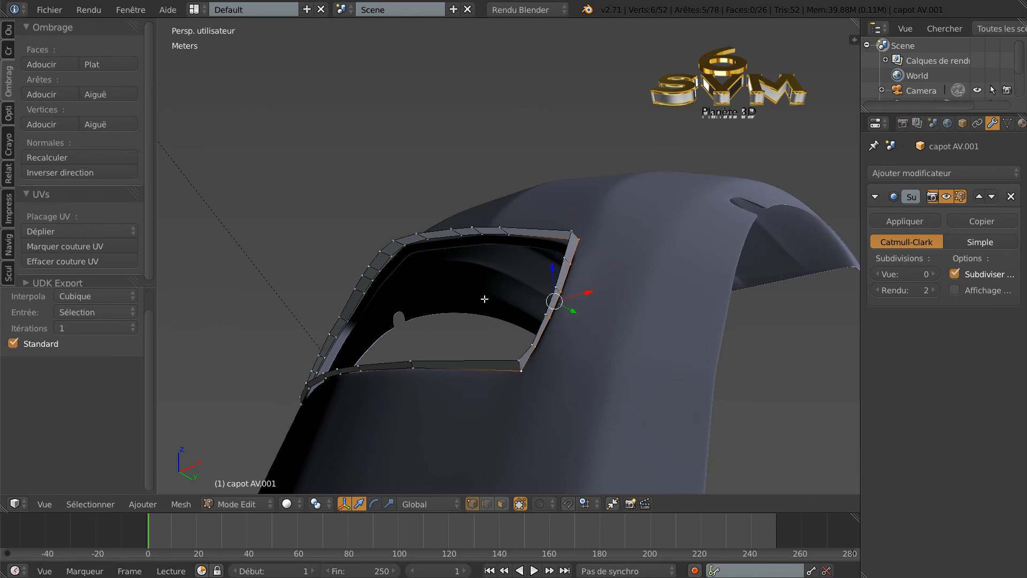
key(w)
mouse_move(506, 190)
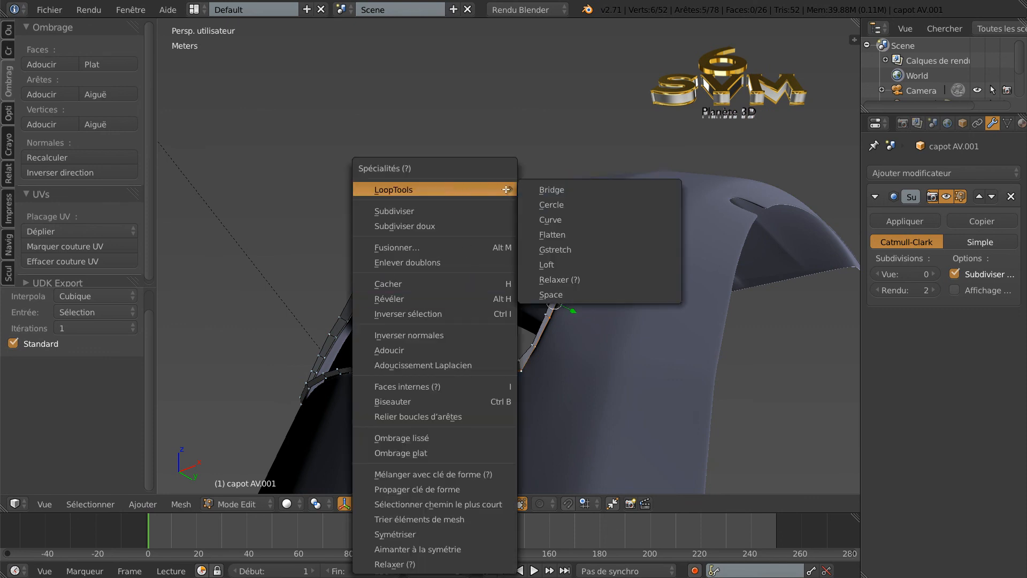
click(553, 280)
Select the inner-edge vertices on the surround's +X side, from top to bottom corner, and relax them with LoopTools
middle_drag(610, 310, 600, 309)
right_click(569, 252)
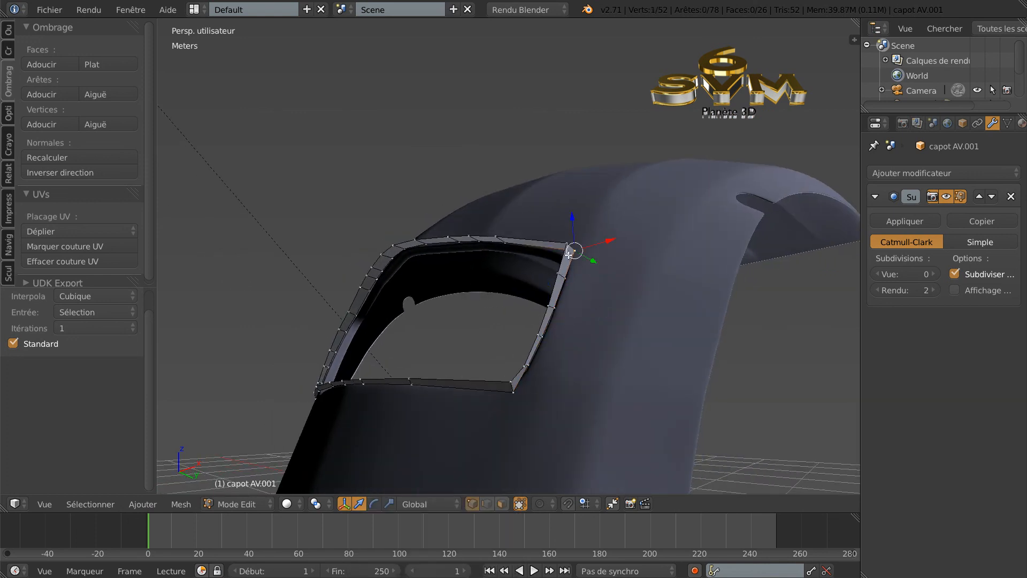
right_click(567, 244)
shift+right_click(560, 274)
shift+right_click(547, 307)
shift+right_click(539, 332)
shift+right_click(523, 364)
shift+right_click(513, 377)
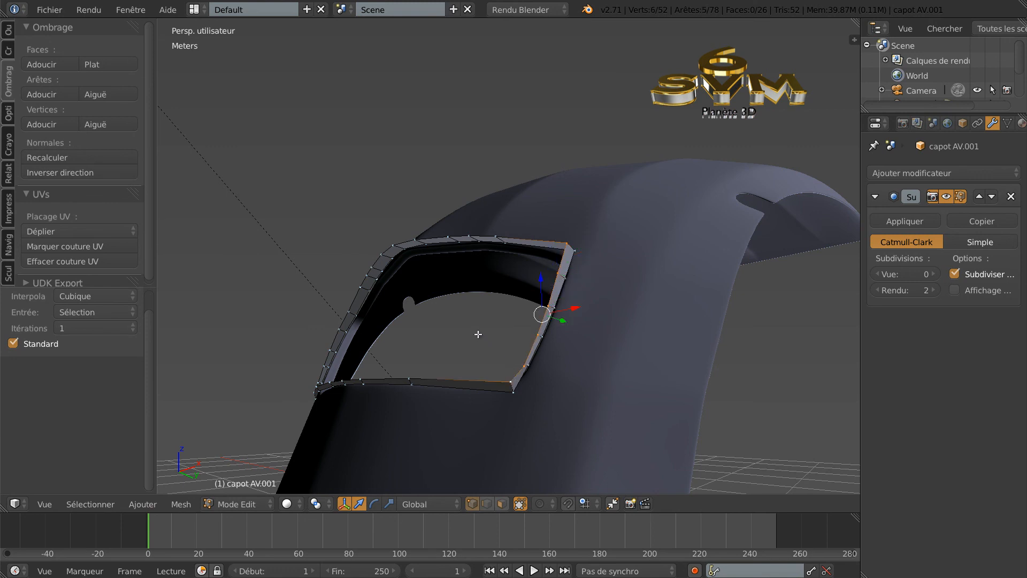
key(w)
mouse_move(471, 189)
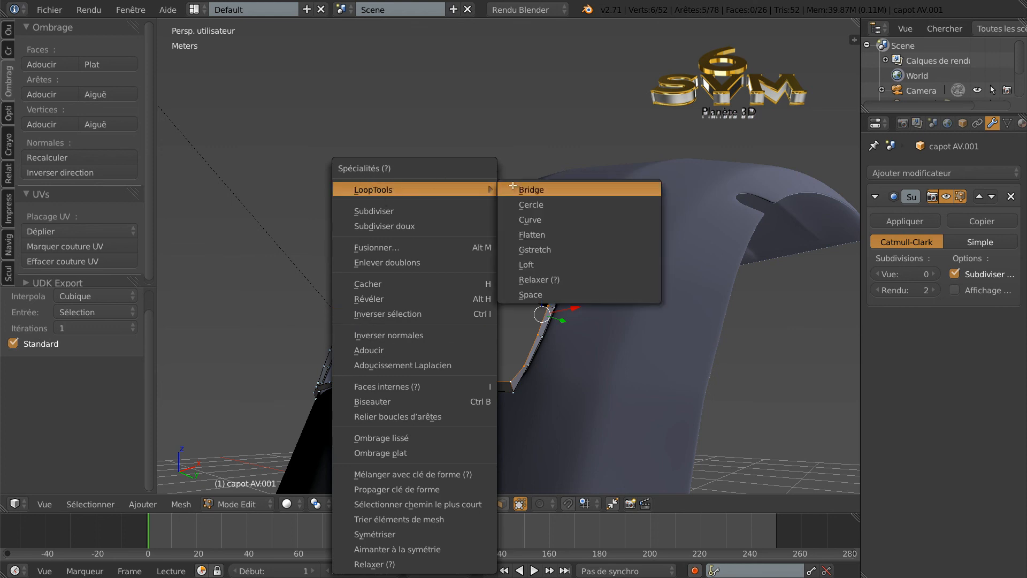
click(536, 281)
Select the outer-edge vertices on the surround's -X side, from top to bottom corner, and relax them with LoopTools
middle_drag(471, 286, 569, 312)
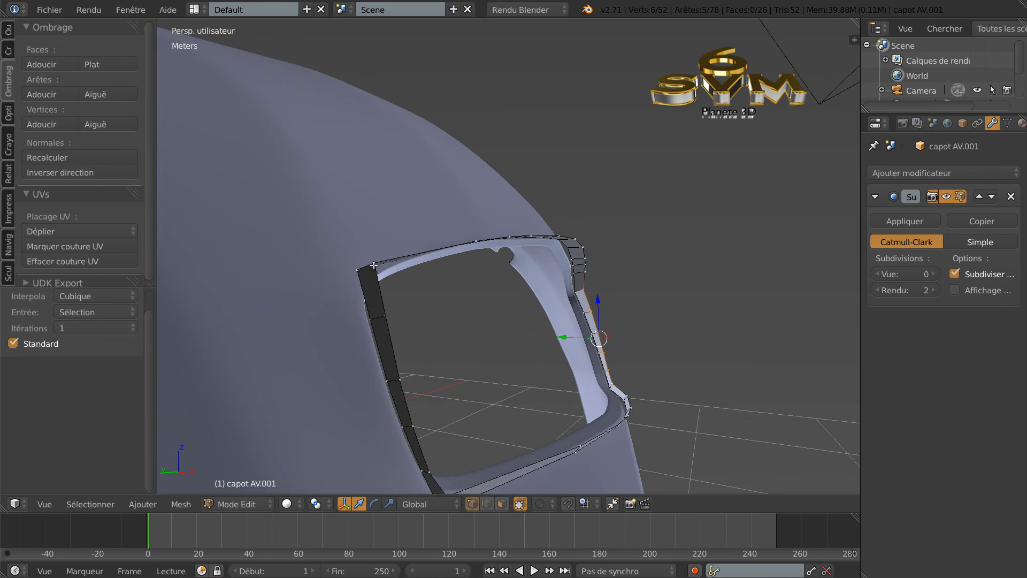
right_click(360, 275)
shift+right_click(370, 319)
shift+right_click(386, 380)
shift+right_click(398, 423)
middle_drag(412, 418, 447, 360)
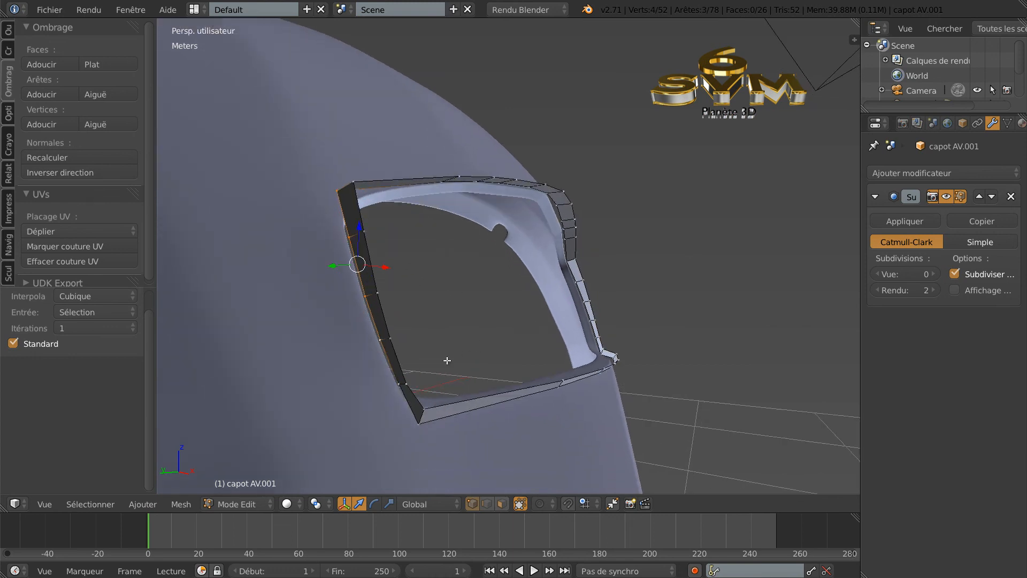
shift+right_click(402, 397)
shift+right_click(420, 426)
key(w)
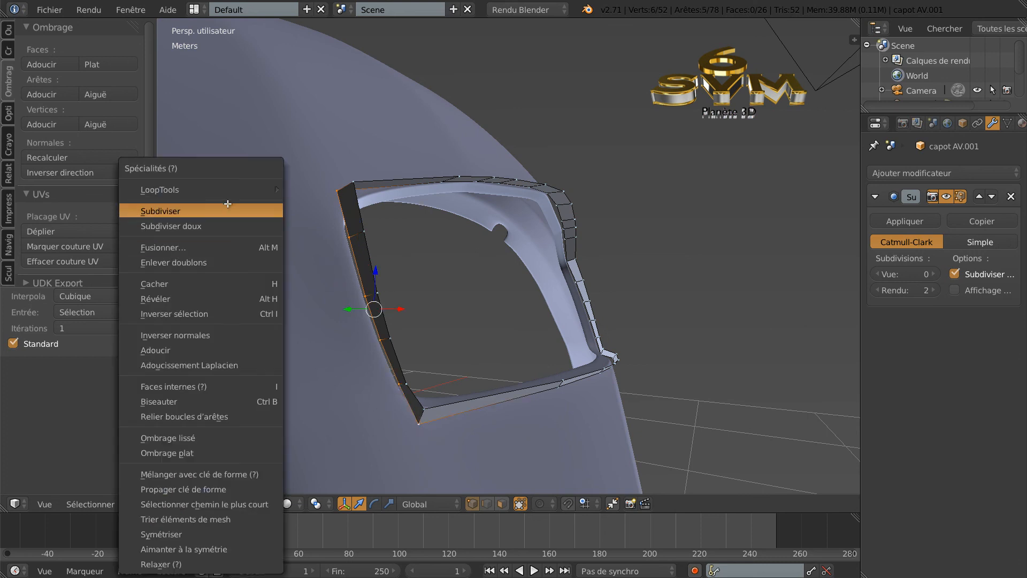
mouse_move(259, 193)
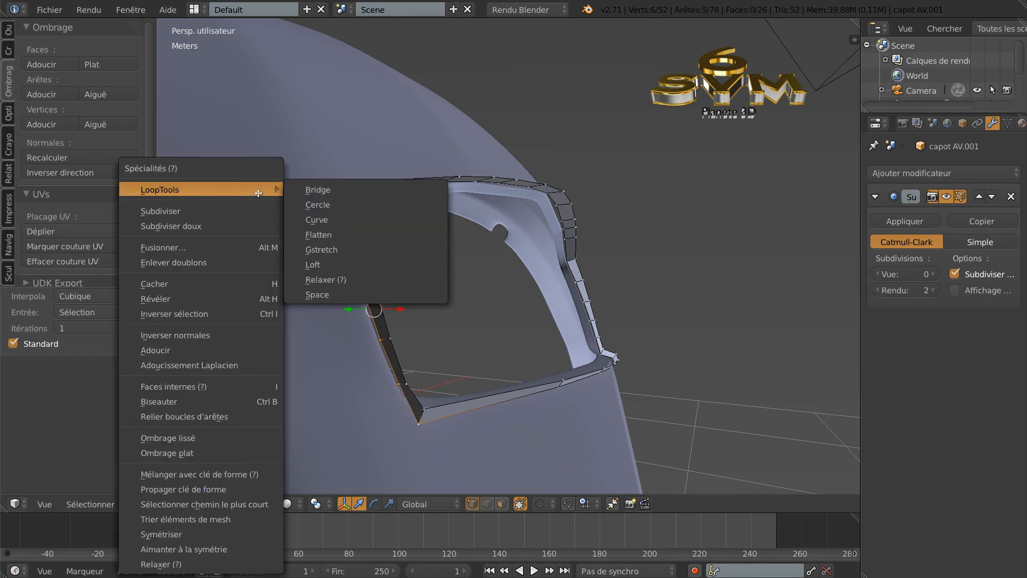
click(300, 280)
Select the inner-edge vertices on the surround's -X side, from top to bottom corner, and relax them with LoopTools
right_click(371, 230)
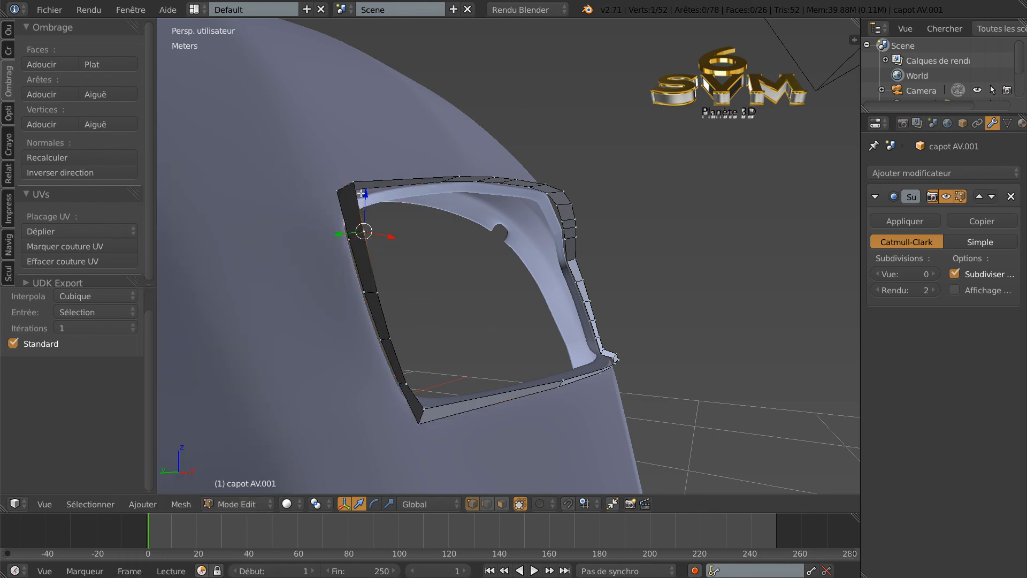
shift+right_click(355, 183)
shift+right_click(385, 294)
shift+right_click(402, 349)
shift+right_click(408, 381)
shift+right_click(423, 408)
key(w)
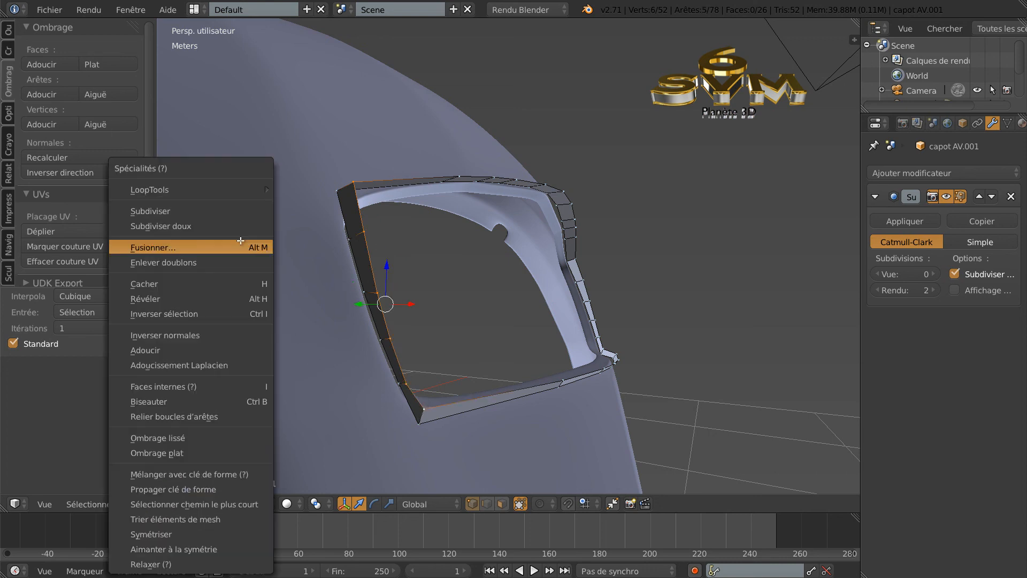
mouse_move(214, 188)
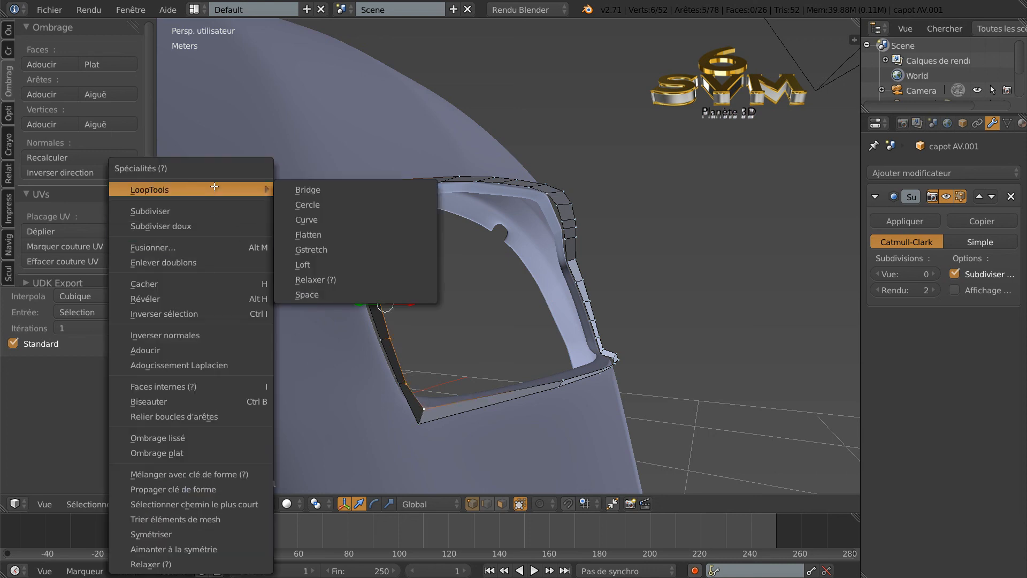
click(298, 280)
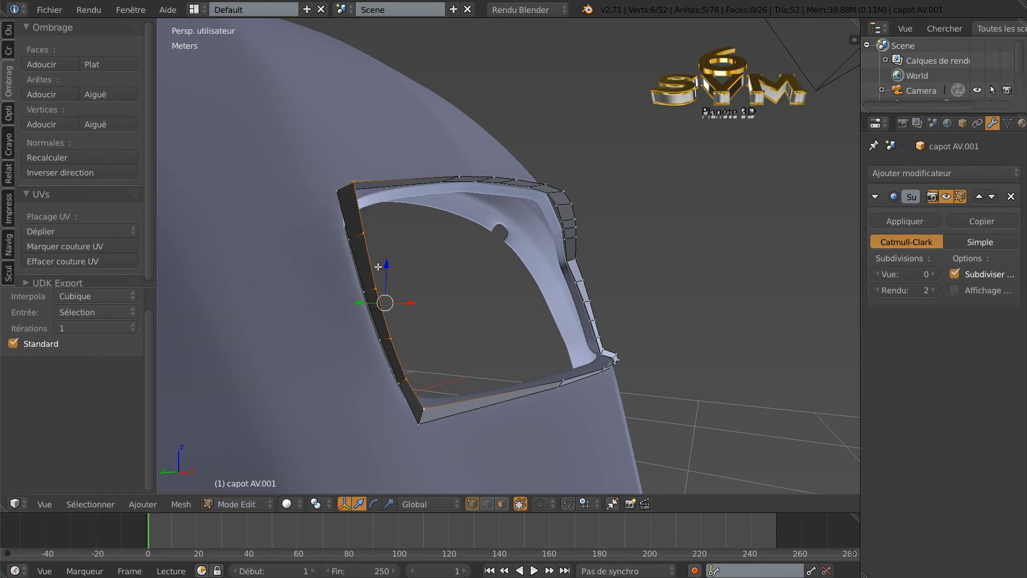
Switch to XnView to examine the grille surround's profile in calandre-2cv-verte.jpg, and return to the Blender model
middle_drag(451, 322, 598, 350)
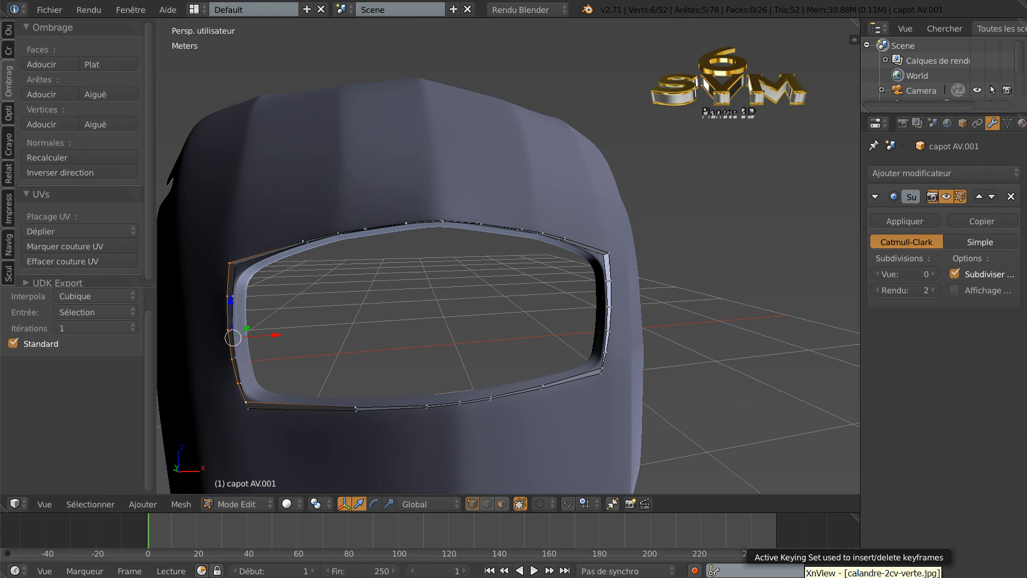
click(872, 576)
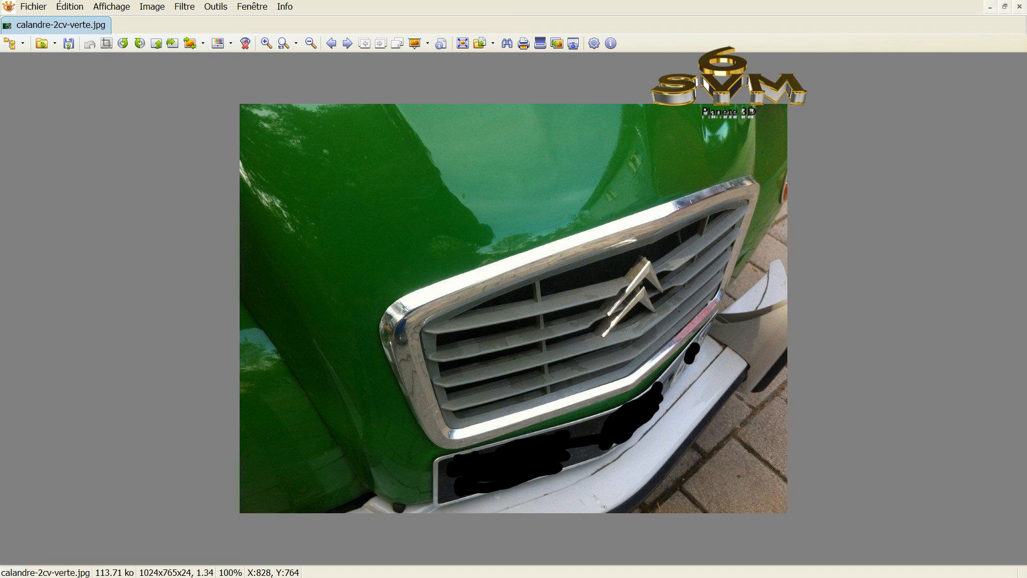
click(638, 577)
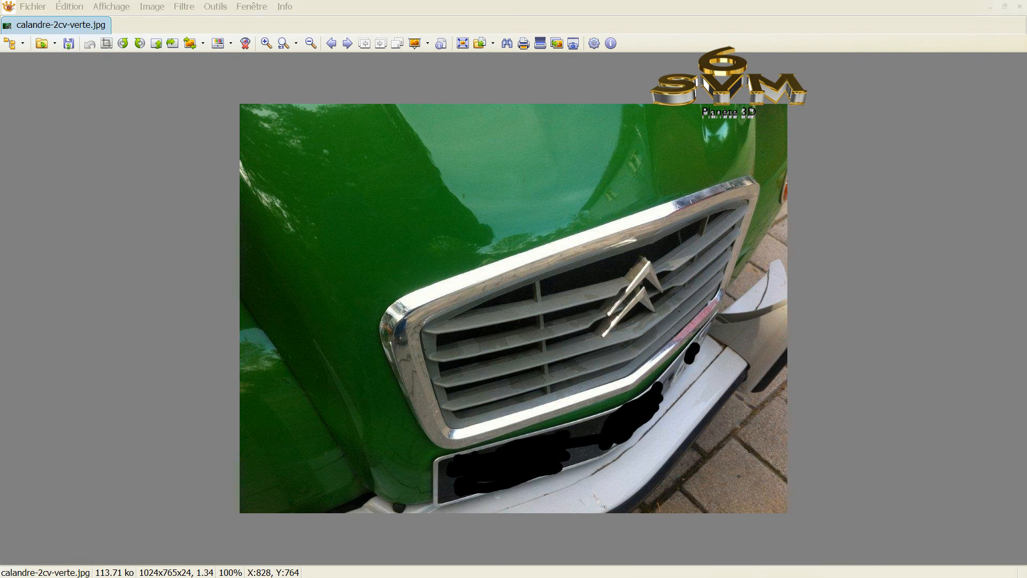
middle_drag(672, 417, 710, 418)
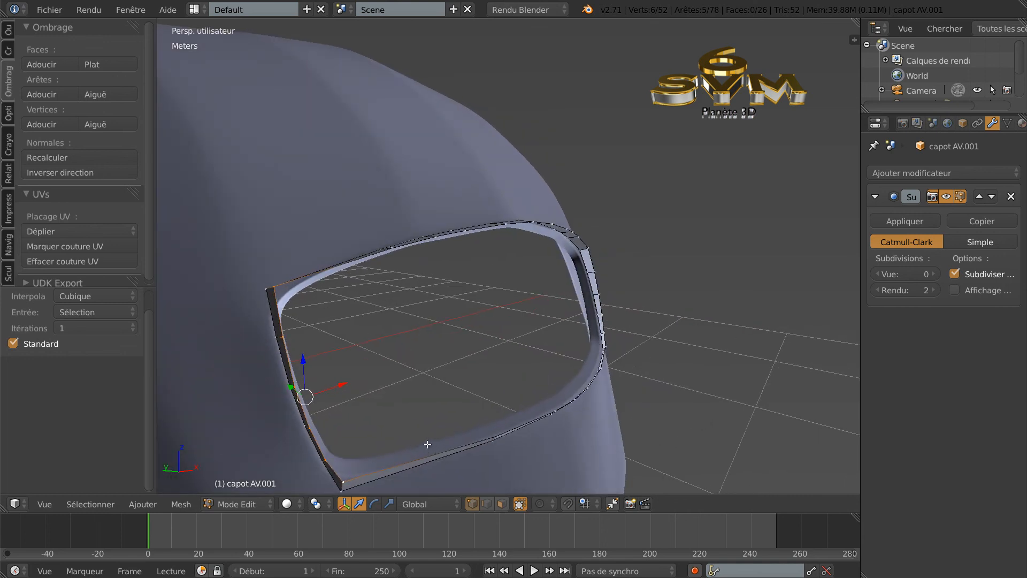
Extrude the surround's whole inner edge loop towards the opening's centre, scaled to 0.855, and rescale the new loop by 1.029
middle_drag(324, 290, 456, 362)
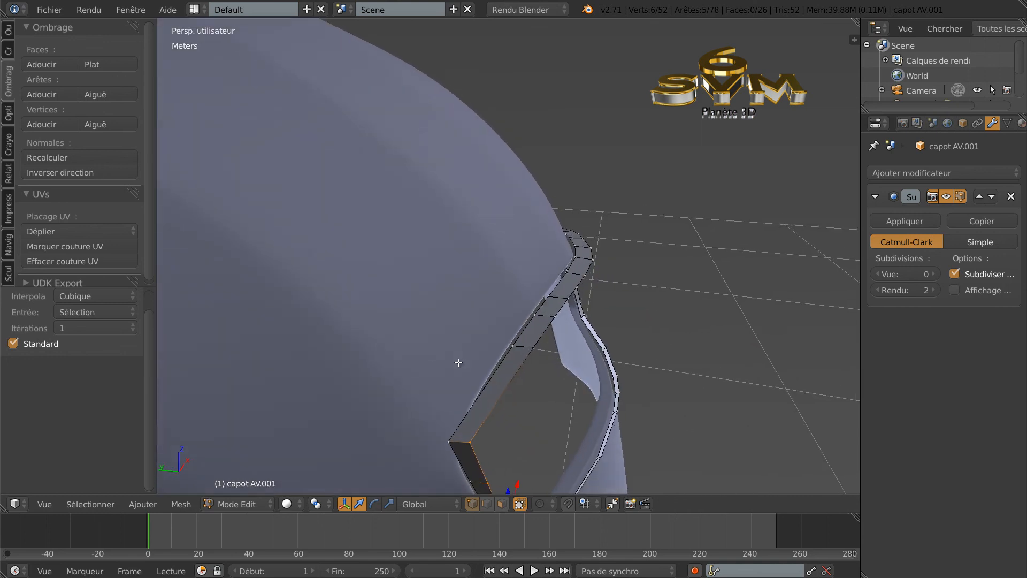
alt+right_click(515, 370)
middle_drag(592, 403, 507, 390)
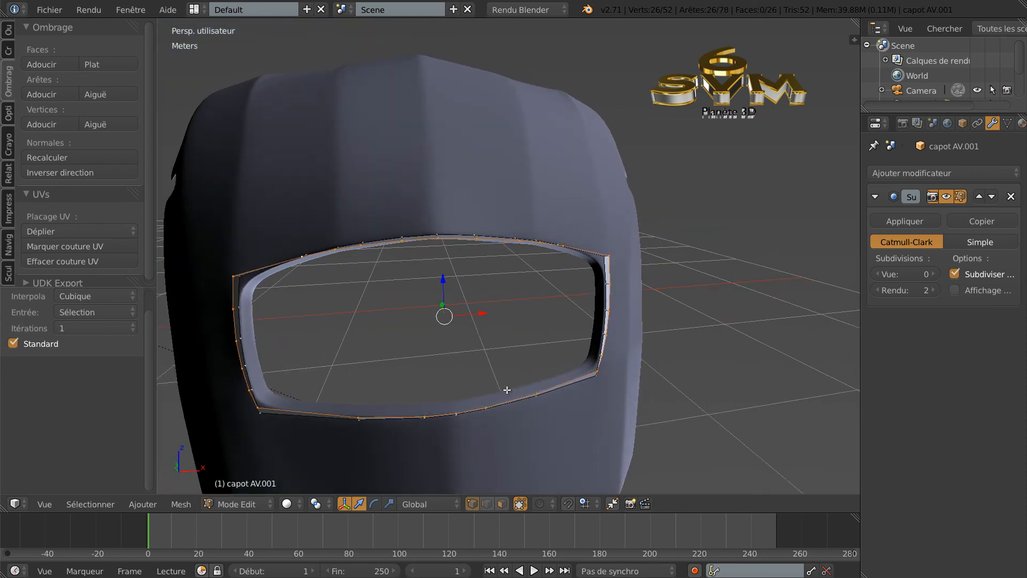
key(e)
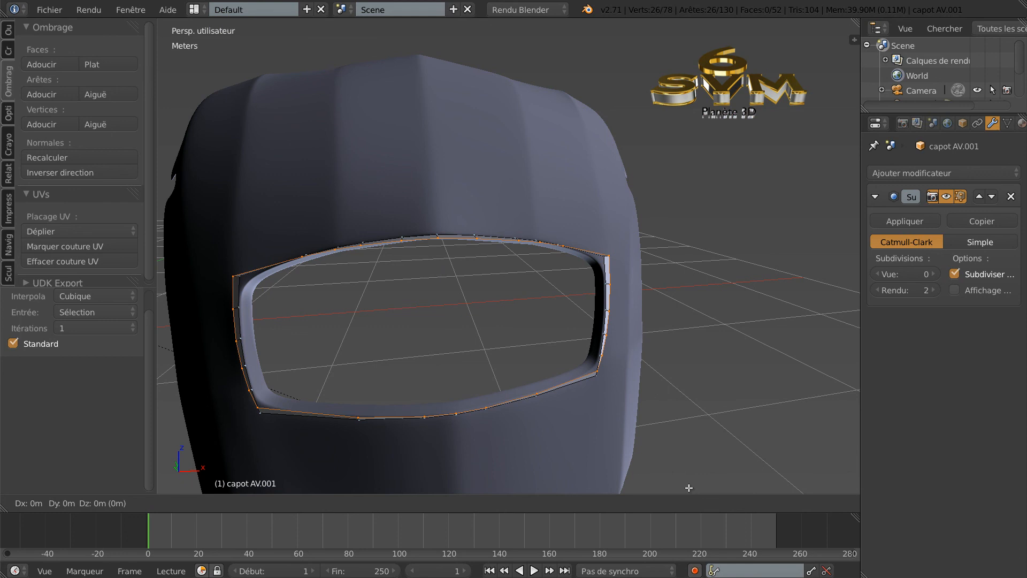
key(s)
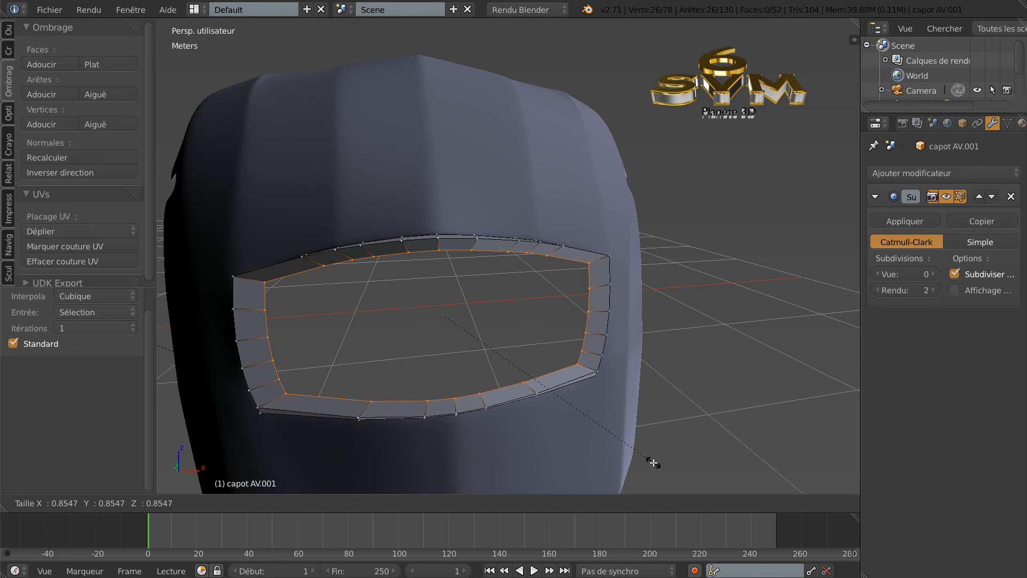
click(654, 462)
mouse_move(689, 443)
middle_down()
mouse_move(738, 436)
mouse_move(676, 447)
middle_up()
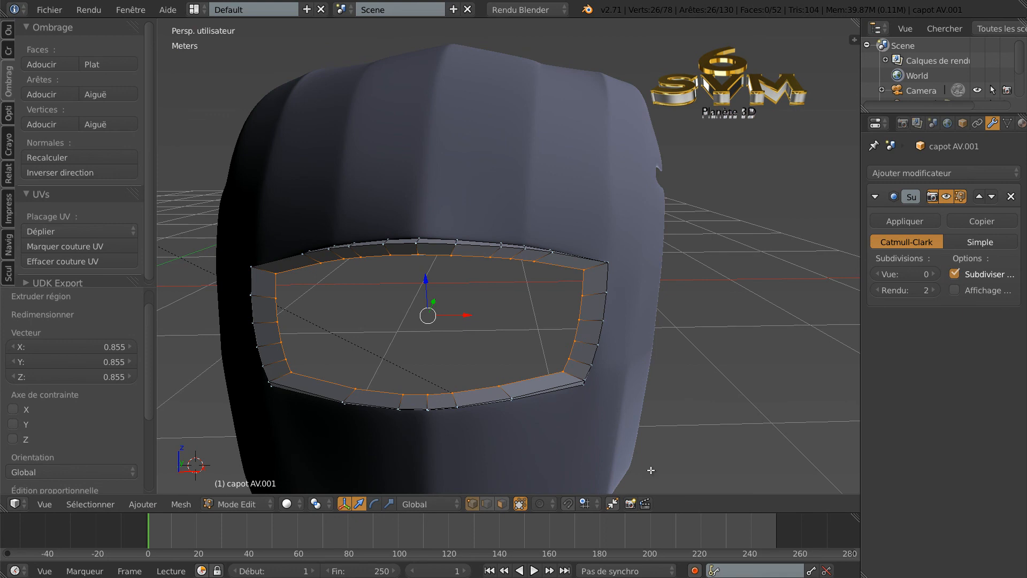
key(s)
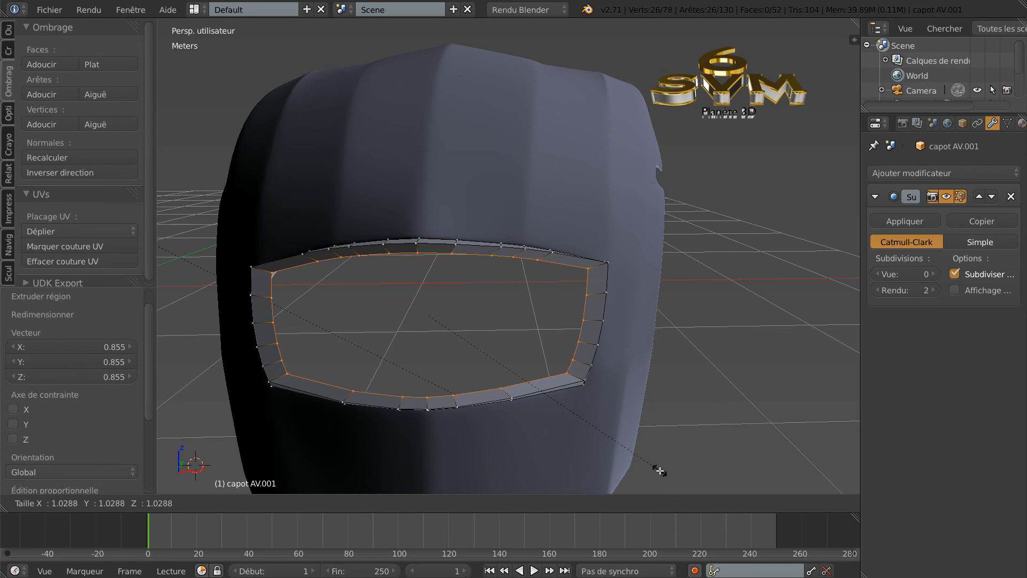
click(659, 470)
Compare the surround's width with calandre-2cv-verte.jpg and the front-view photo of the bare grille, and return to Blender
mouse_move(651, 440)
middle_down()
mouse_move(687, 435)
mouse_move(663, 447)
mouse_move(642, 428)
middle_up()
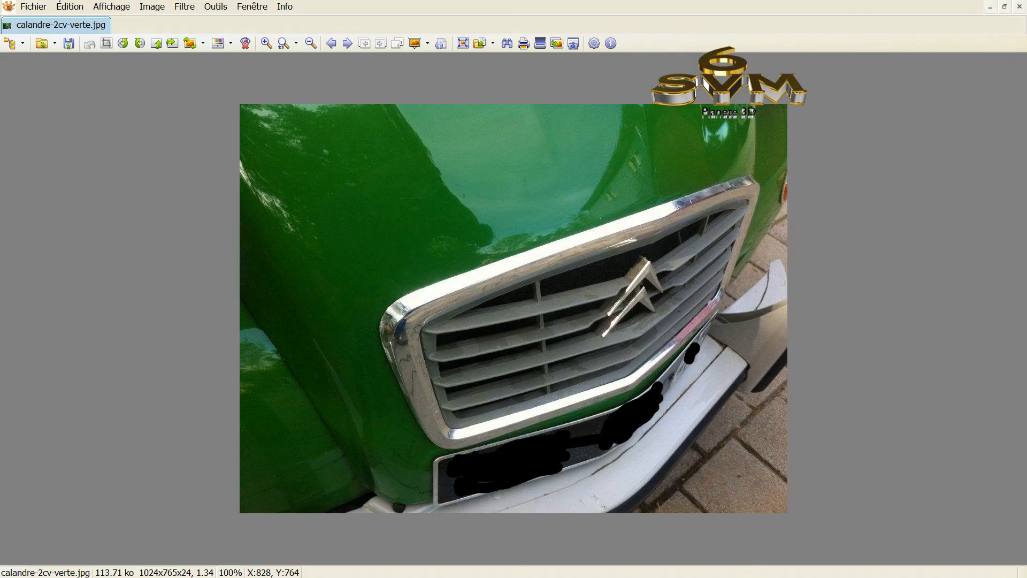
click(786, 577)
click(882, 577)
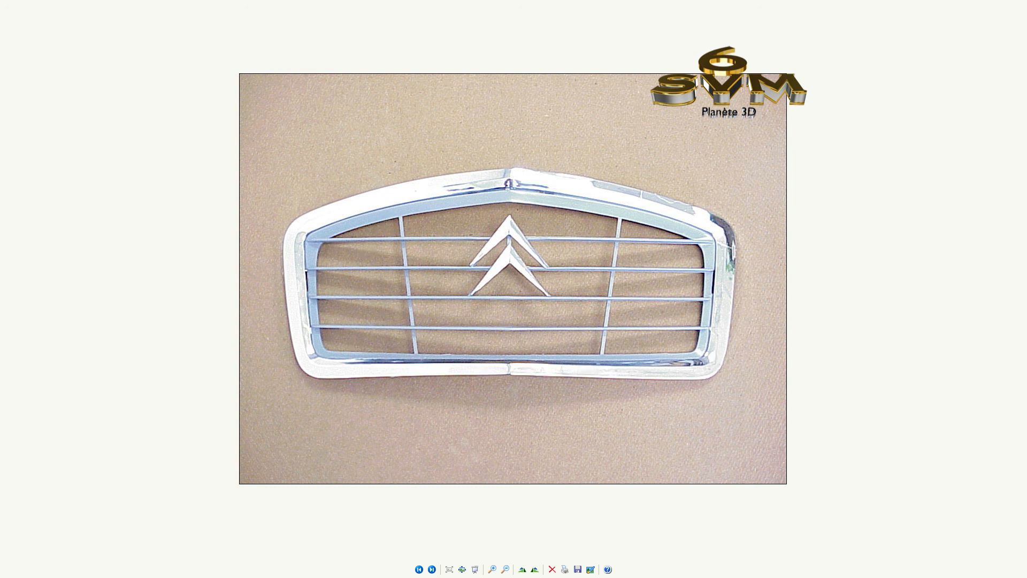
click(658, 571)
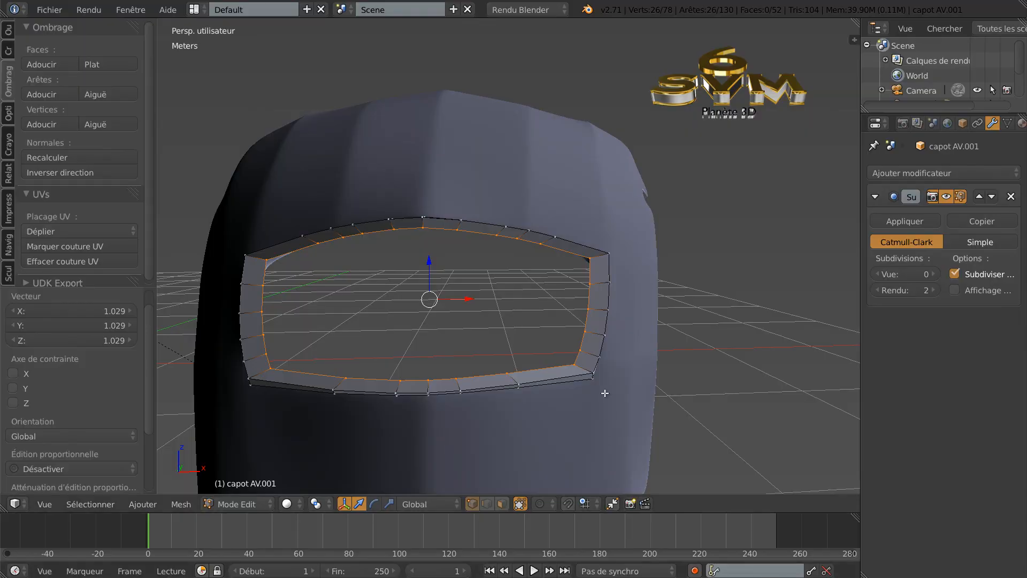
Move the extruded inner loop -5.84 mm along Z and -5.59 mm along Y
drag(430, 262, 429, 268)
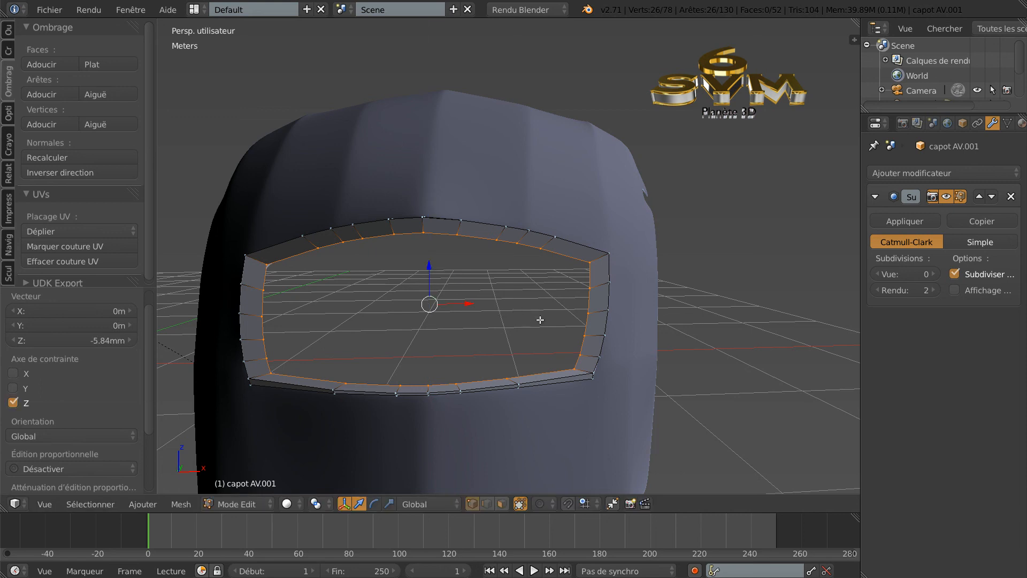
middle_drag(425, 348, 582, 350)
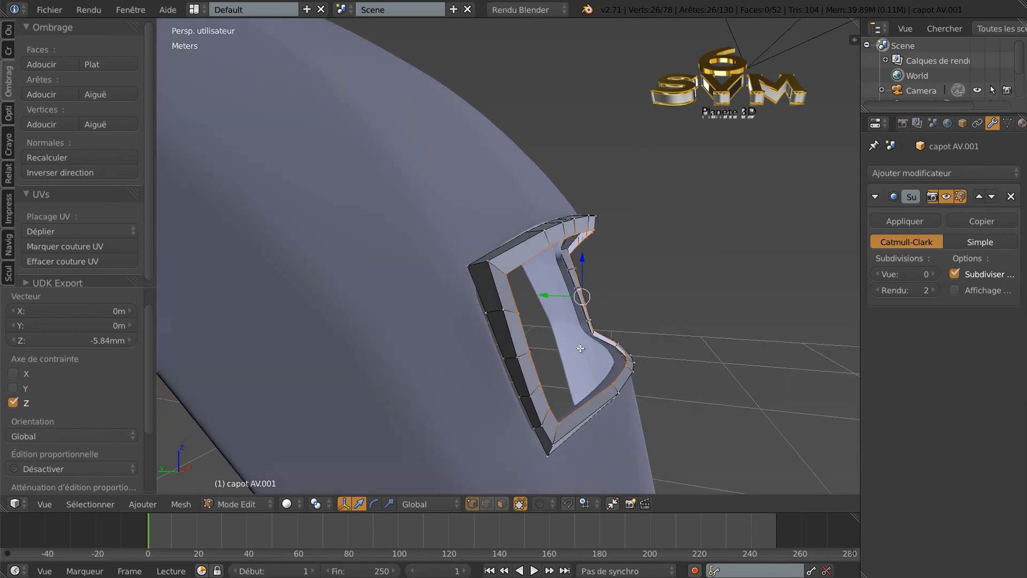
middle_drag(657, 252, 620, 230)
drag(554, 295, 554, 294)
middle_drag(554, 295, 502, 323)
middle_drag(522, 400, 617, 367)
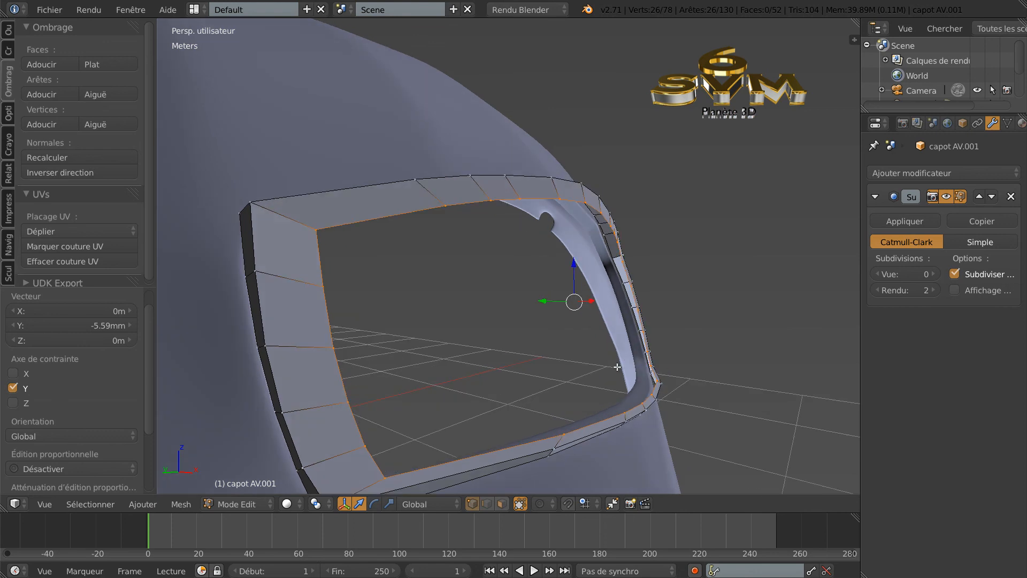
Select the five inner-loop vertices along the bottom bar between the corners and move them 4.549 mm along Y
right_click(564, 436)
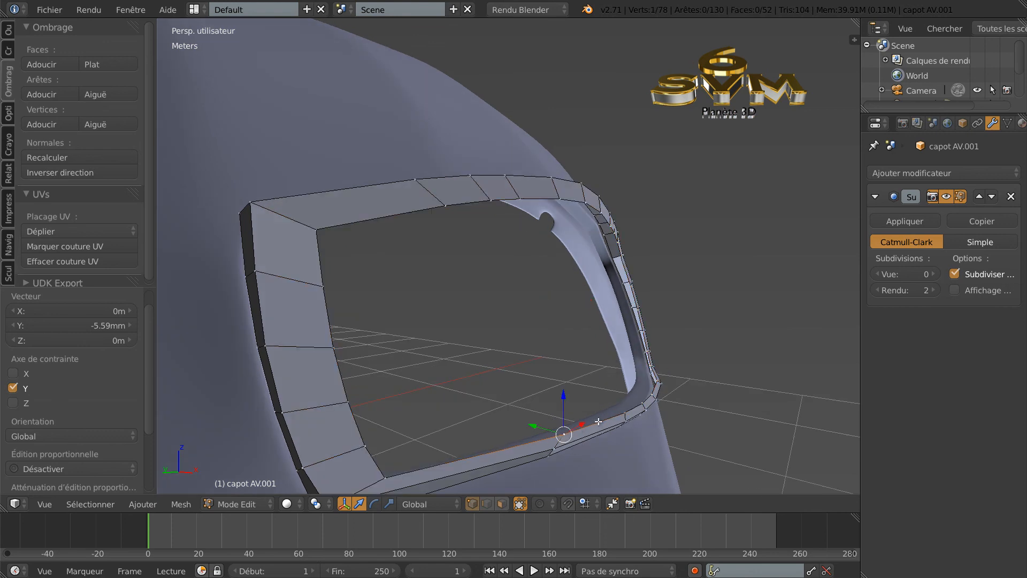
shift+right_click(624, 416)
shift+right_click(642, 406)
shift+right_click(653, 395)
middle_drag(693, 412, 604, 414)
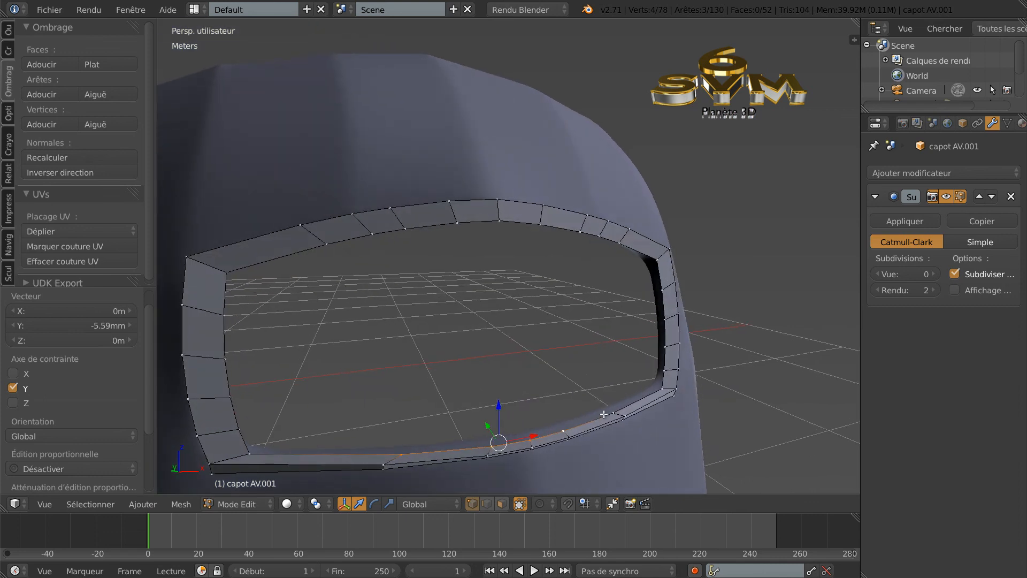
shift+right_click(613, 413)
middle_drag(582, 452, 632, 418)
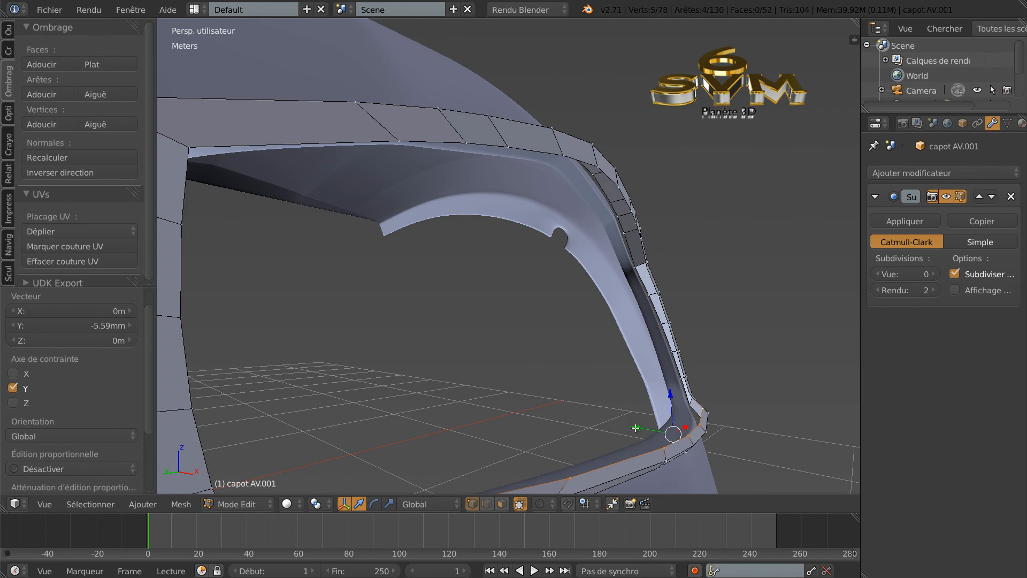
key(g)
key(y)
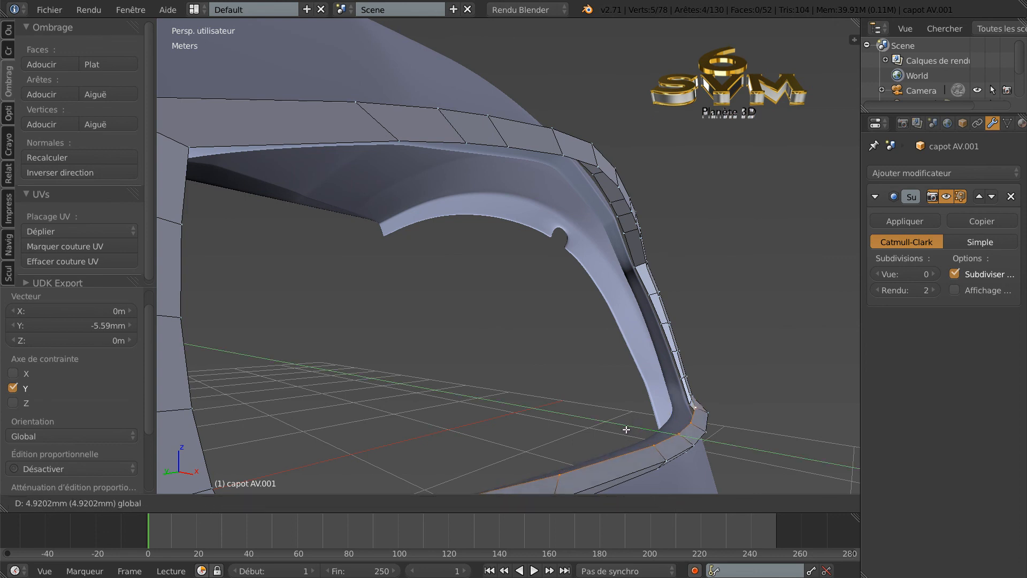
click(626, 429)
Check the shape of the surround's bottom bar against calandre-2cv-verte.jpg in XnView, and inspect the Blender model from the front
middle_drag(626, 429, 677, 575)
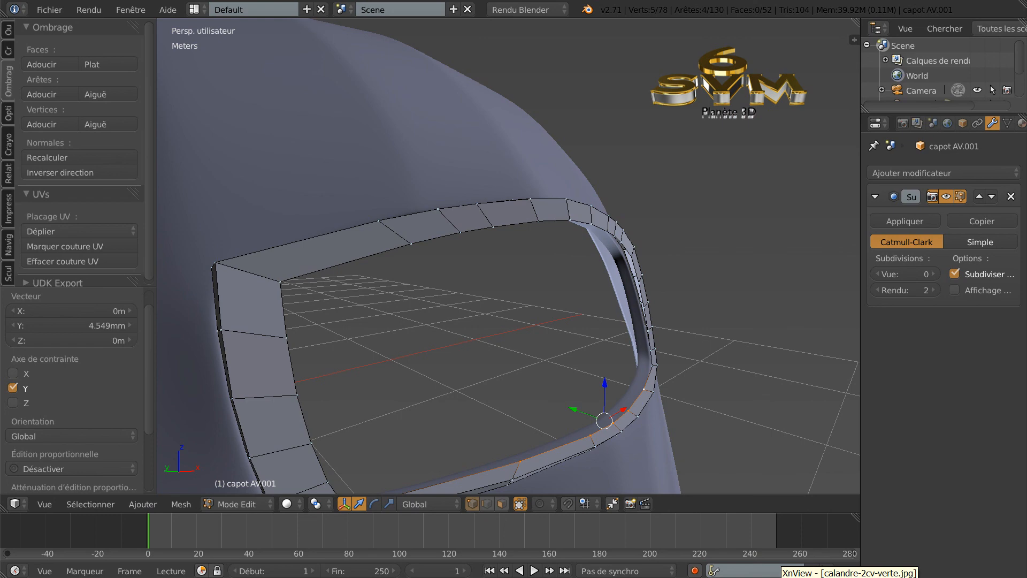
click(785, 576)
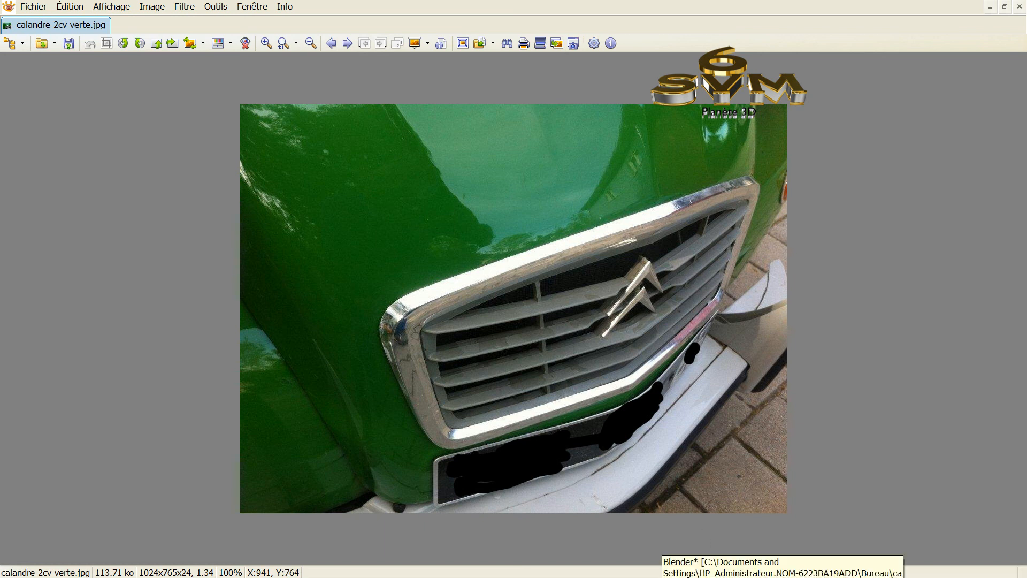
click(637, 576)
middle_drag(613, 460, 491, 426)
middle_drag(493, 439, 562, 457)
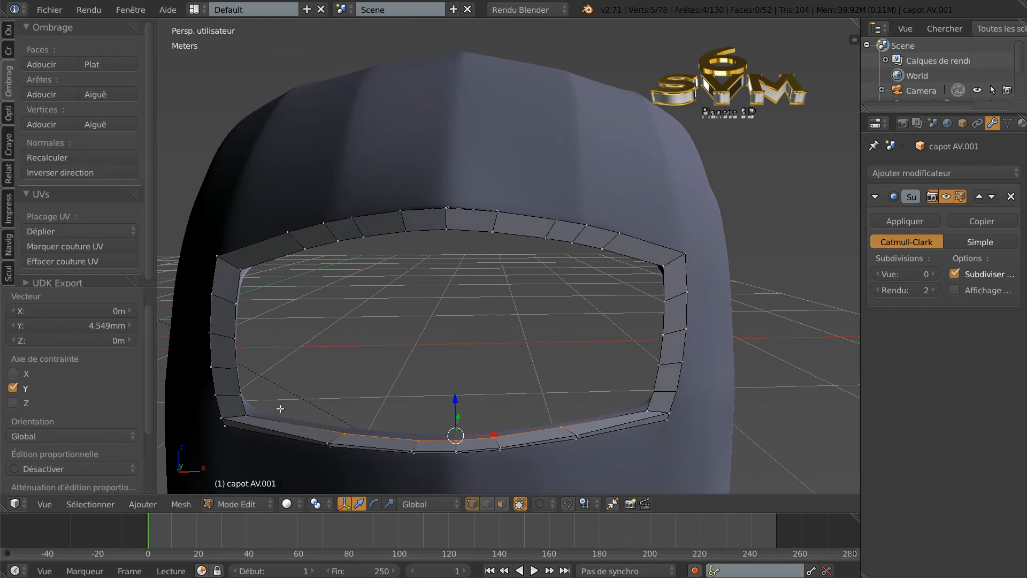
Rotate the six inner-loop vertices of the surround's left side 6.596° in front orthographic view and move them -9.669 mm along X
middle_drag(324, 350, 333, 350)
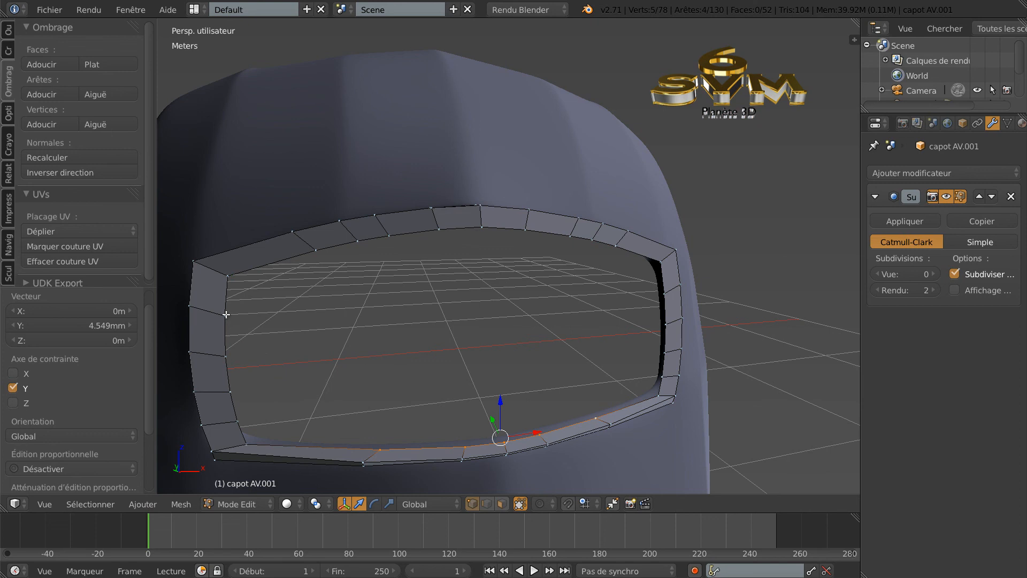
right_click(225, 315)
shift+right_click(233, 286)
shift+right_click(233, 361)
shift+right_click(232, 391)
shift+right_click(238, 420)
shift+right_click(246, 443)
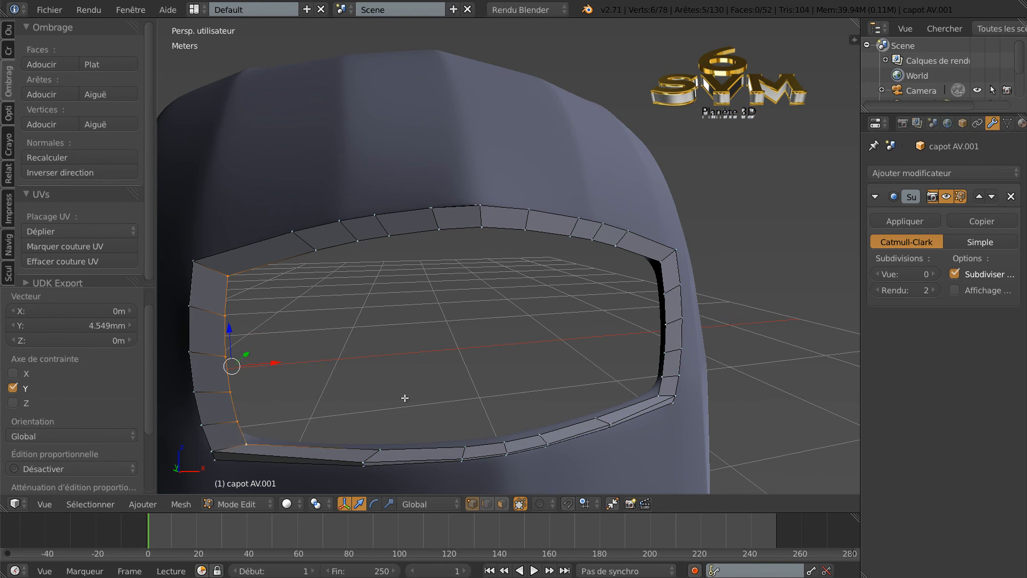
key(KP_5)
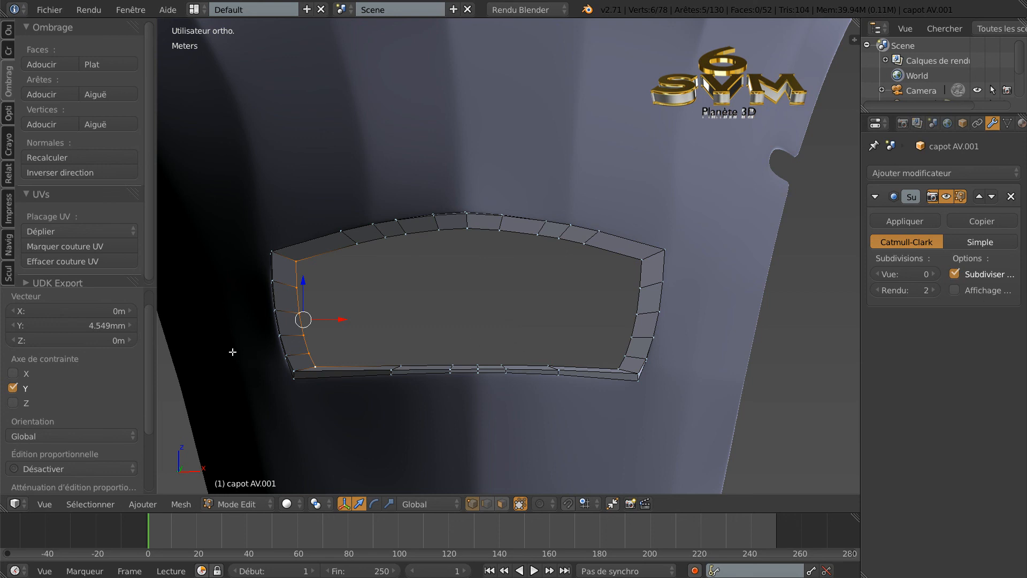
key(KP_1)
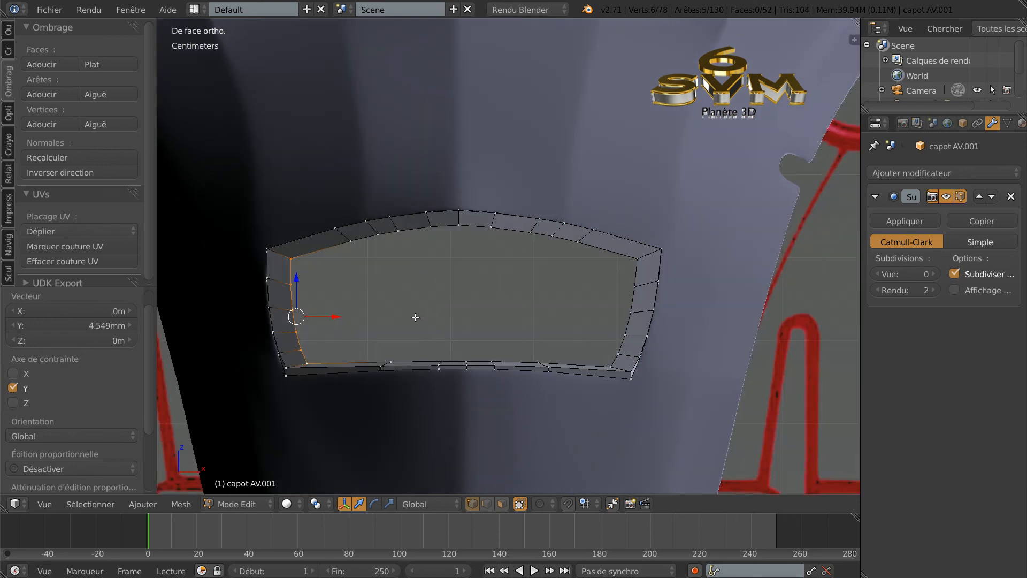
key(r)
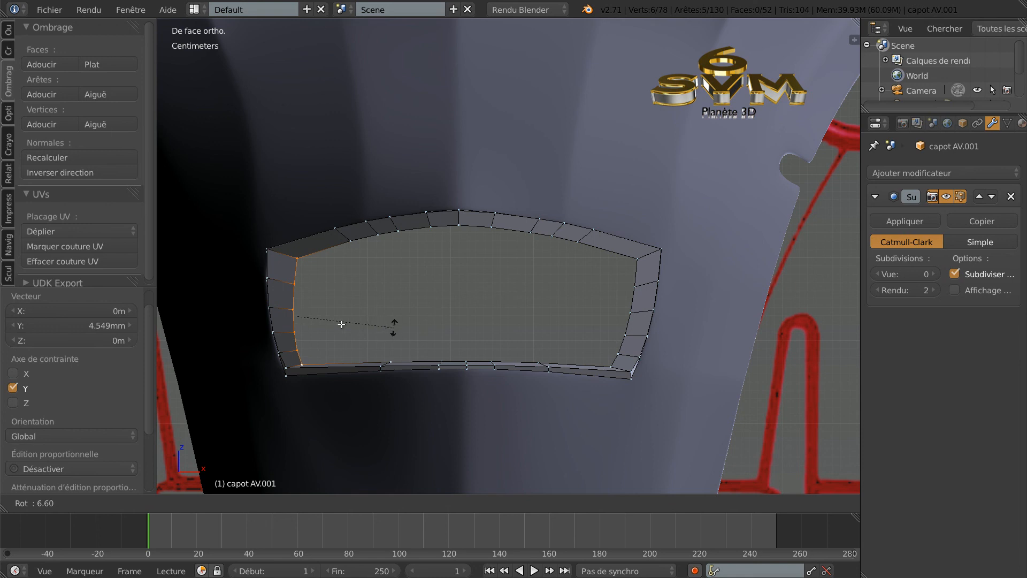
click(342, 324)
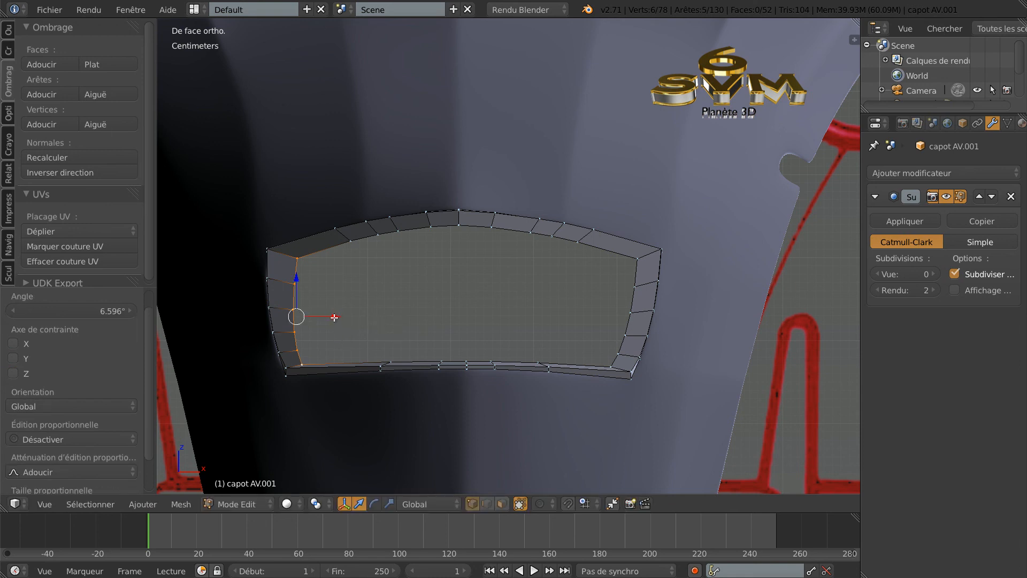
drag(332, 317, 329, 320)
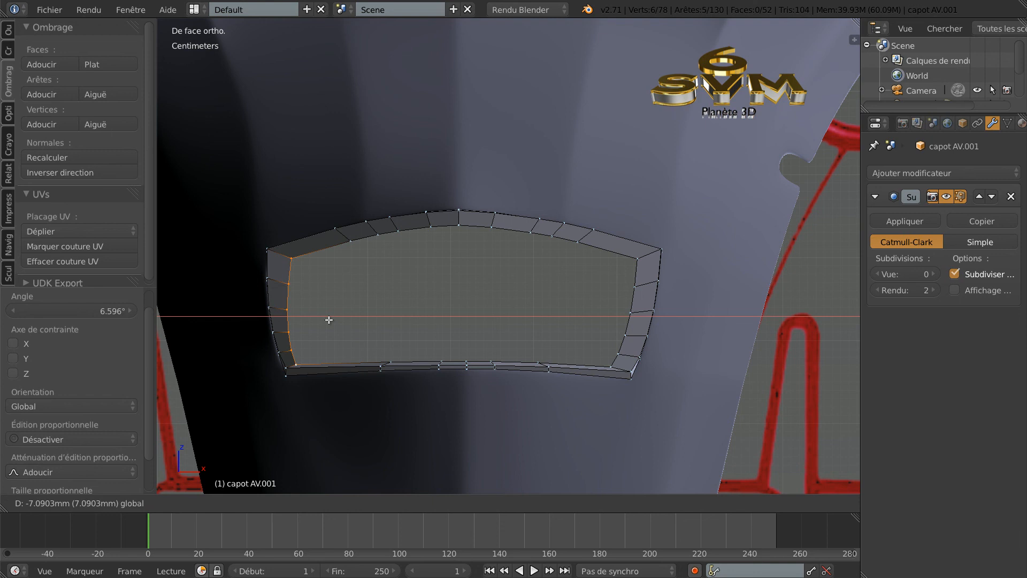
drag(327, 320, 327, 320)
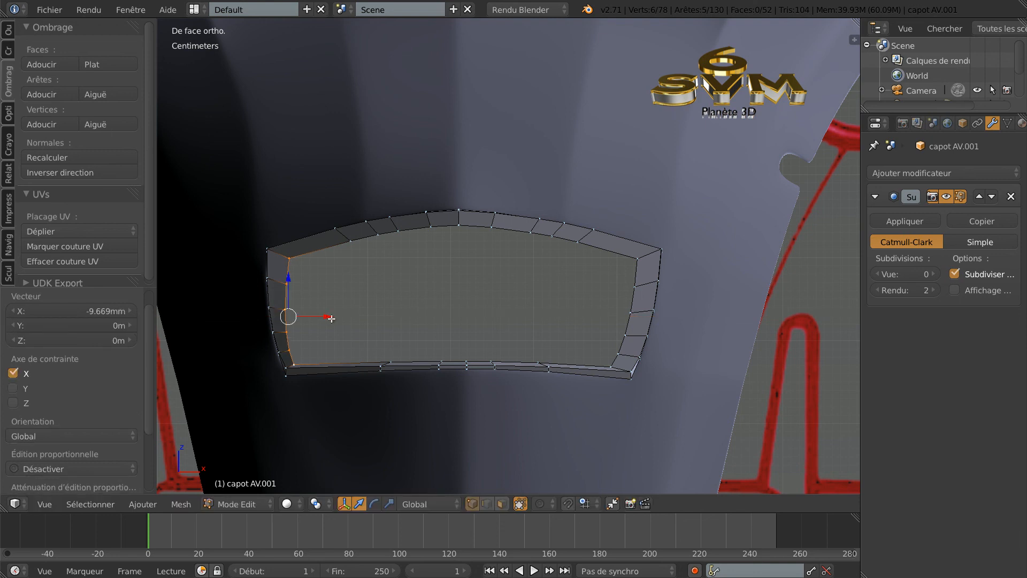
Rotate the six inner-loop vertices of the surround's right side -10.767° and then 0.948°, and move them 4.512 mm along X
right_click(636, 274)
shift+right_click(631, 310)
shift+right_click(618, 354)
shift+right_click(618, 357)
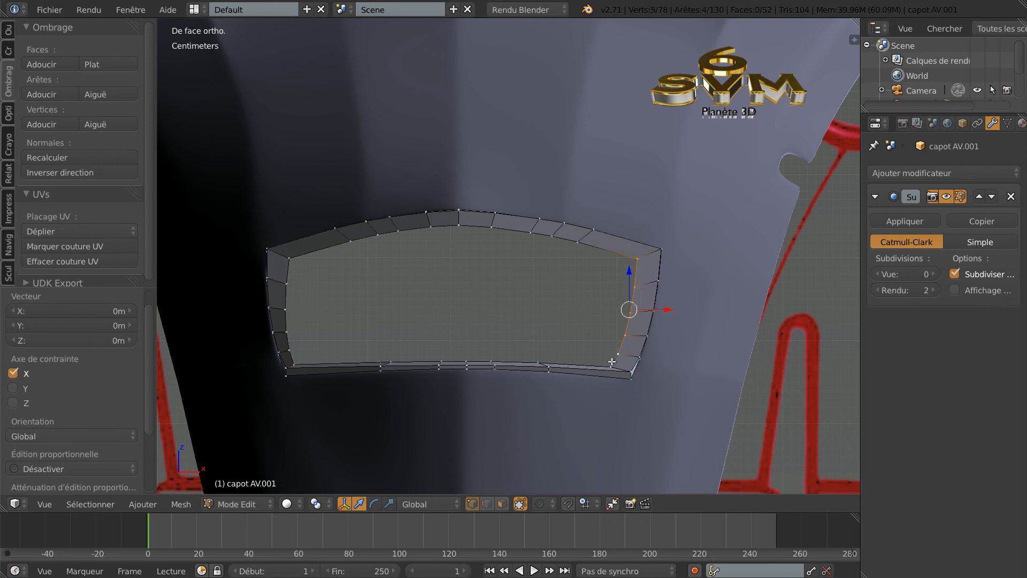
shift+right_click(605, 334)
key(r)
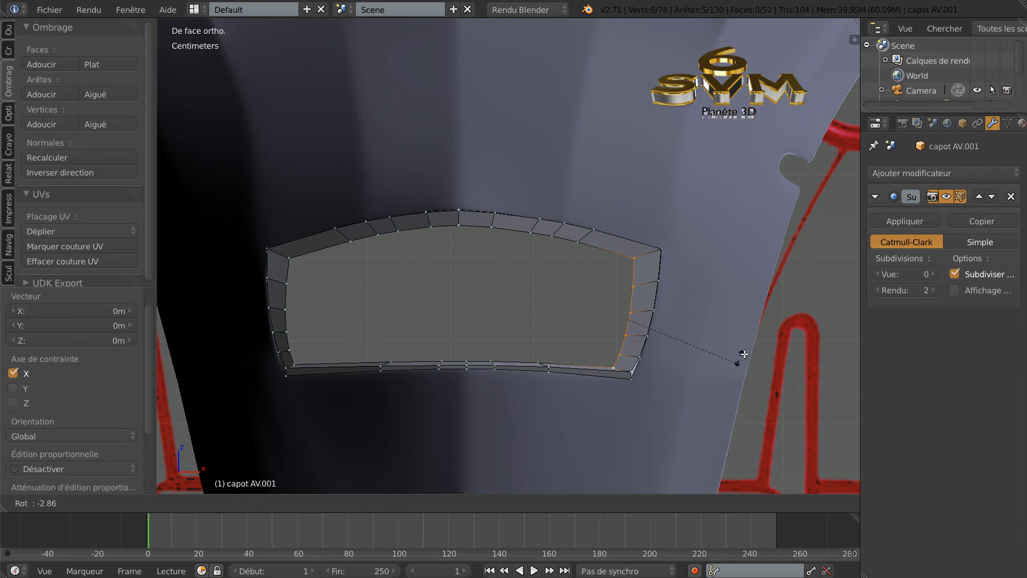
click(741, 349)
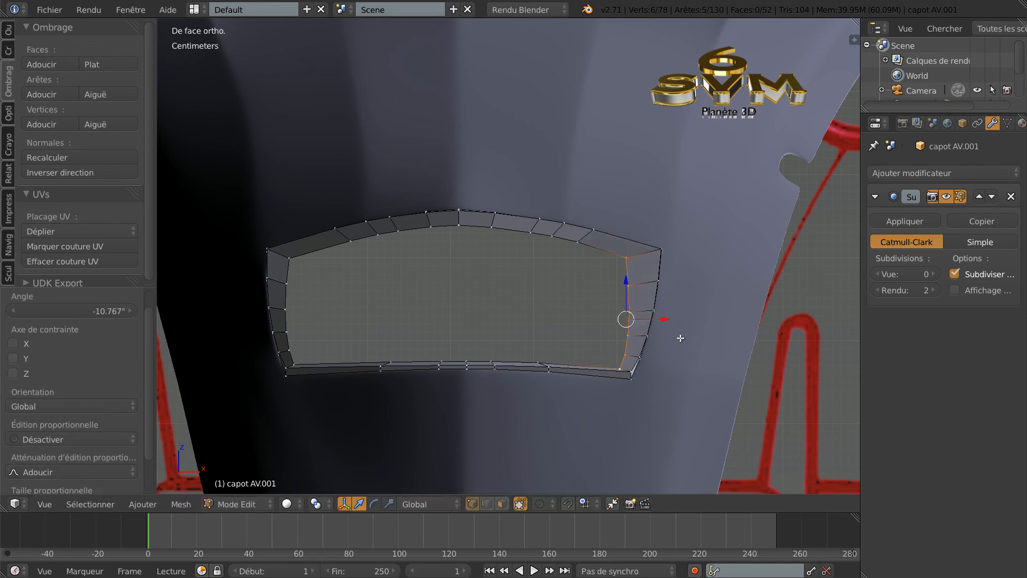
key(r)
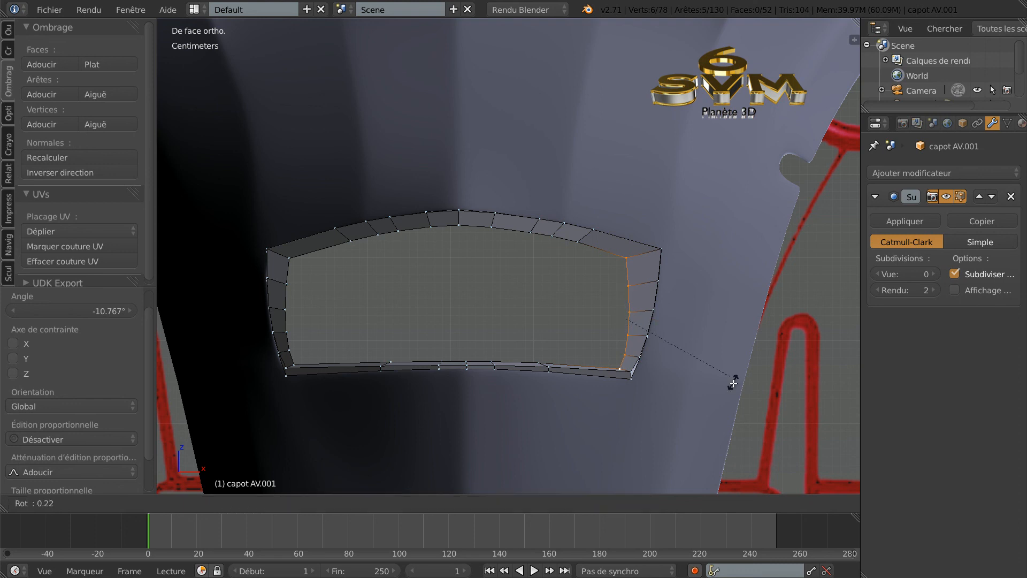
click(639, 345)
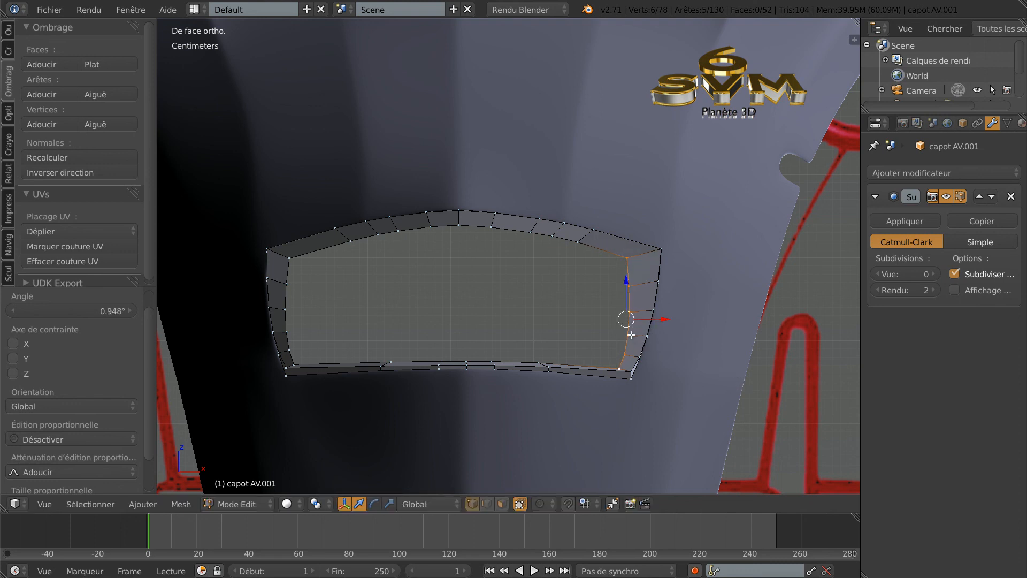
drag(668, 319, 671, 319)
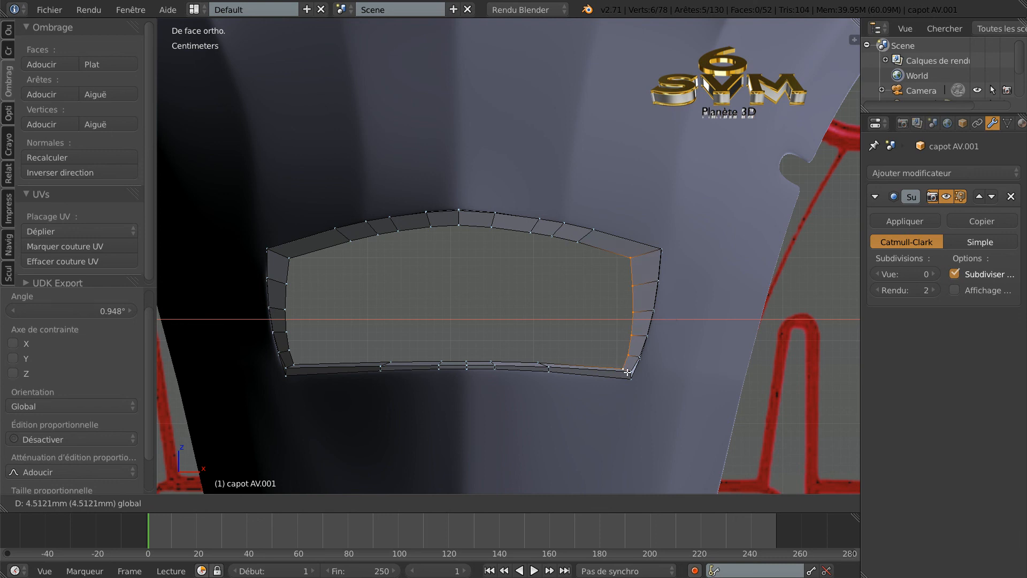
click(627, 371)
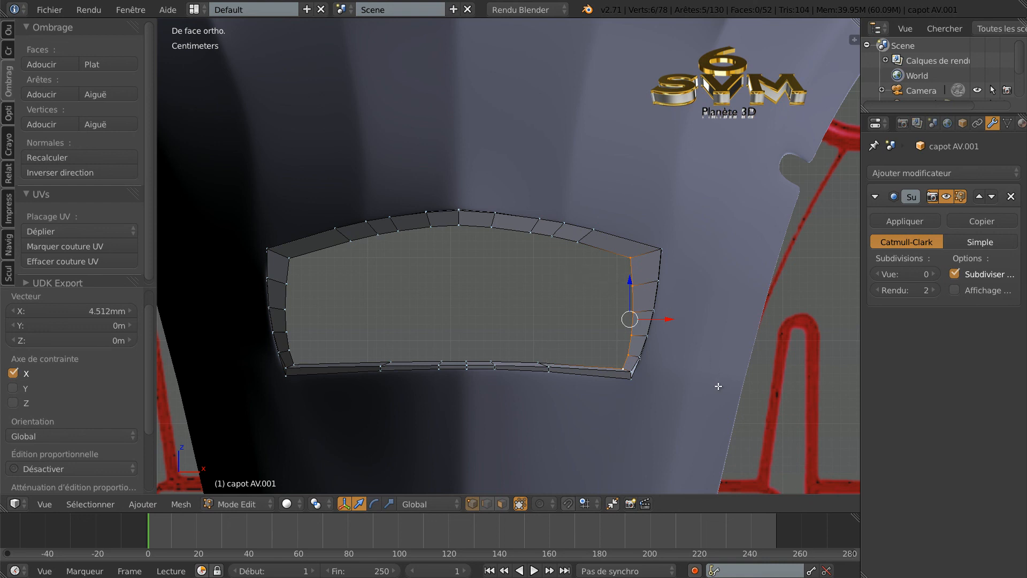
Rotate the right side's inner-loop vertices another 2.503°, move them a further 3.867 mm along X, and clear the selection
key(r)
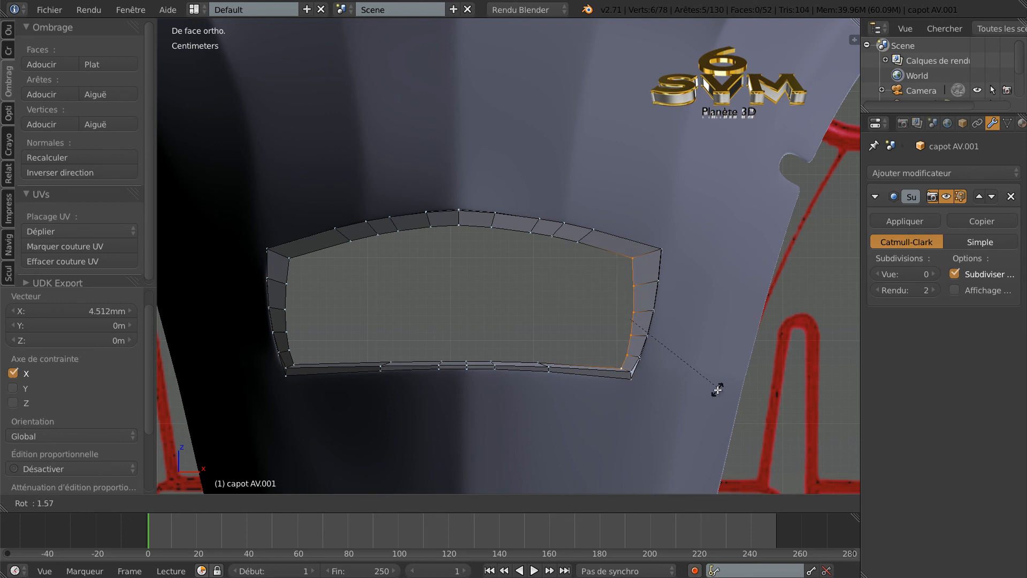
click(678, 361)
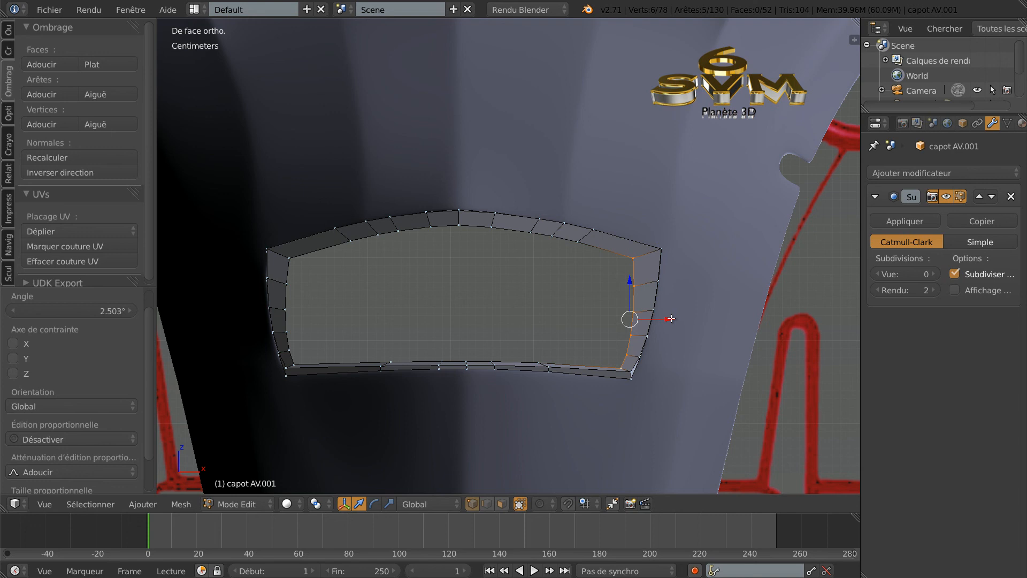
drag(672, 318, 672, 318)
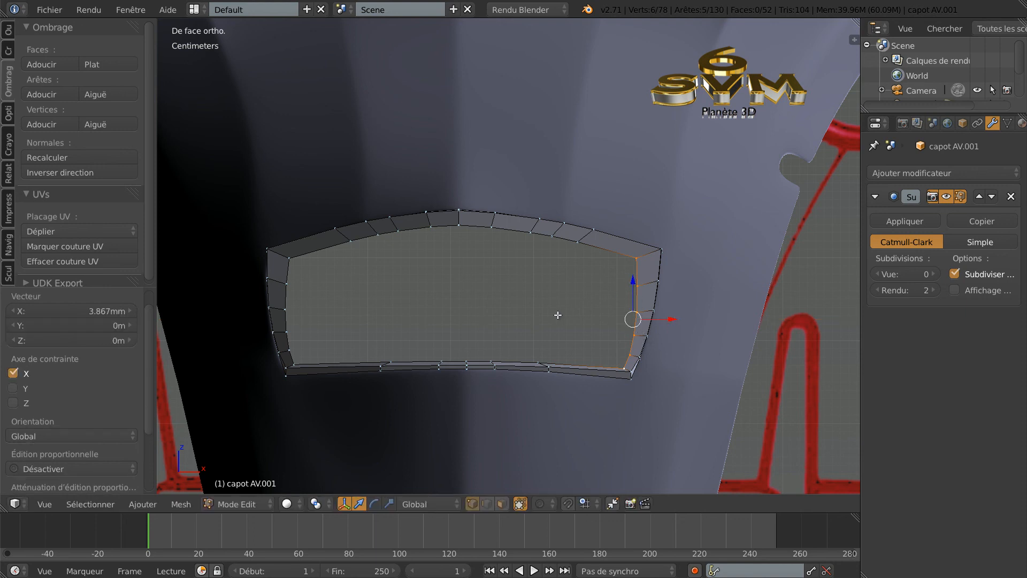
key(a)
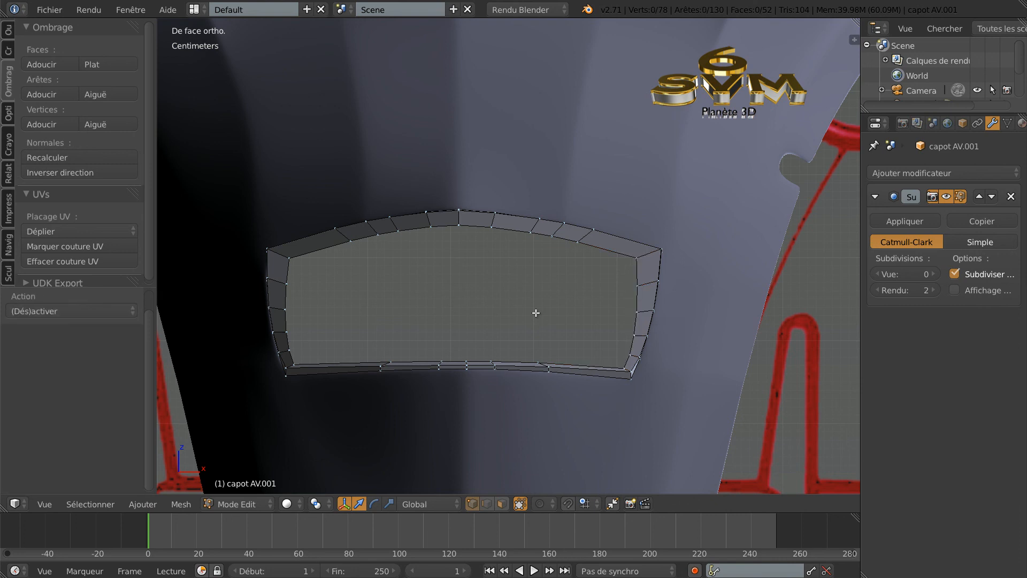
Set the surround's Subdivision Surface view level to 3 and inspect the smoothed shape in Object Mode
key(a)
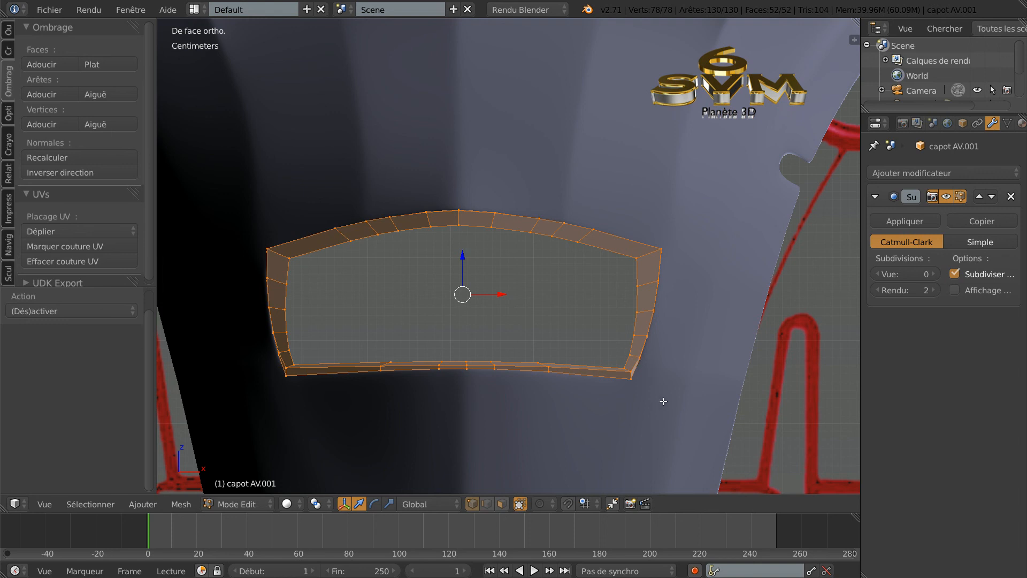
mouse_move(582, 416)
middle_down()
mouse_move(577, 434)
mouse_move(580, 422)
middle_up()
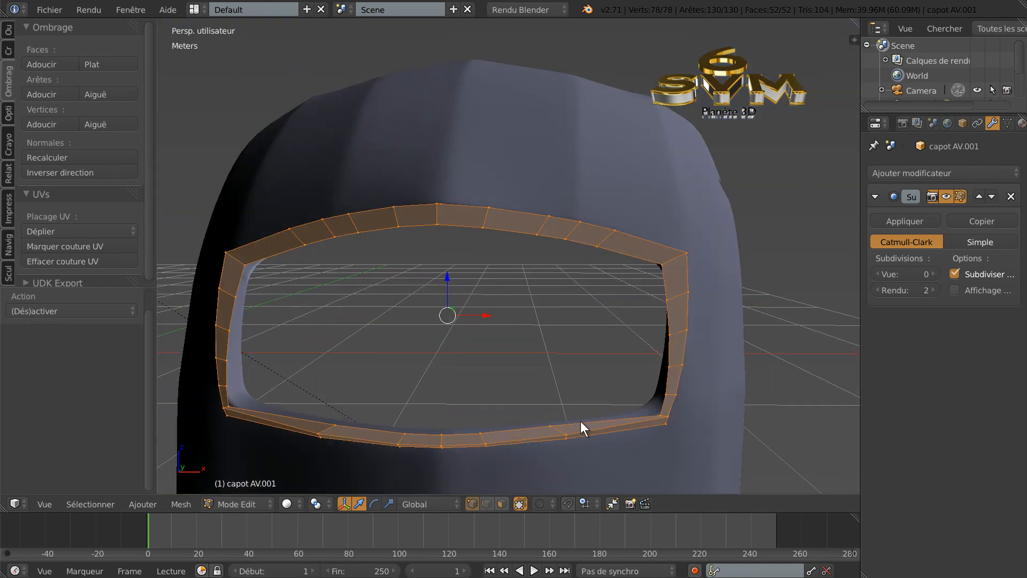
click(932, 274)
click(932, 274)
click(932, 274)
key(Tab)
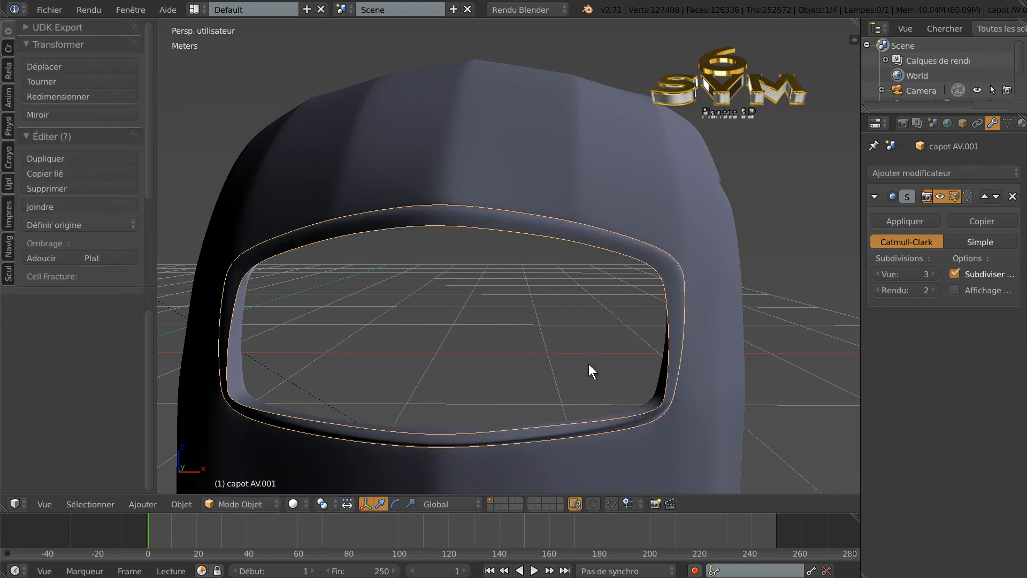
middle_drag(590, 366, 714, 361)
Raise the two lower corner vertices of the surround's inner loop about 4 mm along Z and check the smoothed result
key(Tab)
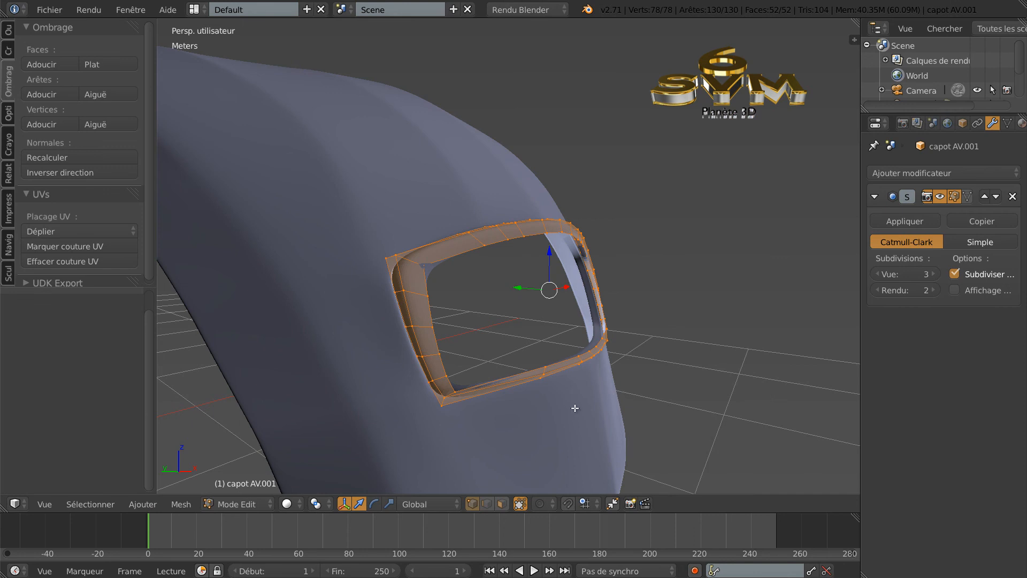
scroll(546, 406, up, 5)
middle_drag(553, 392, 527, 391)
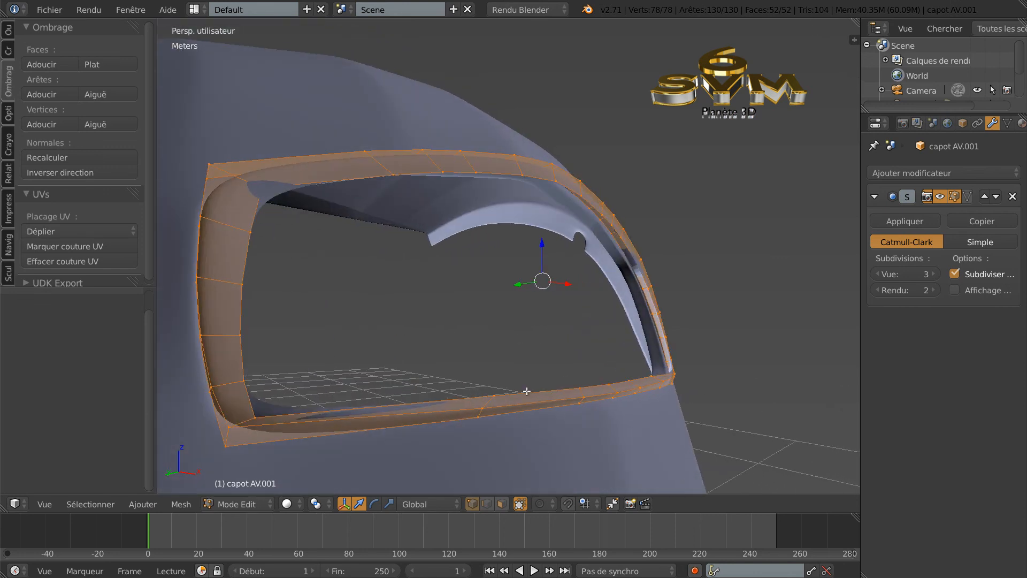
right_click(258, 416)
middle_drag(416, 430, 351, 439)
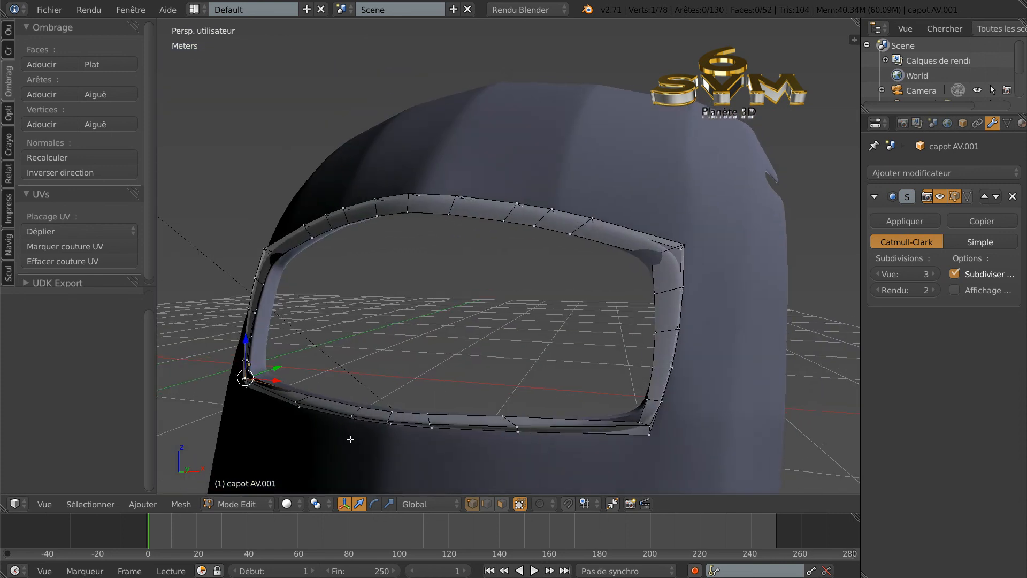
shift+right_click(640, 422)
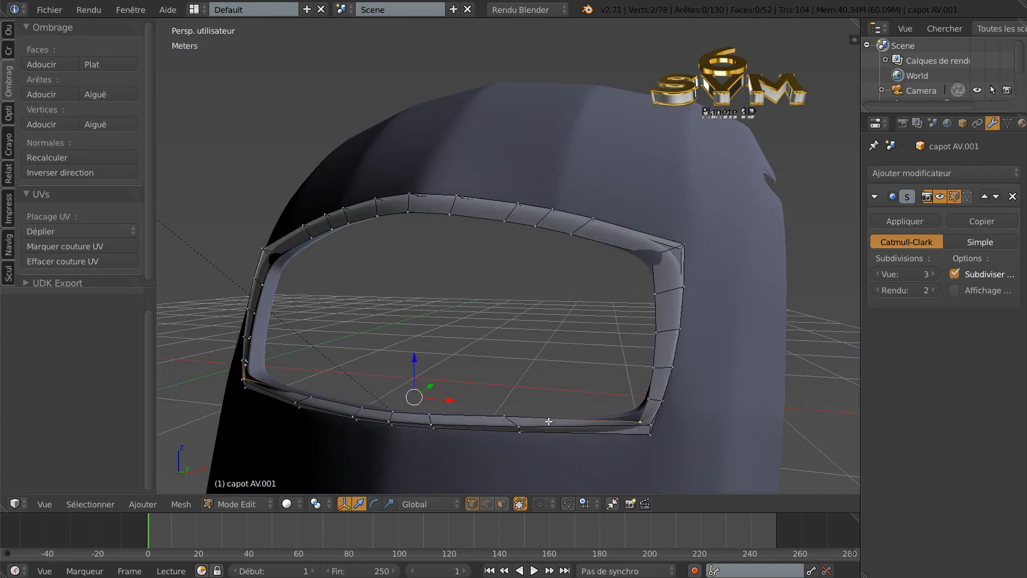
key(g)
key(z)
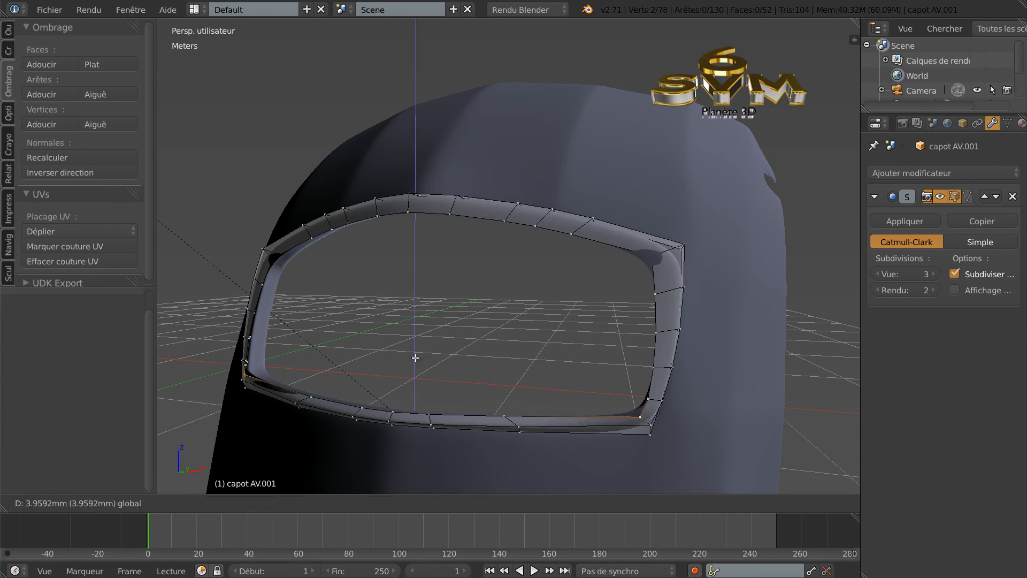
click(416, 355)
middle_drag(416, 355, 541, 385)
key(Tab)
key(Tab)
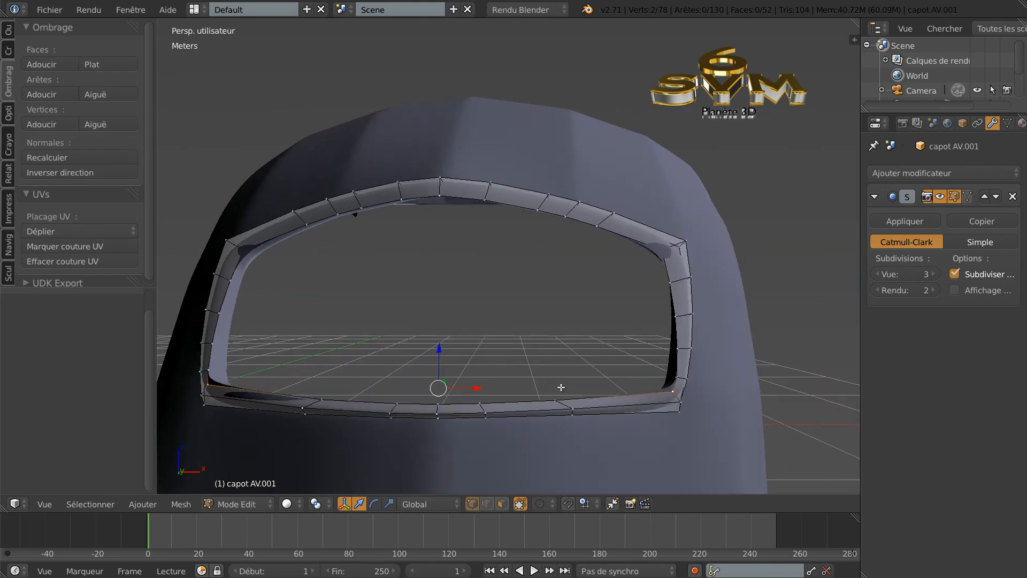
Try adding one loop cut slid fully to the surround's outer edge and another near its inner edge, then inspect the smoothed shape
key(ctrl+r)
click(663, 249)
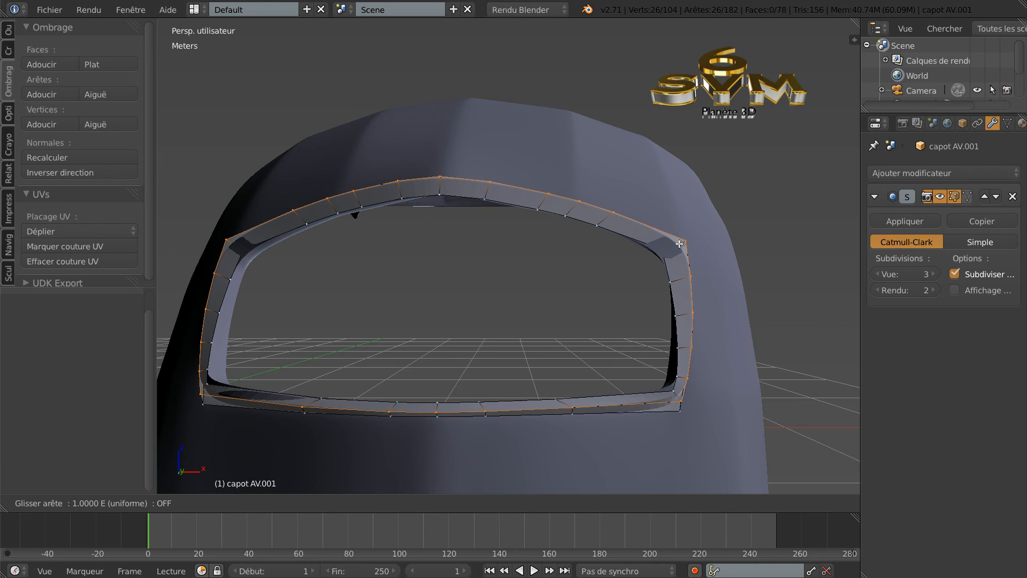
click(680, 244)
key(ctrl+r)
click(663, 252)
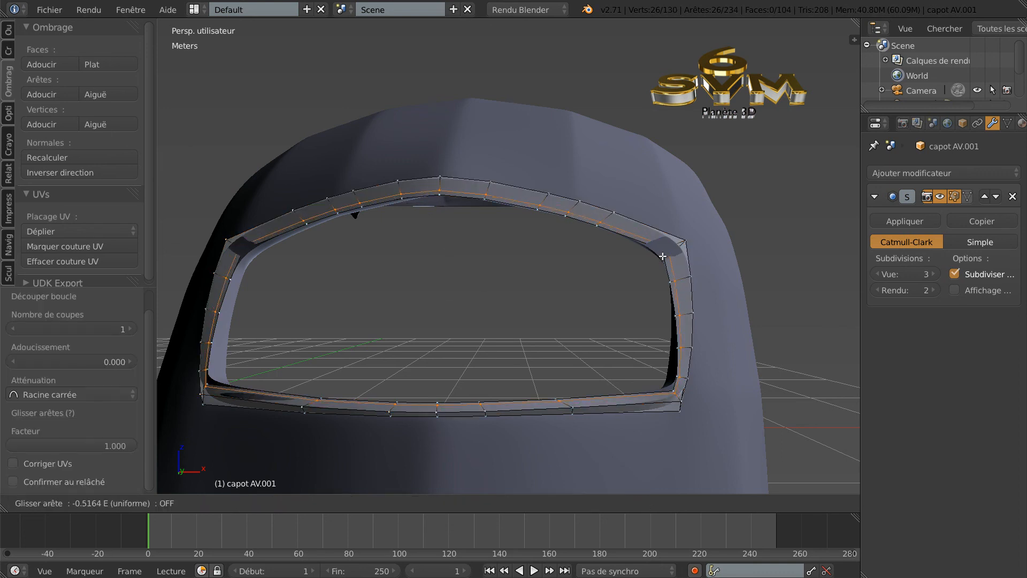
click(662, 256)
key(Tab)
middle_drag(621, 295, 611, 272)
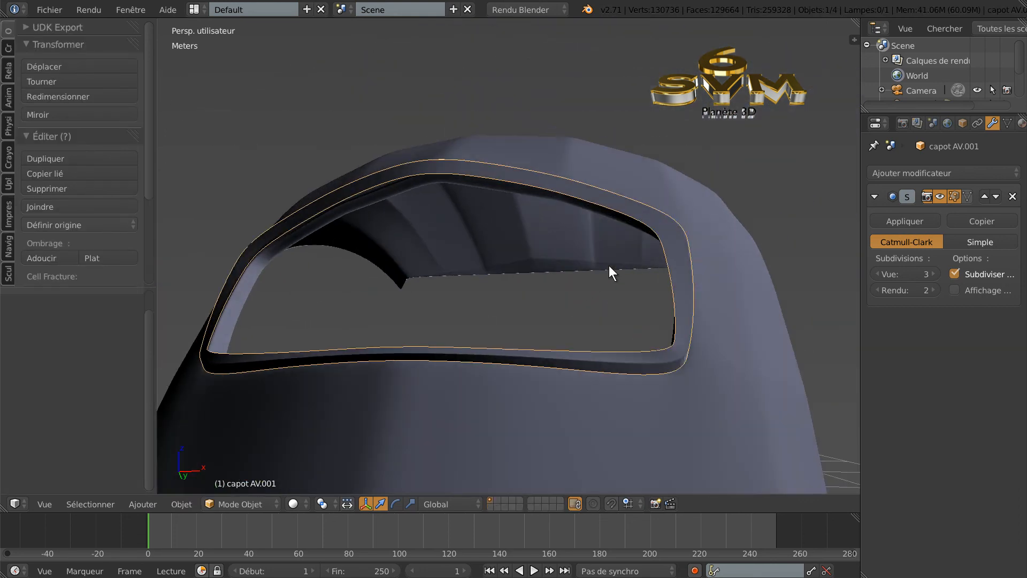
middle_drag(683, 341, 659, 367)
key(Tab)
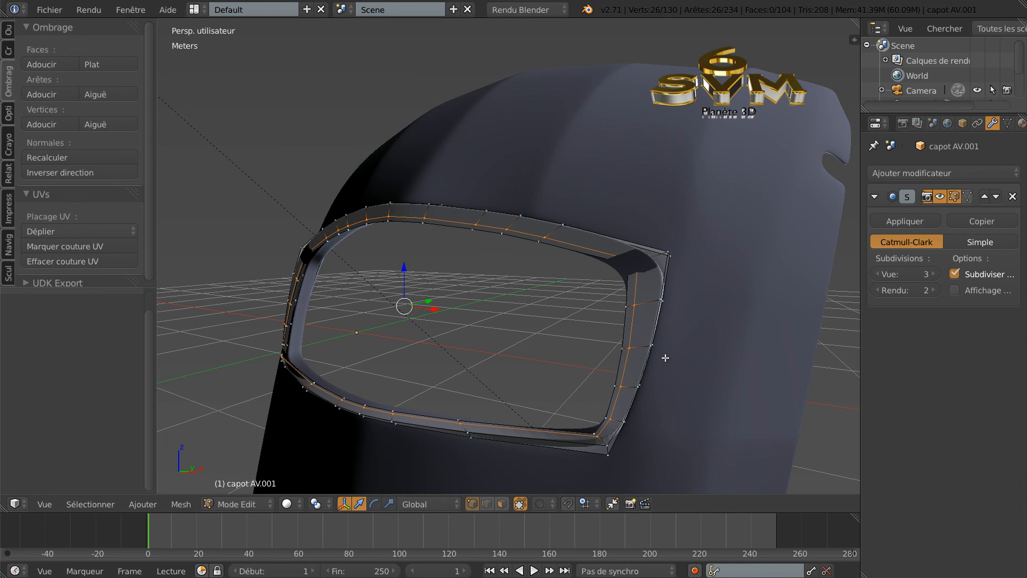
Undo both loop cuts on the surround and inspect the original mesh from both sides
key(ctrl+z)
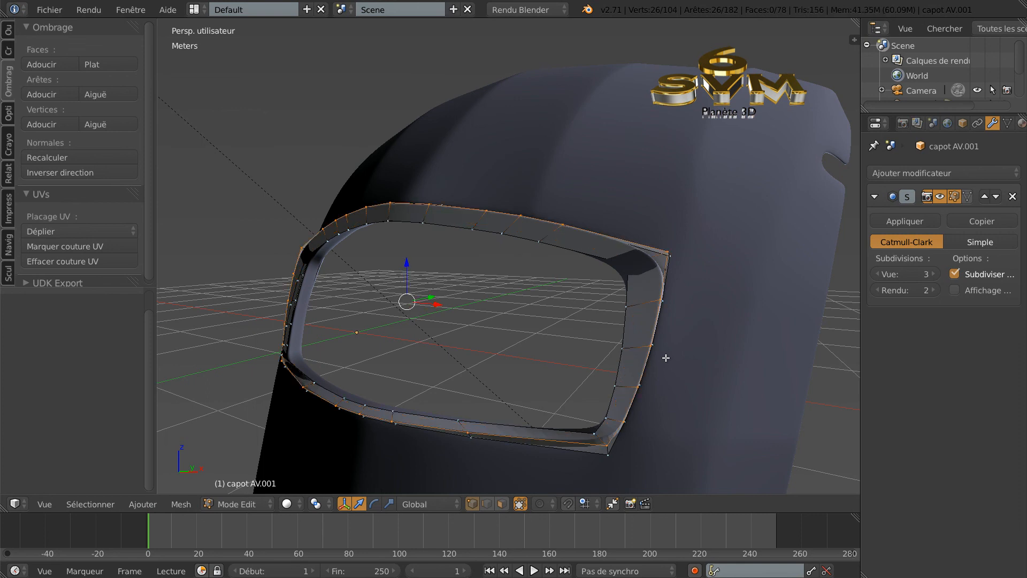
key(ctrl+z)
middle_drag(666, 358, 659, 392)
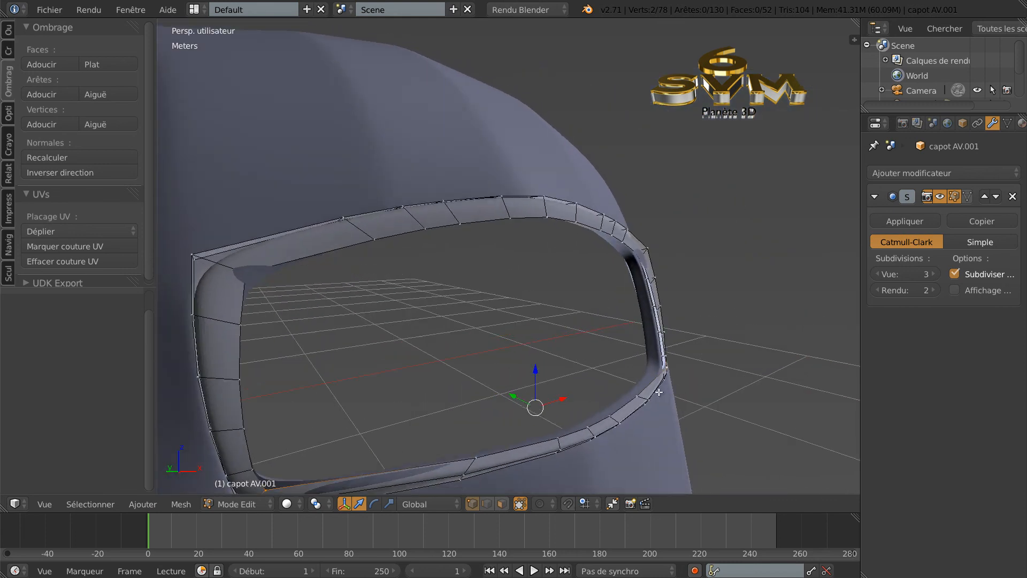
middle_drag(563, 406, 515, 404)
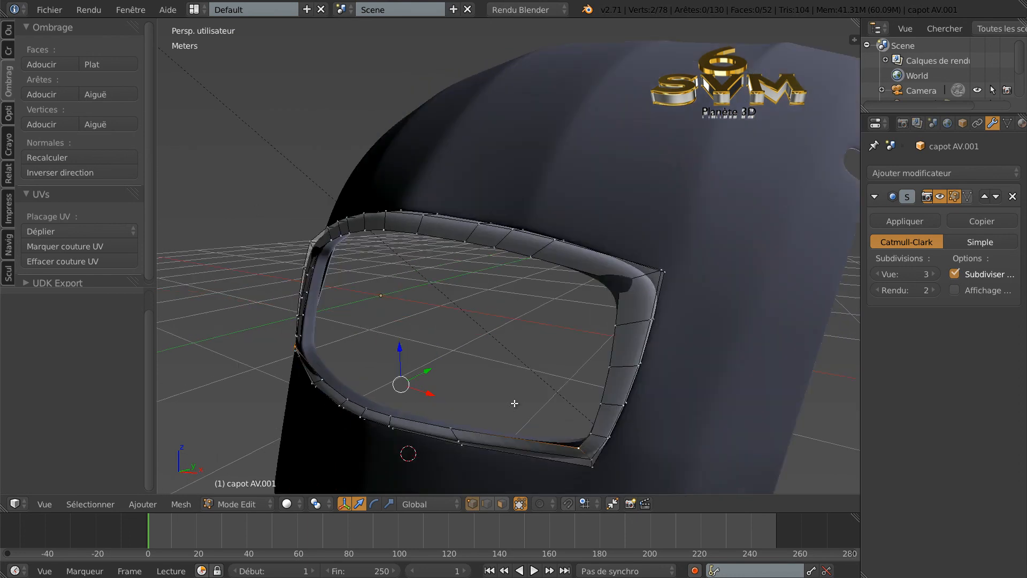
Move the two lower corner vertices of the surround's inner loop about 4.9 mm along Y
drag(426, 370, 430, 370)
middle_drag(430, 370, 534, 370)
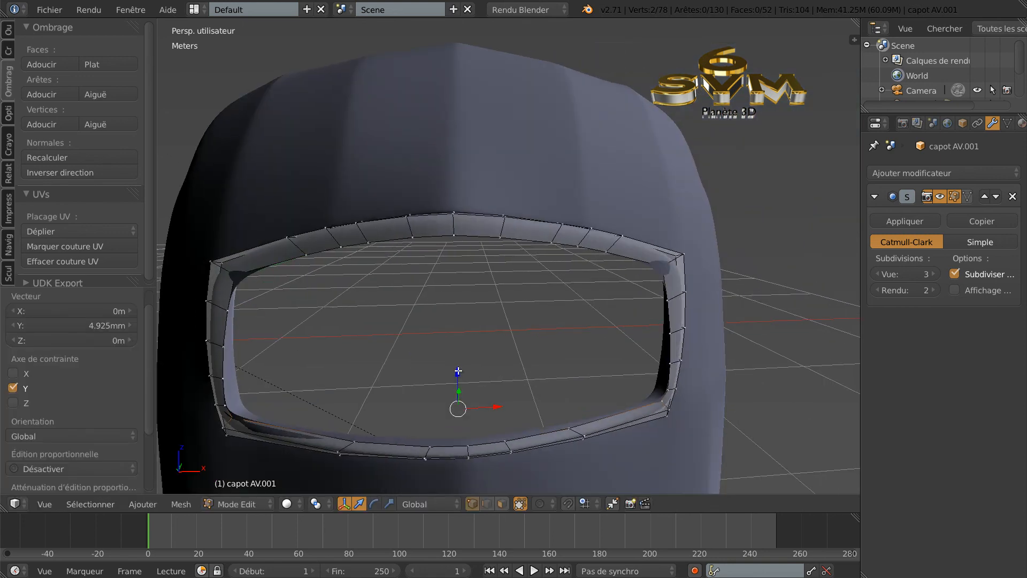
Try raising the two lower corner vertices slightly along Z and scaling them to 0.962 along X, then undo both changes
drag(459, 370, 452, 387)
click(389, 503)
drag(500, 402, 499, 403)
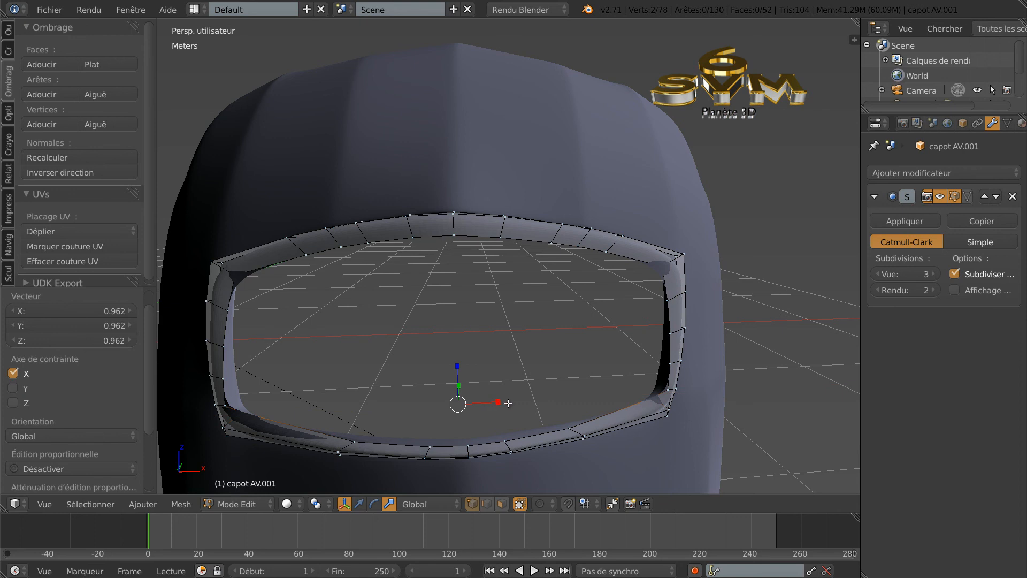
key(Tab)
middle_drag(537, 410, 537, 400)
key(Tab)
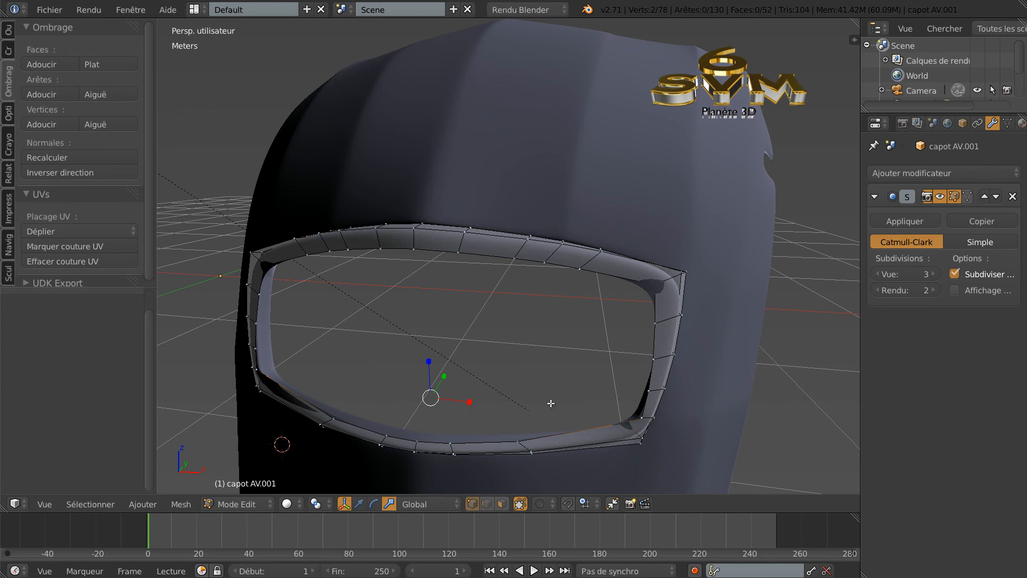
middle_drag(533, 411, 557, 383)
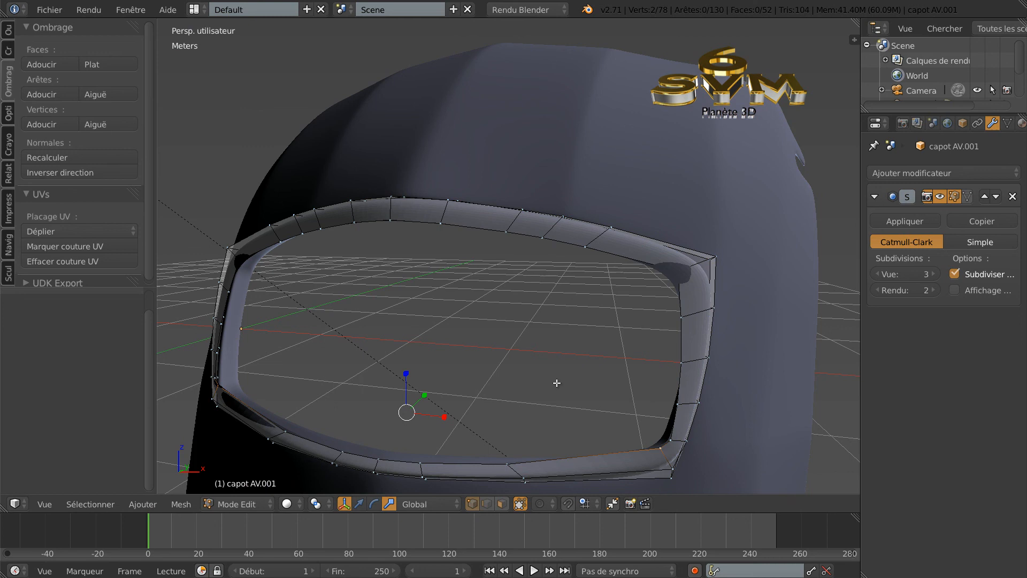
key(ctrl+z)
key(ctrl+z)
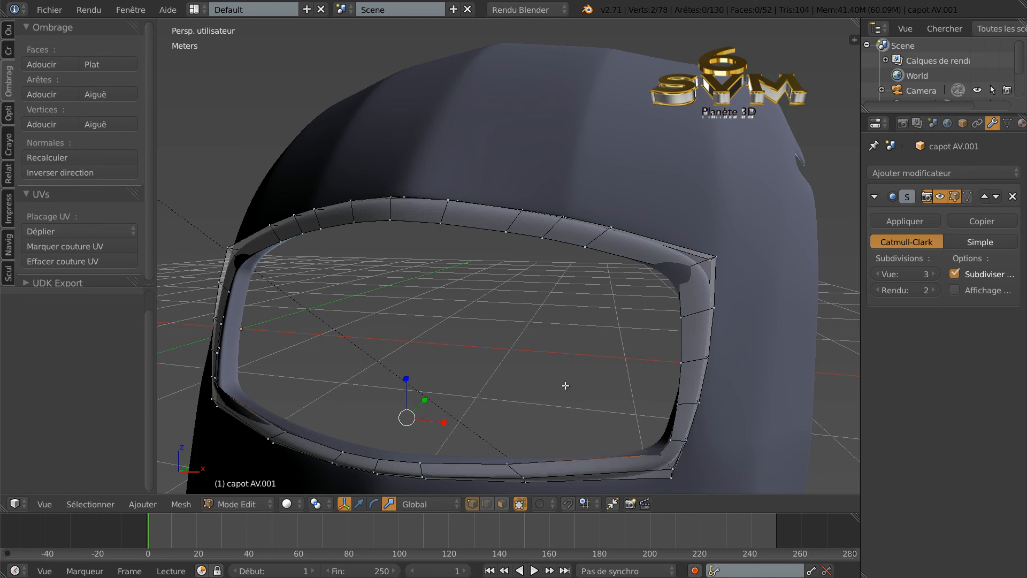
Inspect the surround's corners and compare them with the reference photo calandre-2cv-verte.jpg
middle_drag(582, 387, 611, 395)
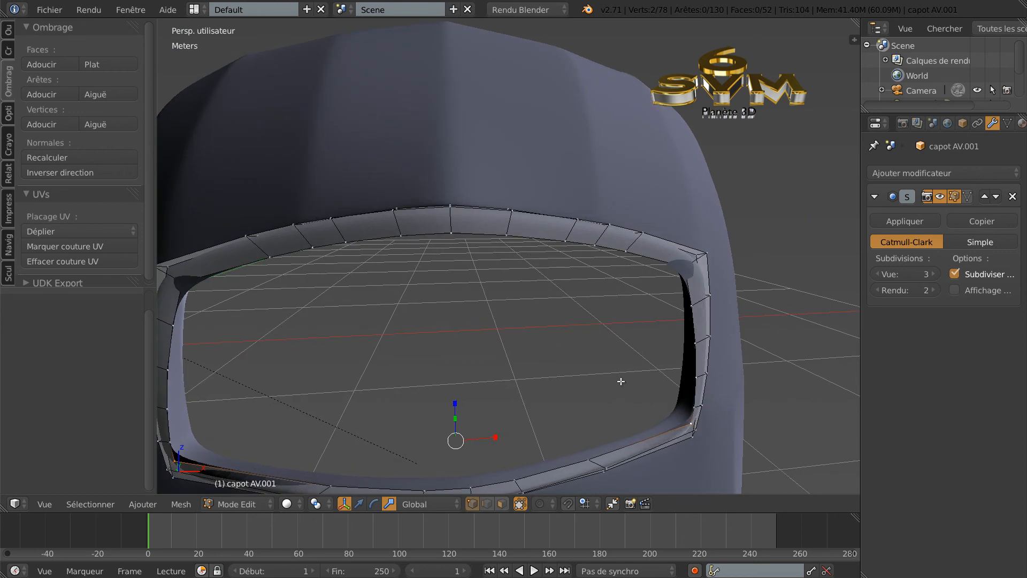
middle_drag(589, 388, 635, 392)
middle_drag(460, 405, 429, 412)
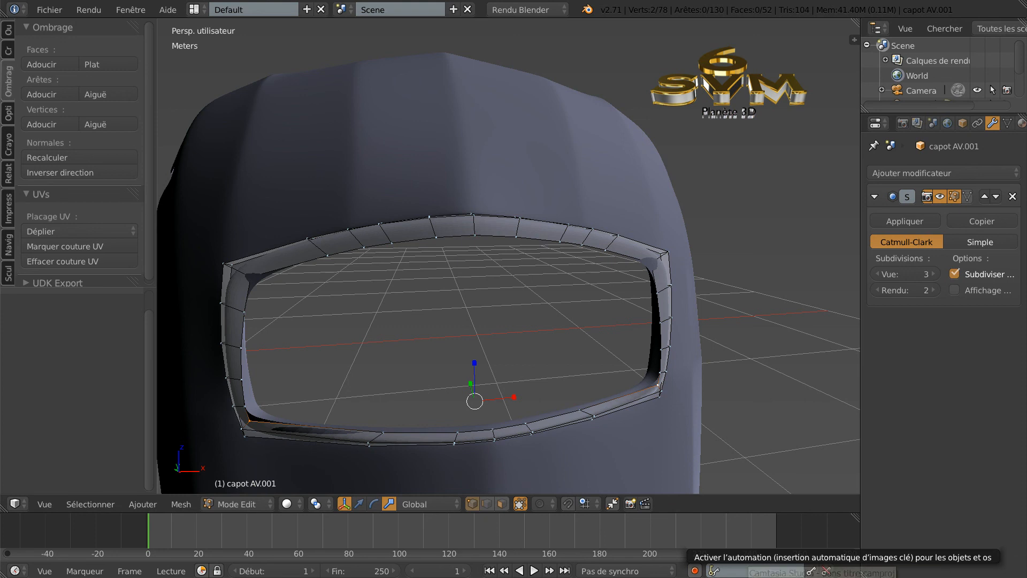
click(793, 576)
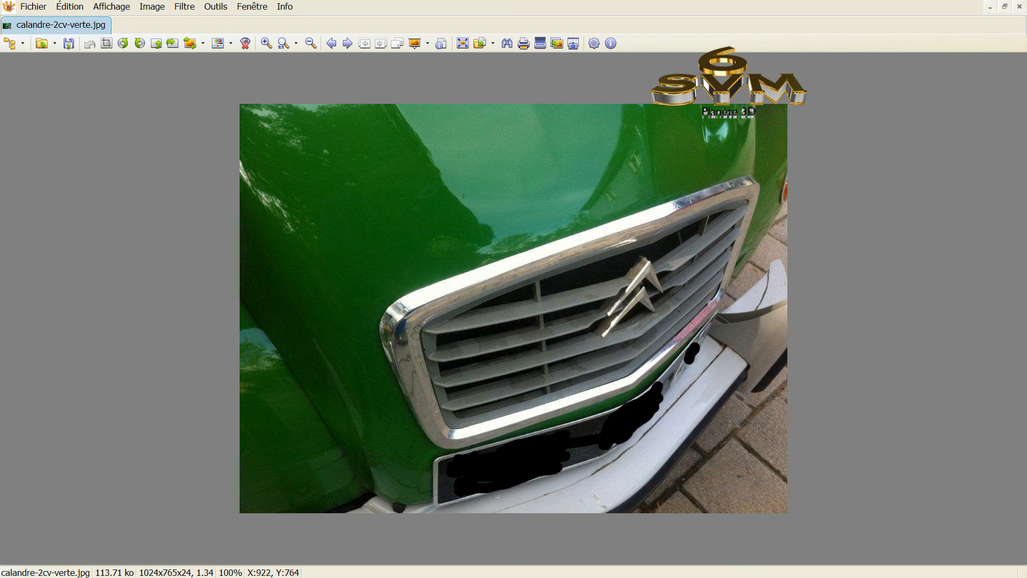
click(676, 576)
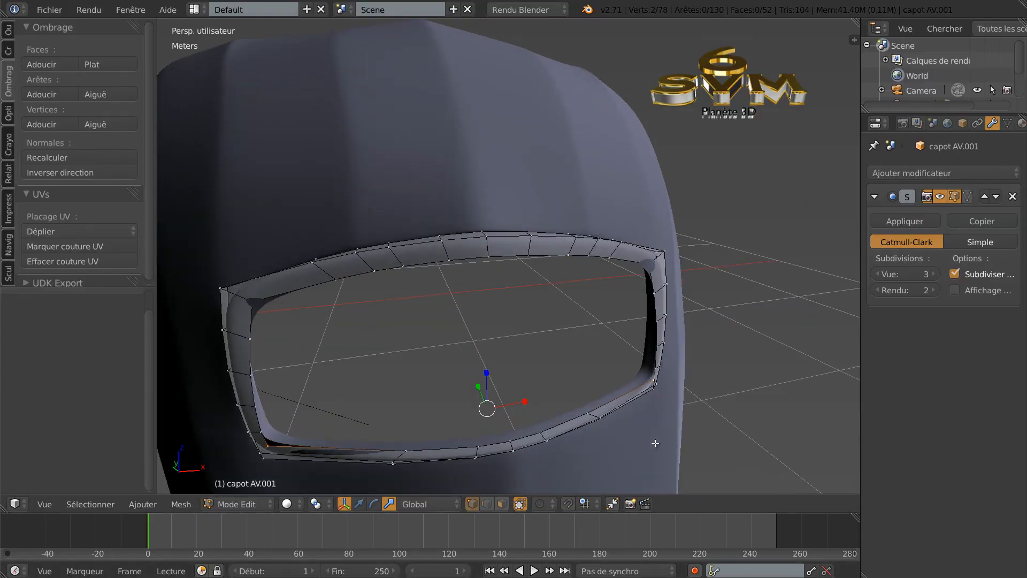
Extrude the surround's whole inner edge loop inward, scaling the new loop to about 0.941
alt+right_click(533, 257)
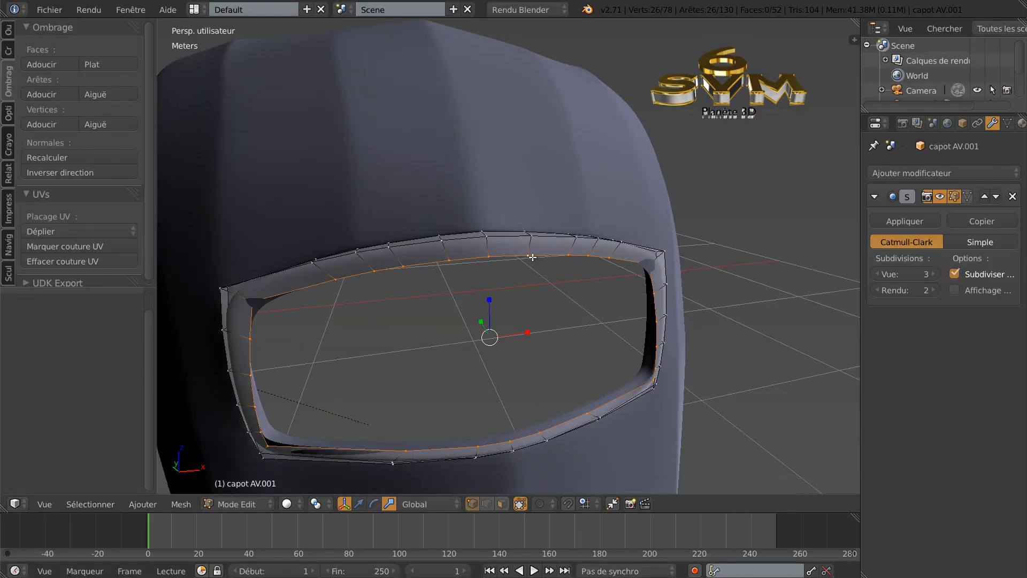
middle_drag(603, 371, 580, 366)
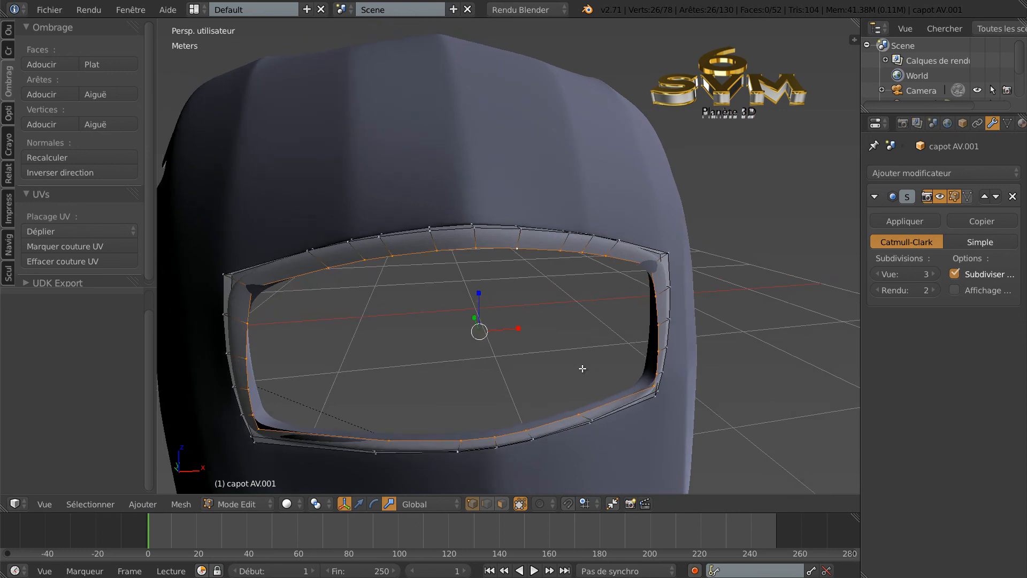
key(e)
key(s)
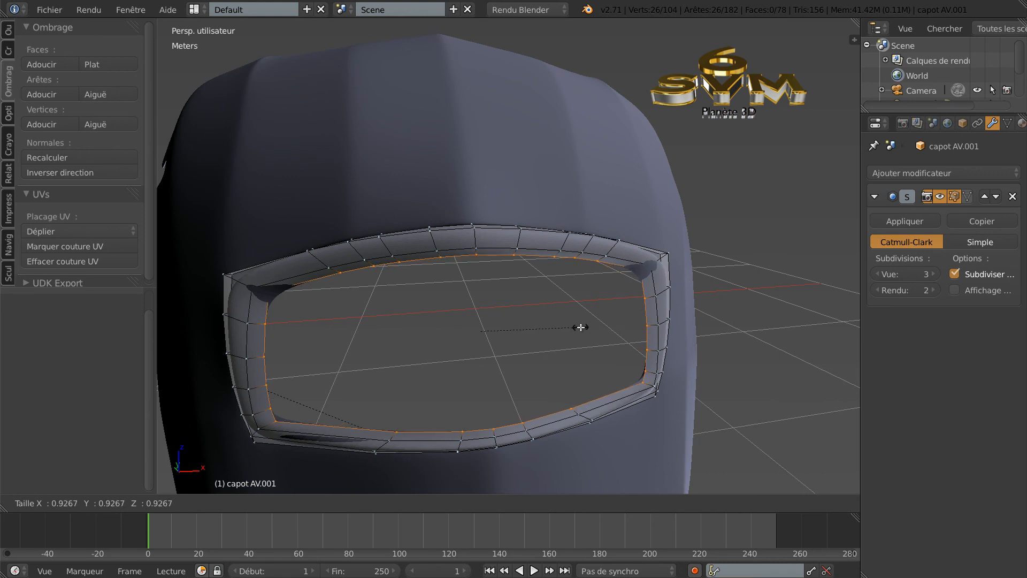
click(582, 328)
Move the newly extruded inner loop about 6.5 mm along Y to give the surround depth
middle_drag(583, 328, 651, 348)
click(359, 503)
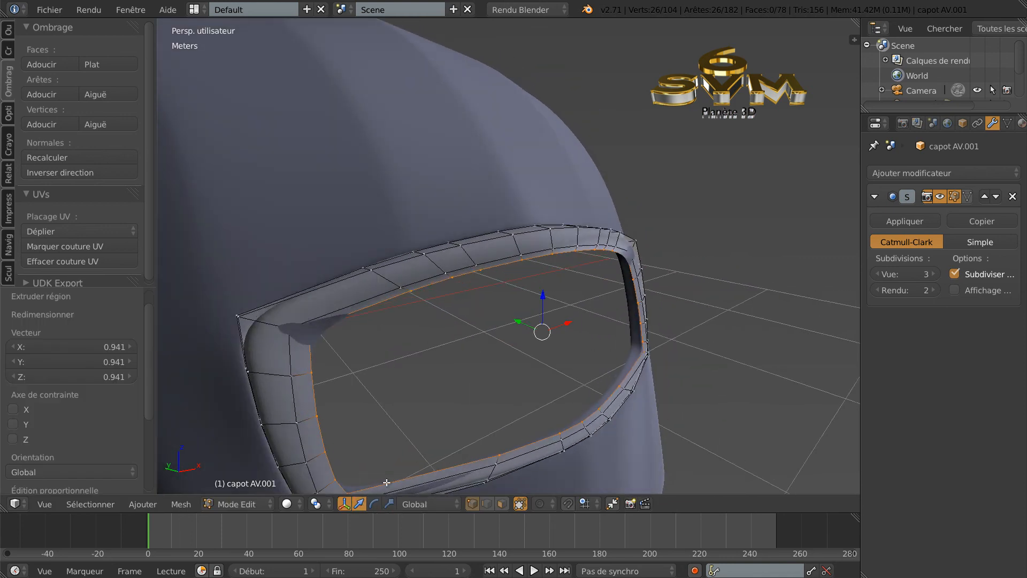
drag(523, 323, 520, 320)
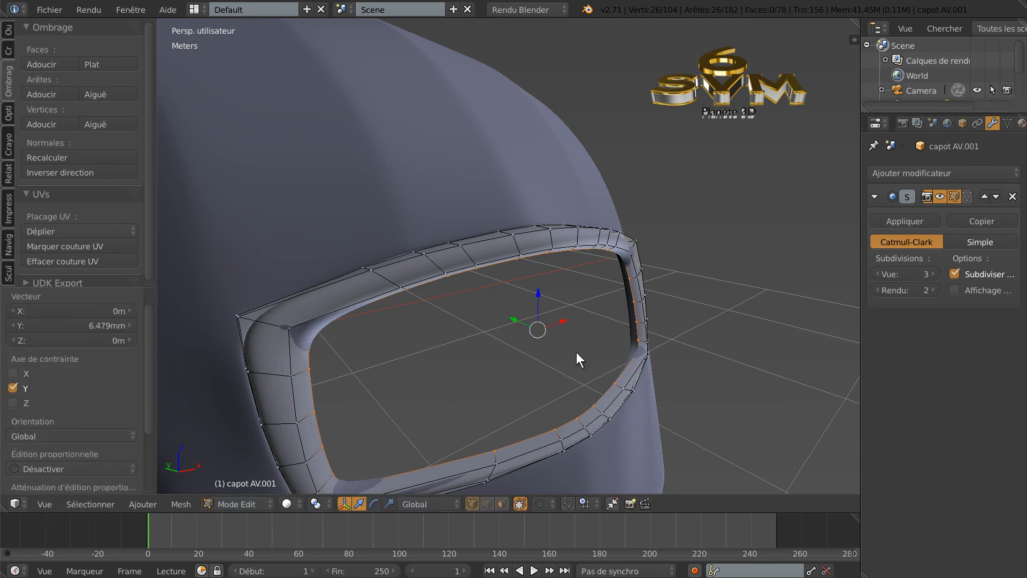
Inspect the smoothed surround in Object Mode and compare its shape with the front-view reference photo of the chrome grille
key(Tab)
middle_drag(613, 367, 557, 344)
key(Tab)
mouse_move(569, 380)
middle_down()
mouse_move(562, 398)
mouse_move(562, 383)
middle_up()
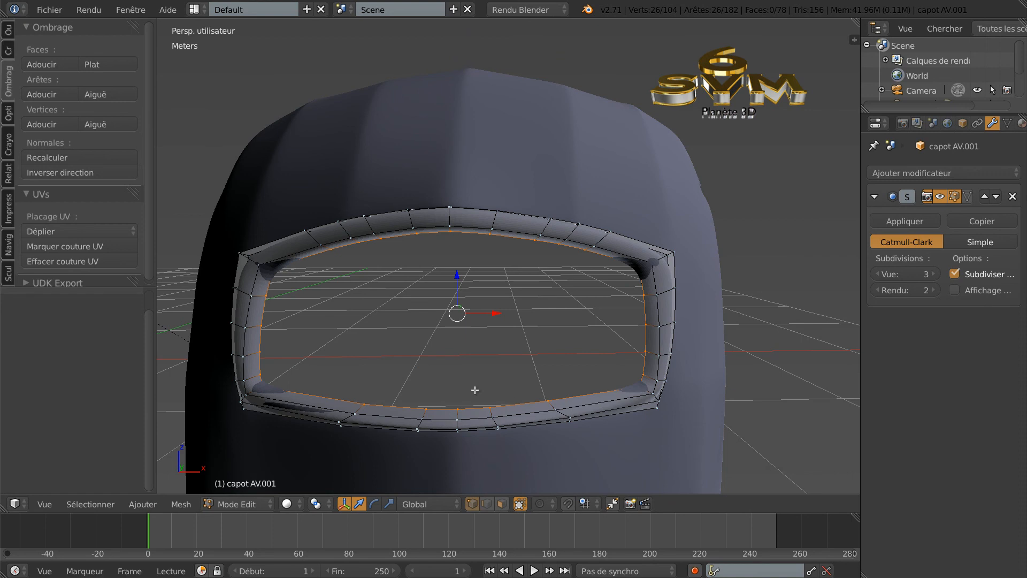
middle_drag(470, 297, 498, 326)
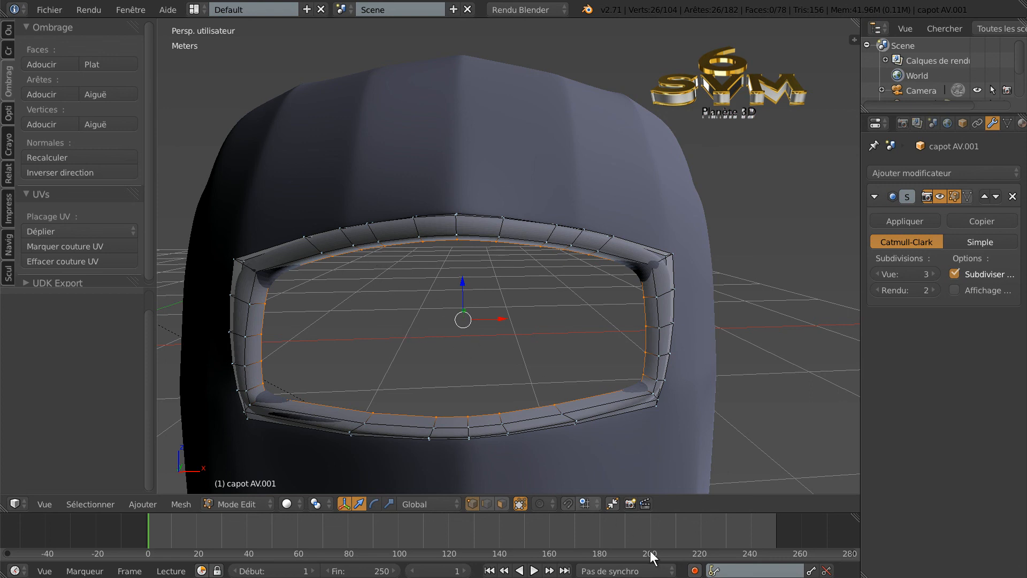
click(789, 576)
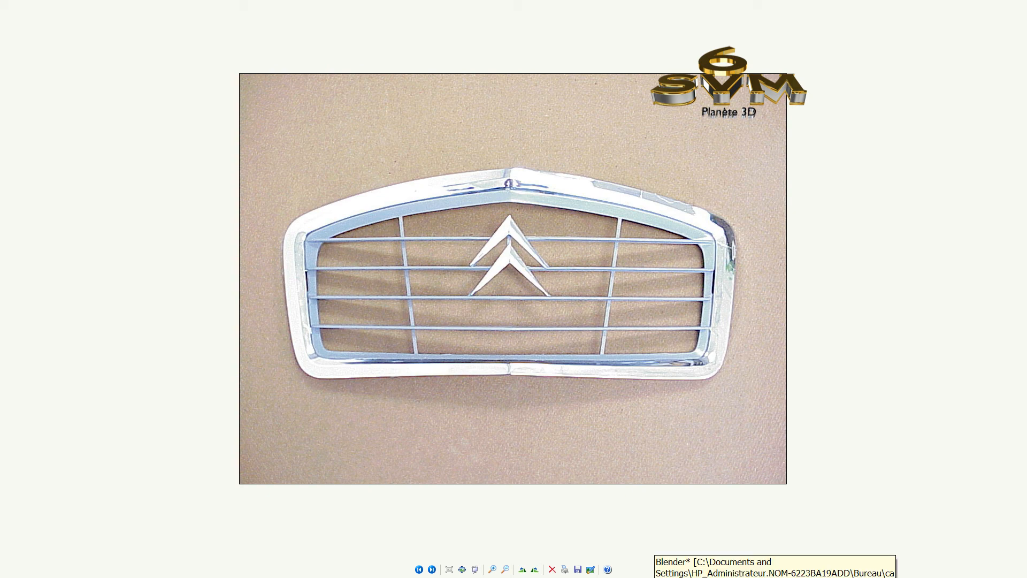
click(656, 576)
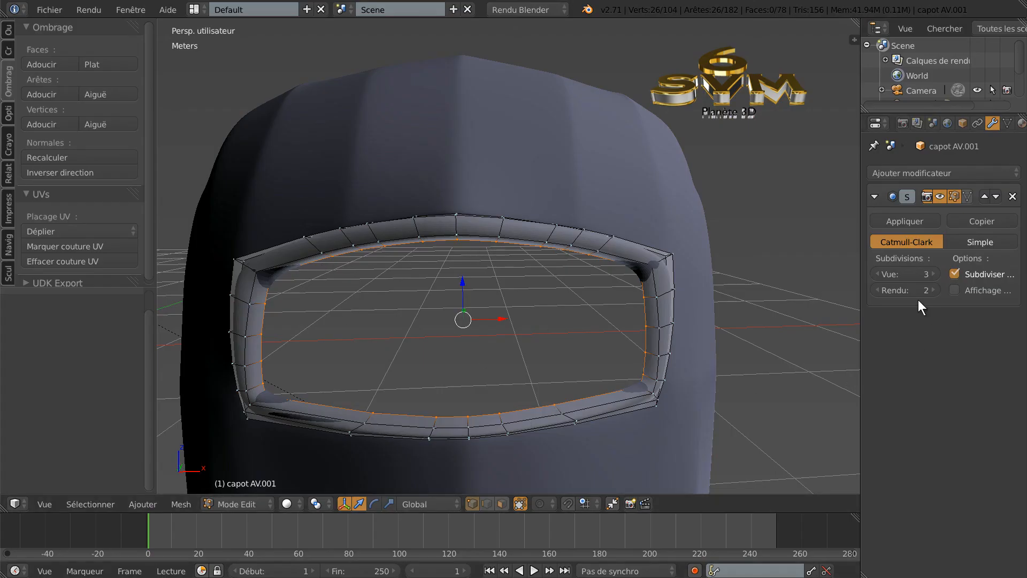
Set the surround's Subdivision Surface view level to 0 and select the upper-left corner vertex of the new inner loop
click(878, 272)
click(878, 273)
click(878, 273)
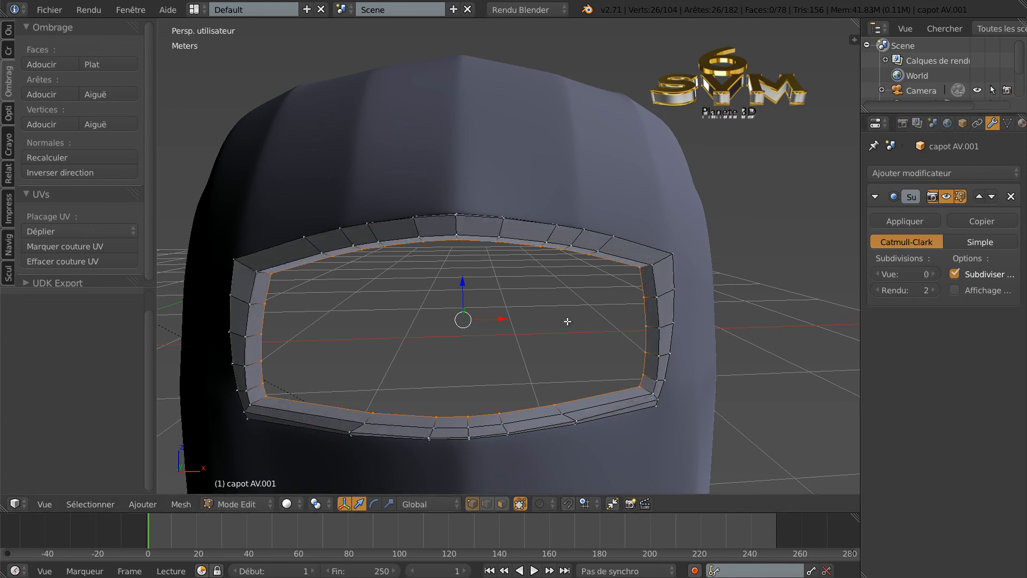
right_click(271, 274)
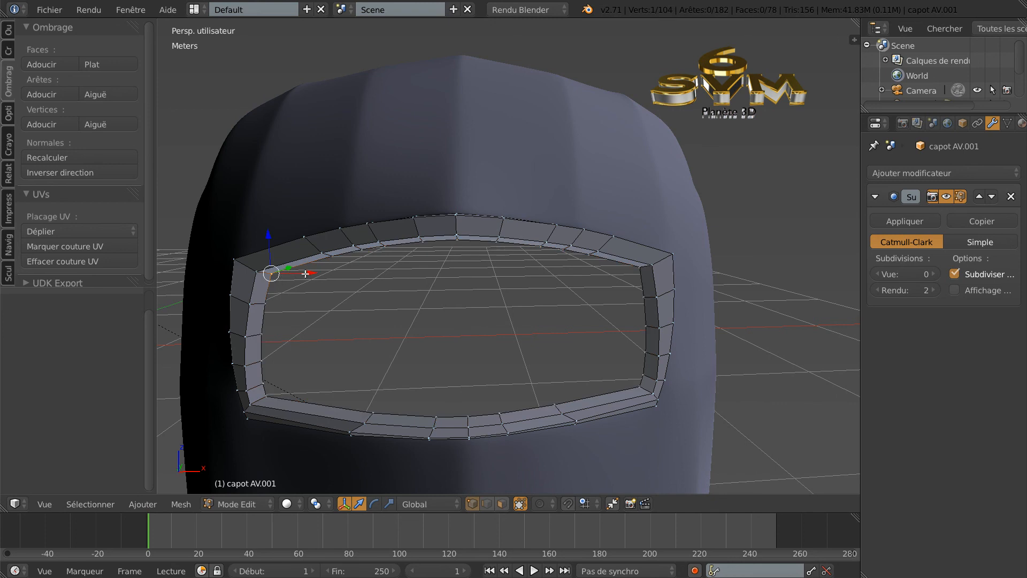
Select the vertices along the upper inner edge of the grille frame and lower them by about 3.735 mm on Z
shift+right_click(322, 253)
shift+right_click(361, 247)
shift+right_click(380, 242)
shift+right_click(423, 242)
shift+right_click(457, 238)
shift+right_click(503, 250)
shift+right_click(539, 256)
shift+right_click(564, 254)
shift+right_click(582, 255)
shift+right_click(636, 271)
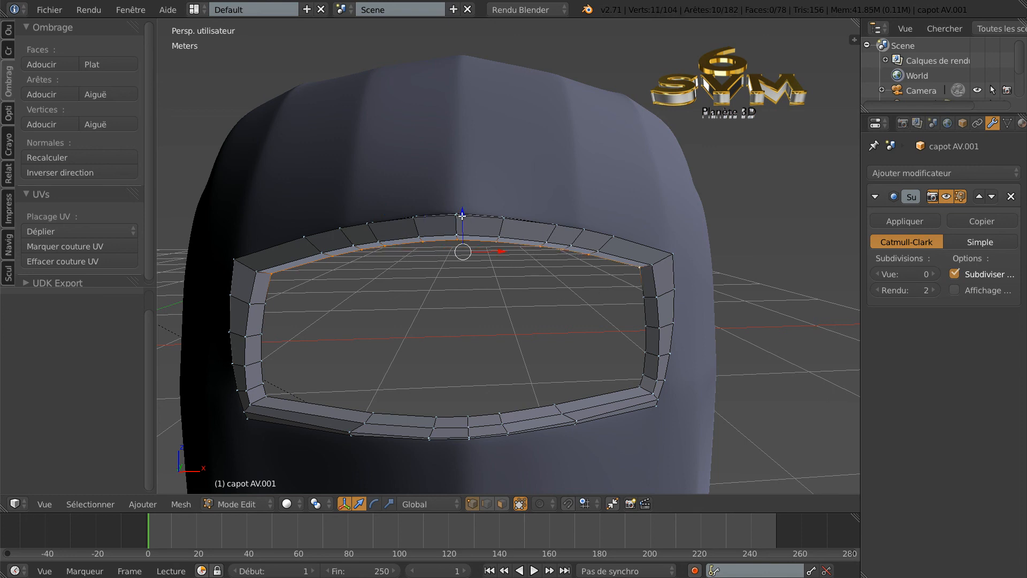
drag(462, 216, 461, 220)
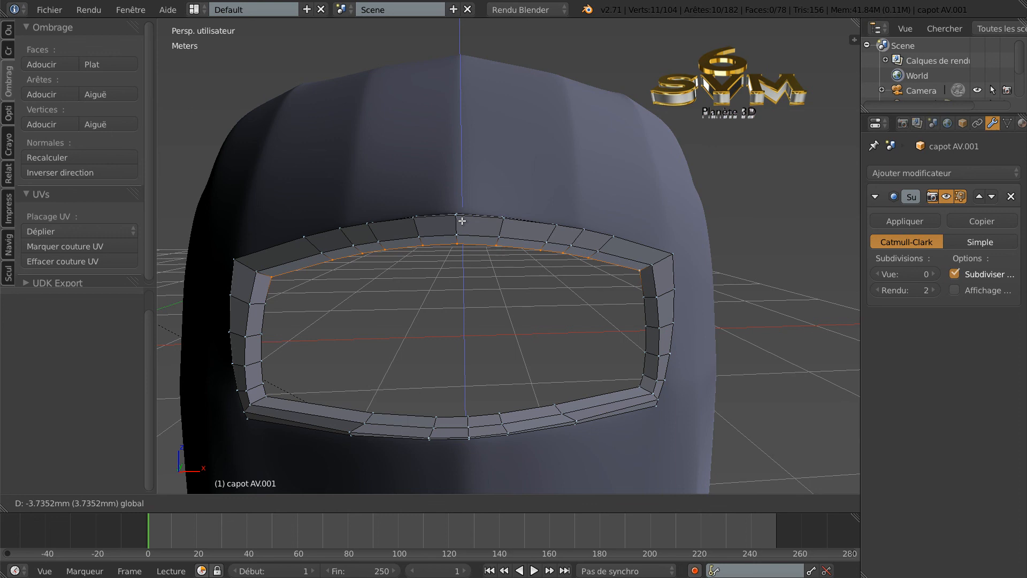
drag(462, 220, 462, 220)
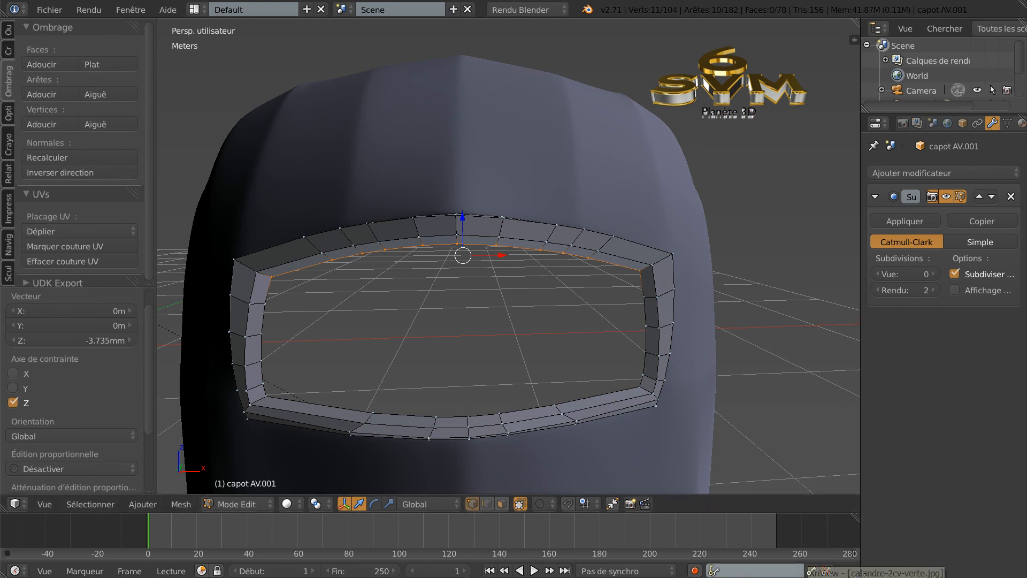
Switch to the image viewers, examine the shape of the 2CV grille surround in the reference photos, and return to Blender
click(797, 577)
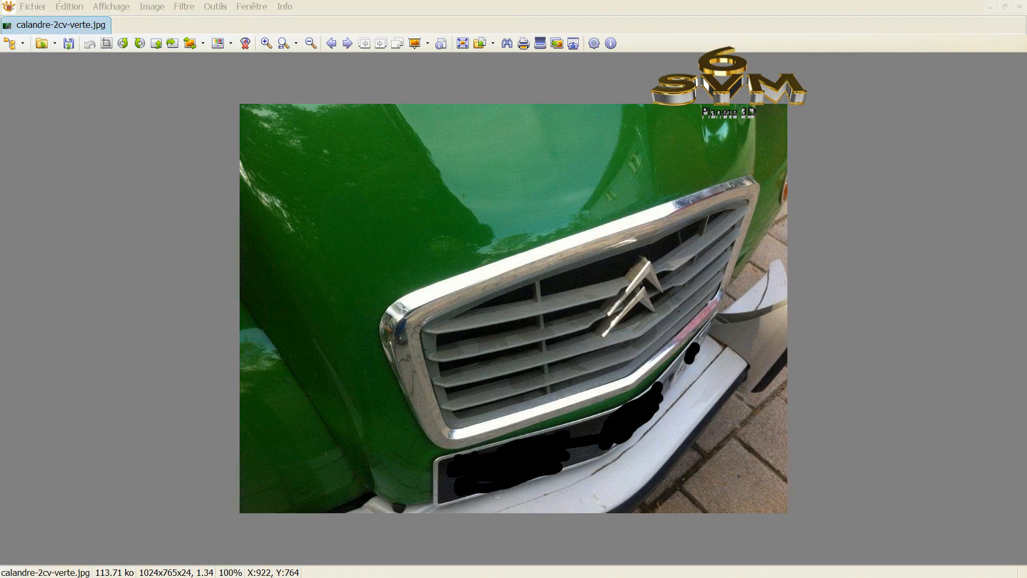
click(797, 577)
click(797, 575)
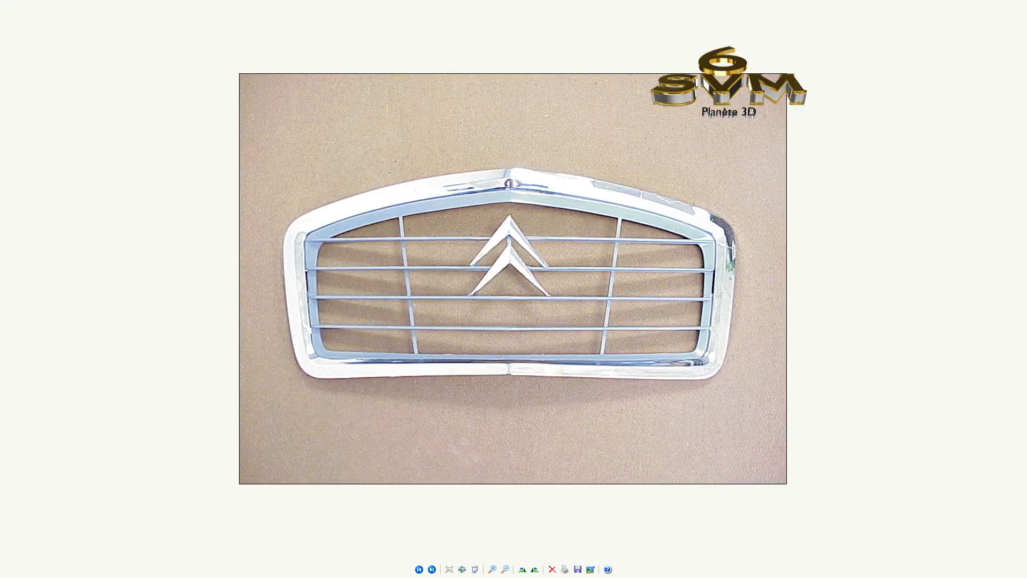
click(797, 576)
click(797, 576)
click(797, 576)
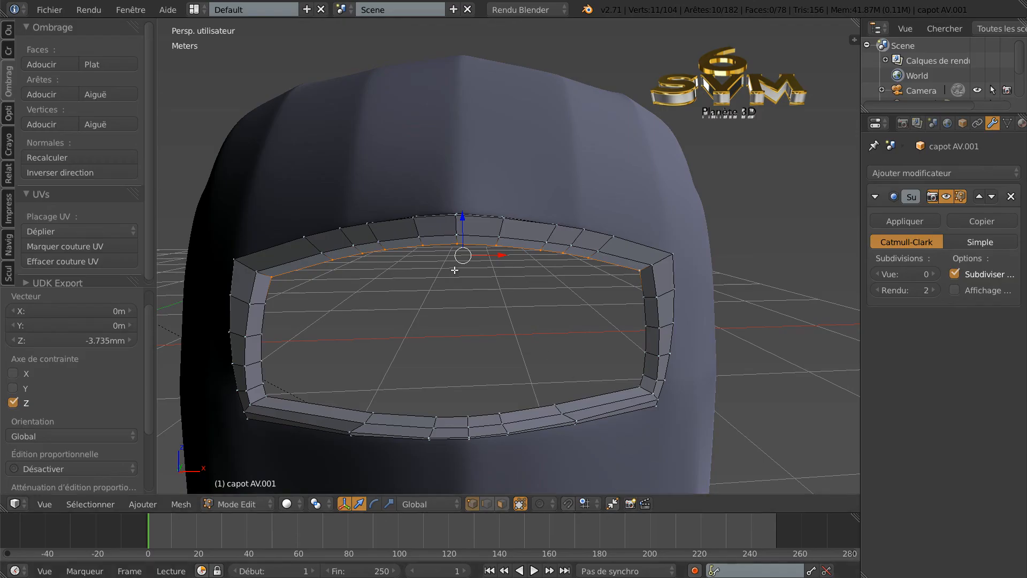
Select the edges across the frame's upper centre and raise them slightly along Z to form a subtle peak
right_click(455, 228)
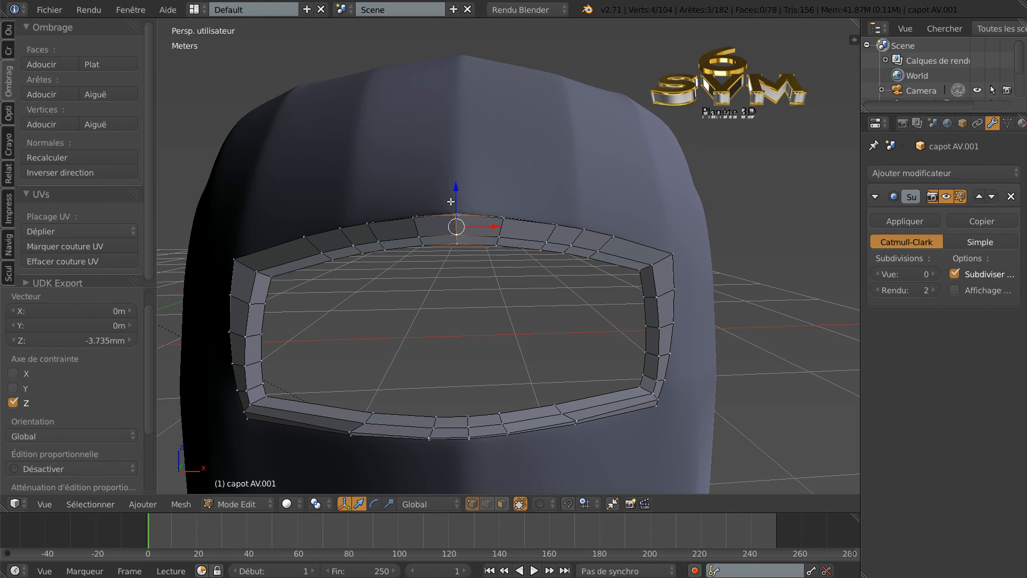
drag(456, 188, 456, 186)
key(Tab)
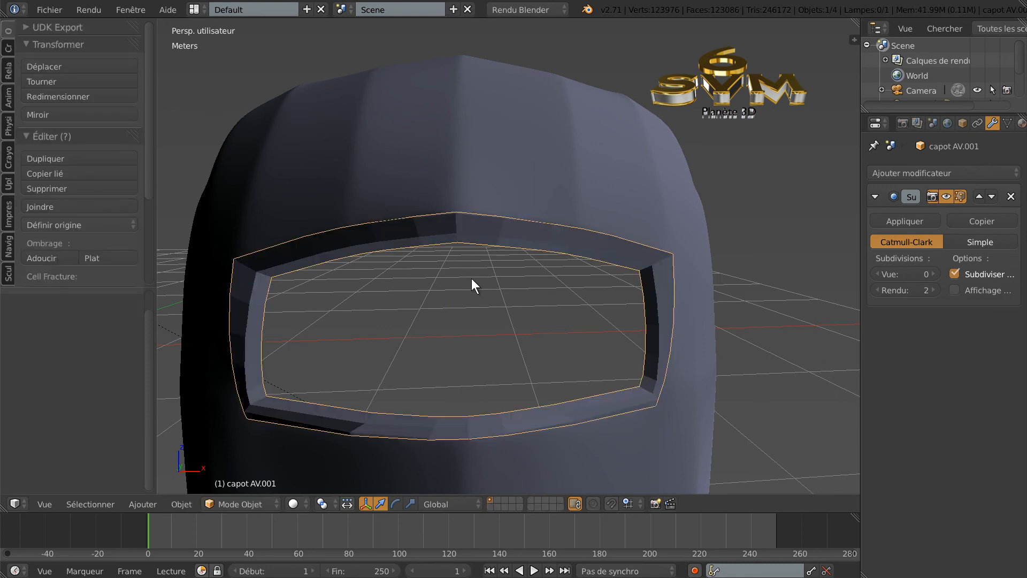
key(Tab)
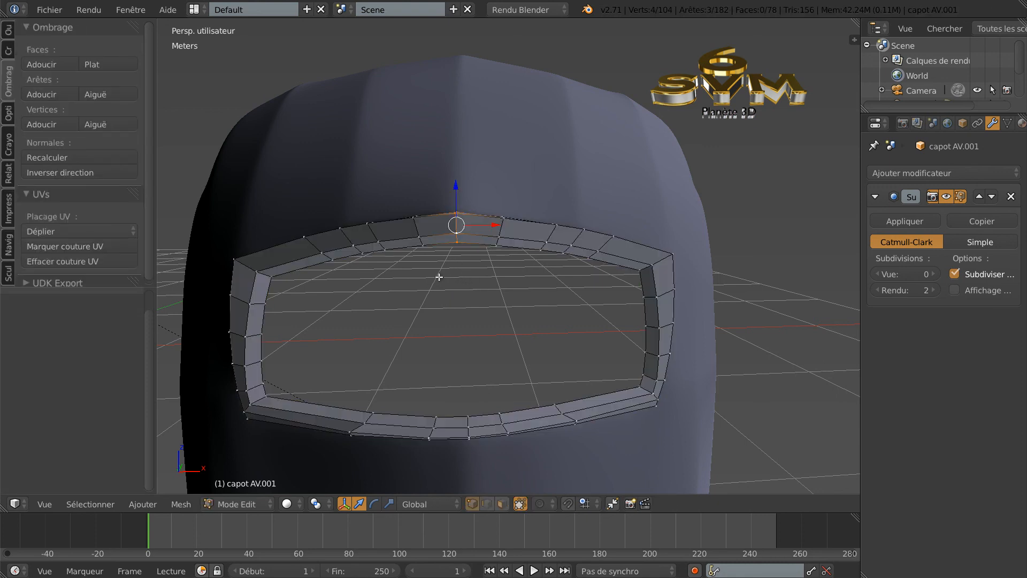
key(Tab)
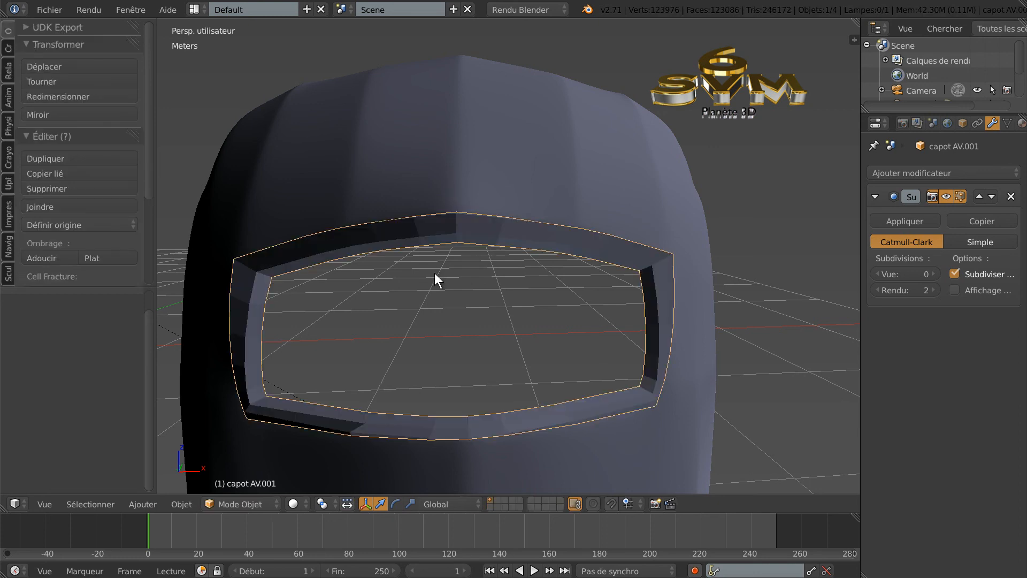
Set the subdivision modifier's viewport level to 3 and apply smooth shading to the grille frame
click(933, 274)
click(933, 274)
click(932, 274)
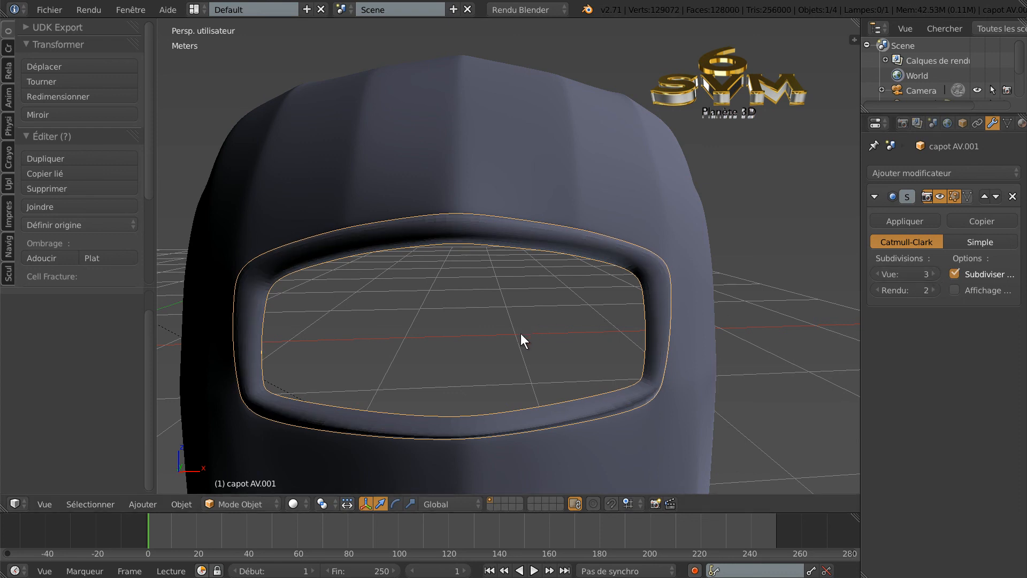
key(Tab)
key(Tab)
drag(146, 105, 150, 168)
click(53, 176)
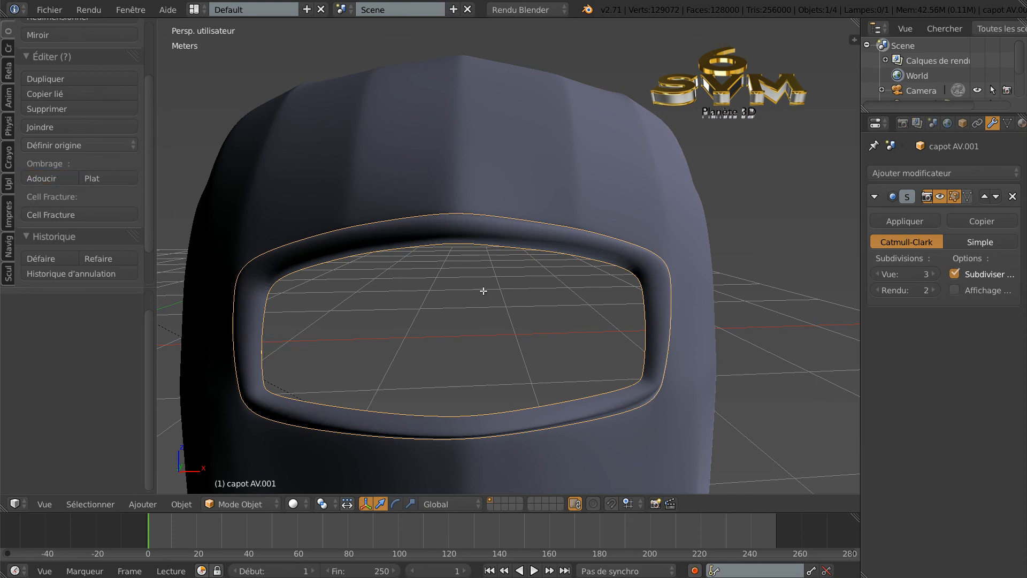
Try an edge loop around the frame's front face, slid toward the outer edge with a factor of about 0.828
key(Tab)
middle_drag(571, 314, 611, 327)
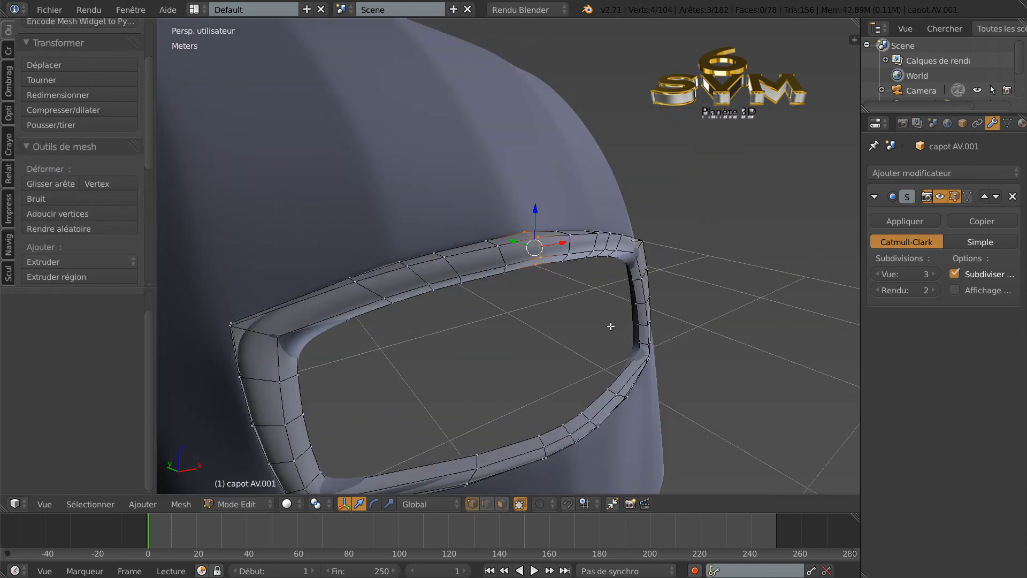
key(ctrl+r)
click(371, 288)
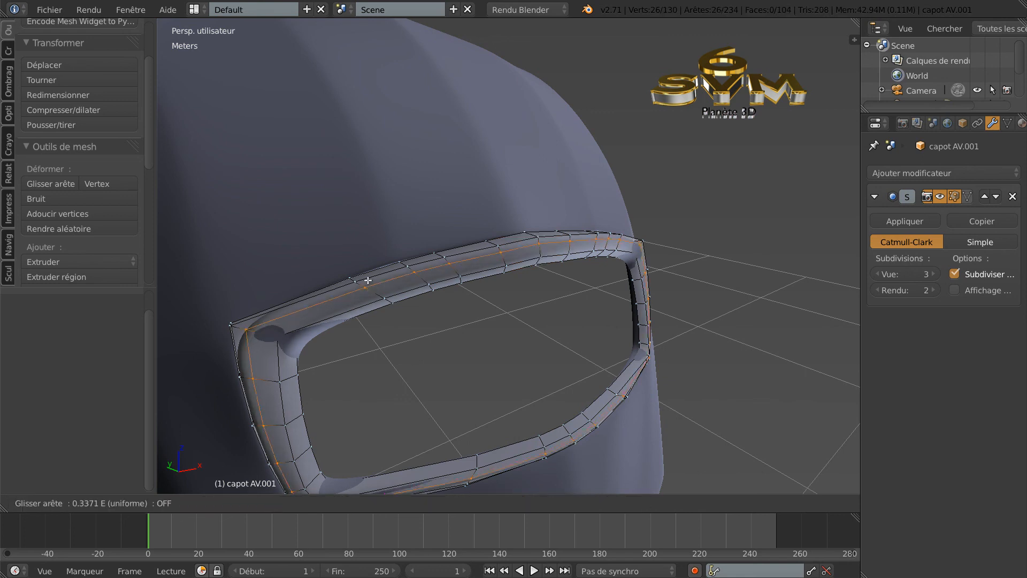
click(363, 277)
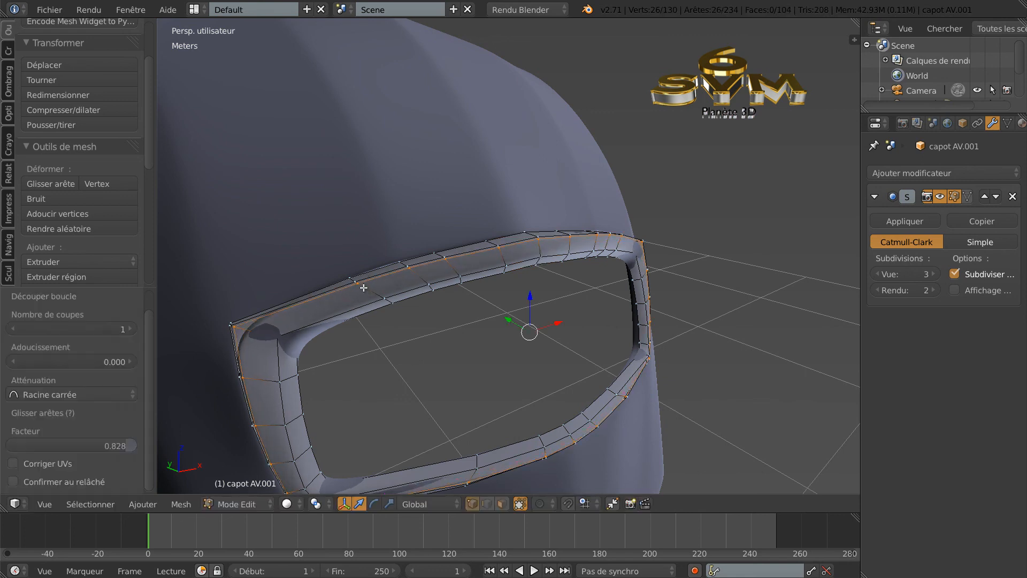
Try a second edge loop around the frame, slid along its inner side, and inspect the smoothed frame in Object Mode
scroll(383, 321, down, 1)
middle_drag(380, 321, 360, 309)
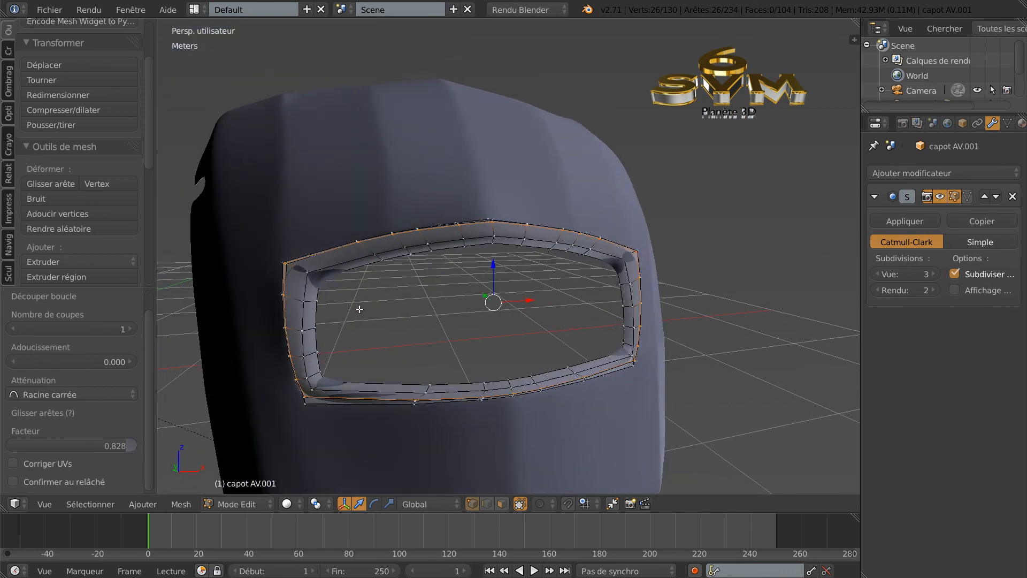
key(ctrl+r)
click(313, 306)
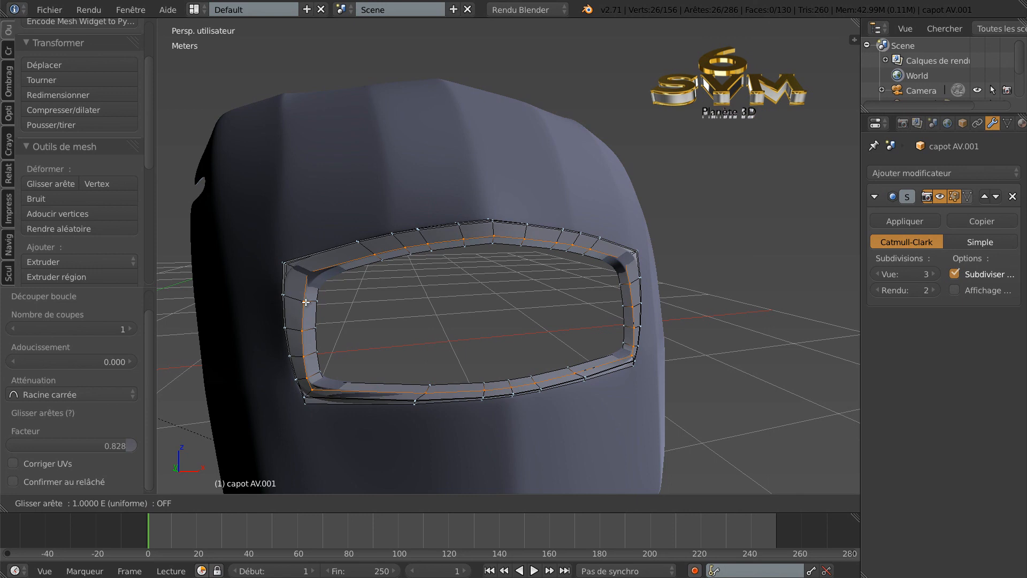
click(306, 302)
key(Tab)
mouse_move(416, 320)
middle_down()
mouse_move(399, 340)
mouse_move(380, 327)
mouse_move(380, 298)
mouse_move(428, 292)
mouse_move(453, 318)
mouse_move(418, 329)
middle_up()
middle_drag(407, 351, 428, 307)
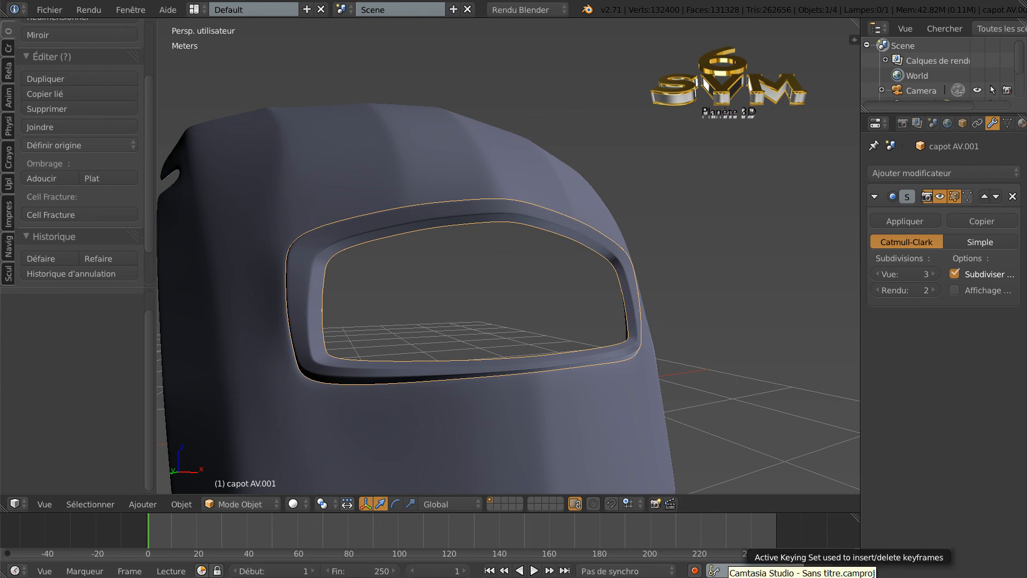
Compare the modelled frame's corners and profile with the two grille reference photos, and return to Blender
click(907, 572)
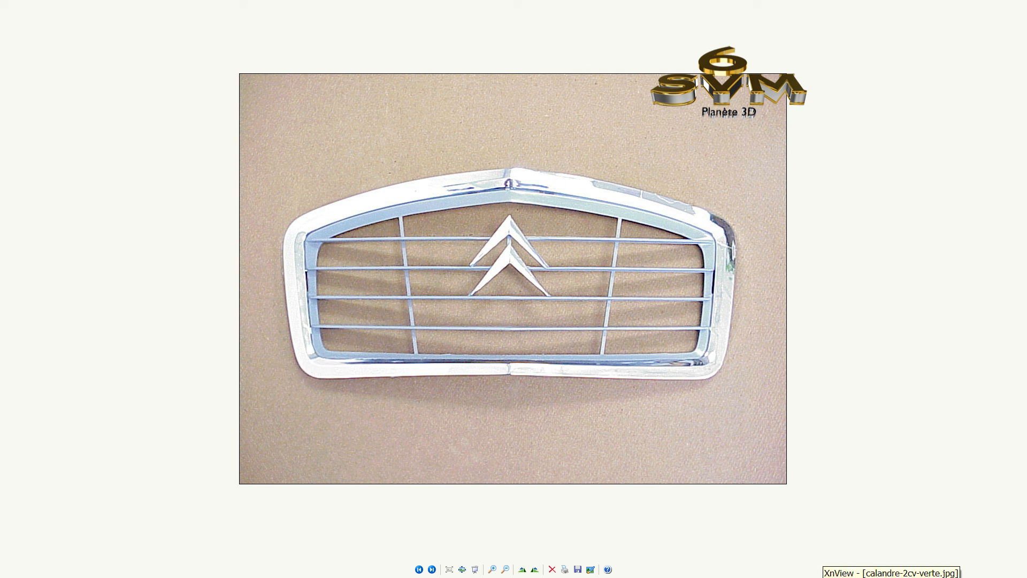
click(663, 572)
mouse_move(376, 399)
middle_down()
mouse_move(396, 393)
mouse_move(409, 429)
mouse_move(356, 421)
mouse_move(381, 412)
mouse_move(371, 426)
mouse_move(376, 413)
middle_up()
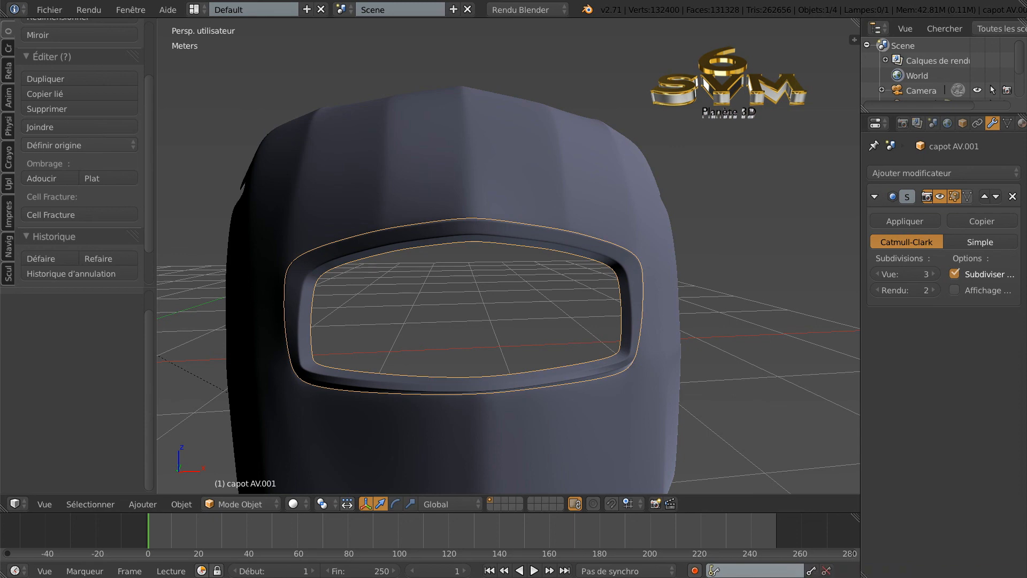
click(834, 576)
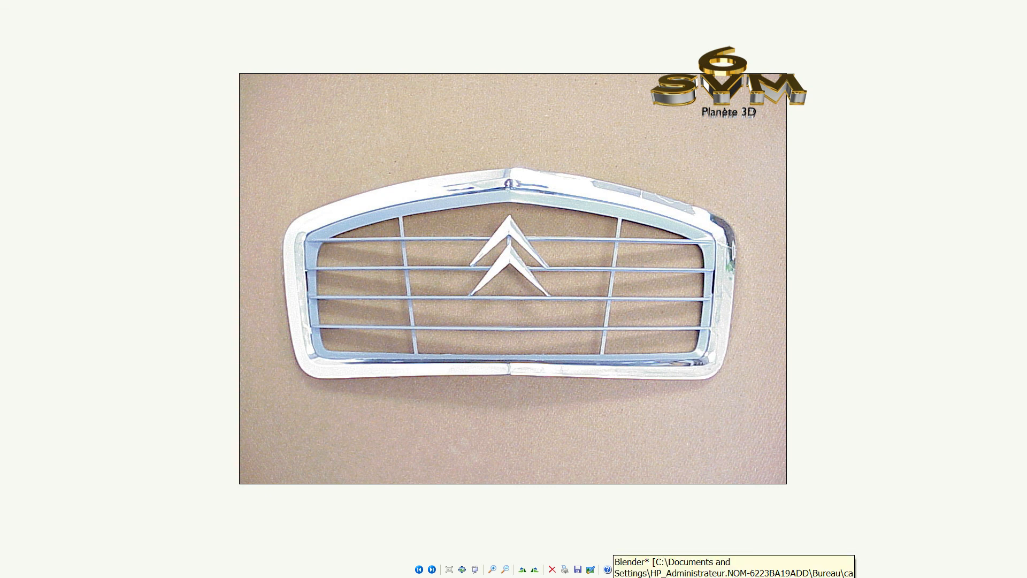
click(613, 577)
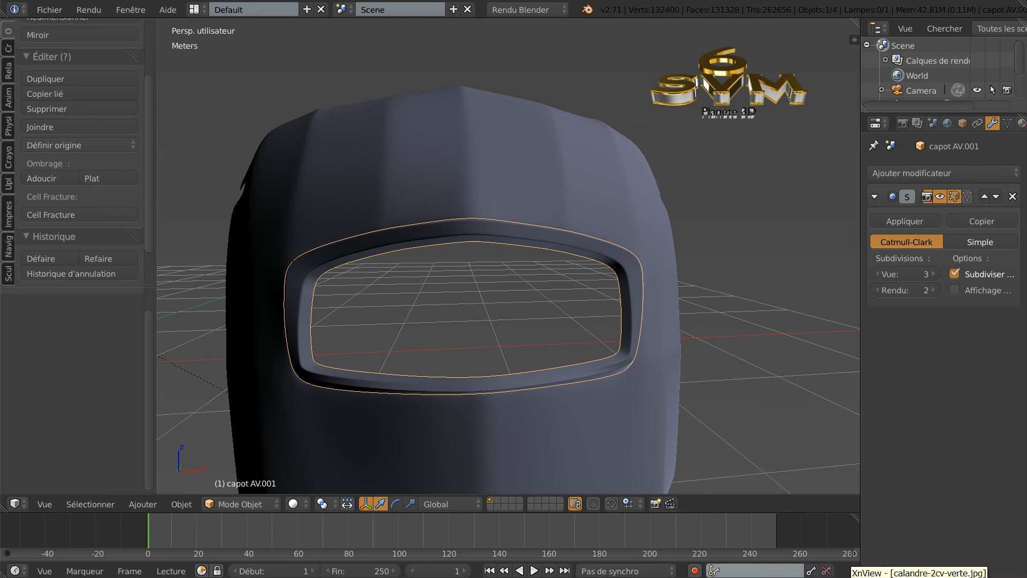
click(839, 577)
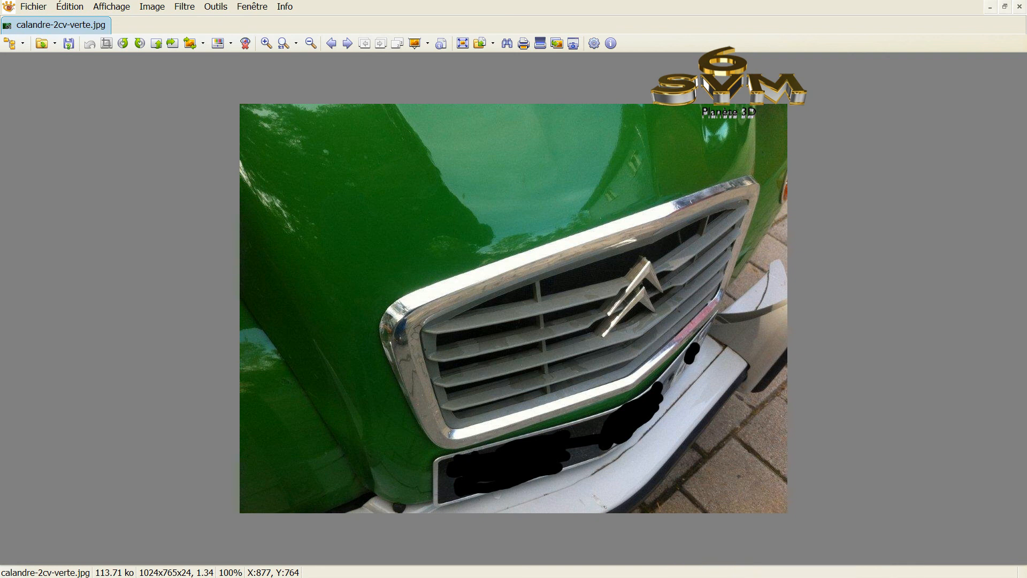
key(alt+Tab)
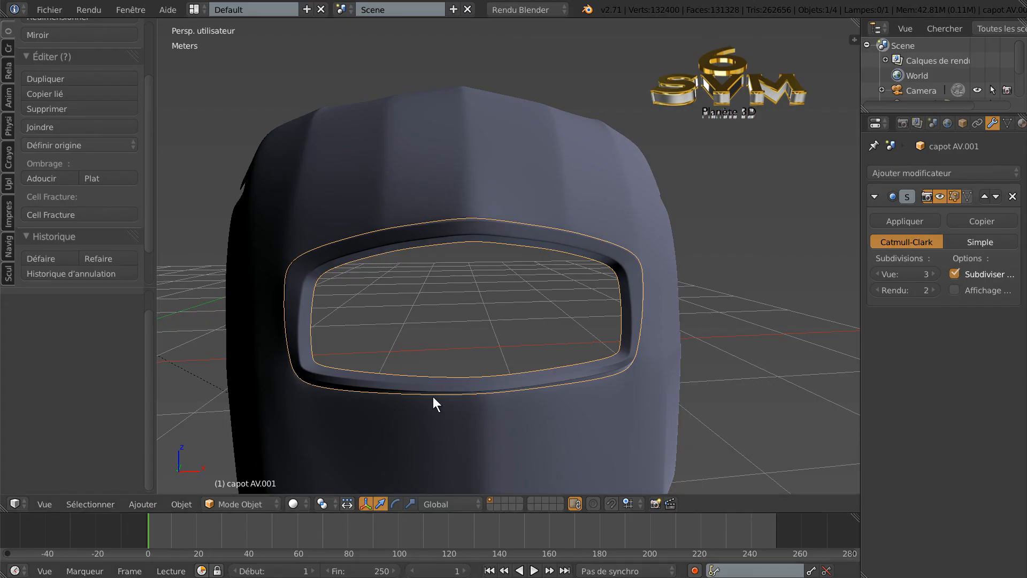
Return the frame to Edit Mode and undo both added edge loops
key(Tab)
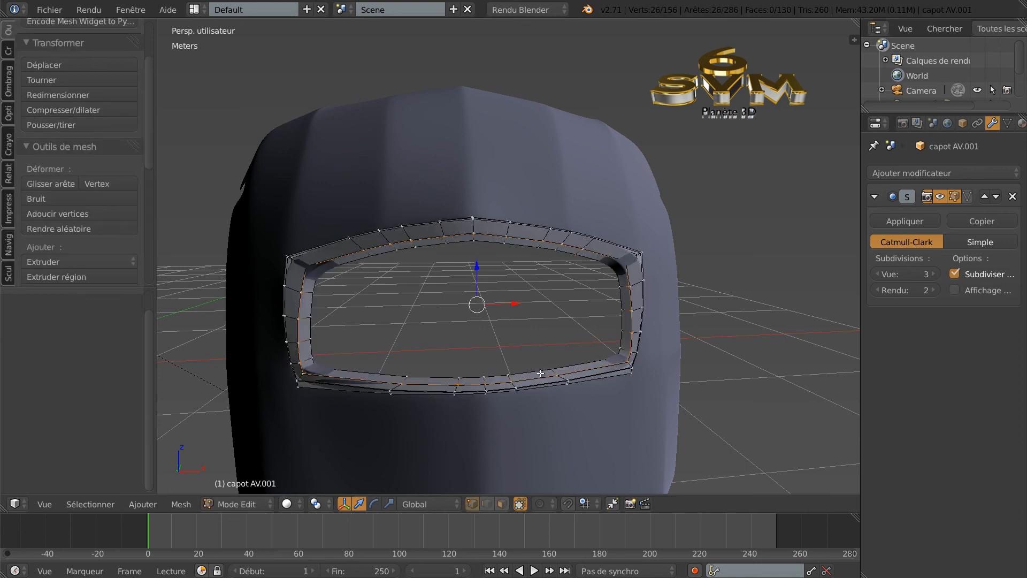
middle_drag(562, 394, 593, 390)
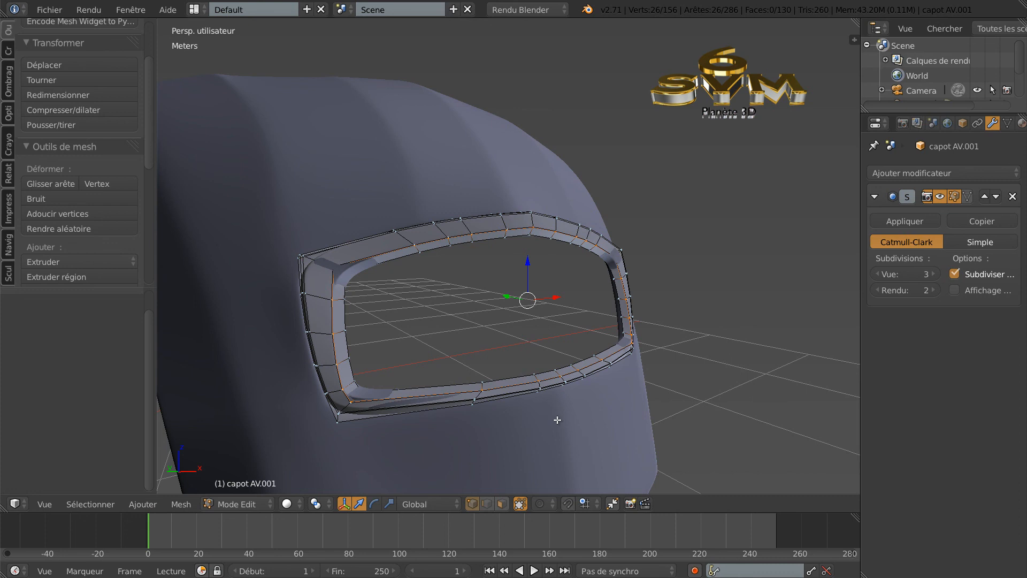
key(ctrl+z)
key(ctrl+z)
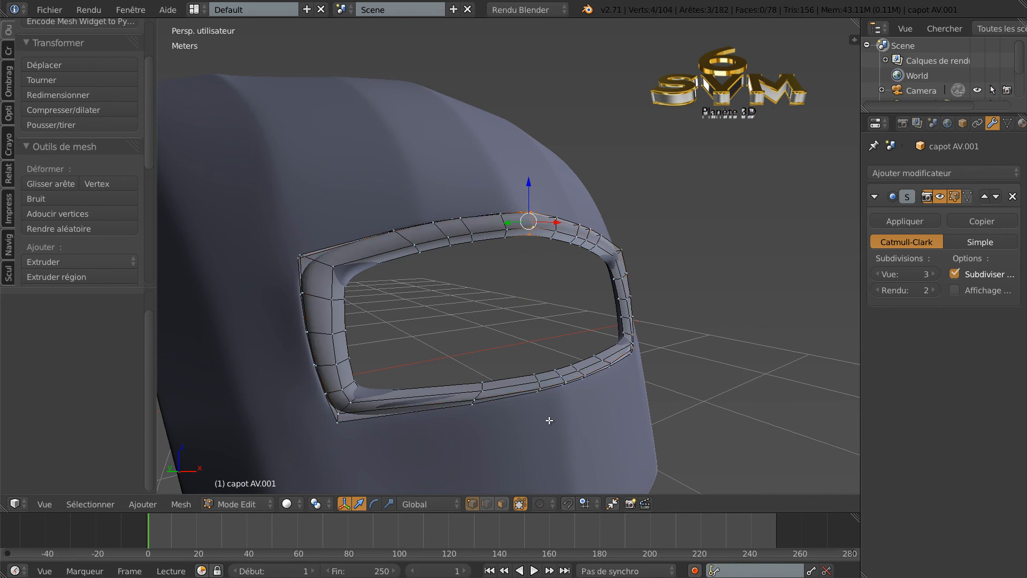
Select the front vertices at the frame's two lower corners and scale them to about 0.944 along X
mouse_move(546, 420)
middle_down()
mouse_move(522, 436)
mouse_move(539, 425)
middle_up()
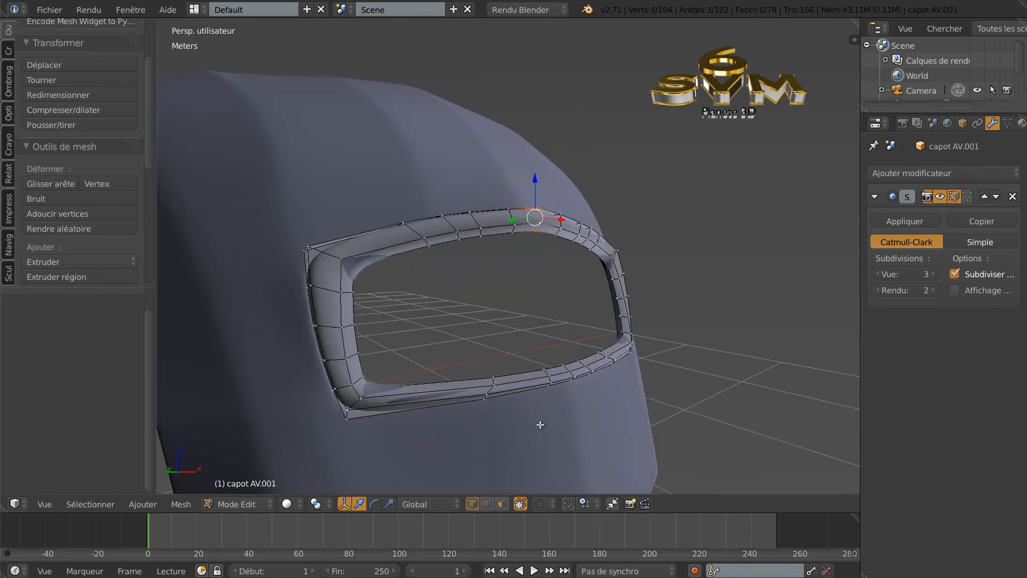
middle_drag(468, 433, 374, 420)
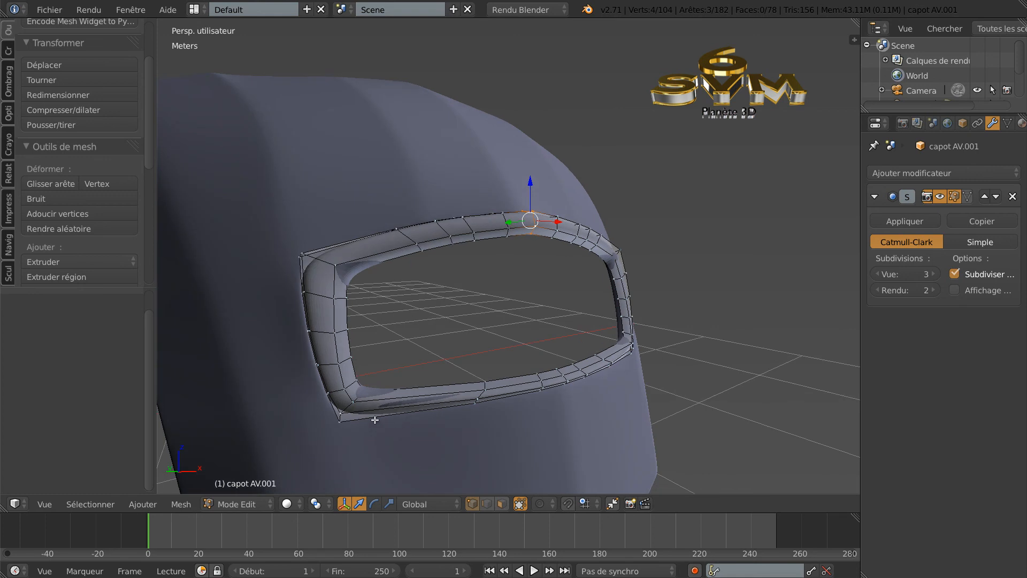
right_click(353, 402)
middle_drag(482, 427, 435, 436)
shift+right_click(621, 369)
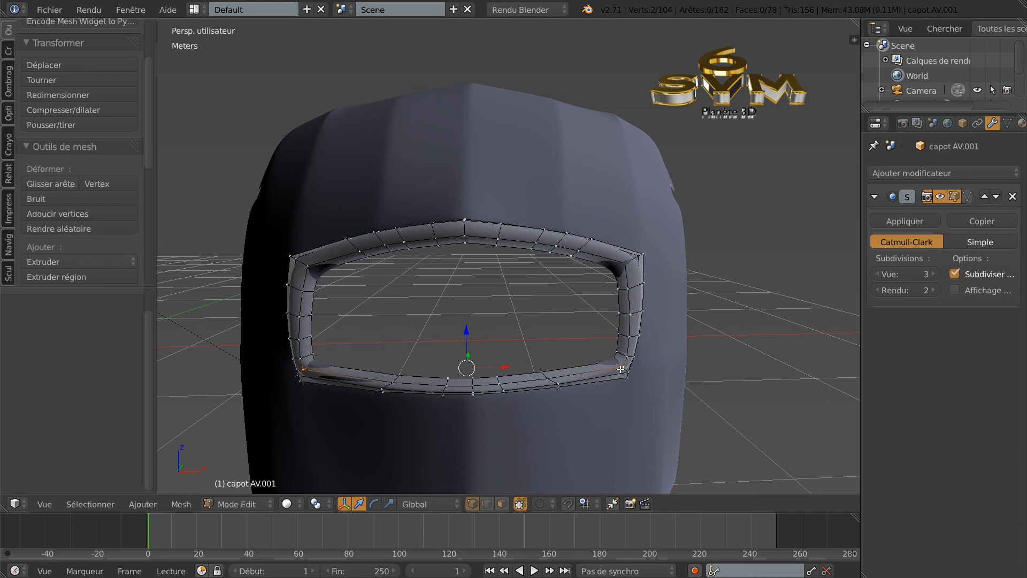
middle_drag(452, 414, 455, 400)
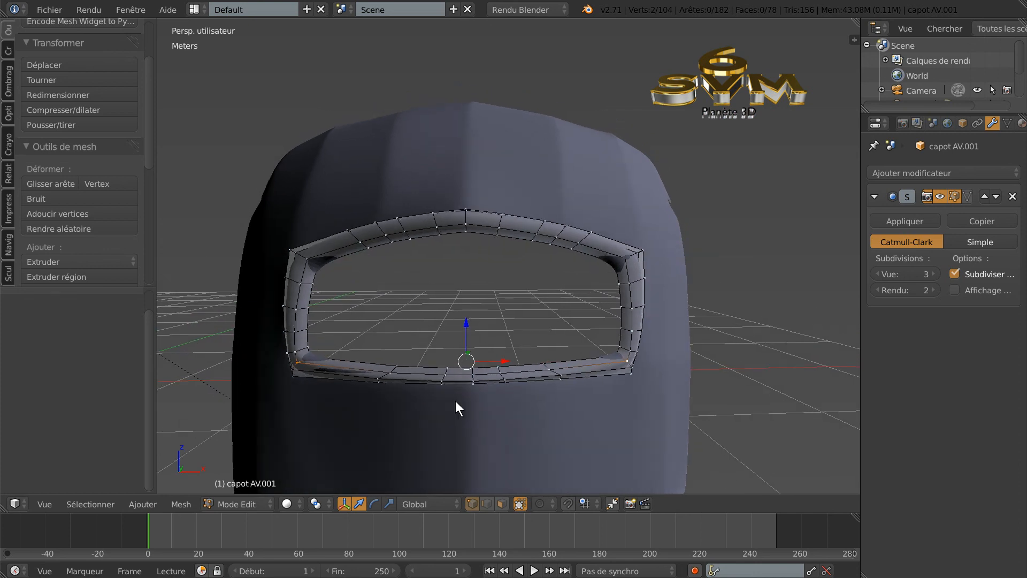
click(389, 504)
drag(505, 361, 503, 361)
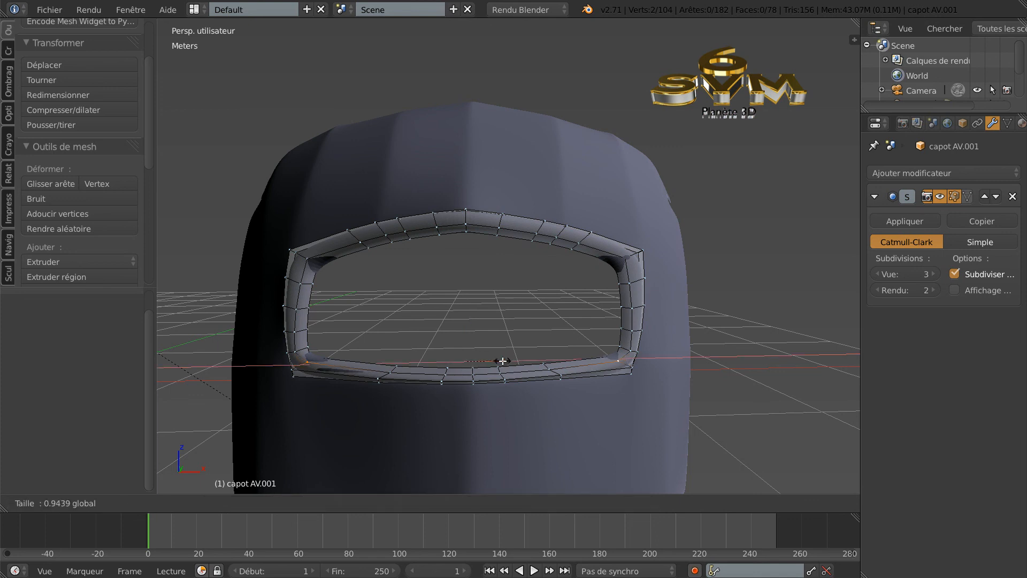
drag(502, 361, 503, 361)
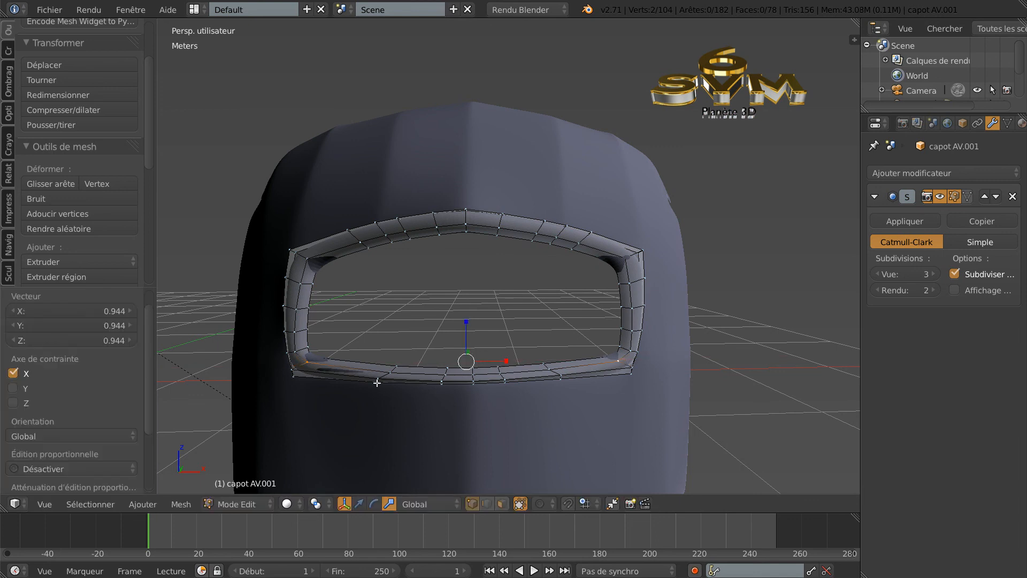
Select the vertex pair just above the frame's lower corners and scale it to about 0.974 along X
right_click(295, 351)
shift+right_click(631, 353)
key(s)
key(x)
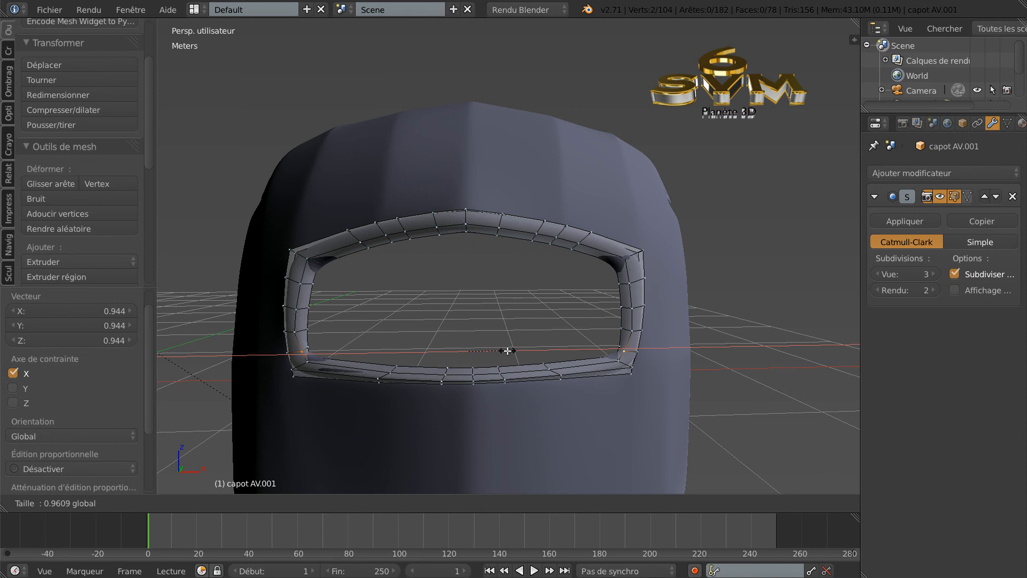
click(508, 350)
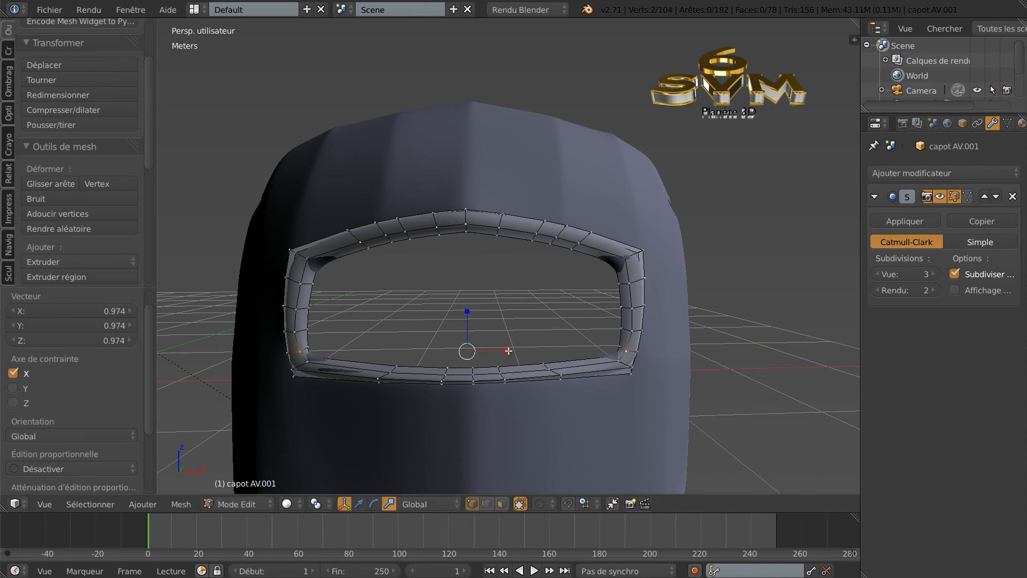
Add an edge loop around the frame's inner band, slid with a factor of about 0.594
key(Tab)
middle_drag(512, 358, 589, 421)
key(Tab)
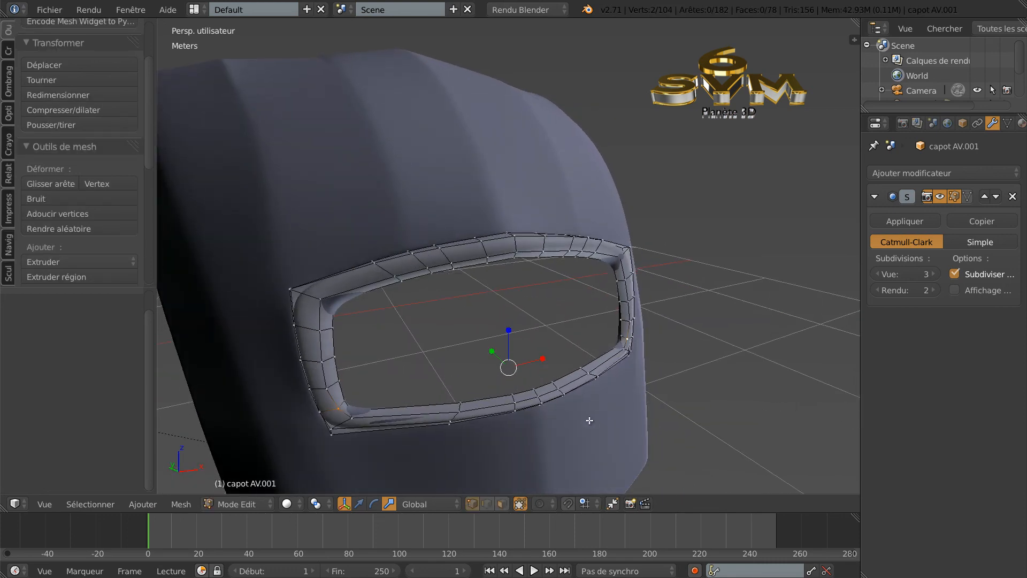
key(ctrl+r)
click(334, 383)
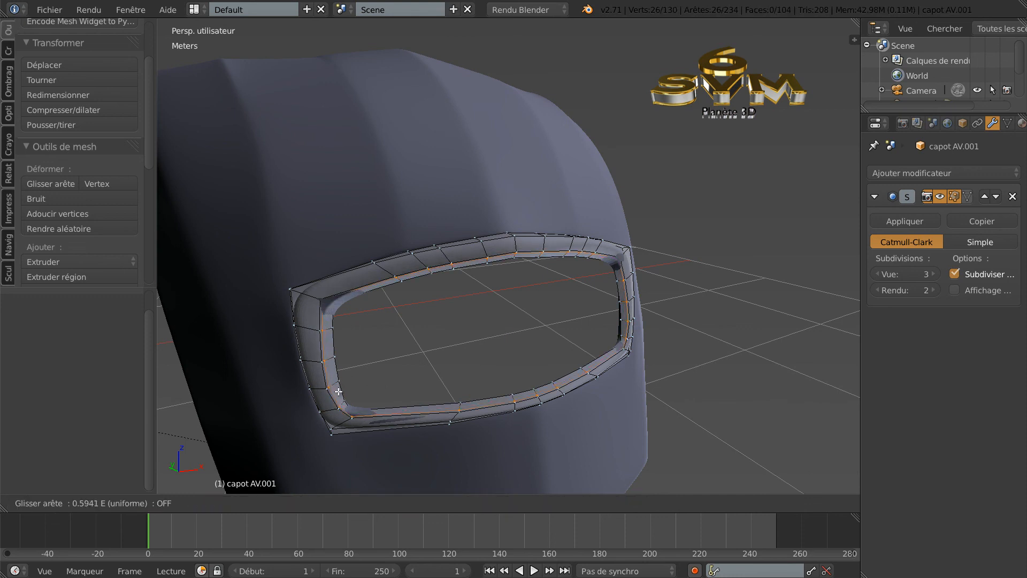
click(339, 392)
Add an edge loop around the frame's front face, slid with a factor of about -0.549, and check the smoothed shape in Object Mode
mouse_move(380, 396)
middle_down()
mouse_move(406, 372)
mouse_move(364, 405)
middle_up()
key(ctrl+r)
click(364, 402)
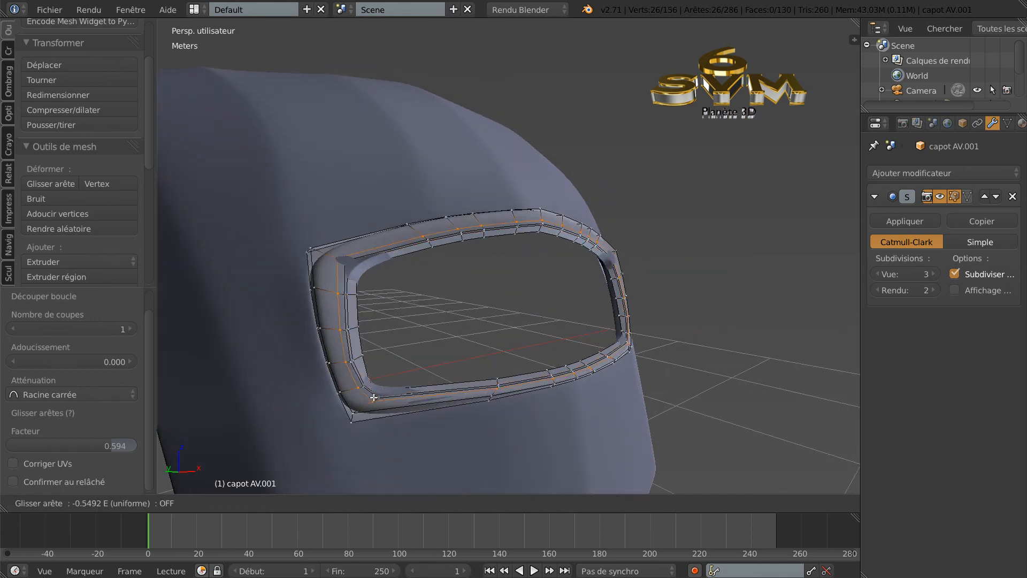
click(374, 397)
key(Tab)
middle_drag(426, 410, 375, 398)
key(Tab)
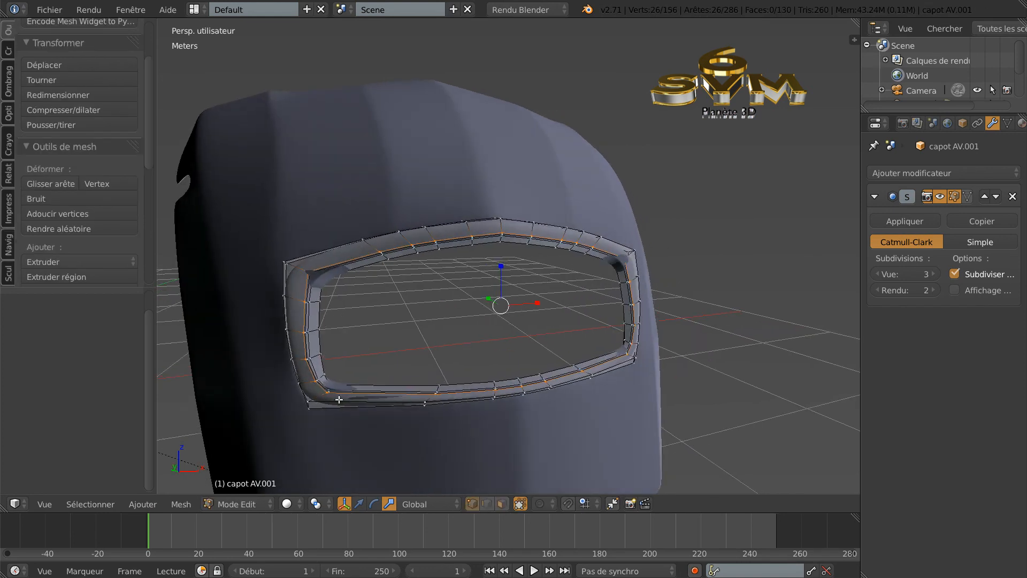
Select the three inner vertices just above the frame's lower-left corner bend and move them about 2.96 mm along X
right_click(305, 359)
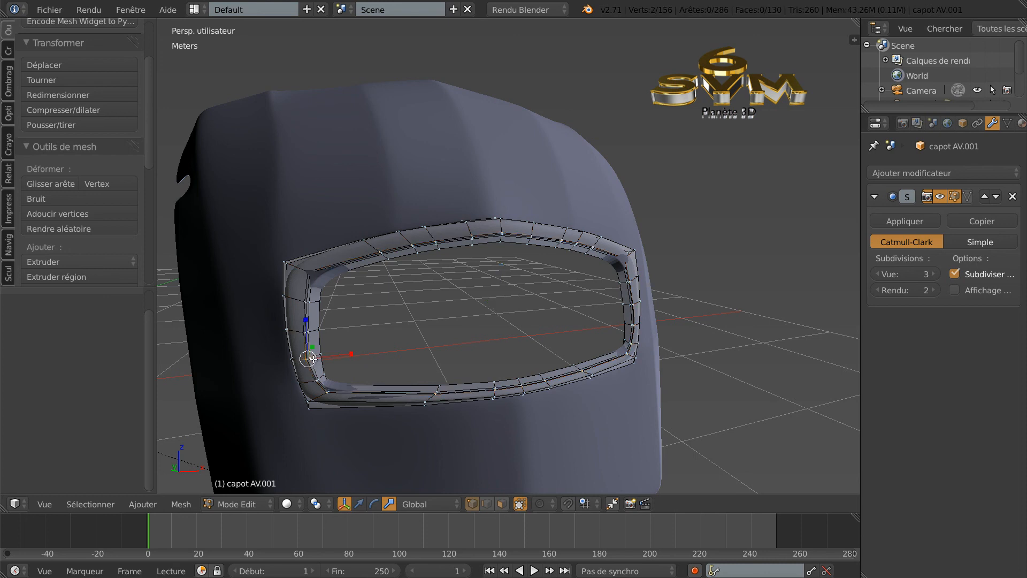
scroll(314, 375, up, 2)
scroll(314, 375, down, 1)
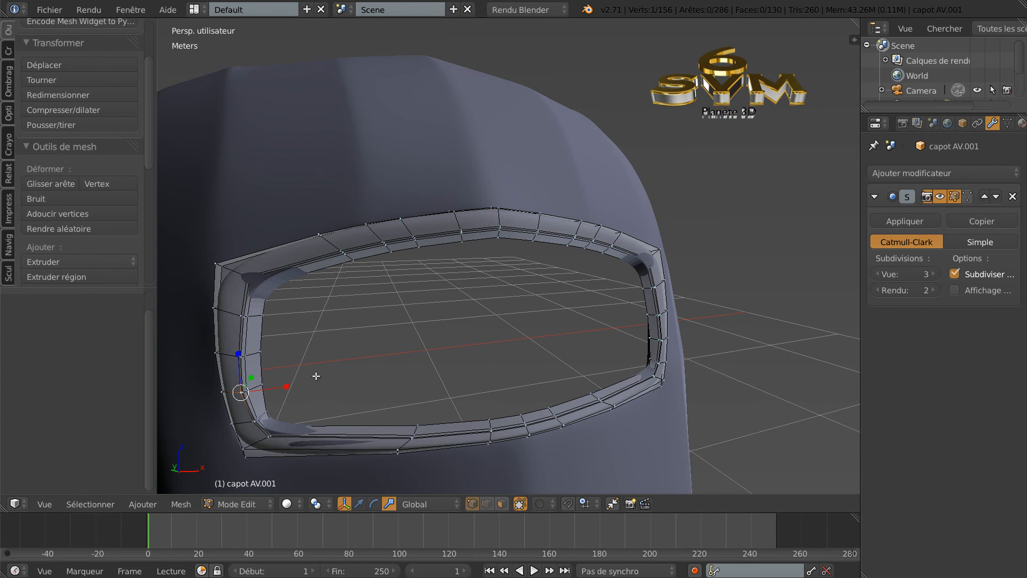
key(z)
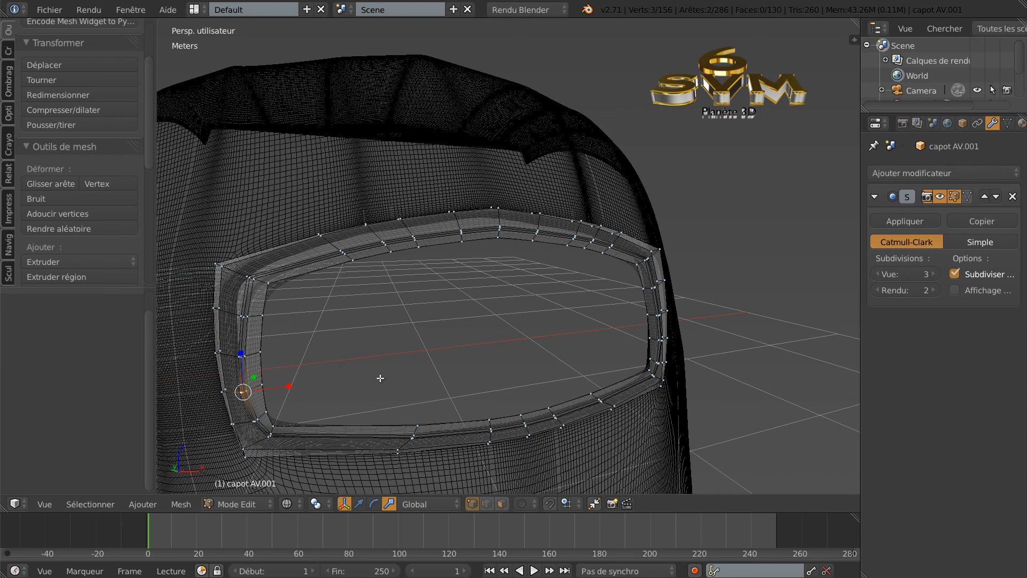
key(Tab)
key(Tab)
key(z)
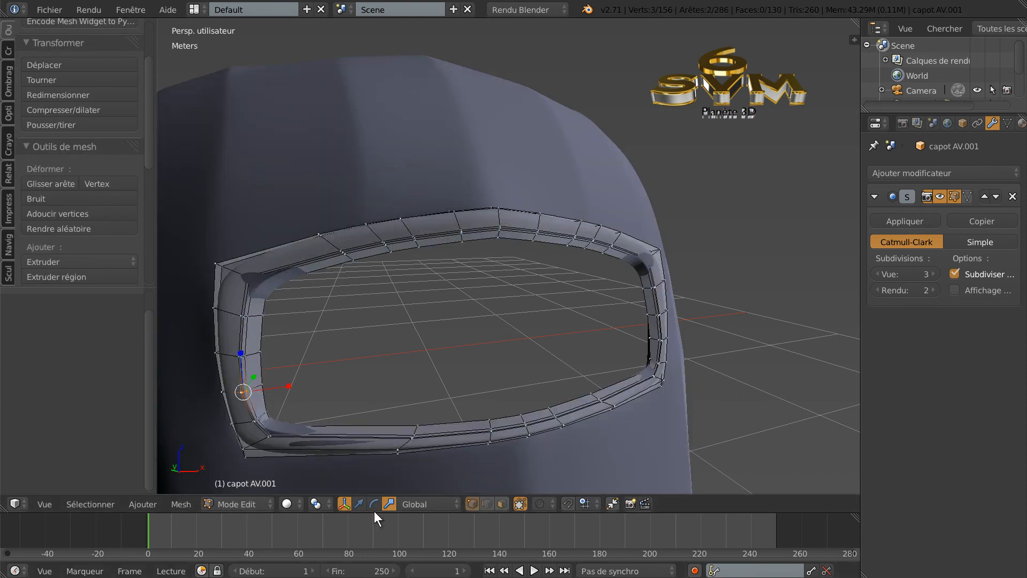
click(359, 504)
drag(287, 386, 291, 386)
Deselect all the frame's vertices and switch the viewport to wireframe shading, facing the frame's opposite lower corner
middle_drag(291, 386, 491, 387)
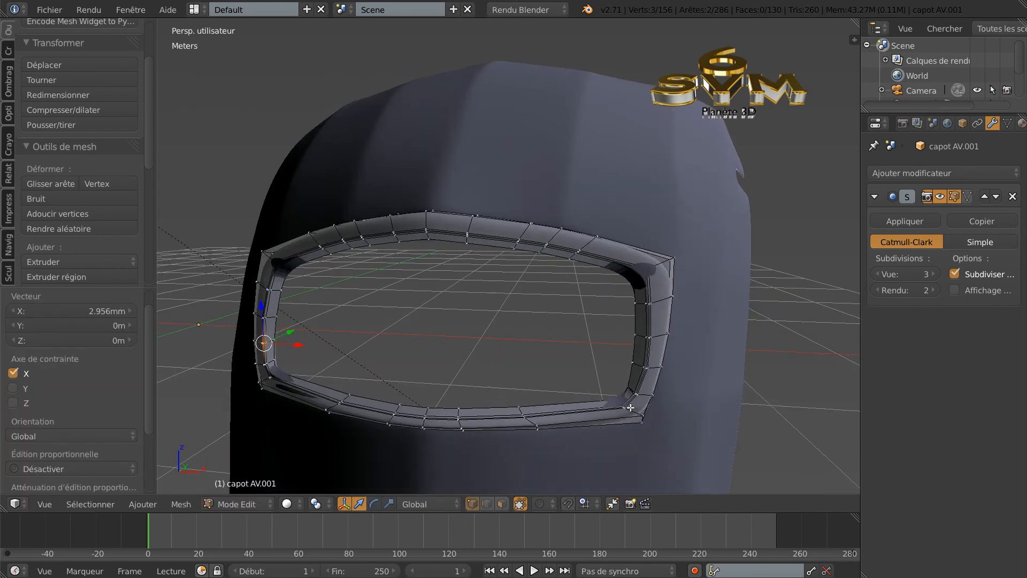
key(a)
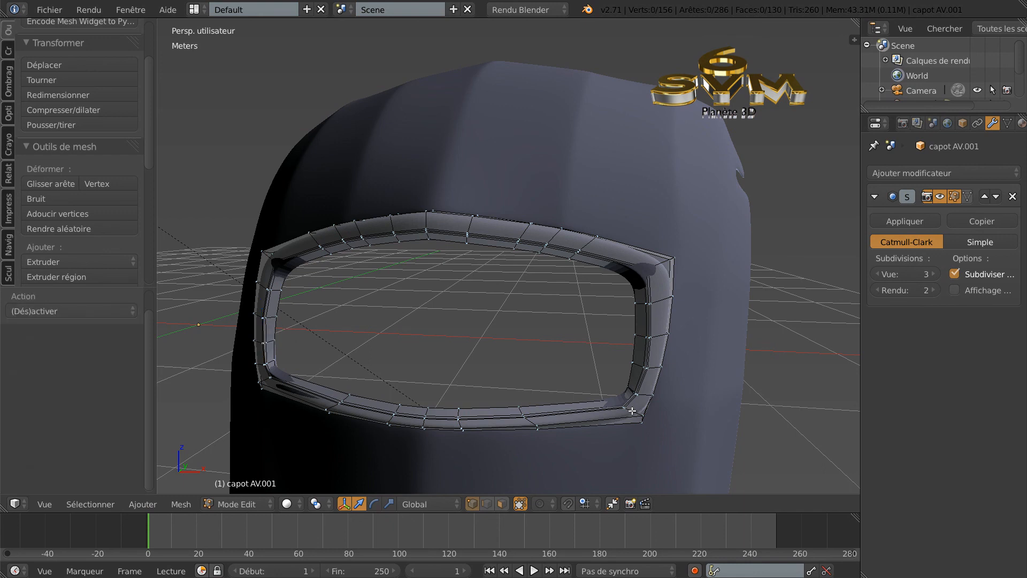
key(a)
key(a)
key(z)
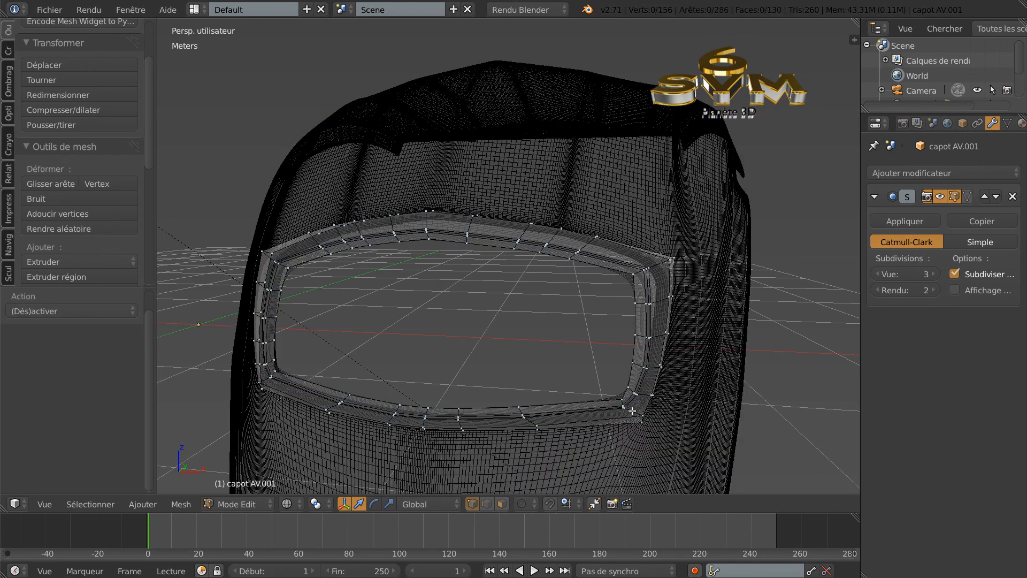
Try moving the three vertices at the frame's lower-right corner bend about -2.03 mm along X, and undo the move
key(c)
click(631, 396)
key(Escape)
drag(678, 396, 677, 399)
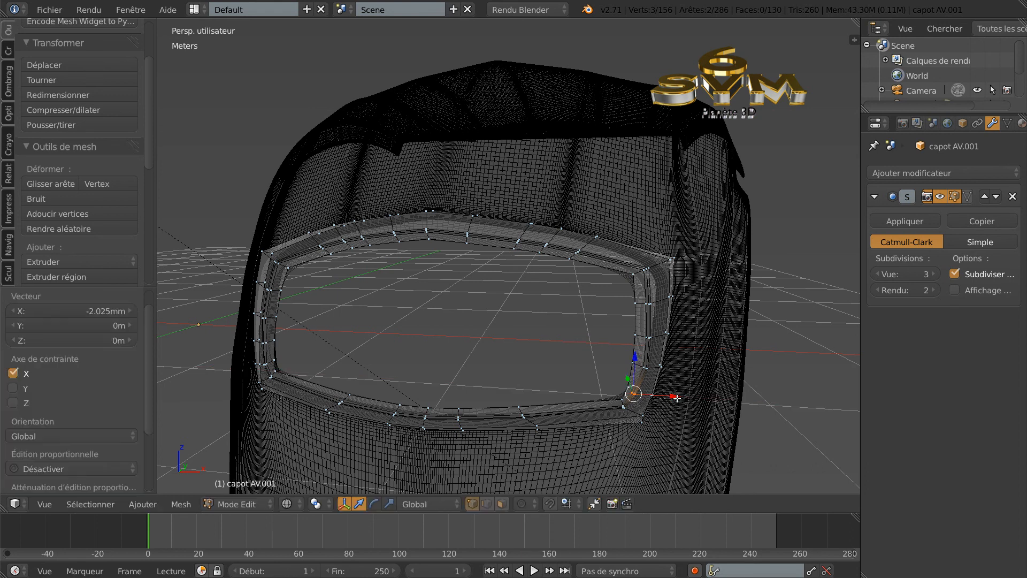
key(ctrl+z)
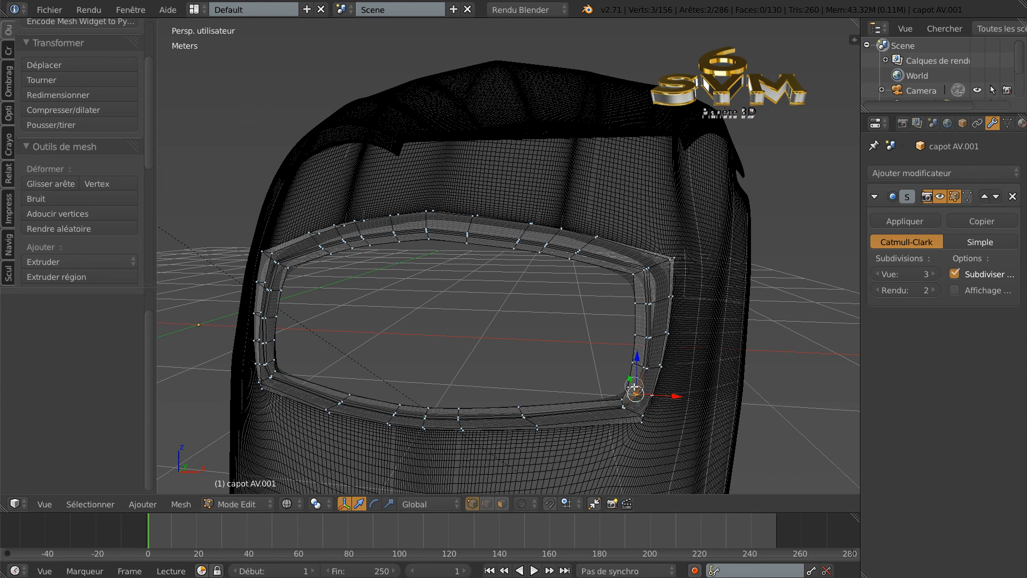
Try adding a fourth vertex to the lower-right corner selection and moving it about -2.05 mm along X, and undo both
shift+right_click(635, 391)
drag(675, 394, 674, 394)
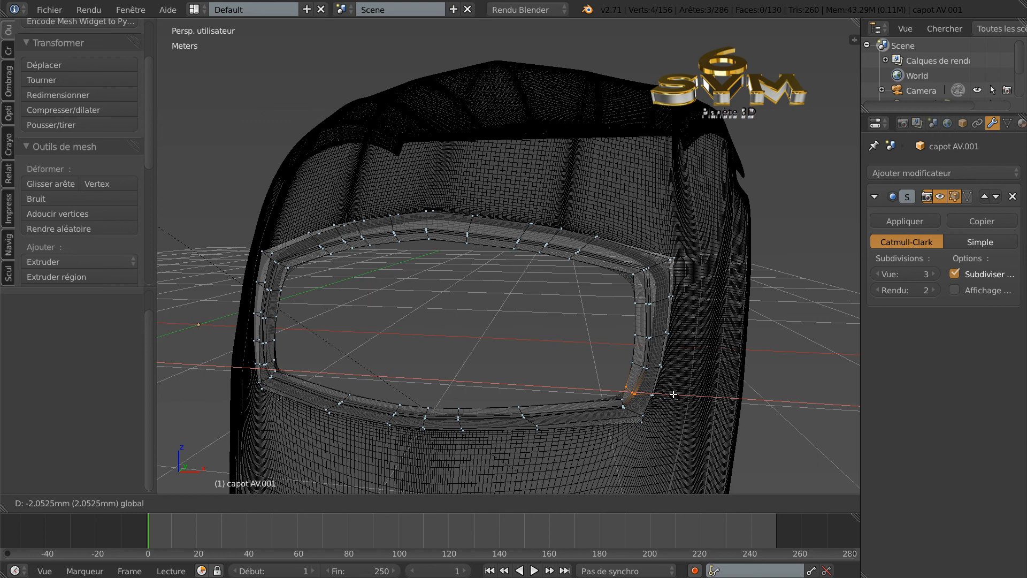
drag(674, 395, 673, 394)
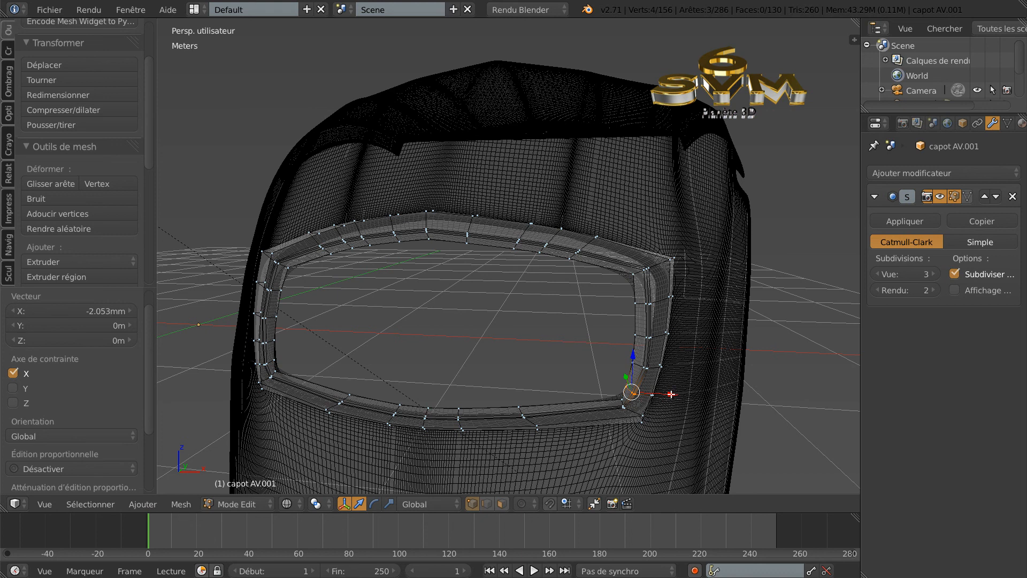
key(ctrl+z)
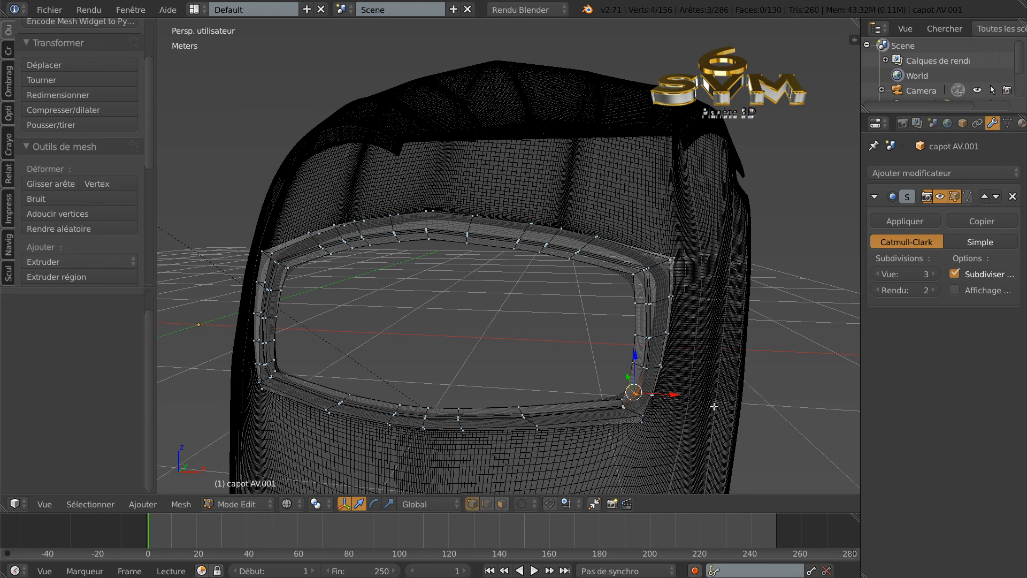
key(ctrl+z)
Try moving four vertices in the row above the frame's lower-right corner bend about -1.04 mm along X, and undo the move
key(a)
click(644, 386)
click(641, 369)
click(632, 366)
right_click(630, 377)
drag(684, 369, 683, 369)
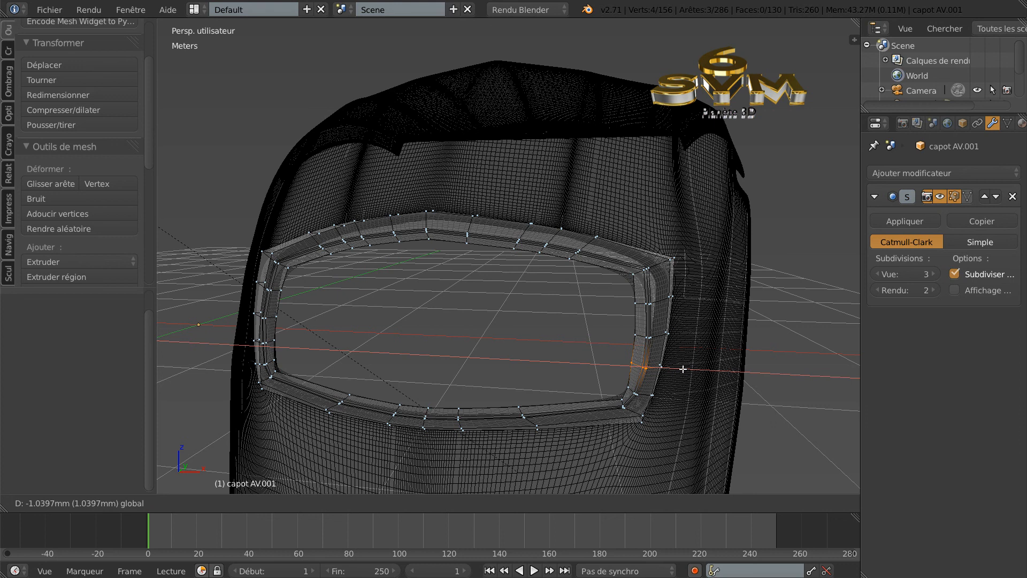
drag(683, 369, 683, 369)
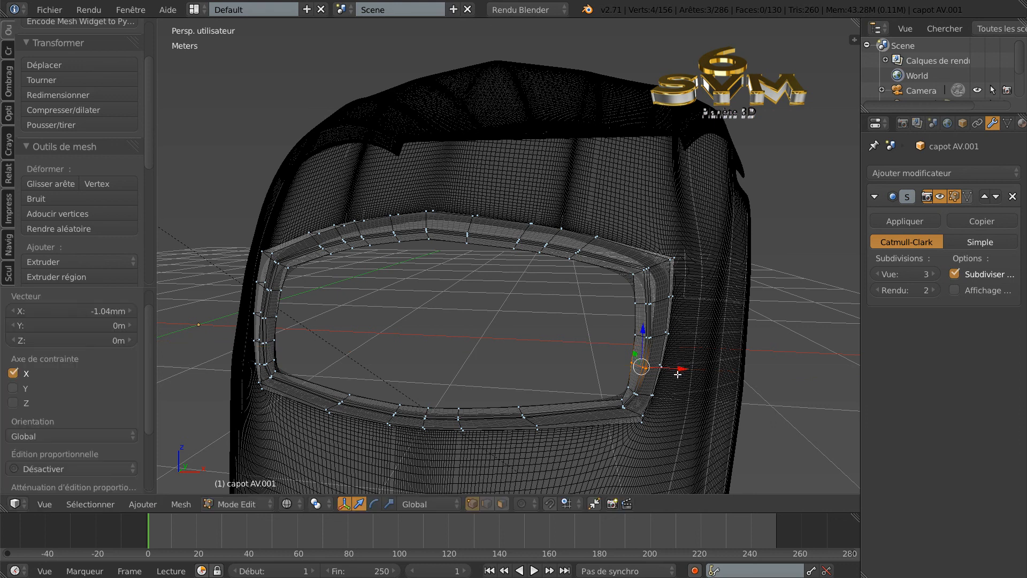
key(ctrl+z)
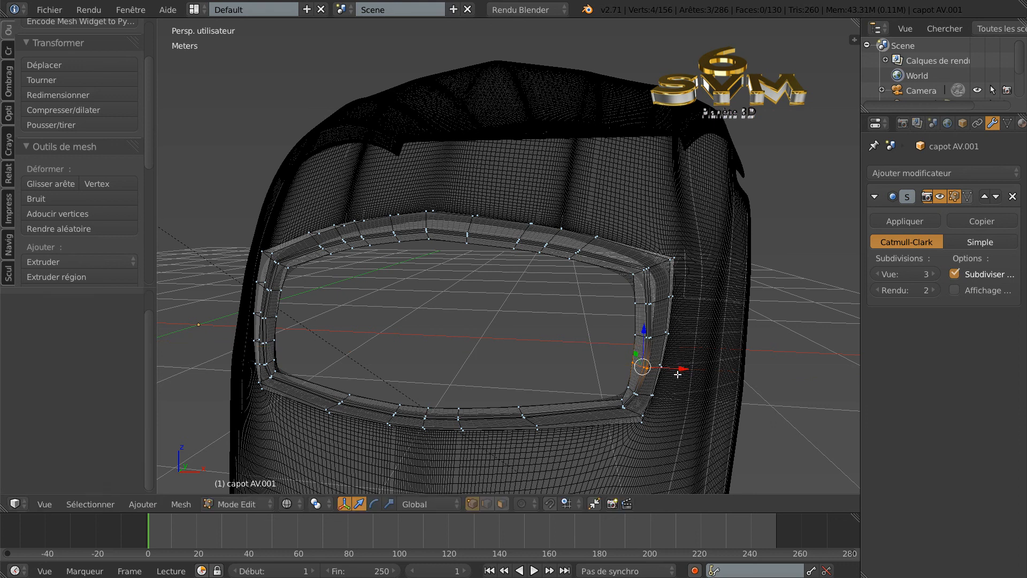
Select only the three inner vertices above the frame's lower-right corner bend and move them about -3.04 mm along X
key(a)
key(c)
click(645, 369)
right_click(665, 376)
key(g)
key(x)
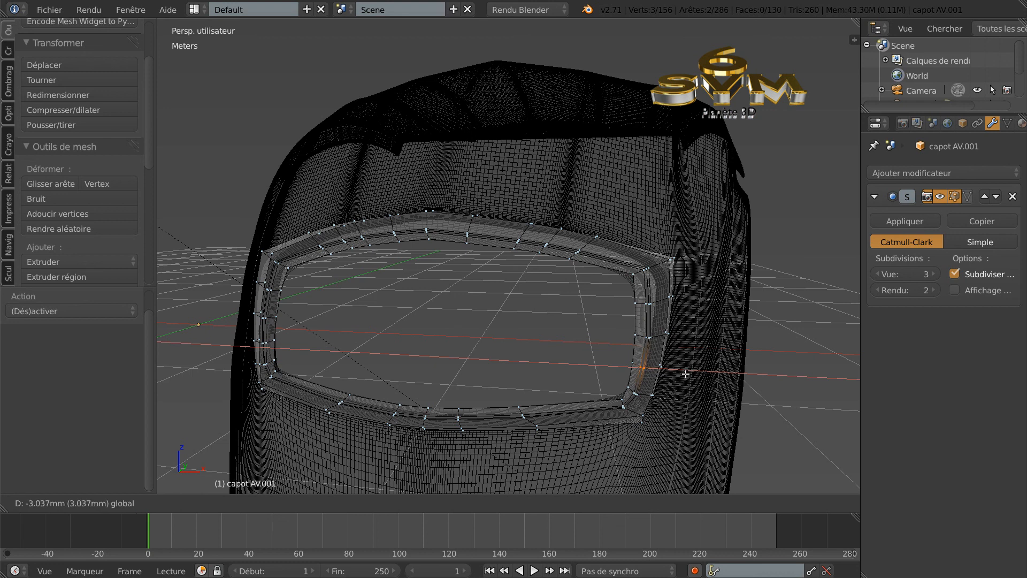
click(686, 373)
Examine the frame's symmetry and fit against the front blueprint in front view, in wireframe and solid shading, in Object and Edit Mode
key(Tab)
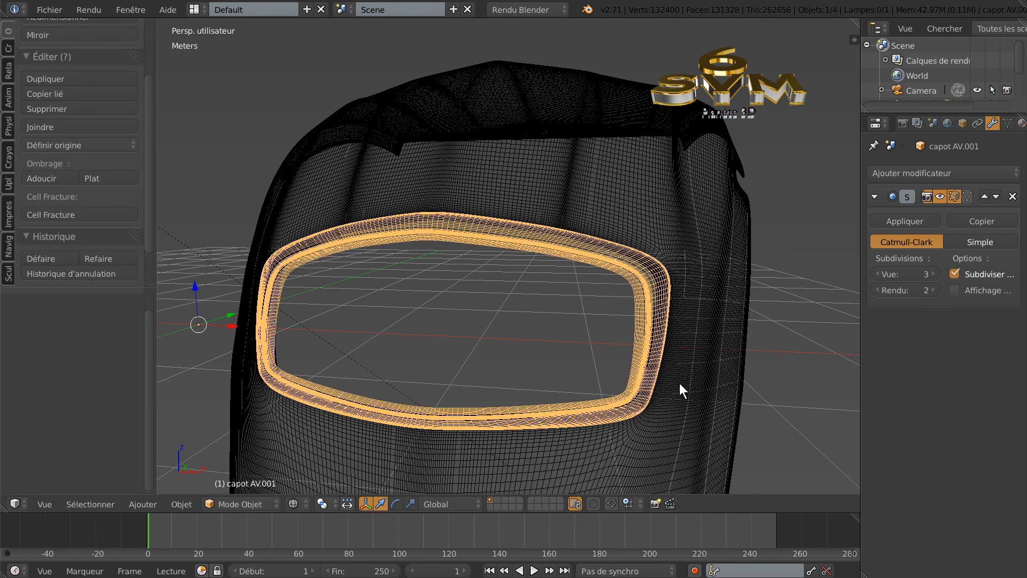
middle_drag(666, 385, 678, 386)
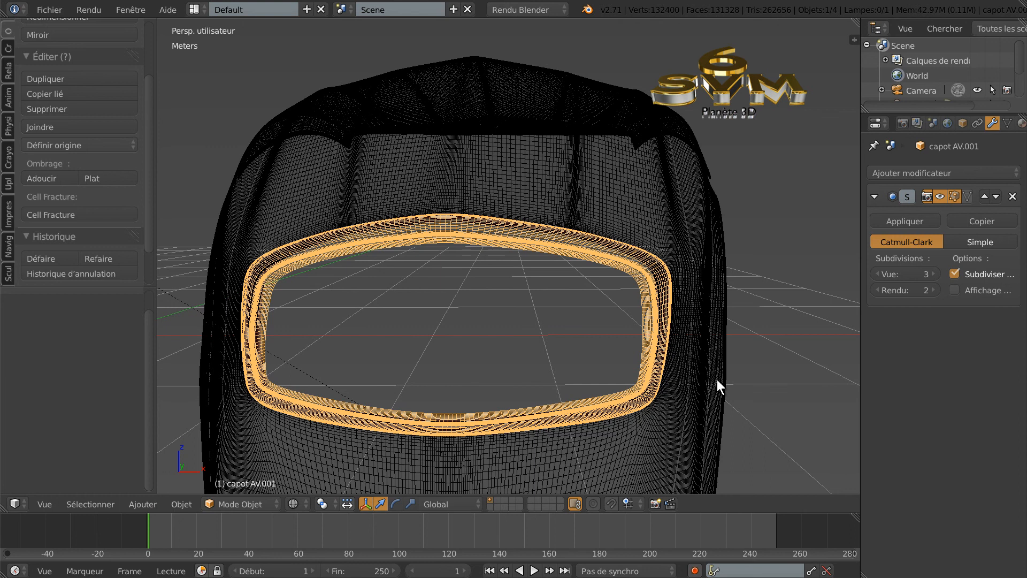
key(KP_1)
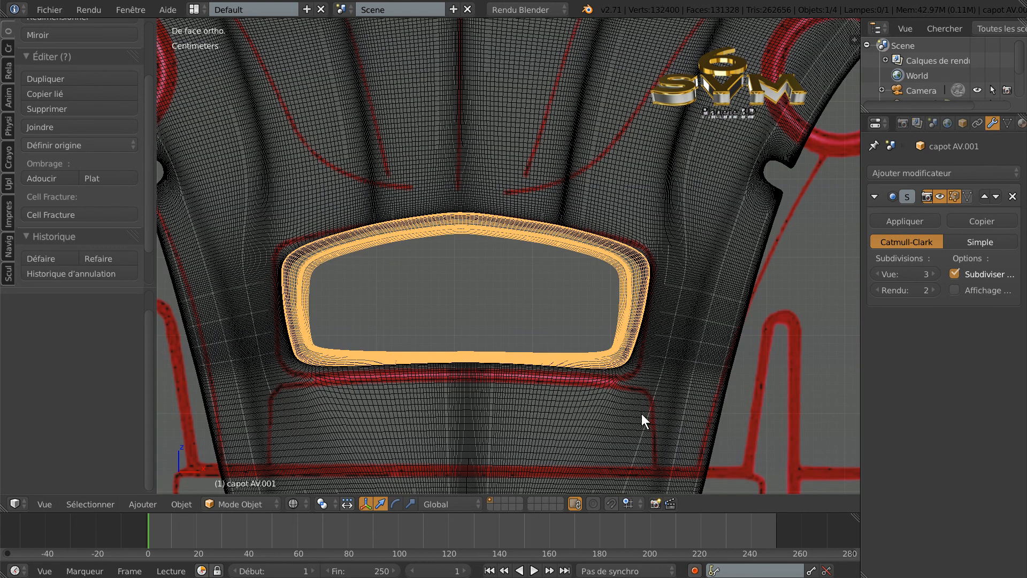
key(Tab)
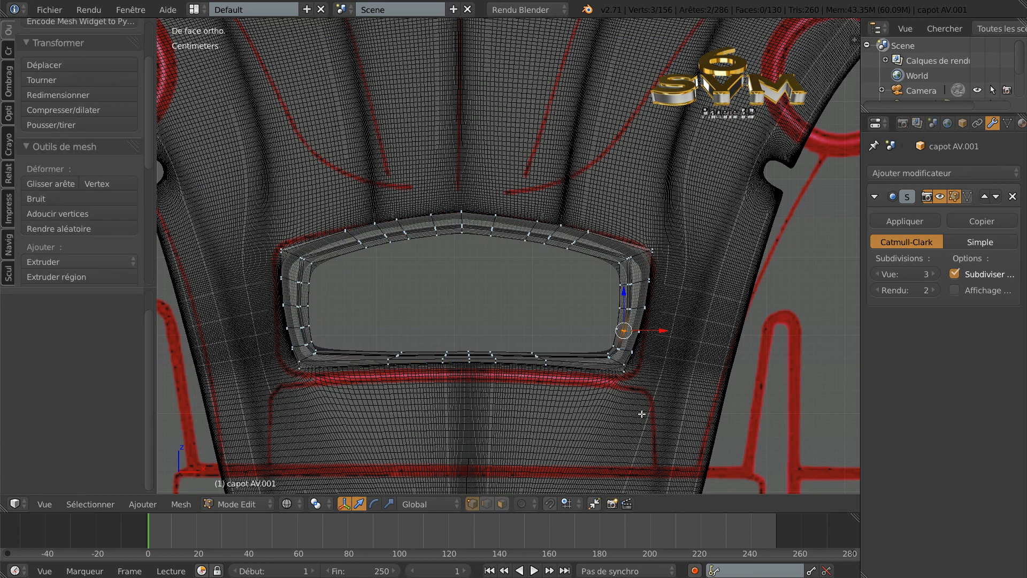
key(Tab)
key(a)
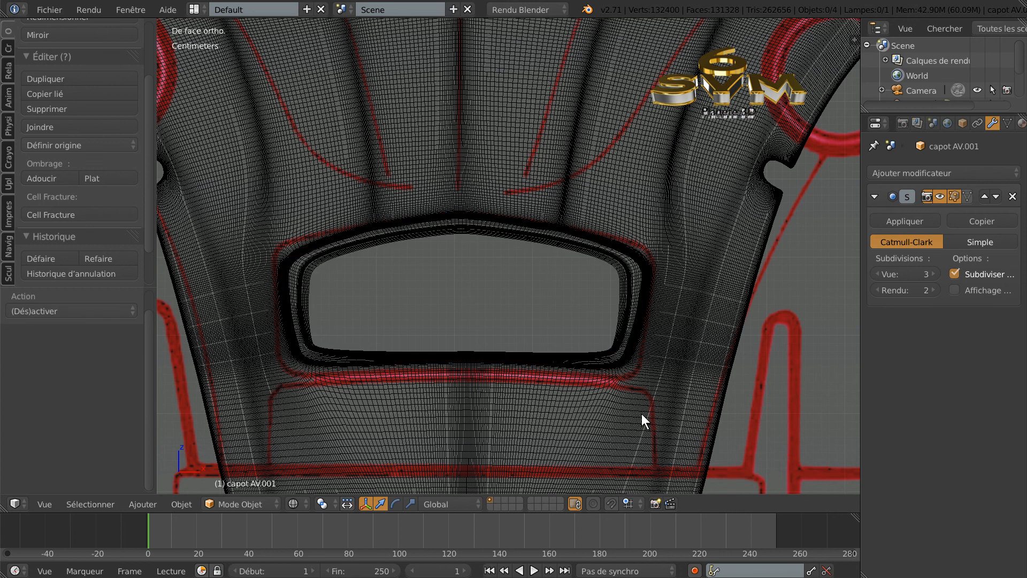
key(Tab)
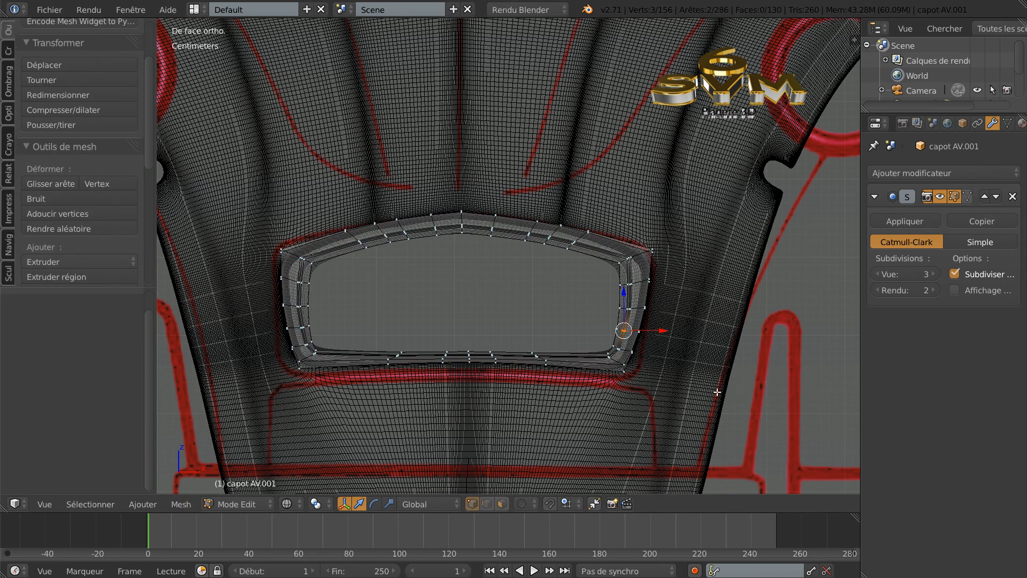
key(z)
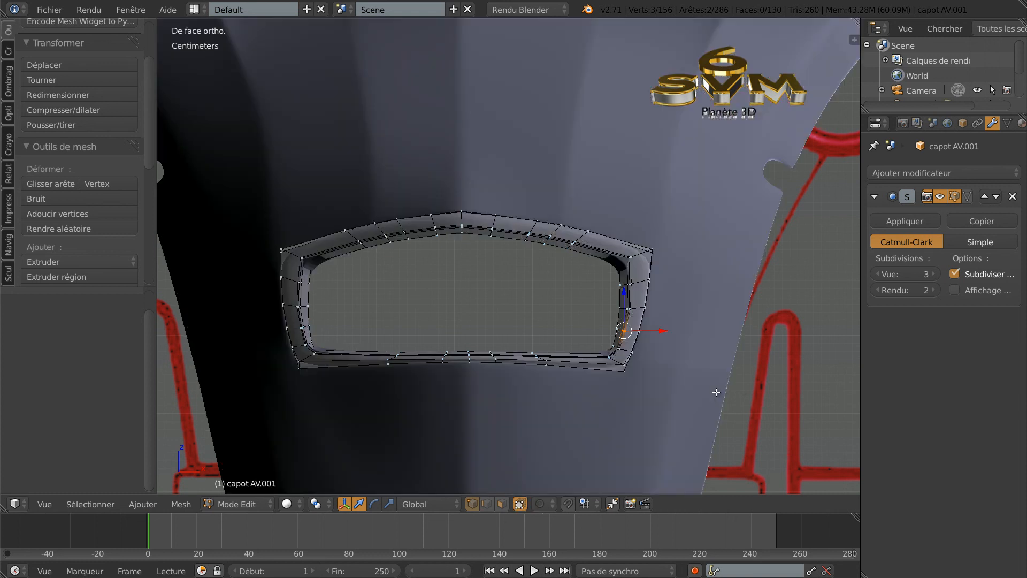
key(Tab)
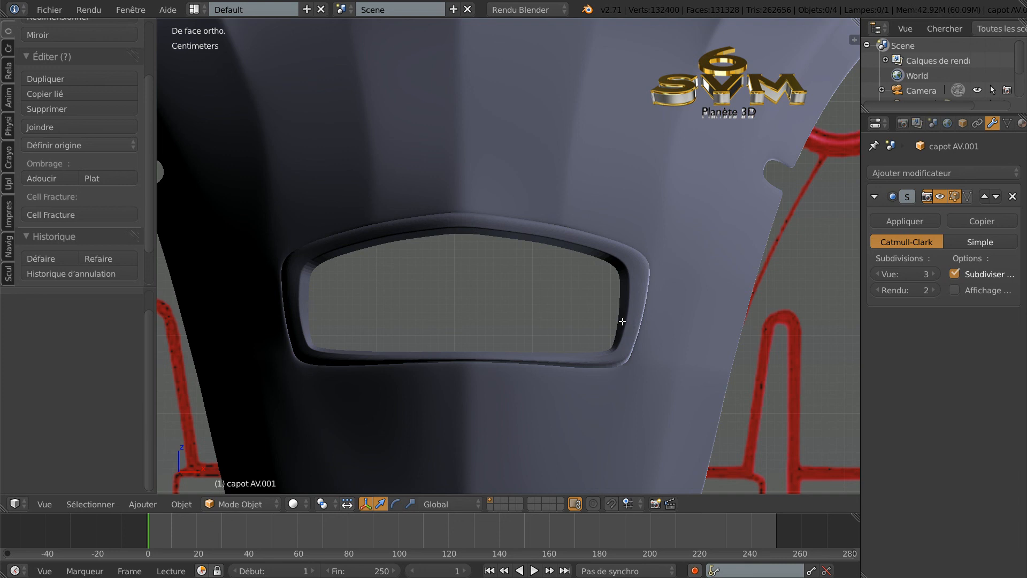
key(Tab)
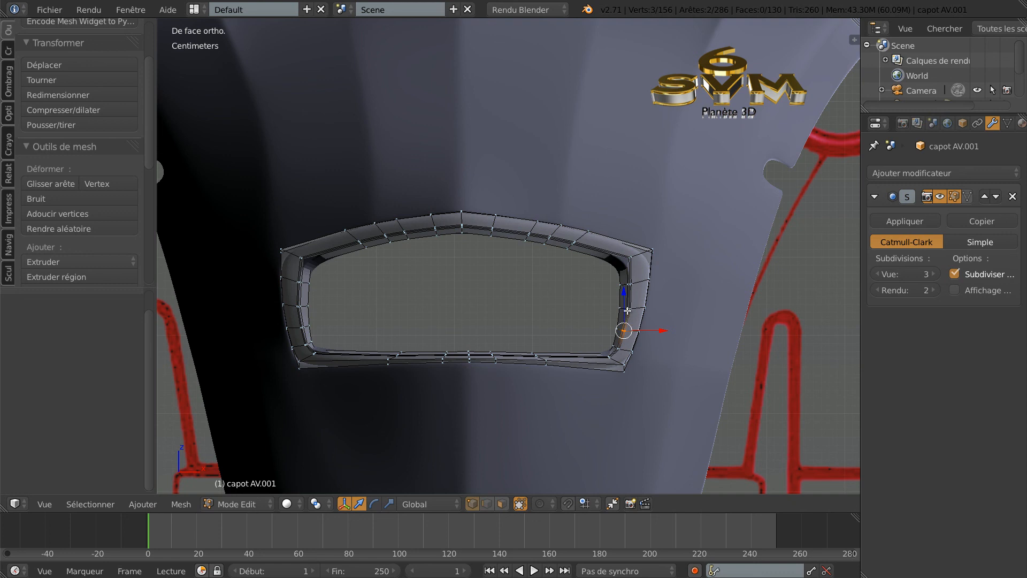
key(a)
key(c)
key(ctrl+z)
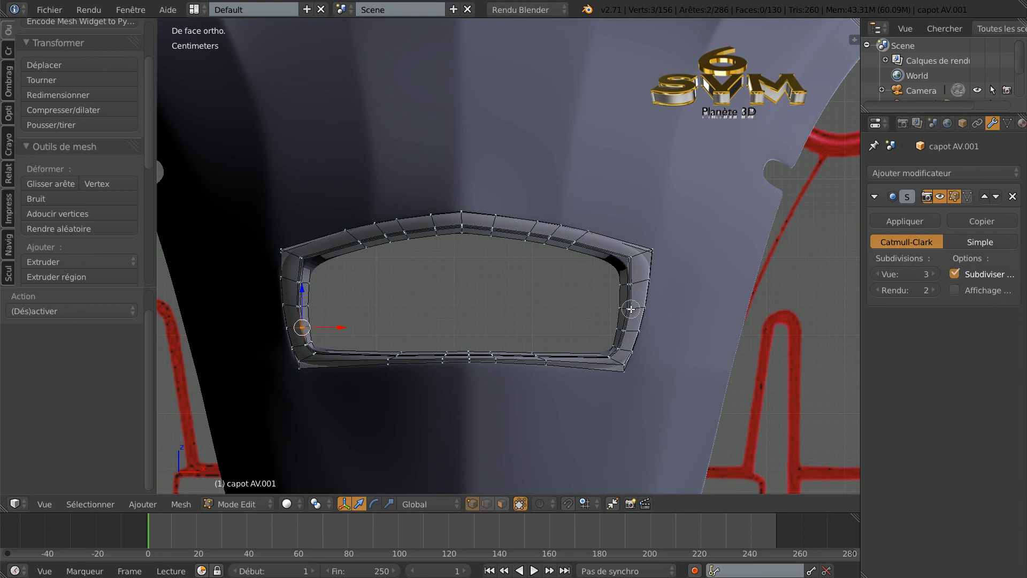
click(630, 309)
key(Escape)
Select the inner vertices at mid-height on both sides of the frame and scale them to about 0.987 along X
key(a)
key(a)
key(a)
key(z)
key(c)
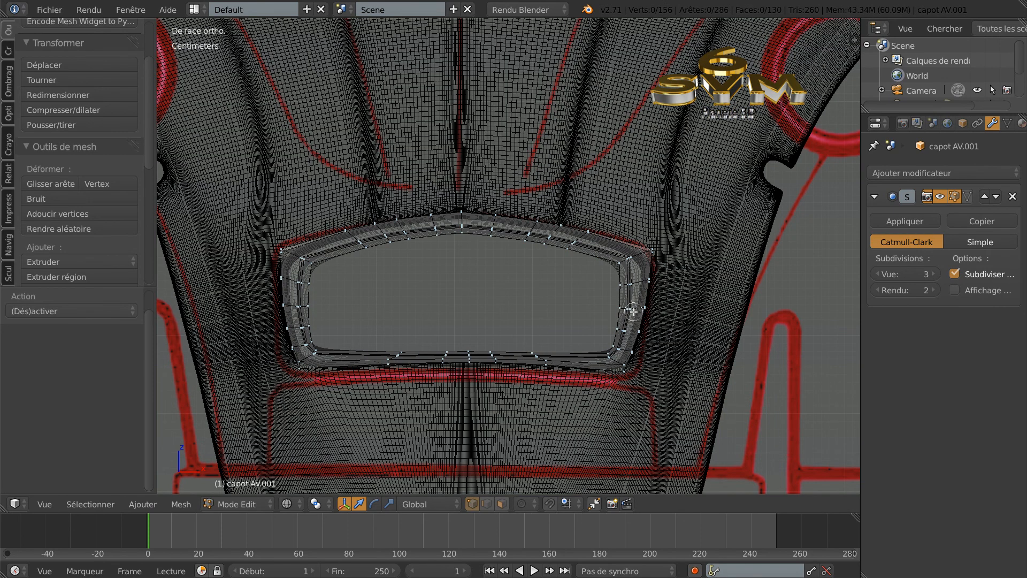
click(630, 308)
click(296, 309)
key(Escape)
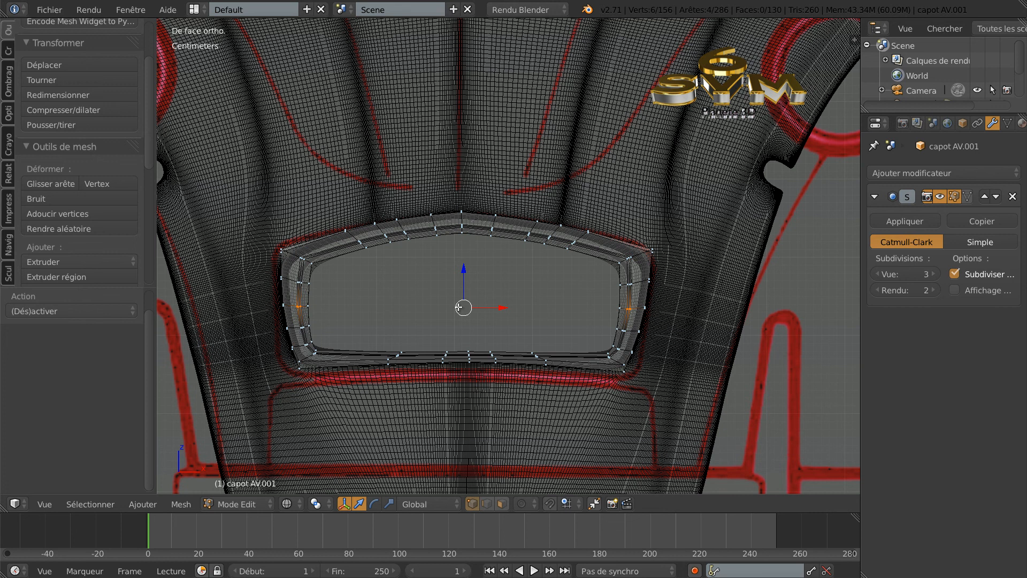
key(z)
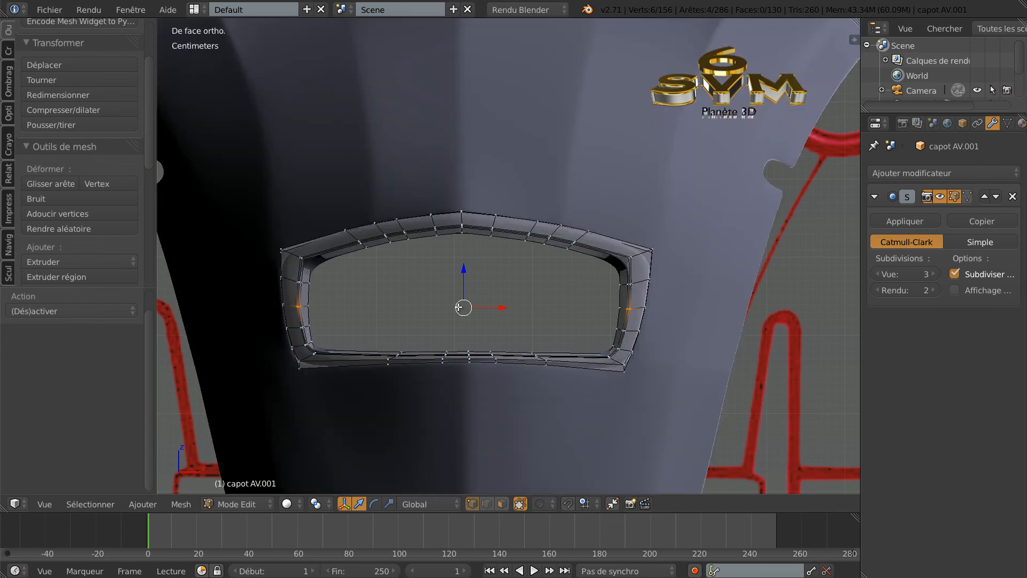
click(389, 503)
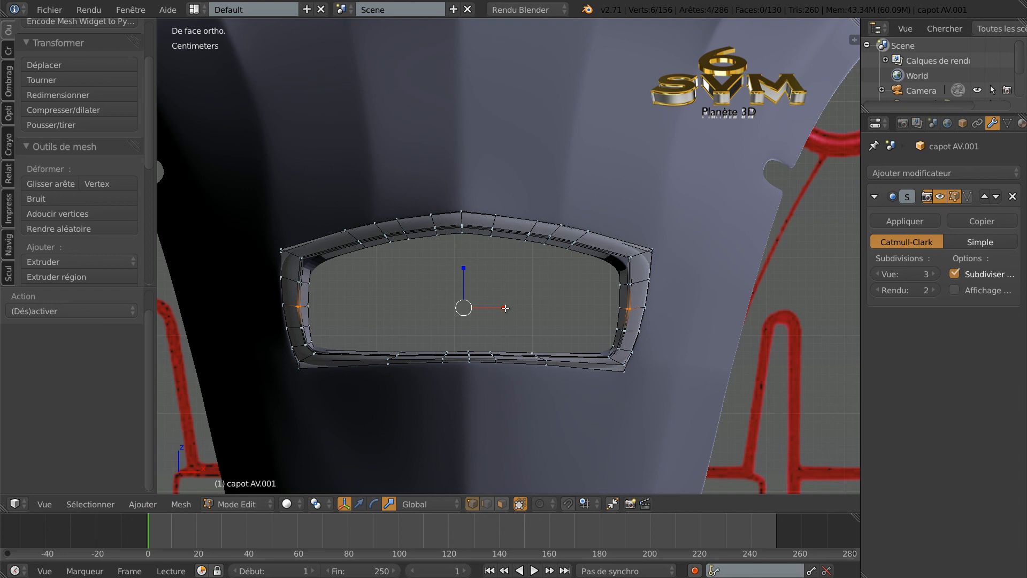
drag(506, 308, 504, 308)
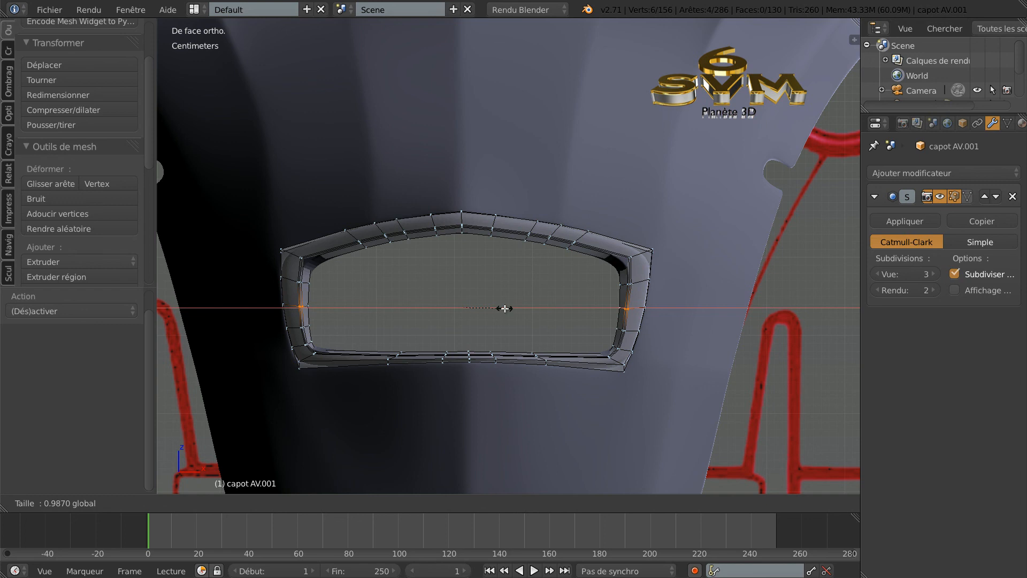
Scale the selected mid-height vertices on both sides of the frame to 0.988 along X and check the smoothed result in Object Mode
drag(504, 309, 502, 309)
click(499, 312)
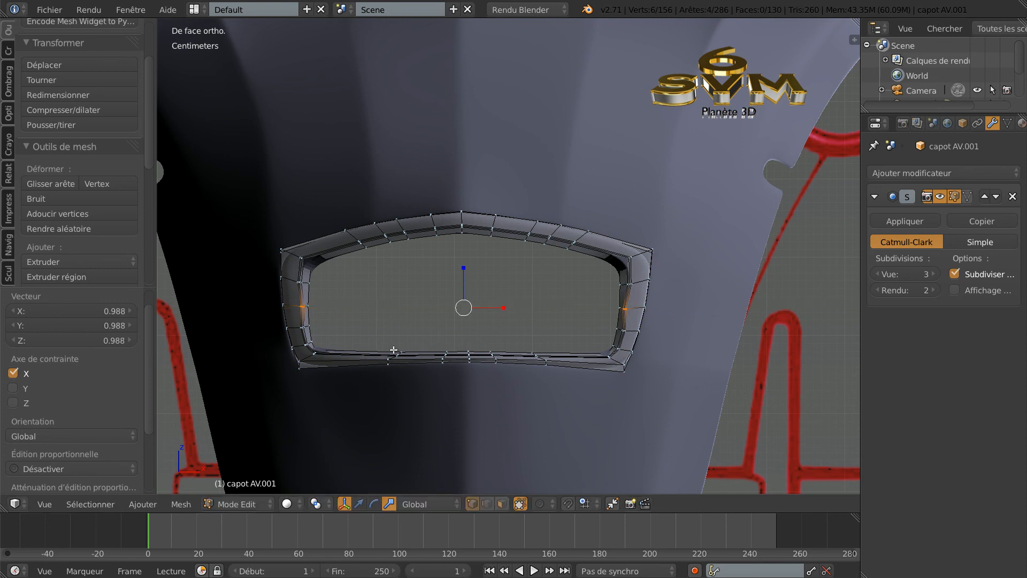
key(Tab)
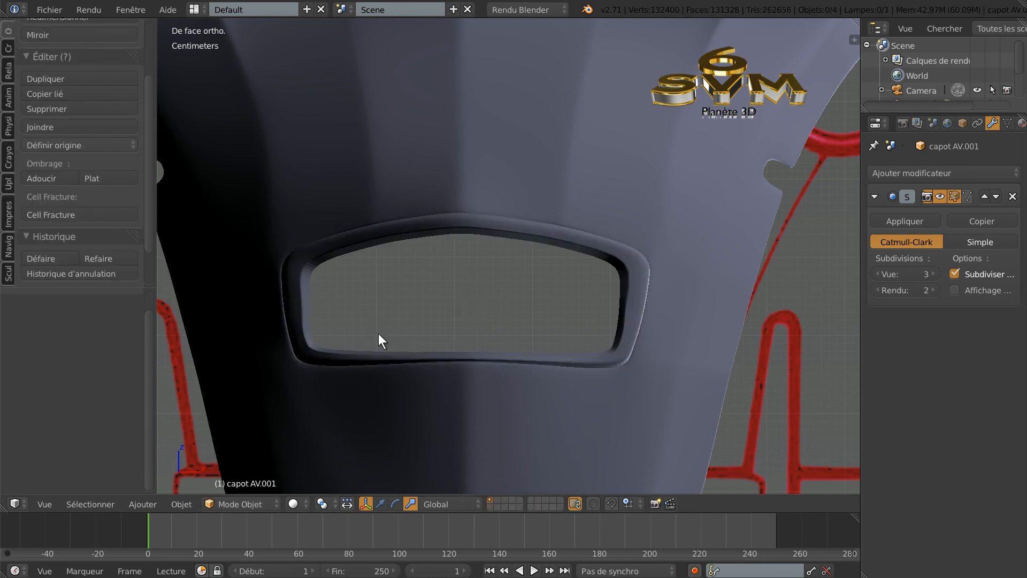
key(Tab)
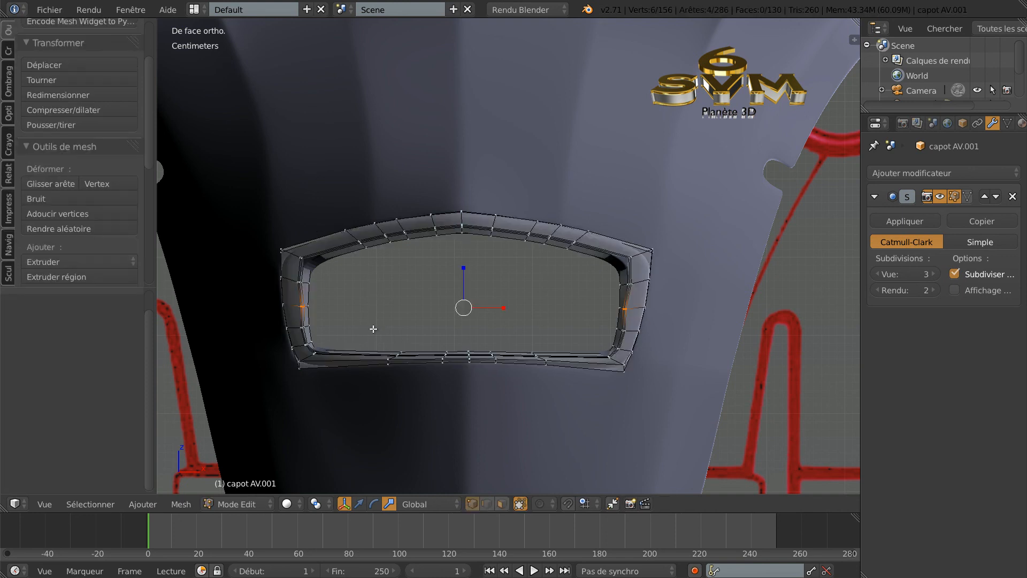
Select only the three inner vertices at mid-height on the frame's left side and move them -3.425 mm along X
key(a)
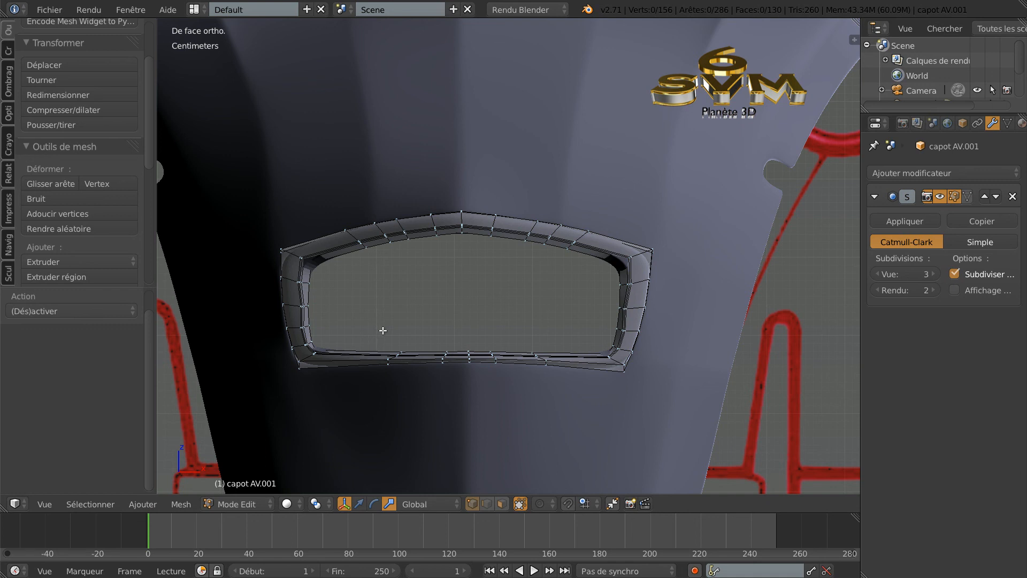
key(z)
key(c)
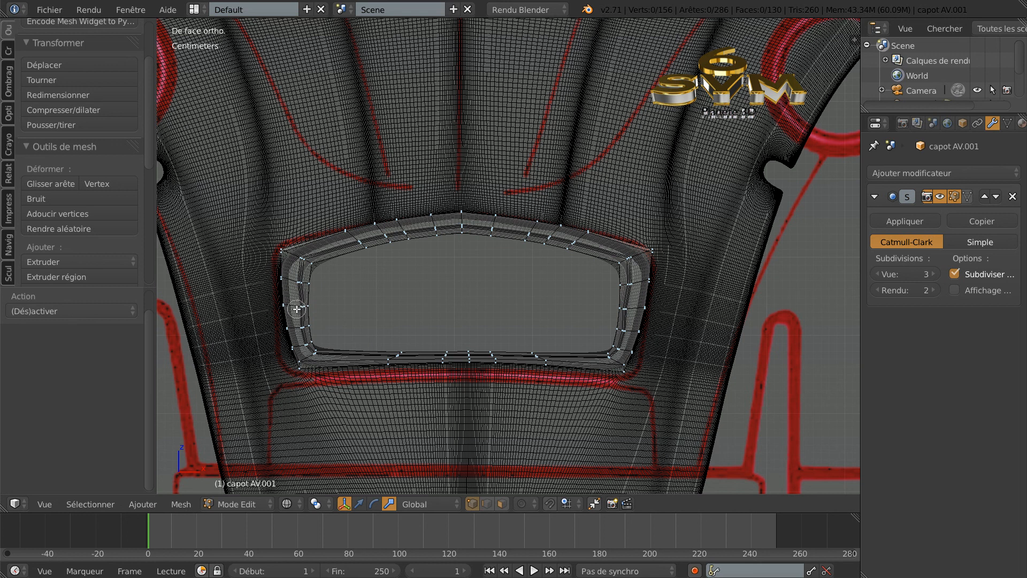
click(299, 306)
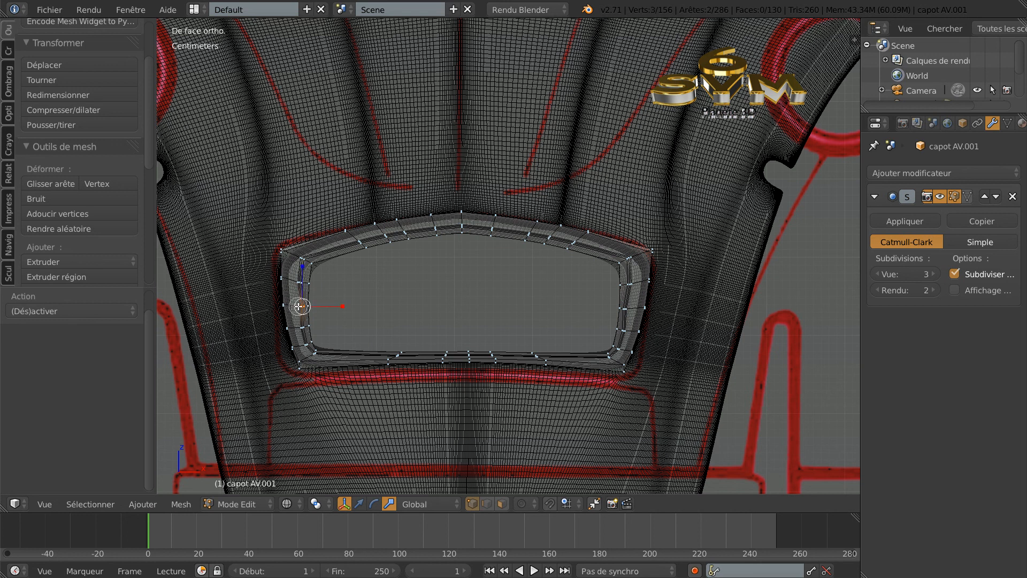
right_click(382, 303)
click(358, 504)
drag(343, 307, 342, 312)
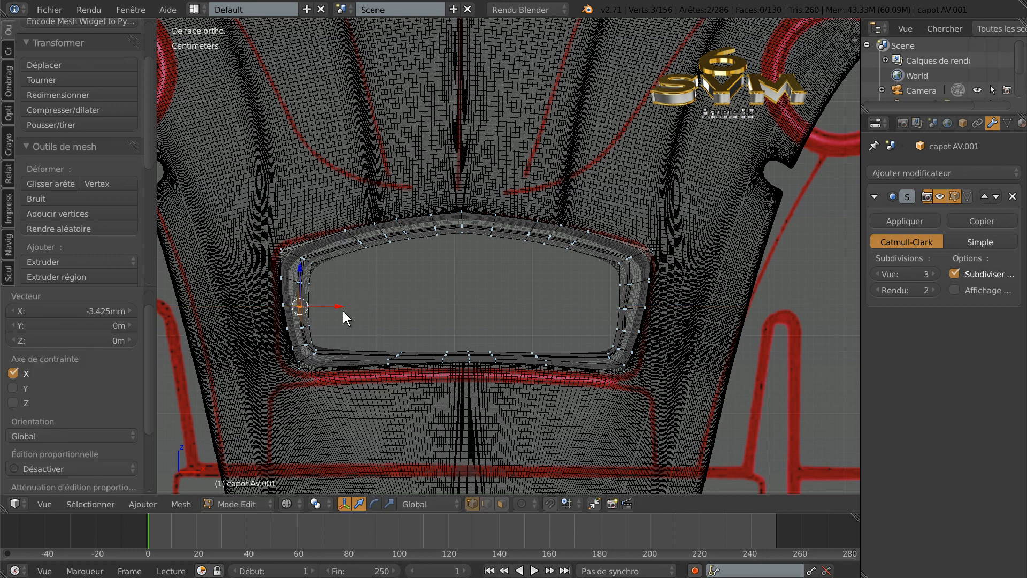
key(Tab)
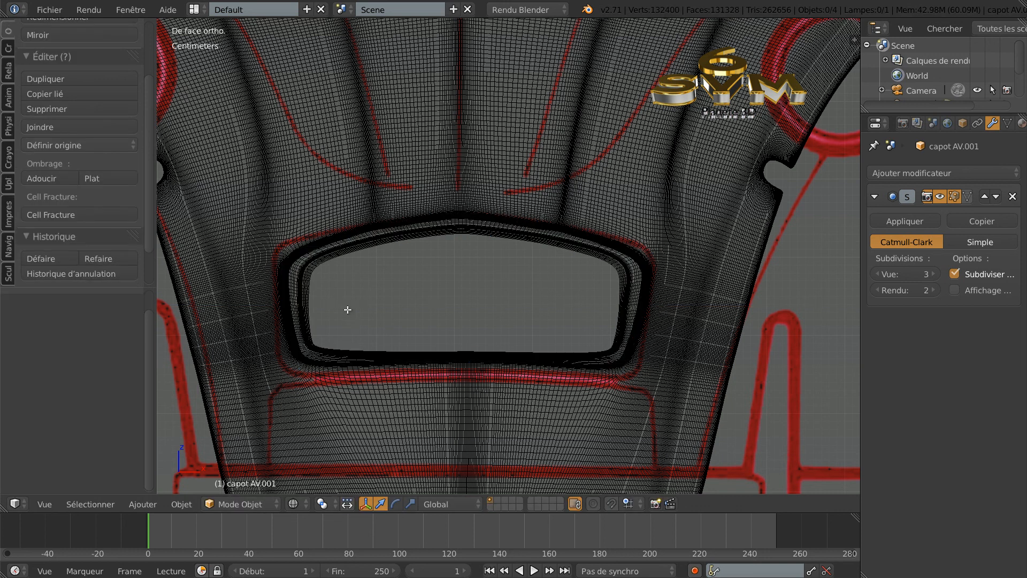
key(Tab)
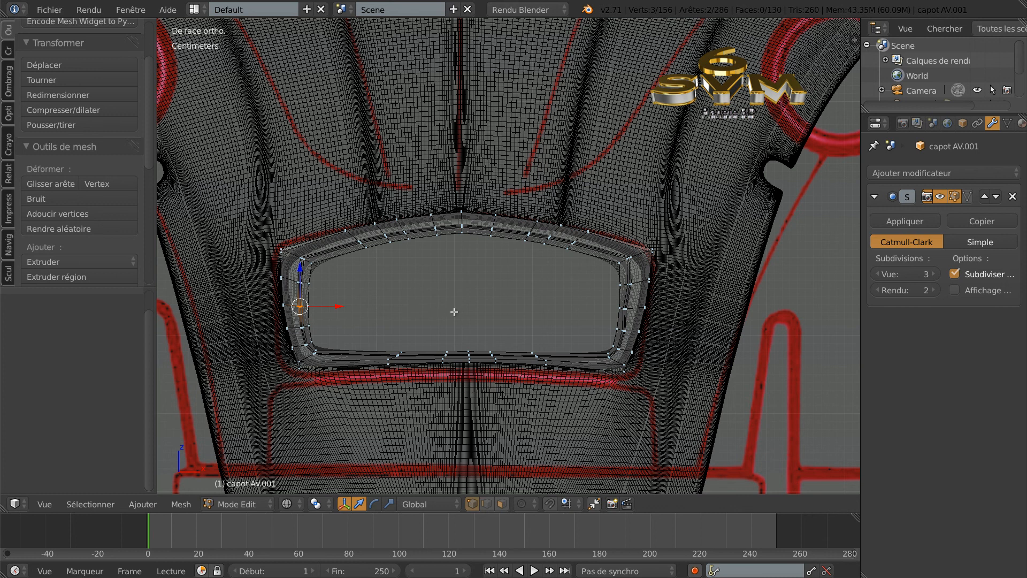
key(z)
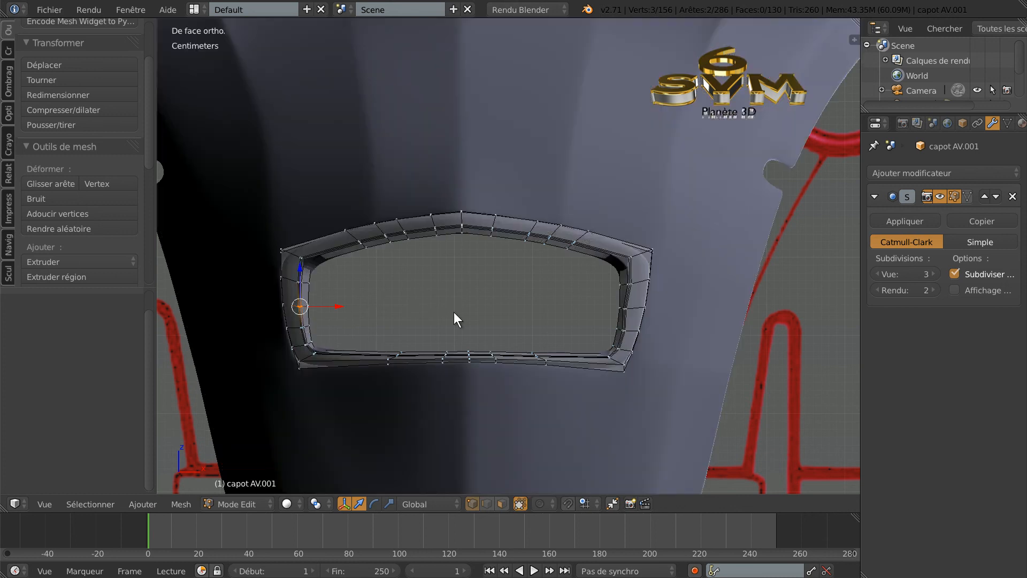
key(Tab)
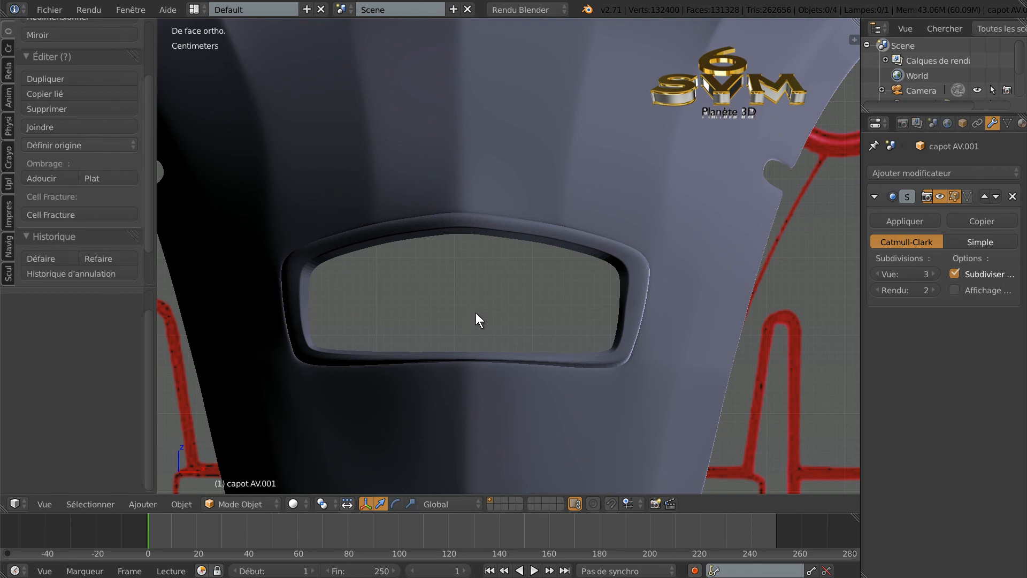
key(Tab)
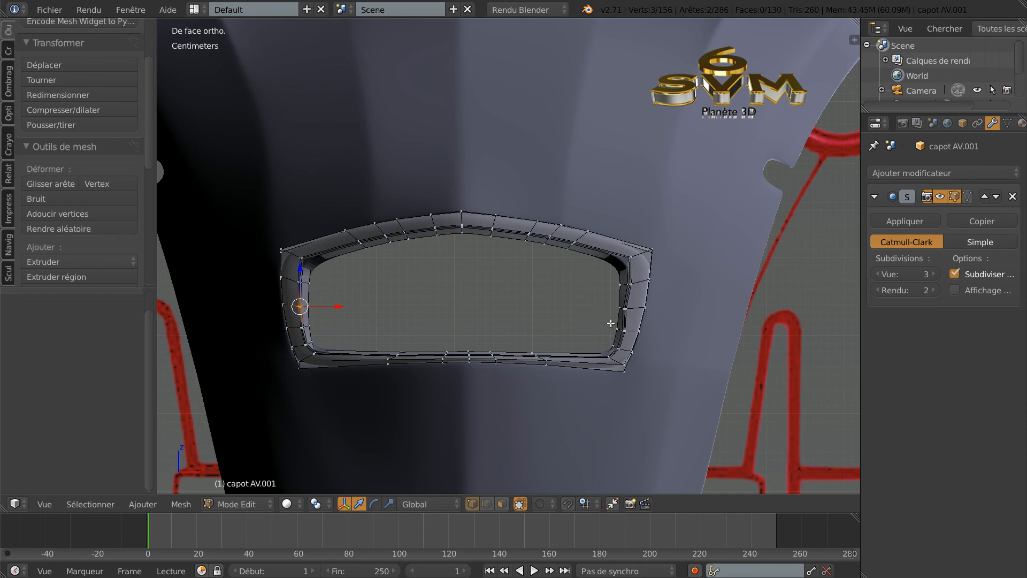
key(c)
right_click(492, 306)
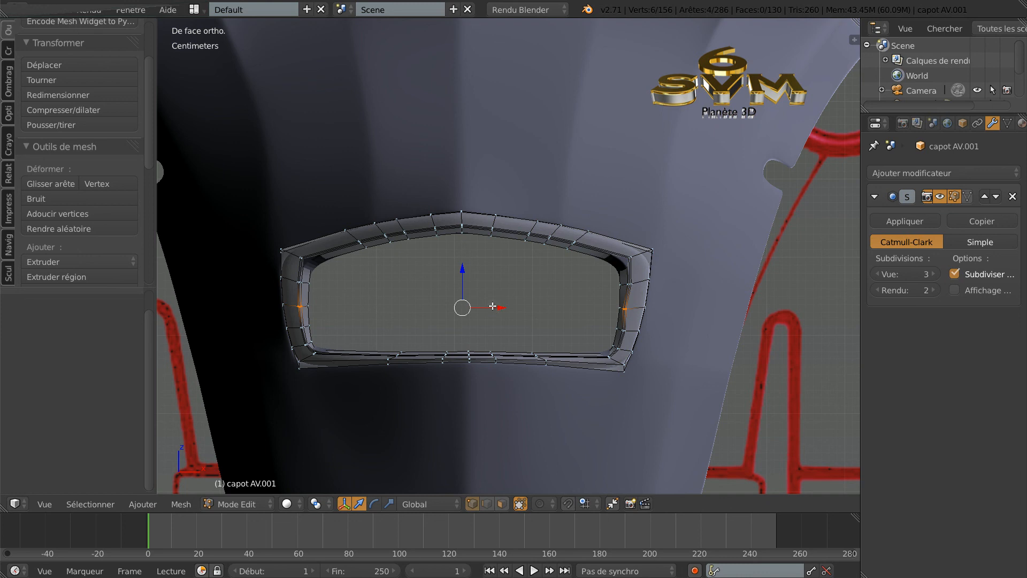
key(a)
key(a)
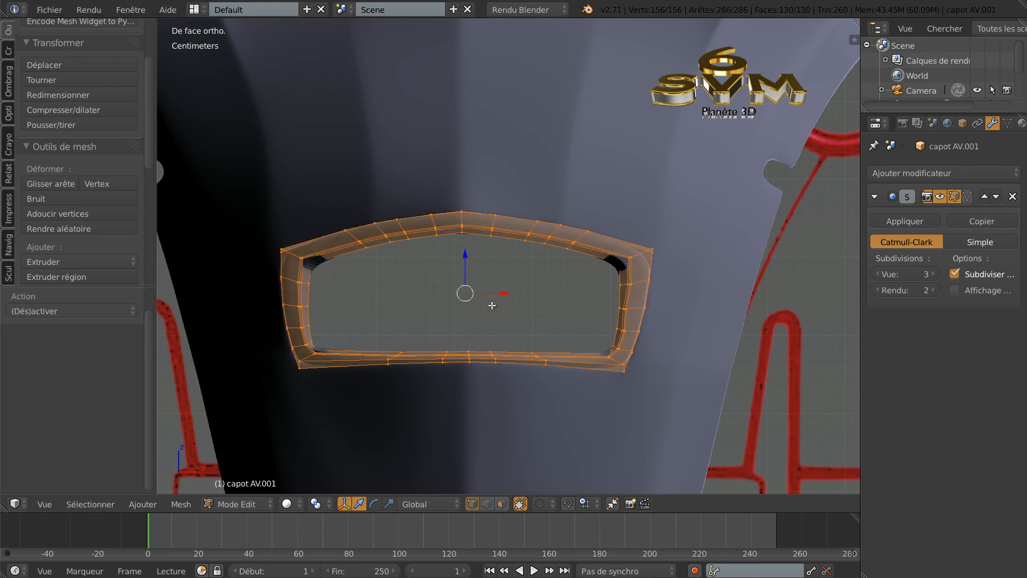
key(a)
key(c)
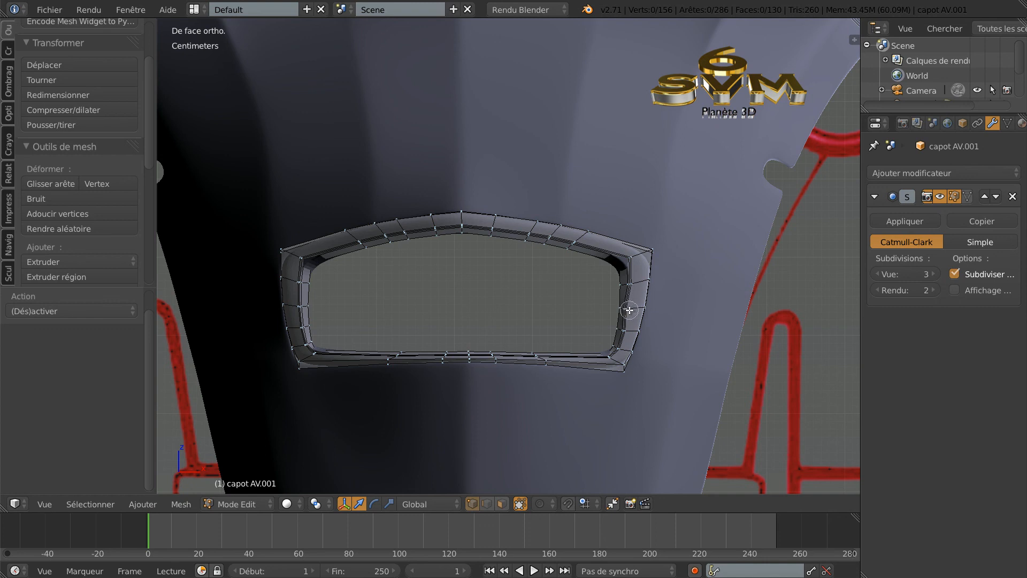
click(629, 309)
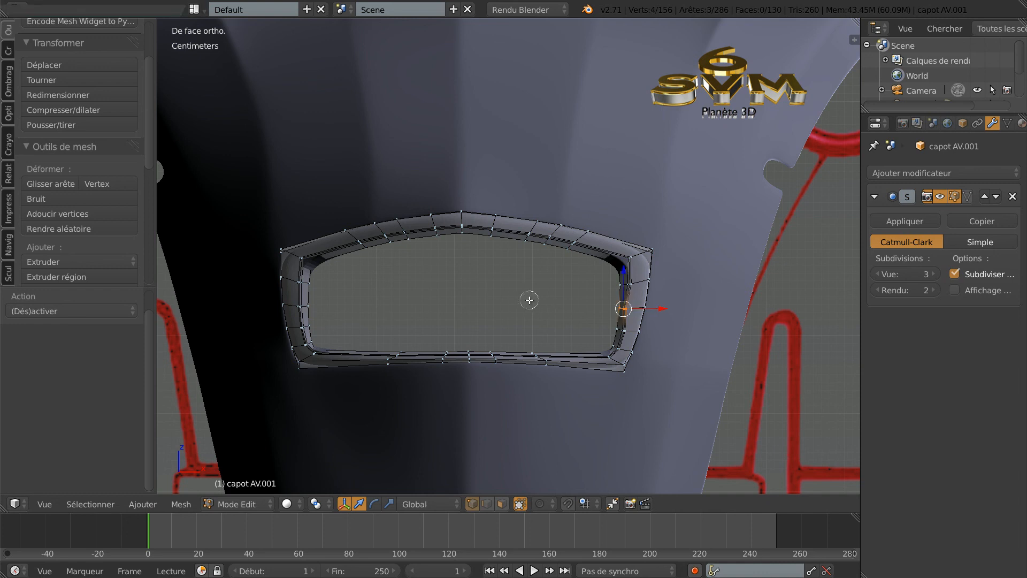
right_click(561, 300)
key(a)
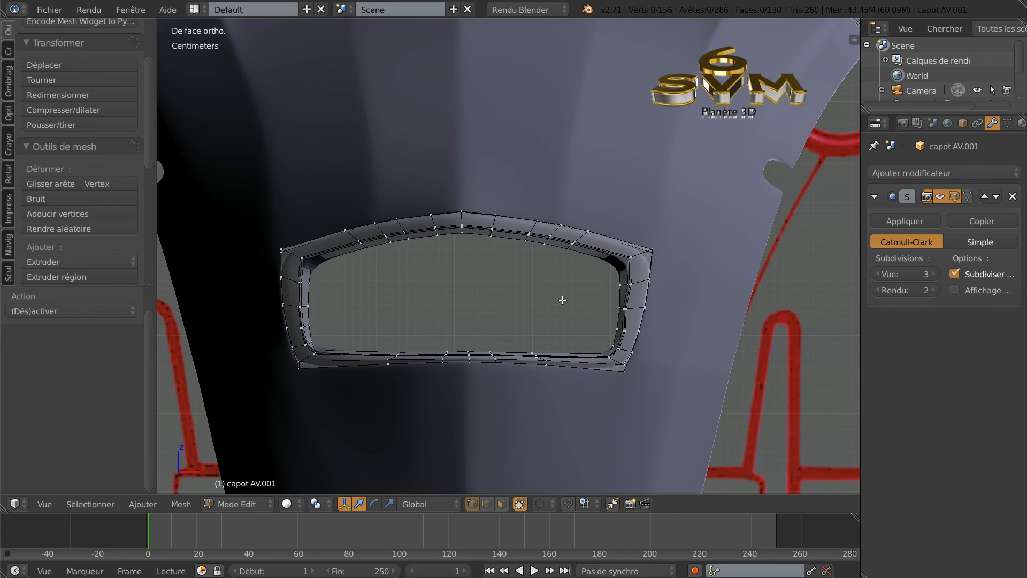
Select only the three inner vertices at mid-height on the frame's right side in wireframe and move them 3.425 mm along X
key(z)
key(c)
click(629, 312)
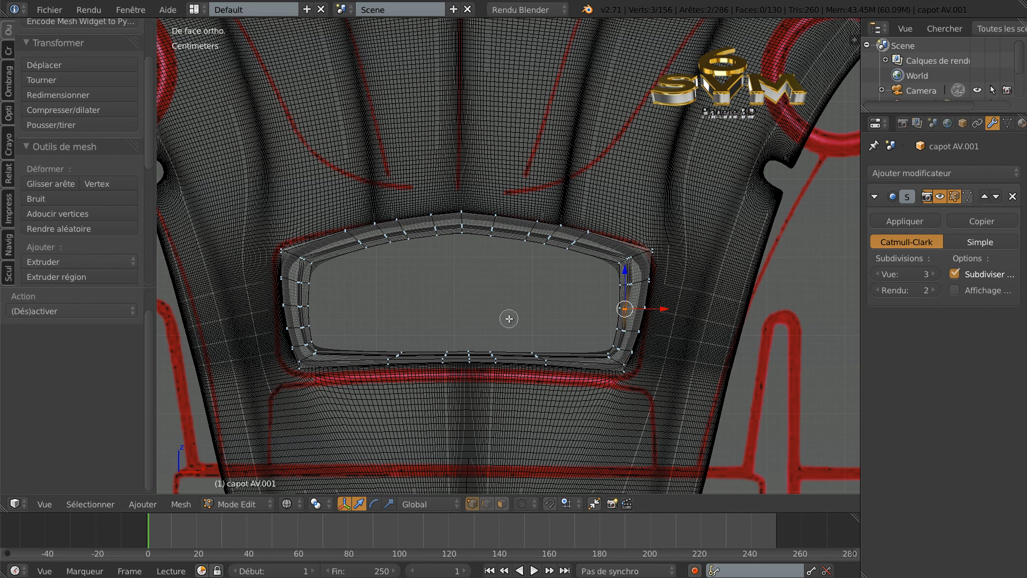
key(Escape)
key(z)
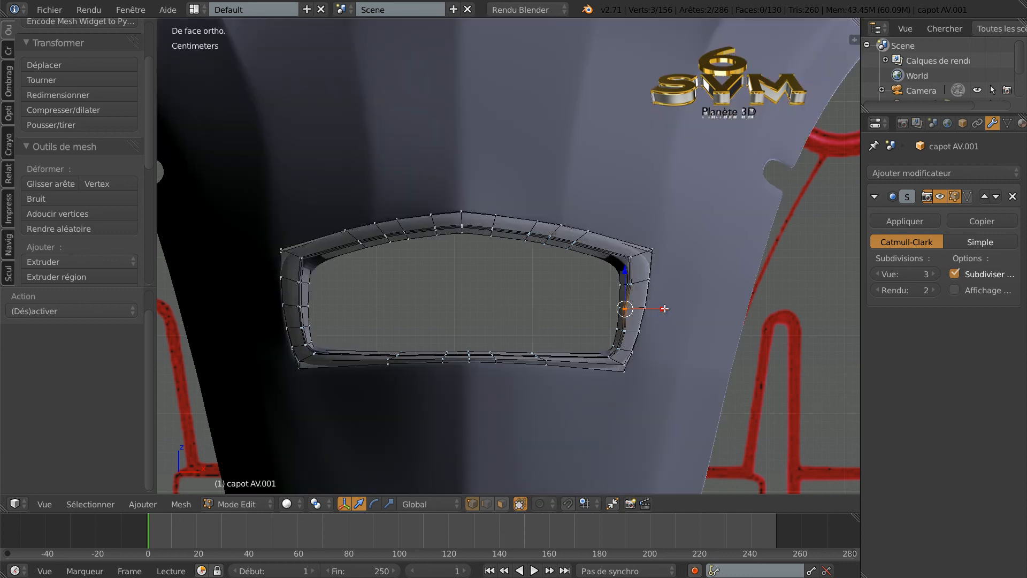
drag(665, 308, 667, 309)
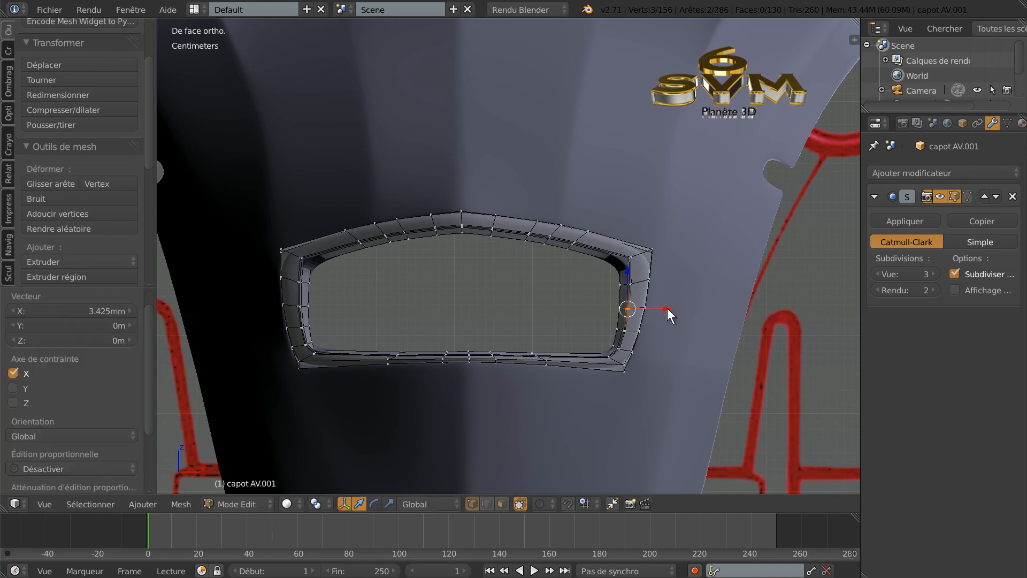
key(Tab)
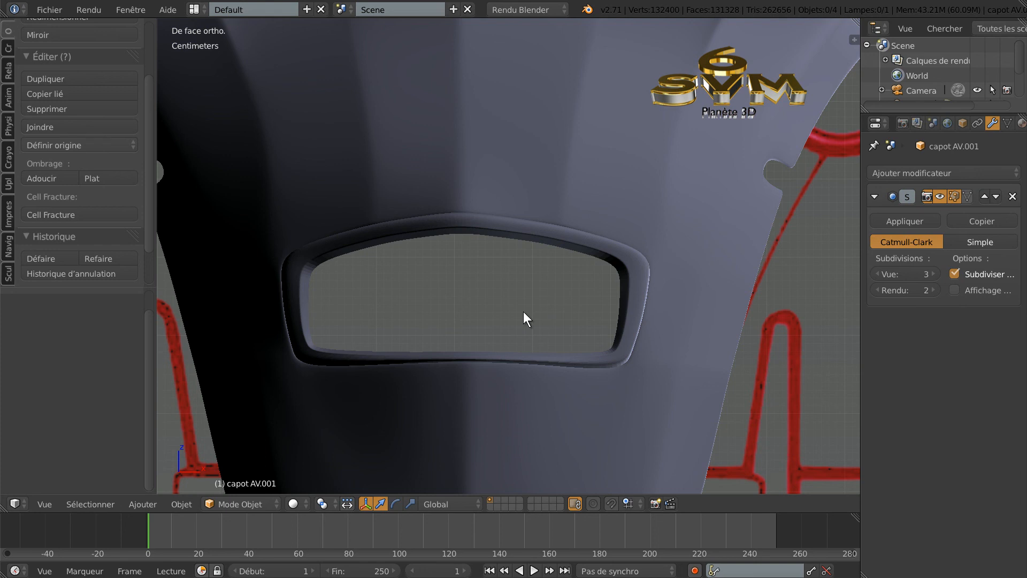
key(Tab)
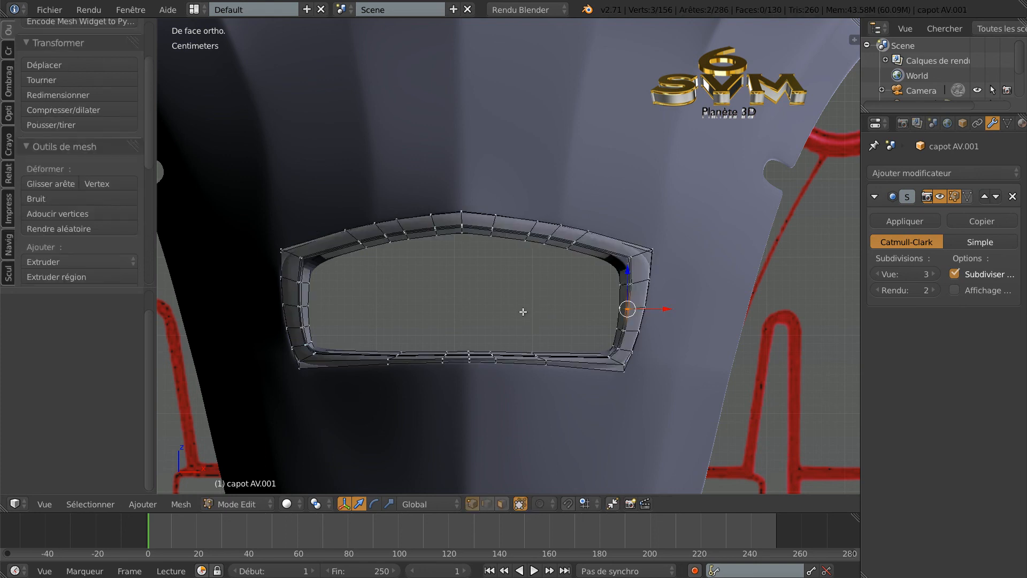
Select the cross-section edge loop at the middle of the frame's lower bar and move it about -4.08 mm along Y
middle_drag(527, 302, 528, 375)
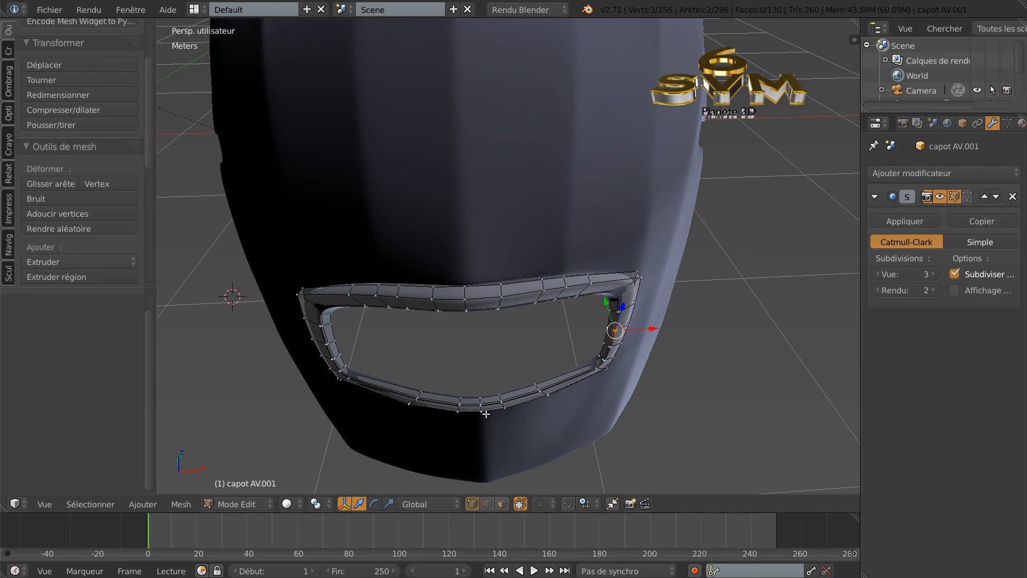
scroll(491, 383, up, 1)
middle_drag(496, 388, 525, 332)
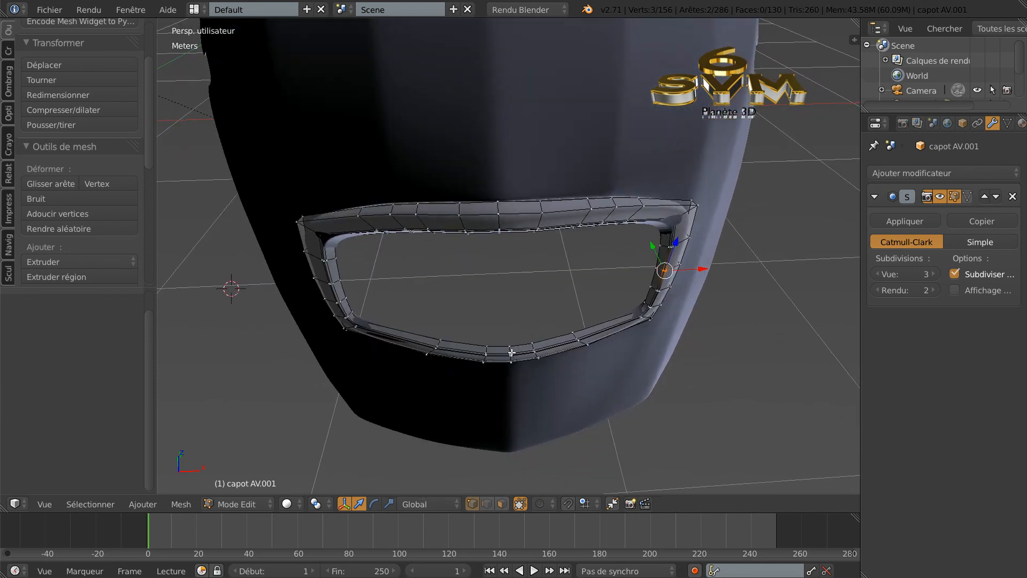
scroll(505, 360, up, 1)
alt+right_click(510, 372)
key(g)
key(y)
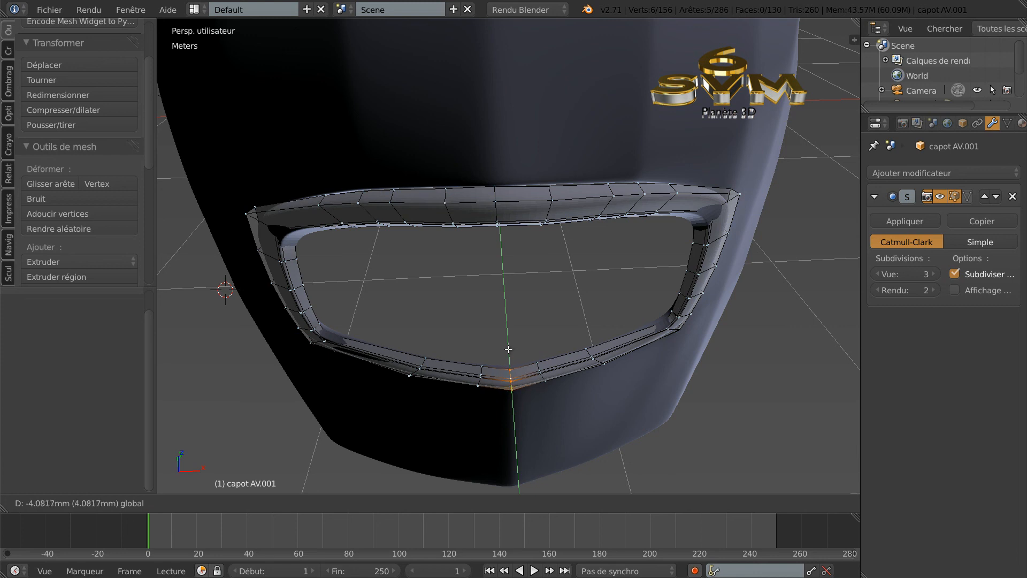
click(508, 349)
key(Tab)
middle_drag(562, 345, 694, 320)
key(Tab)
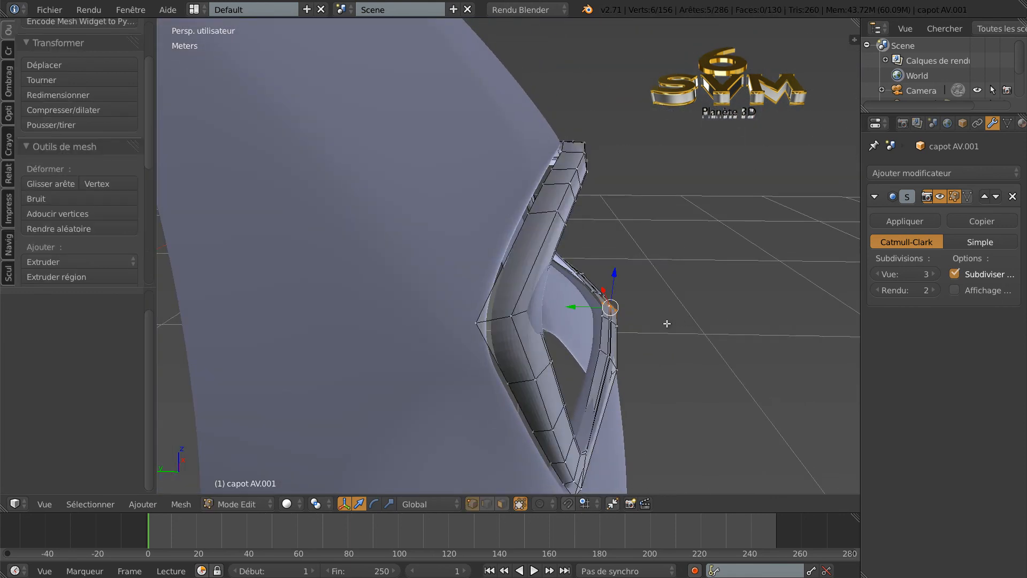
Extrude the frame's outer edge loop beside the bonnet and move the new edges about 4.72 mm along Y into the bonnet
alt+right_click(491, 294)
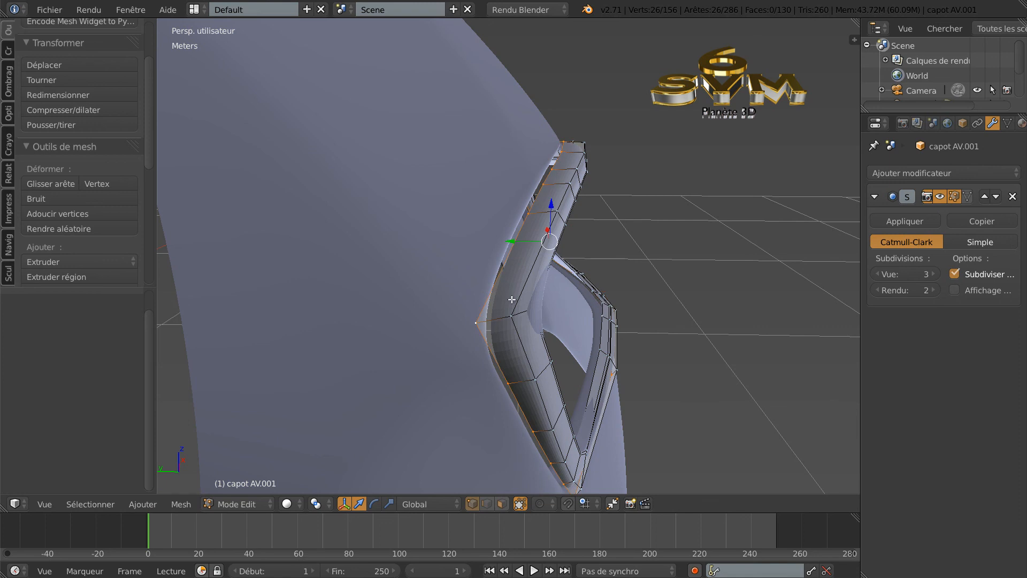
middle_drag(680, 327, 688, 321)
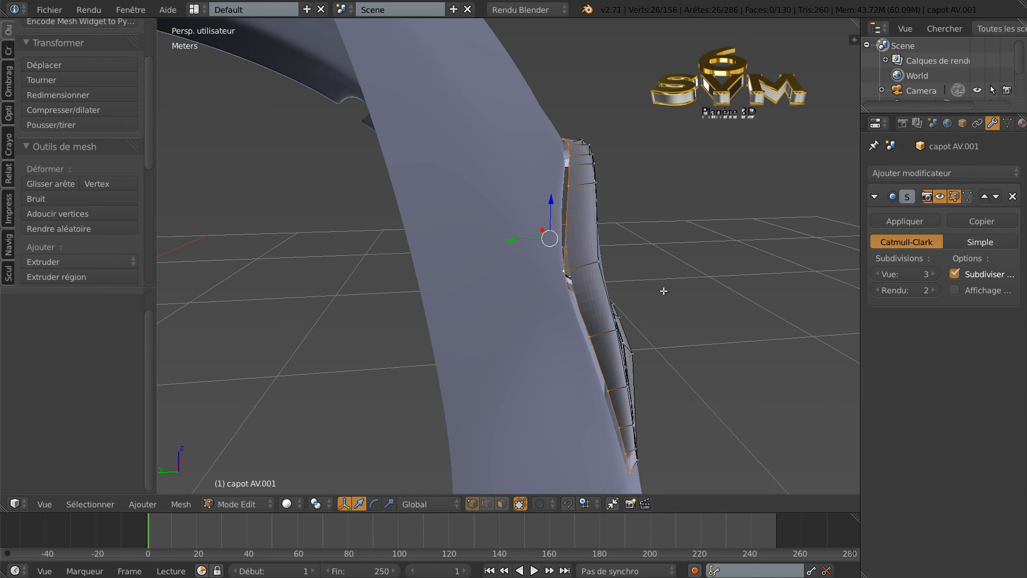
key(e)
key(Escape)
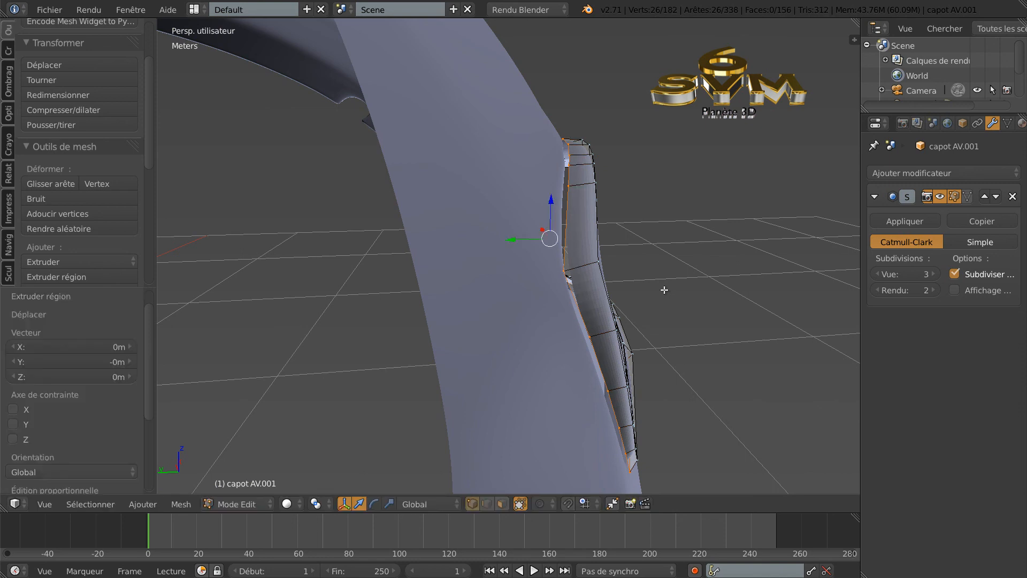
key(g)
key(y)
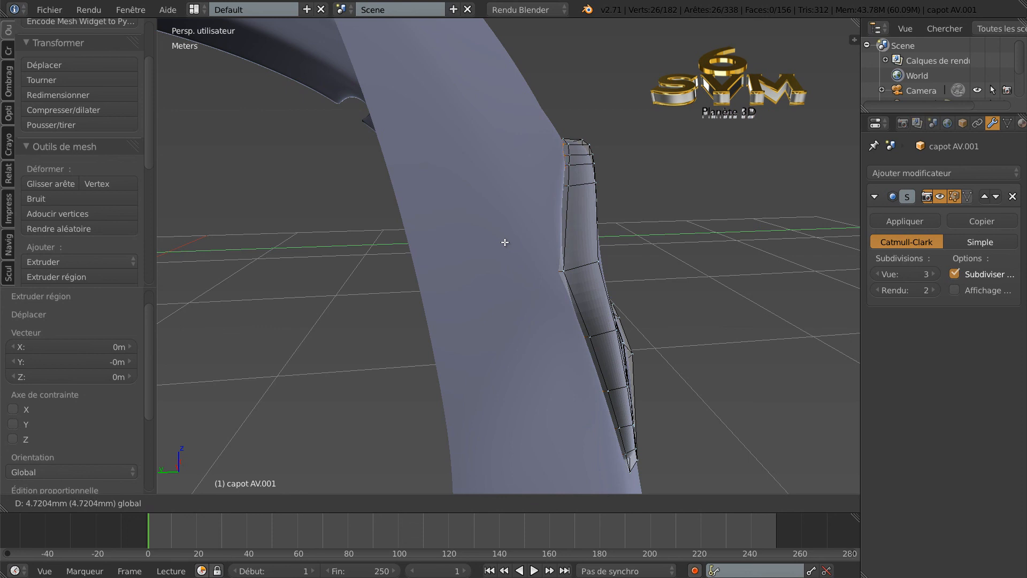
click(506, 244)
Examine how the extruded frame meets the bonnet from the front and at an angle, in Object and Edit Mode
key(Tab)
middle_drag(669, 284, 556, 311)
key(Tab)
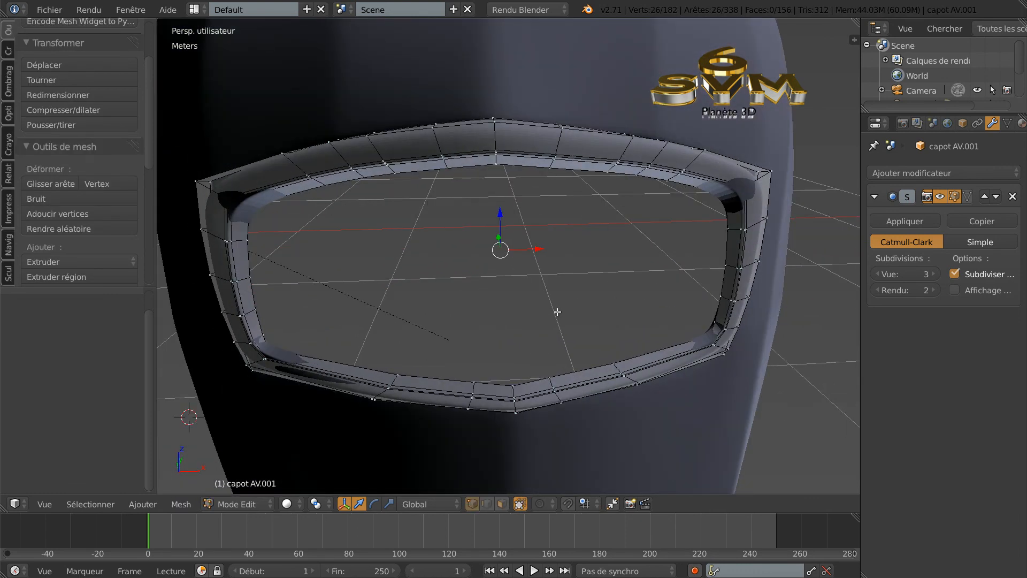
key(Tab)
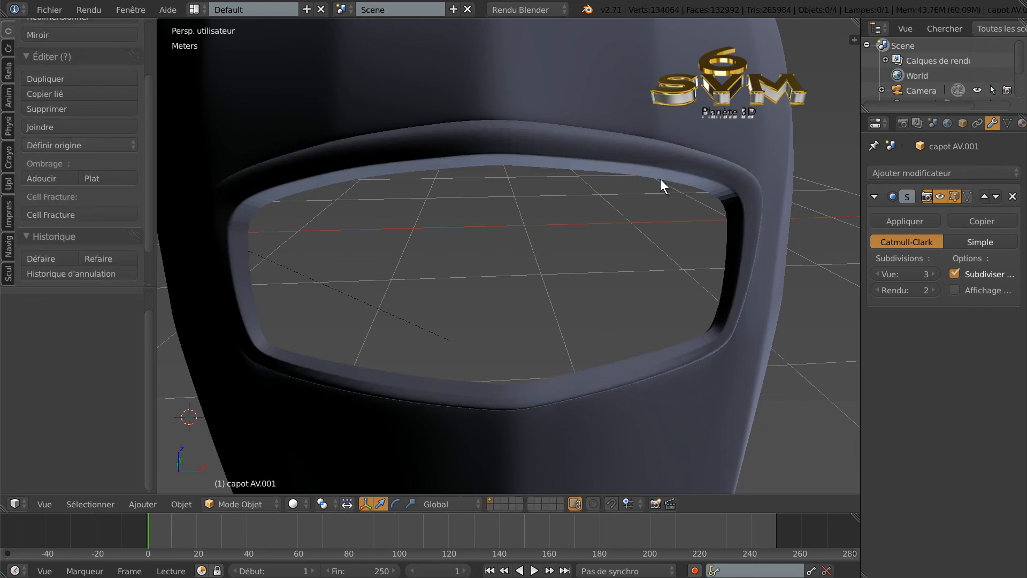
key(Tab)
key(Tab)
key(Tab)
middle_drag(532, 207, 544, 202)
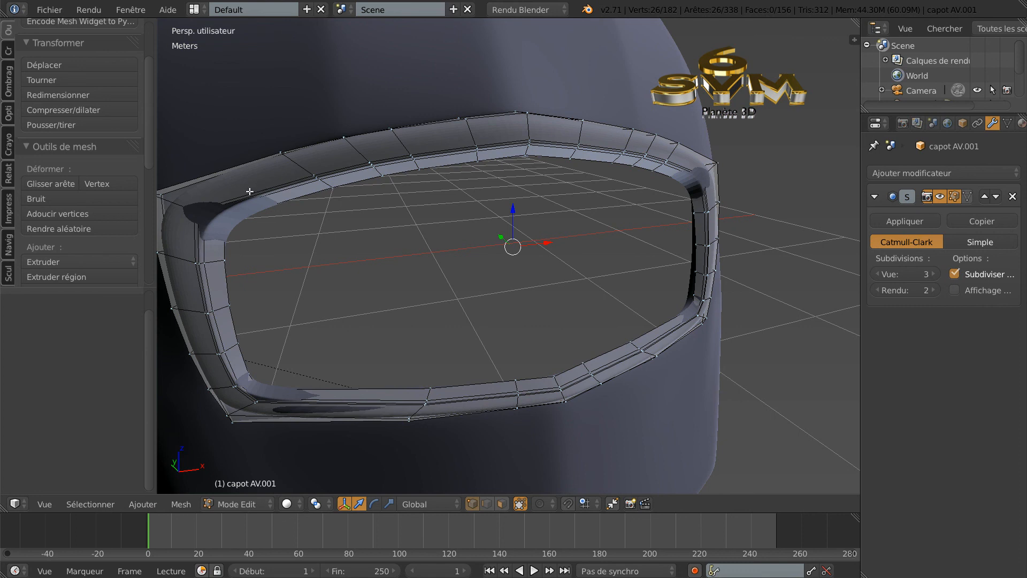
Lower the frame's Subdivision Surface view level to 0
click(878, 274)
click(878, 274)
click(877, 274)
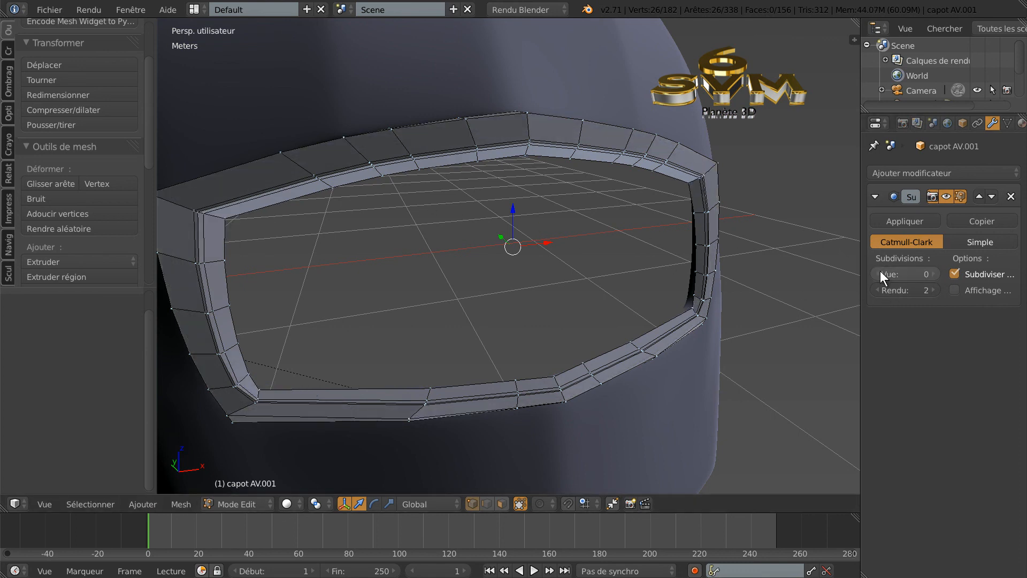
Select the row of vertices along the upper bar's front edge, corner to corner, and even it out with LoopTools Relax
right_click(196, 207)
shift+right_click(315, 175)
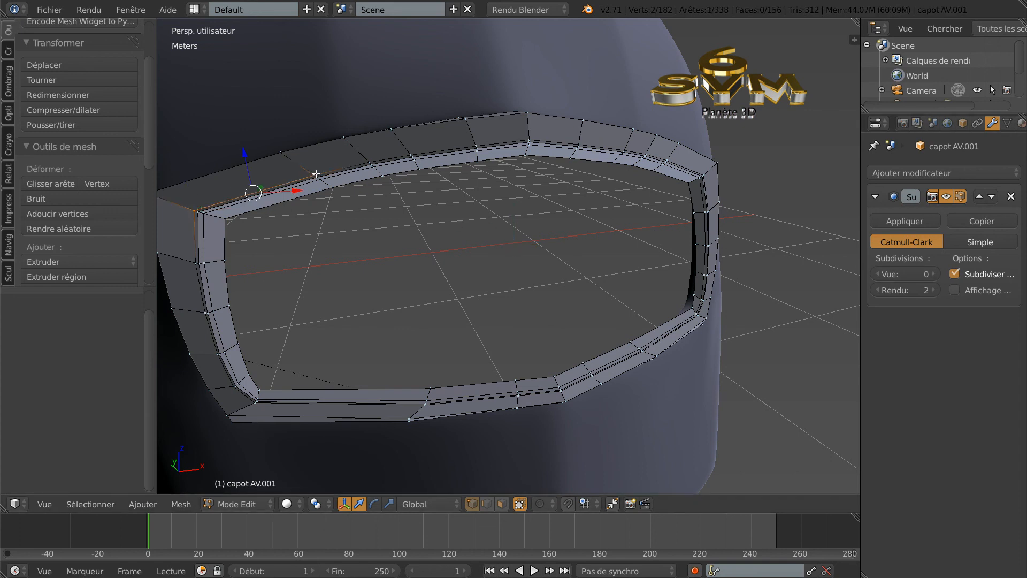
shift+right_click(370, 162)
shift+right_click(414, 151)
shift+right_click(475, 144)
shift+right_click(529, 140)
shift+right_click(579, 143)
shift+right_click(624, 145)
shift+right_click(648, 148)
shift+right_click(666, 154)
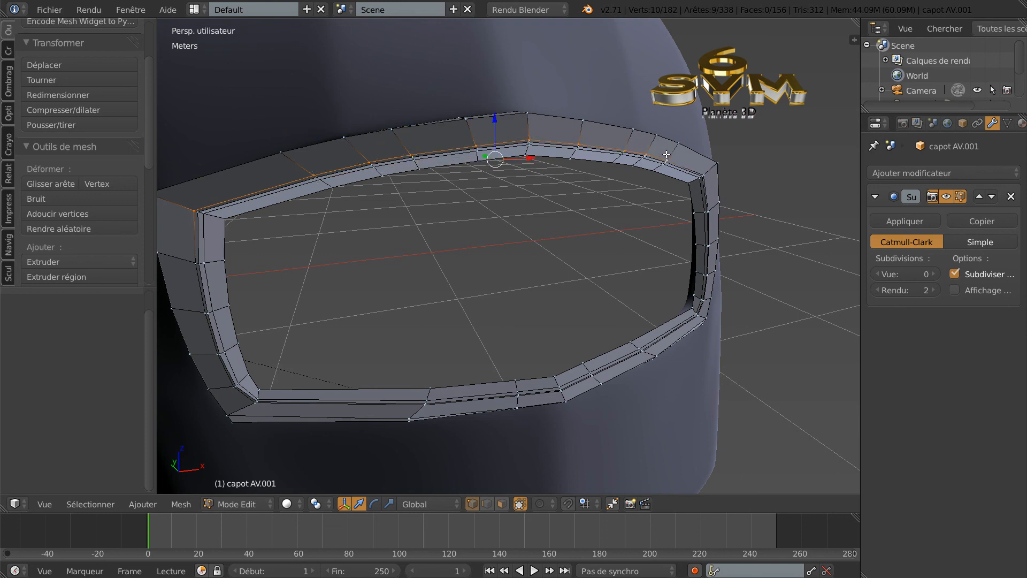
shift+right_click(703, 175)
middle_drag(615, 237, 585, 263)
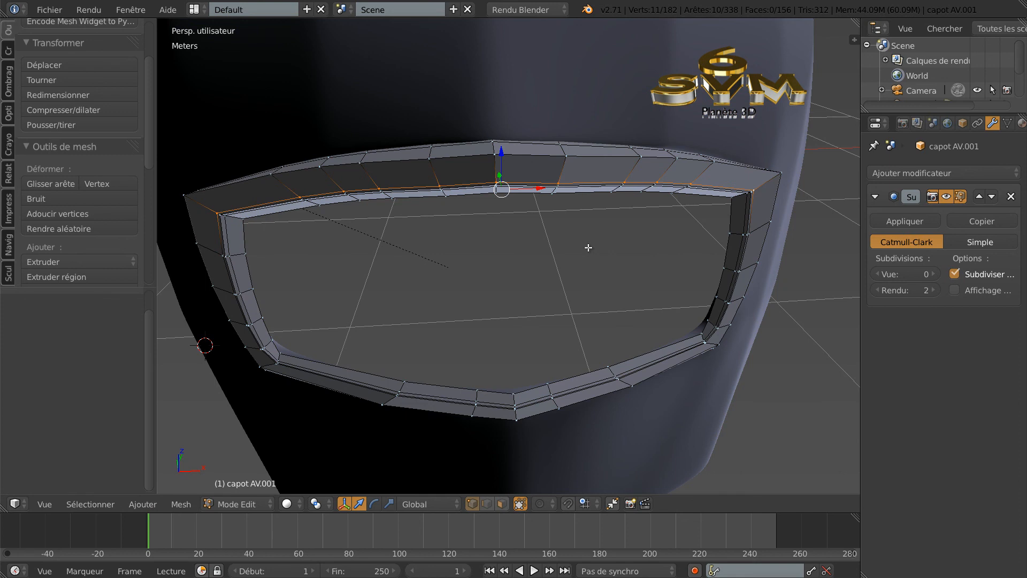
key(w)
mouse_move(548, 189)
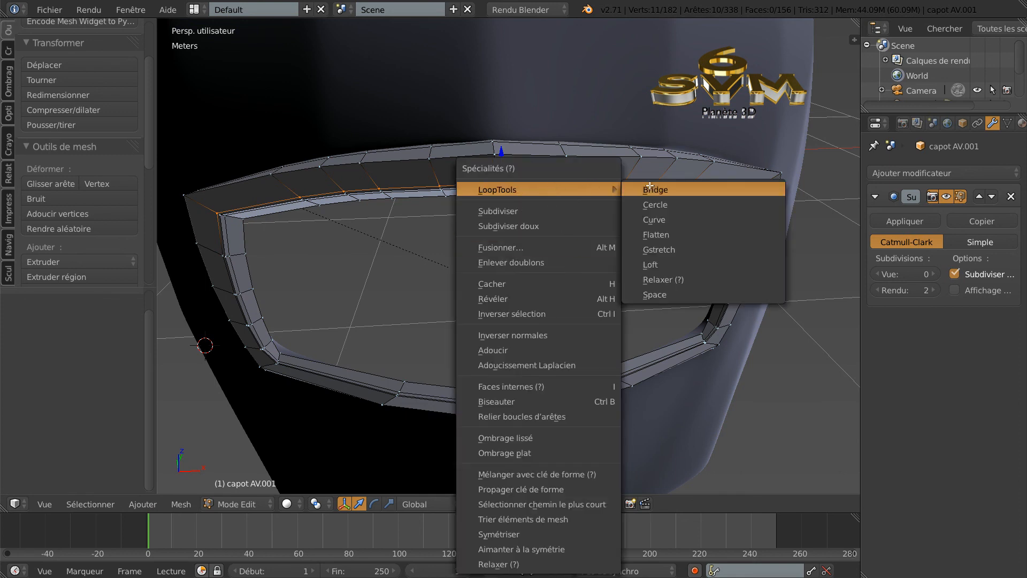
click(664, 279)
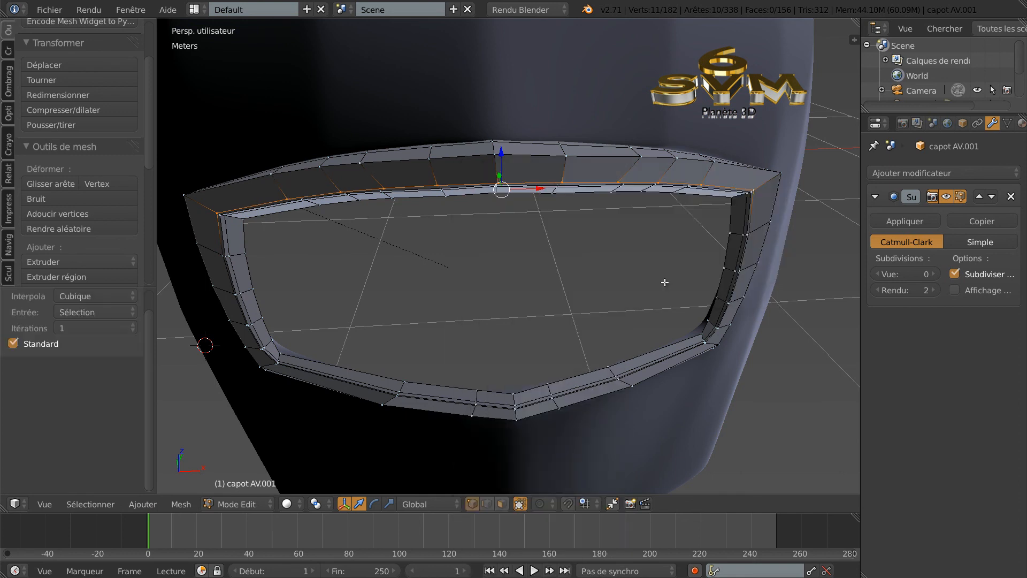
Select the upper bar's vertices inside the narrow groove, from corner to corner, and smooth that row with LoopTools Relax
middle_drag(667, 271, 693, 259)
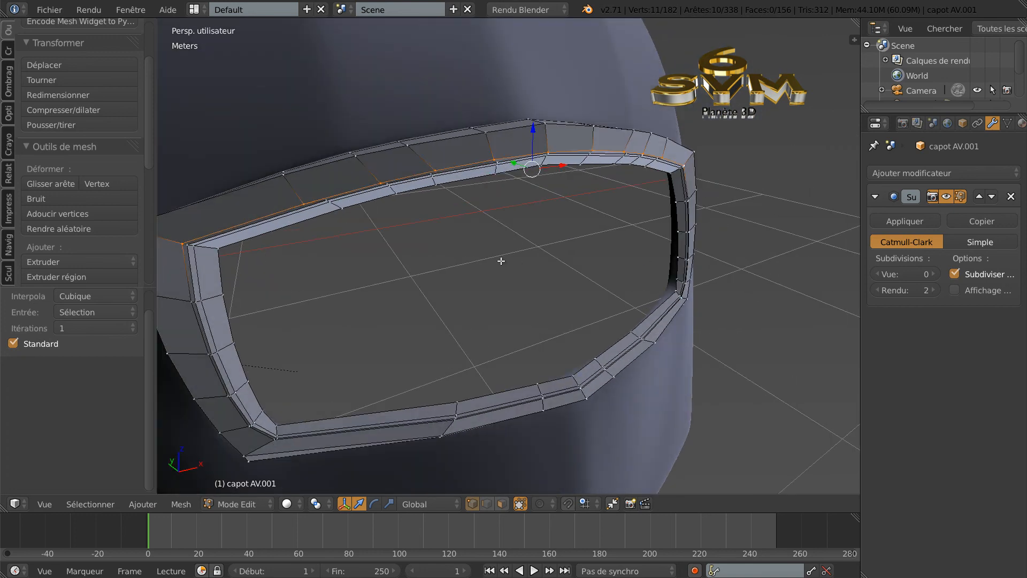
right_click(188, 245)
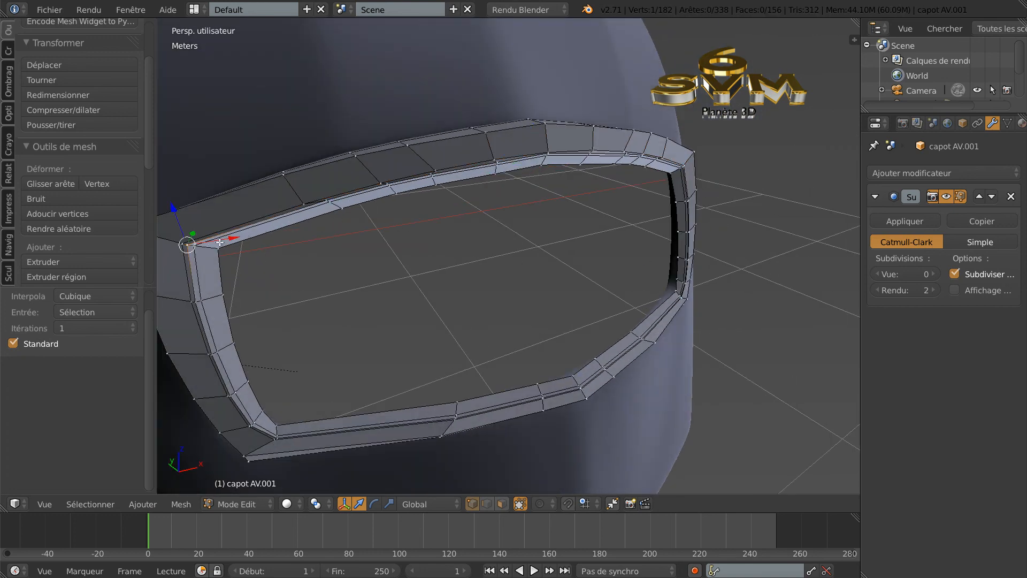
shift+right_click(329, 200)
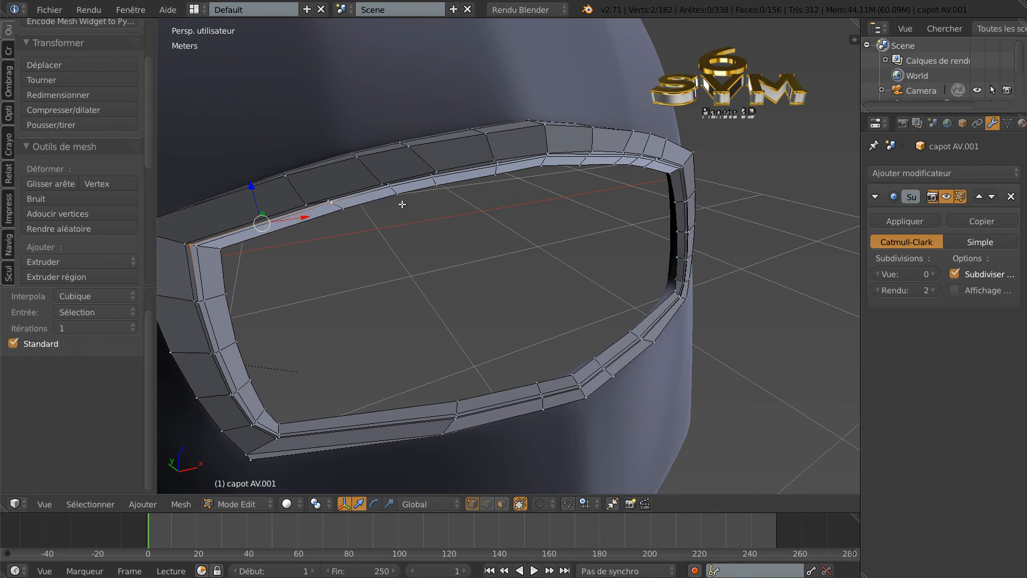
scroll(412, 196, up, 2)
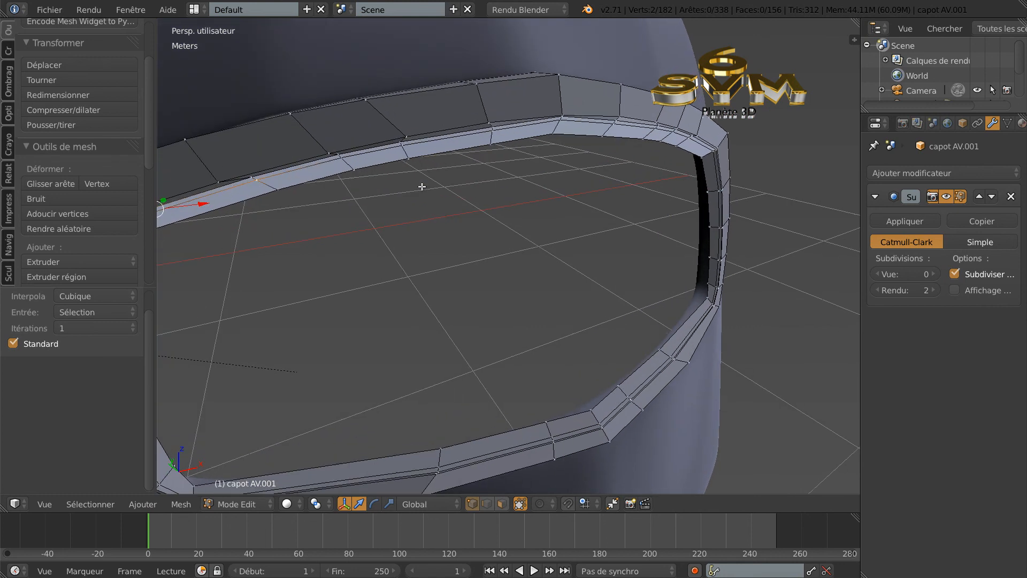
shift+right_click(253, 178)
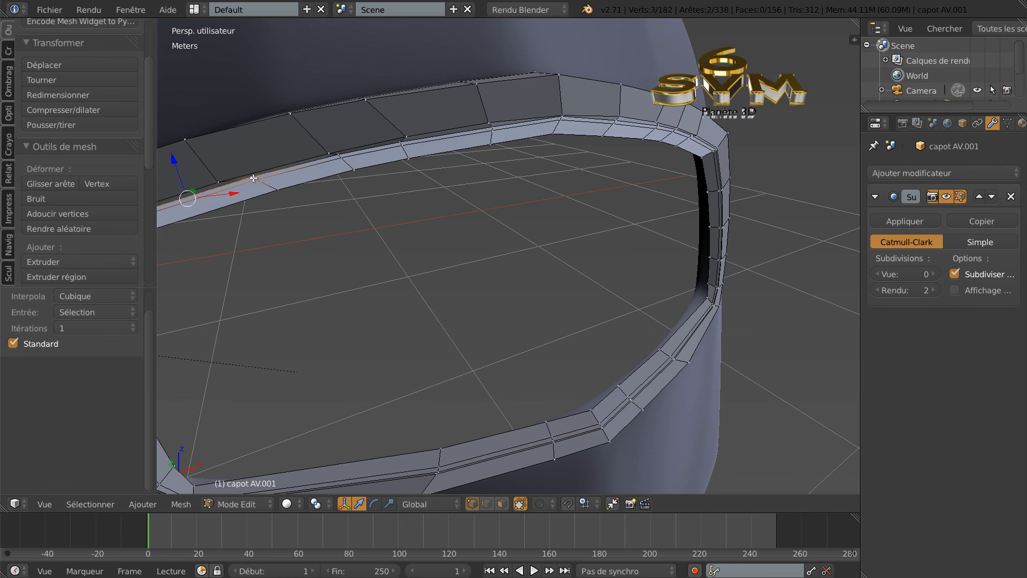
shift+right_click(259, 180)
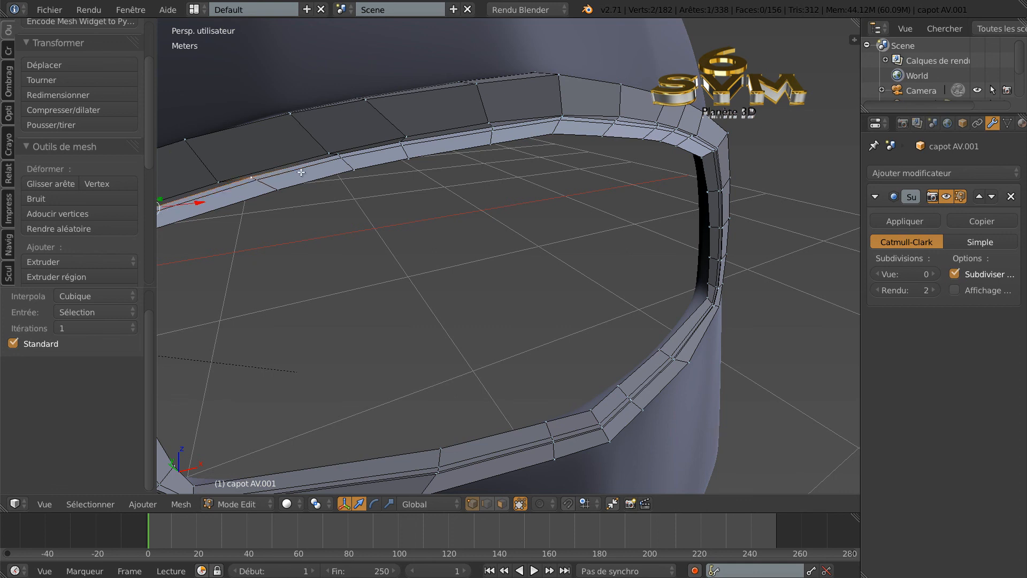
shift+right_click(336, 155)
shift+right_click(401, 140)
shift+right_click(491, 129)
middle_drag(559, 142, 531, 159)
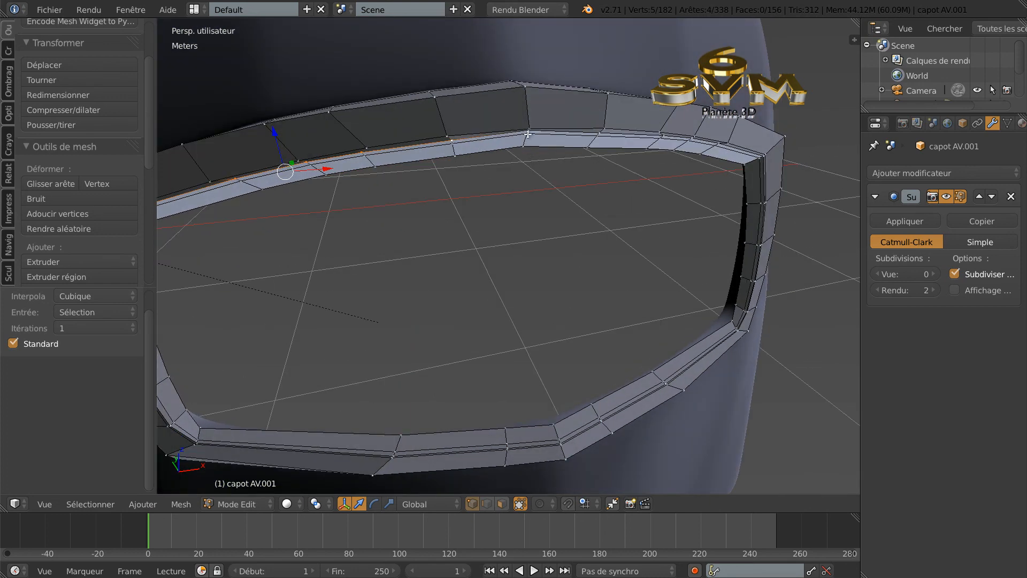
shift+right_click(528, 130)
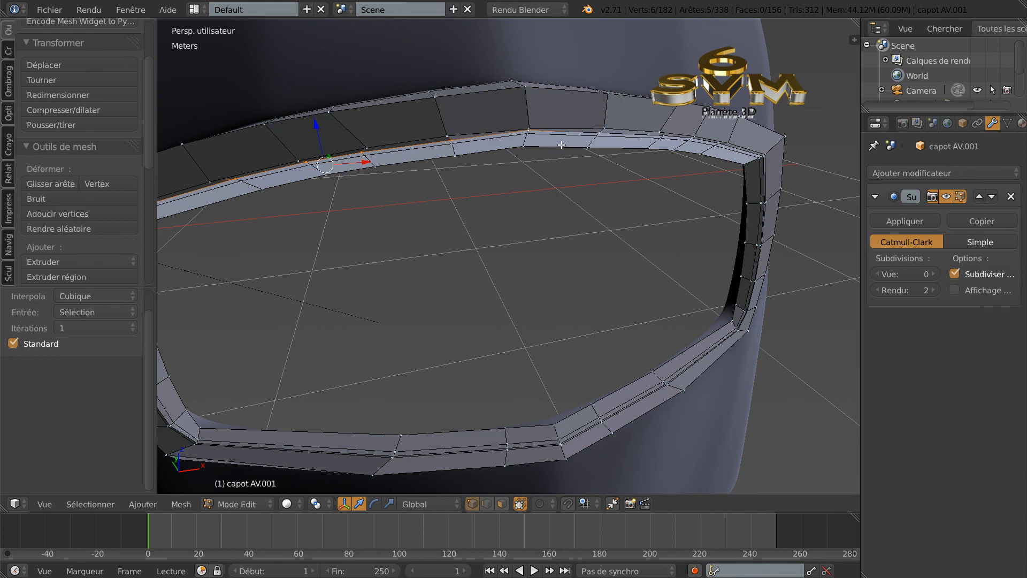
shift+right_click(600, 133)
middle_drag(621, 165, 570, 160)
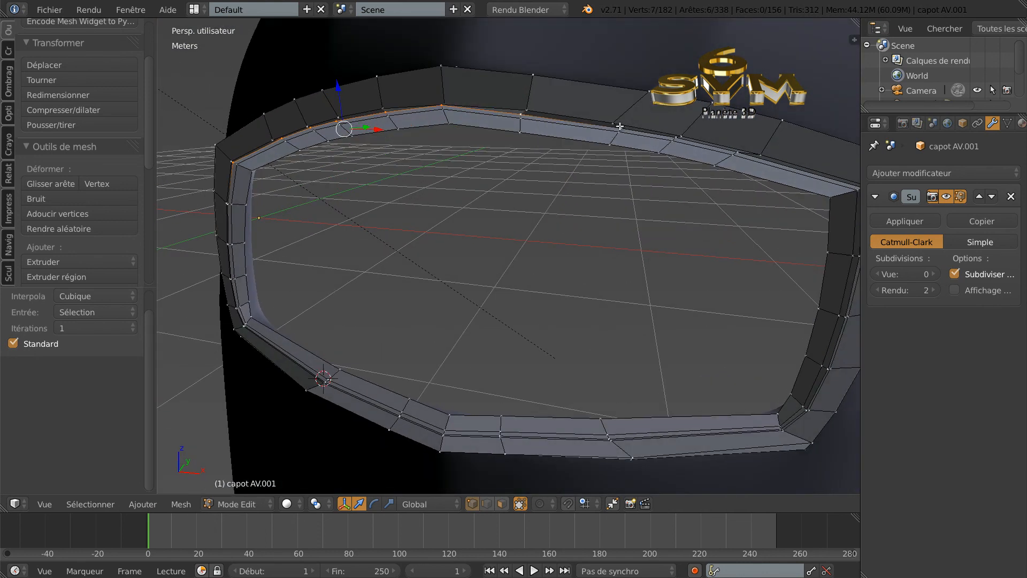
shift+right_click(620, 128)
shift+right_click(676, 137)
shift+right_click(740, 154)
middle_drag(776, 201, 699, 197)
shift+right_click(790, 185)
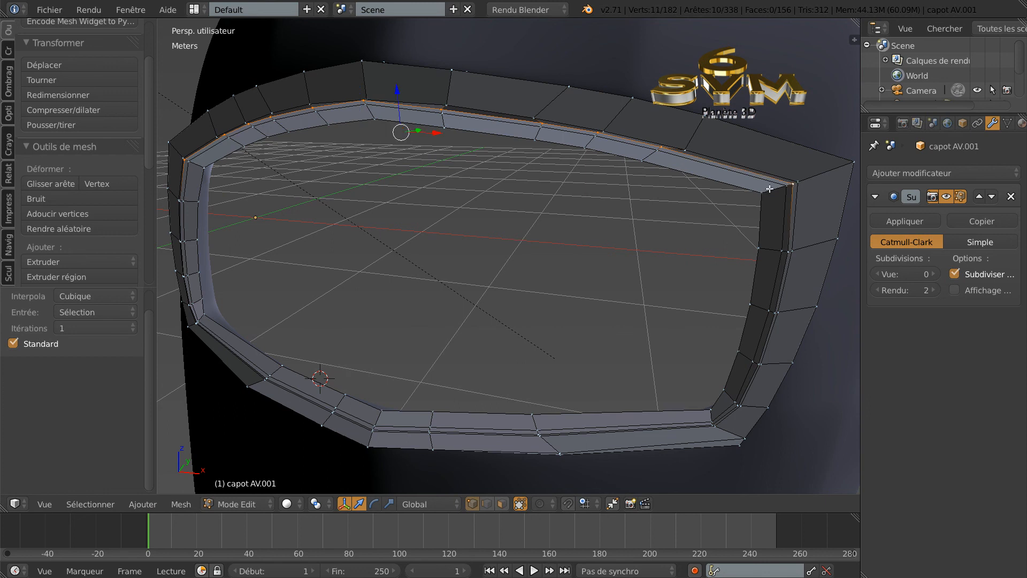
key(w)
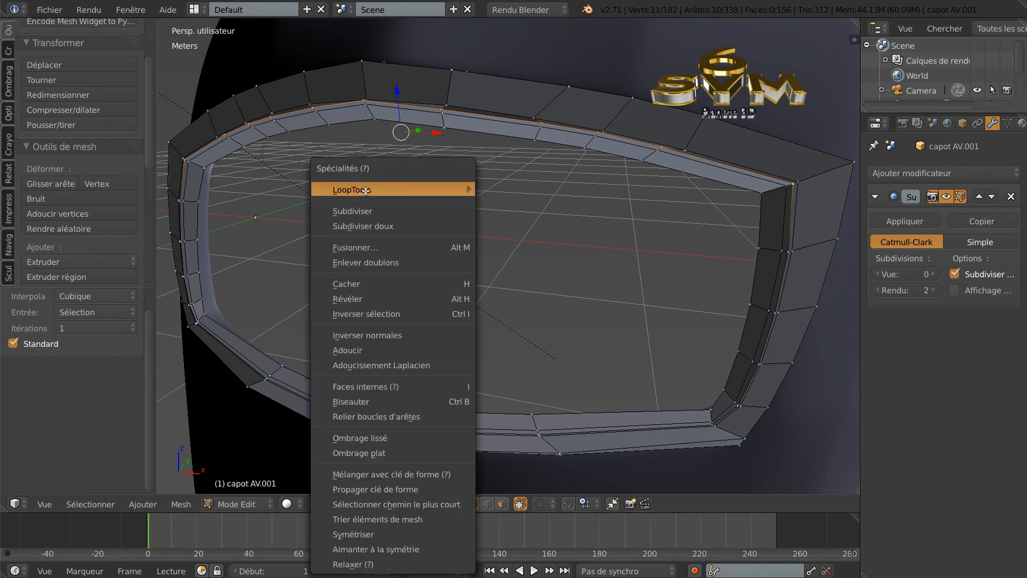
mouse_move(367, 190)
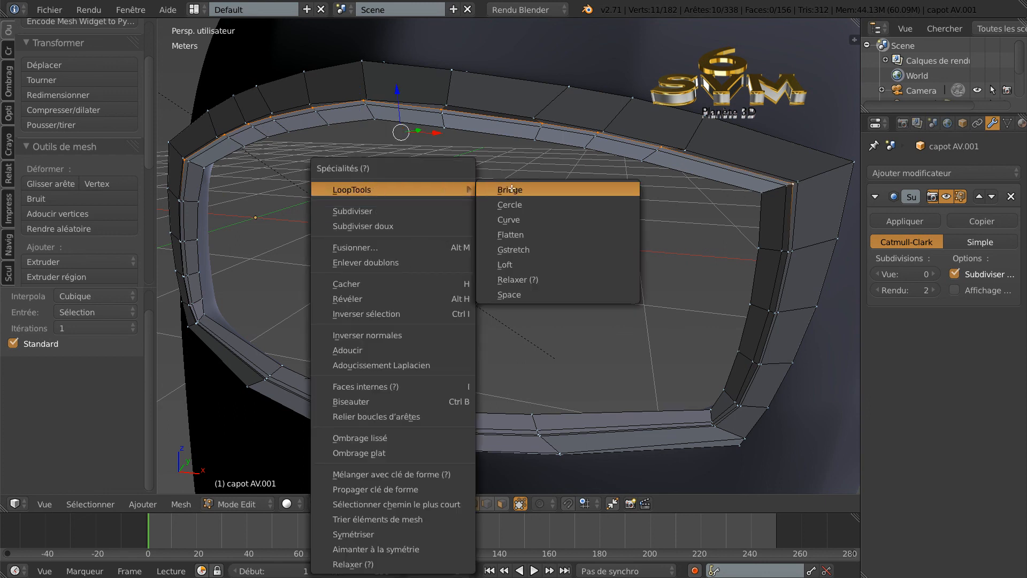
click(518, 280)
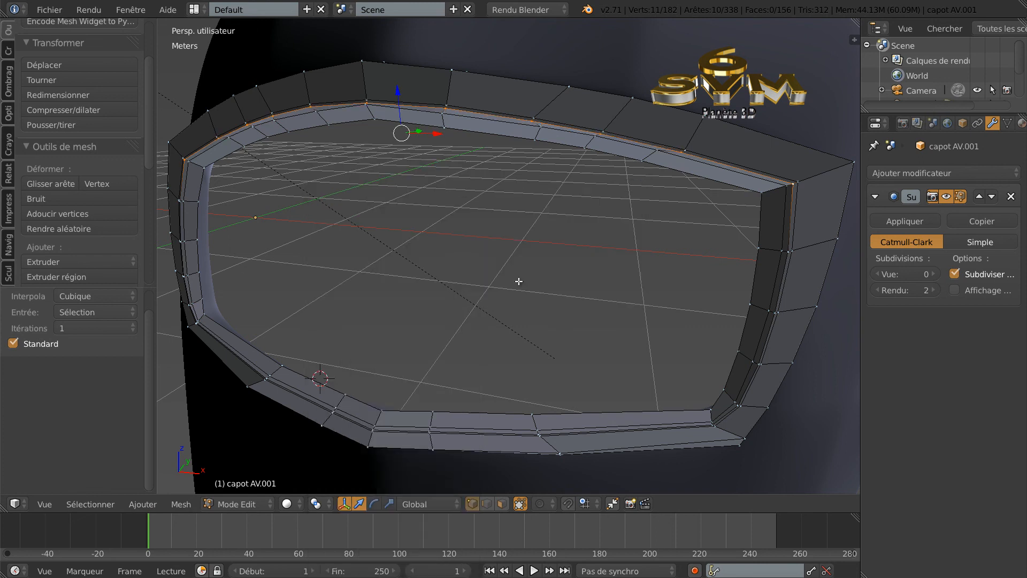
Select the upper bar's vertex row on the inner side of the groove, corner to corner, and apply LoopTools Relax
middle_drag(568, 276, 611, 270)
shift+middle_drag(529, 278, 589, 279)
middle_drag(431, 248, 452, 253)
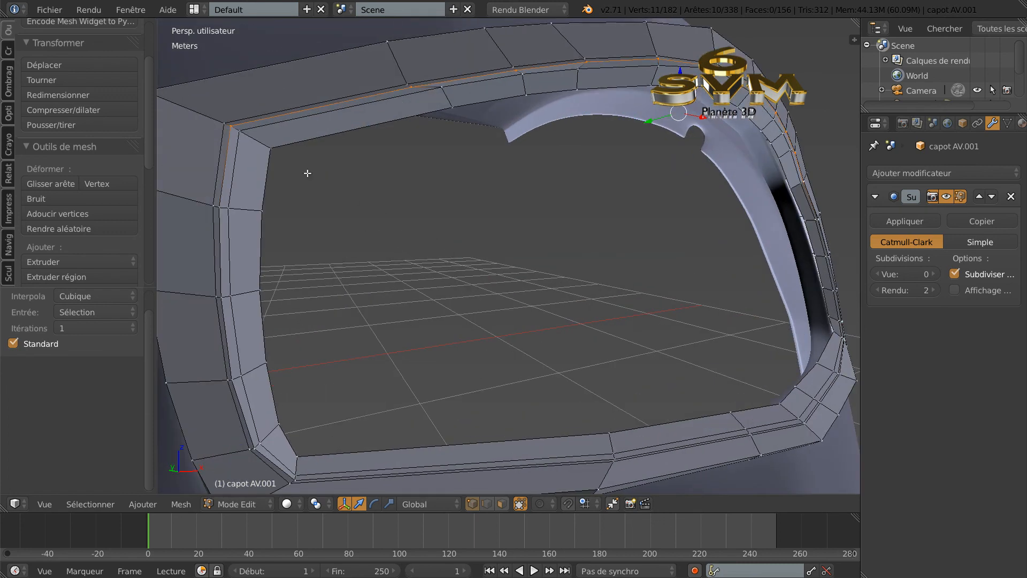
right_click(251, 137)
shift+right_click(441, 86)
shift+right_click(523, 74)
shift+right_click(578, 68)
shift+right_click(658, 66)
shift+right_click(717, 65)
middle_drag(740, 125, 620, 156)
shift+right_click(745, 67)
shift+right_click(798, 98)
shift+right_click(664, 148)
shift+right_click(666, 145)
shift+right_click(669, 145)
shift+right_click(707, 164)
shift+right_click(765, 199)
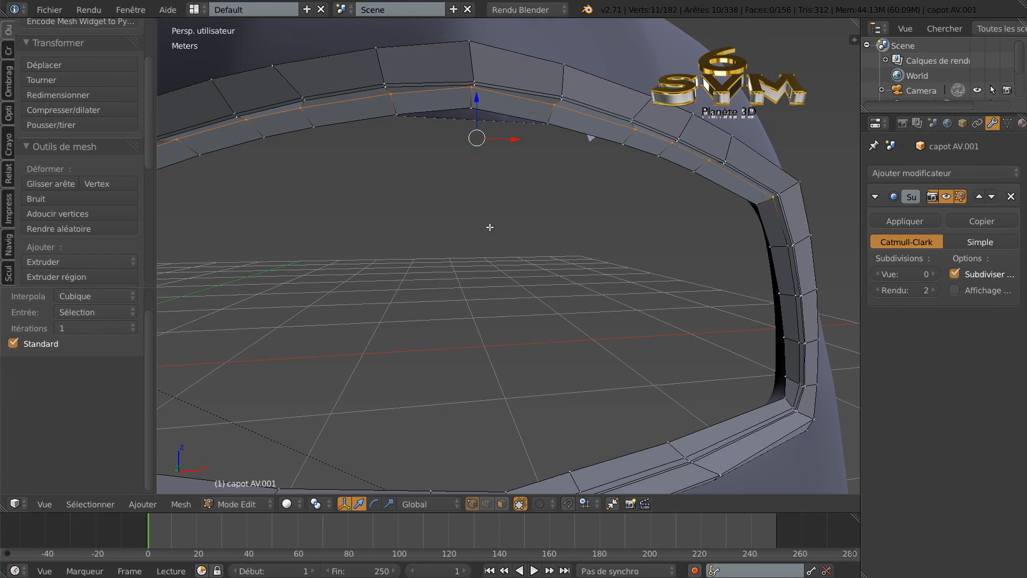
key(w)
mouse_move(470, 189)
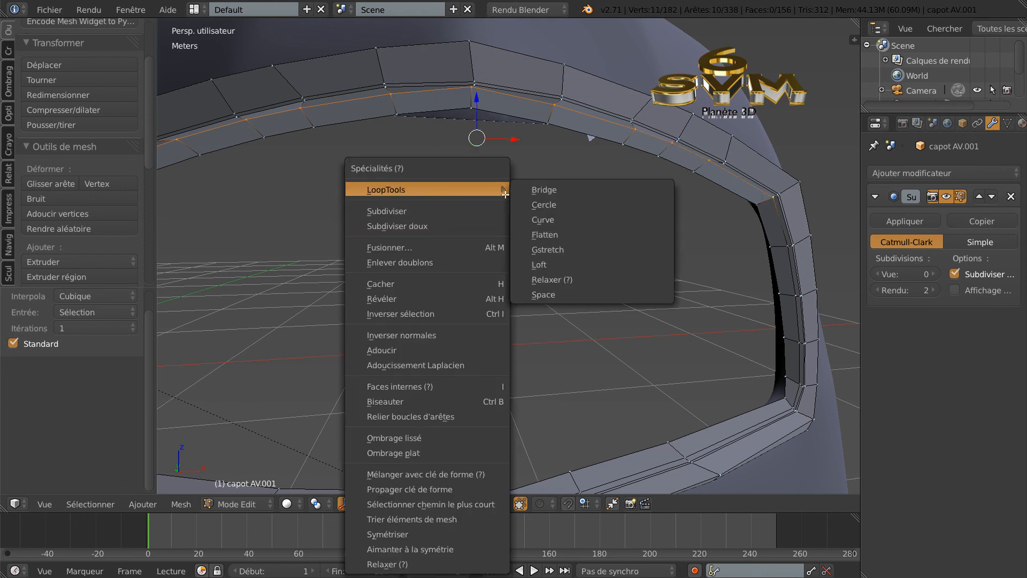
click(554, 280)
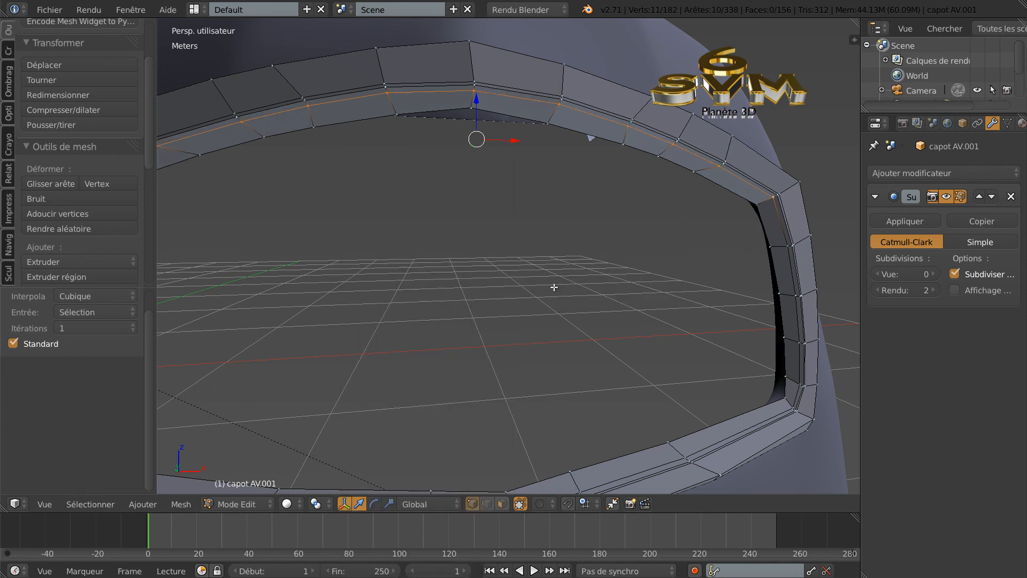
Switch the frame to Object Mode and raise its Subdivision Surface view level to 3
scroll(546, 294, up, 2)
middle_drag(542, 299, 568, 294)
scroll(568, 293, down, 8)
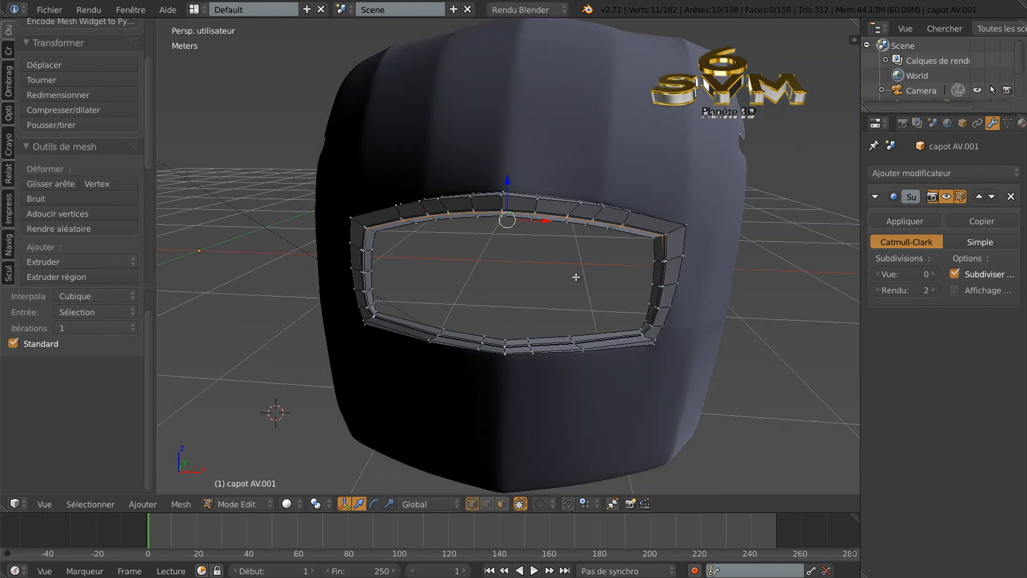
key(Tab)
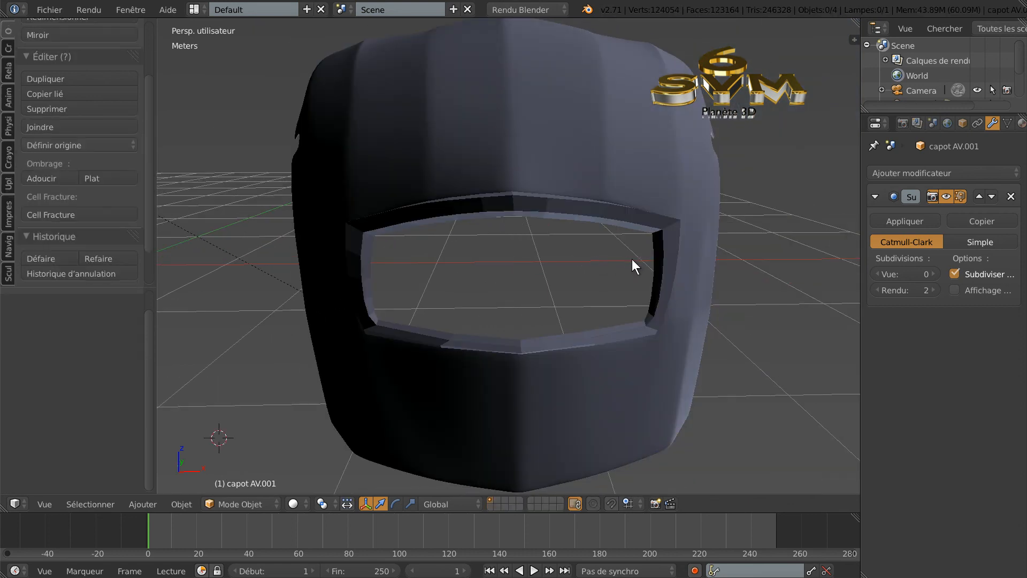
click(936, 274)
click(935, 273)
click(935, 274)
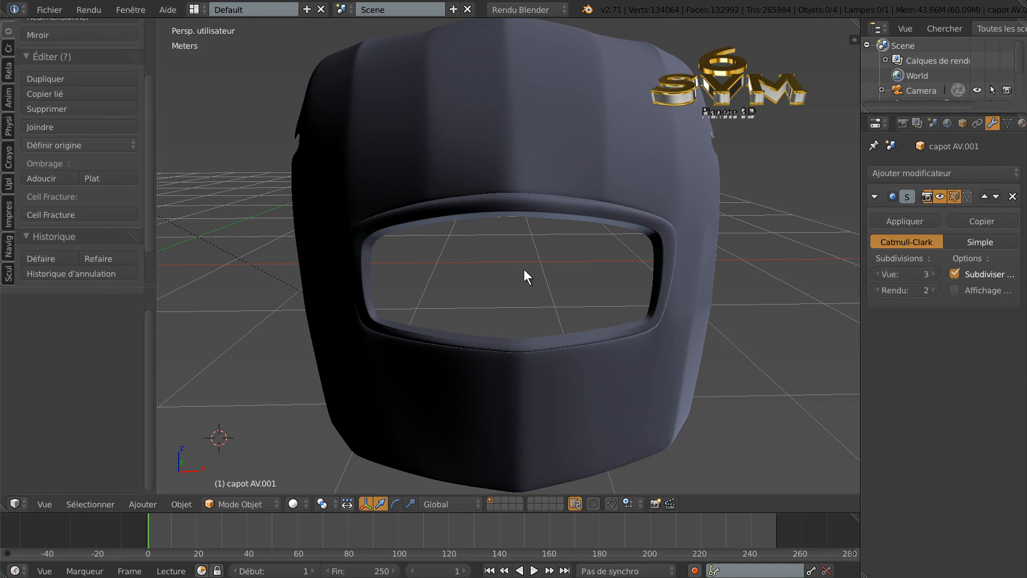
Add one loop cut around the frame's wide outer face in Edit Mode, slid toward the outer edge with a factor of 0.689
scroll(518, 268, up, 3)
key(Tab)
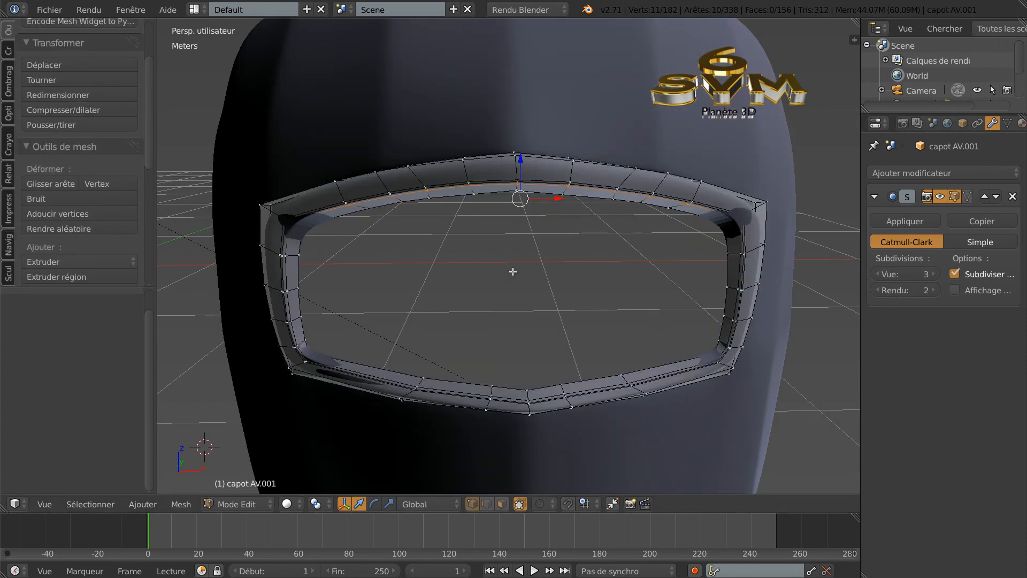
middle_drag(519, 269, 550, 276)
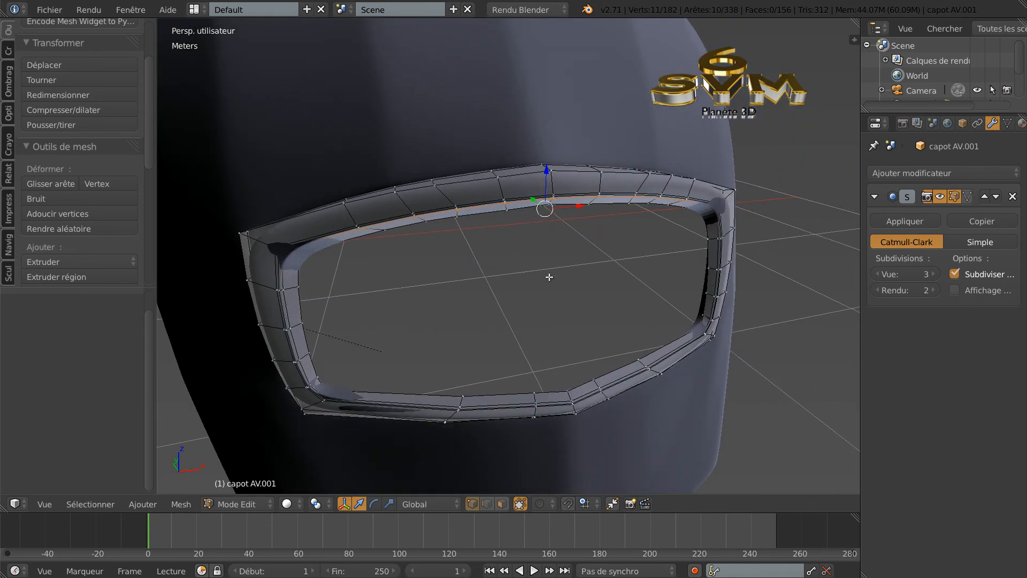
ctrl+click(351, 216)
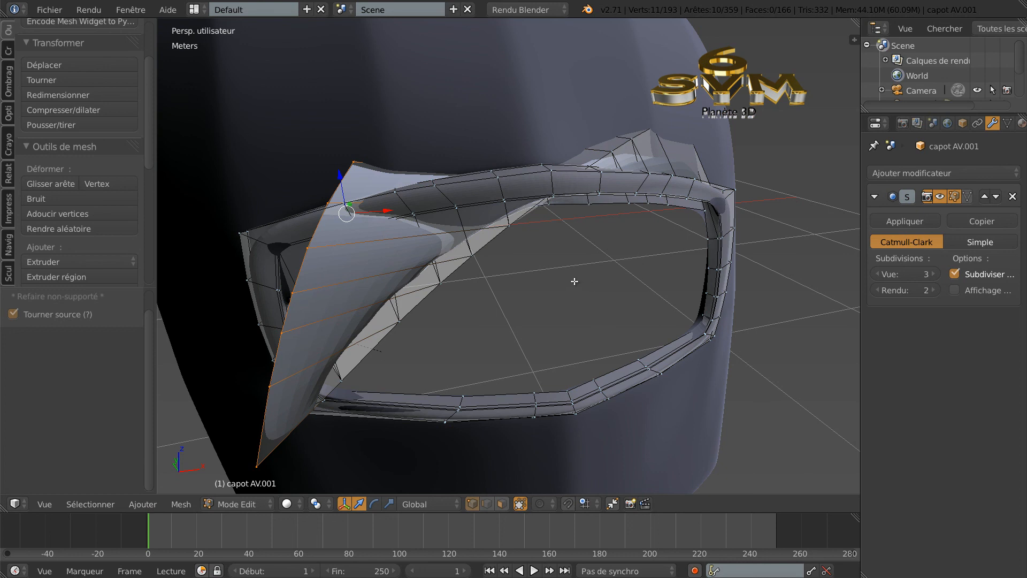
key(ctrl+z)
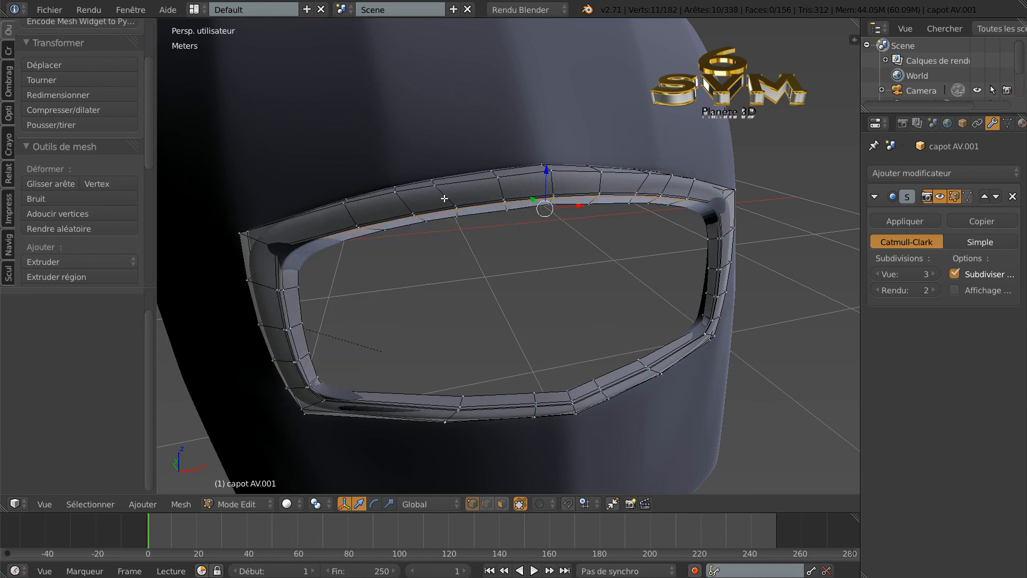
key(ctrl+r)
click(450, 196)
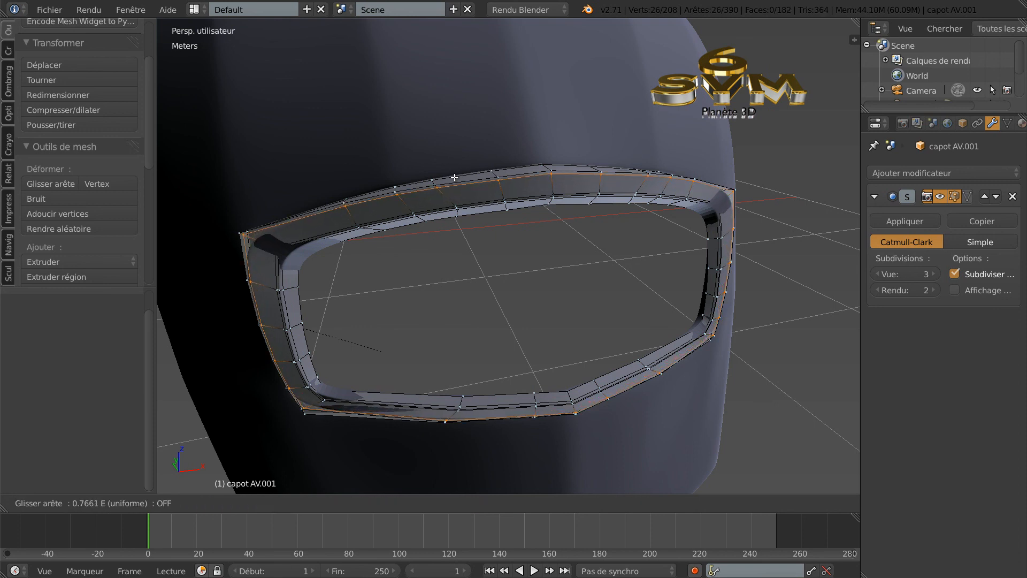
click(455, 178)
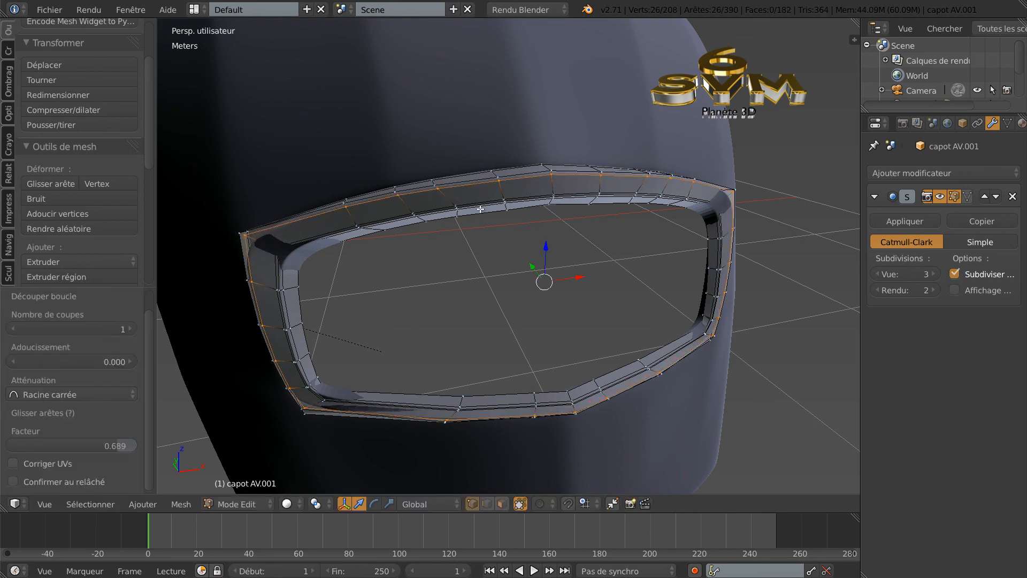
Apply smooth shading to the frame in Object Mode and return it to Edit Mode
key(Tab)
scroll(515, 248, down, 1)
mouse_move(512, 248)
middle_down()
mouse_move(486, 245)
mouse_move(478, 220)
mouse_move(491, 215)
mouse_move(500, 235)
mouse_move(521, 229)
mouse_move(482, 254)
mouse_move(528, 239)
mouse_move(523, 223)
mouse_move(497, 225)
mouse_move(515, 241)
middle_up()
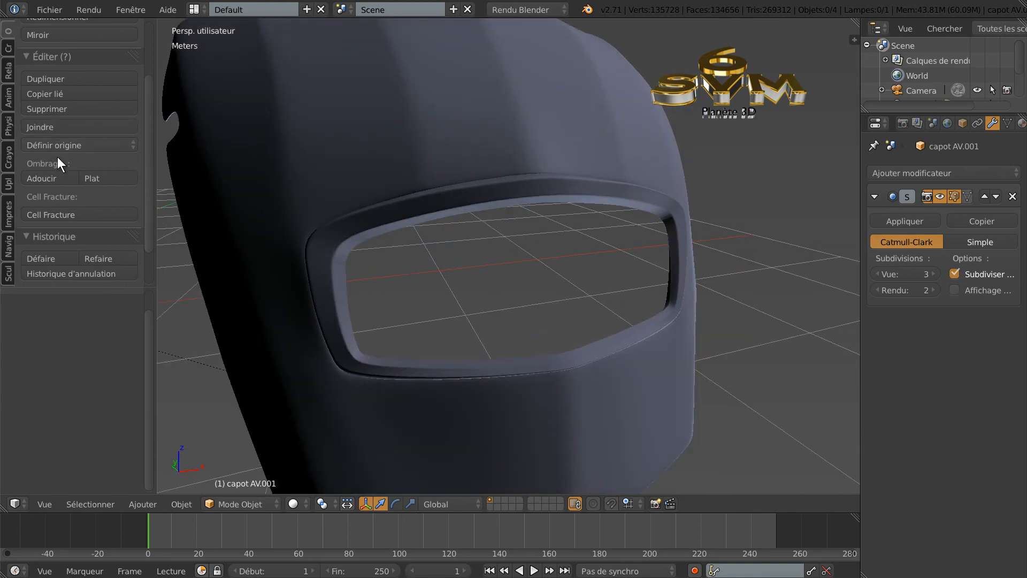
click(50, 178)
mouse_move(571, 266)
middle_down()
mouse_move(553, 250)
mouse_move(564, 286)
mouse_move(569, 268)
middle_up()
scroll(562, 277, down, 3)
key(Tab)
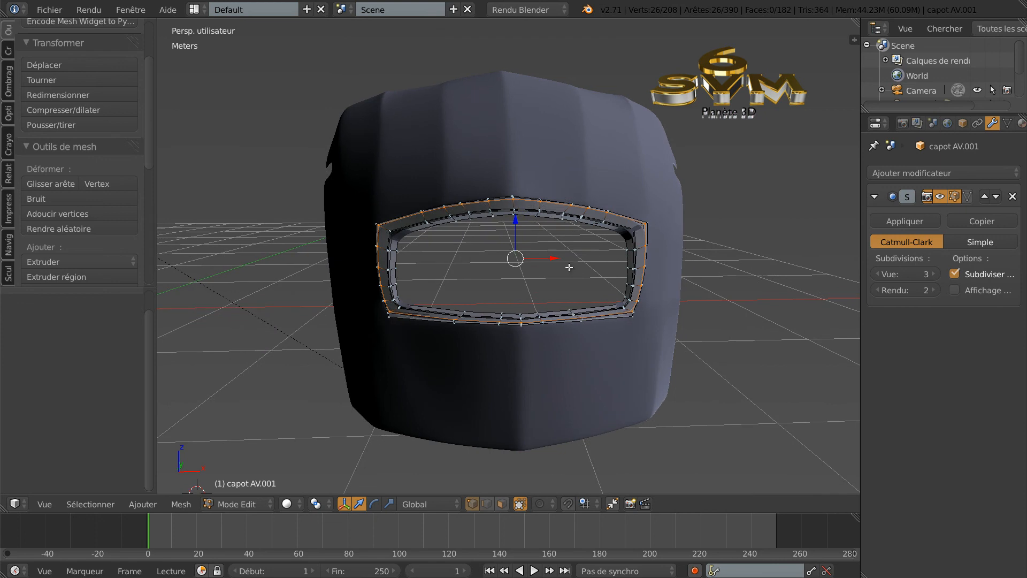
scroll(496, 261, up, 3)
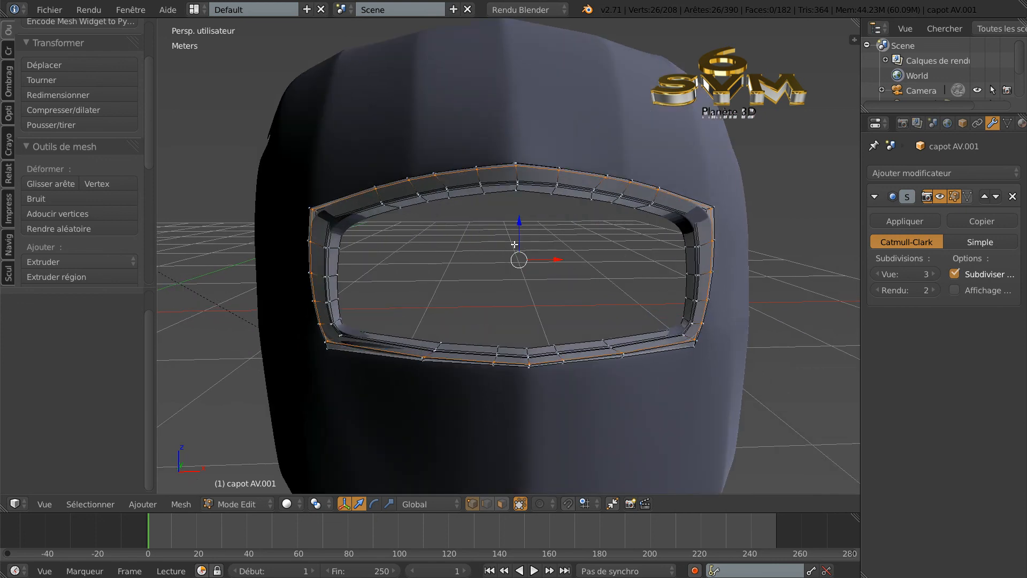
Compare the frame's shape from several angles with the reference photo of the chrome grille surround
middle_drag(522, 234, 560, 299)
click(910, 576)
click(904, 576)
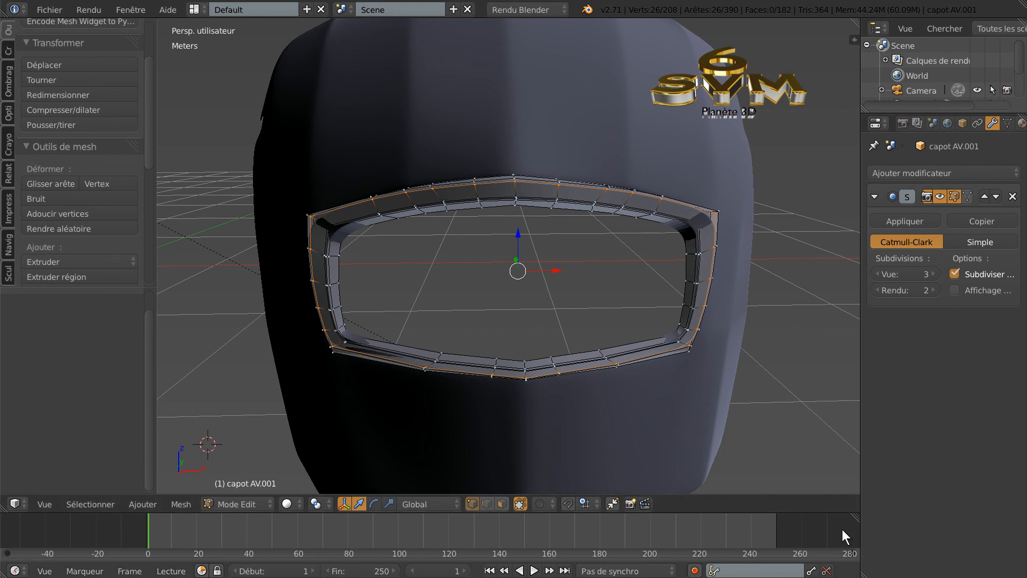
scroll(507, 248, up, 2)
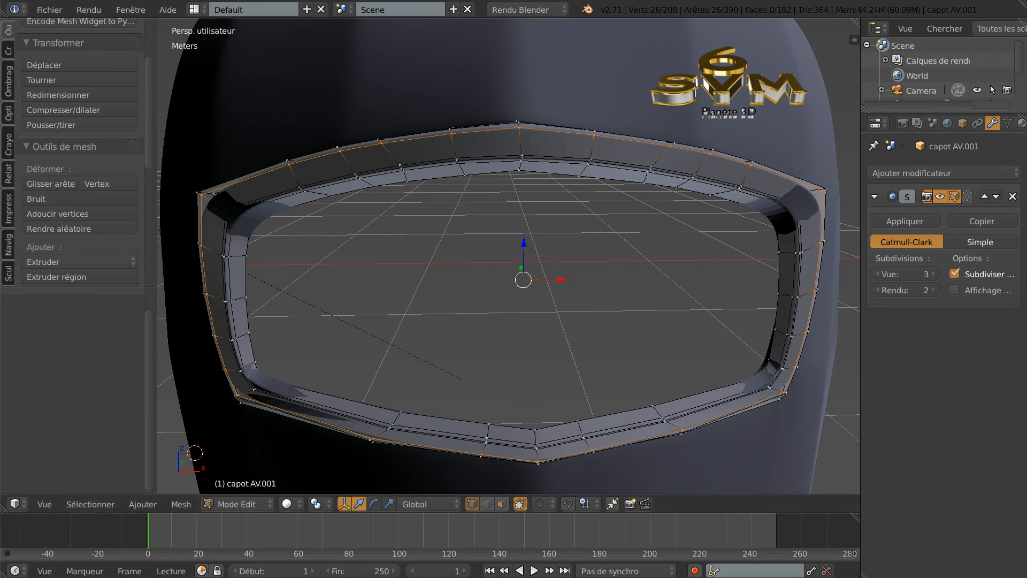
key(alt+Tab)
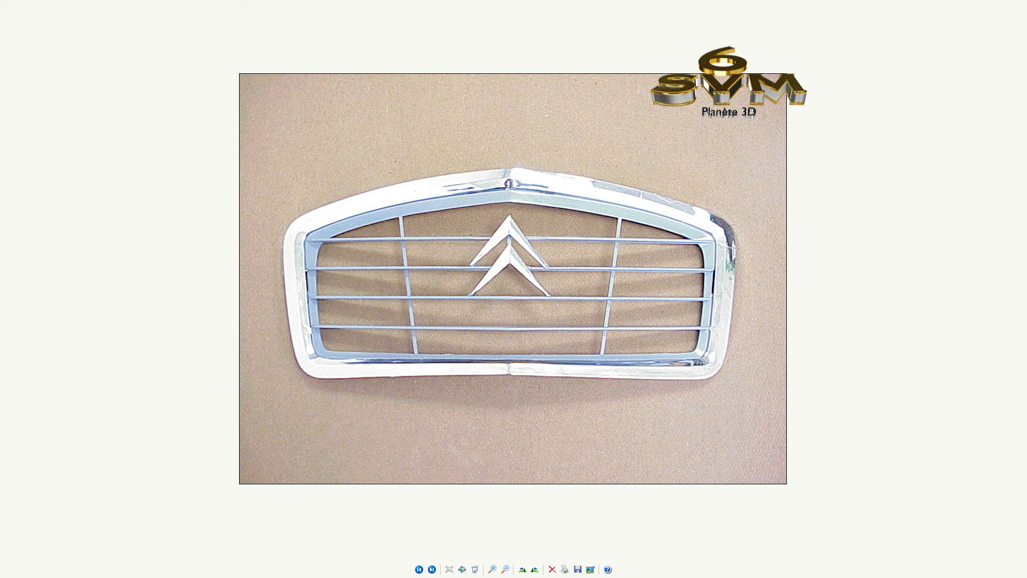
key(alt+Tab)
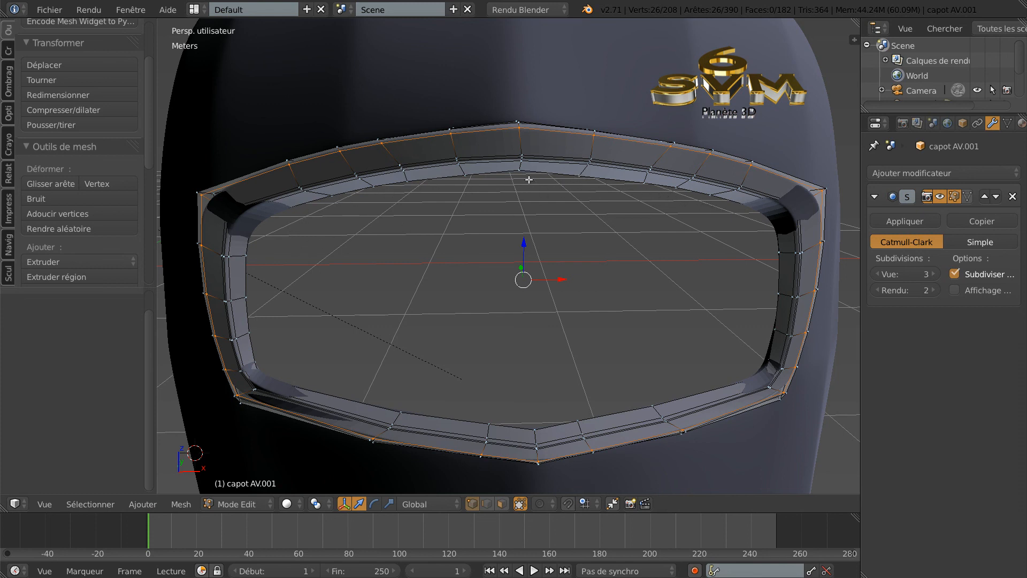
middle_drag(378, 232, 385, 211)
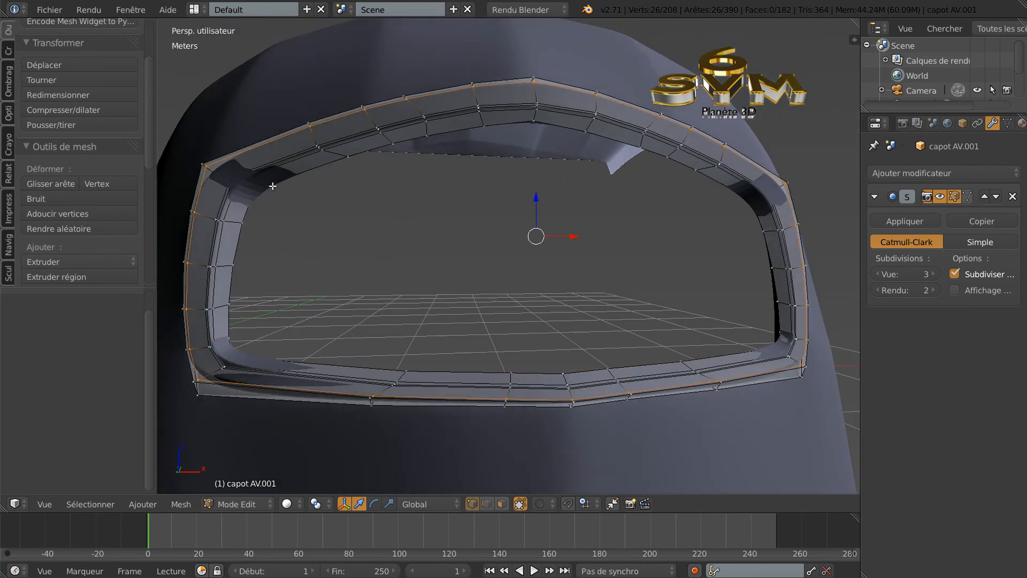
Lower the frame's Subdivision Surface view level to 0
click(878, 274)
click(878, 274)
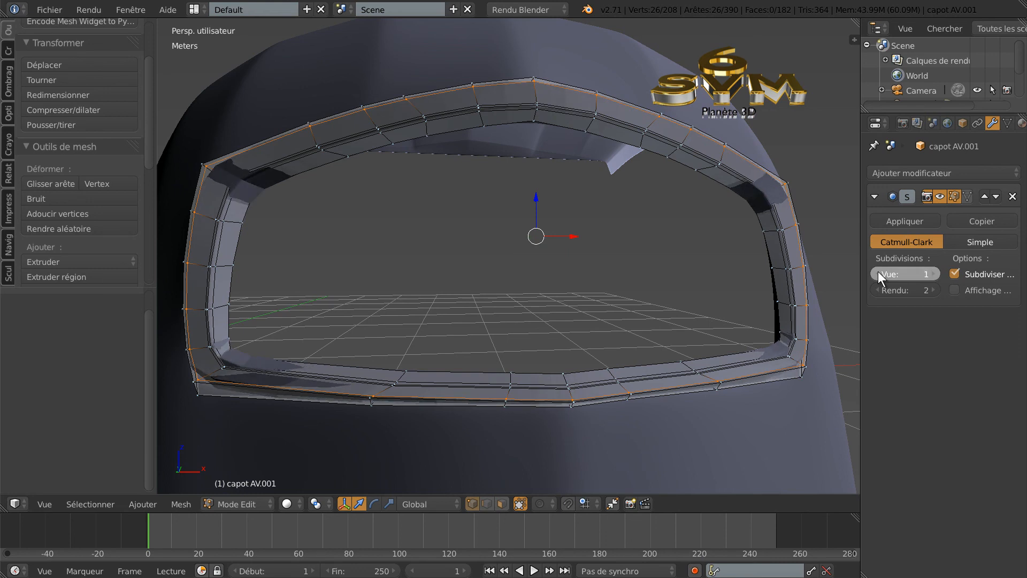
click(878, 273)
Select the vertex row along the upper bar's innermost edge, corner to corner, and apply LoopTools Relax
right_click(254, 187)
key(g)
right_click(258, 180)
shift+right_click(350, 156)
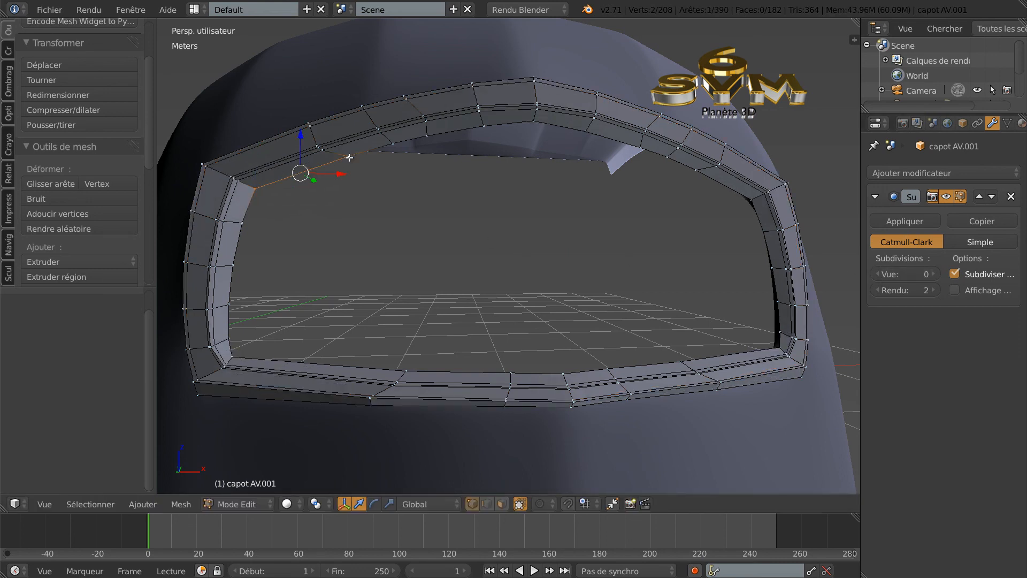
shift+right_click(394, 144)
shift+right_click(431, 135)
shift+right_click(484, 126)
shift+right_click(534, 121)
shift+right_click(588, 131)
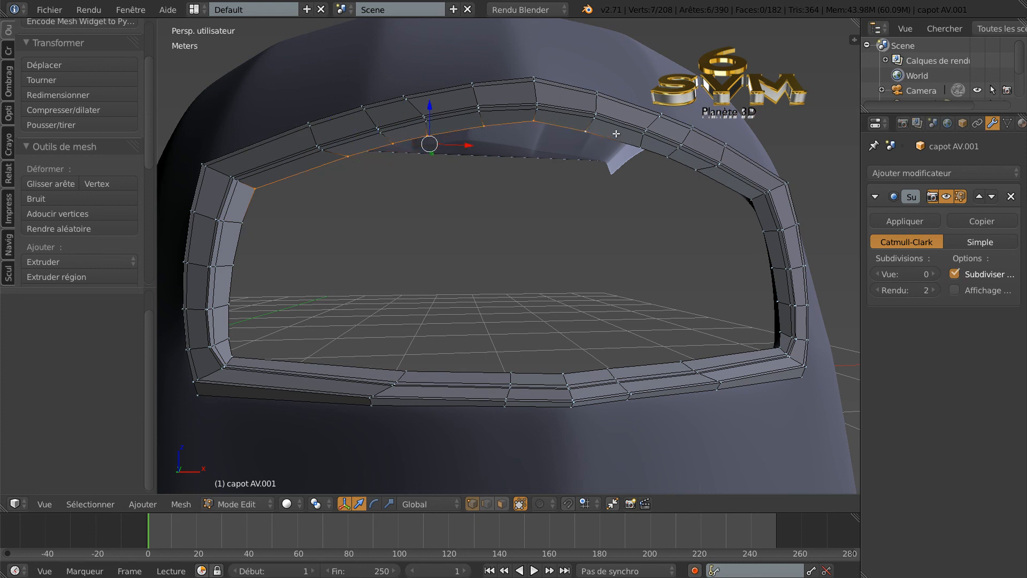
shift+right_click(640, 146)
shift+right_click(668, 157)
shift+right_click(696, 170)
shift+right_click(751, 198)
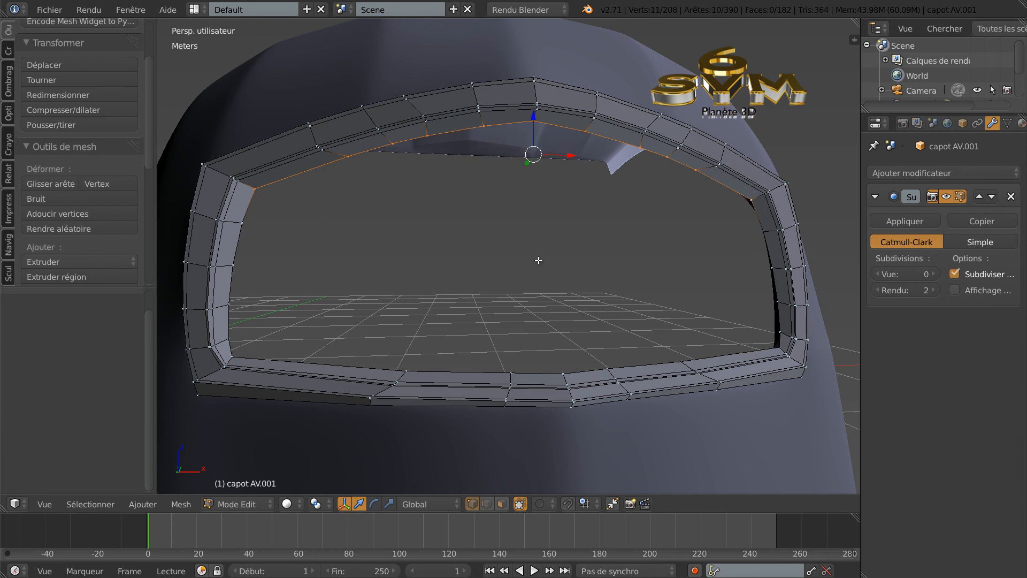
key(w)
mouse_move(483, 190)
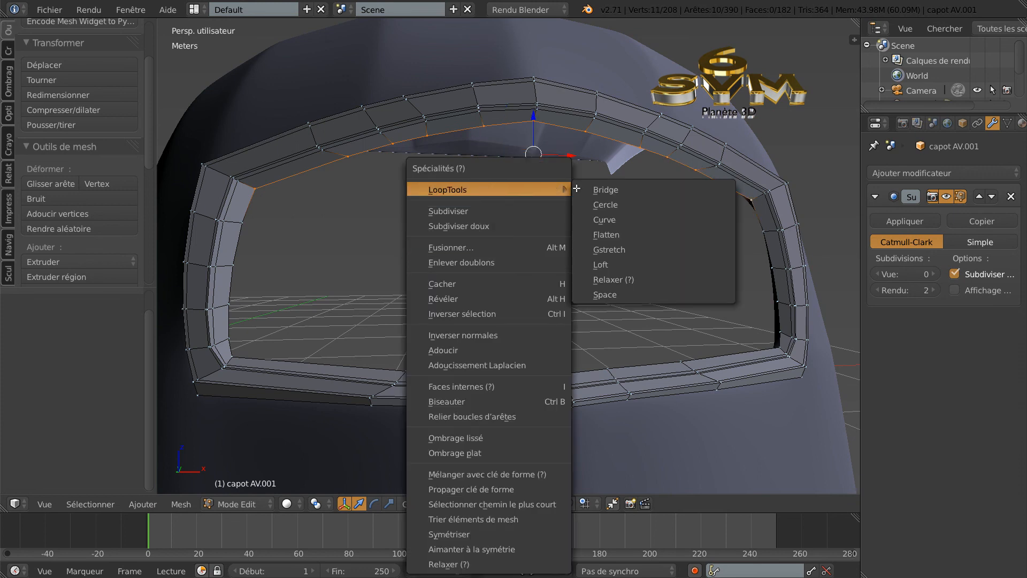
click(608, 280)
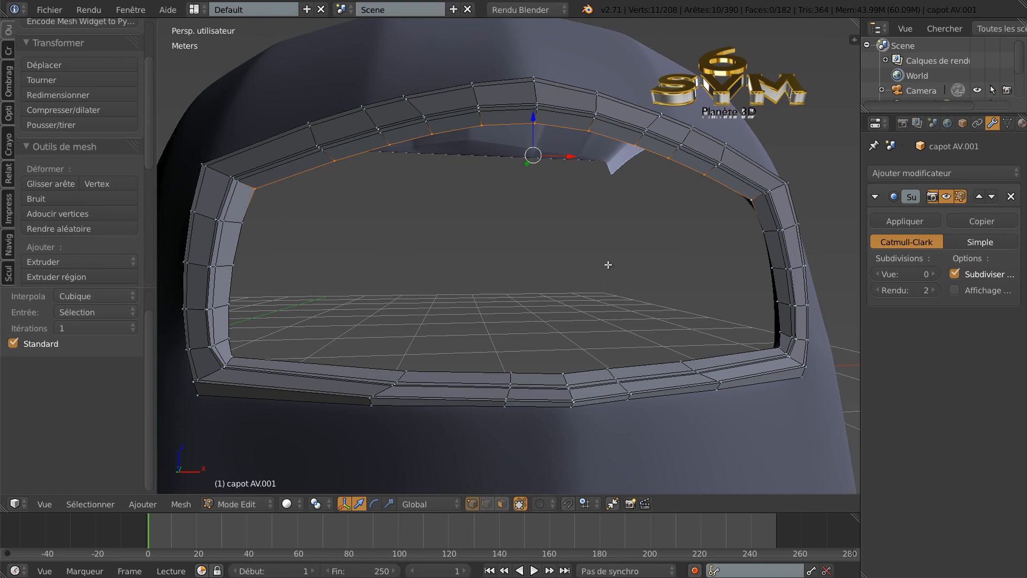
Return the frame to Object Mode, raise its Subdivision Surface view level to 3 and apply smooth shading
key(Tab)
middle_drag(611, 261, 699, 290)
click(932, 272)
click(931, 272)
click(932, 272)
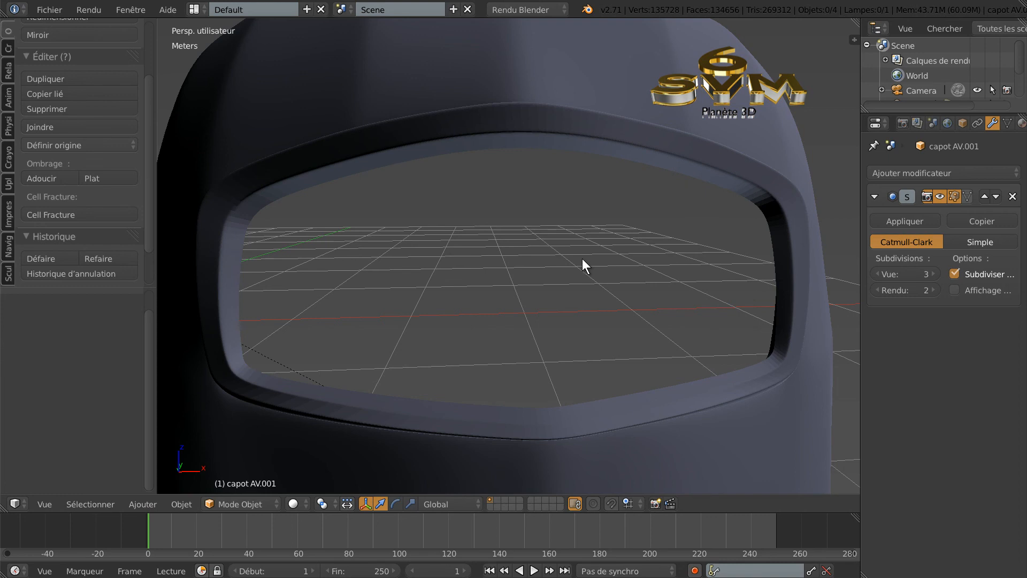
mouse_move(431, 236)
middle_down()
mouse_move(460, 220)
mouse_move(434, 251)
mouse_move(387, 264)
mouse_move(416, 267)
mouse_move(422, 291)
mouse_move(479, 245)
mouse_move(424, 249)
middle_up()
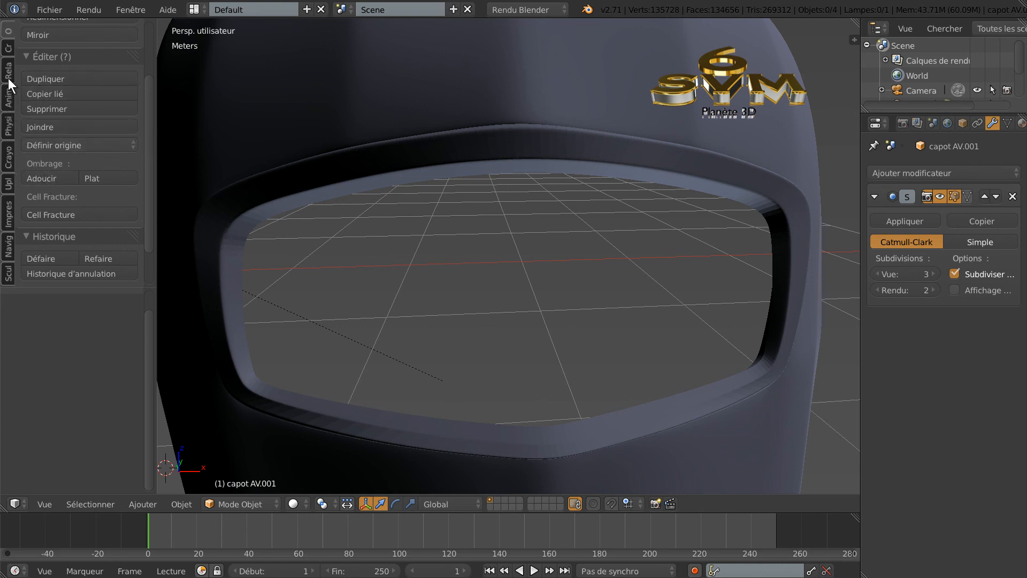
click(43, 175)
Select the frame's whole mesh in Edit Mode and move it 1.925 mm along Y toward the bonnet
scroll(611, 291, down, 2)
mouse_move(611, 291)
middle_down()
mouse_move(608, 260)
mouse_move(589, 233)
mouse_move(590, 252)
mouse_move(651, 257)
mouse_move(646, 287)
mouse_move(662, 236)
mouse_move(629, 292)
mouse_move(648, 328)
mouse_move(669, 304)
mouse_move(622, 286)
middle_up()
key(Tab)
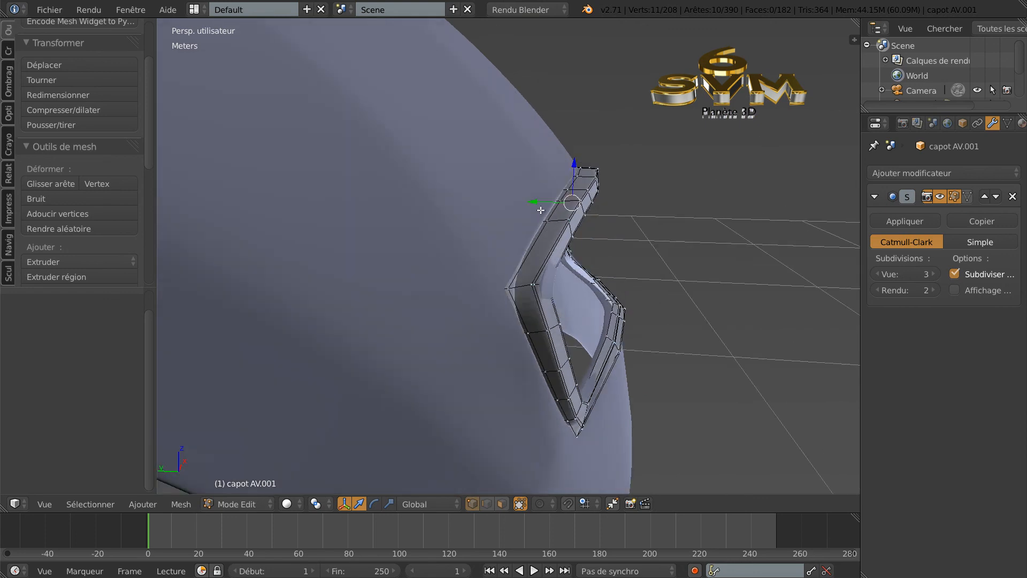
drag(534, 203, 531, 203)
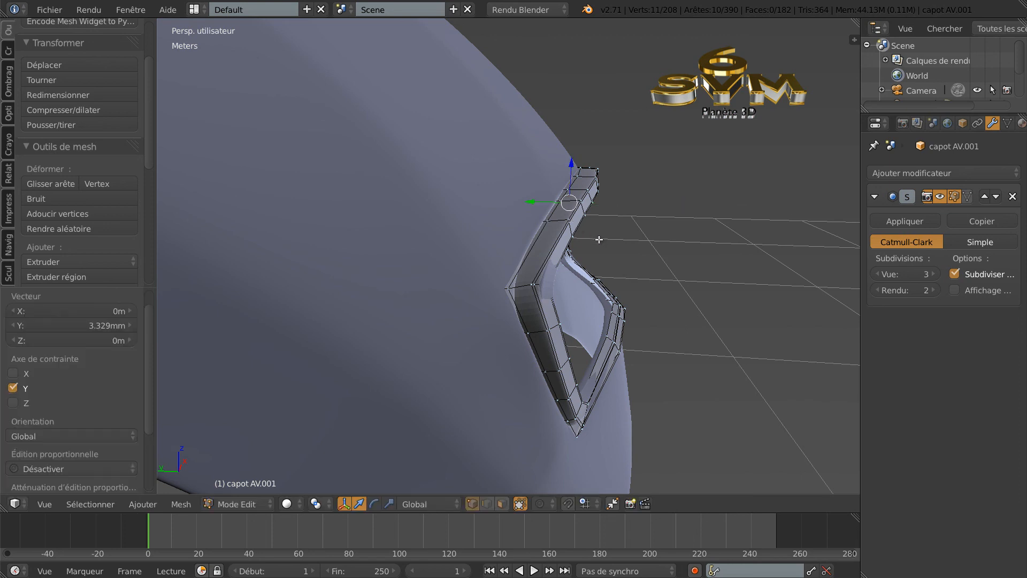
key(ctrl+z)
key(a)
key(a)
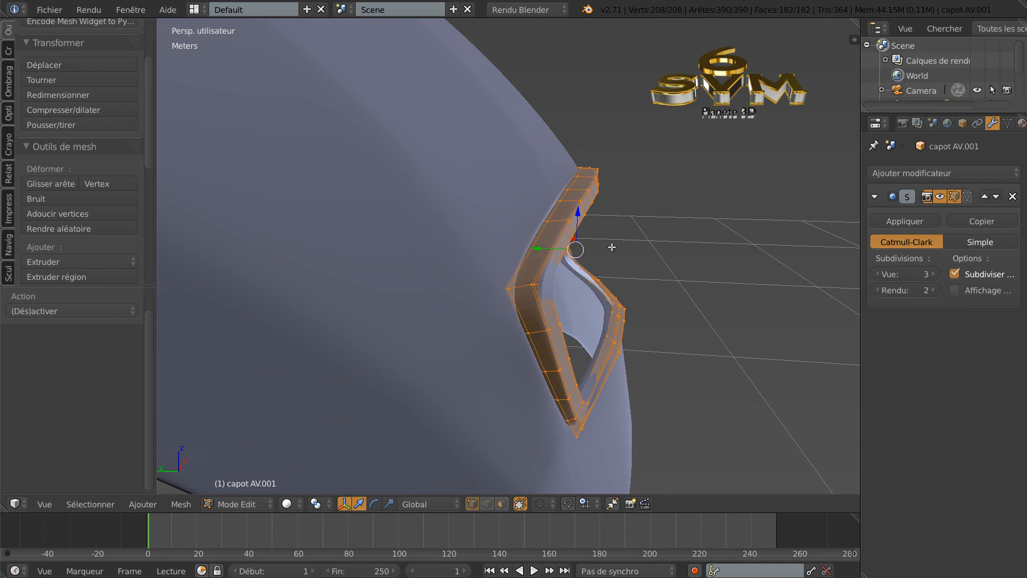
drag(537, 246, 536, 249)
middle_drag(621, 271, 529, 182)
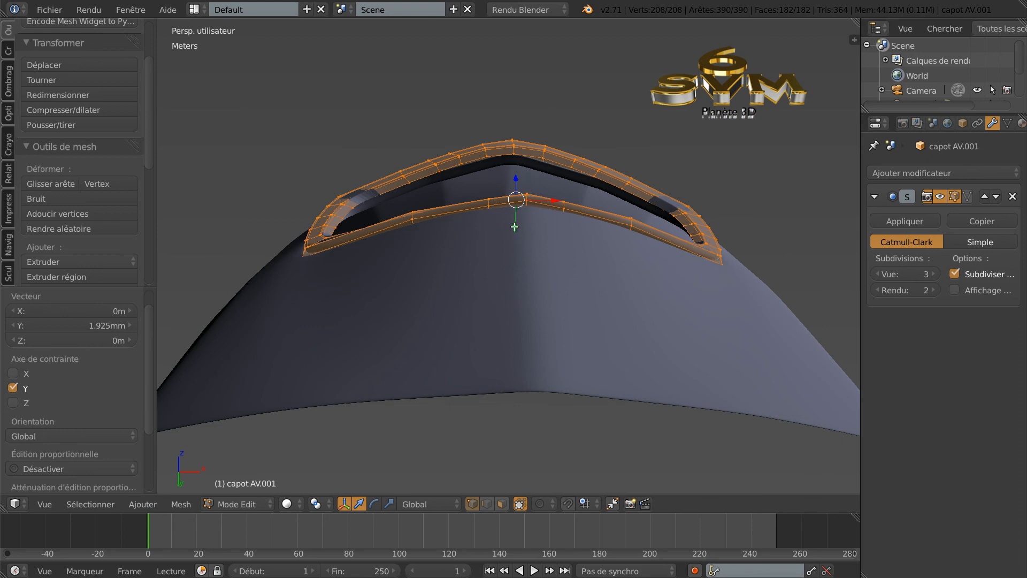
Move the whole frame about 1.6 mm further along Y and return to Object Mode
drag(514, 227, 516, 228)
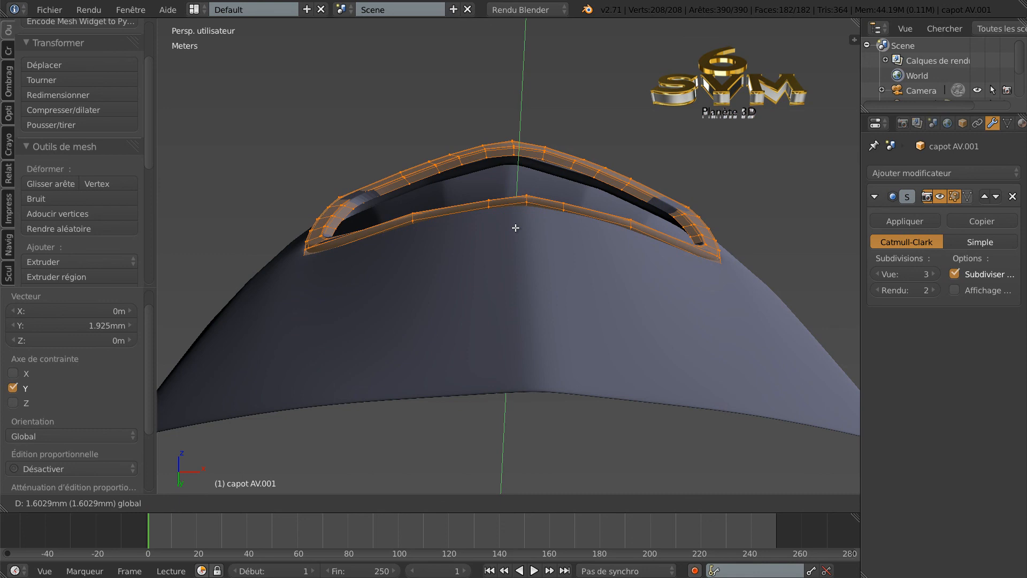
drag(515, 228, 515, 228)
key(Tab)
middle_drag(518, 220, 623, 325)
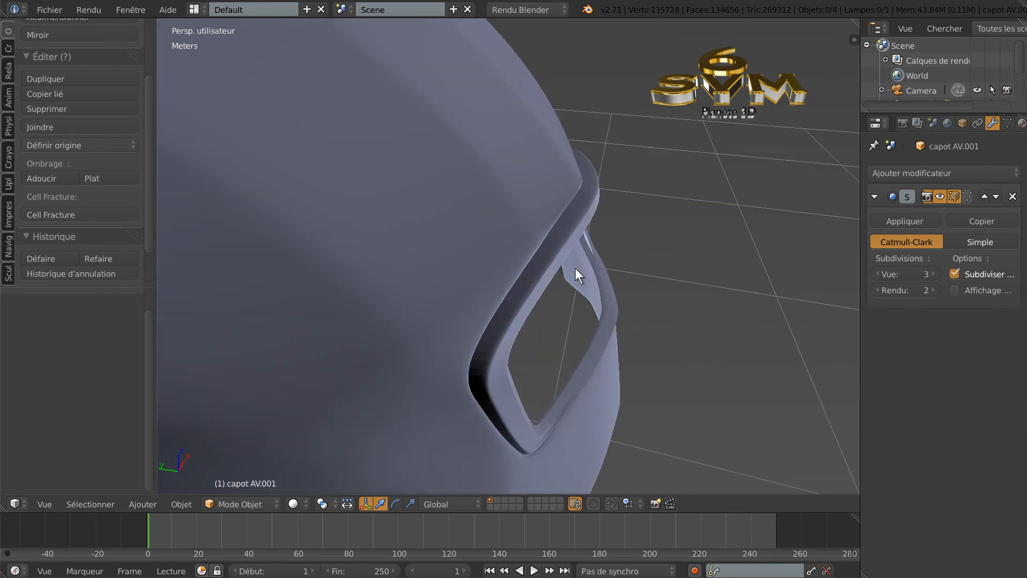
Compare the frame's fit on the whole bonnet with the green 2CV reference photo
scroll(578, 268, down, 5)
mouse_move(587, 227)
middle_down()
mouse_move(582, 211)
mouse_move(534, 244)
mouse_move(507, 292)
mouse_move(519, 239)
mouse_move(580, 222)
mouse_move(572, 237)
middle_up()
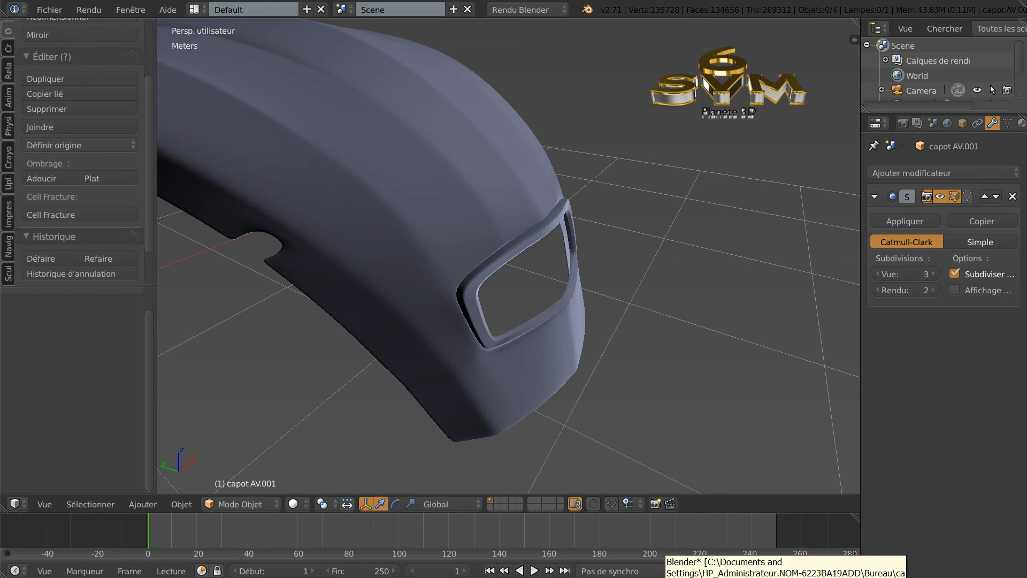
click(789, 577)
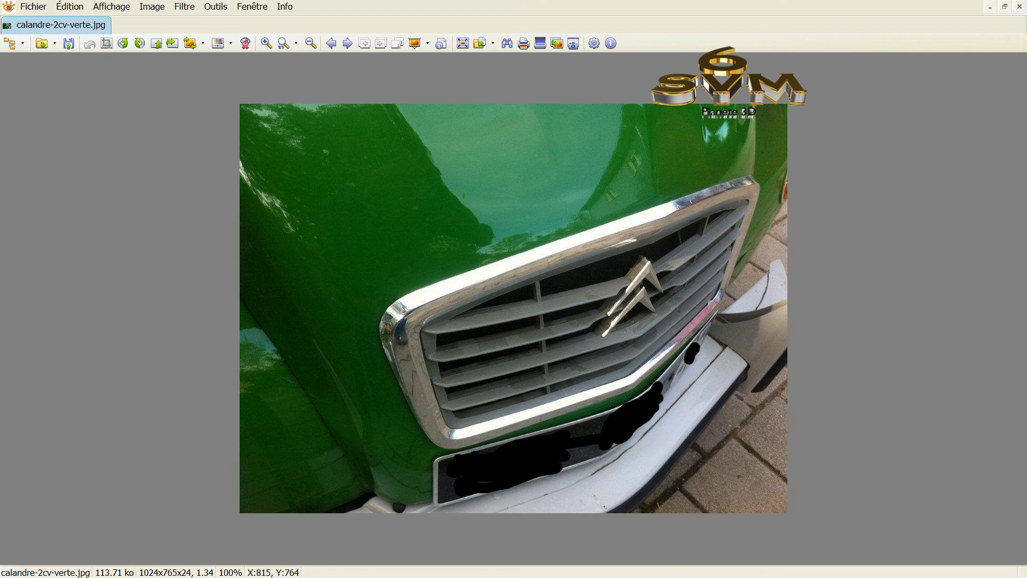
click(645, 577)
middle_drag(580, 428, 512, 394)
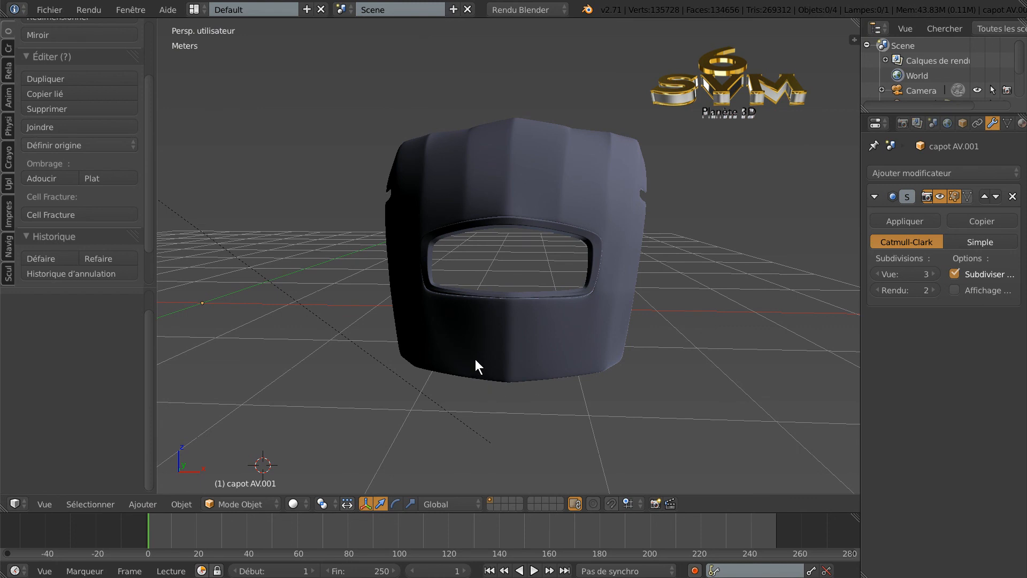
Select the frame's innermost edge loop in Edit Mode and duplicate it in place
scroll(476, 353, up, 4)
key(Tab)
middle_drag(510, 321, 577, 321)
scroll(477, 339, up, 3)
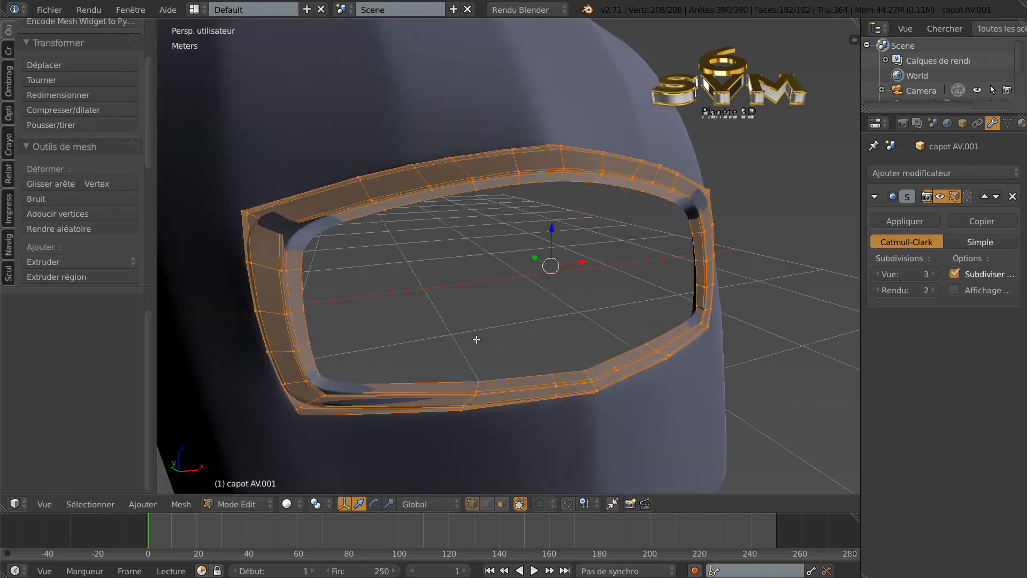
alt+right_click(308, 292)
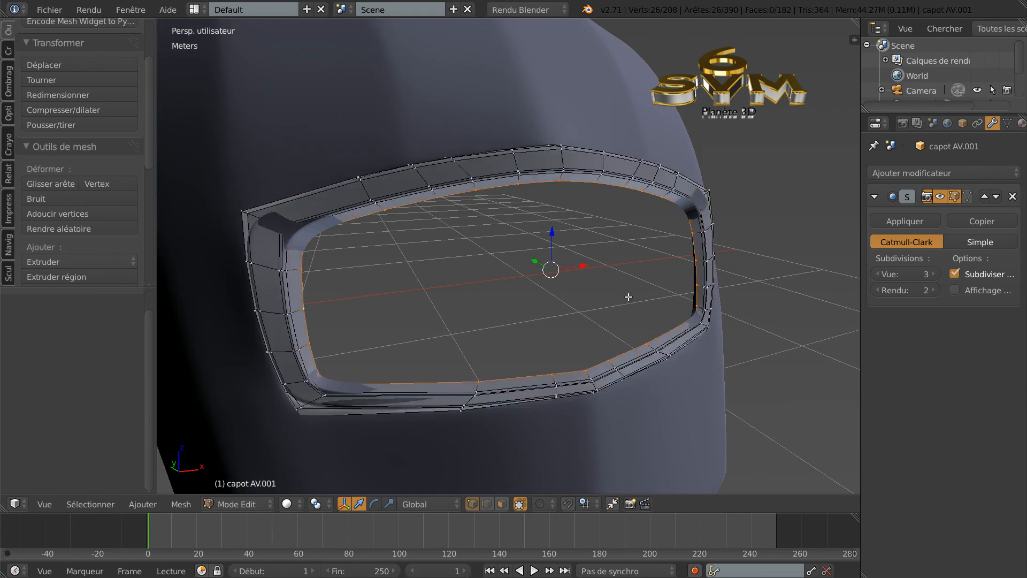
key(shift+d)
key(Escape)
middle_drag(647, 302, 621, 310)
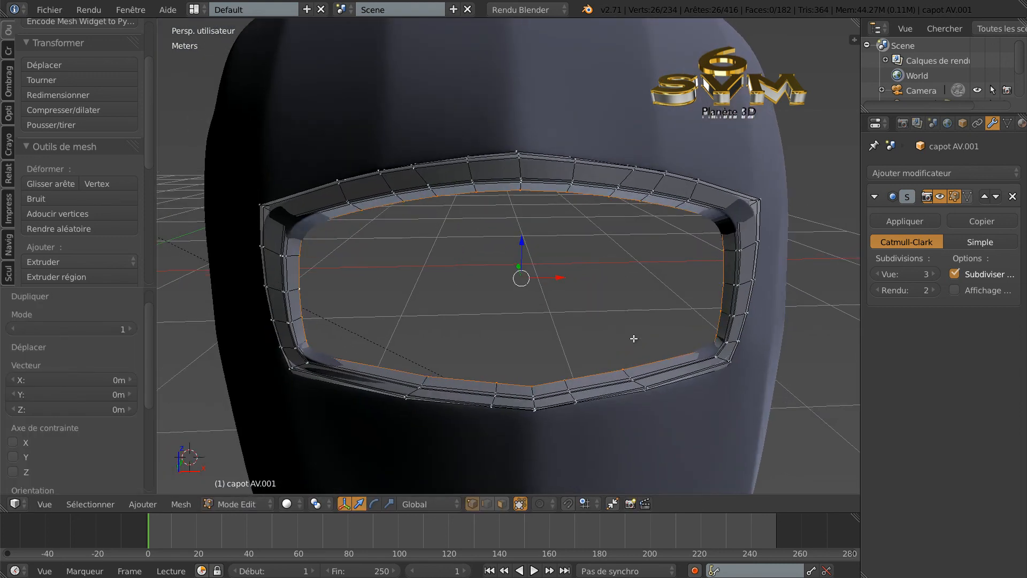
Extrude the duplicated loop inward with a scale of 0.927 and rescale its new edge by 1.036
key(e)
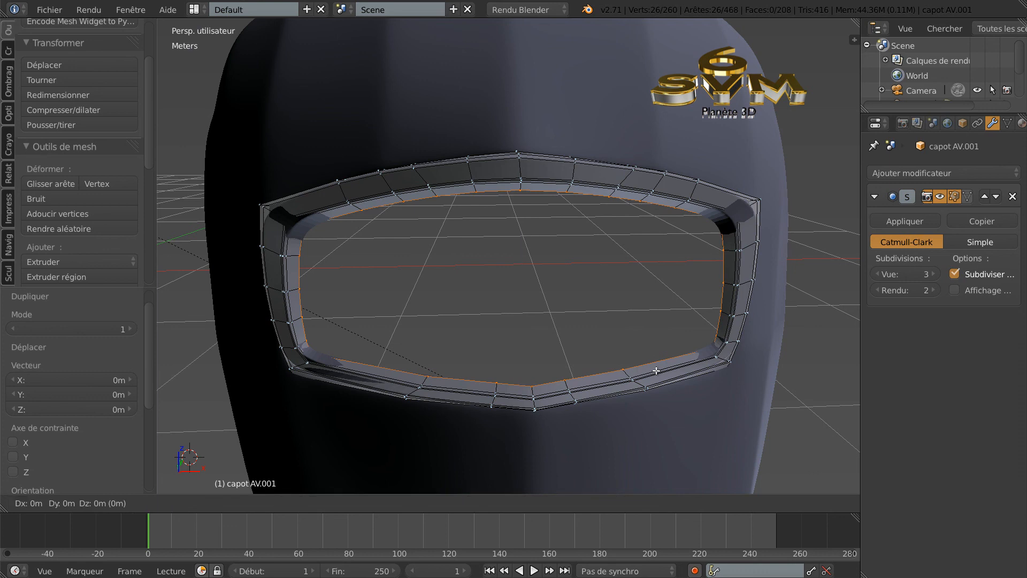
key(s)
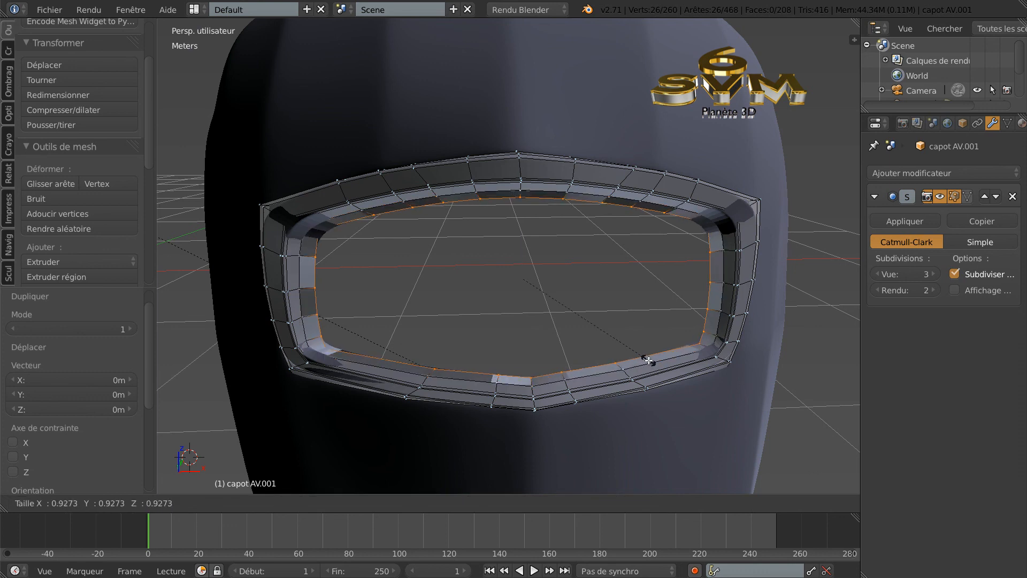
click(649, 361)
middle_drag(648, 361, 740, 355)
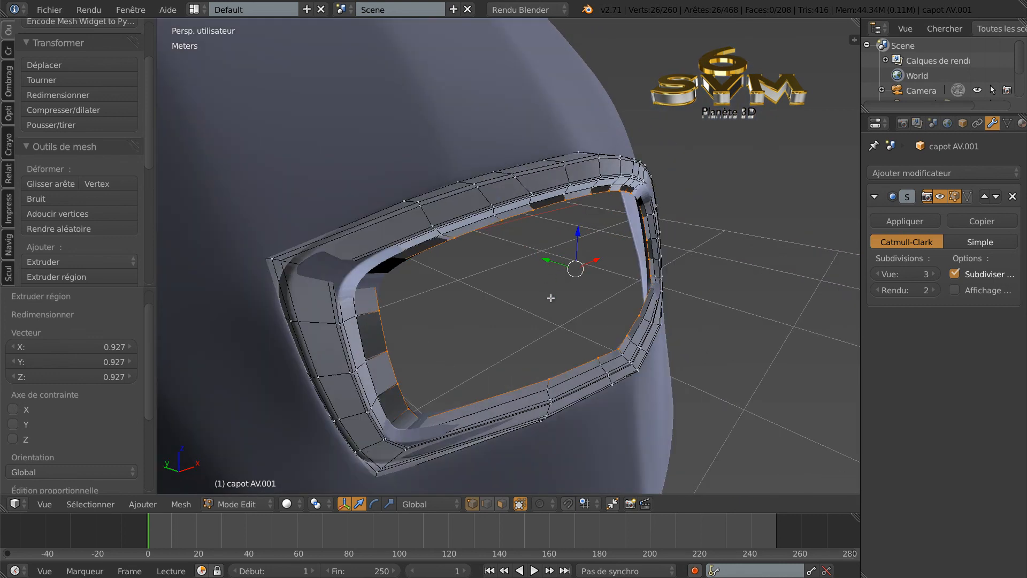
key(s)
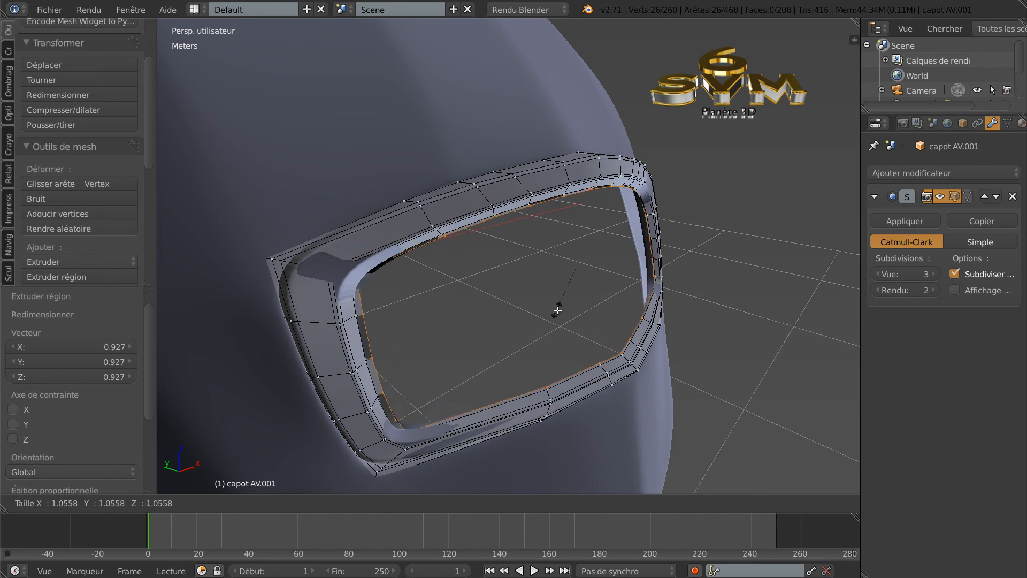
click(557, 308)
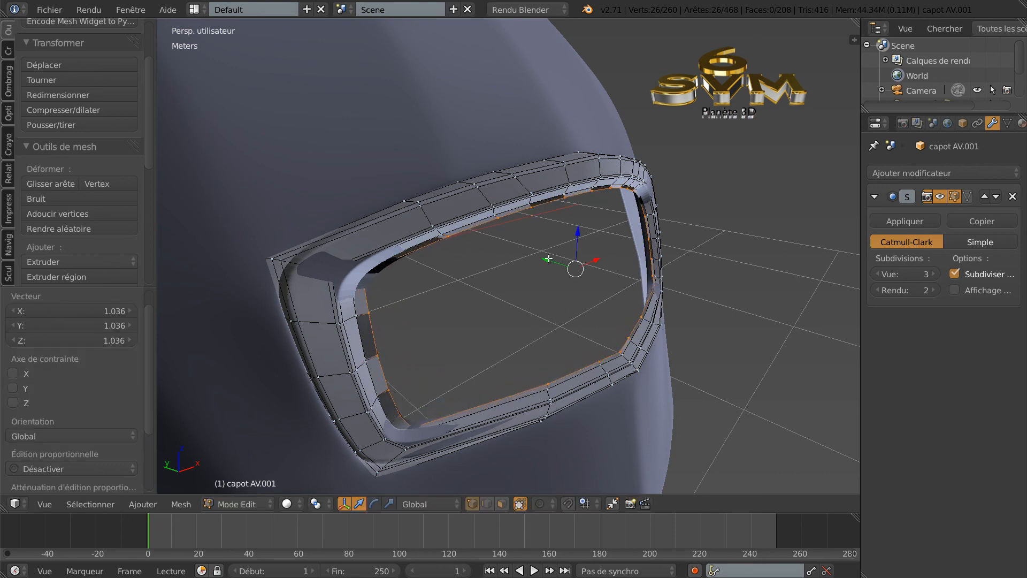
Move the extruded inner loop 1.089 cm along Y and lower it 5 mm along Z
key(g)
key(y)
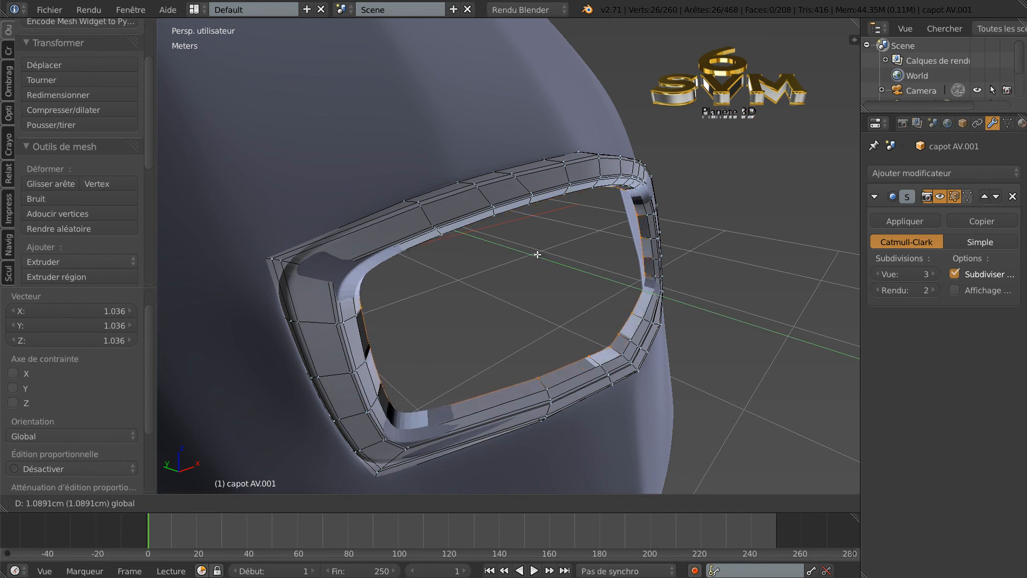
click(537, 255)
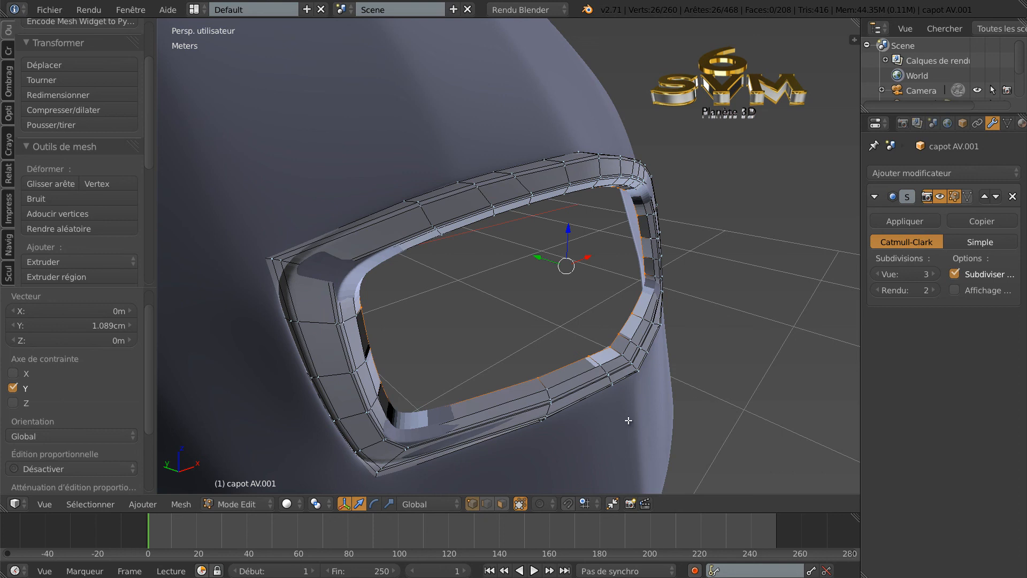
middle_drag(584, 406, 539, 398)
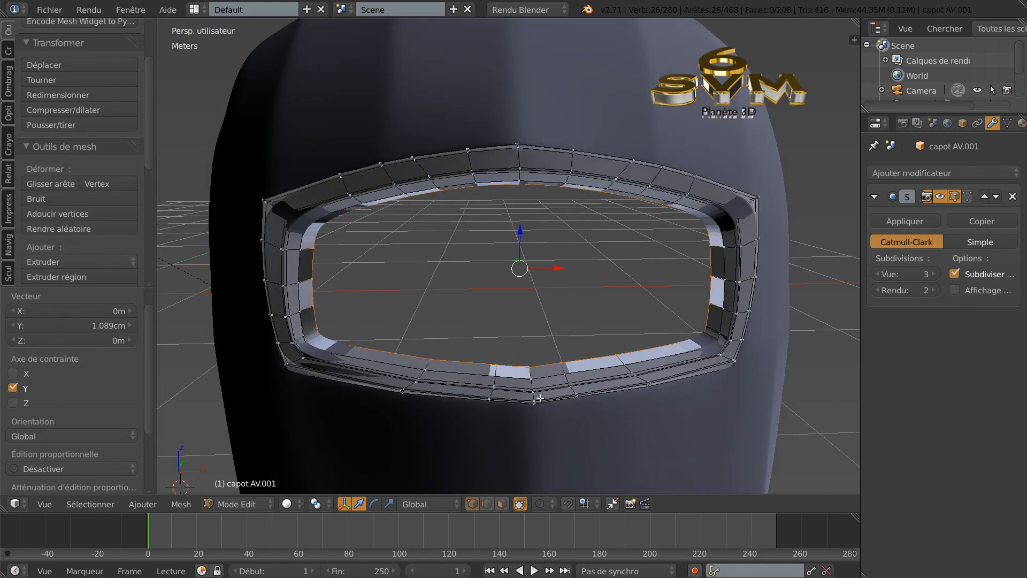
key(g)
key(z)
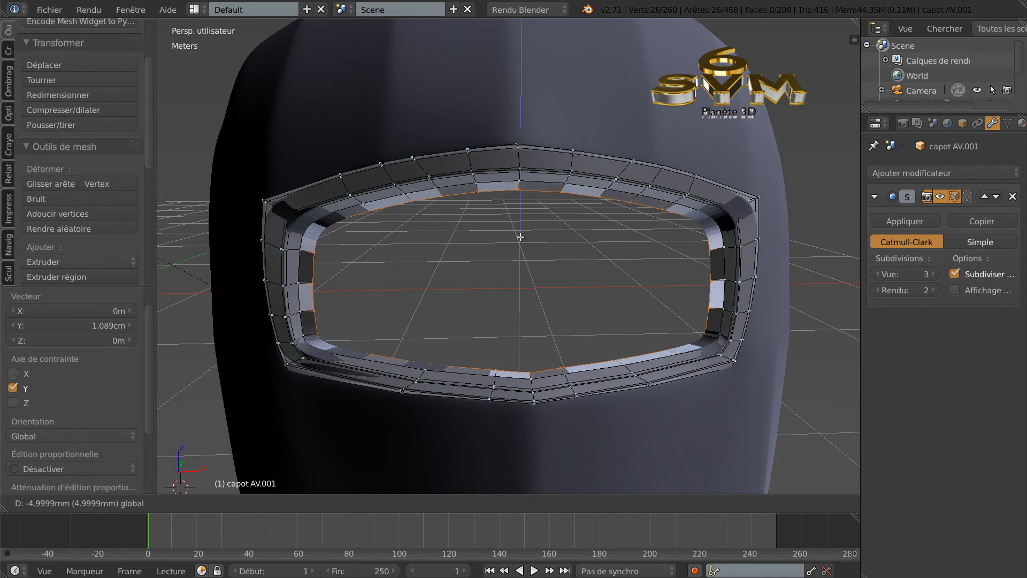
click(521, 237)
middle_drag(547, 288, 585, 288)
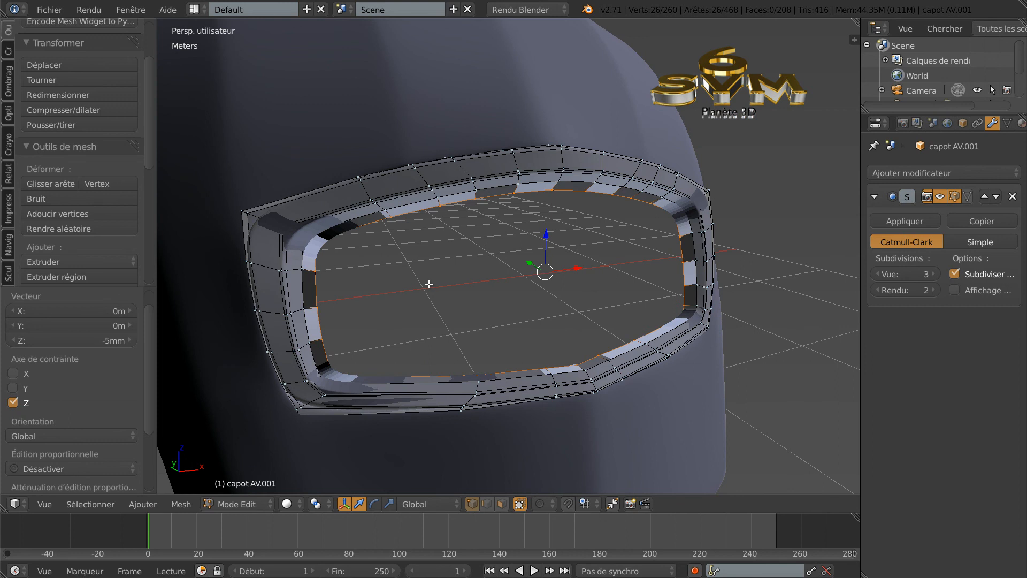
Select the whole linked inner strip, recalculate its normals, and check the smoothed result in Object Mode
key(l)
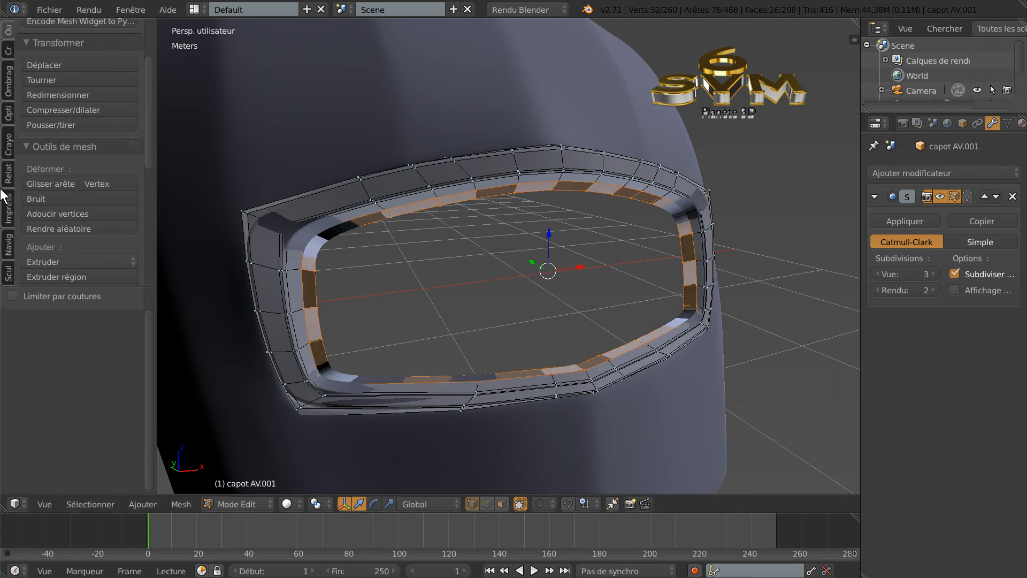
click(8, 96)
click(39, 154)
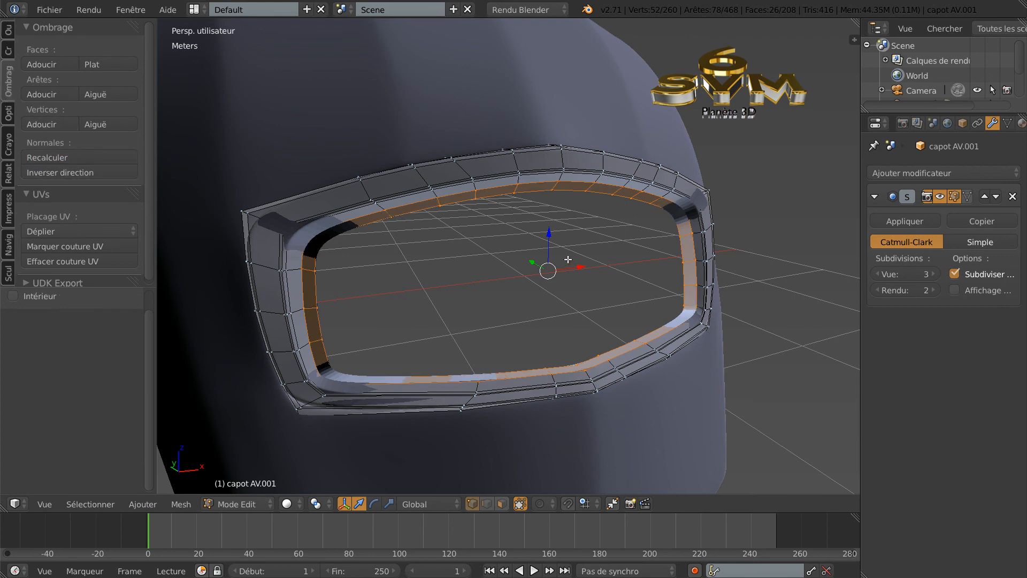
key(Tab)
mouse_move(589, 274)
middle_down()
mouse_move(551, 291)
mouse_move(541, 279)
mouse_move(586, 262)
mouse_move(631, 277)
mouse_move(598, 293)
middle_up()
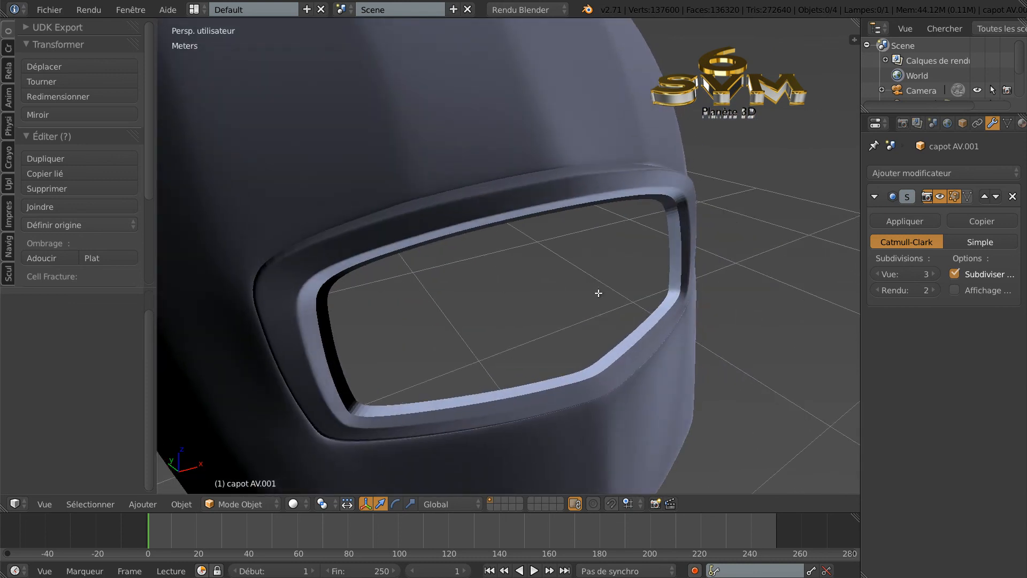
Scale the selected inner strip uniformly by 0.998 in Edit Mode and return to Object Mode
key(Tab)
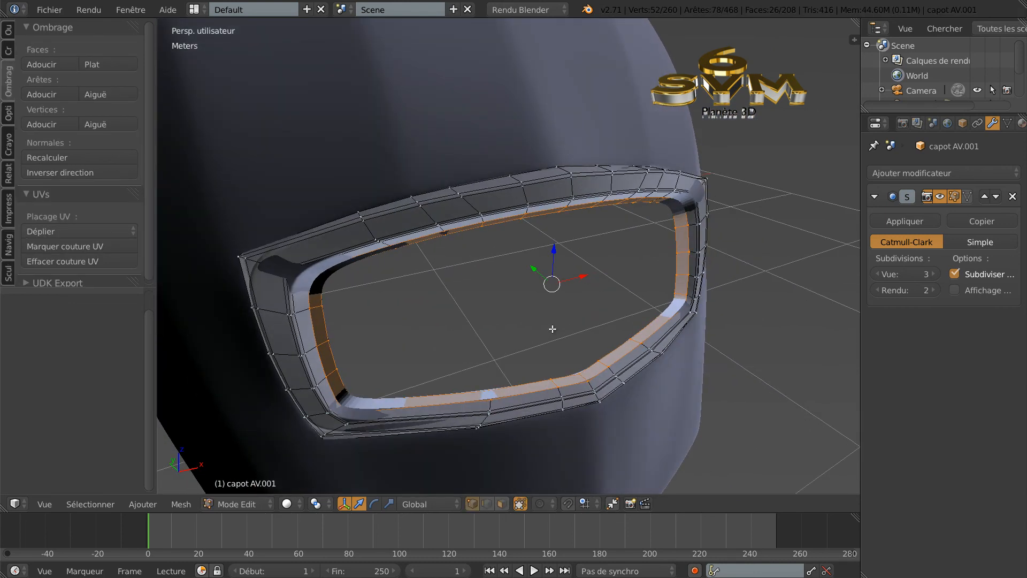
middle_drag(516, 321, 499, 313)
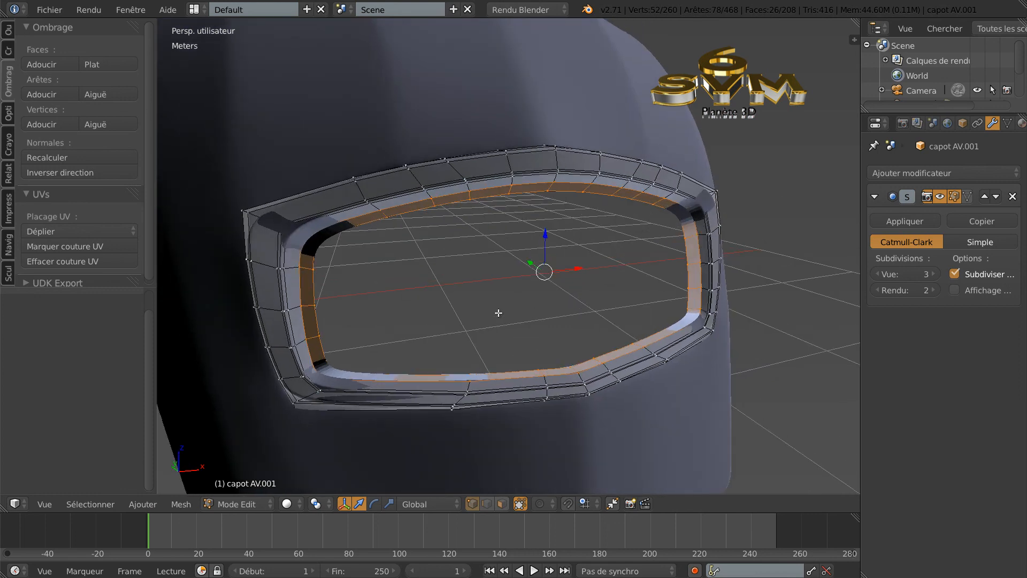
mouse_move(566, 307)
middle_down()
mouse_move(599, 299)
mouse_move(563, 304)
middle_up()
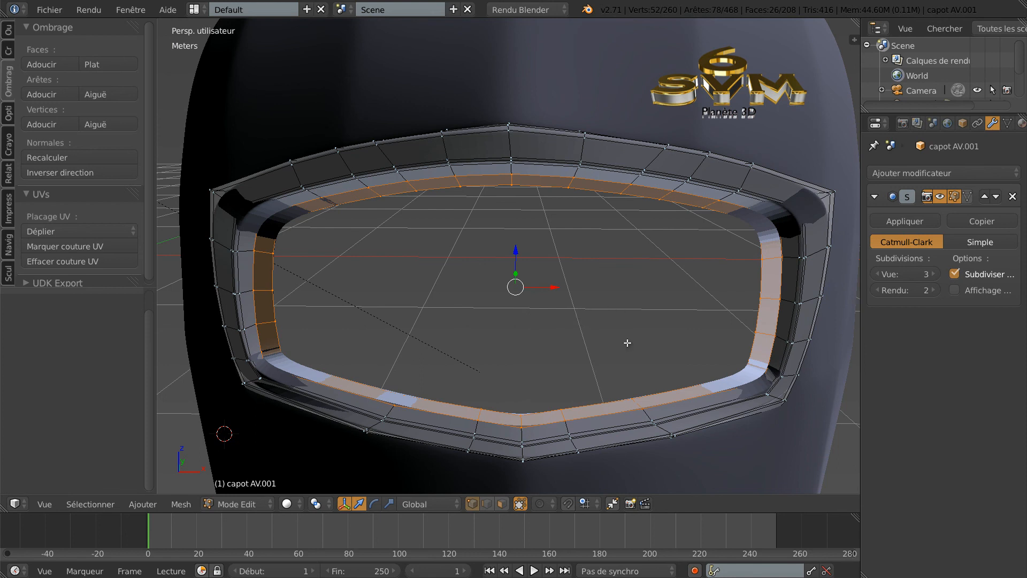
key(s)
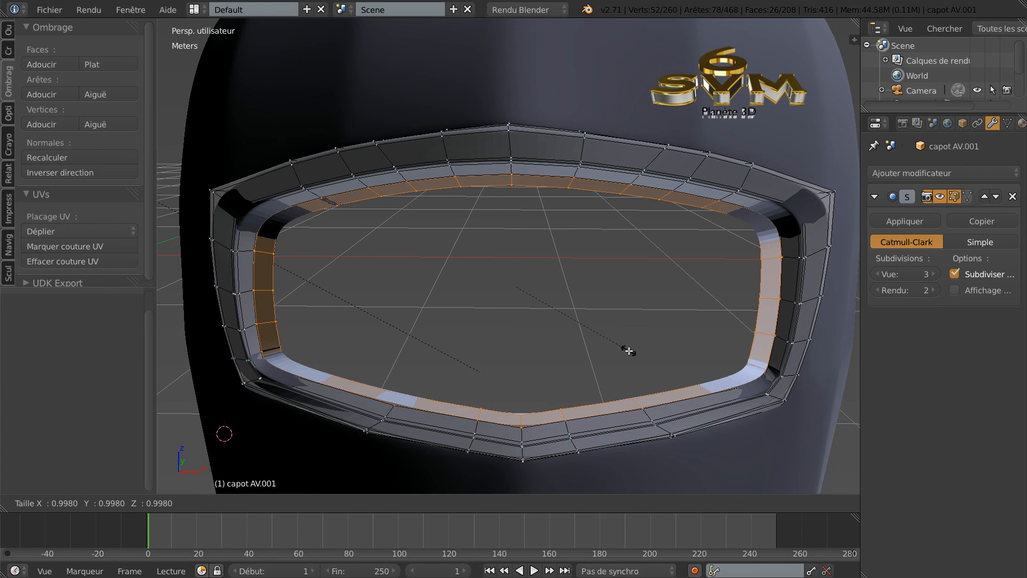
click(630, 351)
key(Tab)
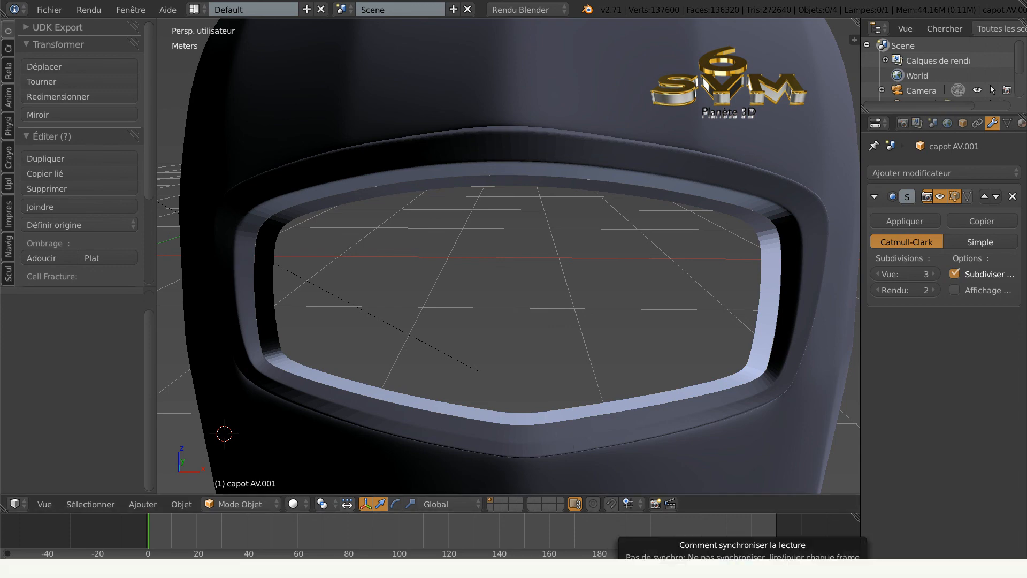
Compare the frame on the bonnet with the calandre 2 photo of the chrome grille
click(845, 568)
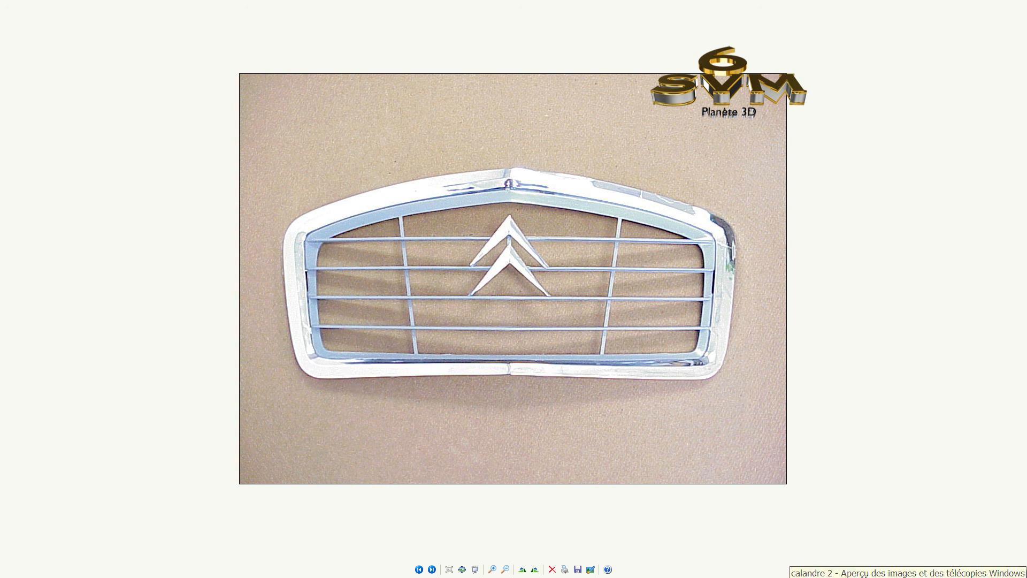
click(615, 577)
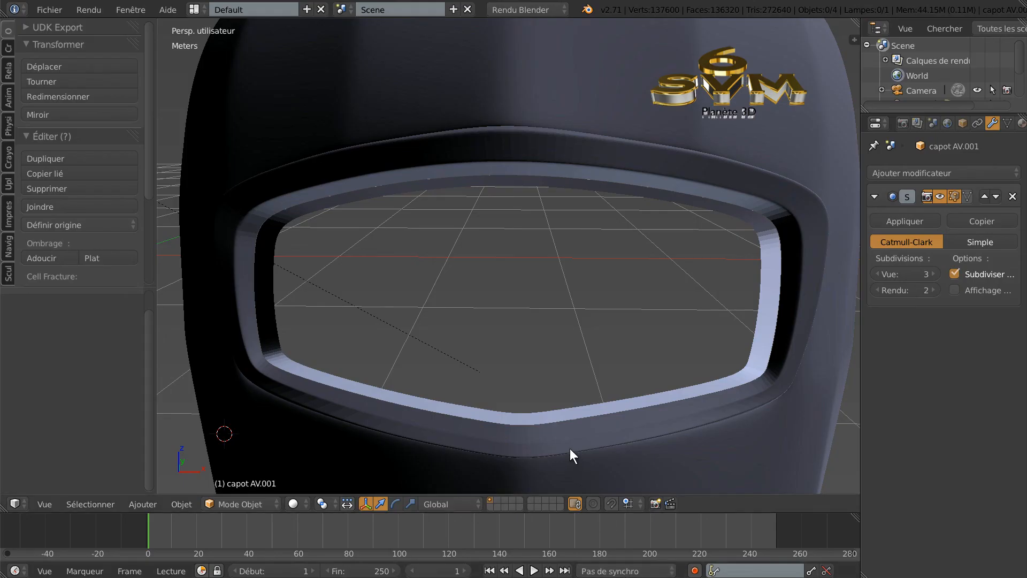
middle_drag(556, 425, 592, 426)
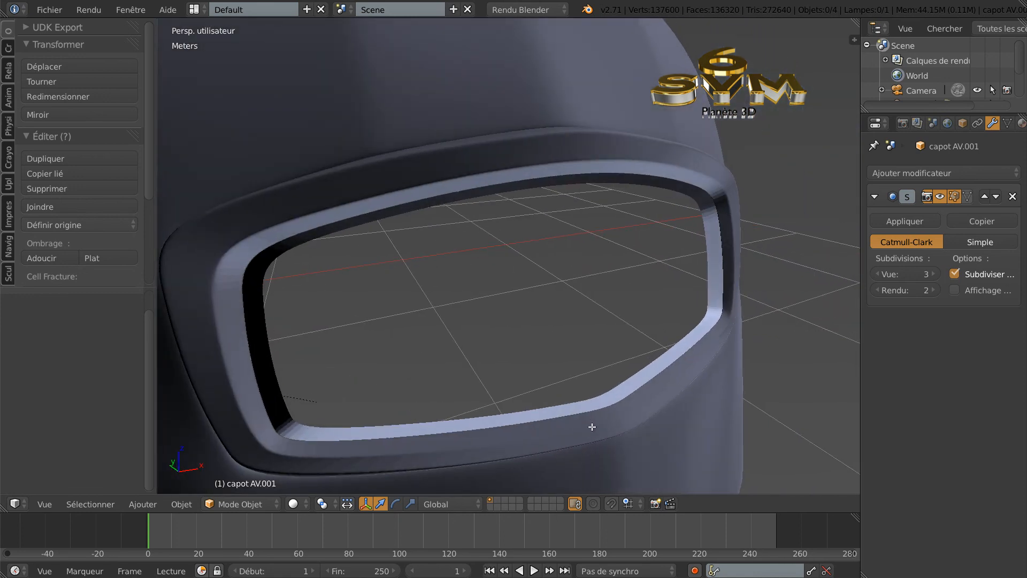
Try to select the inner strip's linked geometry in Edit Mode starting from its outer edge loop
key(Tab)
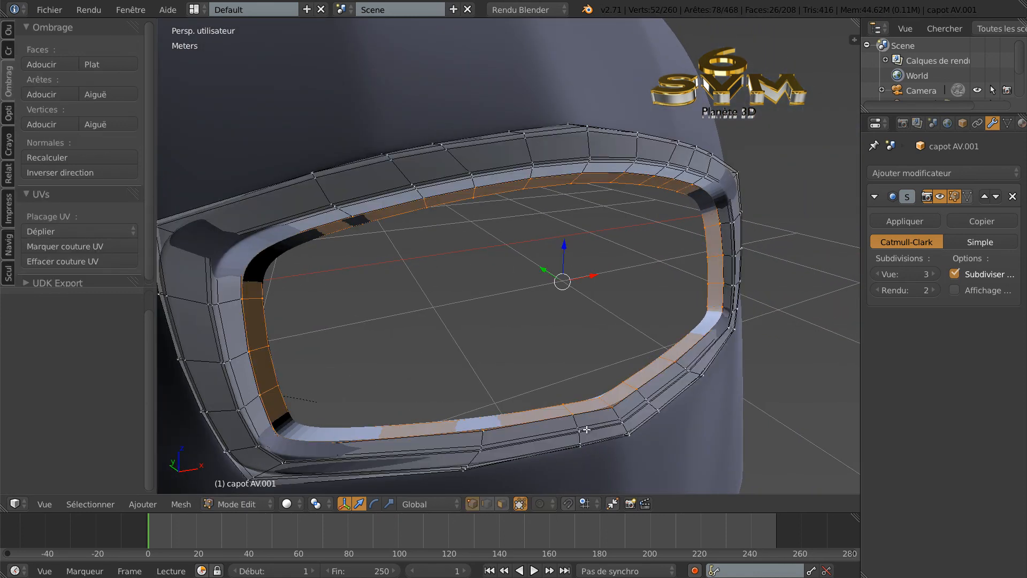
scroll(586, 429, up, 2)
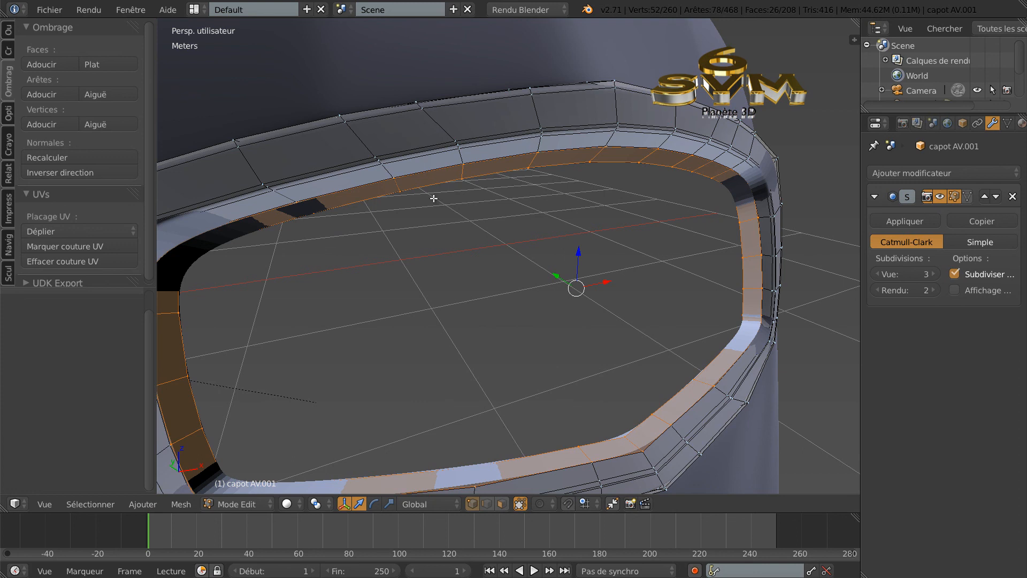
alt+right_click(447, 167)
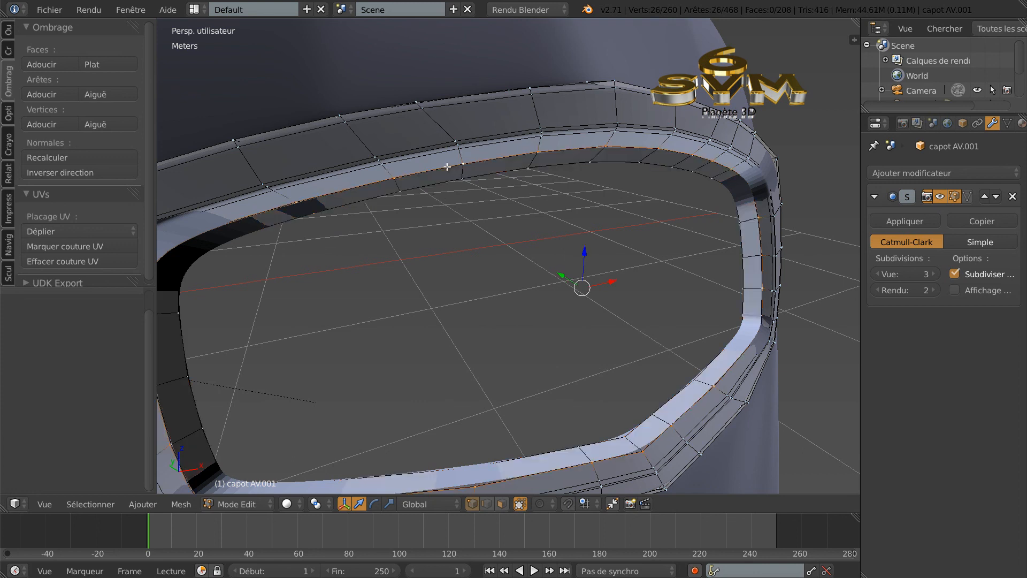
middle_drag(597, 275, 643, 266)
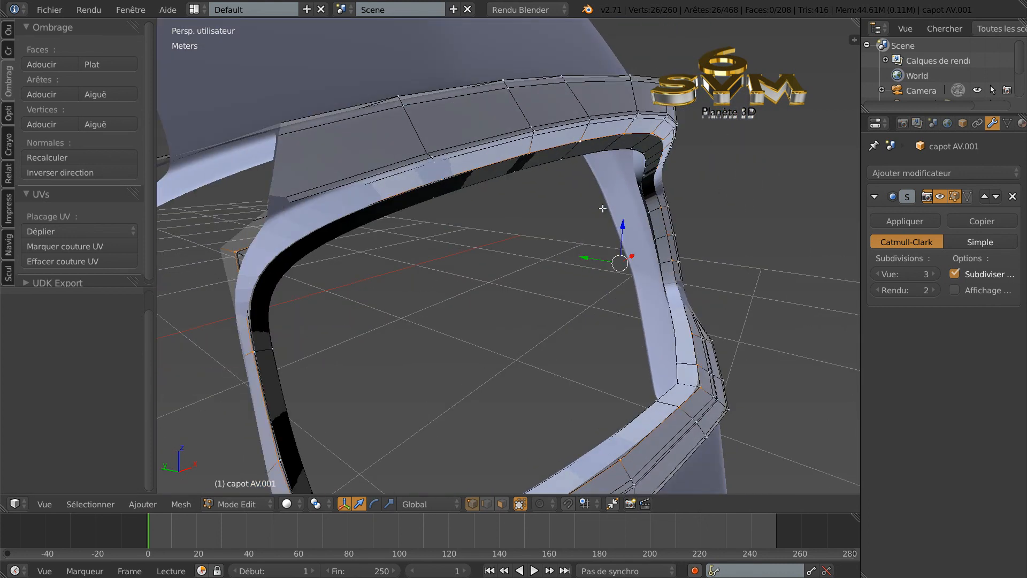
middle_drag(535, 204, 514, 192)
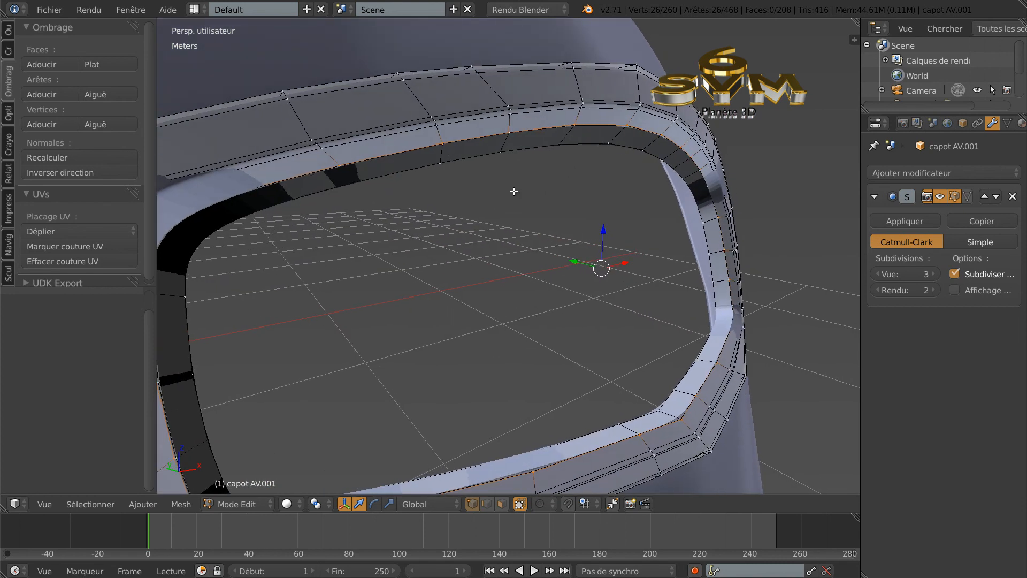
key(ctrl+l)
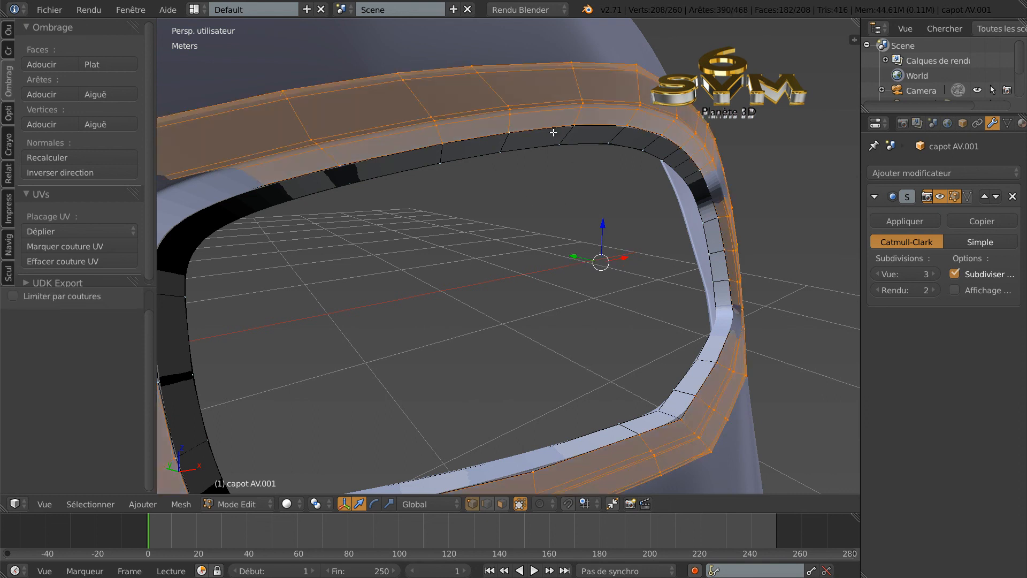
key(a)
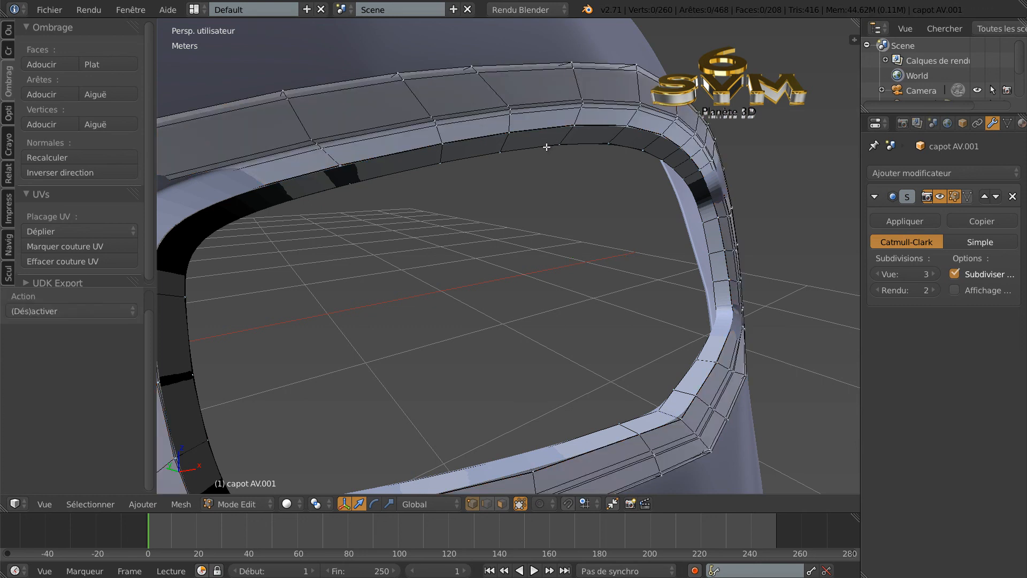
Isolate the inner strip by selecting all geometry linked to the outer frame's inner edge loop and inverting the selection
alt+right_click(534, 137)
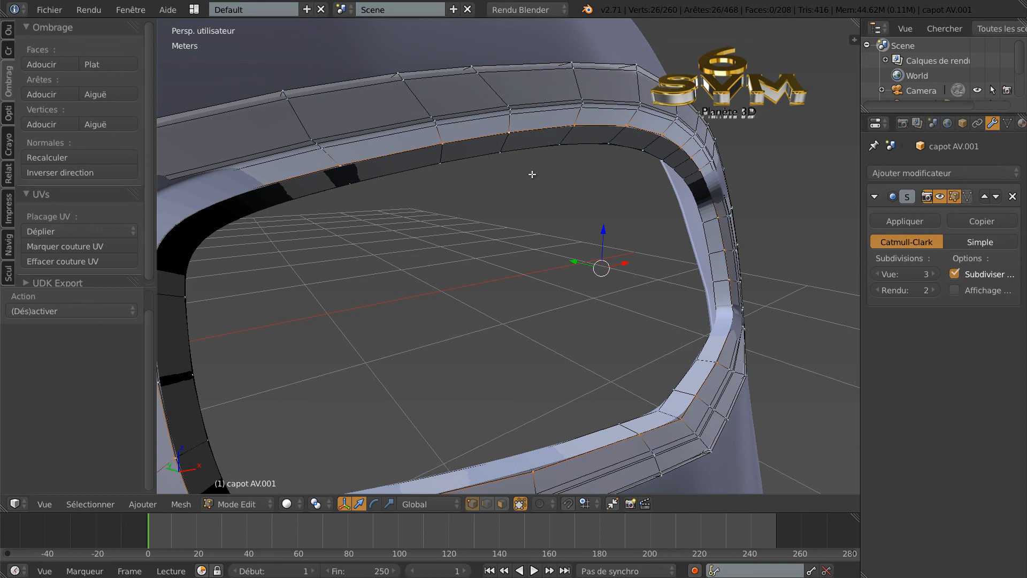
key(ctrl+l)
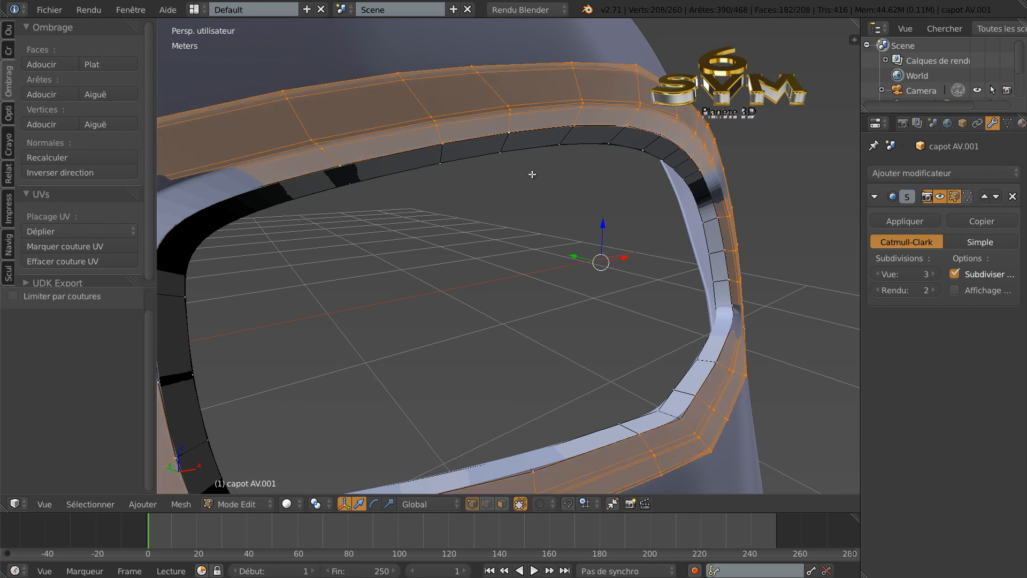
middle_drag(579, 131, 581, 131)
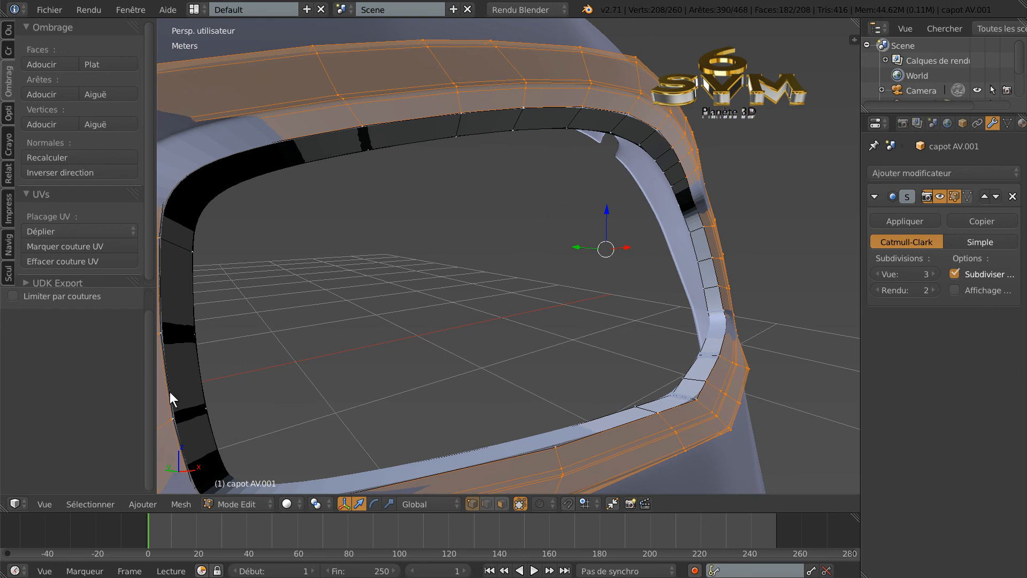
click(96, 499)
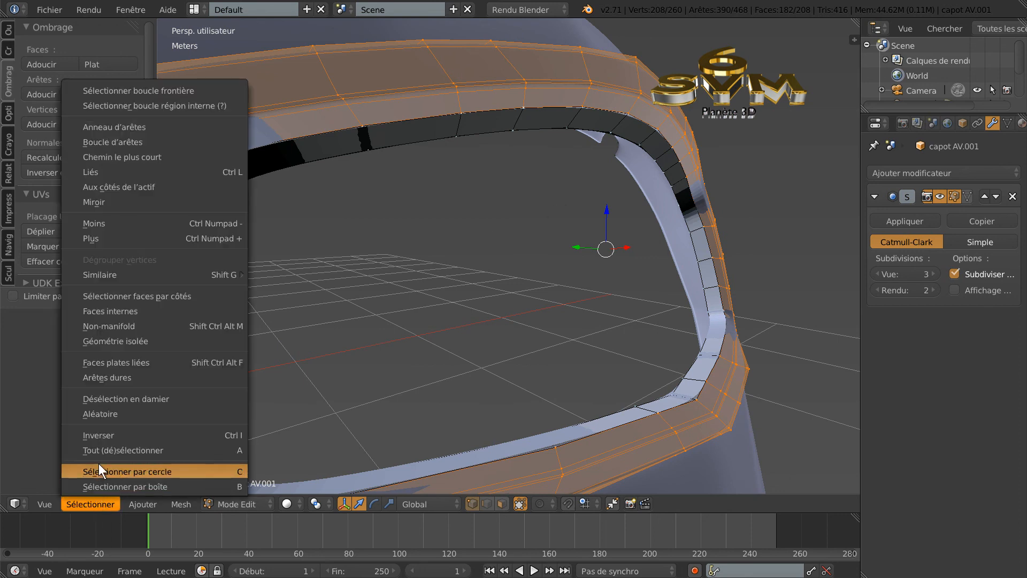
click(101, 435)
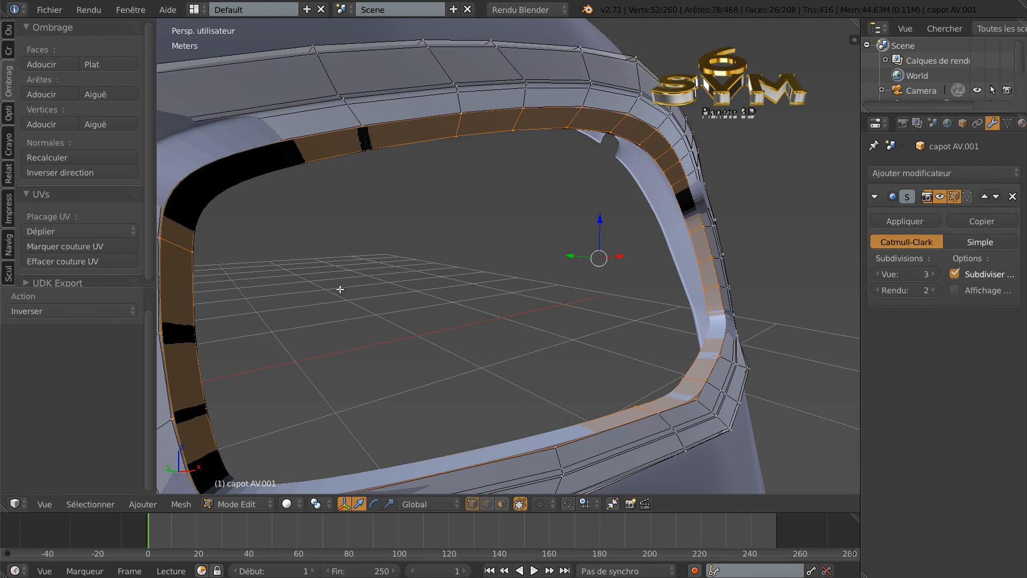
Select the inner strip's outer edge loop, extrude it about 1.2 mm along Y, and inspect the result in Object Mode
alt+right_click(381, 150)
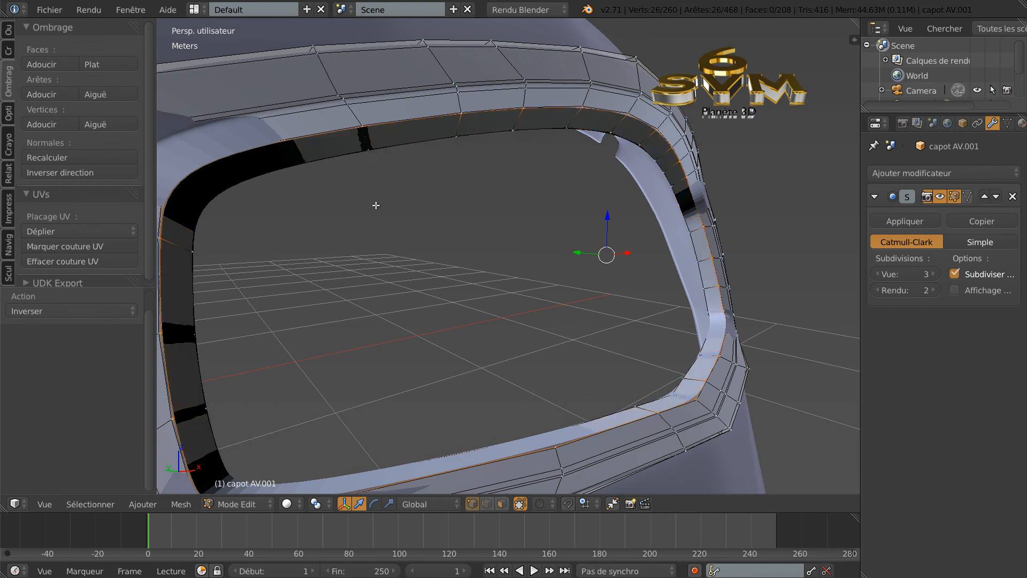
mouse_move(429, 252)
middle_down()
mouse_move(390, 265)
mouse_move(439, 263)
middle_up()
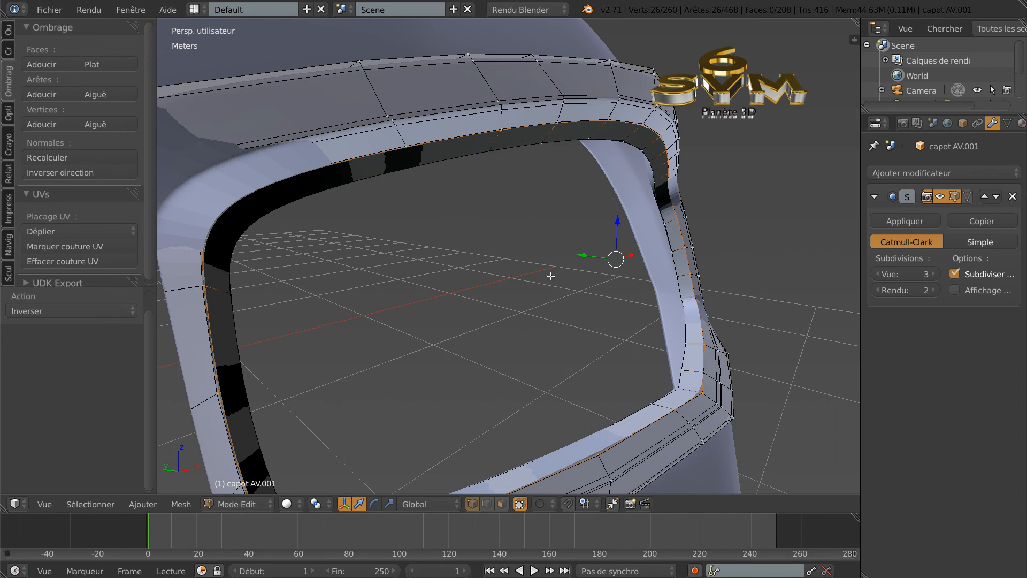
key(e)
key(y)
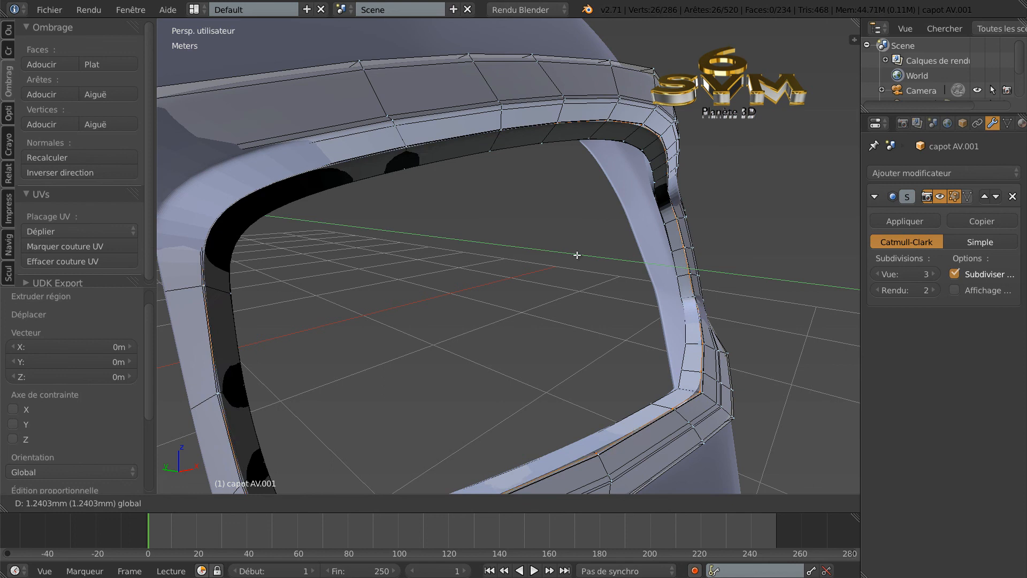
click(576, 262)
key(Tab)
middle_drag(576, 262, 549, 279)
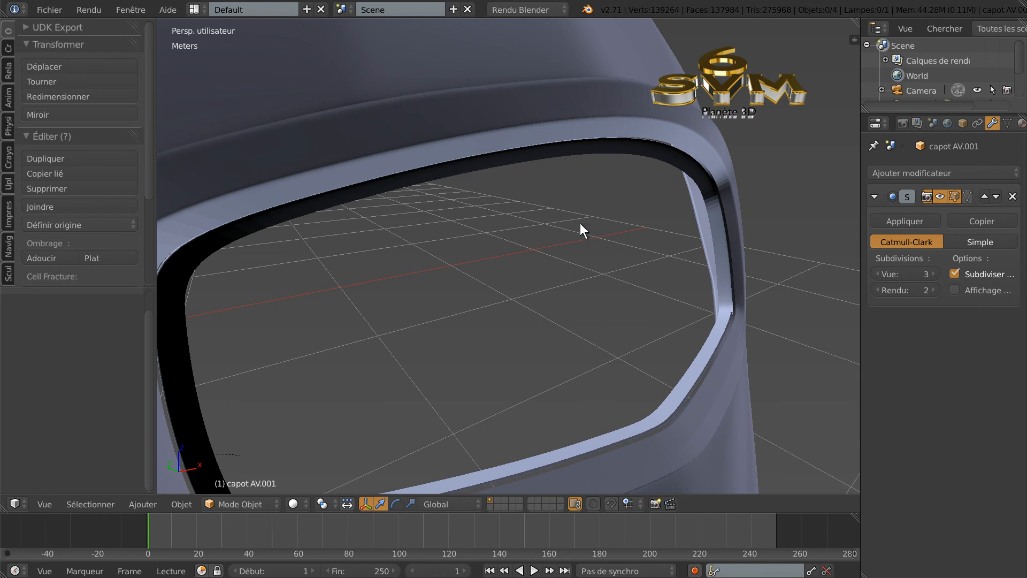
Select the whole linked inner frame, nudge it slightly along Y, and check how it sits in the outer frame
key(Tab)
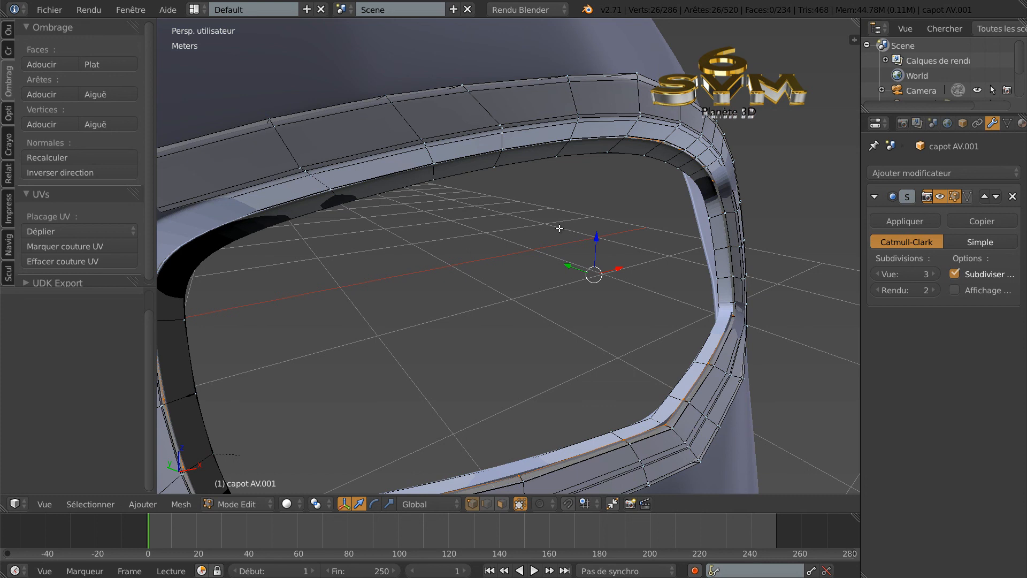
key(ctrl+l)
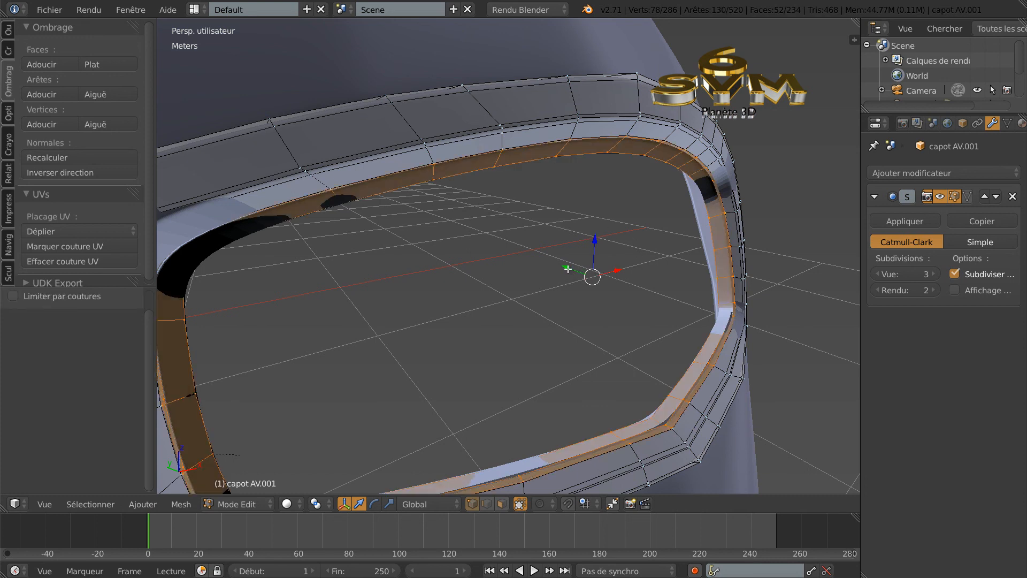
drag(568, 267, 569, 267)
key(Tab)
middle_drag(531, 303, 516, 323)
scroll(487, 314, down, 3)
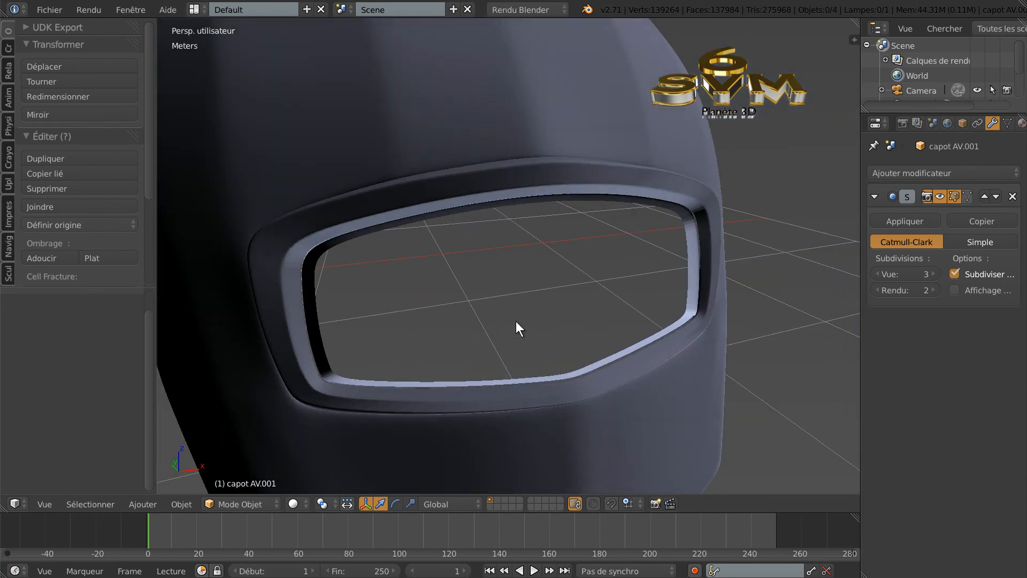
Add a second material slot with a new material to the grille frame and darken its diffuse colour to mid grey
key(Tab)
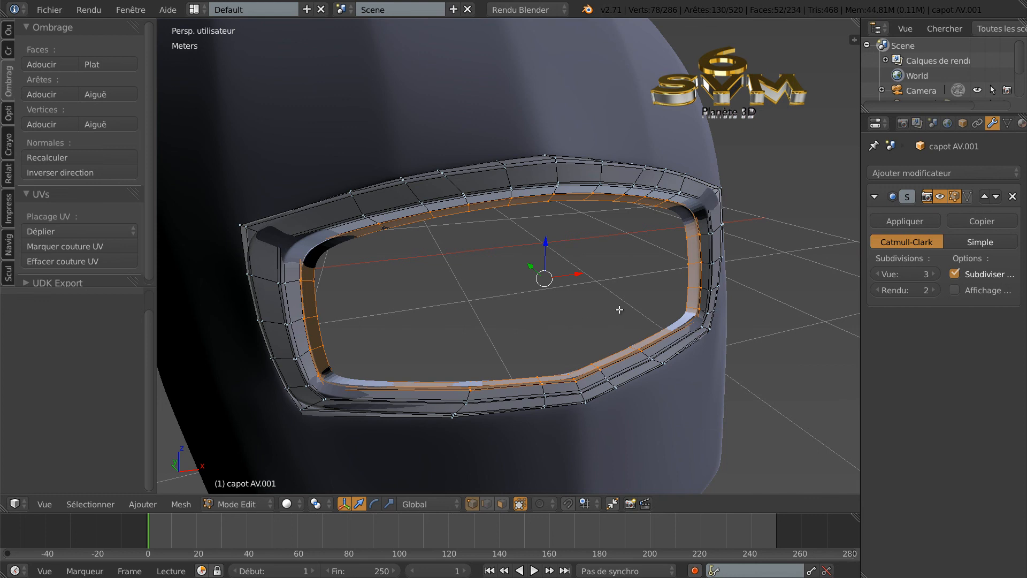
click(1021, 124)
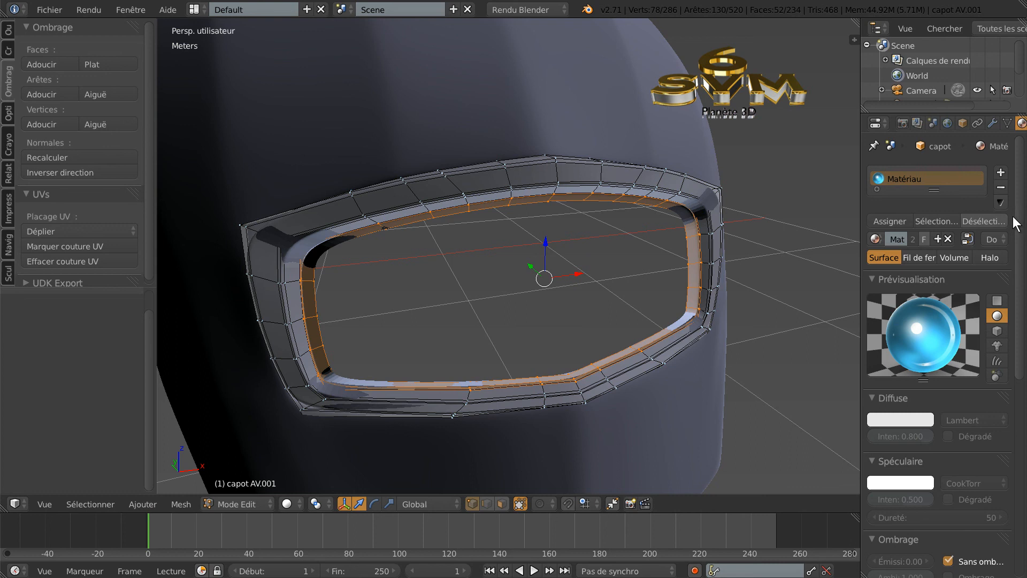
click(999, 173)
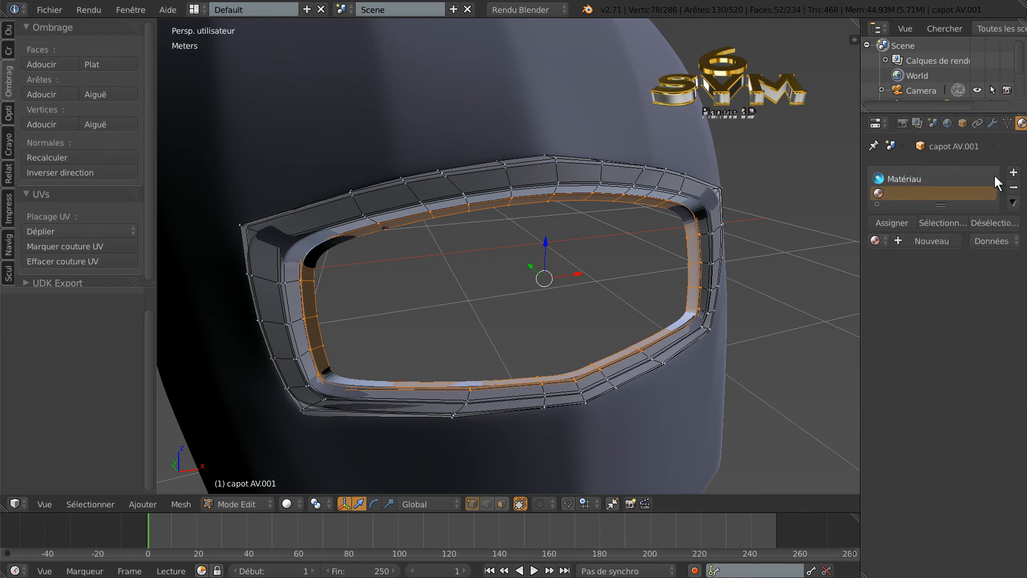
click(926, 238)
click(906, 419)
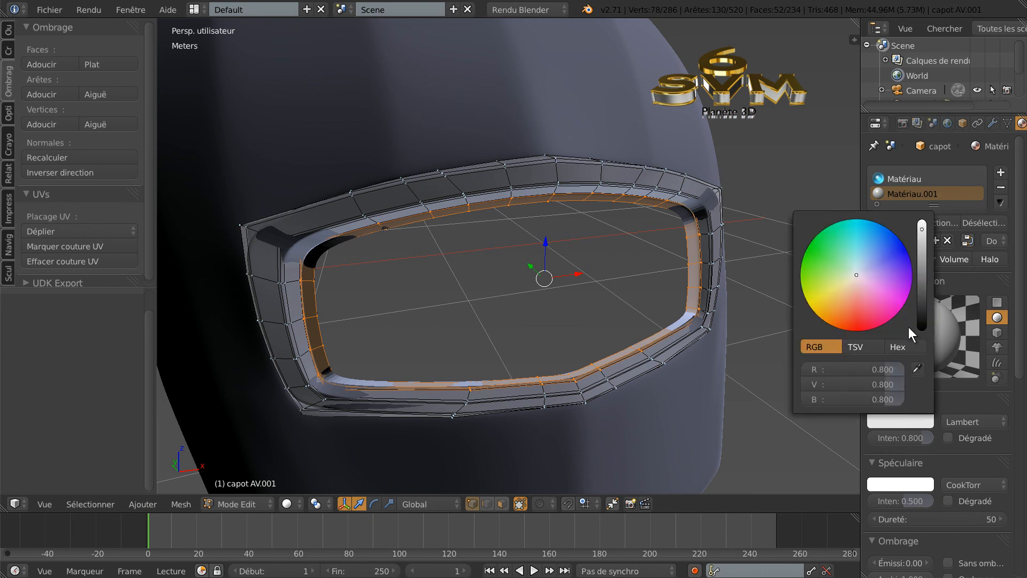
drag(922, 231, 924, 256)
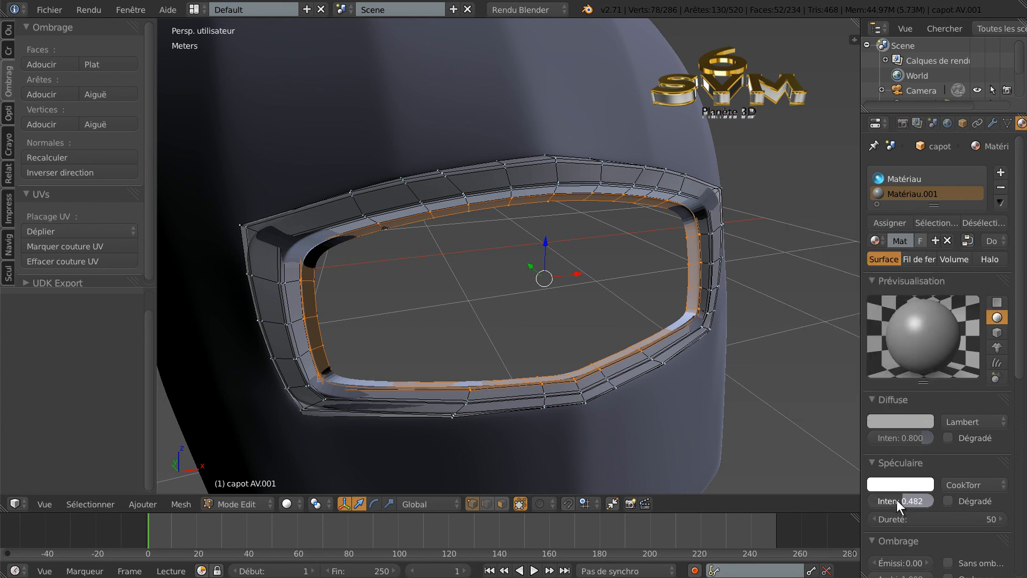
Lower the second material's specular intensity to 0.332 and assign the material to the selected inner frame
drag(894, 500, 892, 500)
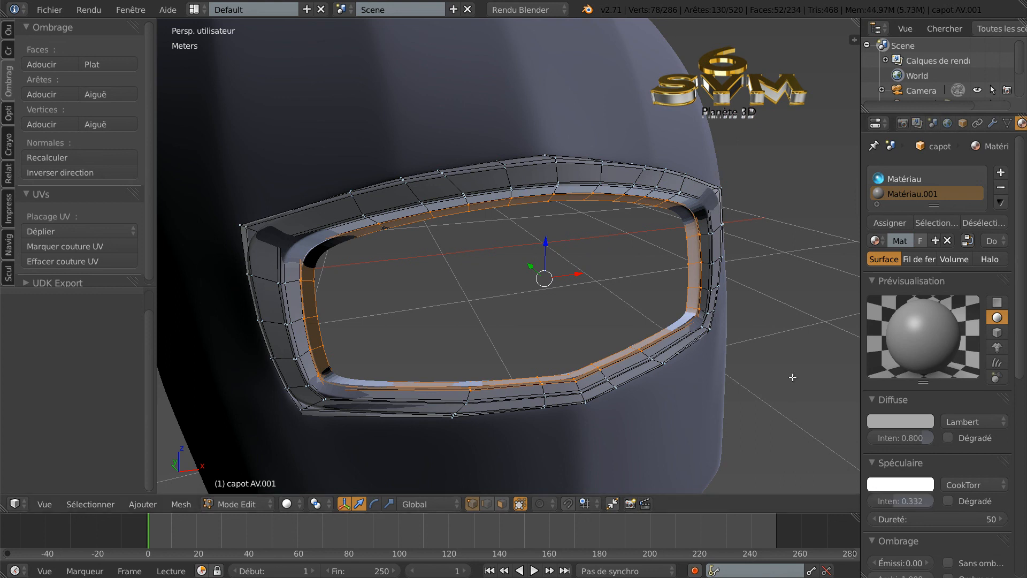
click(888, 221)
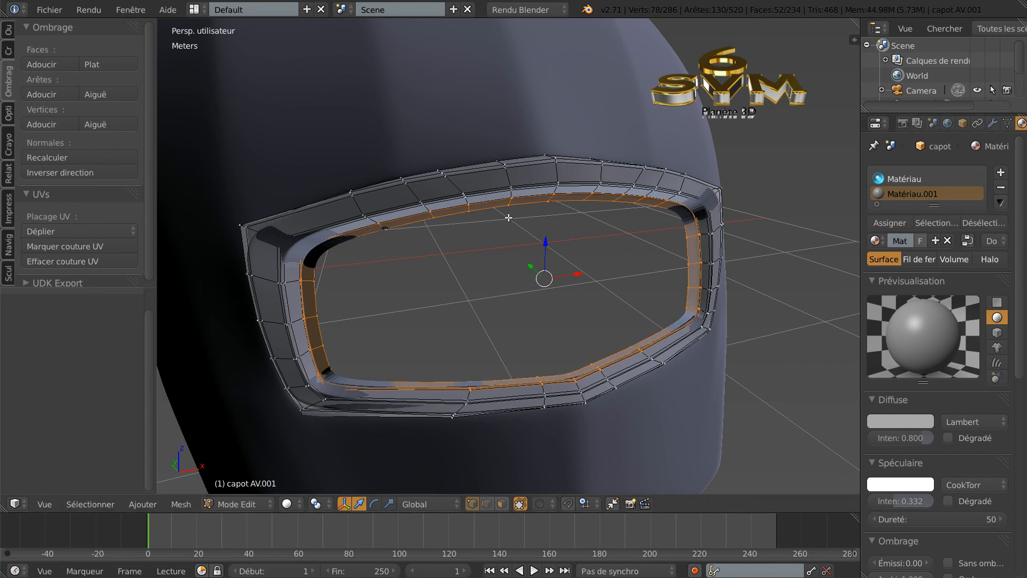
Invert the selection to the outer frame and add a third slot with a new material set to shadeless
click(89, 503)
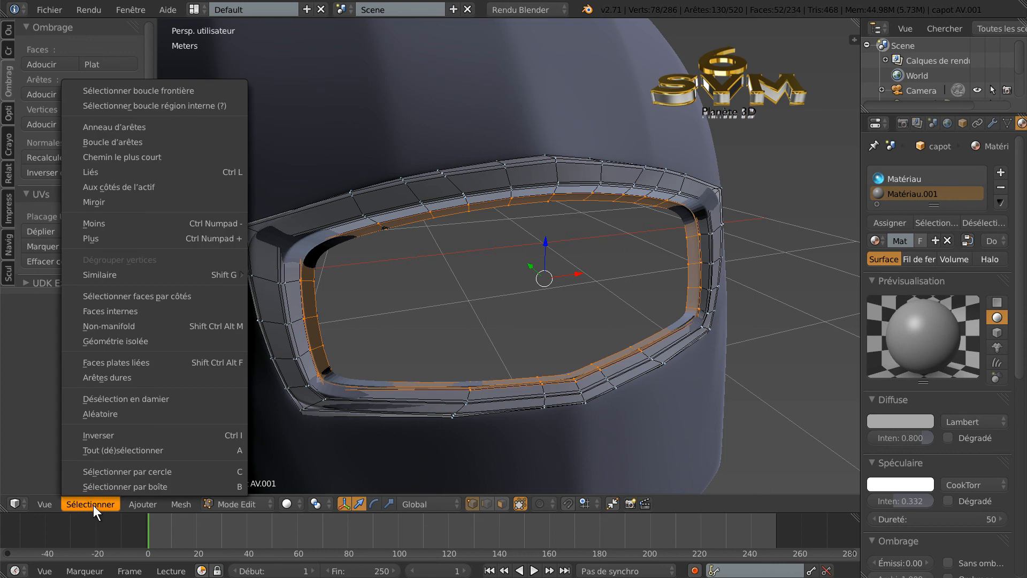
click(92, 434)
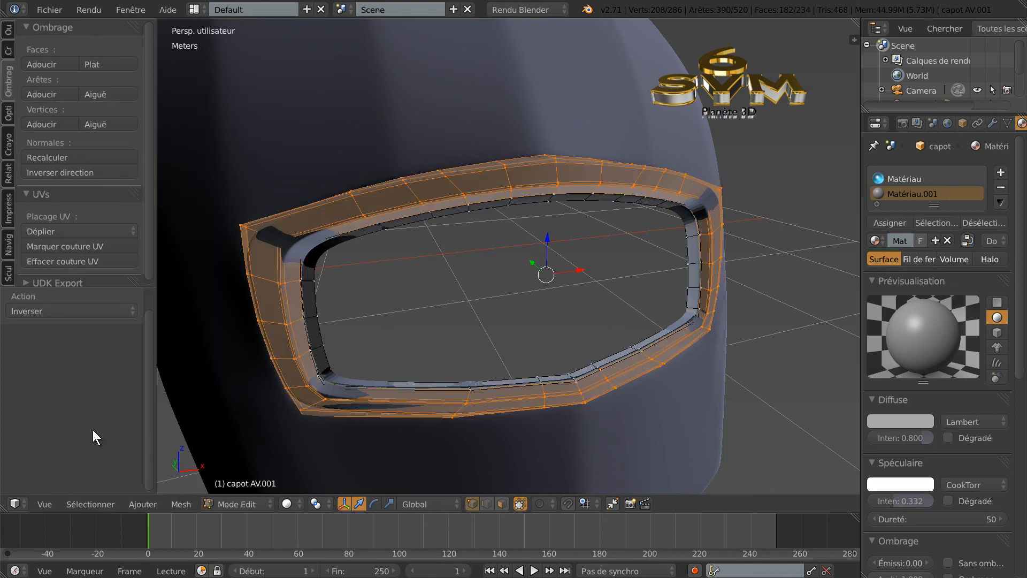
click(1000, 173)
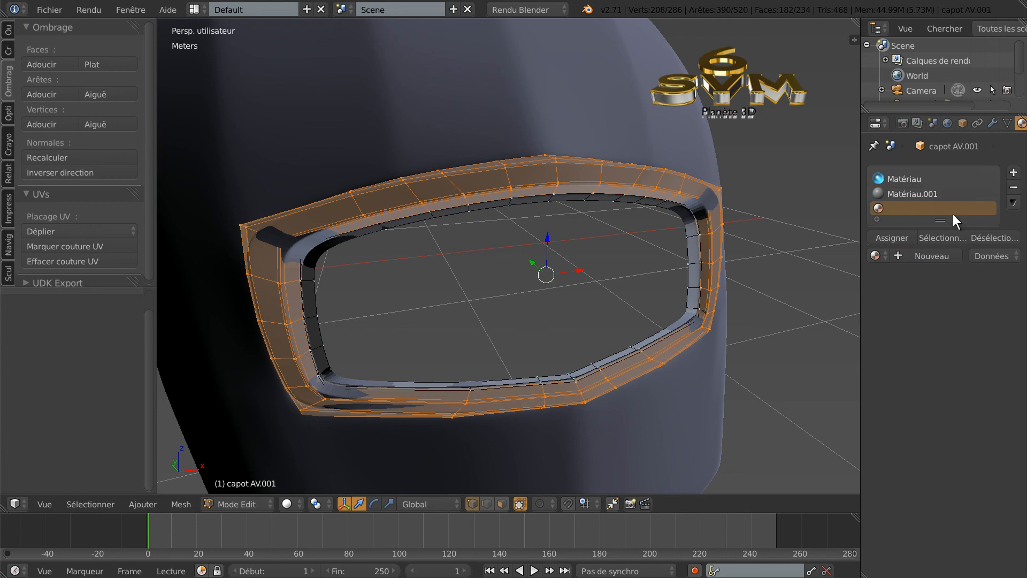
click(936, 256)
drag(1016, 348, 1019, 373)
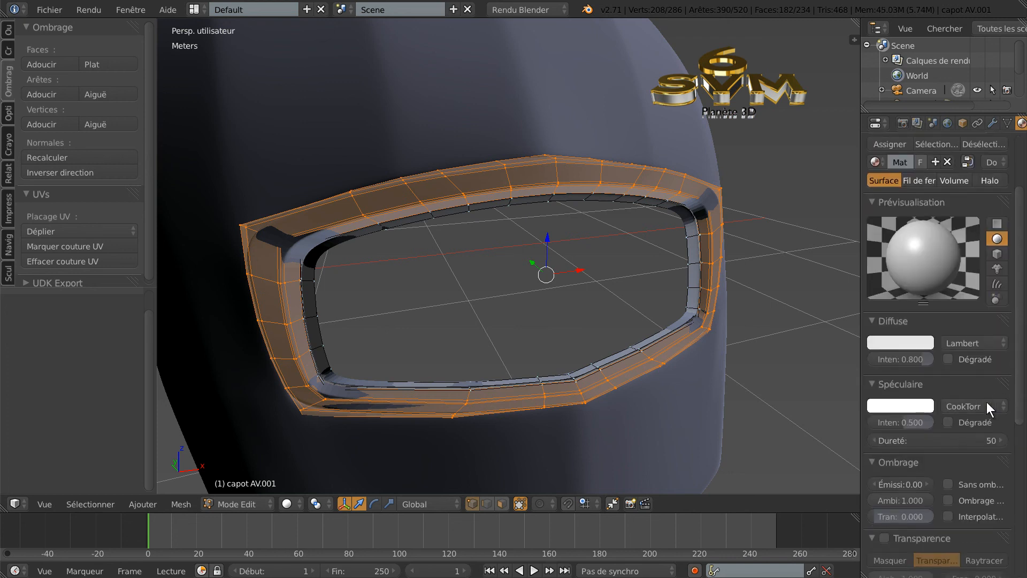
click(948, 484)
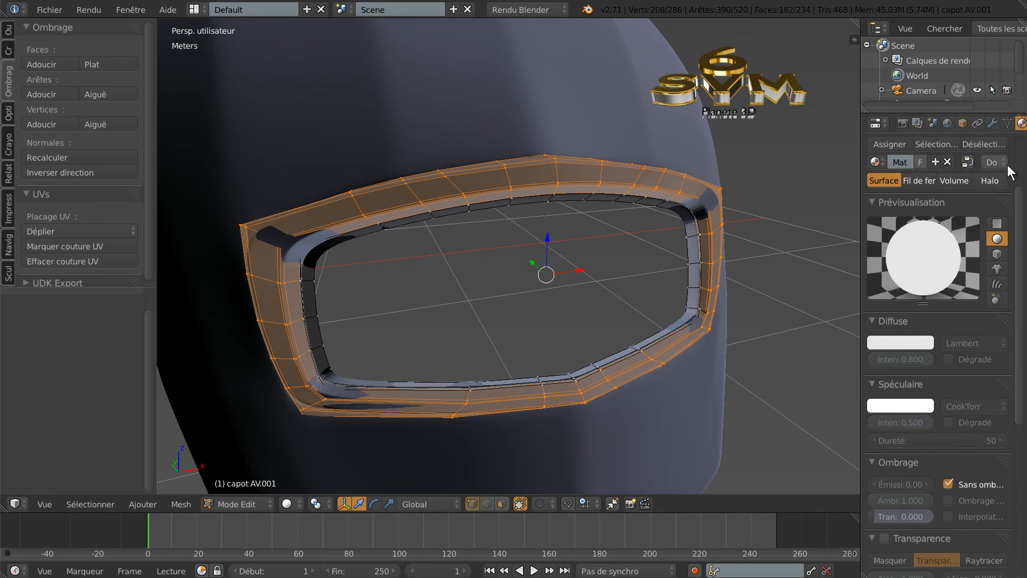
Add a new texture to the third material and set its type to Image or video
scroll(980, 129, down, 2)
scroll(980, 129, down, 1)
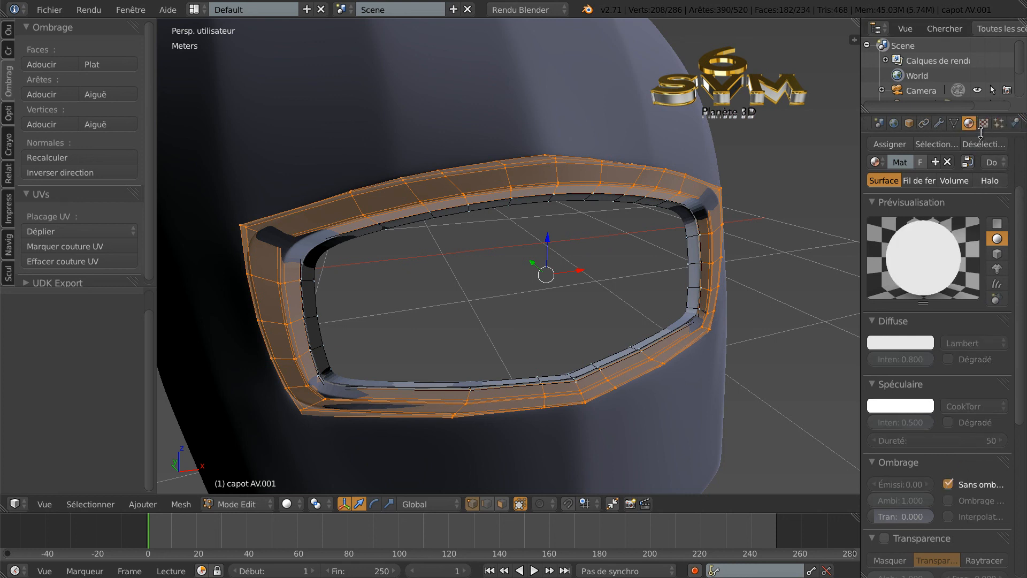
click(983, 122)
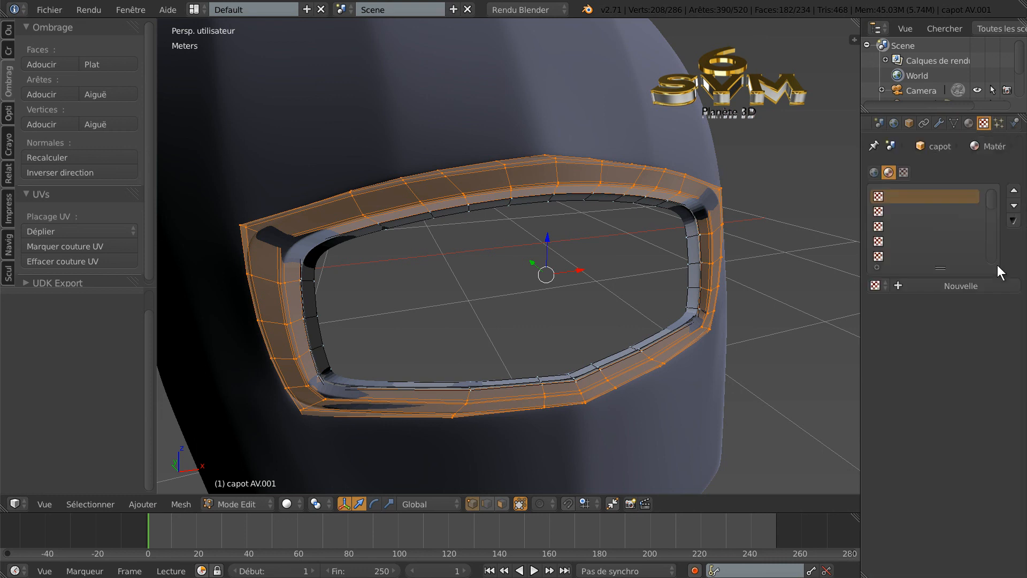
click(968, 282)
scroll(971, 289, down, 1)
click(971, 302)
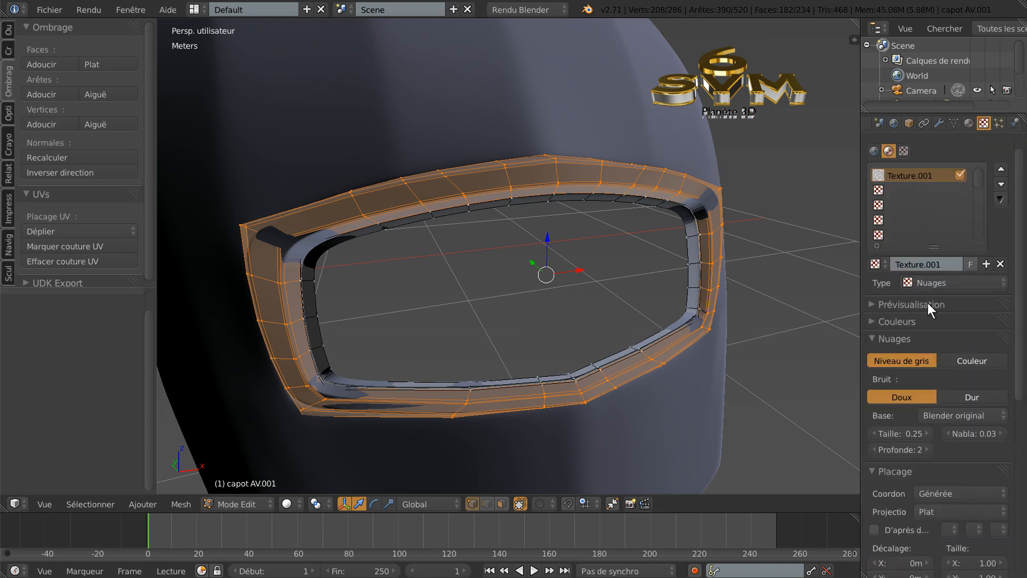
click(960, 280)
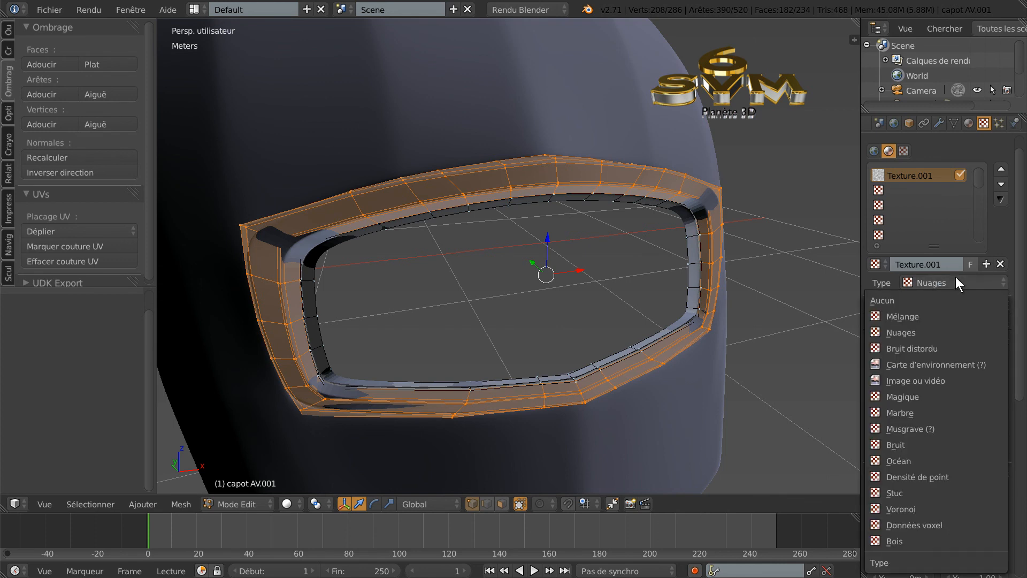
click(940, 380)
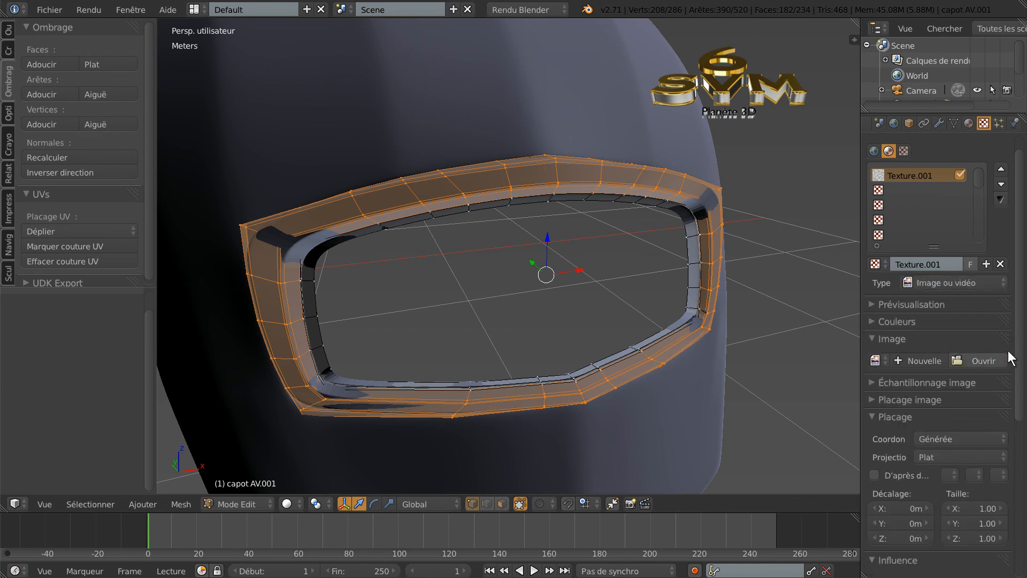
Set the texture's mapping coordinates to Reflection and load chrome.png from the A.PERSO\Chrome folder as its image
drag(1019, 342, 1020, 366)
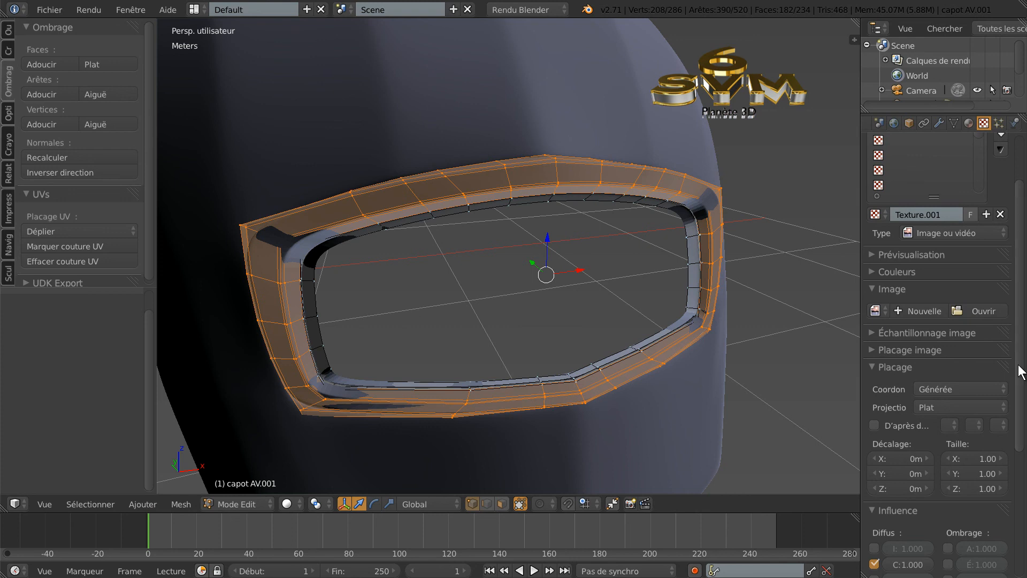
click(969, 386)
click(945, 259)
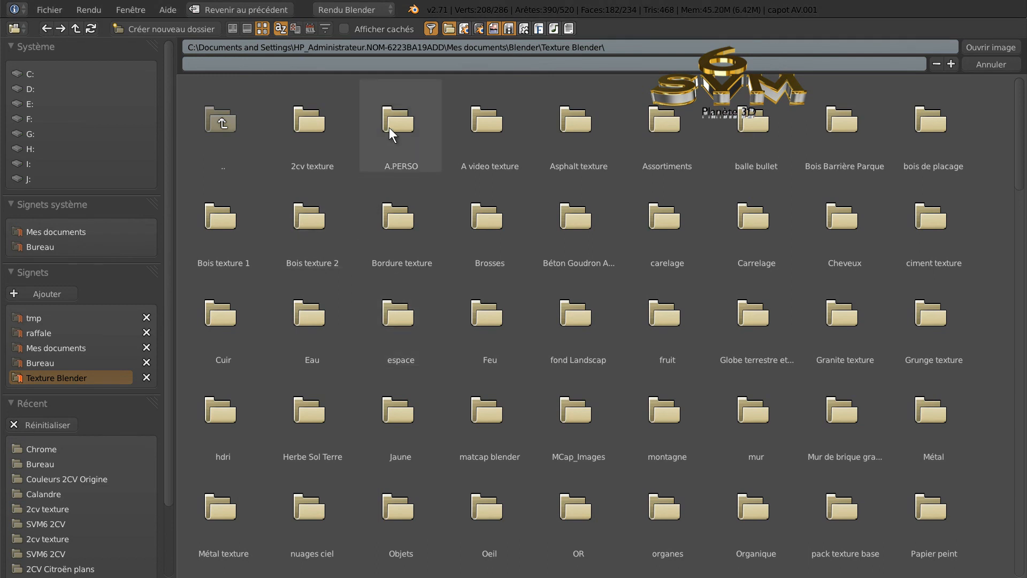
double_click(389, 128)
double_click(393, 127)
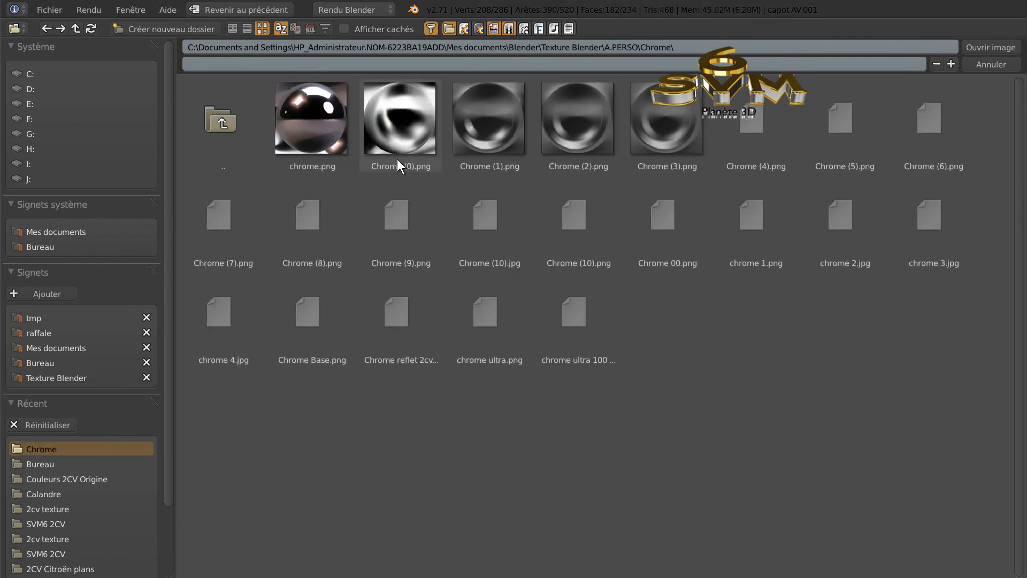
click(338, 134)
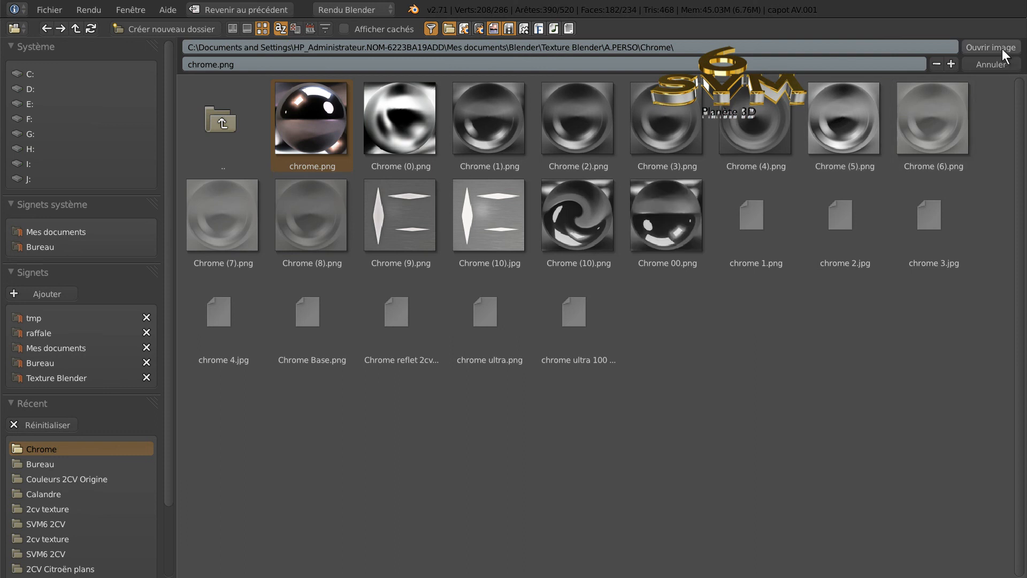
key(Return)
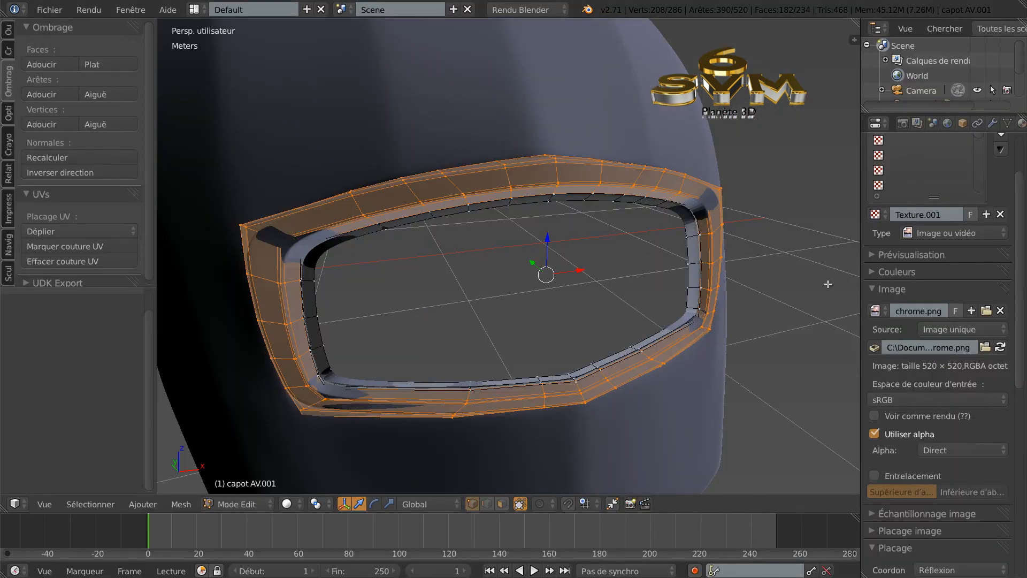
Assign the chrome material to the selected outer frame and test-render the bonnet from the camera view
click(1021, 125)
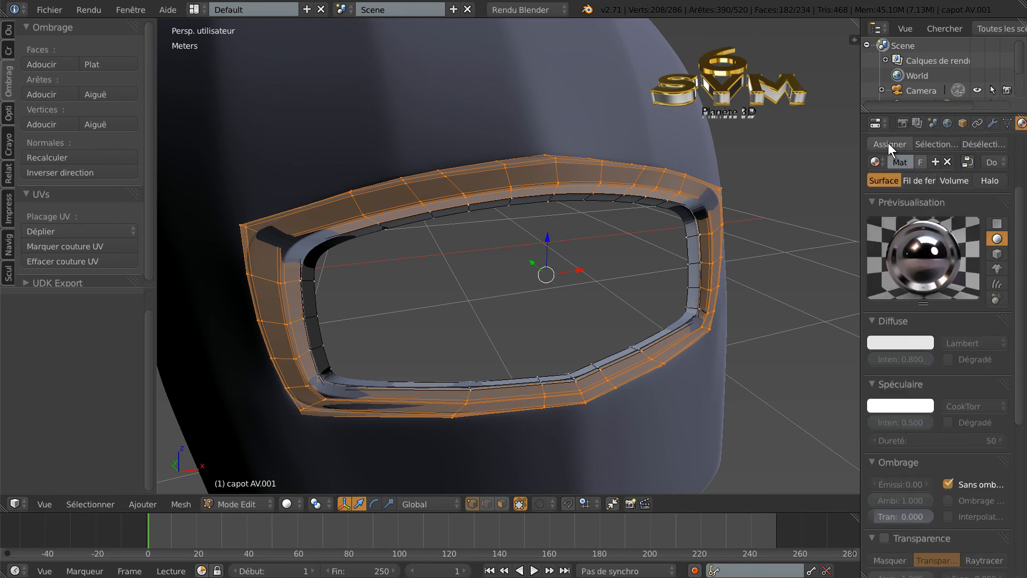
scroll(767, 271, down, 3)
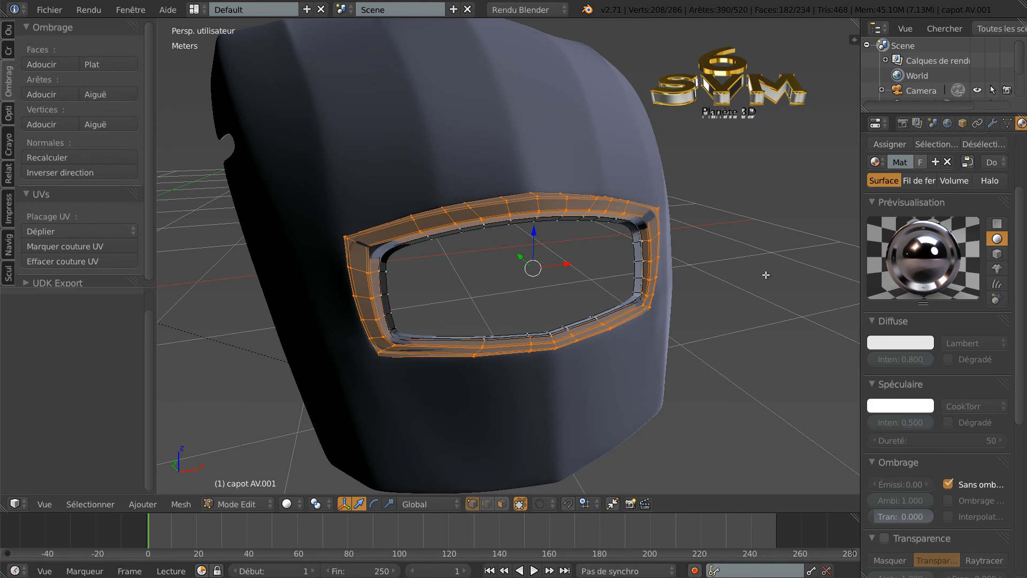
scroll(765, 275, down, 1)
mouse_move(754, 286)
middle_down()
mouse_move(705, 310)
mouse_move(702, 277)
mouse_move(755, 280)
mouse_move(765, 292)
middle_up()
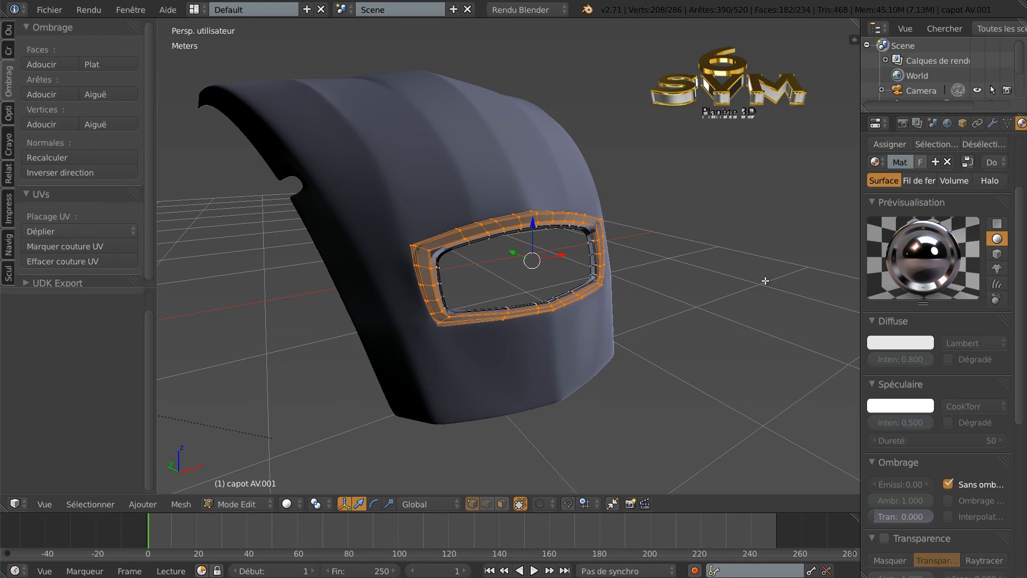
key(KP_0)
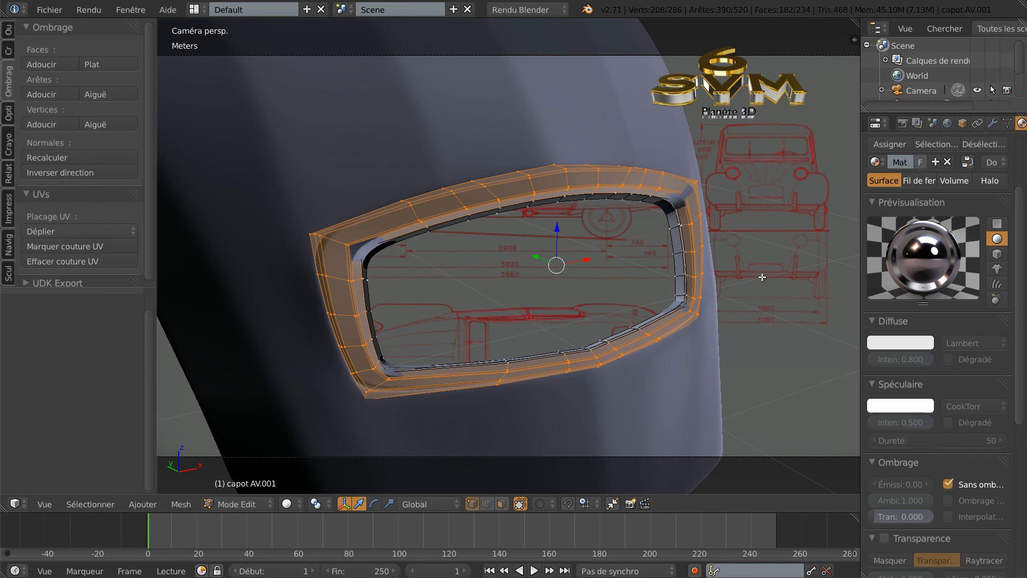
scroll(762, 277, down, 1)
scroll(765, 289, down, 1)
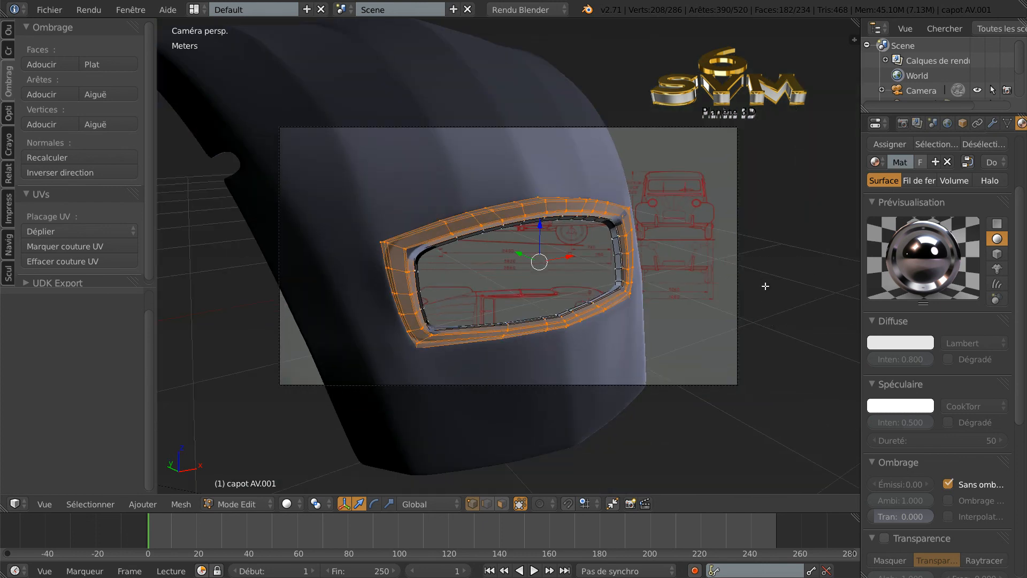
key(F12)
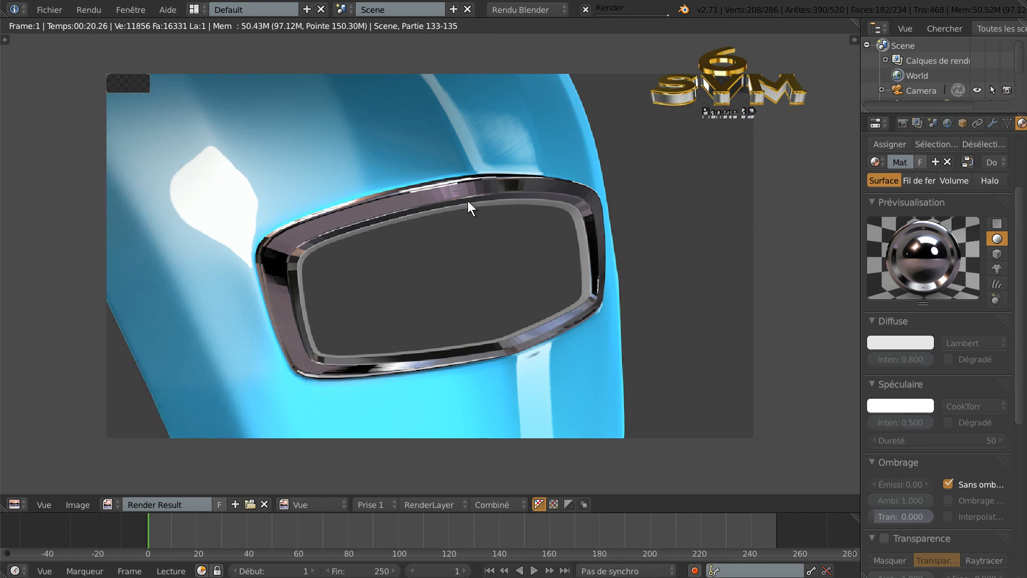
key(Escape)
Apply smooth shading to the outer frame's selected faces and return the grille frame to Object Mode
middle_drag(481, 220, 529, 286)
scroll(494, 269, up, 3)
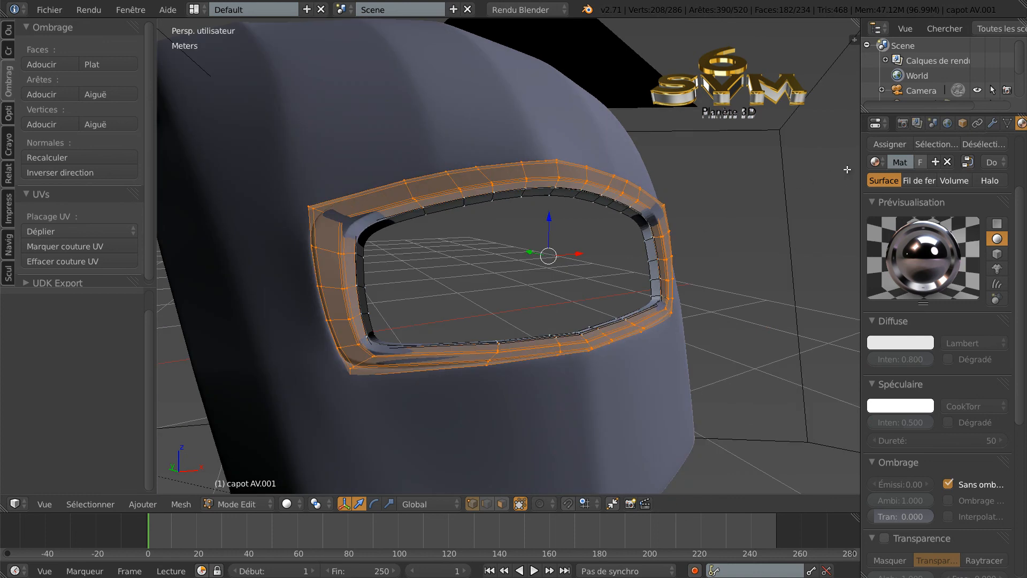
click(992, 123)
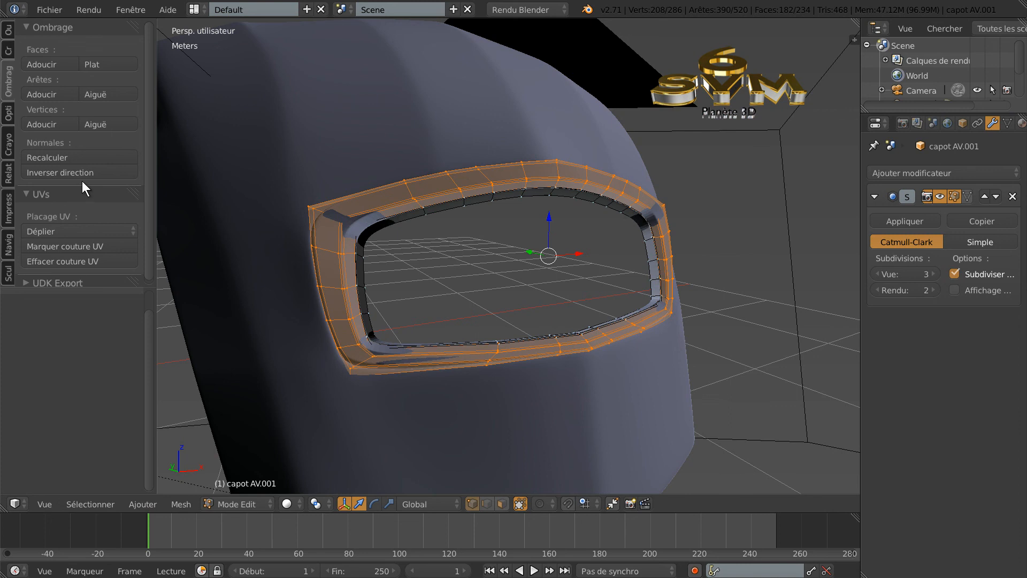
click(40, 62)
key(Tab)
right_click(335, 274)
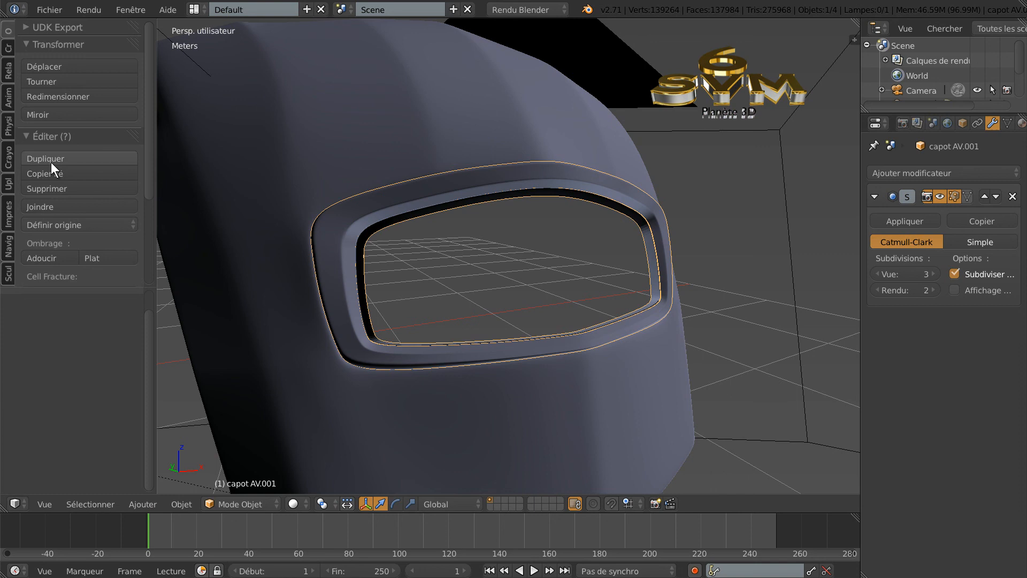
scroll(41, 200, down, 1)
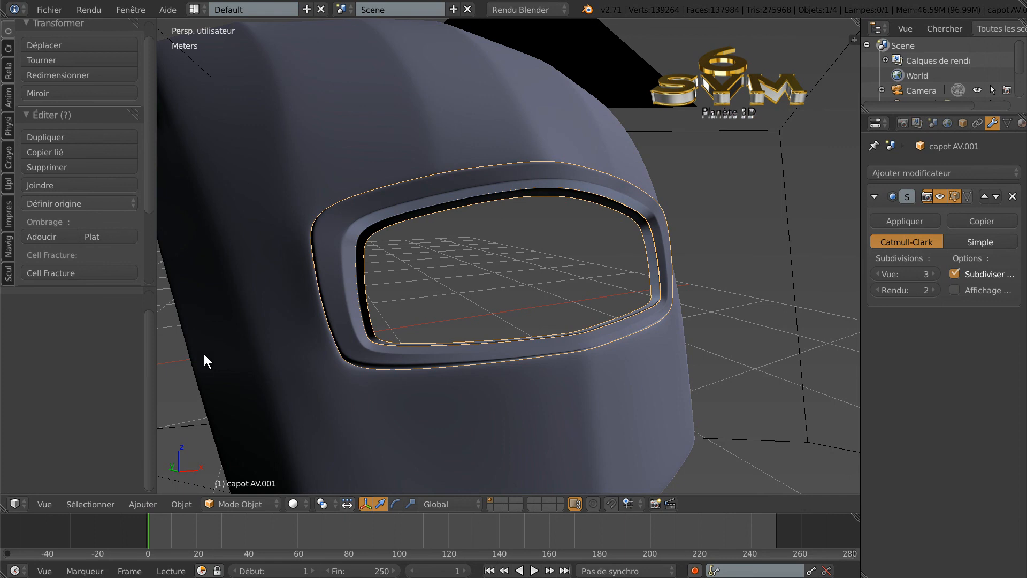
Render the scene again and examine the smoothed chrome and grey grille frame up close
key(F12)
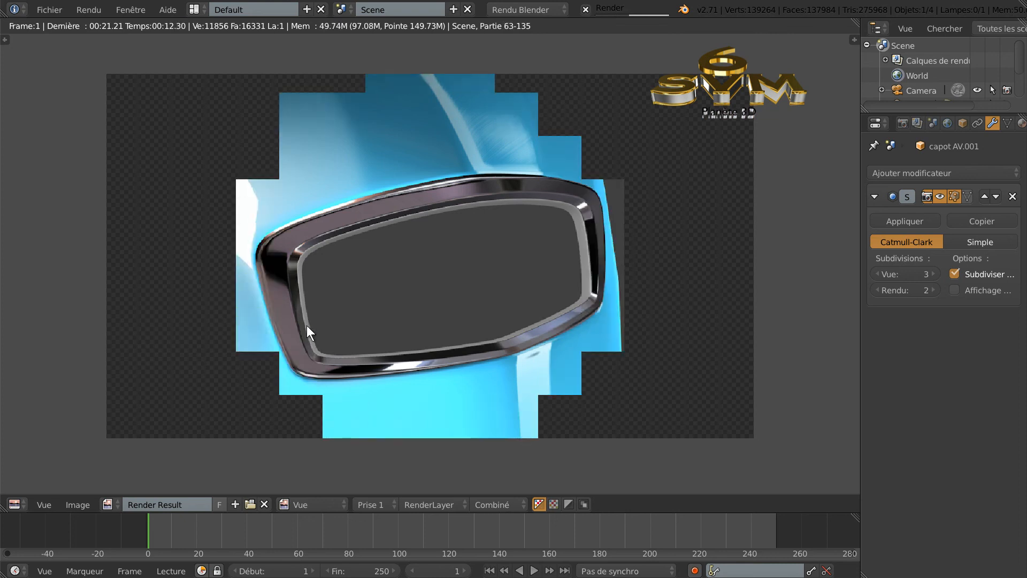
scroll(306, 326, up, 1)
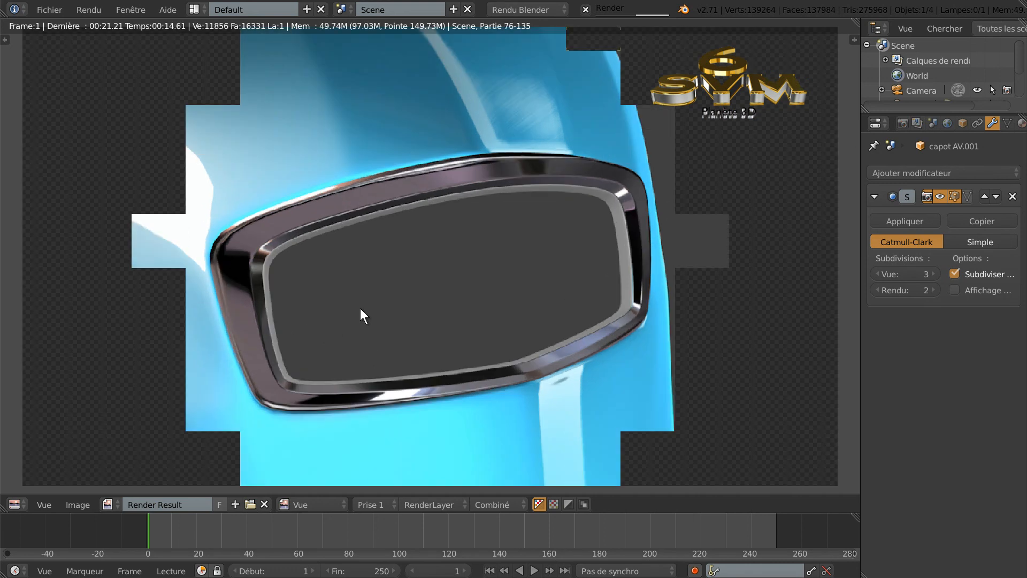
scroll(449, 182, up, 1)
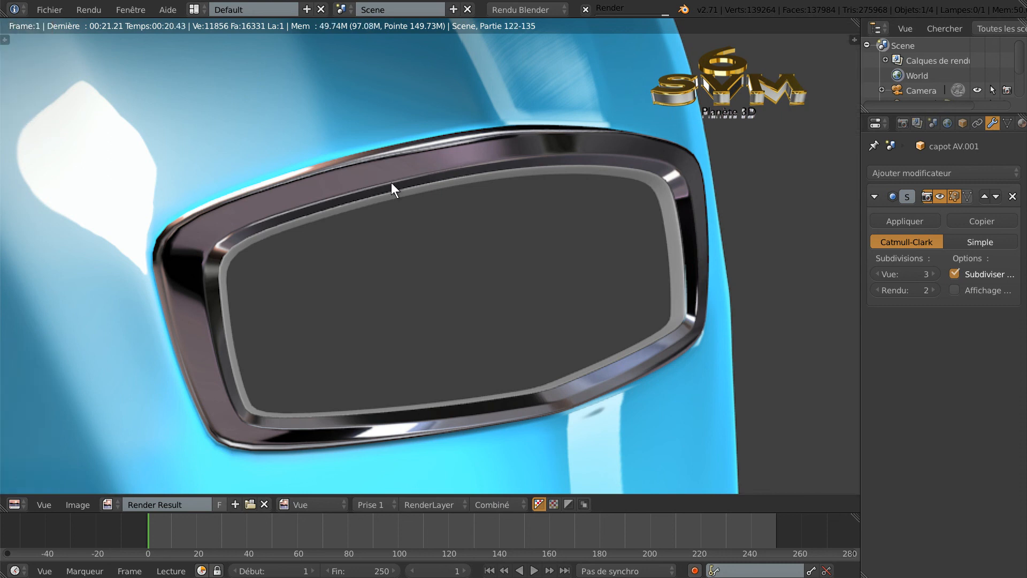
key(Escape)
Add an edge loop around the outer frame's side wall, slid close to its front edge with a factor of about -0.76
middle_drag(437, 211, 395, 220)
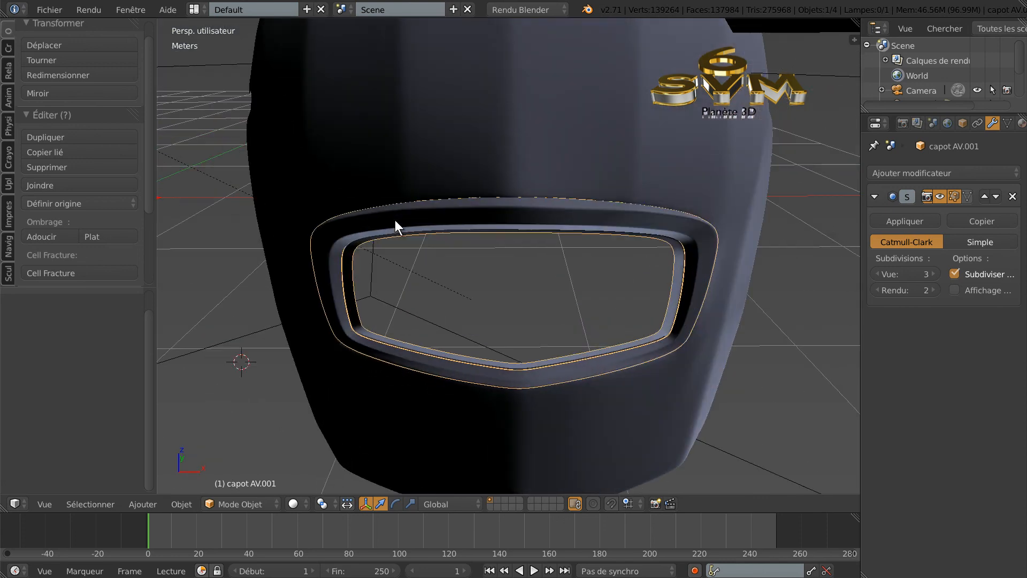
key(grave)
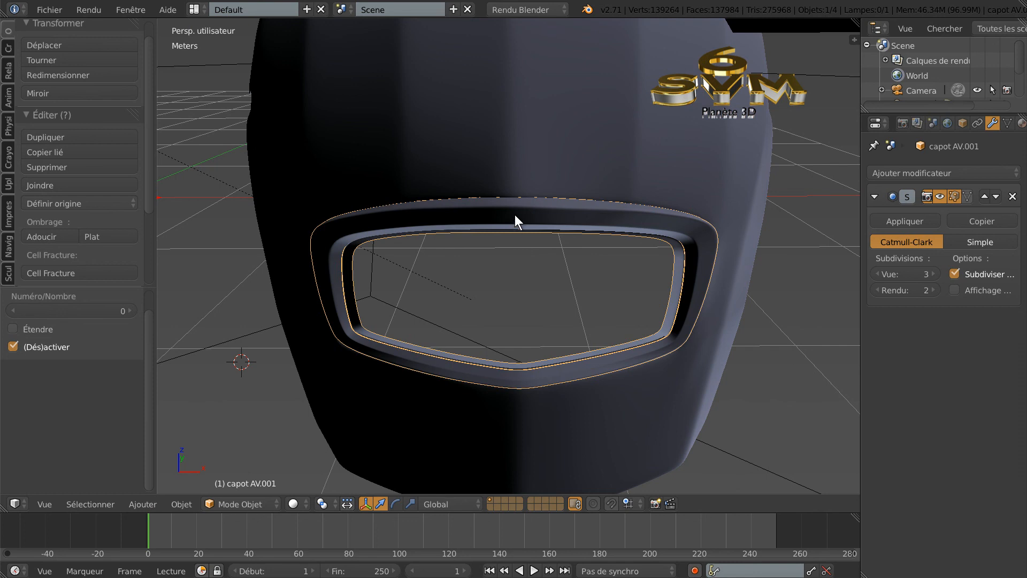
key(Tab)
middle_drag(515, 213, 519, 280)
scroll(520, 310, up, 2)
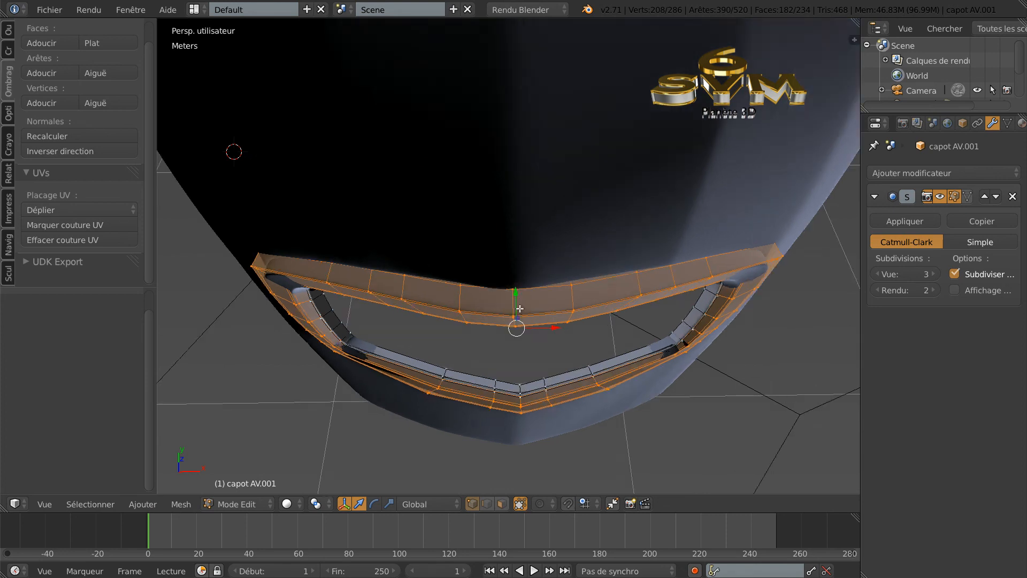
mouse_move(531, 337)
middle_down()
mouse_move(534, 304)
mouse_move(535, 338)
middle_up()
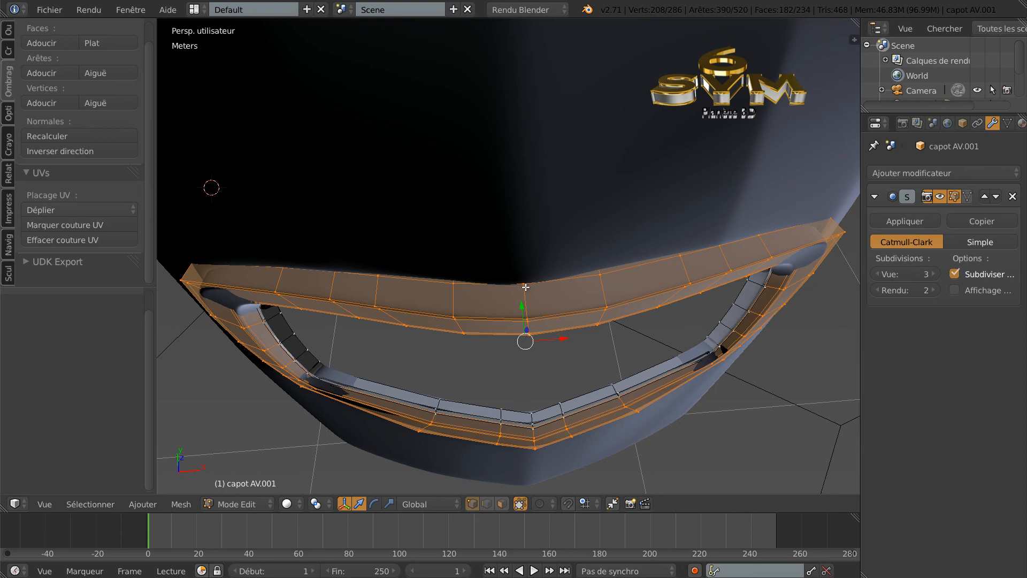
key(ctrl+r)
click(526, 289)
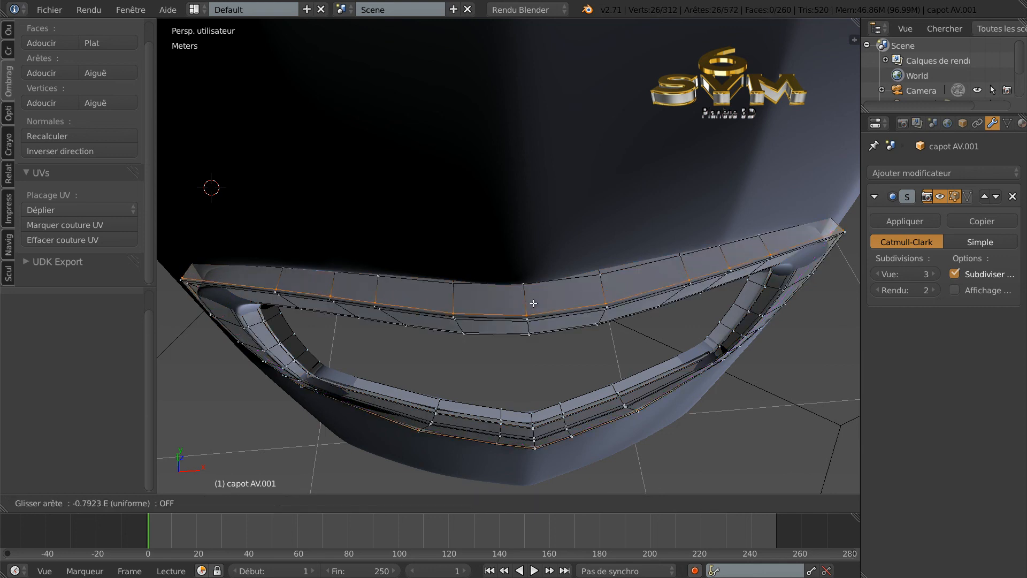
click(533, 304)
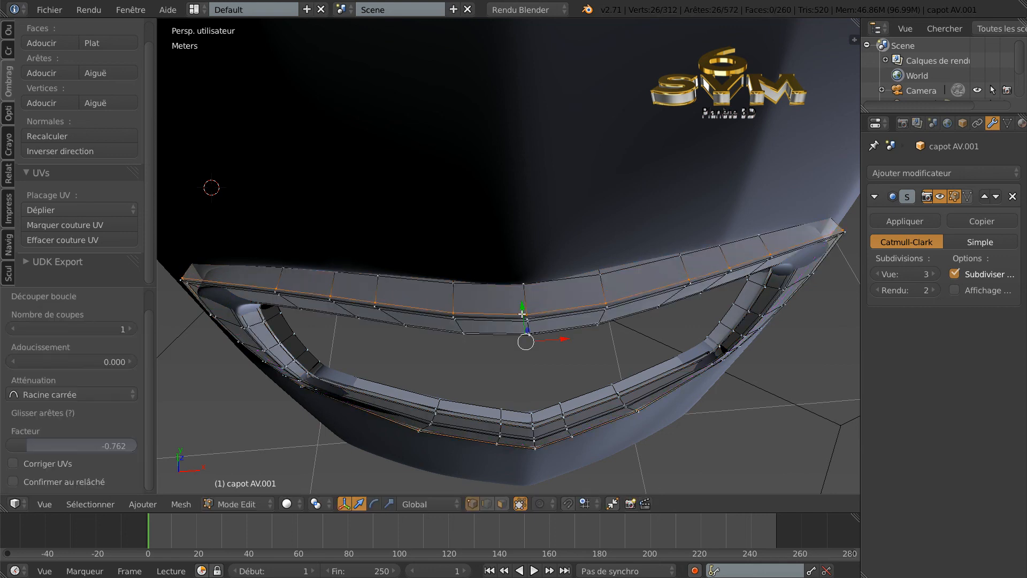
Select the cross-section edge loop at the centre of the frame's upper bar and move it about -1.3 mm along Y
alt+right_click(525, 300)
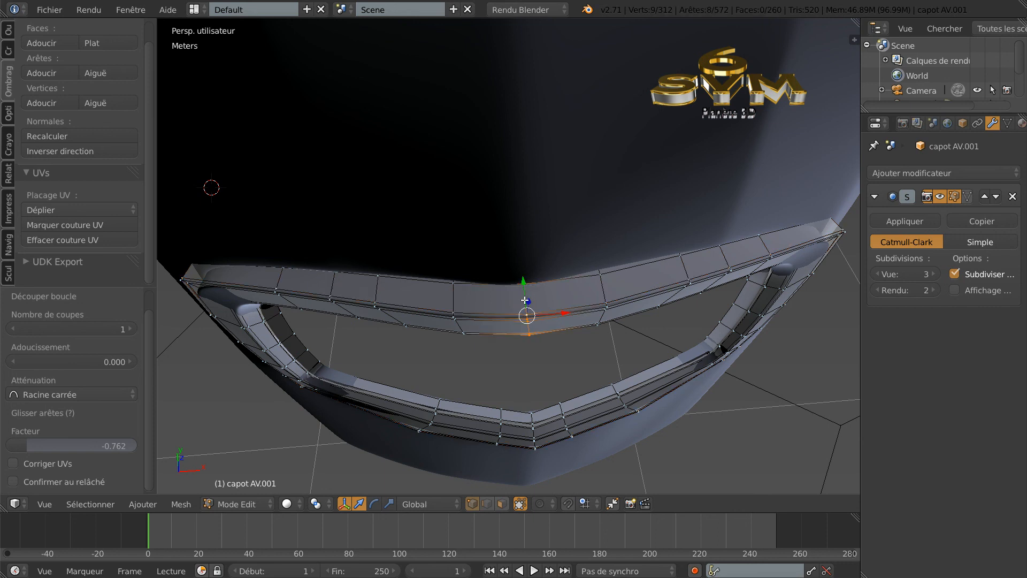
drag(523, 280, 524, 282)
middle_drag(543, 301, 544, 275)
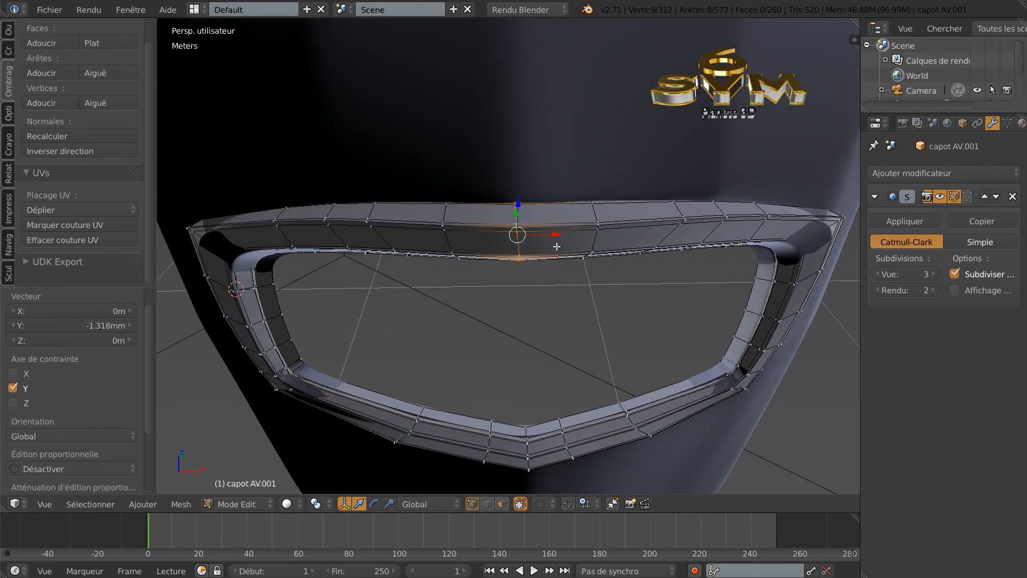
Add a cross-section loop cut on each side of the upper bar's centre, with slide factors of about 0.53 and -0.46
key(ctrl+r)
click(542, 250)
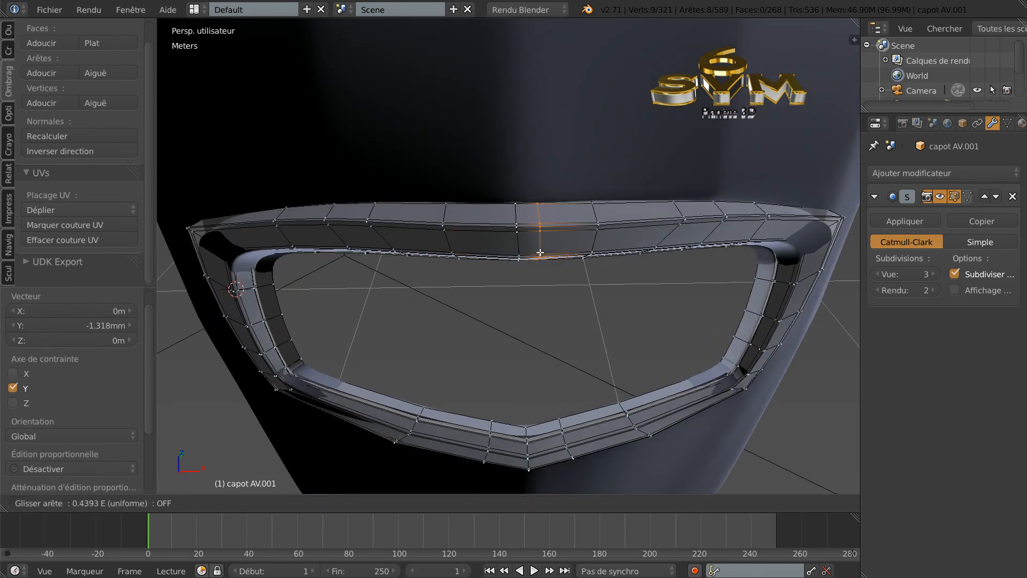
click(535, 251)
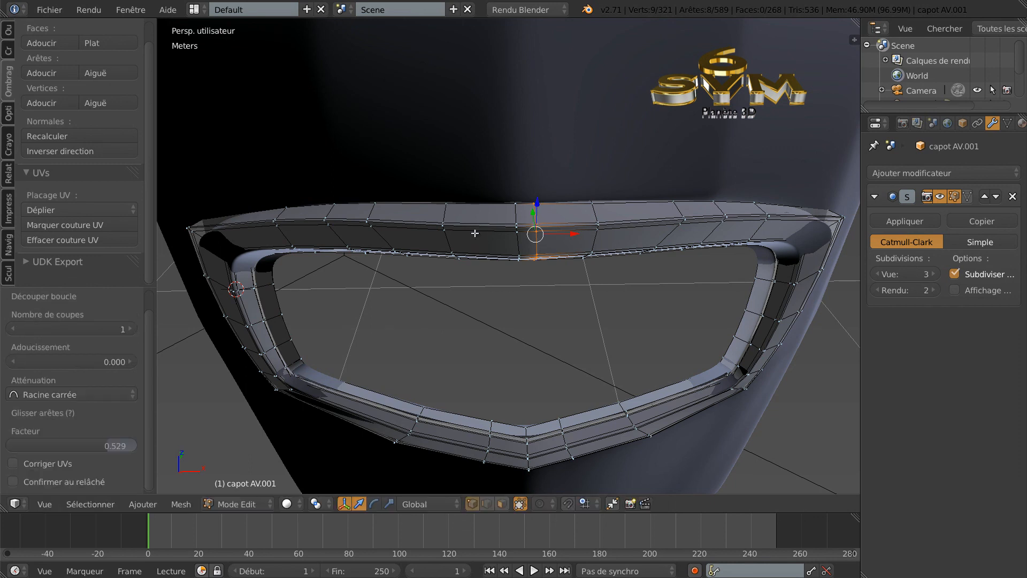
key(ctrl+r)
click(477, 236)
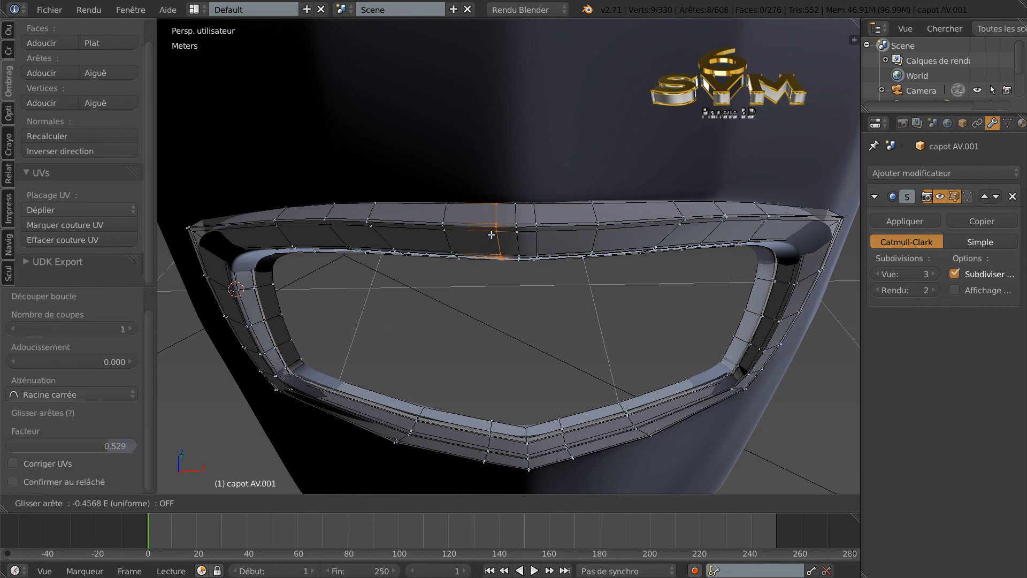
click(491, 234)
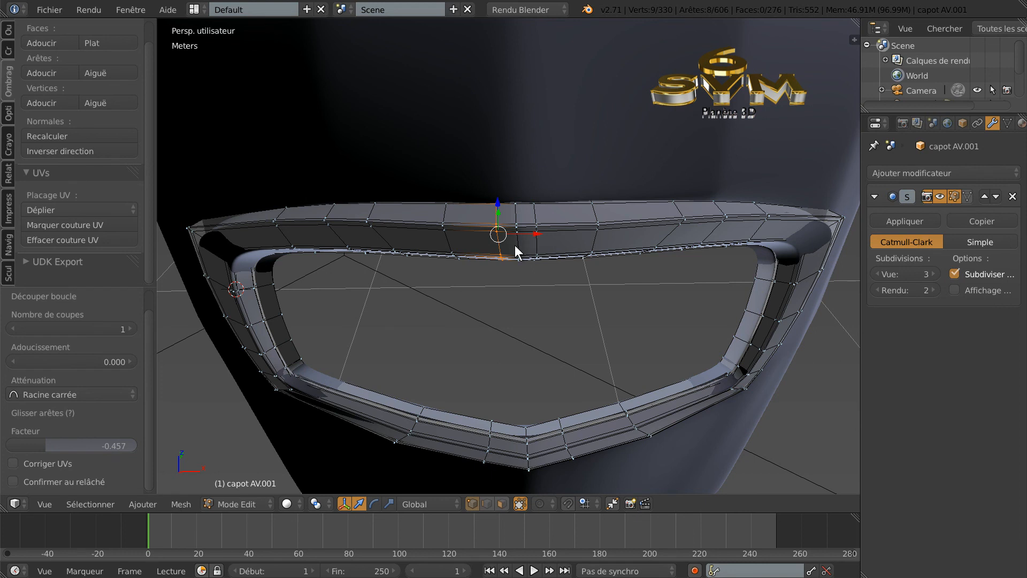
Return the grille frame to Object Mode and test-render the scene to examine the sharpened centre crease
key(Tab)
middle_drag(537, 255, 563, 243)
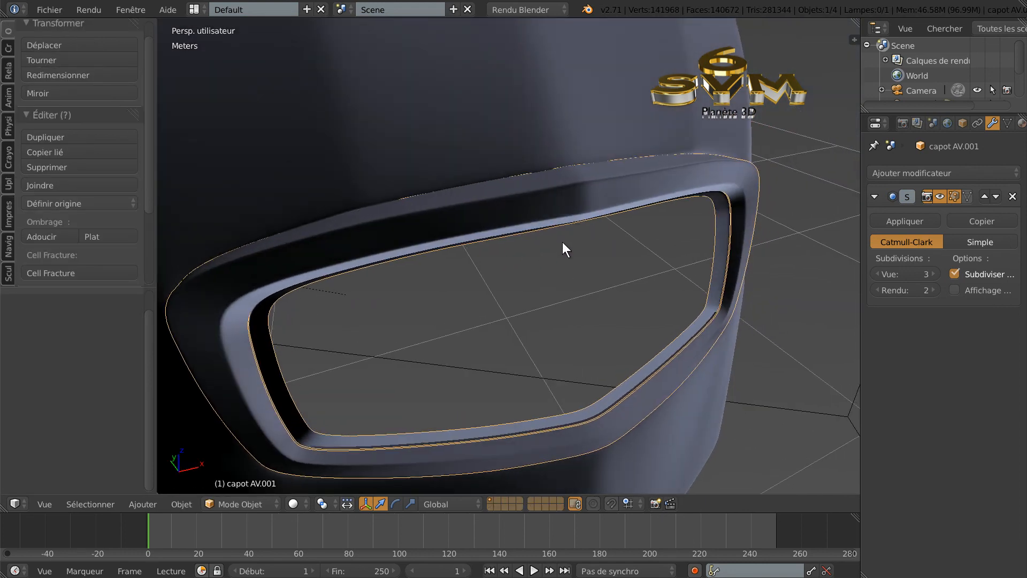
scroll(572, 245, down, 3)
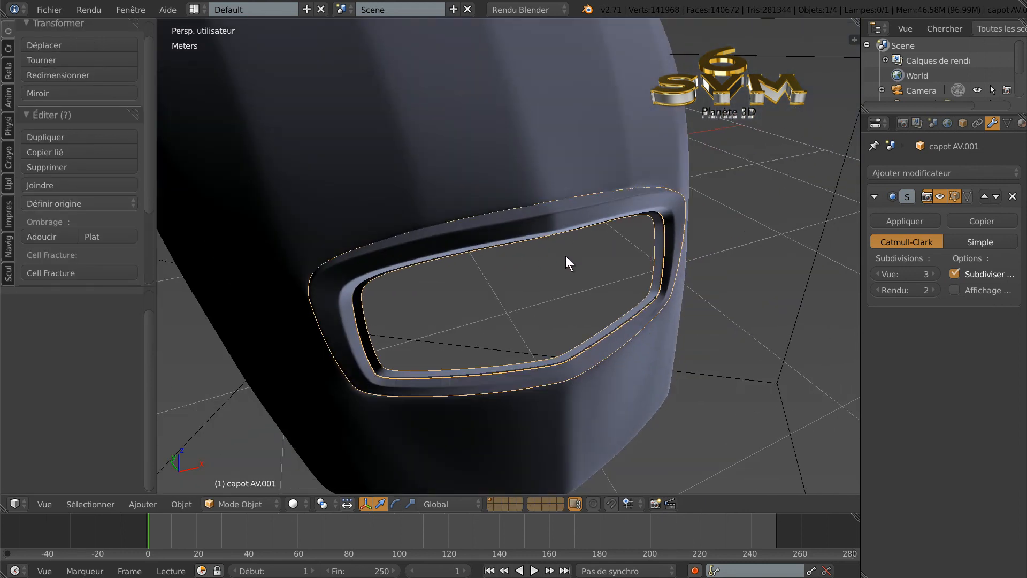
middle_drag(595, 260, 554, 245)
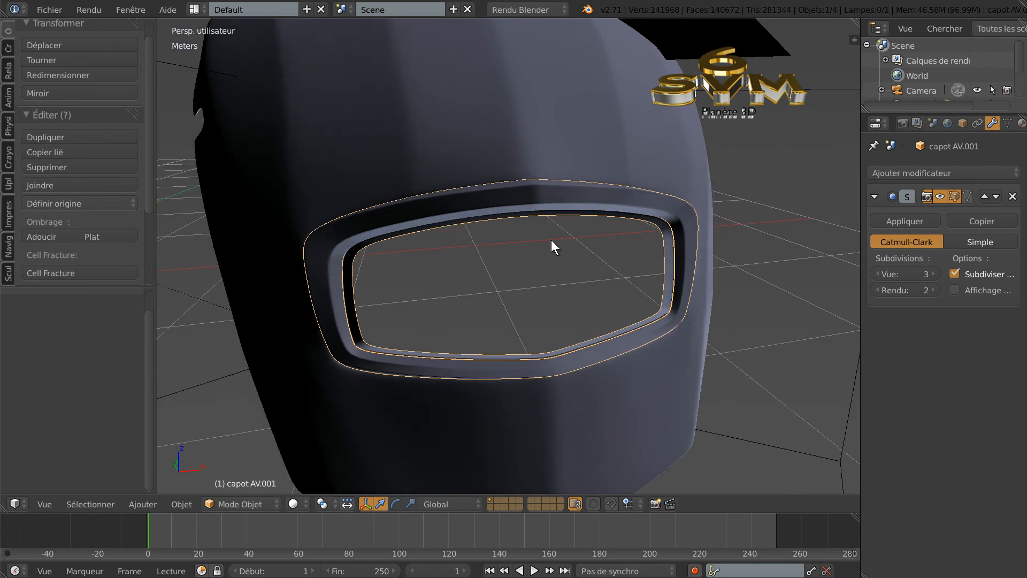
key(F12)
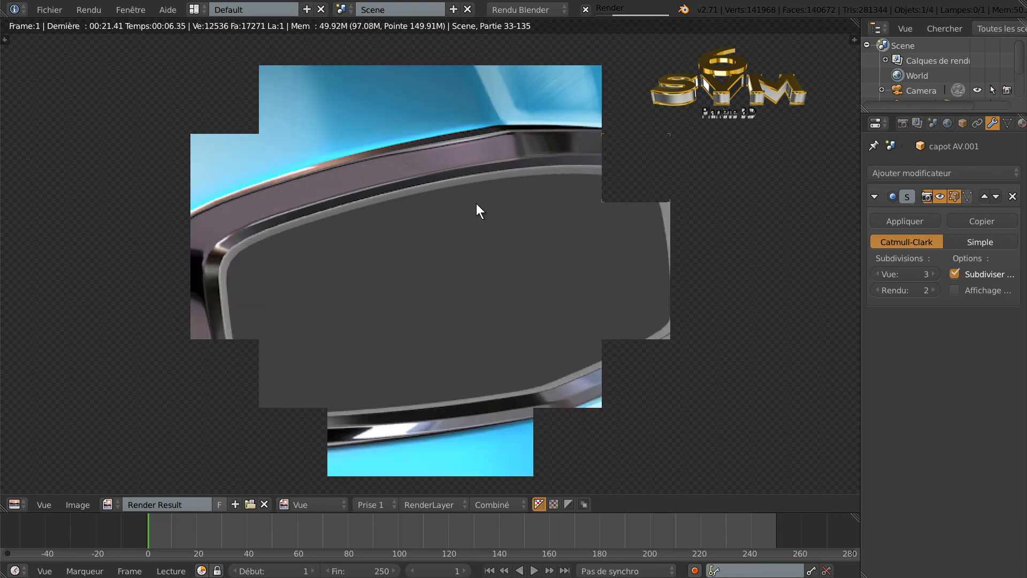
scroll(477, 206, down, 2)
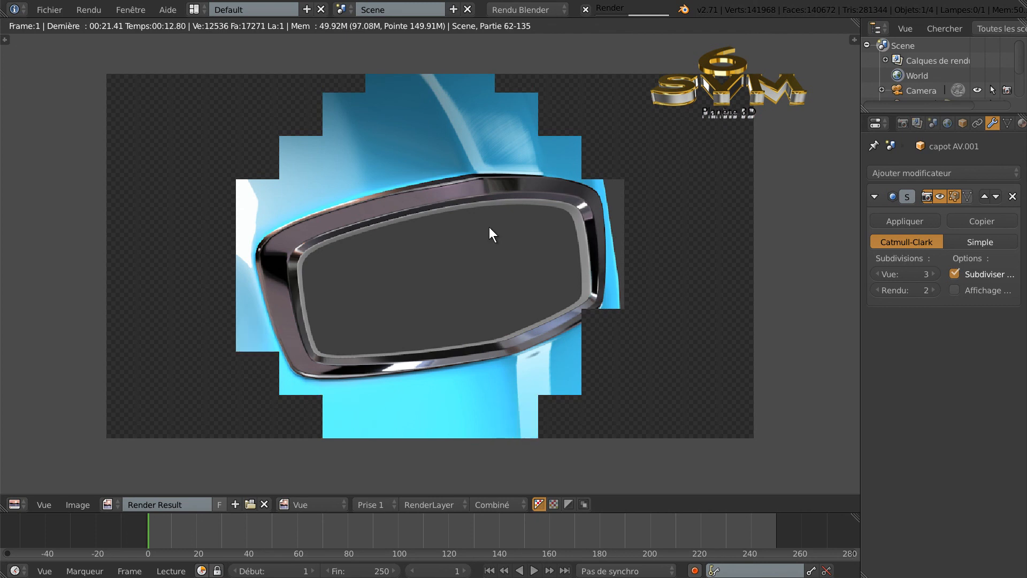
key(Escape)
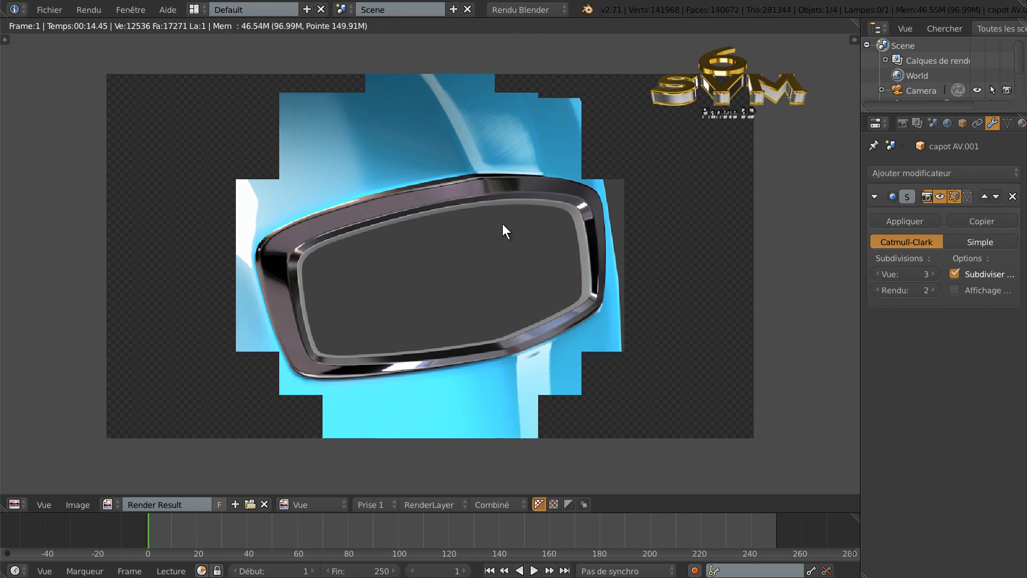
key(Escape)
Align the camera to a wider view of the bonnet from its other side and render the scene
scroll(529, 219, down, 3)
middle_drag(563, 252, 544, 310)
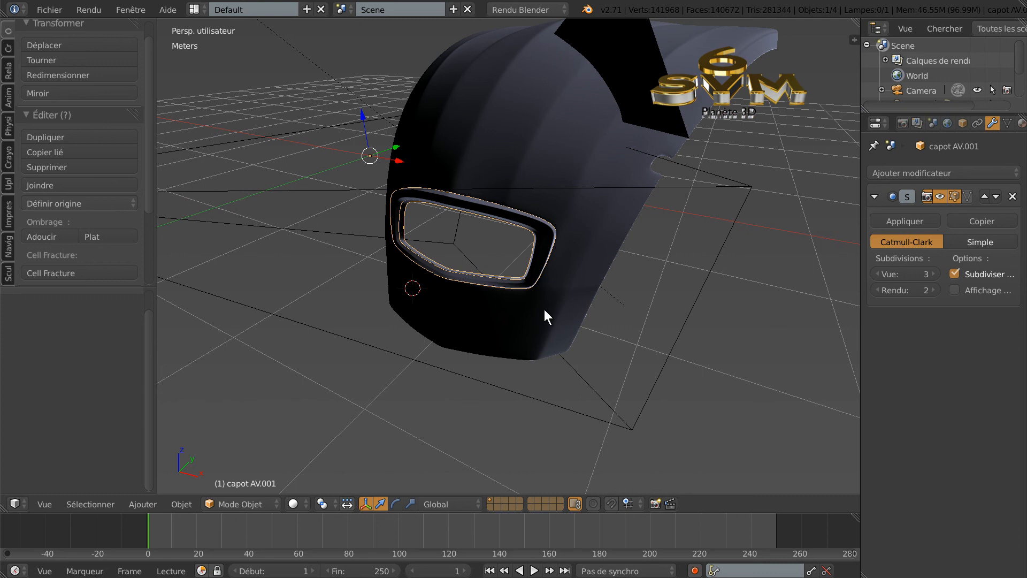
key(KP_0)
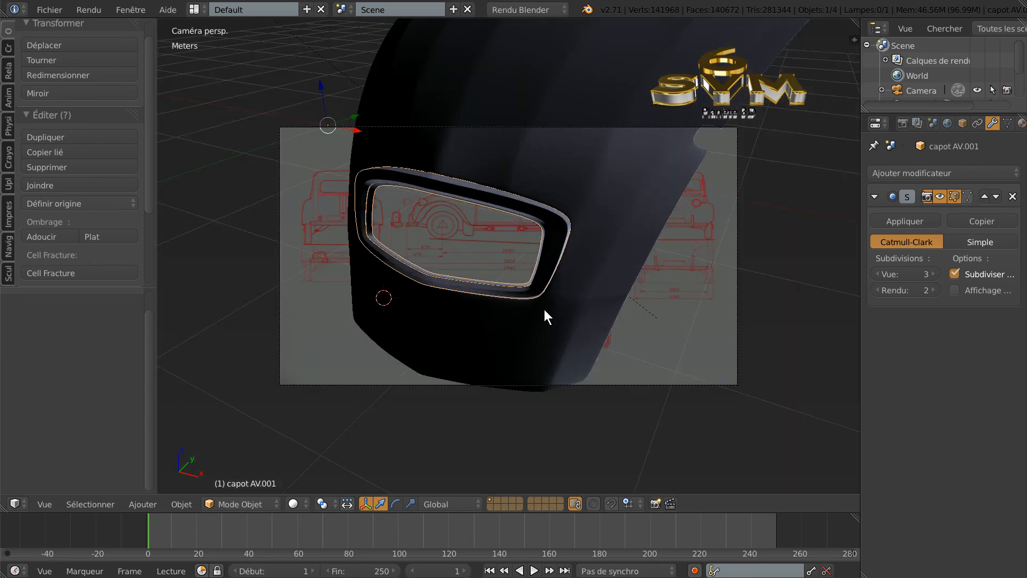
key(F12)
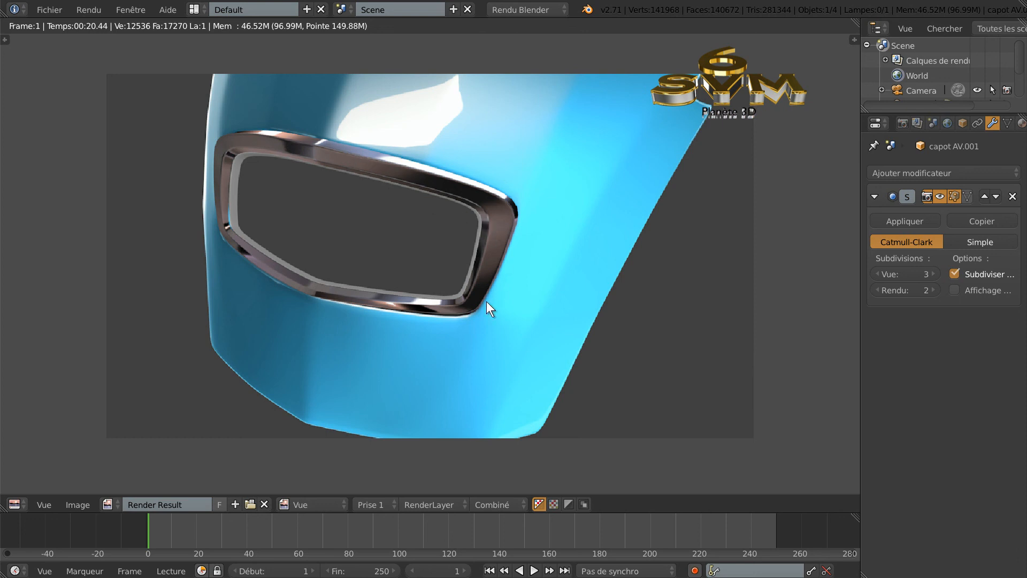
key(Escape)
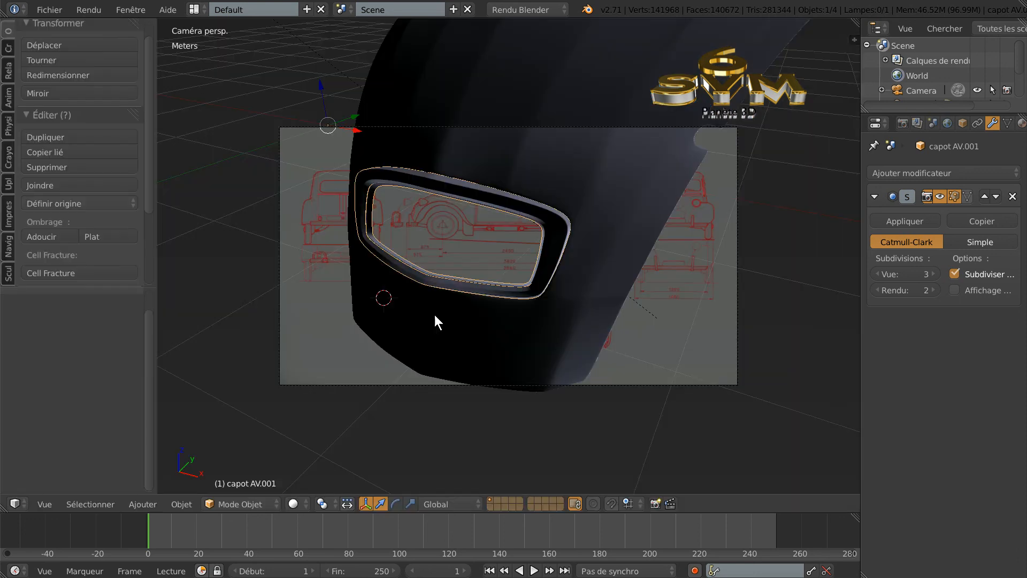
Select the innermost edge loop of the grey inner frame in Edit Mode and scale it to about 0.964
middle_drag(502, 325, 498, 290)
scroll(499, 271, up, 2)
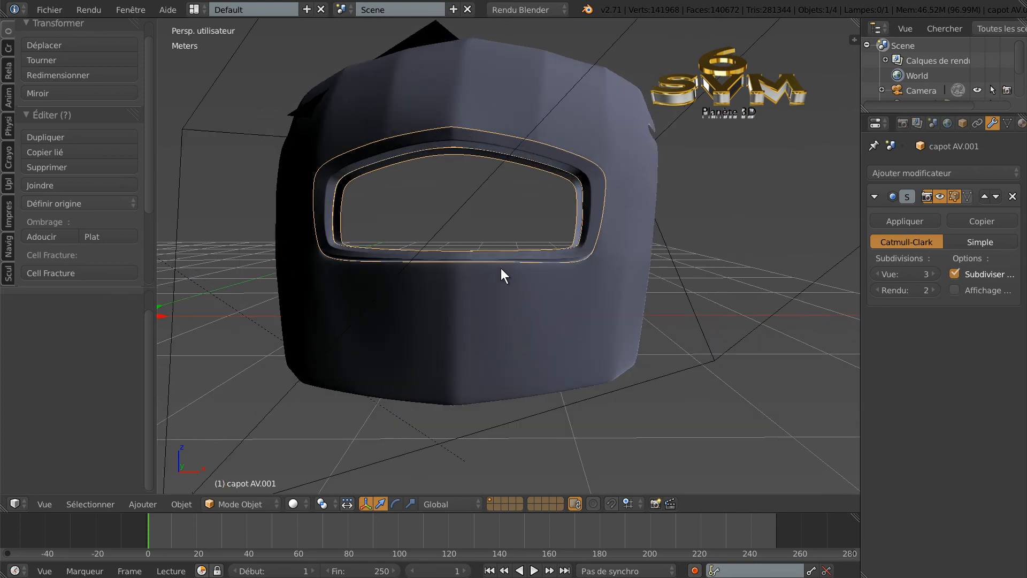
mouse_move(553, 268)
middle_down()
mouse_move(561, 271)
mouse_move(539, 271)
middle_up()
key(Tab)
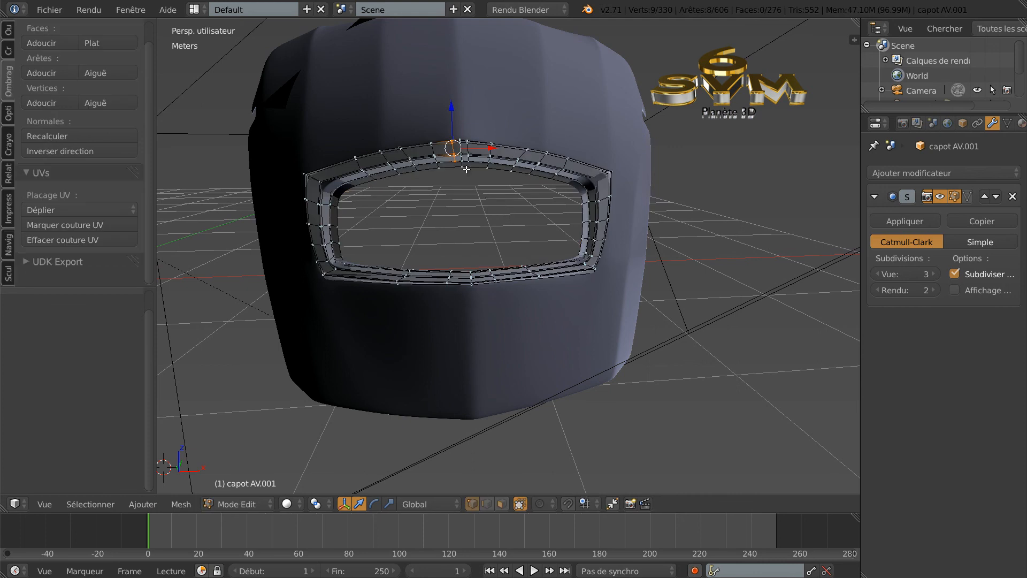
scroll(466, 169, up, 1)
middle_drag(486, 174, 470, 203)
alt+right_click(494, 153)
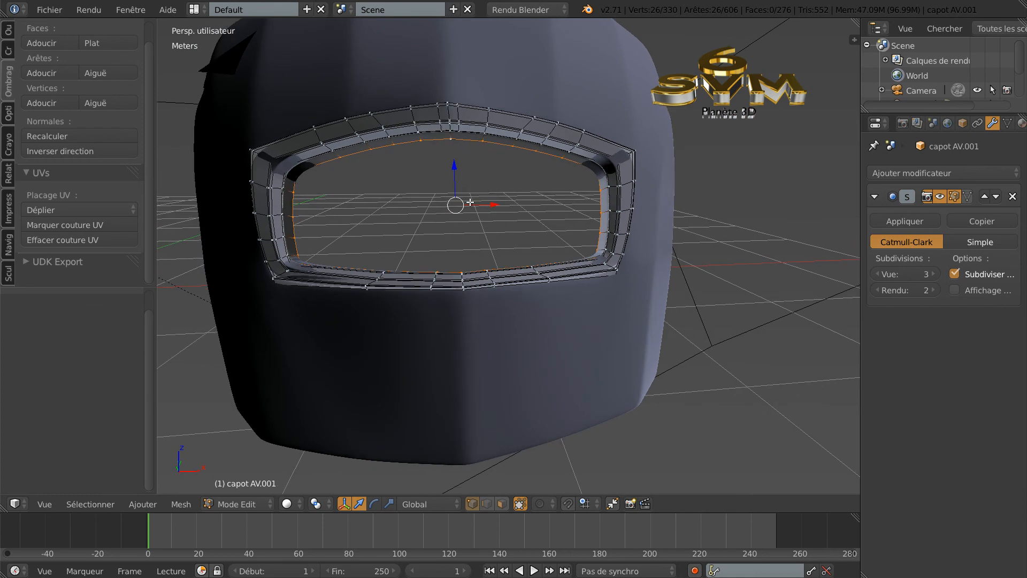
key(s)
click(541, 225)
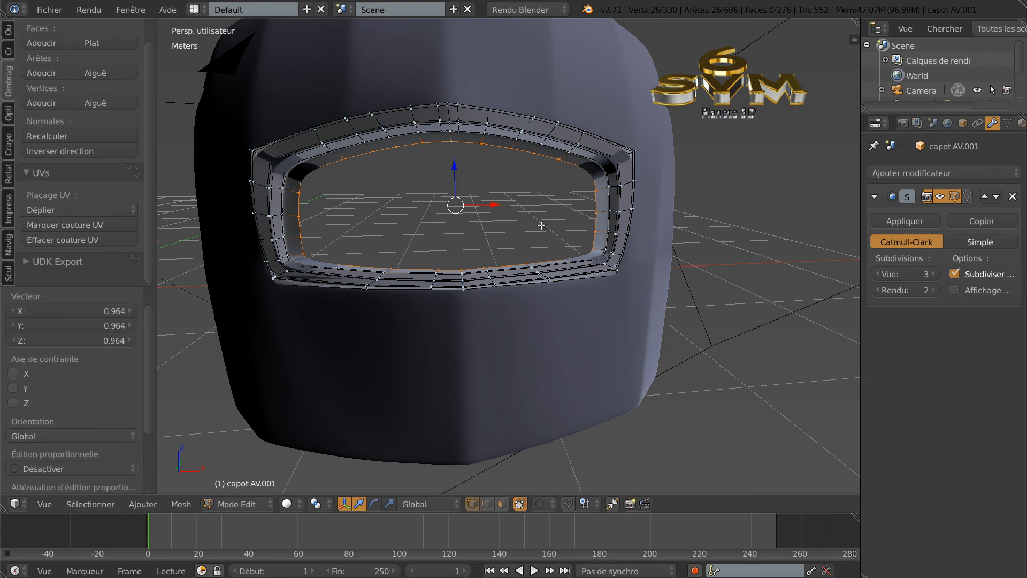
Render the scene again and examine the widened grey inner frame up close
middle_drag(569, 231, 591, 242)
scroll(547, 262, down, 2)
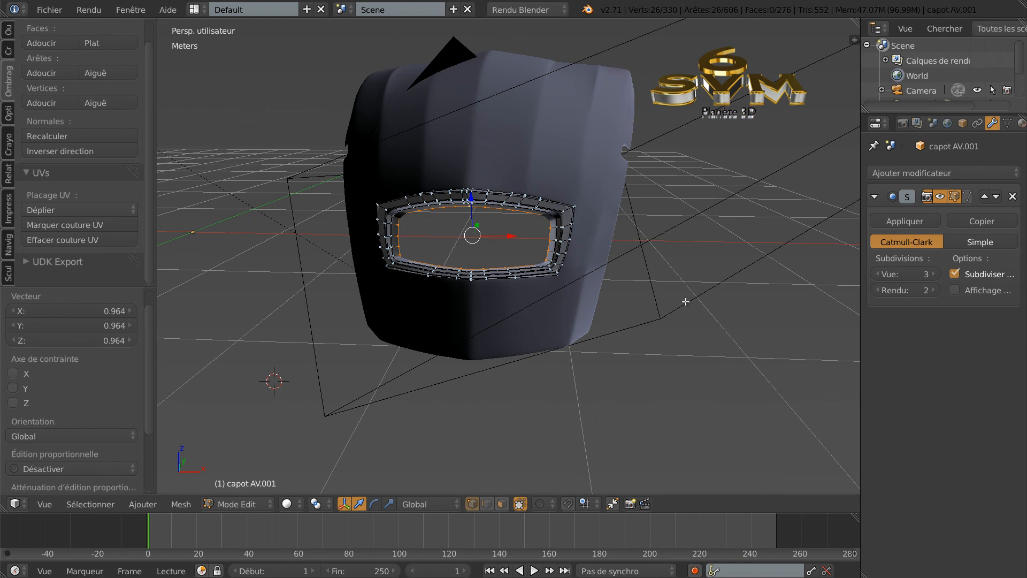
key(F12)
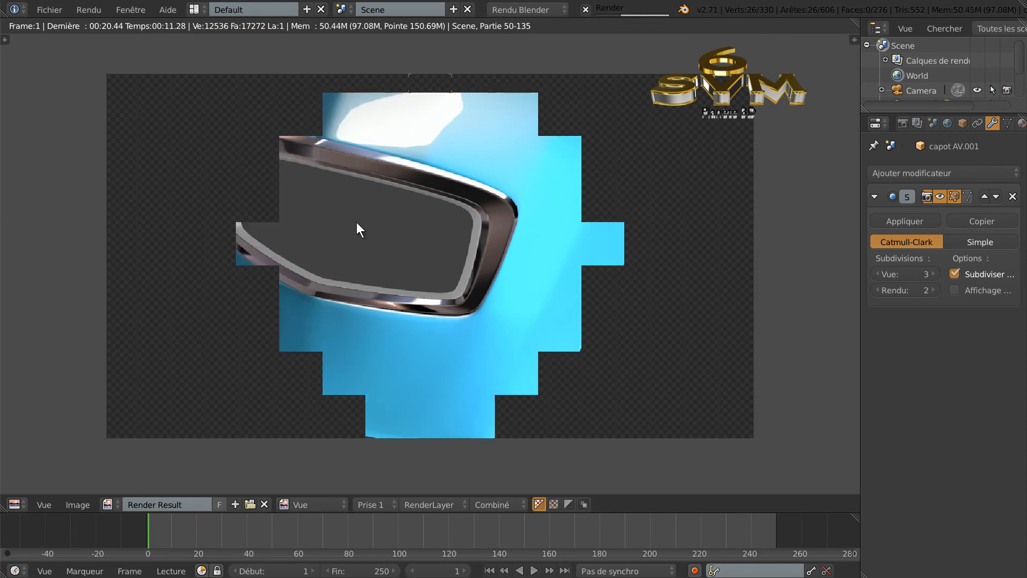
scroll(346, 234, up, 1)
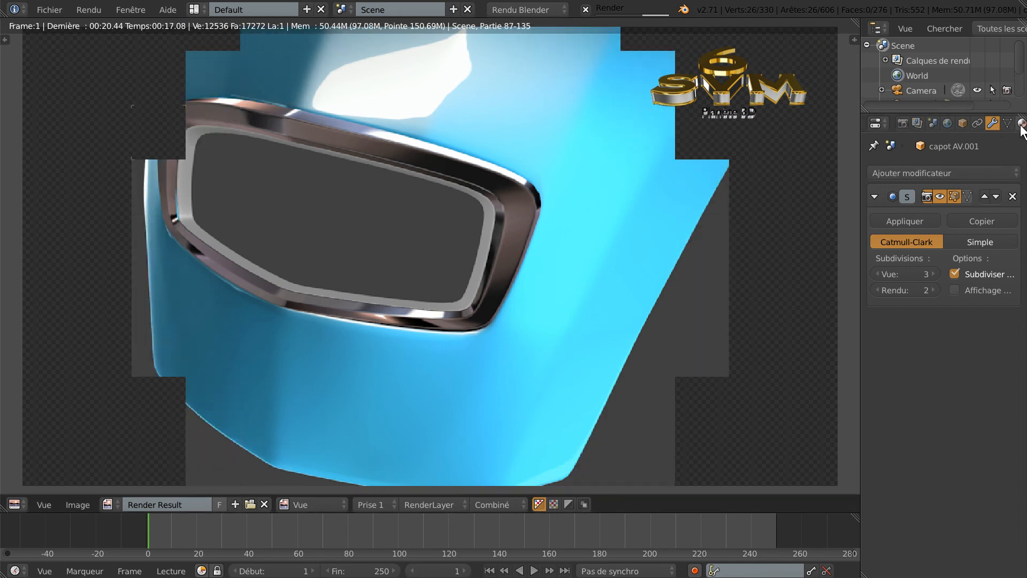
scroll(1022, 130, down, 1)
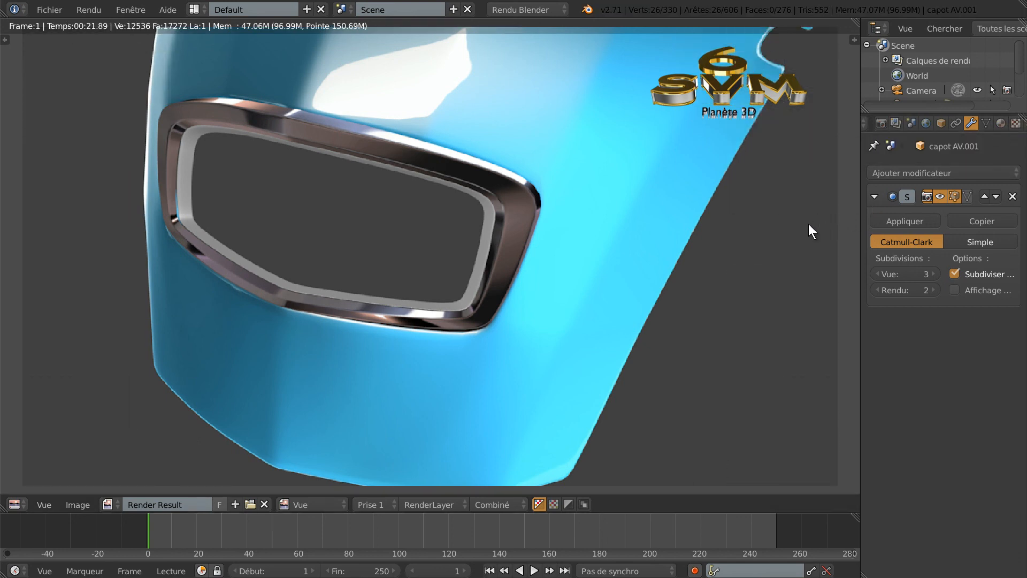
key(Escape)
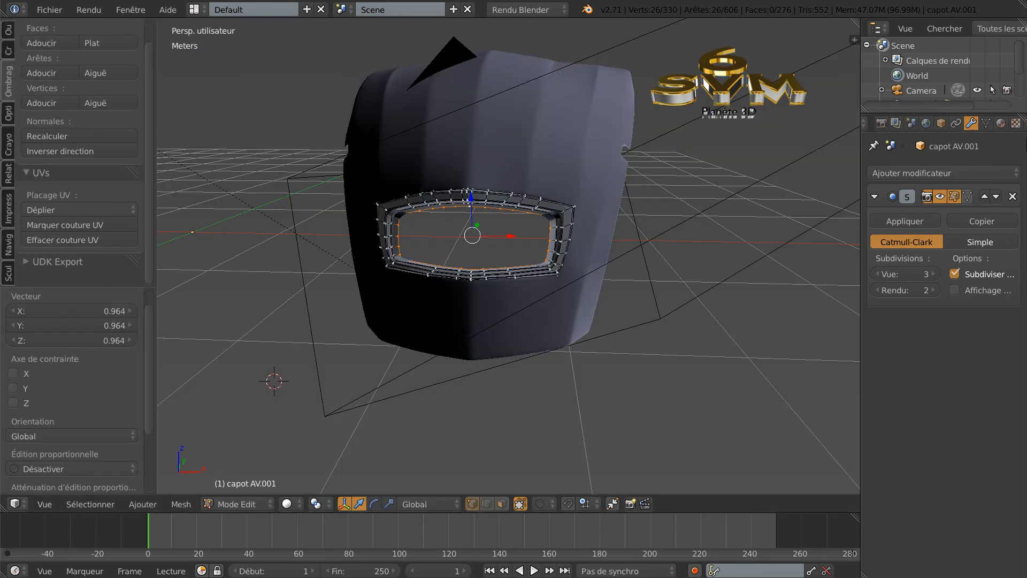
Examine the grille frame's chrome material and its chrome.png texture settings, including the image, reflection mapping and influence
right_click(570, 223)
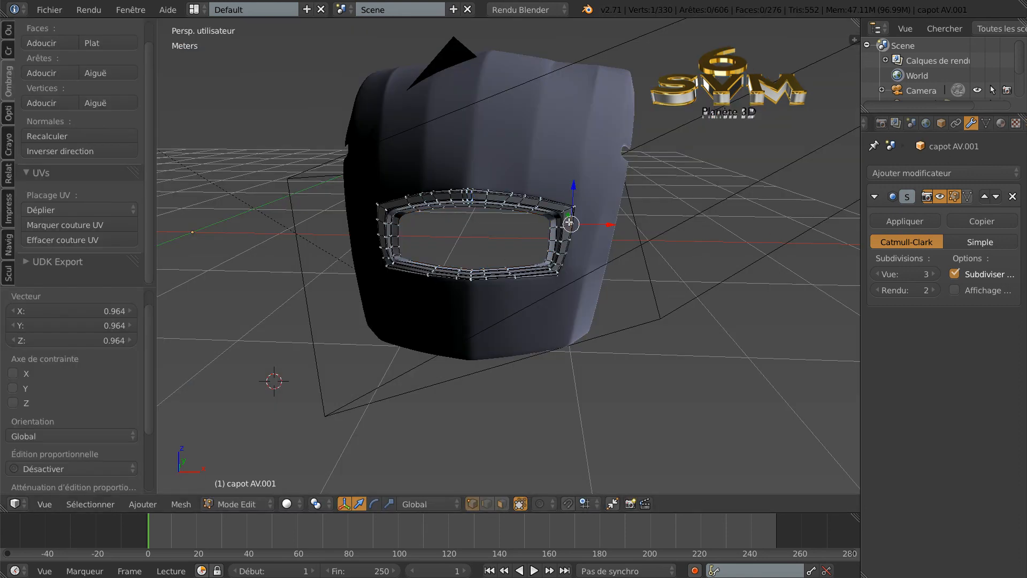
click(1001, 122)
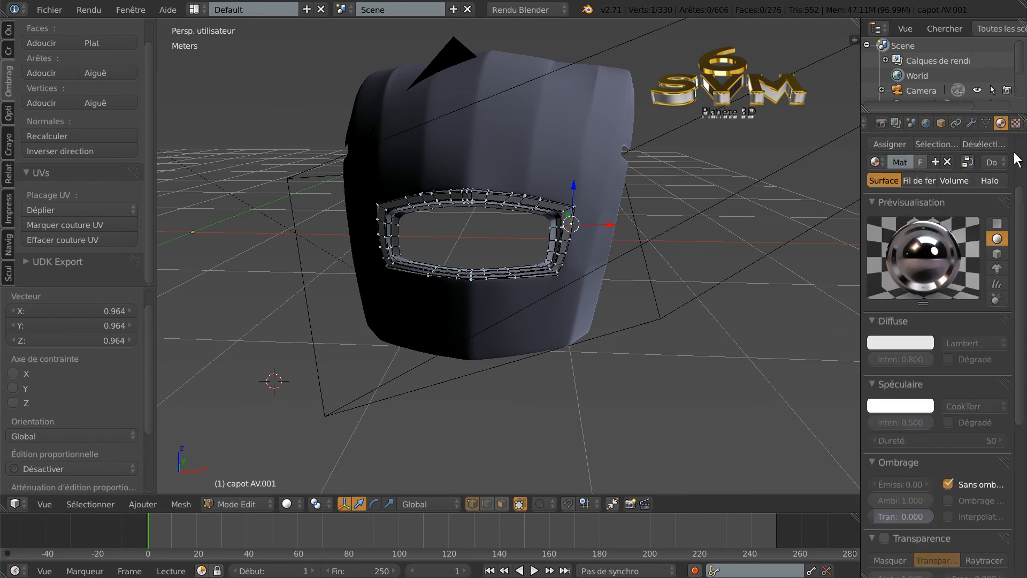
click(1016, 123)
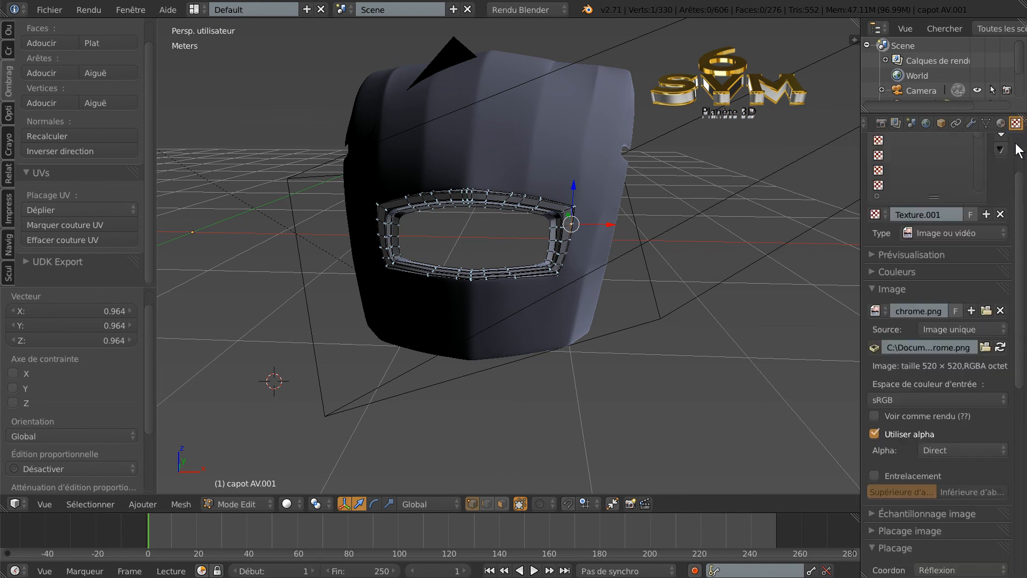
scroll(1022, 289, down, 3)
scroll(1022, 289, down, 6)
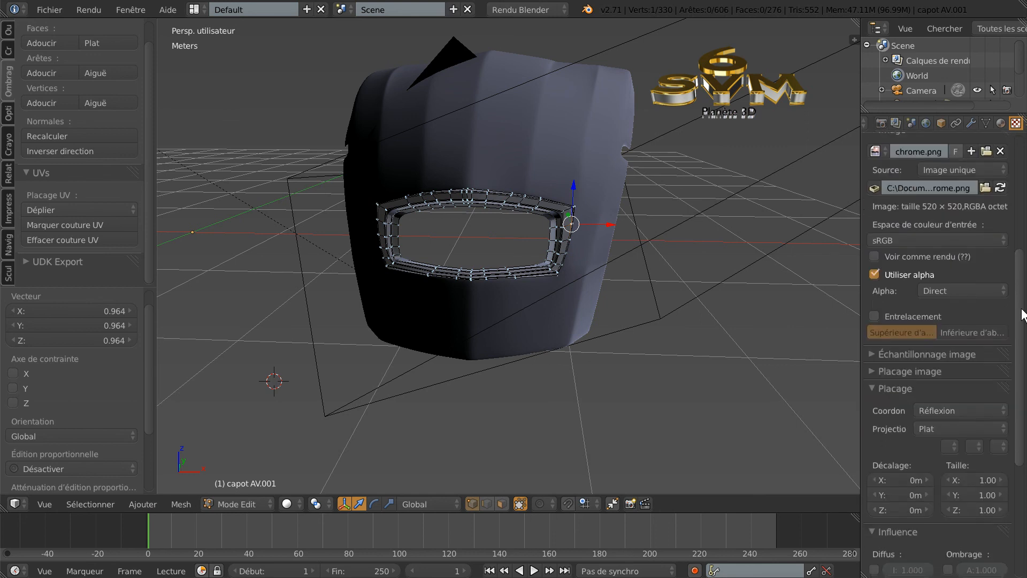
scroll(1021, 308, up, 12)
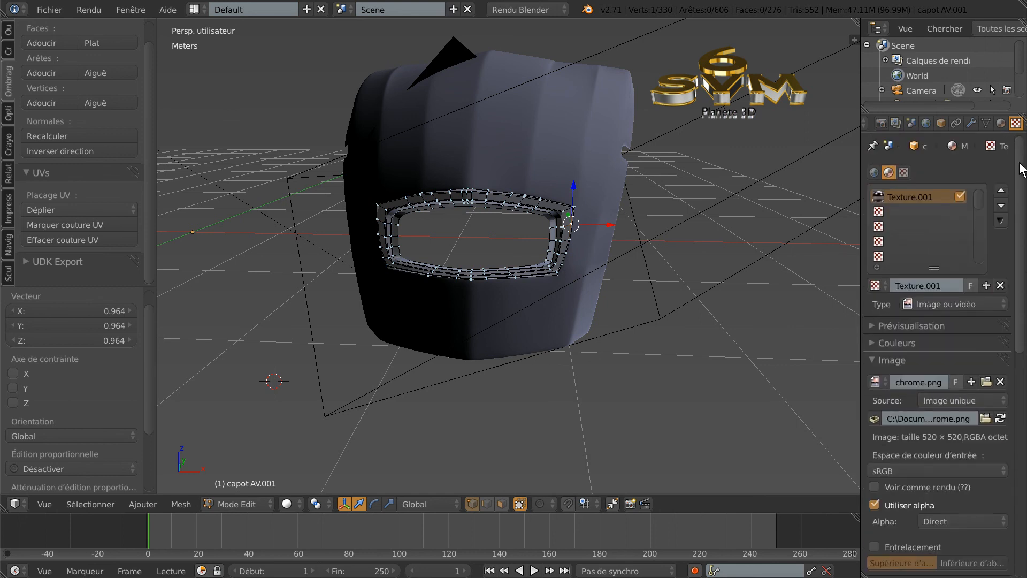
click(1000, 123)
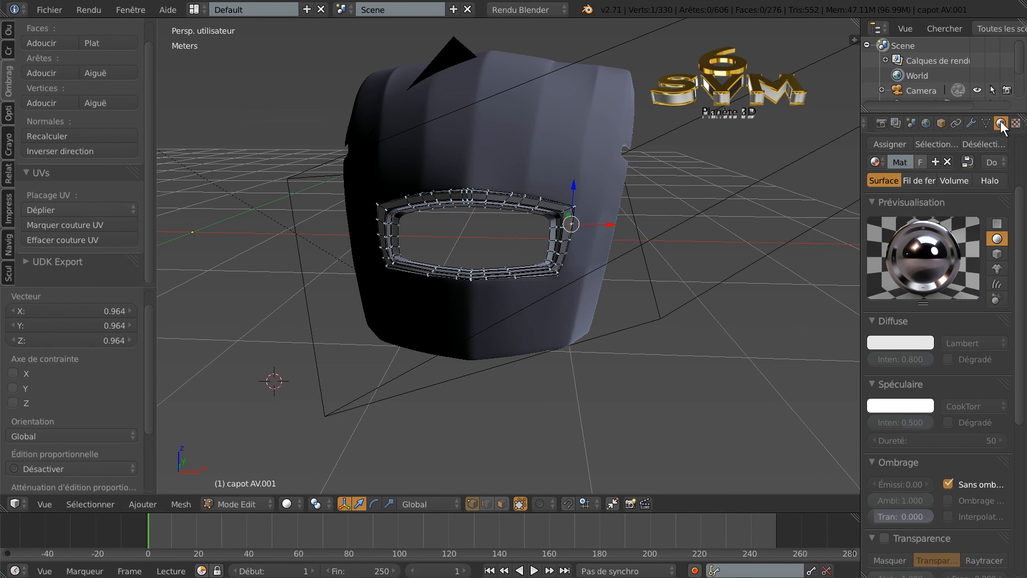
click(1016, 123)
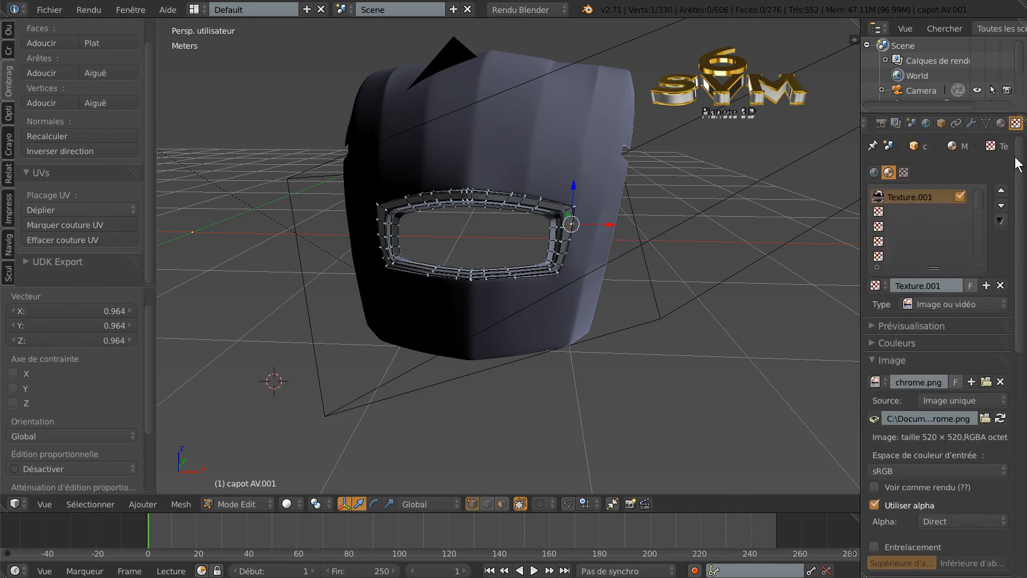
click(1001, 123)
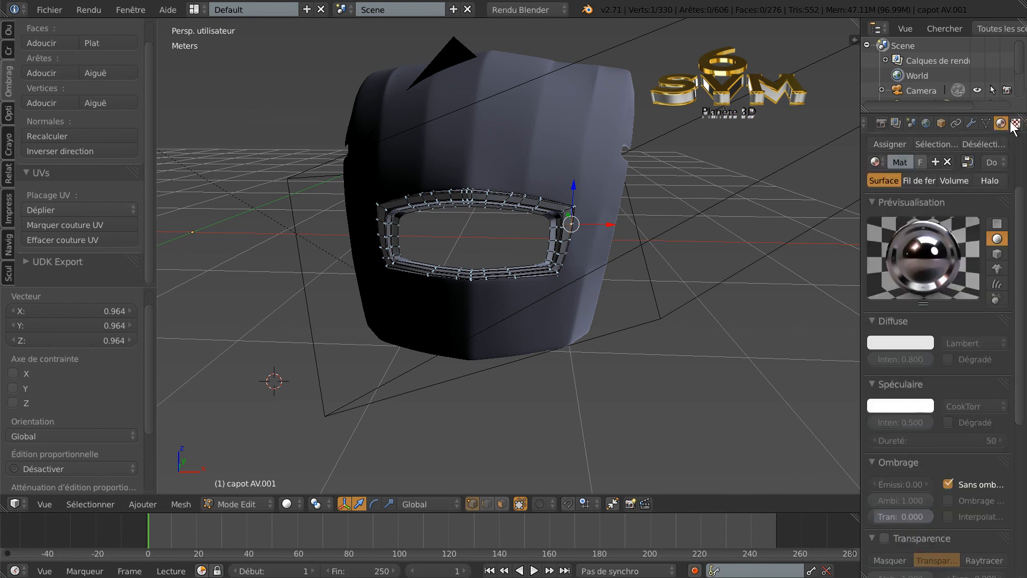
click(1012, 126)
scroll(1020, 265, down, 5)
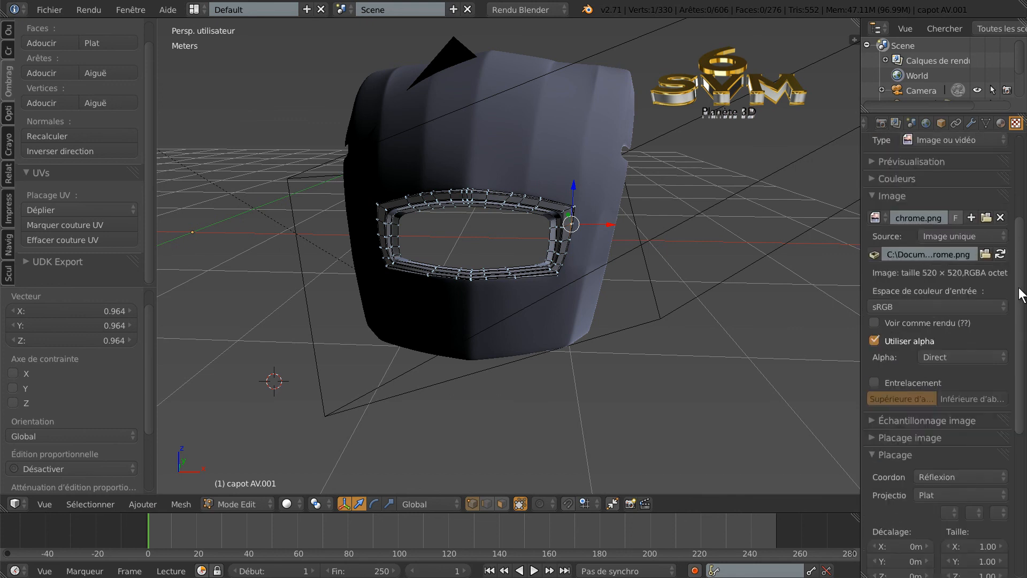
mouse_move(1020, 294)
mouse_down()
mouse_move(1018, 321)
mouse_move(1015, 305)
mouse_up()
Render the scene through the camera and examine the chrome and grey frames on the blue bonnet
middle_drag(722, 310, 641, 310)
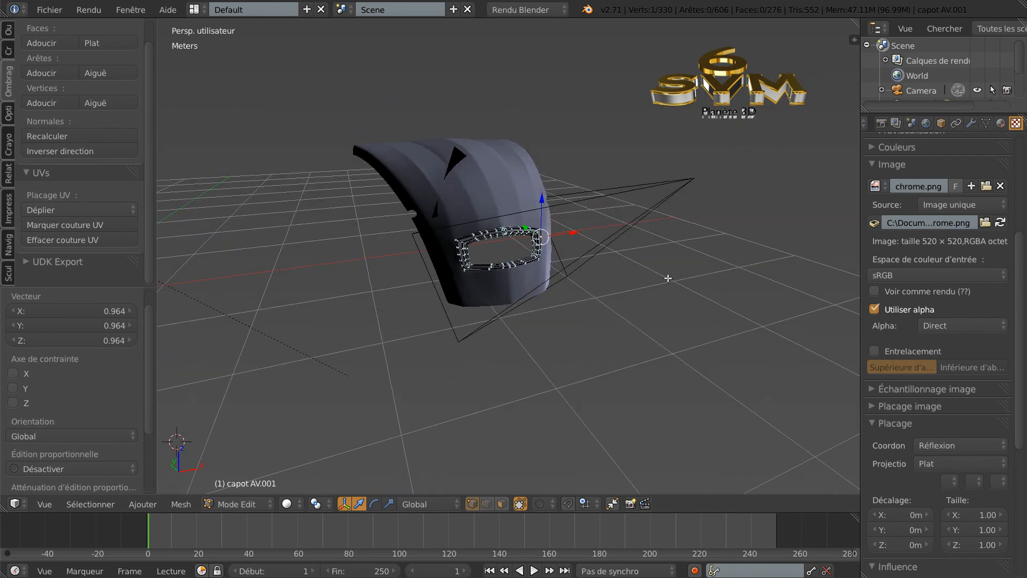
key(KP_0)
key(F12)
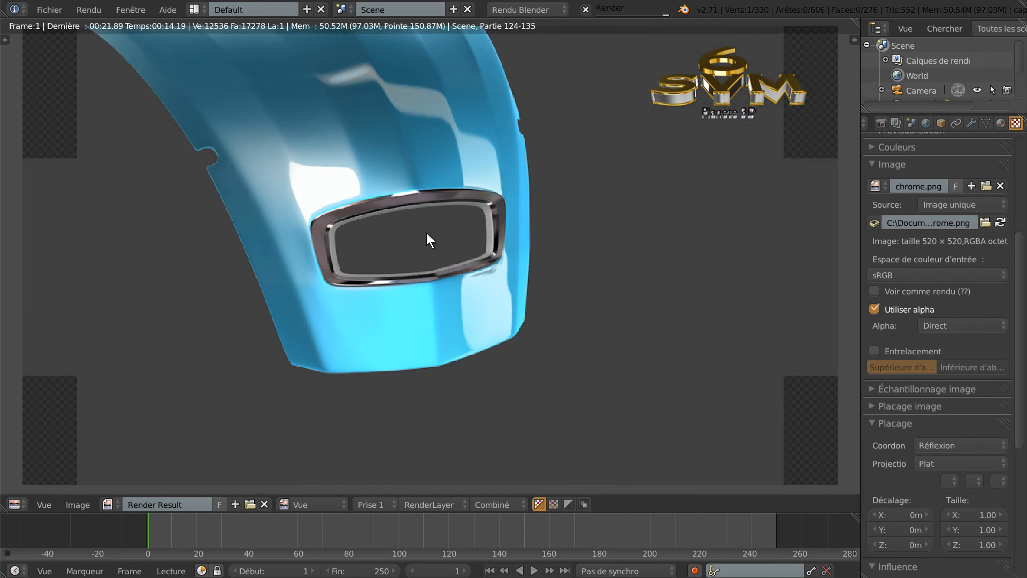
scroll(431, 222, down, 2)
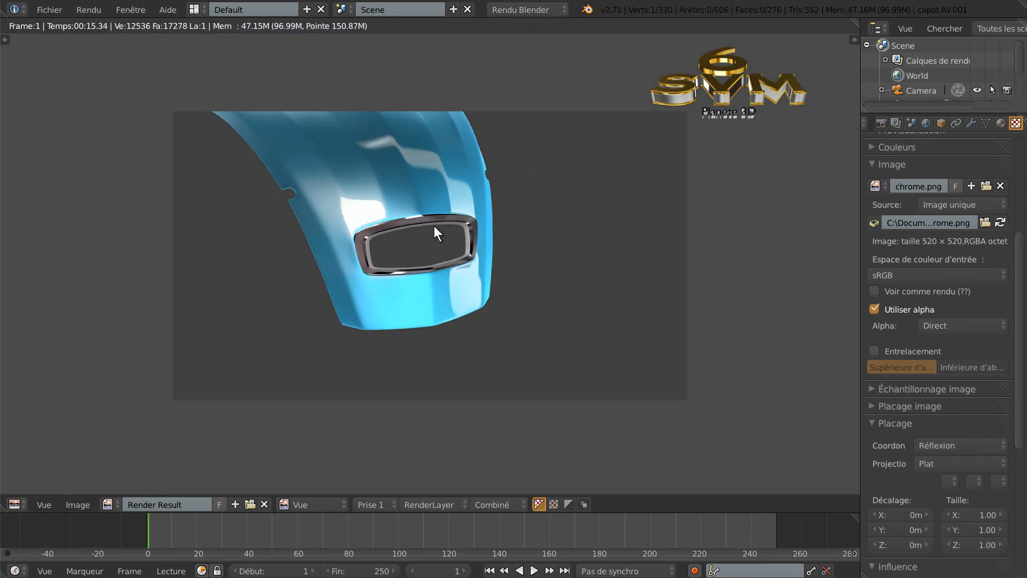
key(Escape)
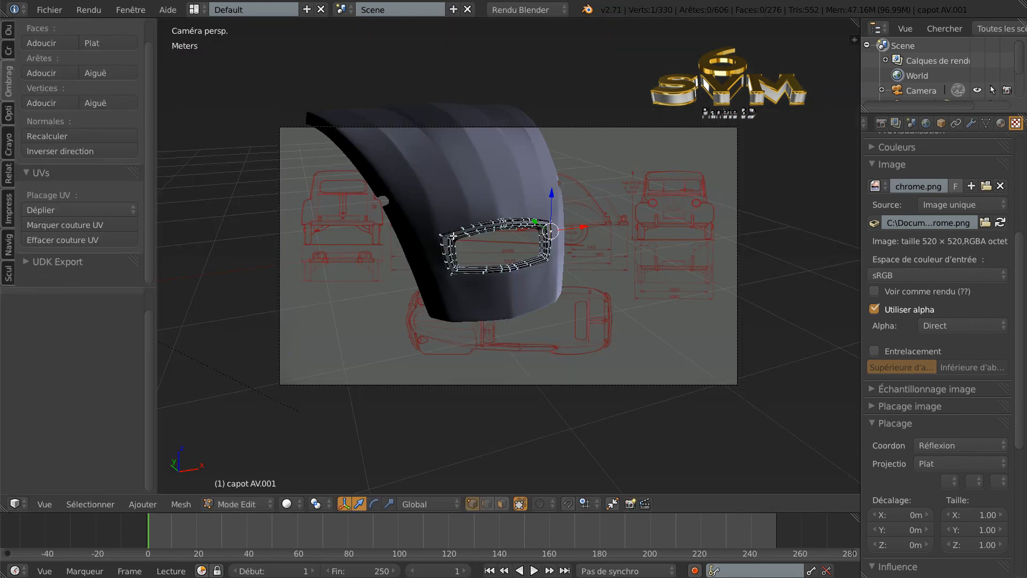
Compare the grille frame's shape with the green 2CV photo in XnView and the photo of the detached grille
middle_drag(481, 238, 551, 241)
scroll(551, 242, up, 6)
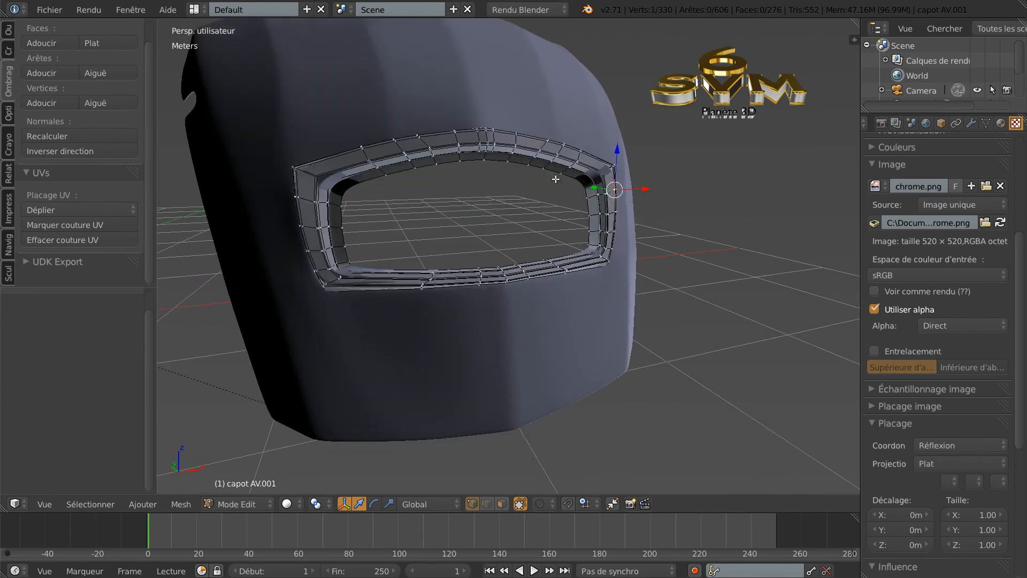
middle_drag(542, 198, 525, 194)
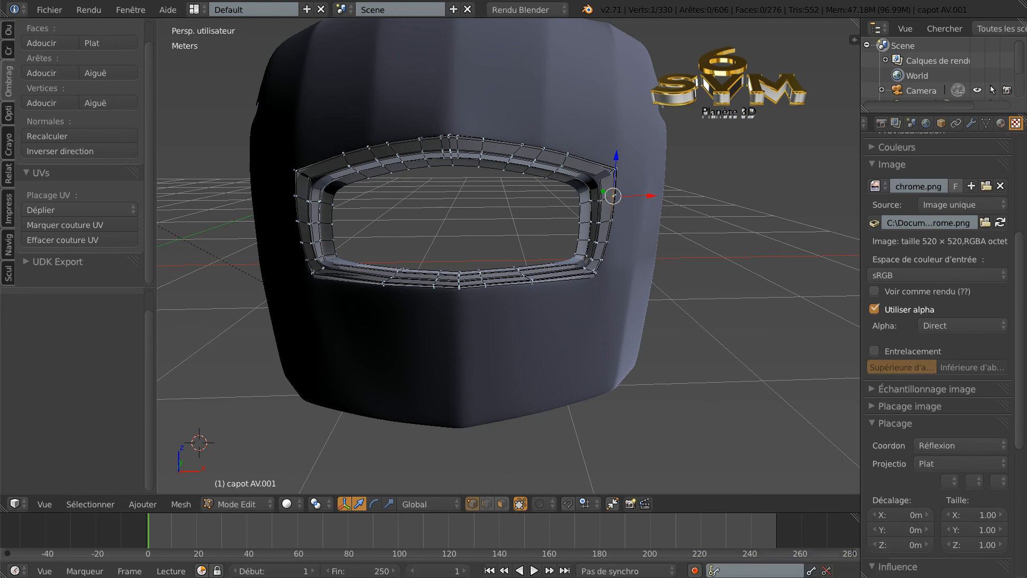
click(782, 577)
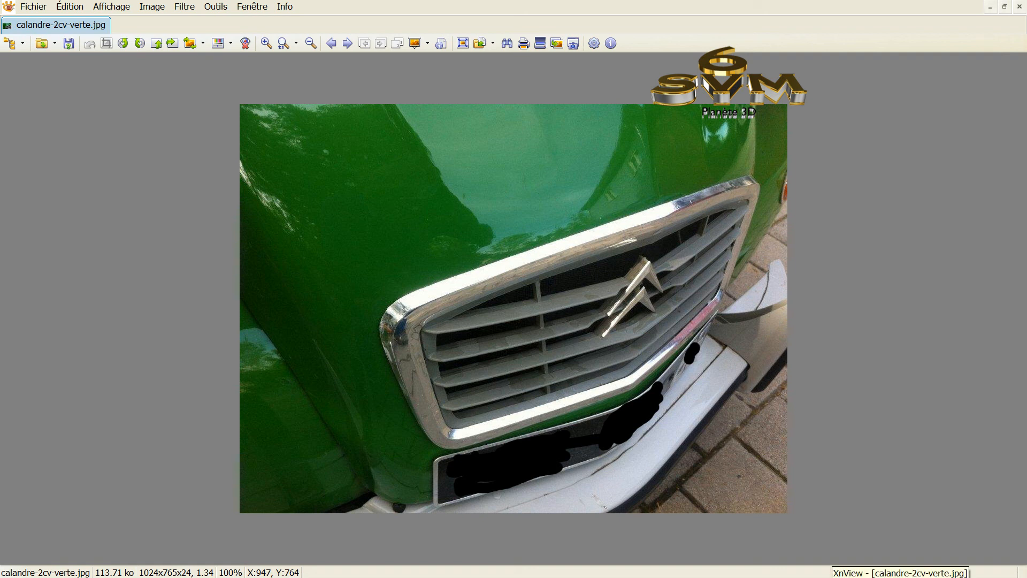
click(626, 571)
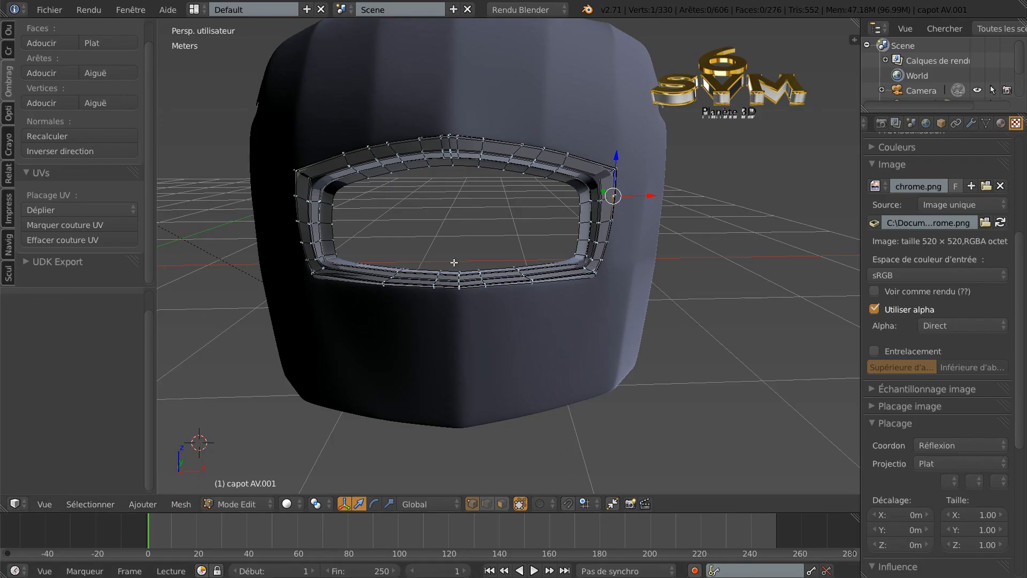
scroll(445, 186, up, 1)
middle_drag(465, 180, 511, 191)
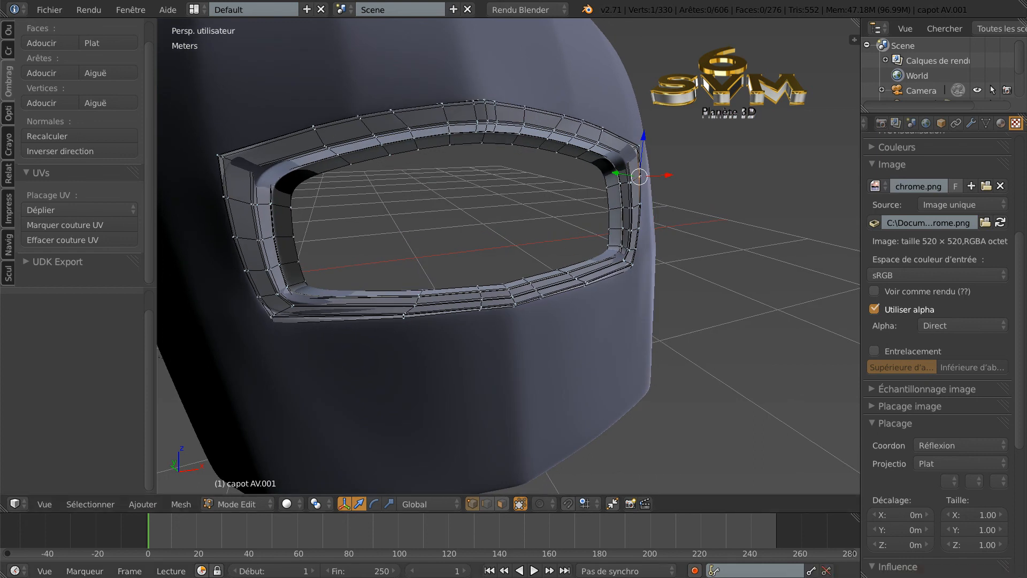
click(903, 577)
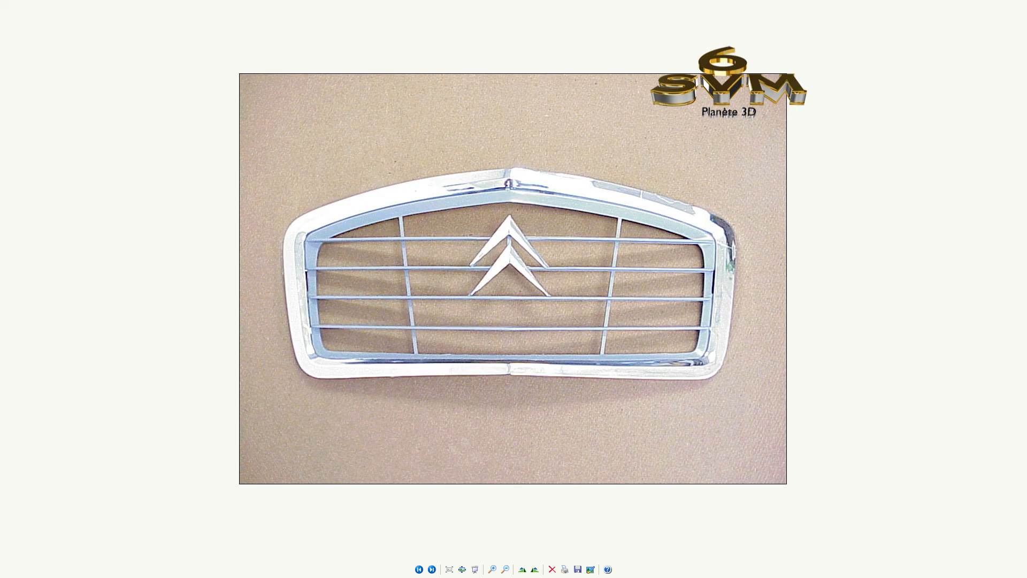
click(904, 577)
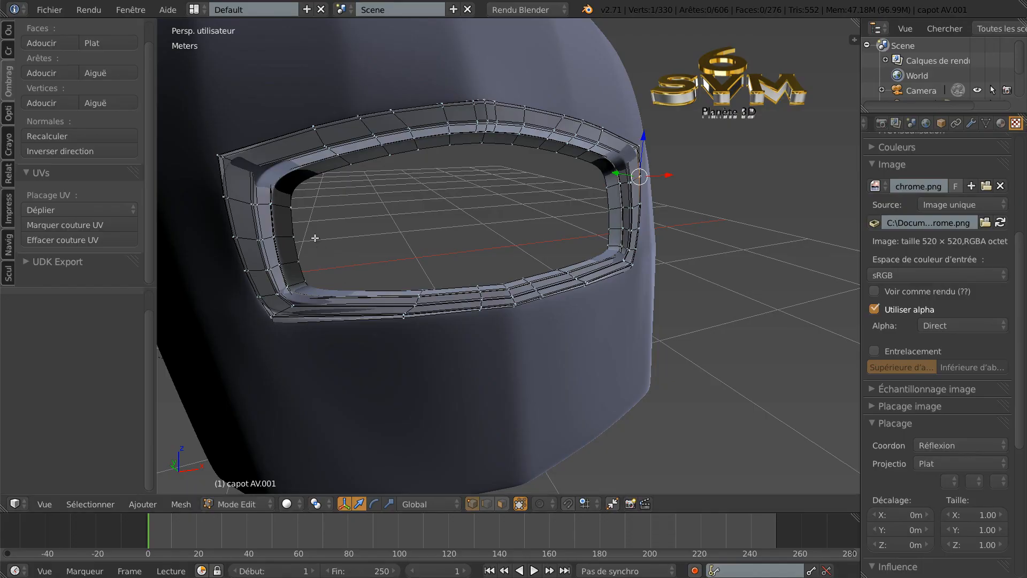
Set the grille frame's Subdivision Surface view level to 0
middle_drag(455, 161, 491, 163)
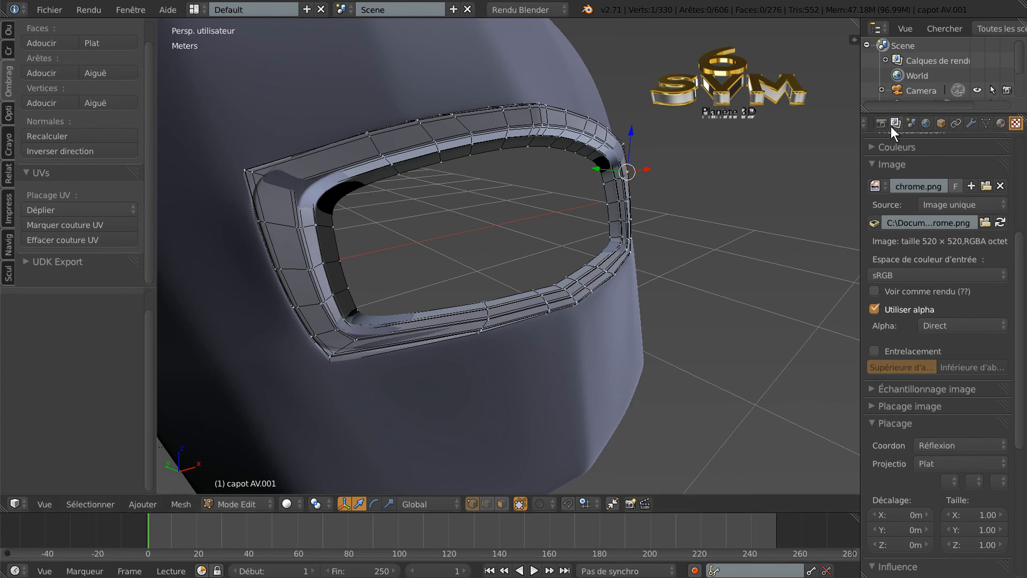
drag(1021, 289, 1022, 173)
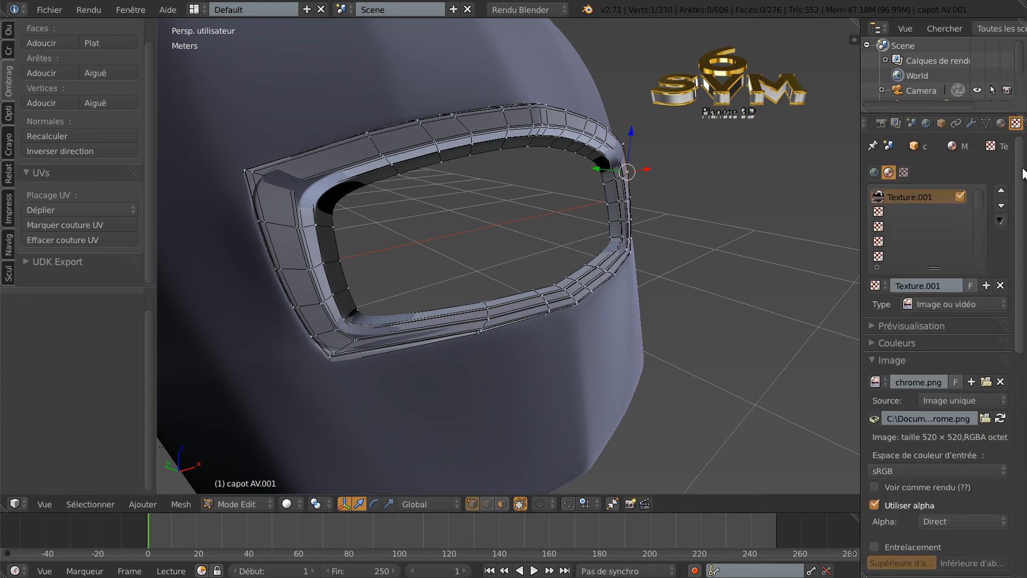
click(971, 123)
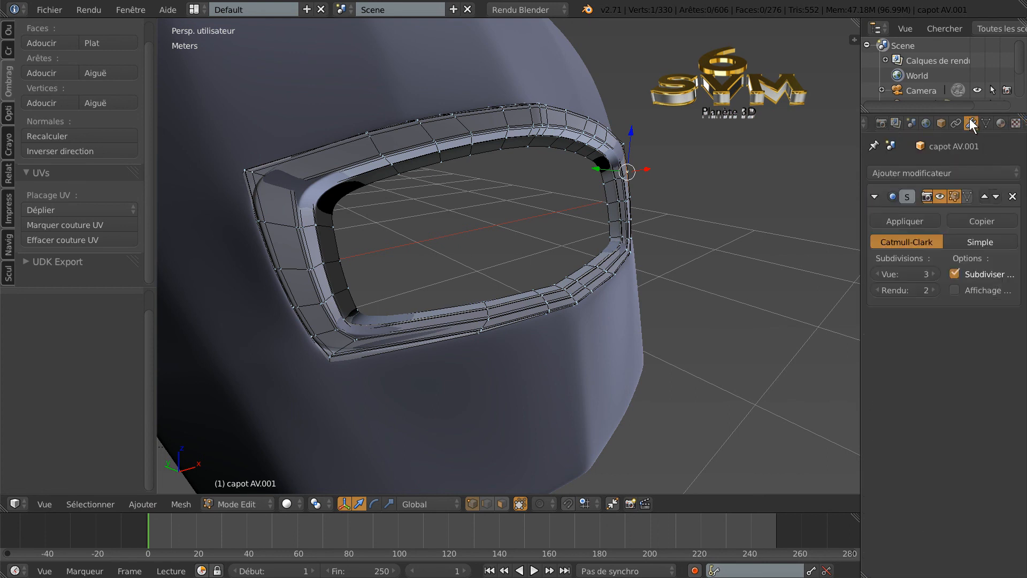
click(876, 273)
click(876, 274)
click(876, 273)
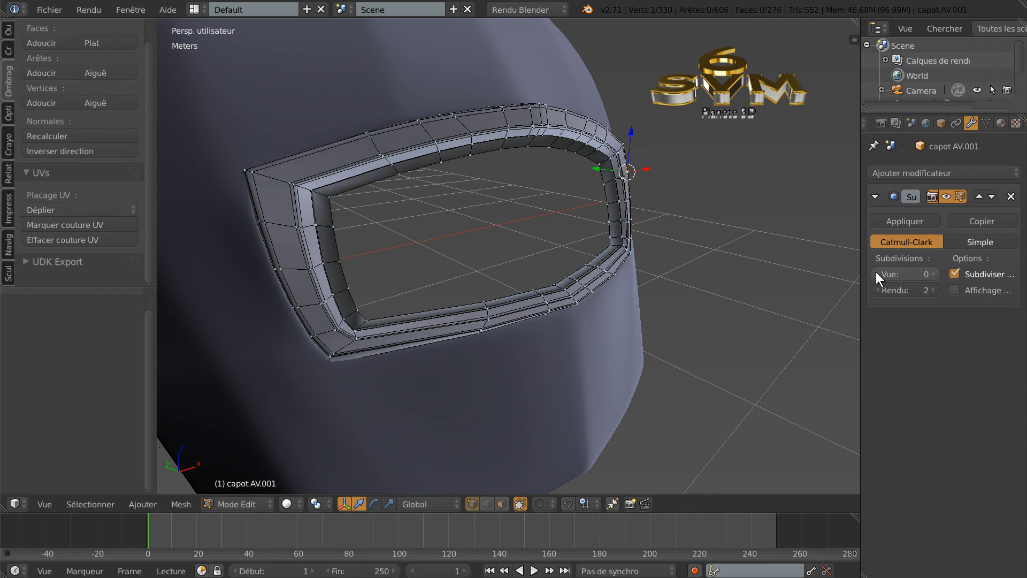
Select only the vertices along the upper inner edge of the chrome frame, raise them slightly along Z and return to Object Mode
middle_drag(372, 218, 267, 165)
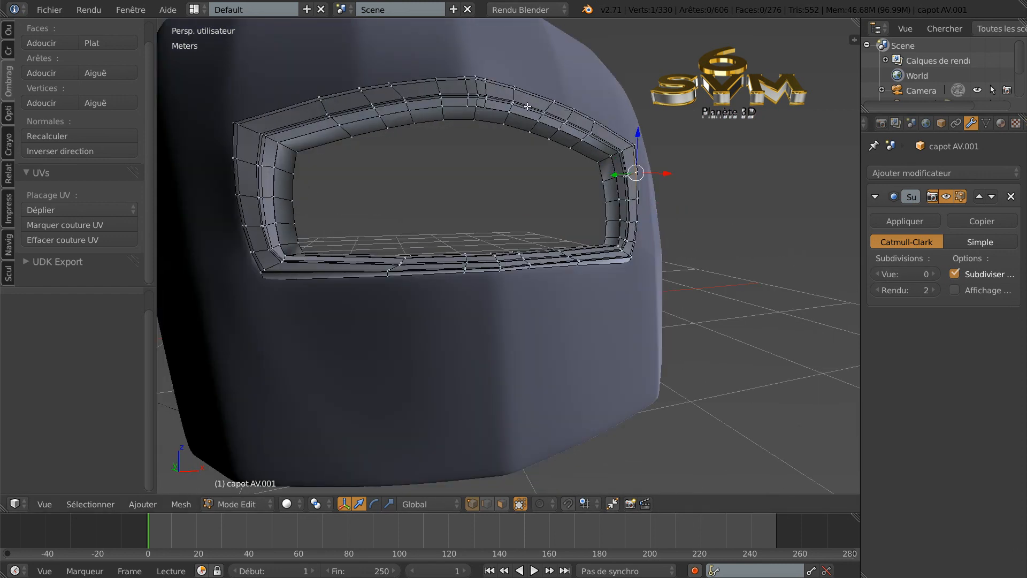
middle_drag(605, 158, 580, 197)
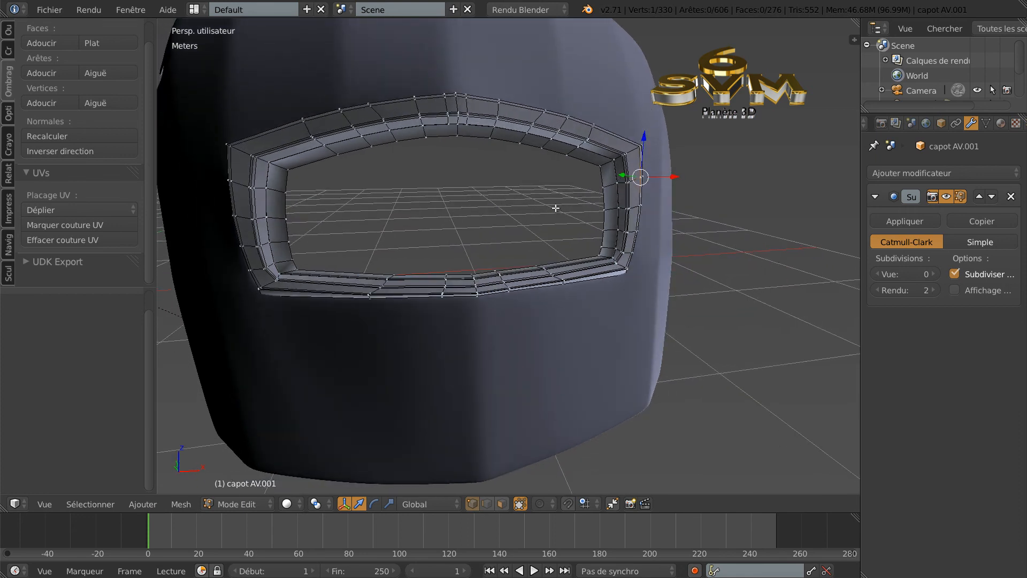
key(shift+q)
key(a)
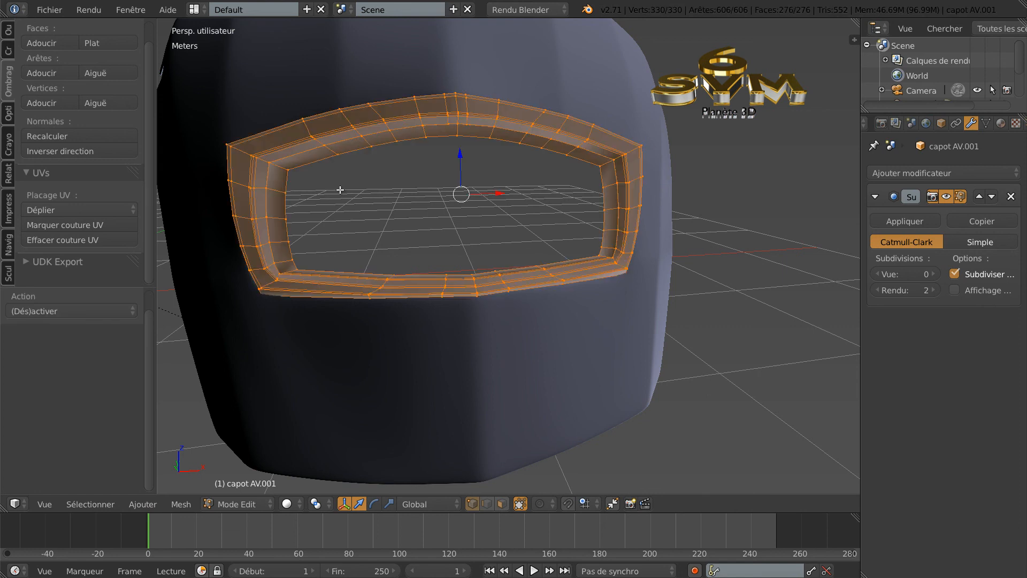
key(z)
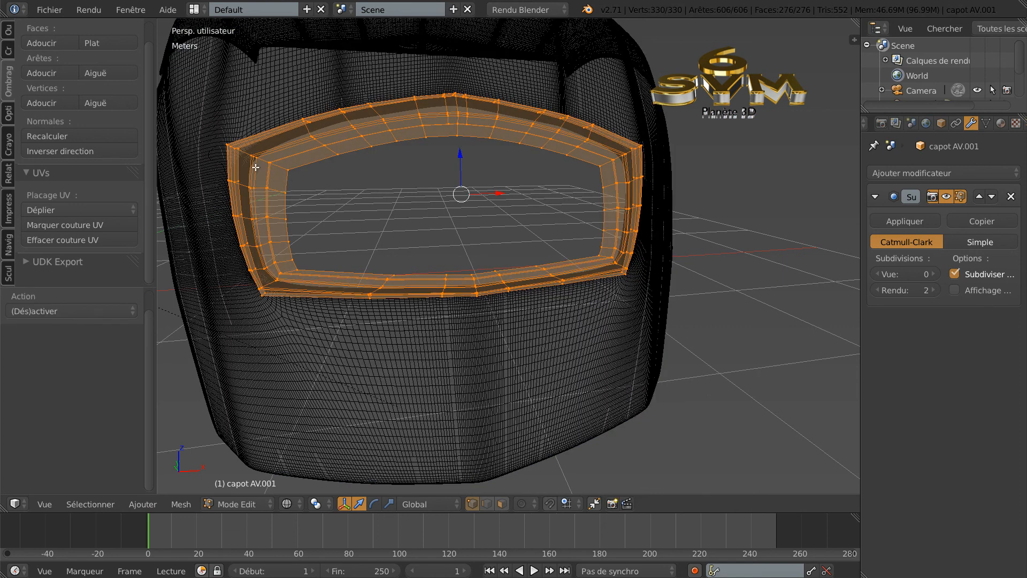
key(x)
key(a)
key(c)
click(254, 157)
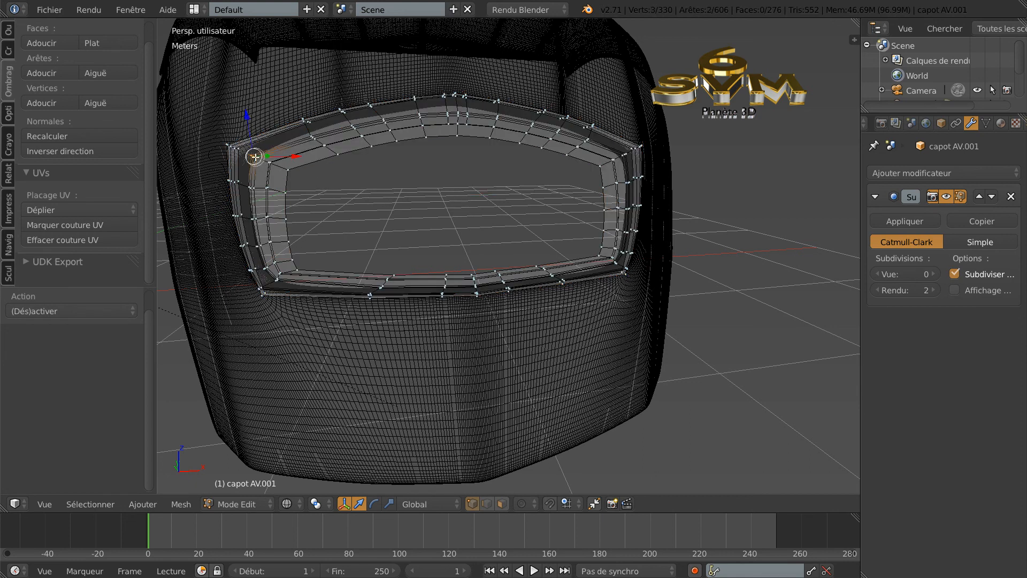
ctrl+right_click(352, 127)
ctrl+right_click(384, 122)
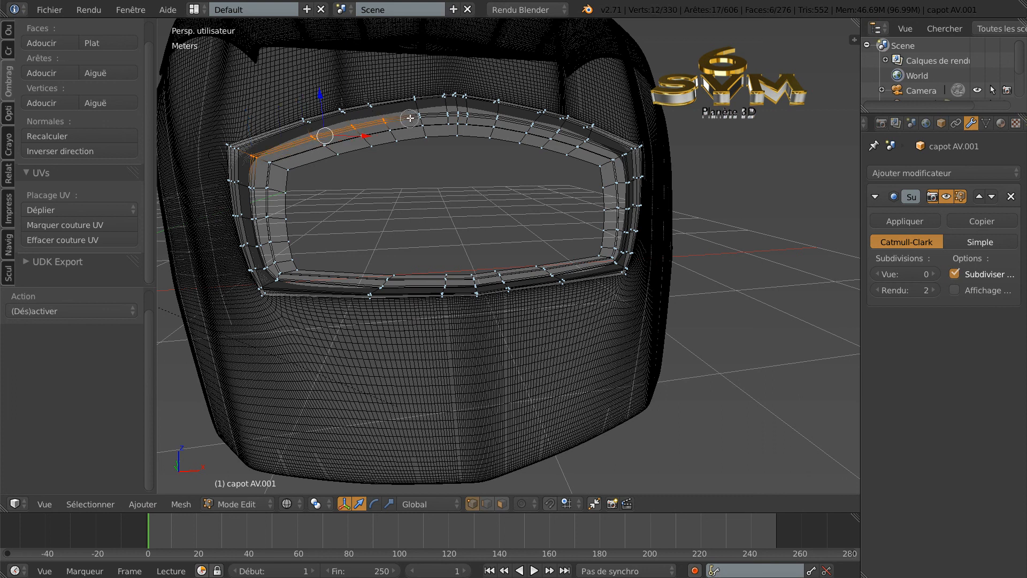
ctrl+right_click(422, 113)
ctrl+right_click(458, 114)
ctrl+right_click(479, 116)
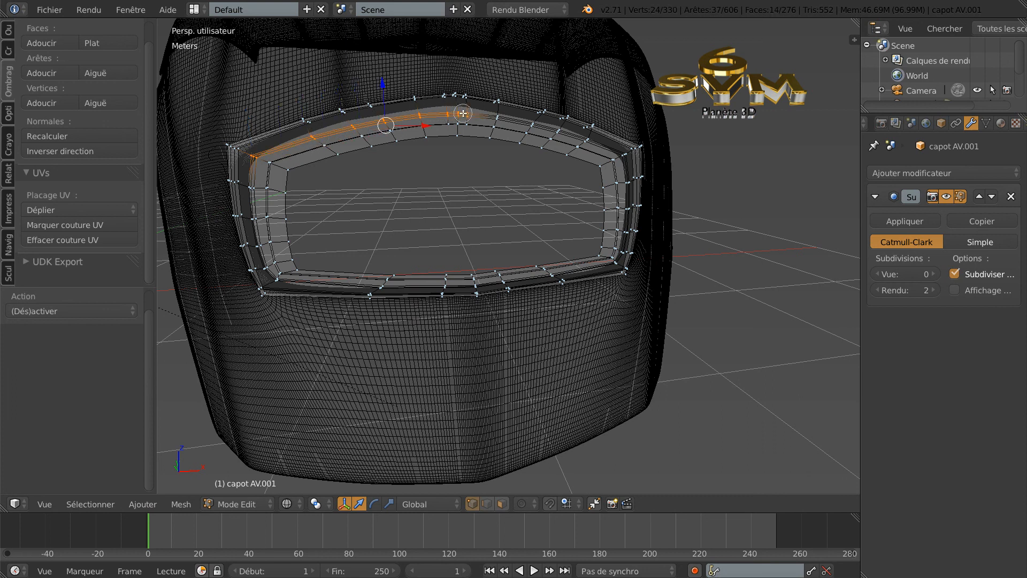
ctrl+right_click(498, 118)
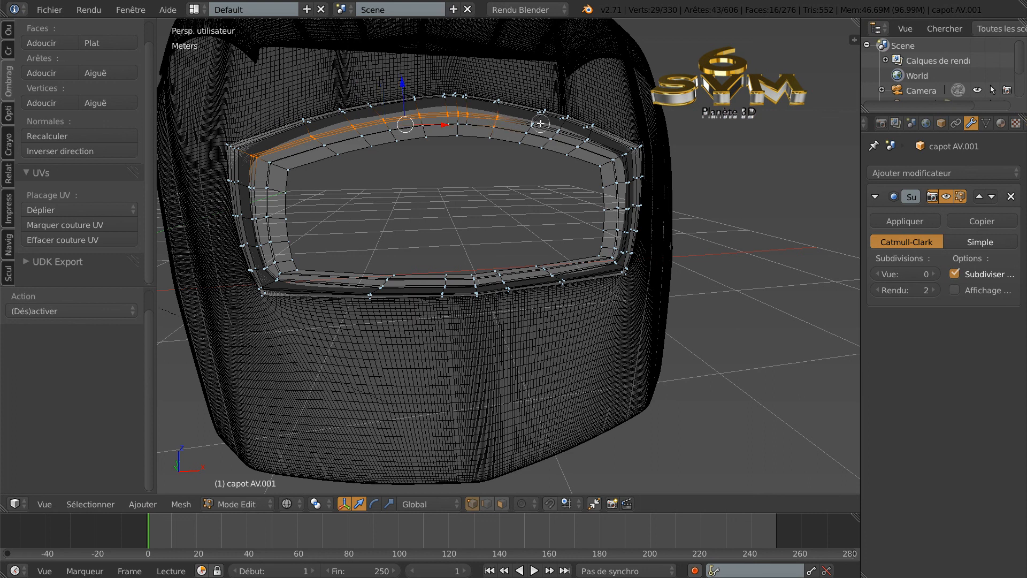
ctrl+right_click(537, 128)
ctrl+right_click(567, 134)
ctrl+right_click(587, 140)
ctrl+right_click(614, 156)
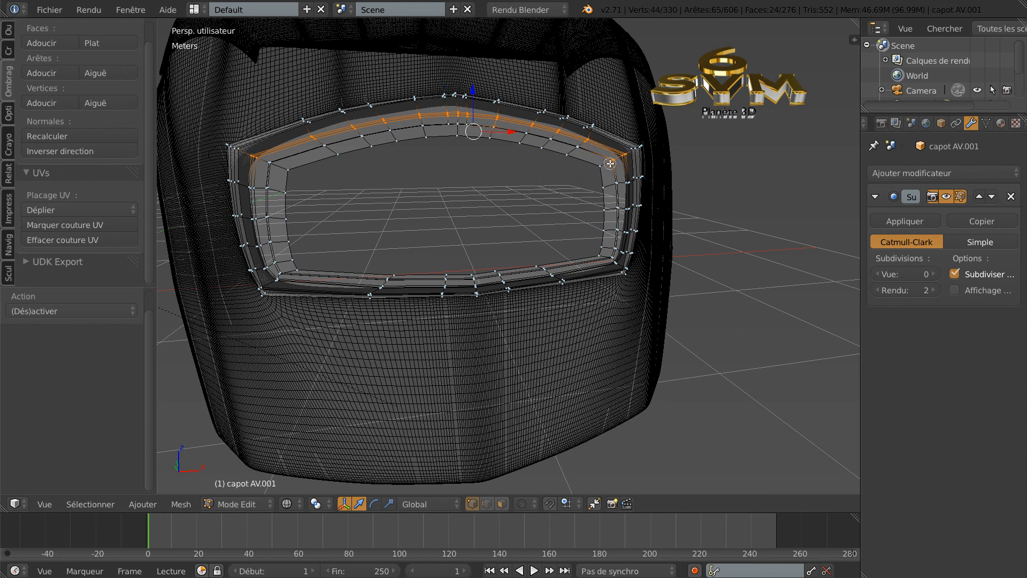
shift+right_click(611, 160)
key(z)
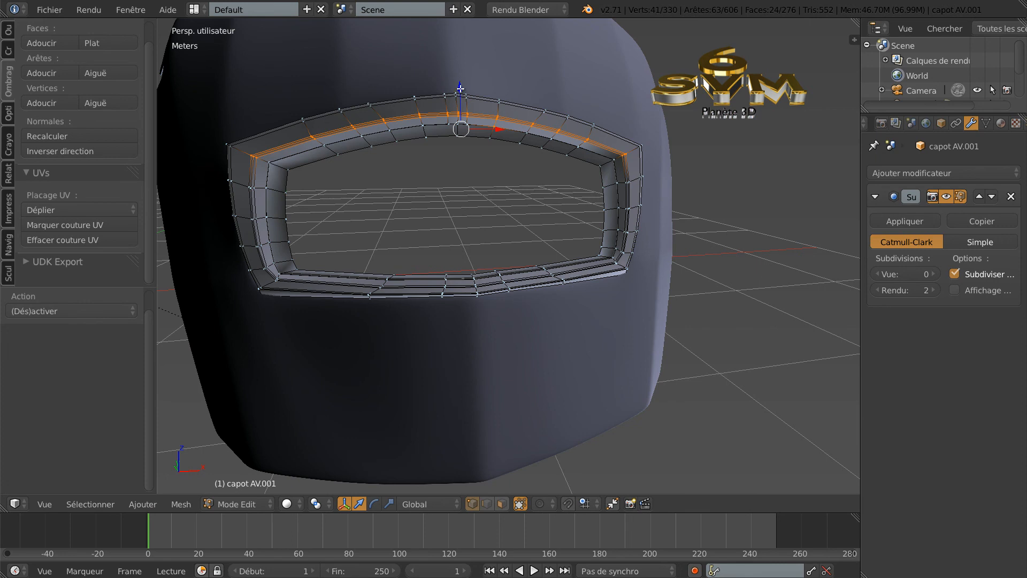
drag(460, 88, 462, 86)
key(Tab)
middle_drag(478, 134, 517, 162)
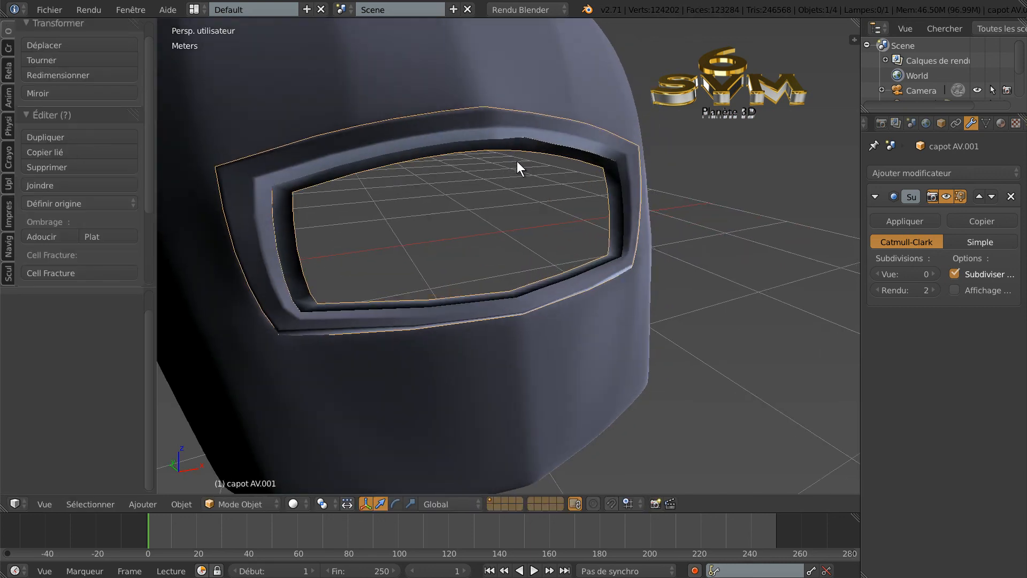
Set the grille frame's Subdivision Surface view level to 3
click(932, 272)
click(932, 272)
click(933, 271)
middle_drag(608, 218, 566, 217)
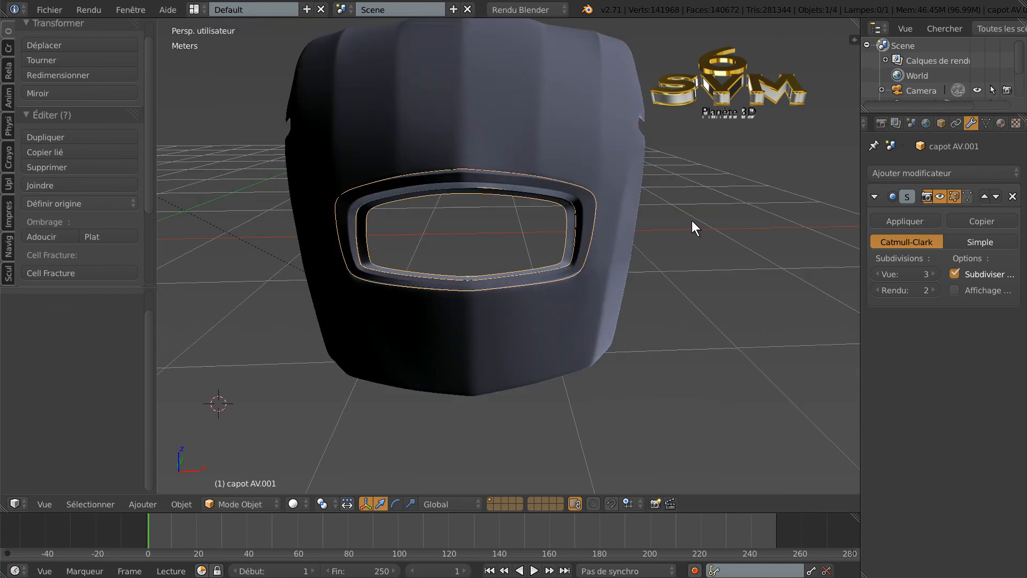
Render the scene from the existing angled camera and examine the reshaped upper edge of the grille frame
key(F12)
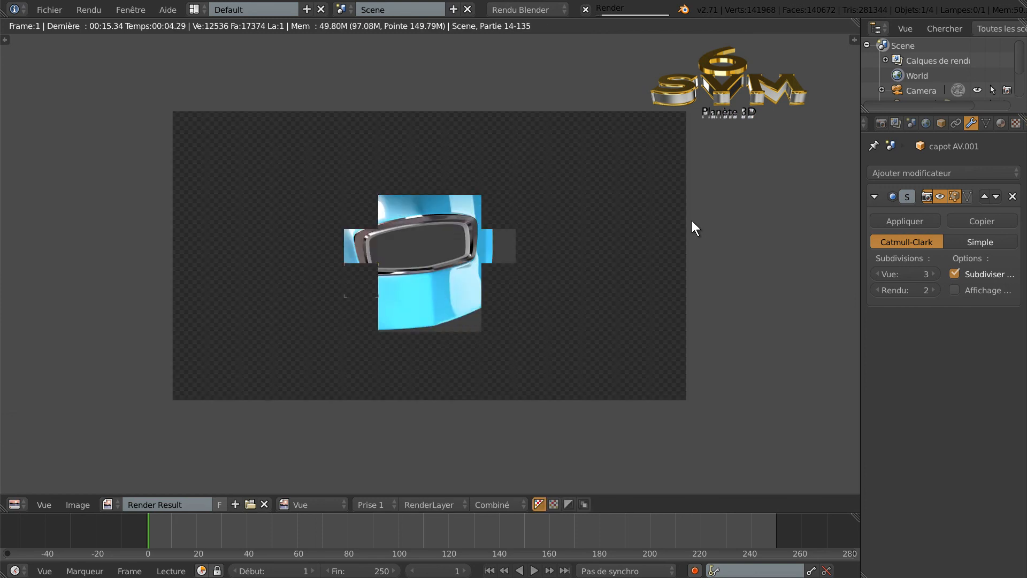
scroll(454, 256, up, 3)
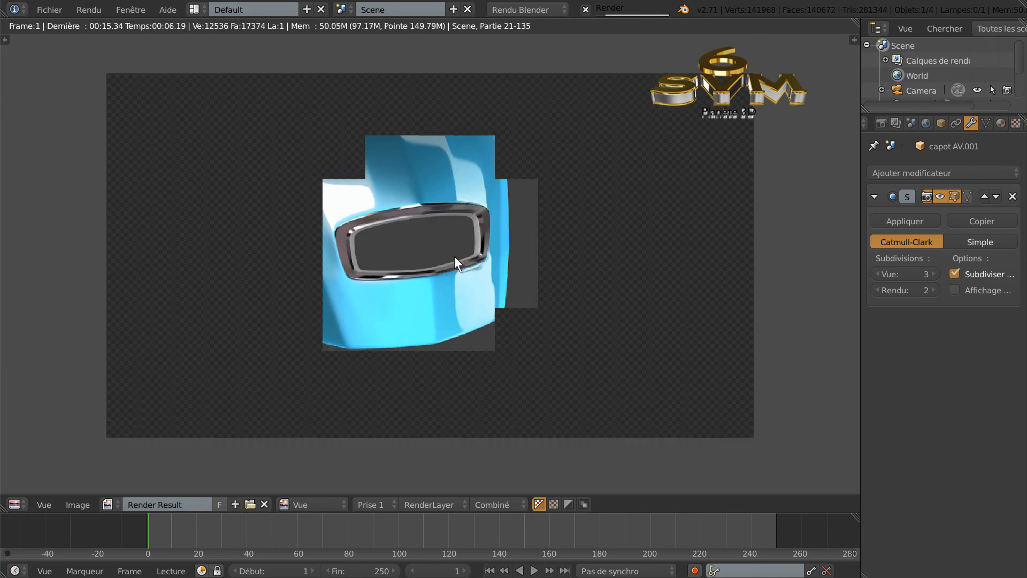
scroll(451, 255, up, 2)
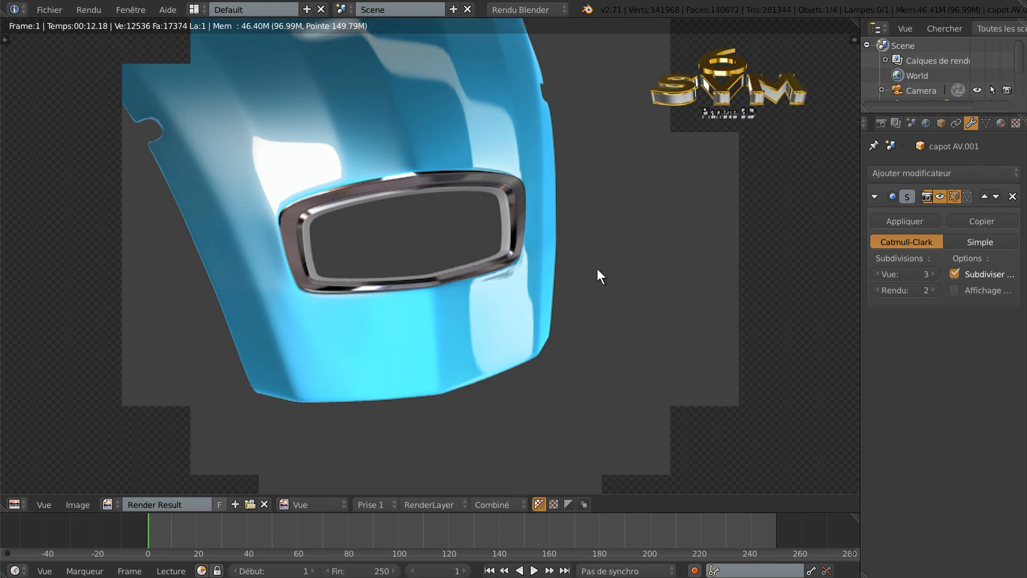
Align the camera to a front view of the bonnet and render the scene to inspect the grille frame head-on
key(Escape)
middle_drag(564, 265, 574, 265)
scroll(574, 265, down, 3)
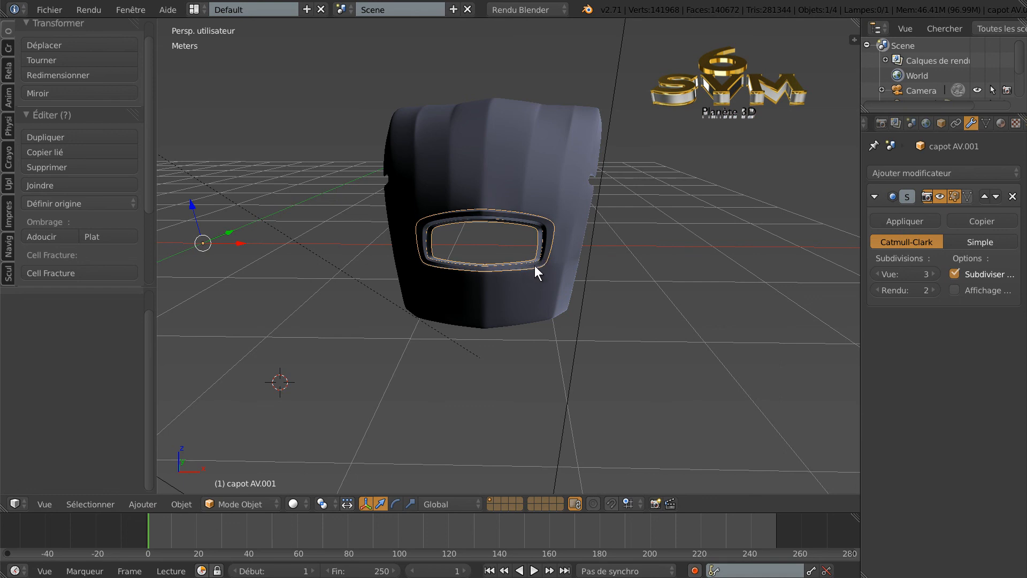
key(KP_0)
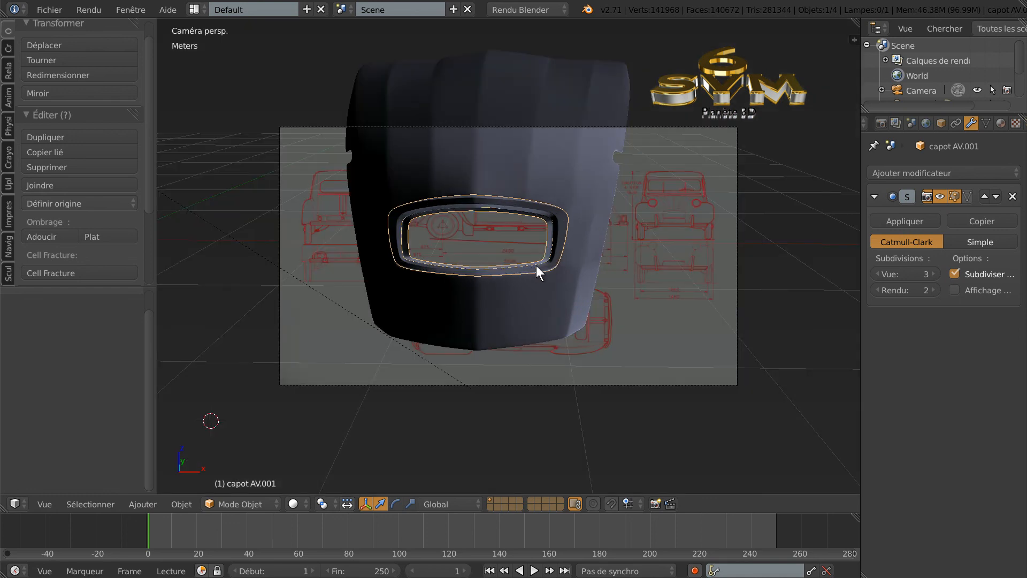
key(F12)
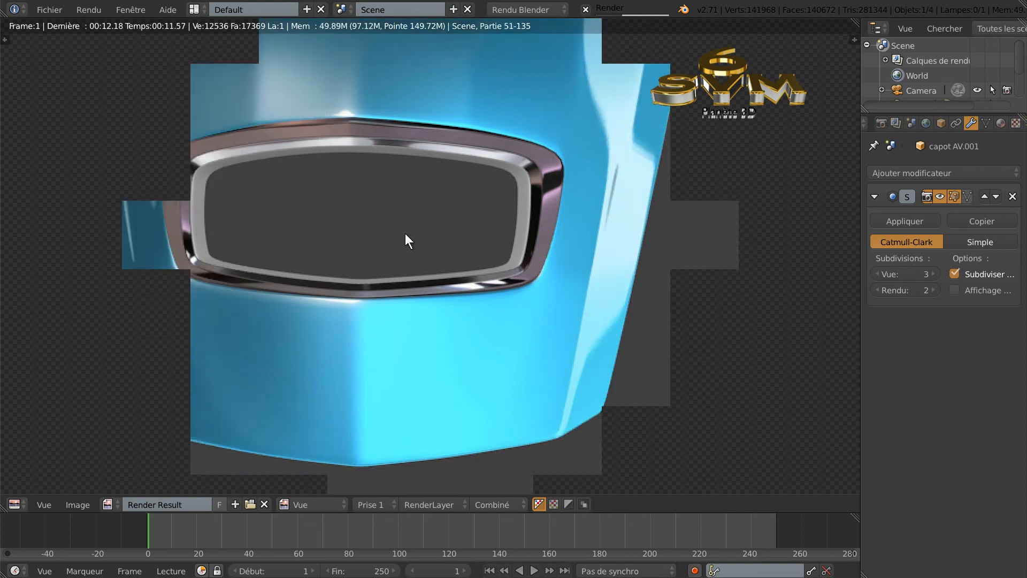
scroll(406, 233, down, 2)
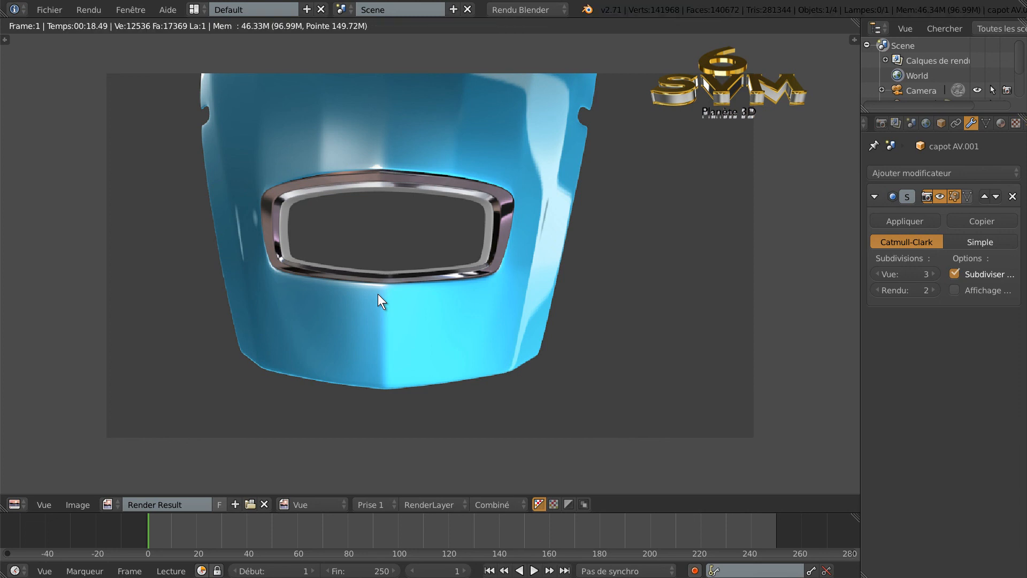
scroll(381, 293, down, 1)
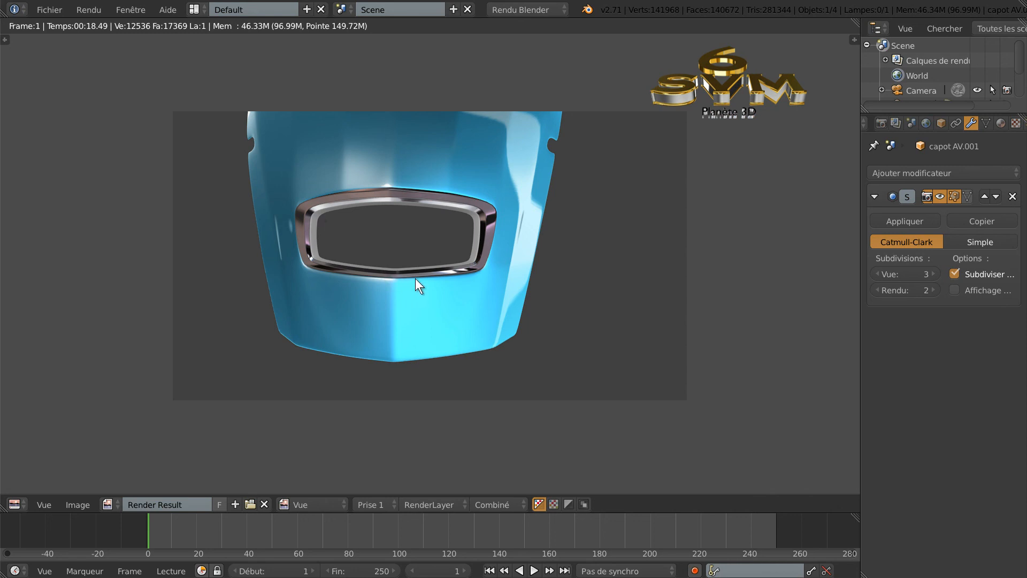
scroll(398, 247, up, 1)
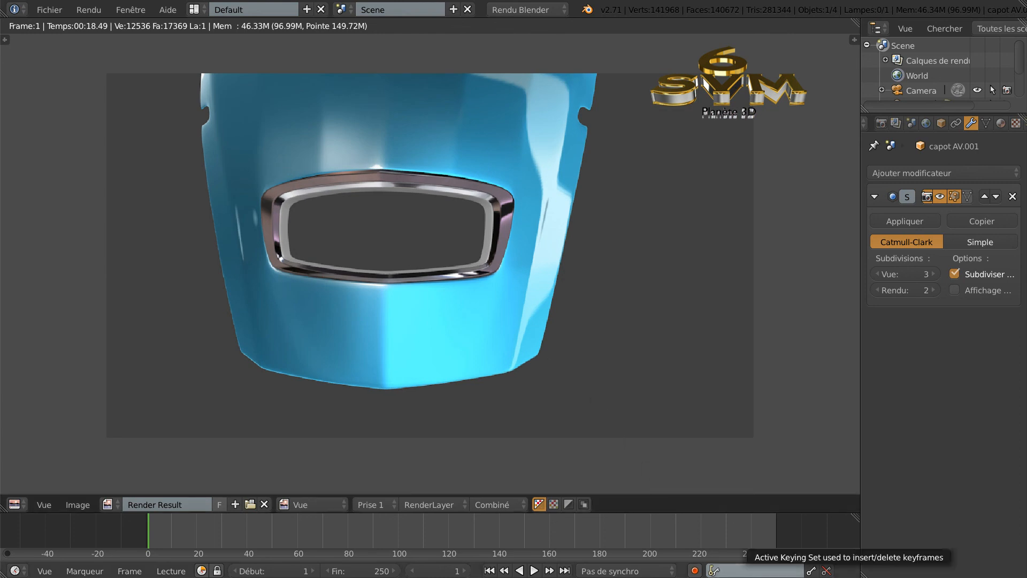
Compare the front render of the grille frame with the detached grille photo and calandre-2cv-verte.jpg in XnView, returning to Blender
click(793, 576)
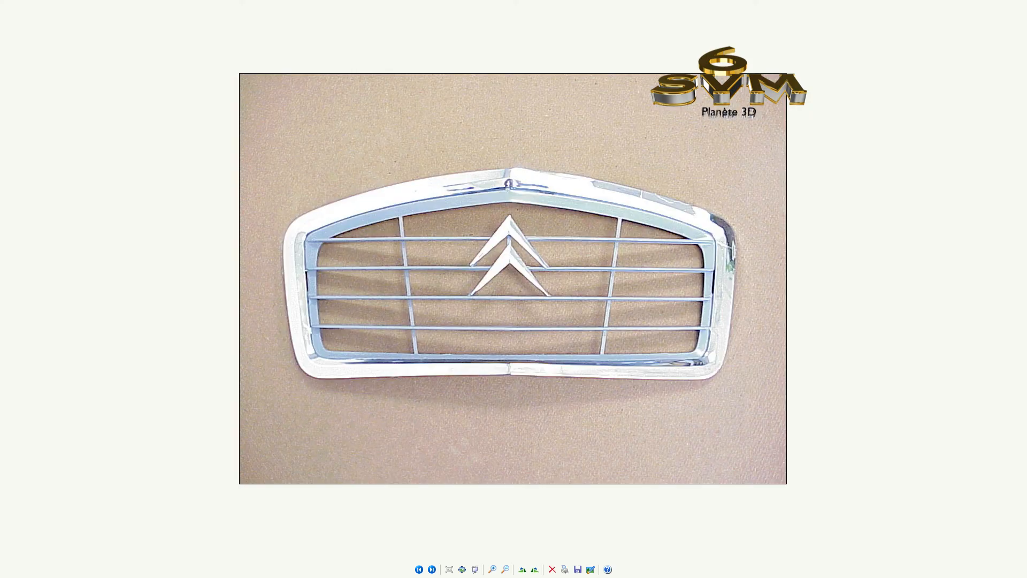
key(alt+Tab)
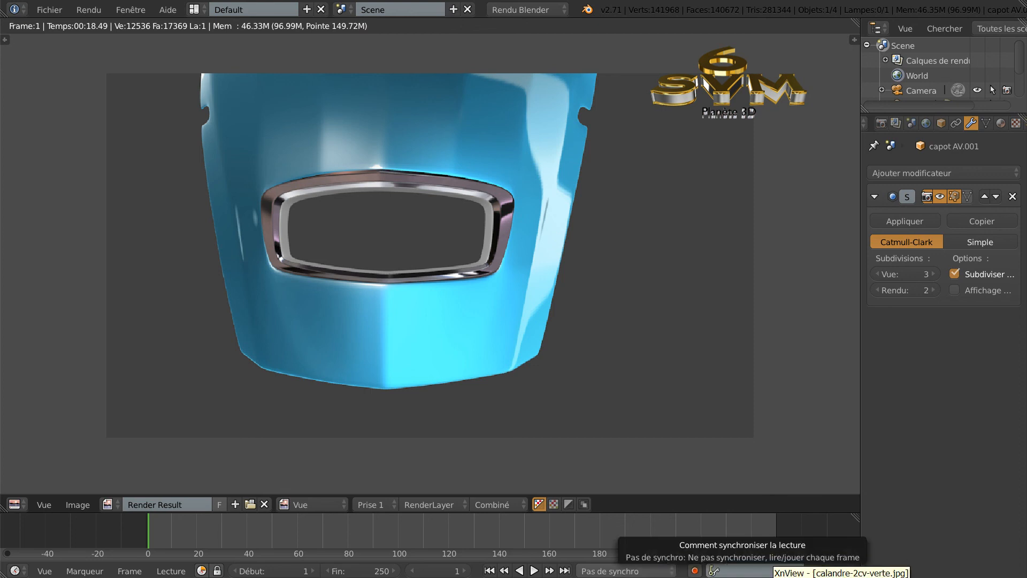
click(774, 577)
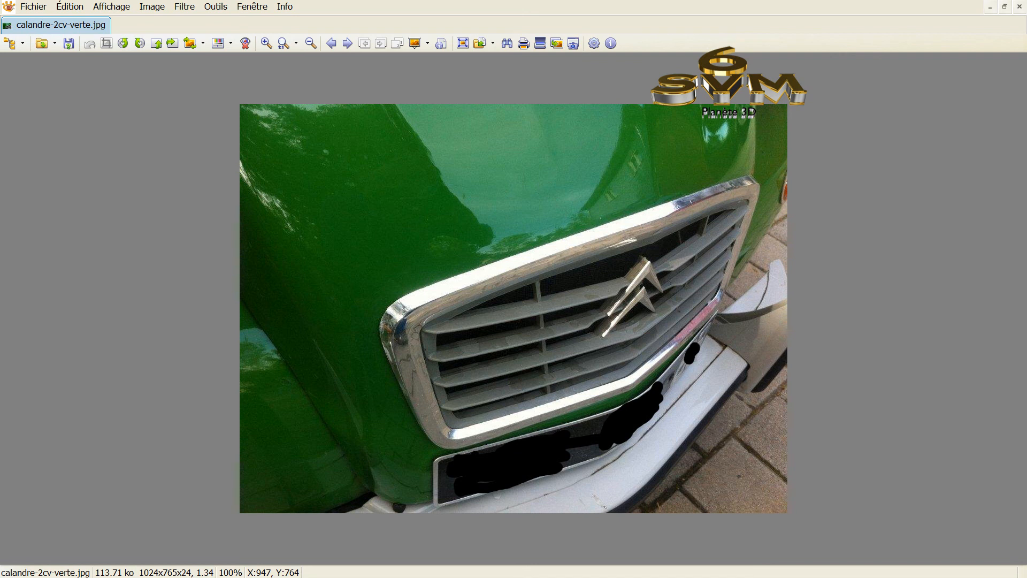
click(765, 577)
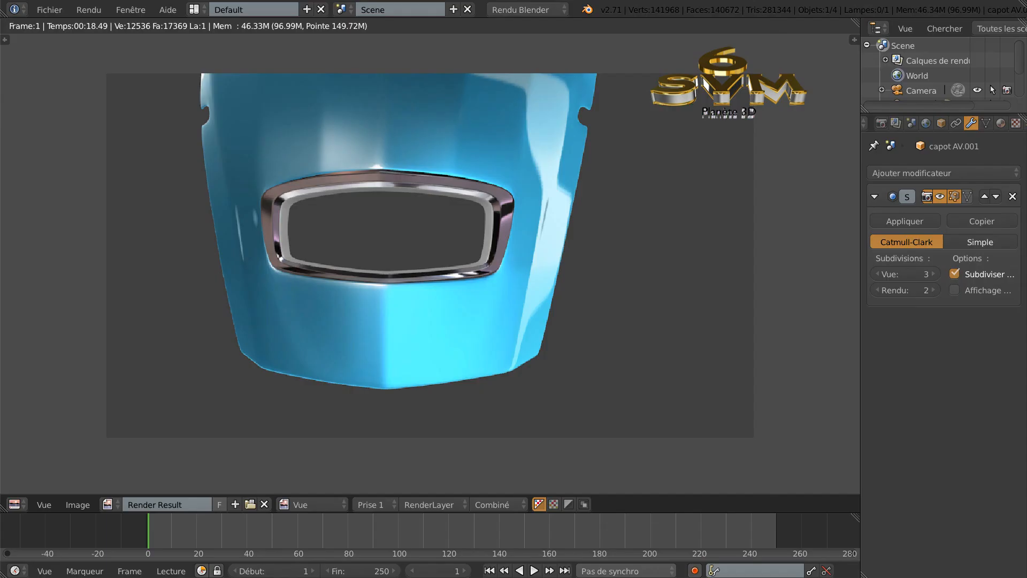
click(765, 577)
click(765, 577)
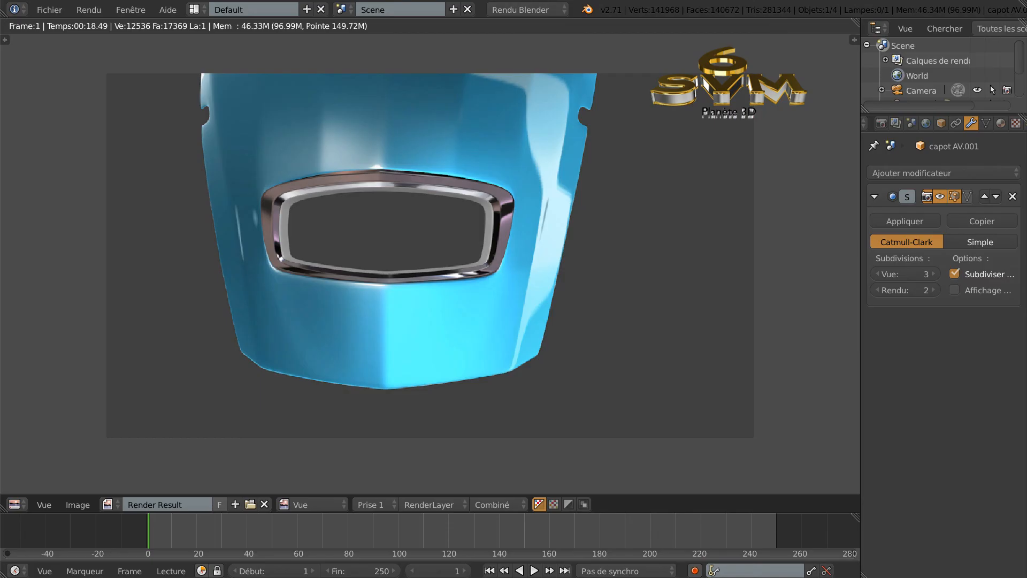
click(765, 577)
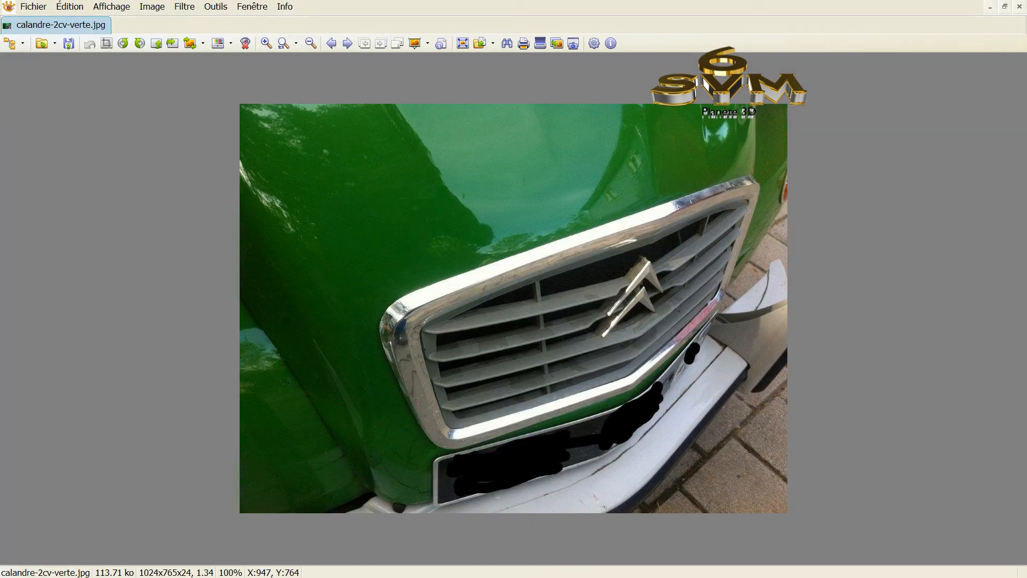
click(765, 577)
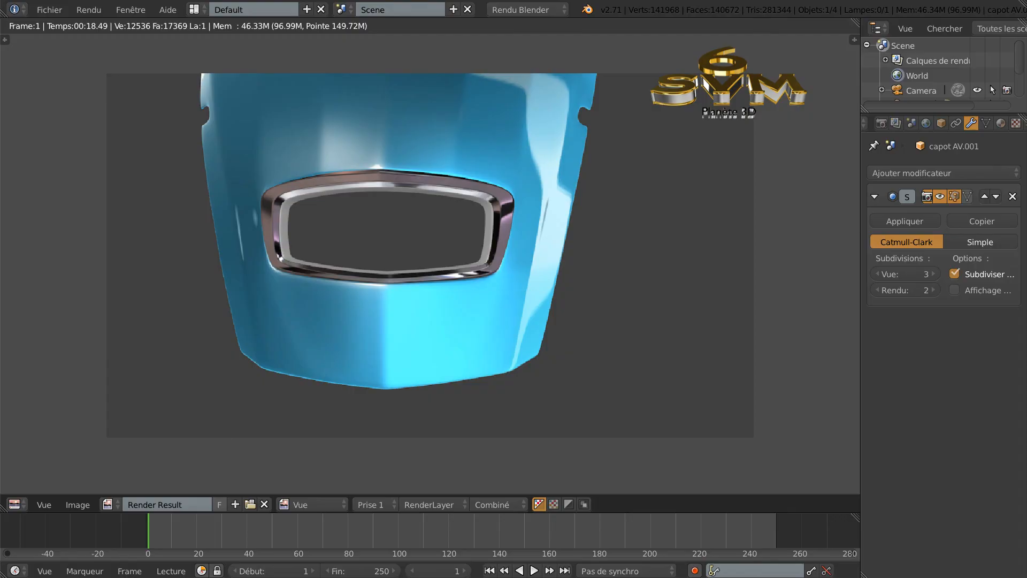